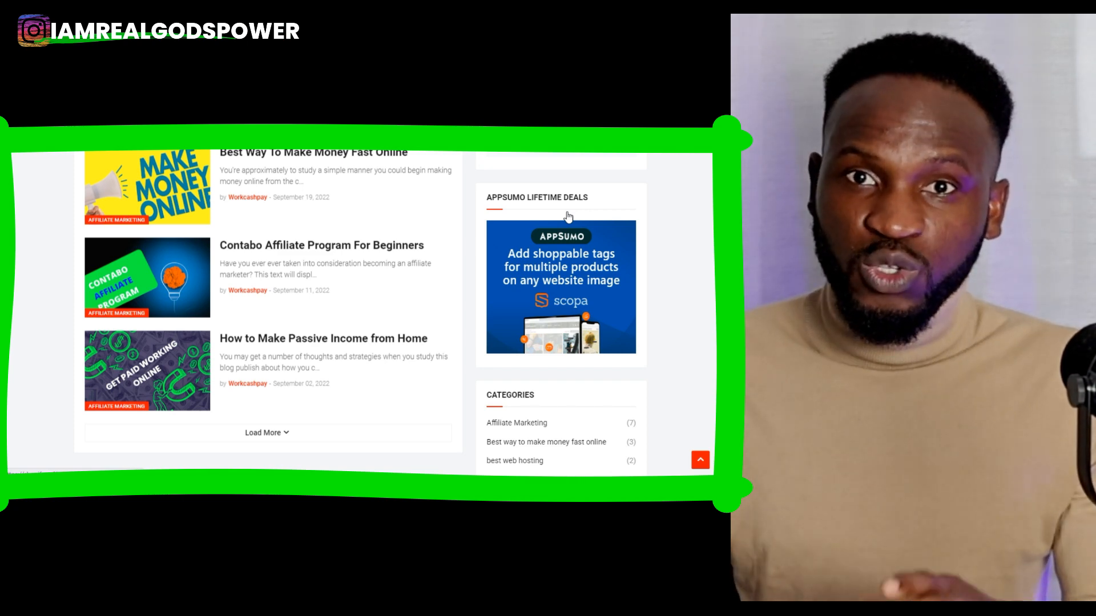
- Look through the Workcashpay example blog's posts, sidebar deals, categories and footer
scroll(568, 216, "down", 5)
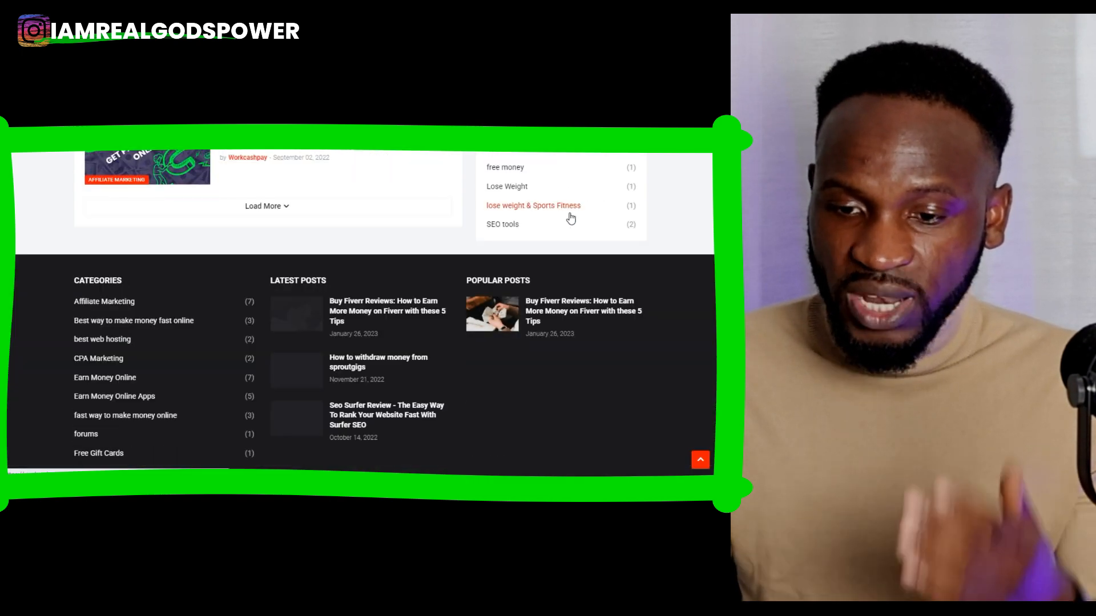
scroll(570, 217, "down", 3)
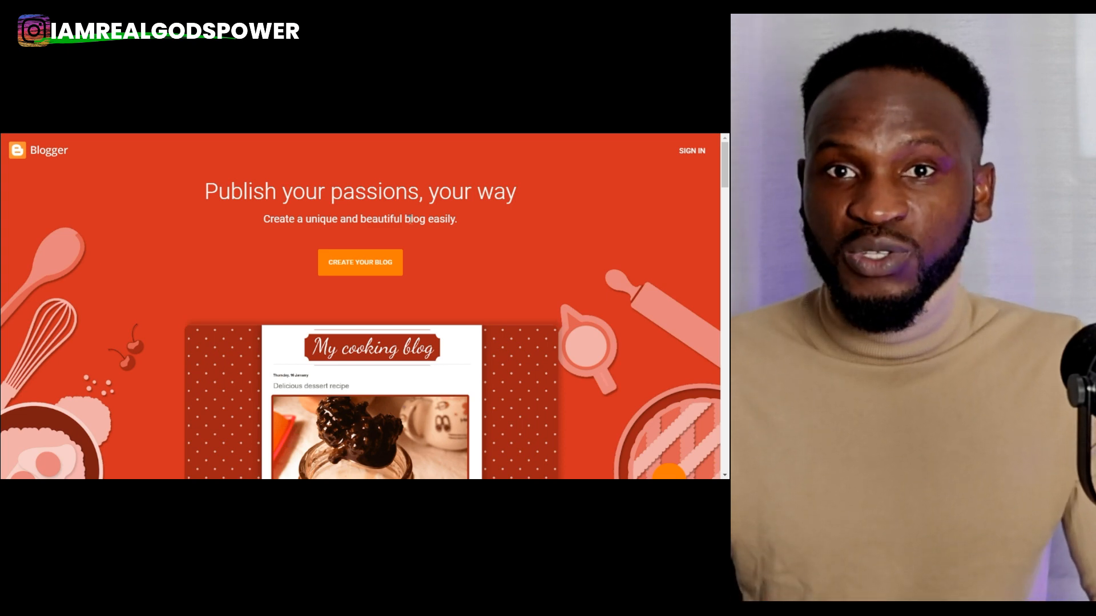
- Examine the Blogger home page's sections on choosing a design, earning money and knowing the audience
scroll(410, 221, "down", 12)
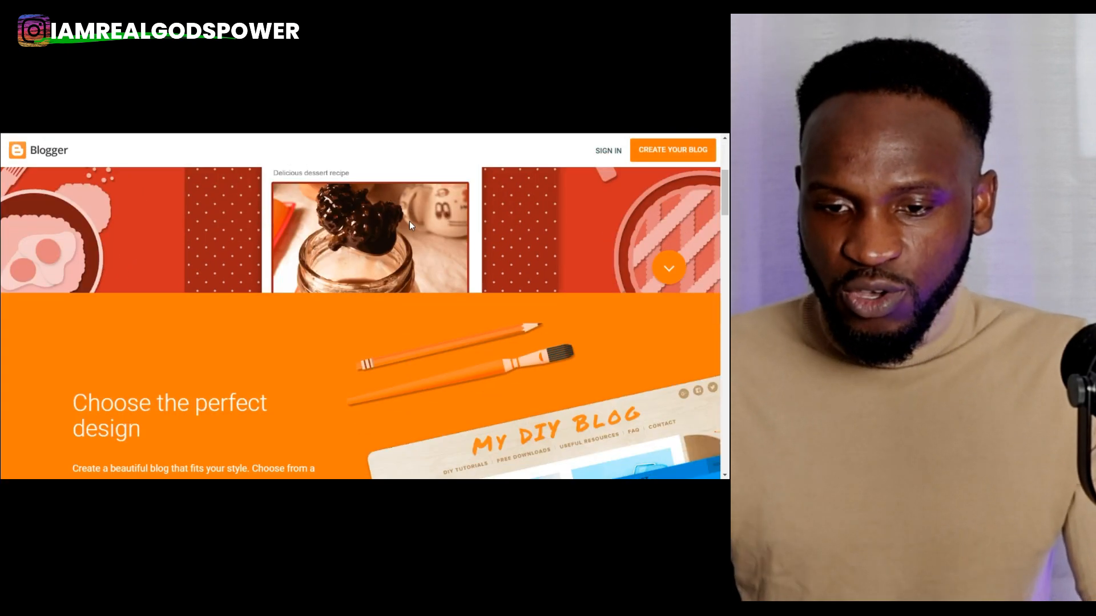
scroll(410, 222, "down", 12)
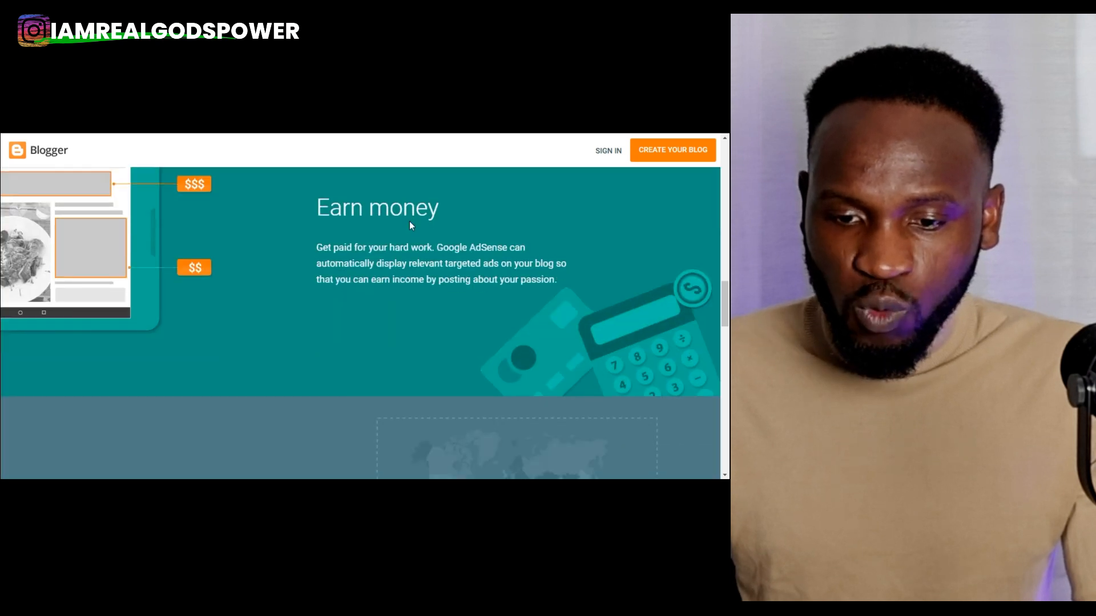
scroll(409, 222, "down", 8)
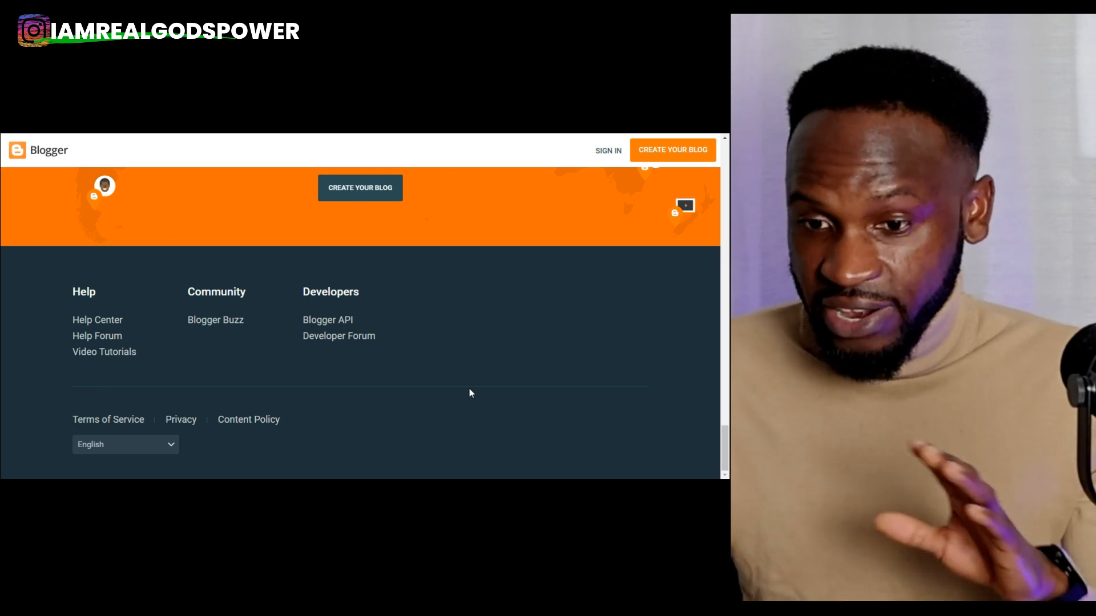
scroll(469, 390, "up", 5)
scroll(471, 390, "up", 10)
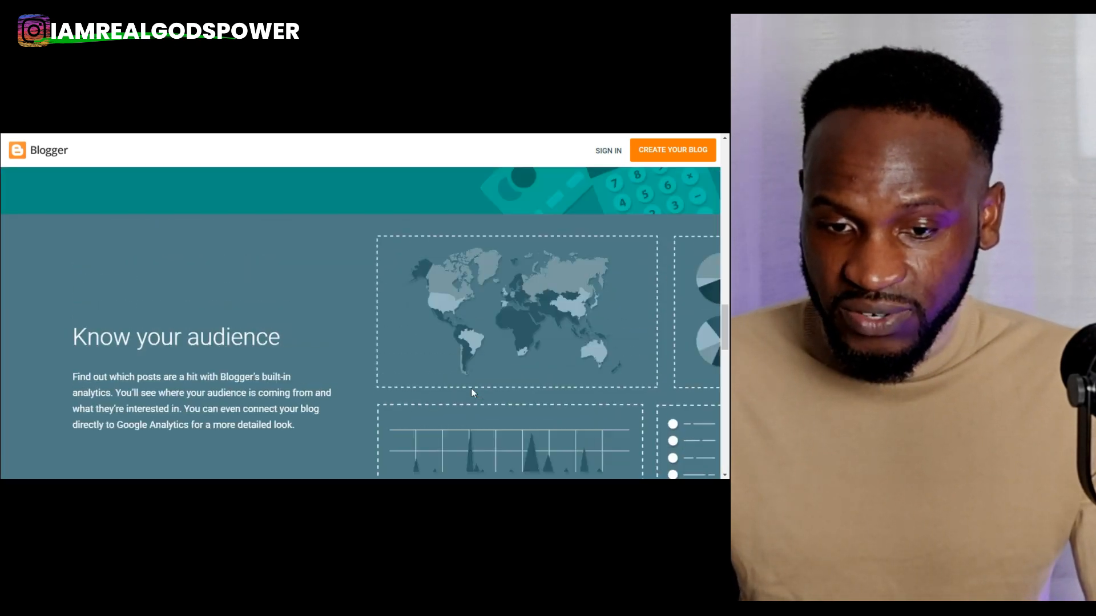
scroll(471, 389, "down", 3)
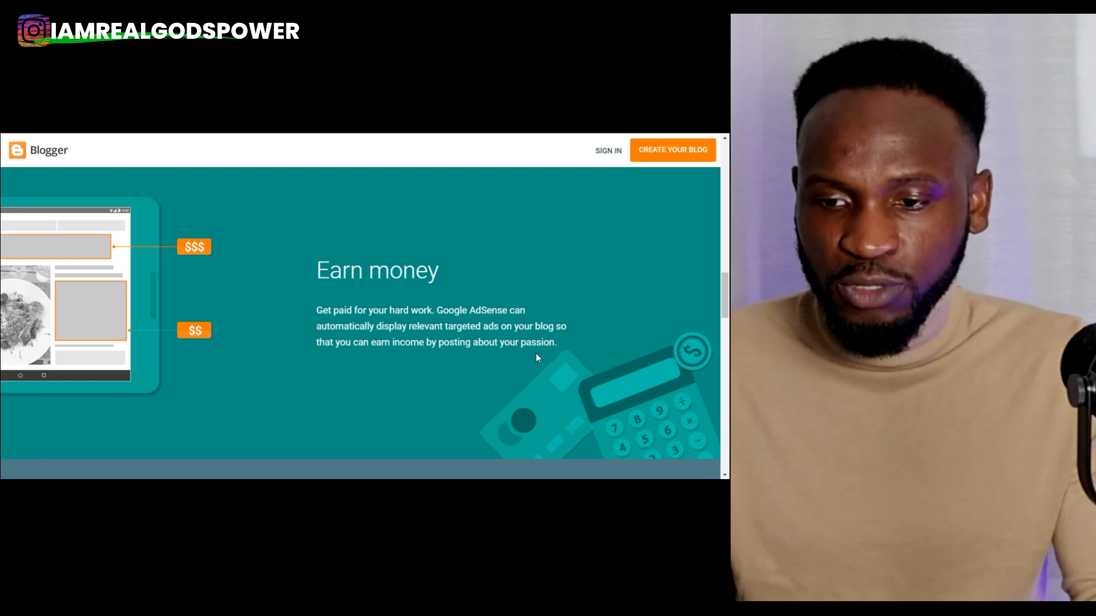
scroll(561, 319, "up", 5)
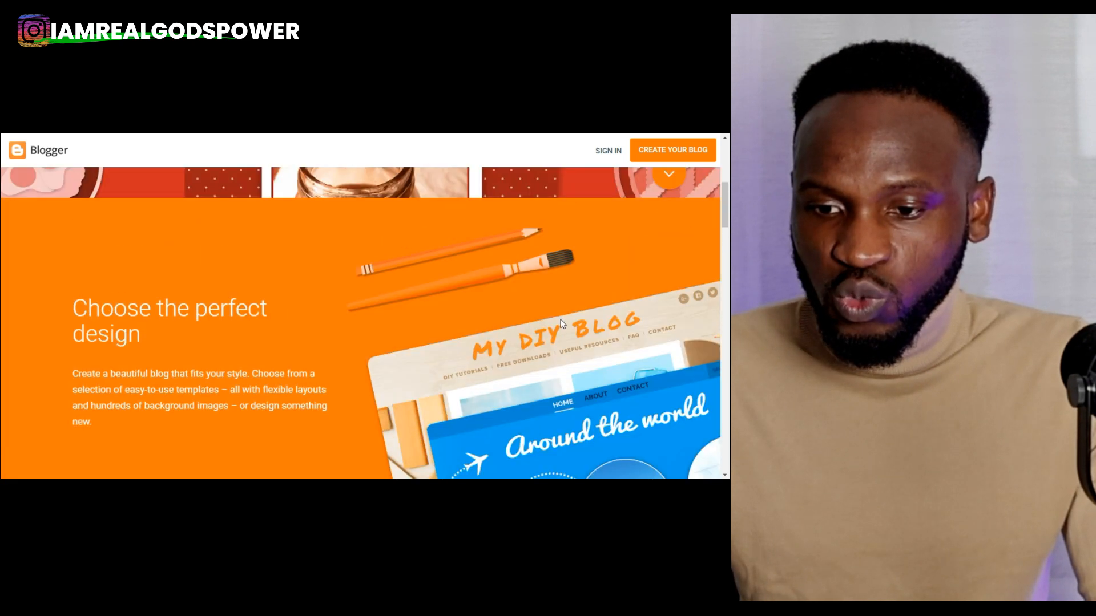
scroll(559, 321, "up", 1)
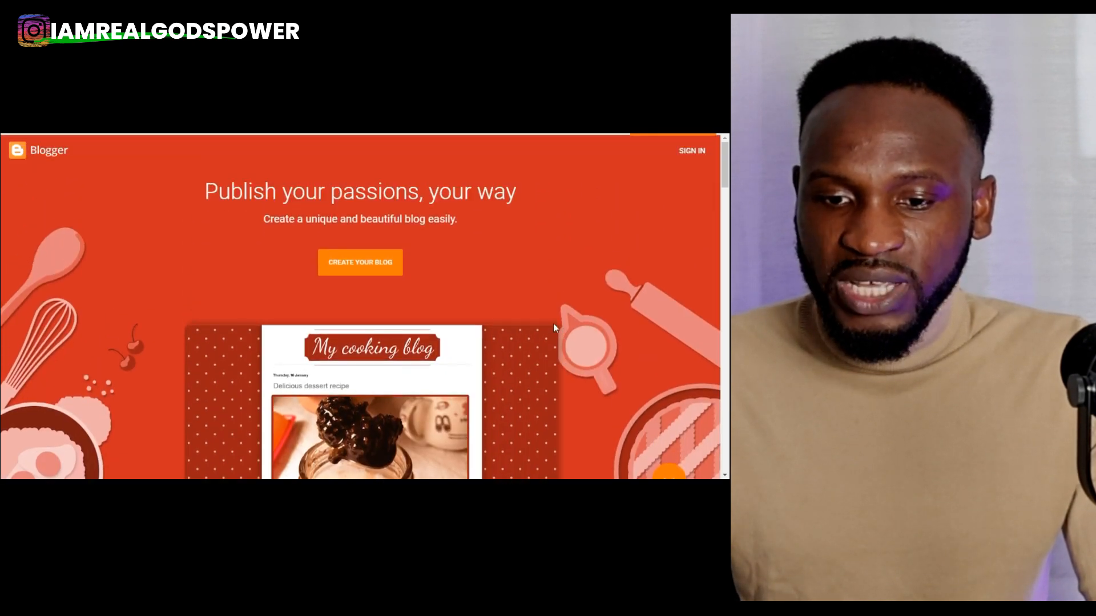
- Start creating a new blog and give it the title workcashpayus
left_click(374, 269)
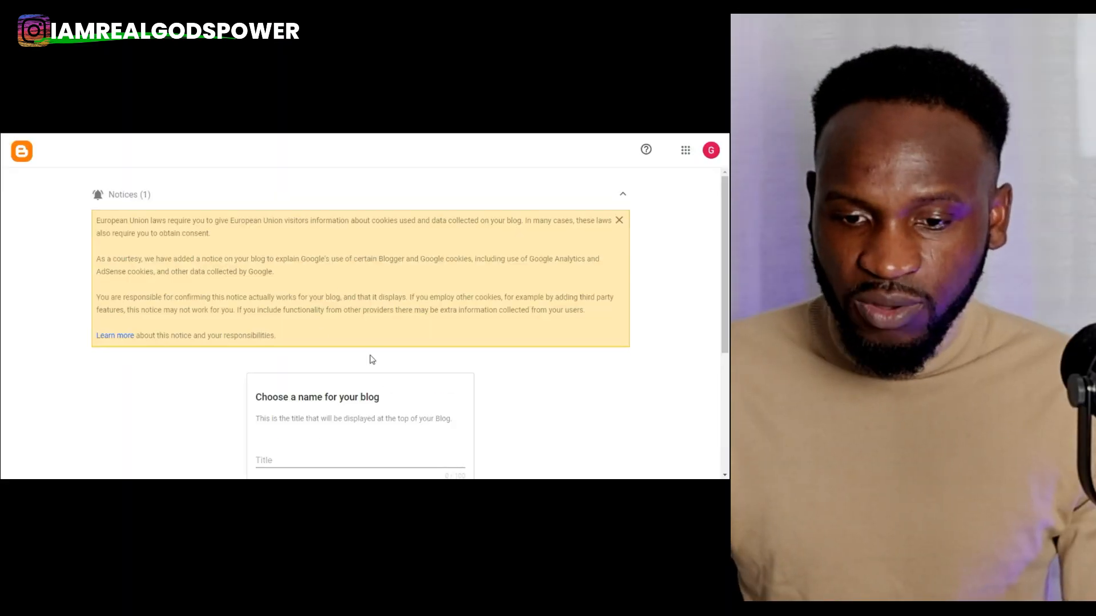
scroll(371, 359, "down", 3)
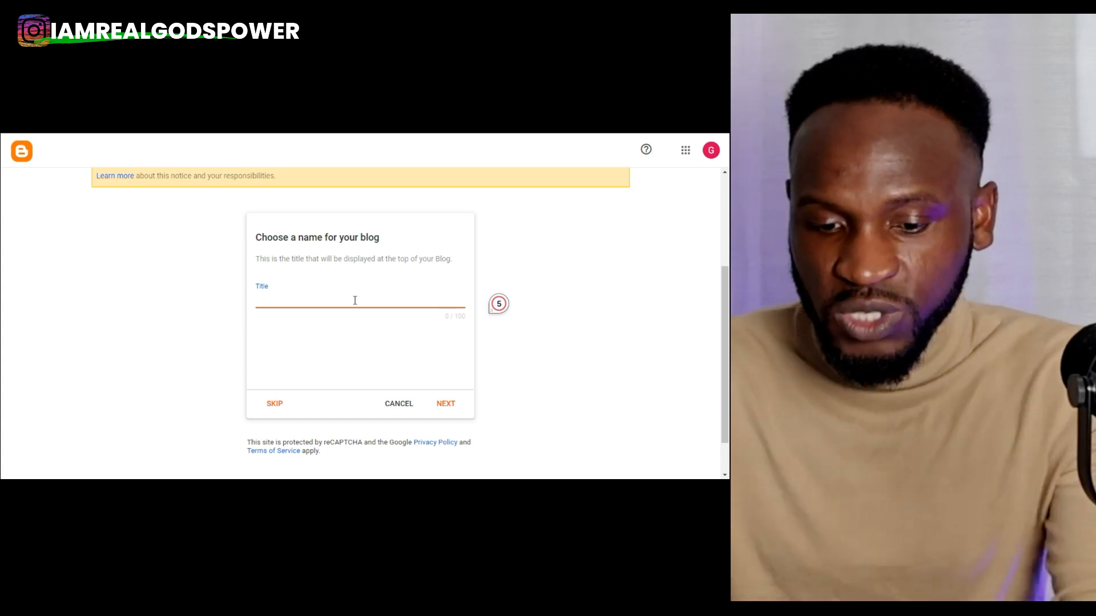
type("workcashpayus")
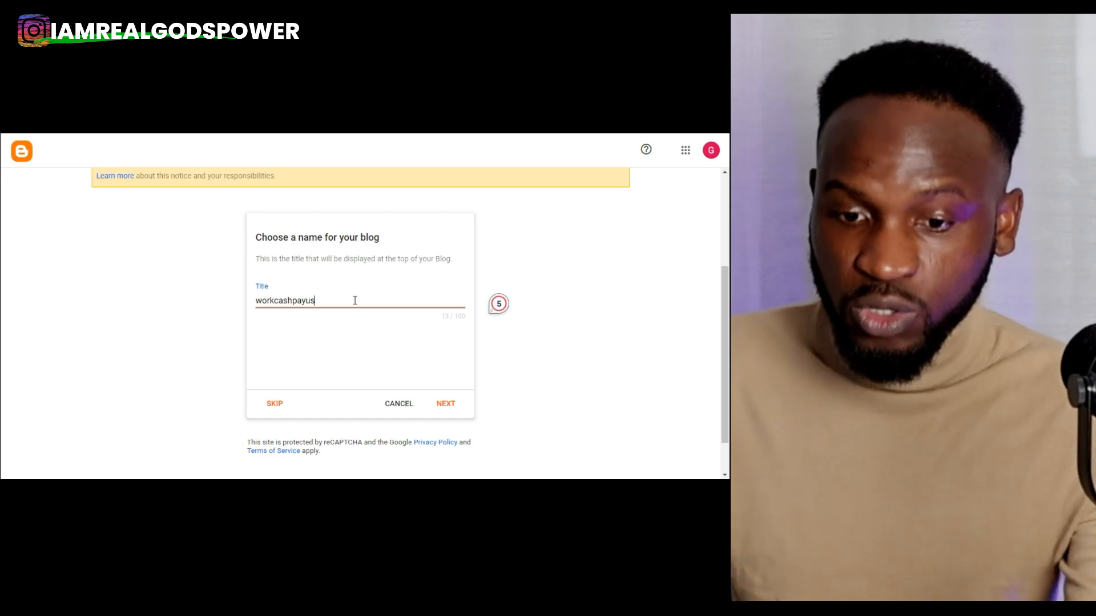
left_click(444, 404)
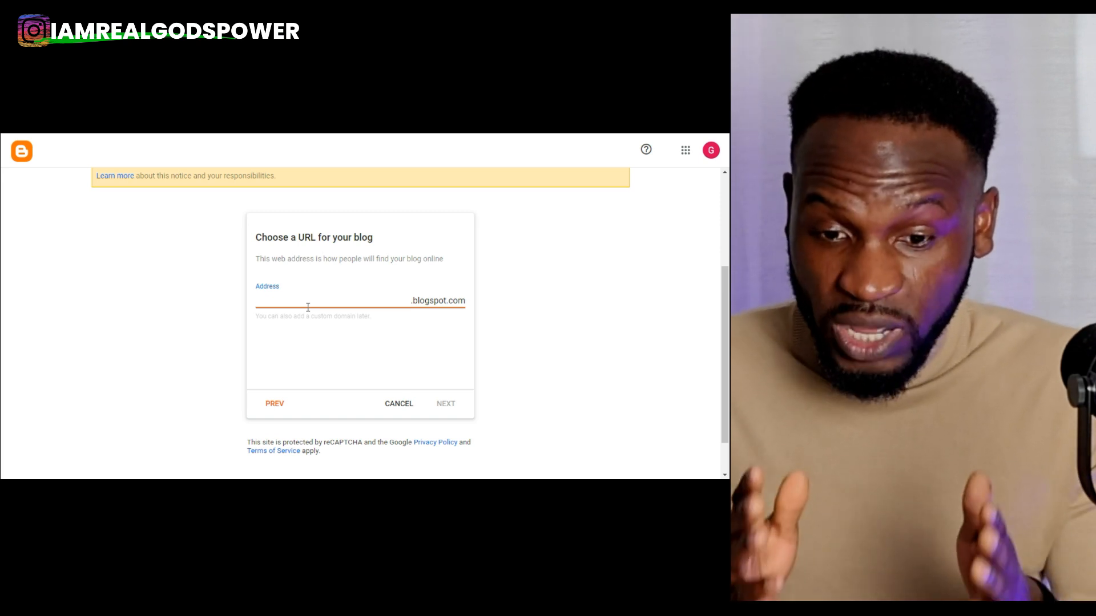
- Set the blog address to workcashpayus.blogspot.com and the display name to workcashpayus, finishing the blog's creation
type("workcashpayus")
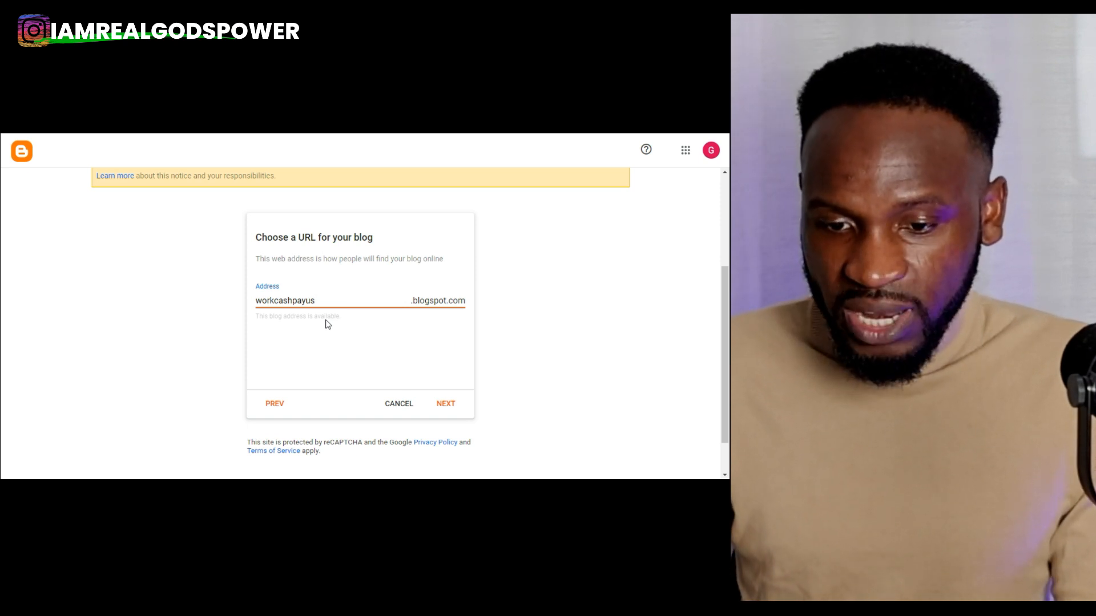
left_click(447, 405)
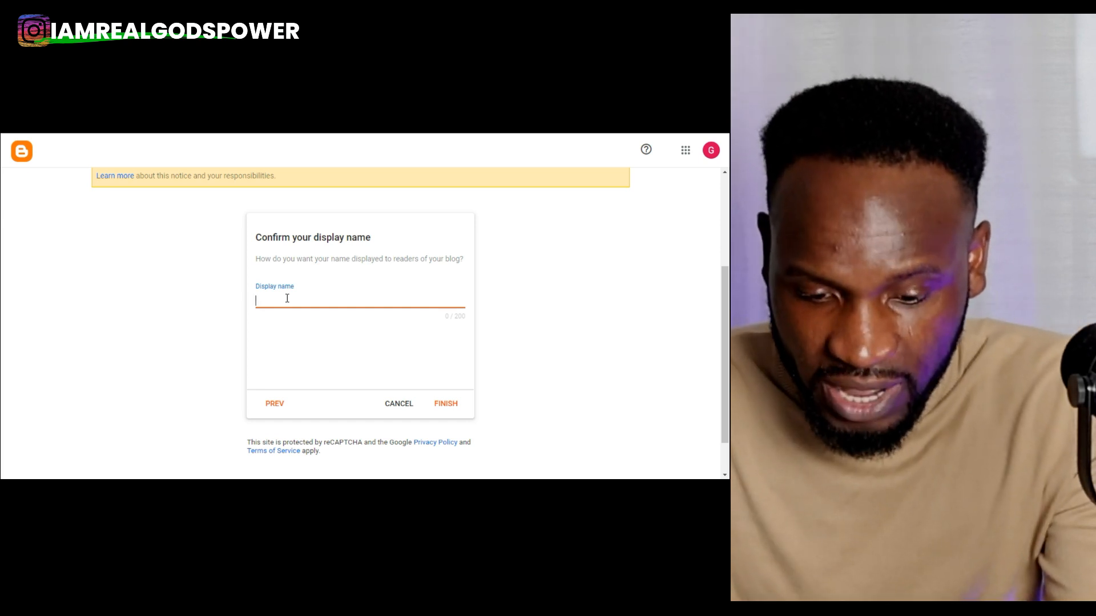
type("wo")
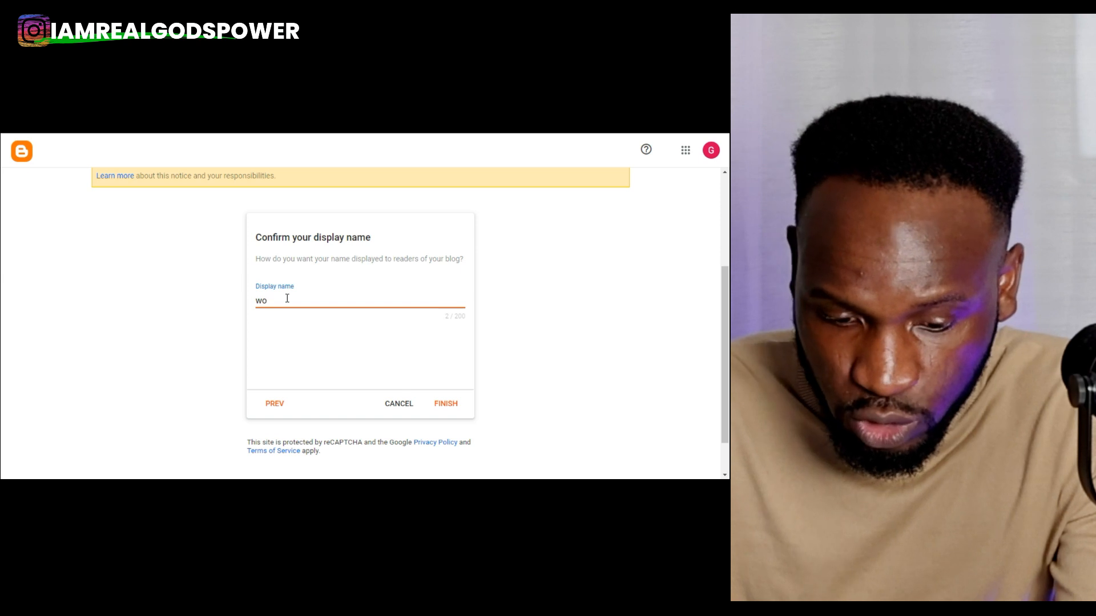
type("rkcashpayus")
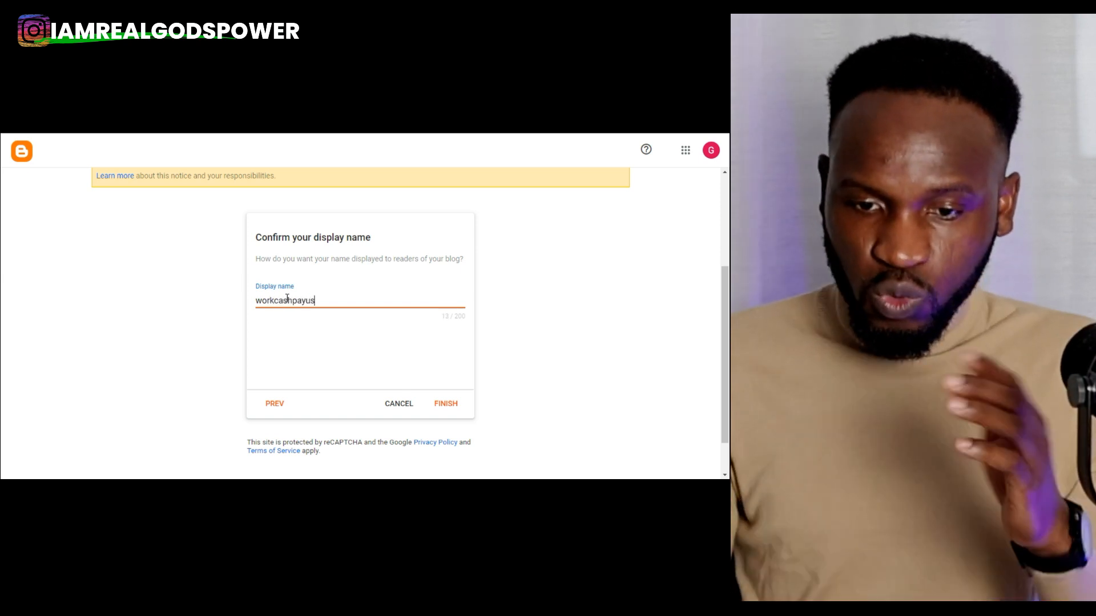
left_click(443, 405)
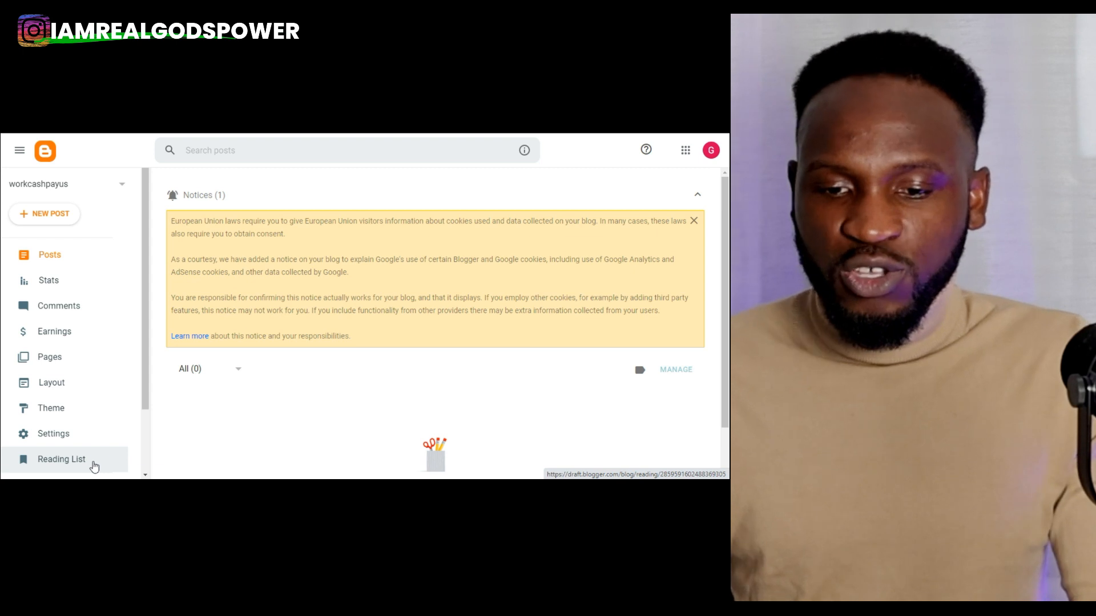
- Dismiss the European Union cookies notice and view the live workcashpayus blog, accepting its cookie banner
left_click(694, 222)
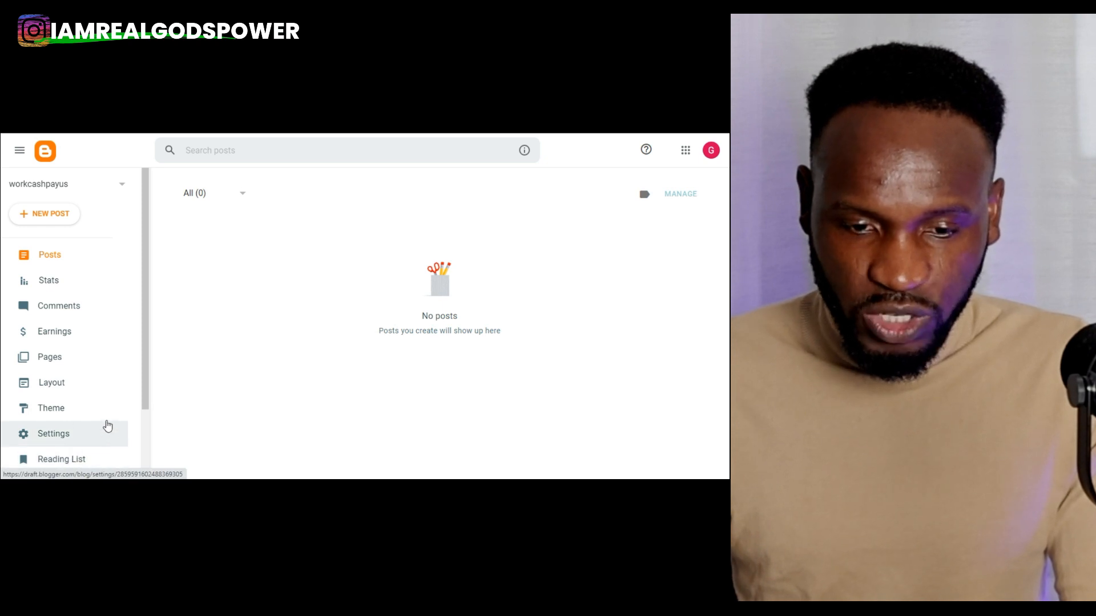
scroll(106, 419, "down", 2)
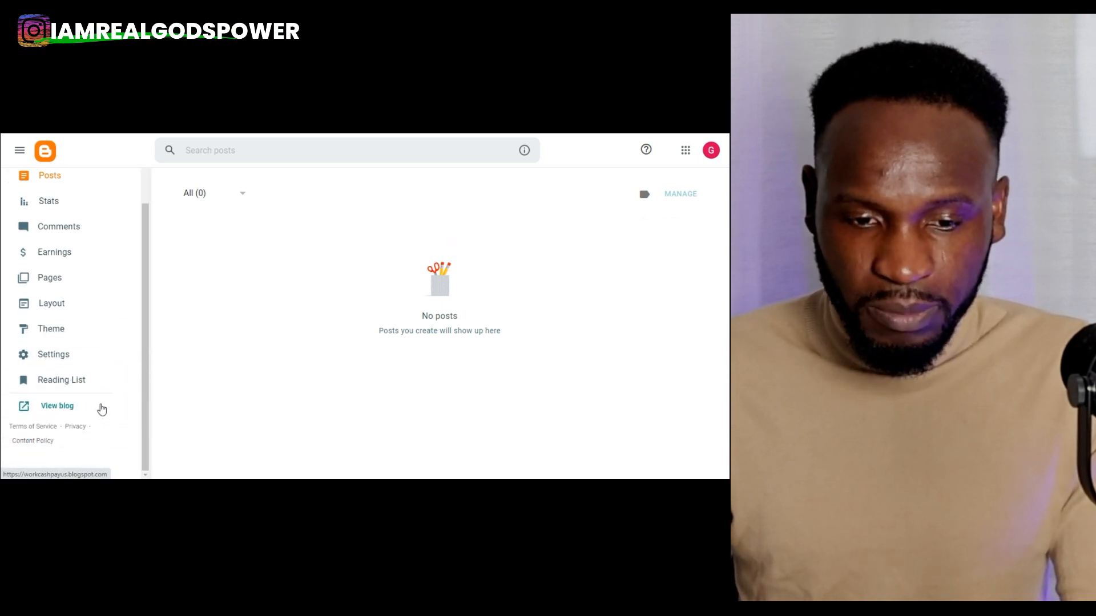
left_click(53, 409)
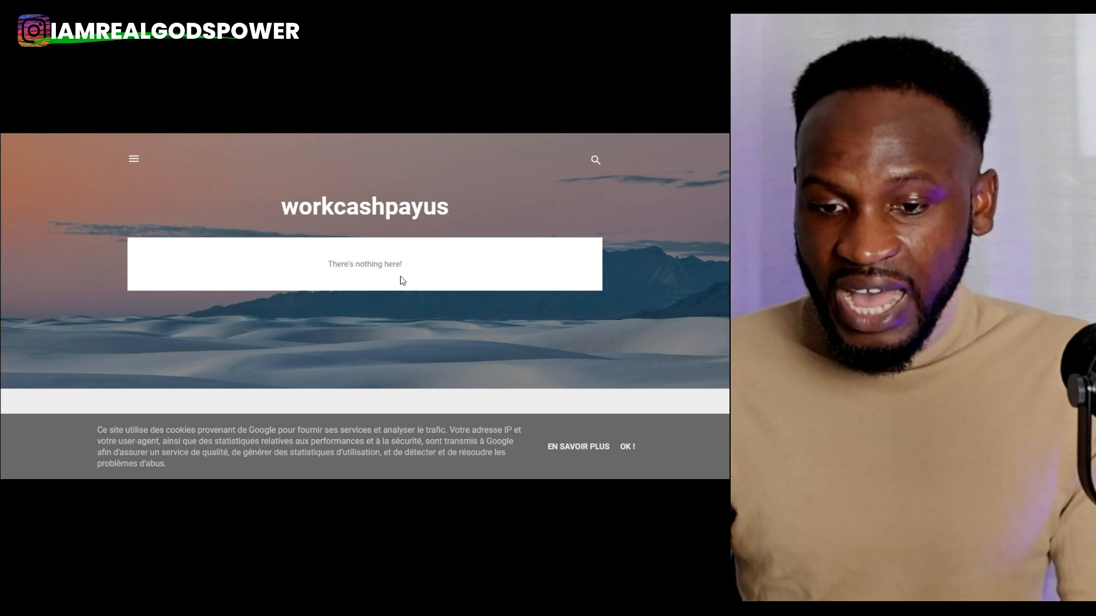
left_click(629, 448)
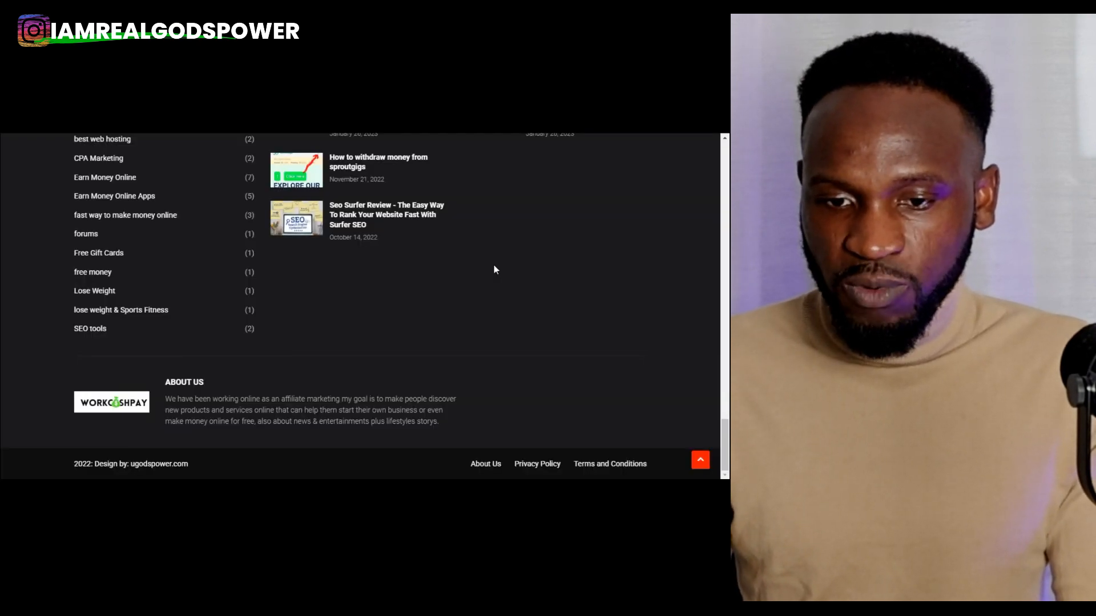
- Review the Workcashpay example blog's header, navigation, featured posts and sidebar banners as a design reference
scroll(494, 267, "up", 5)
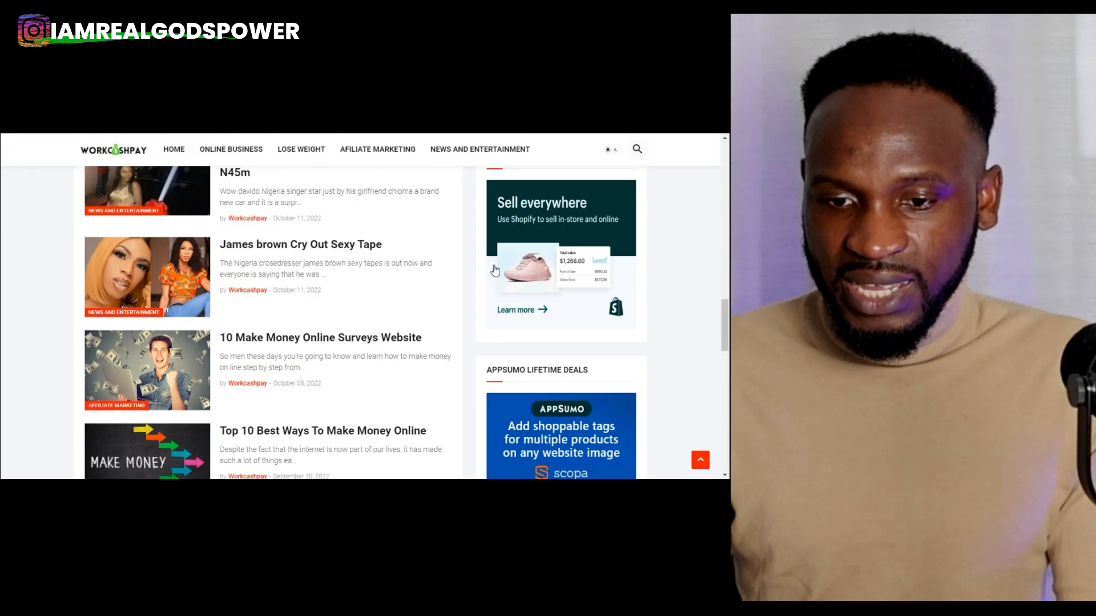
scroll(495, 269, "up", 10)
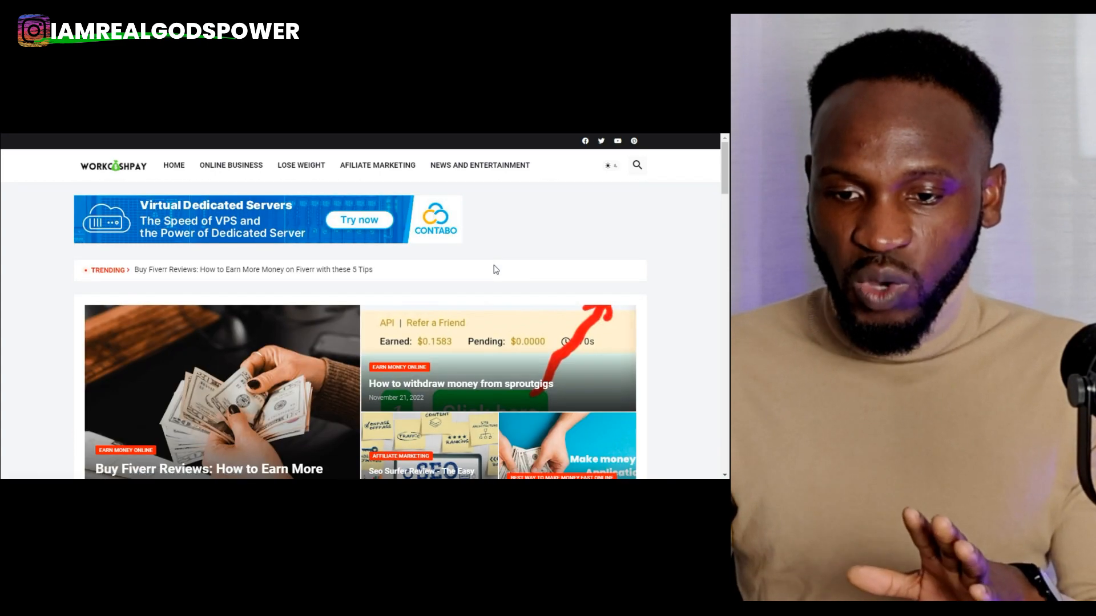
scroll(495, 270, "down", 10)
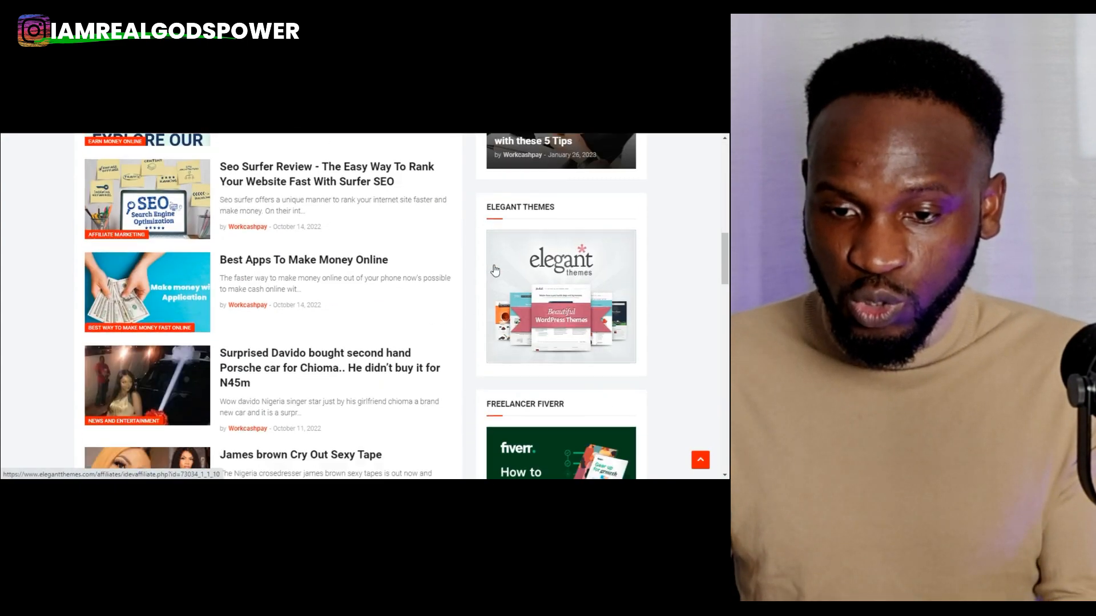
scroll(495, 269, "up", 10)
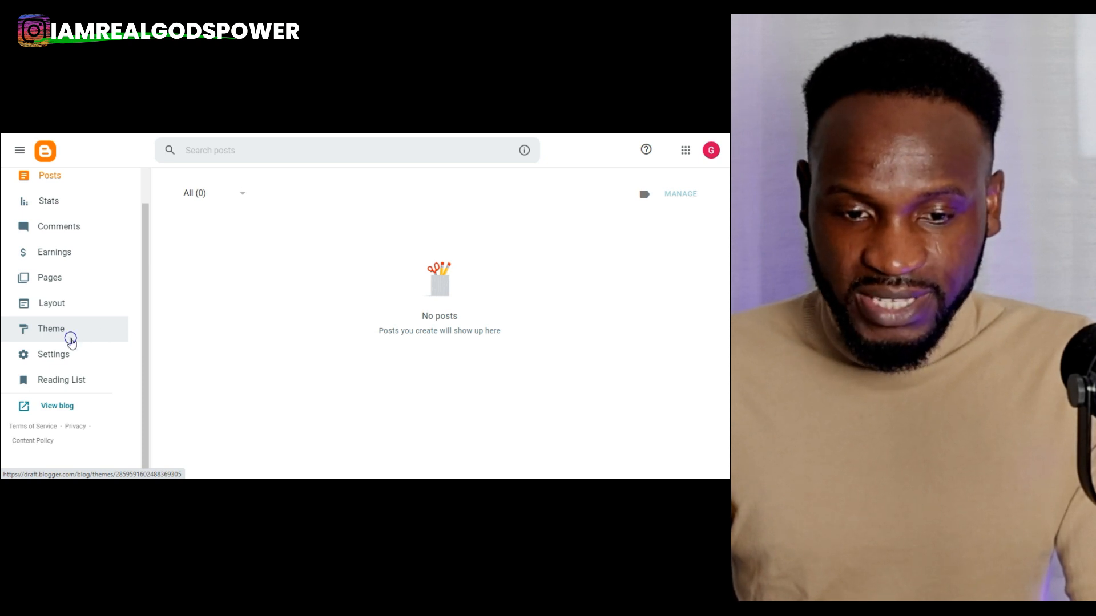
- Open the new blog's theme settings and browse the built-in Contempo and Soho themes
left_click(72, 342)
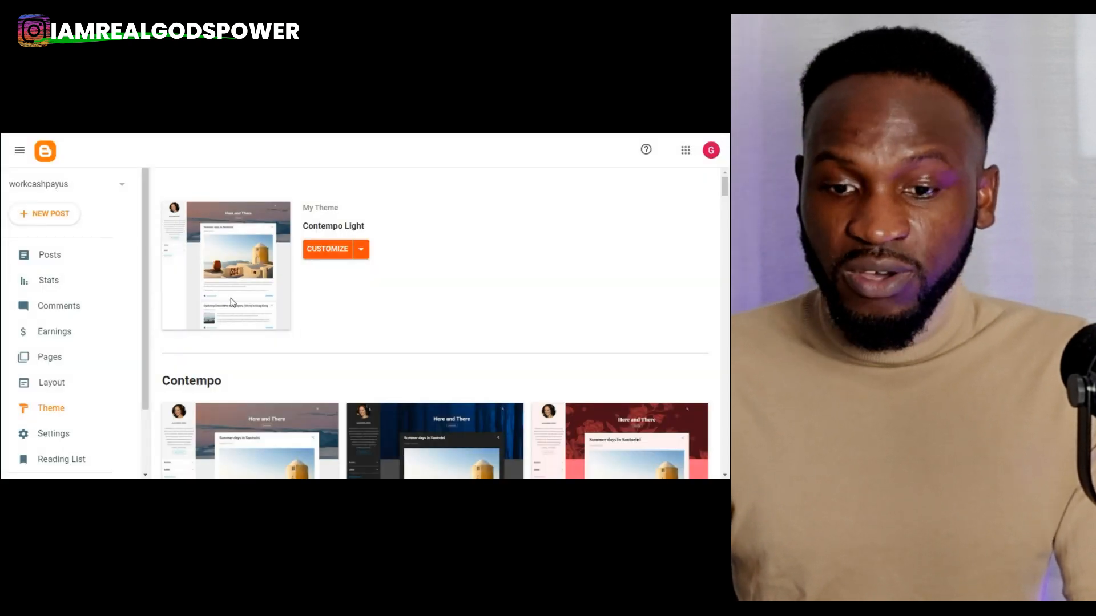
scroll(447, 251, "down", 6)
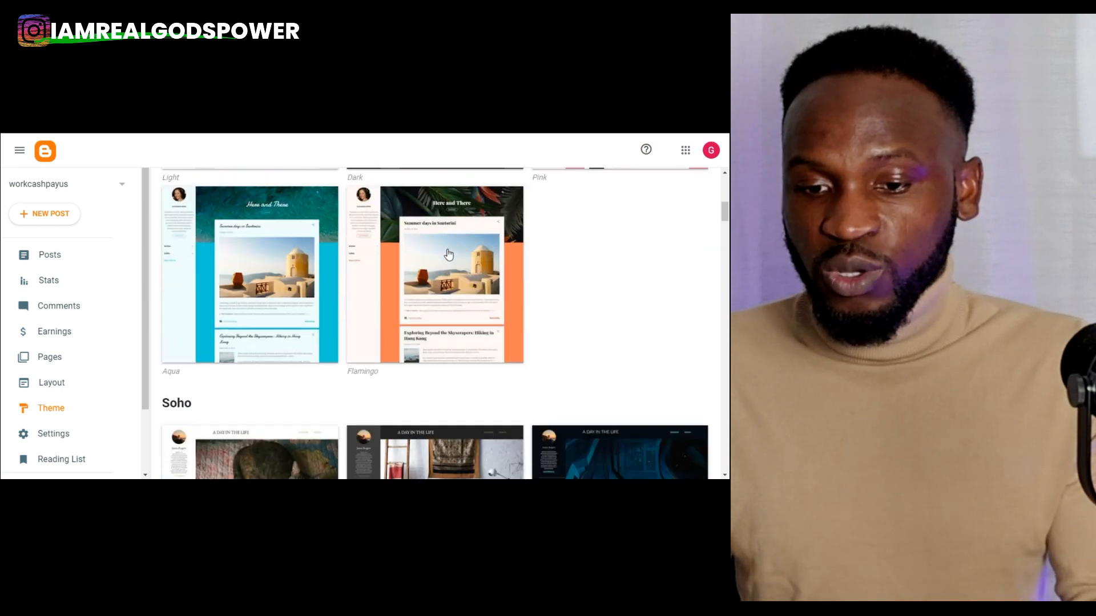
scroll(448, 255, "down", 4)
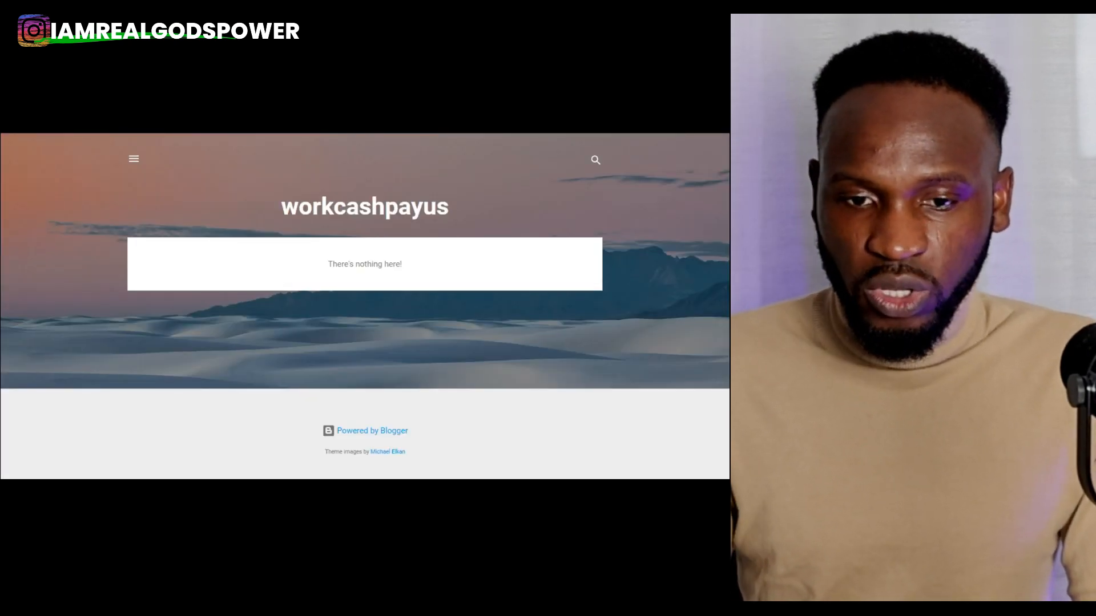
left_click(171, 104)
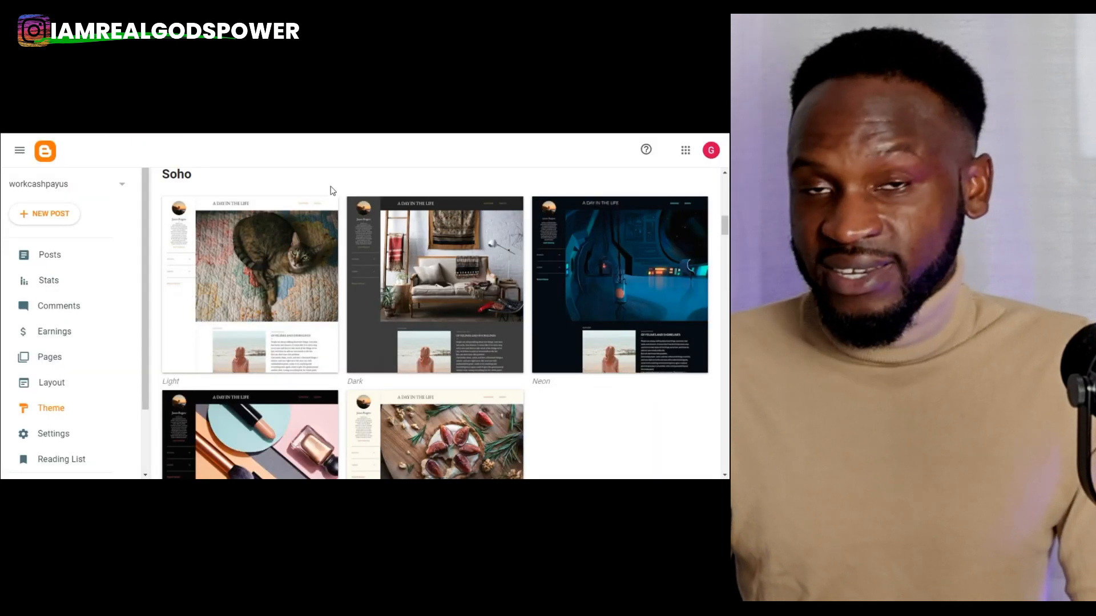
scroll(360, 216, "up", 5)
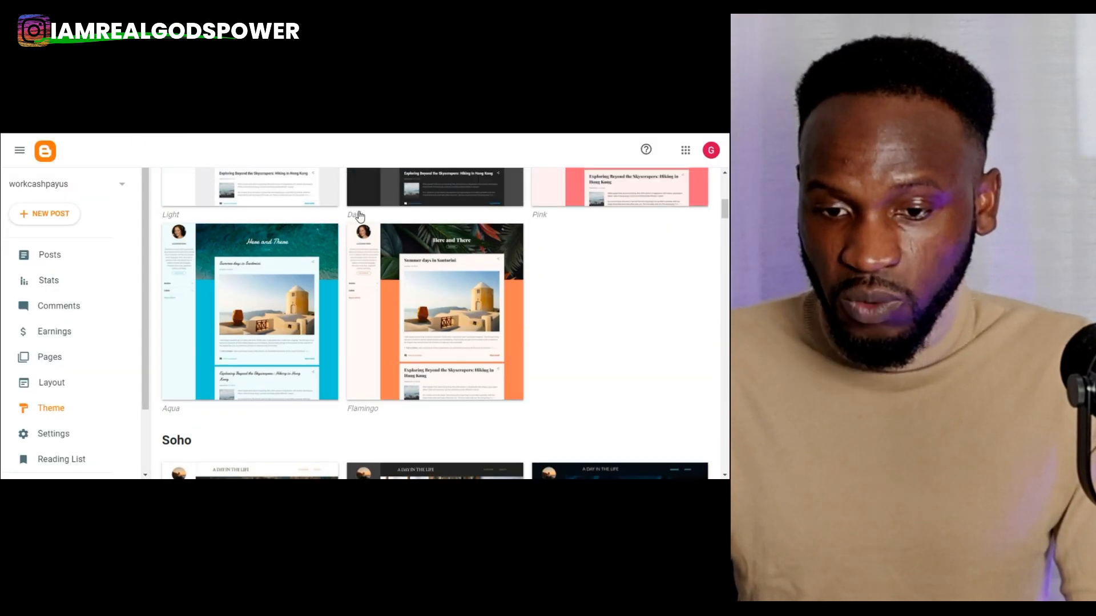
scroll(360, 216, "up", 6)
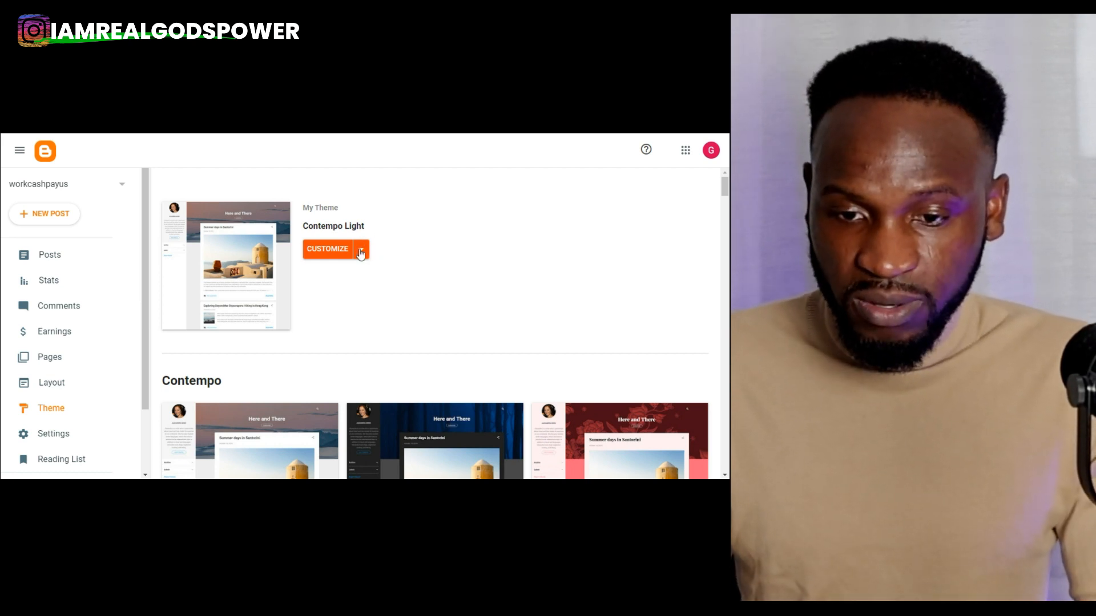
- Restore the blog's theme from the Magspot-XML file, found in the themeforest Magspot folder inside the Downloads RAW folder
left_click(361, 252)
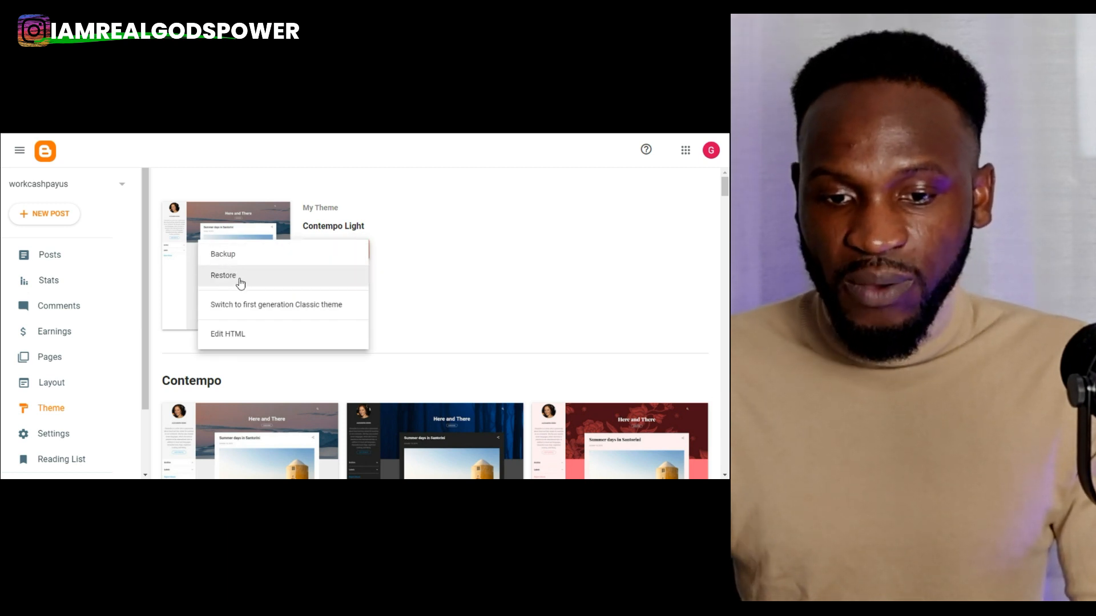
left_click(260, 276)
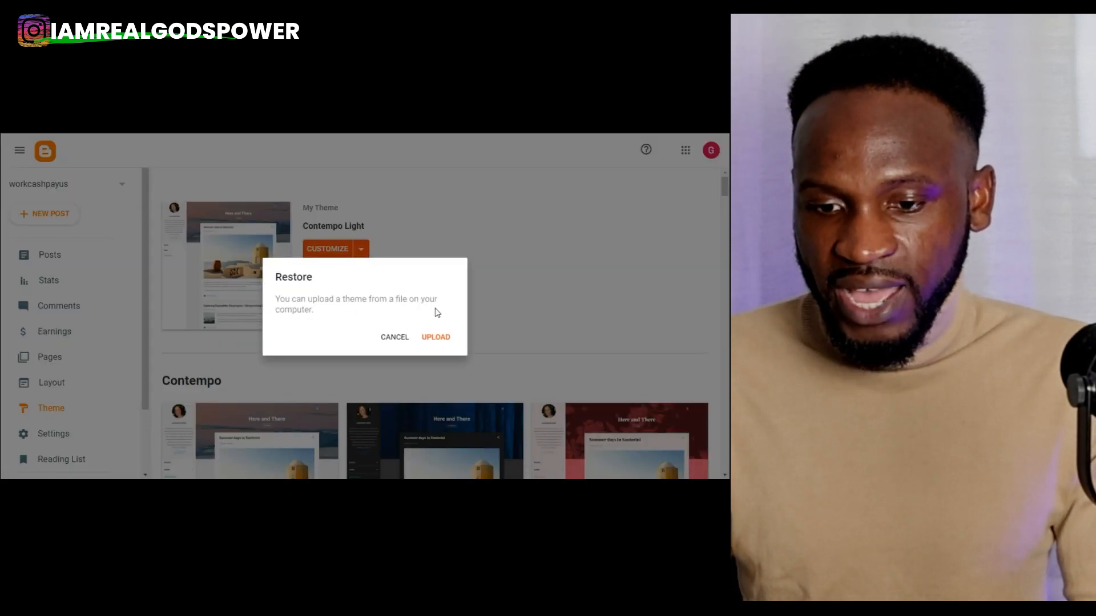
left_click(437, 340)
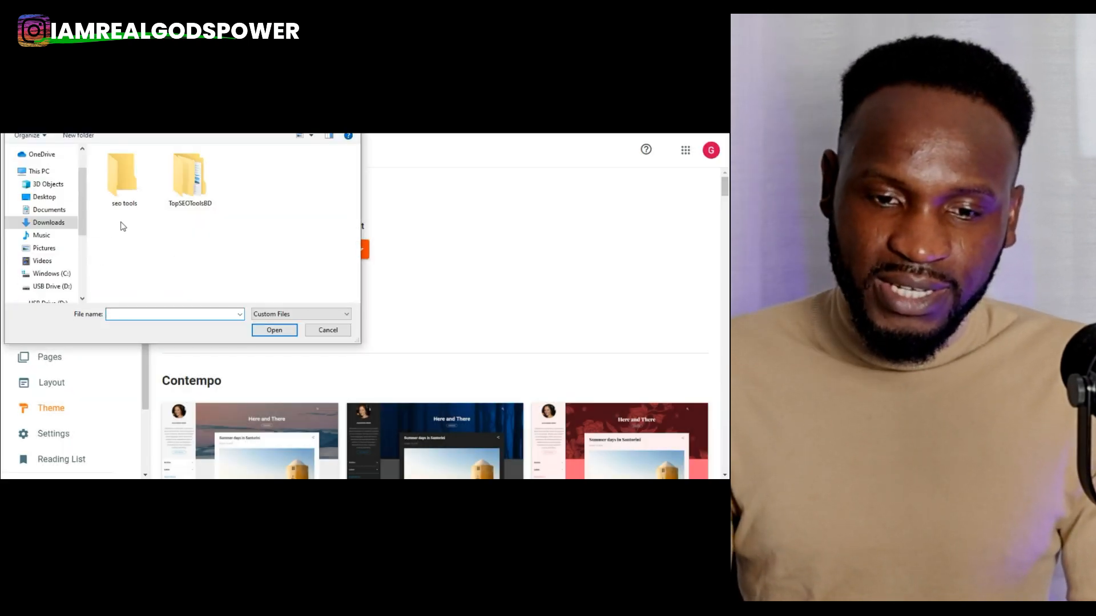
left_click(48, 223)
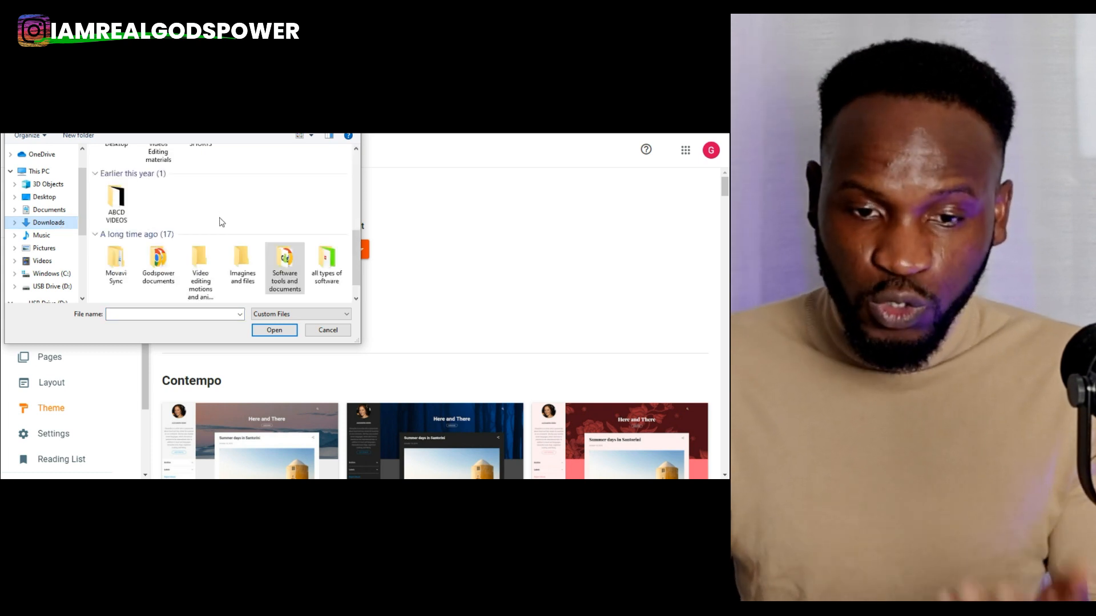
scroll(222, 215, "up", 6)
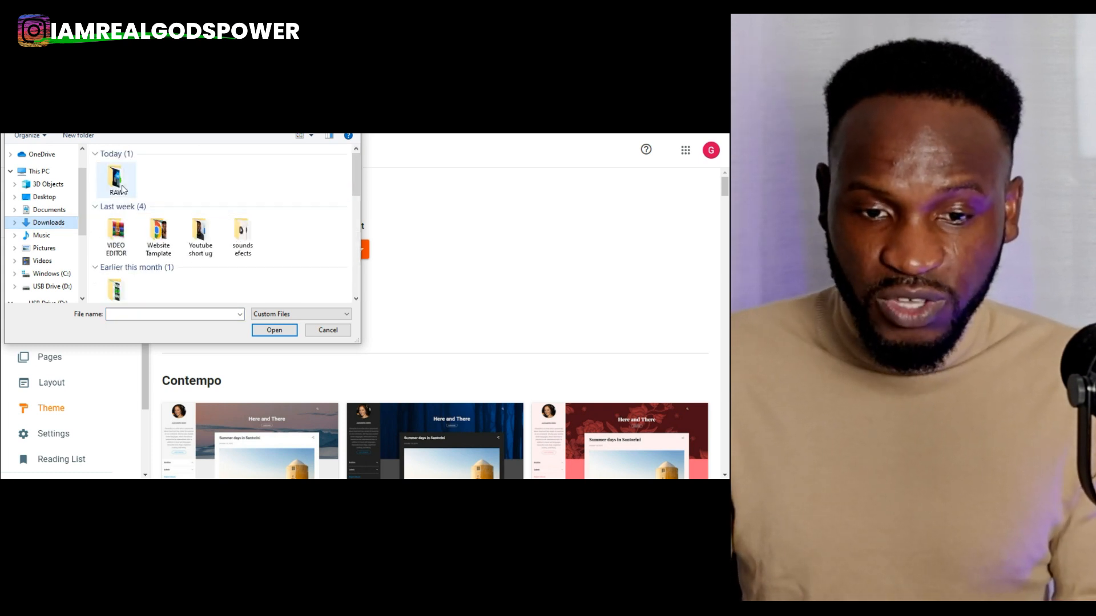
double_click(121, 186)
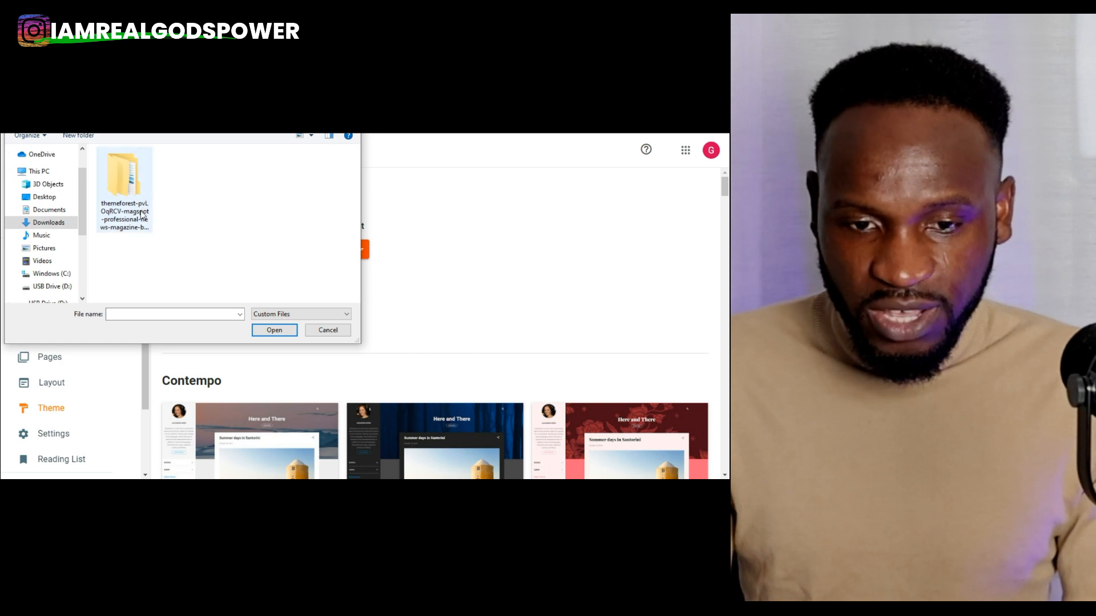
double_click(143, 211)
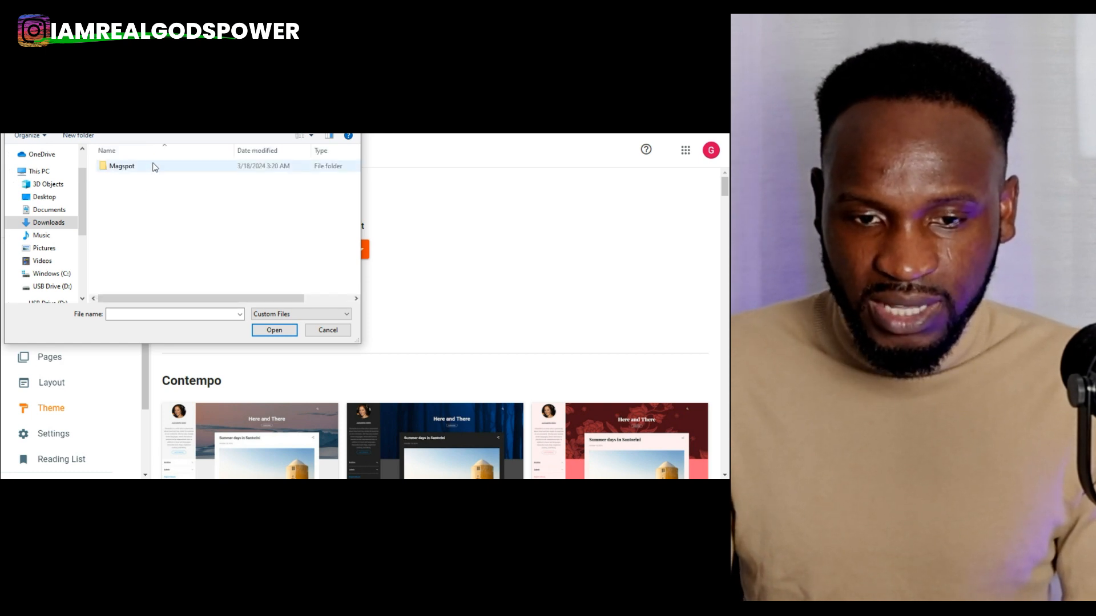
left_click(154, 165)
double_click(157, 186)
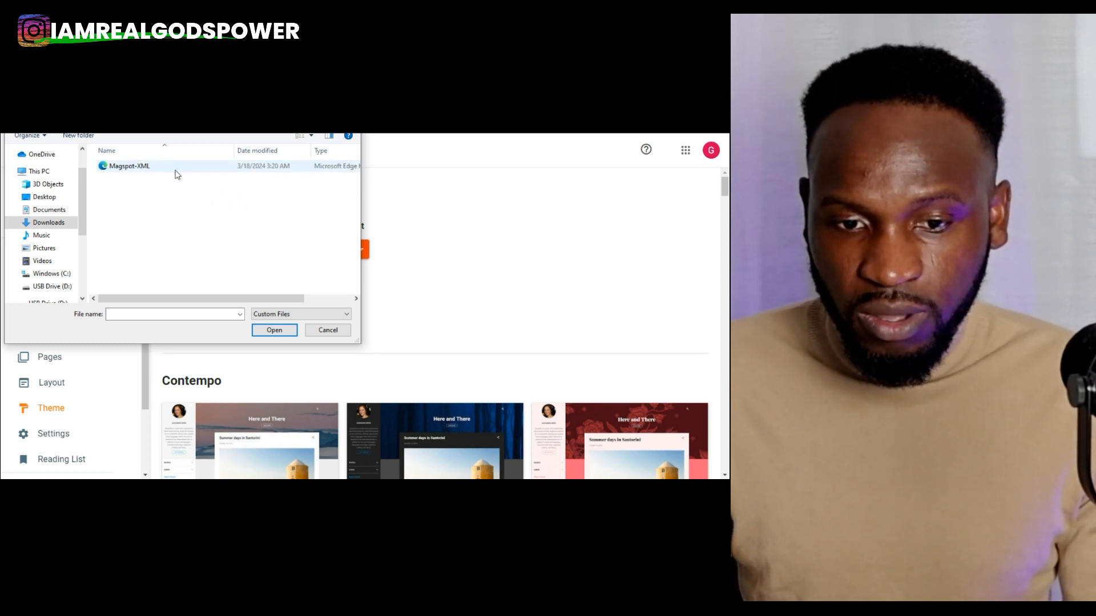
left_click(146, 170)
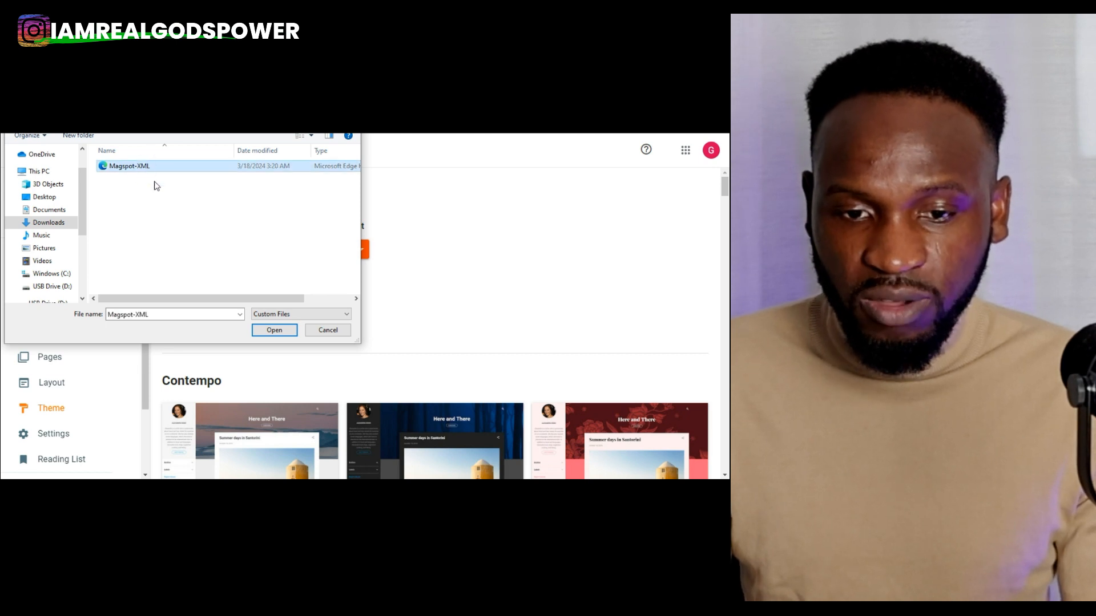
left_click(278, 335)
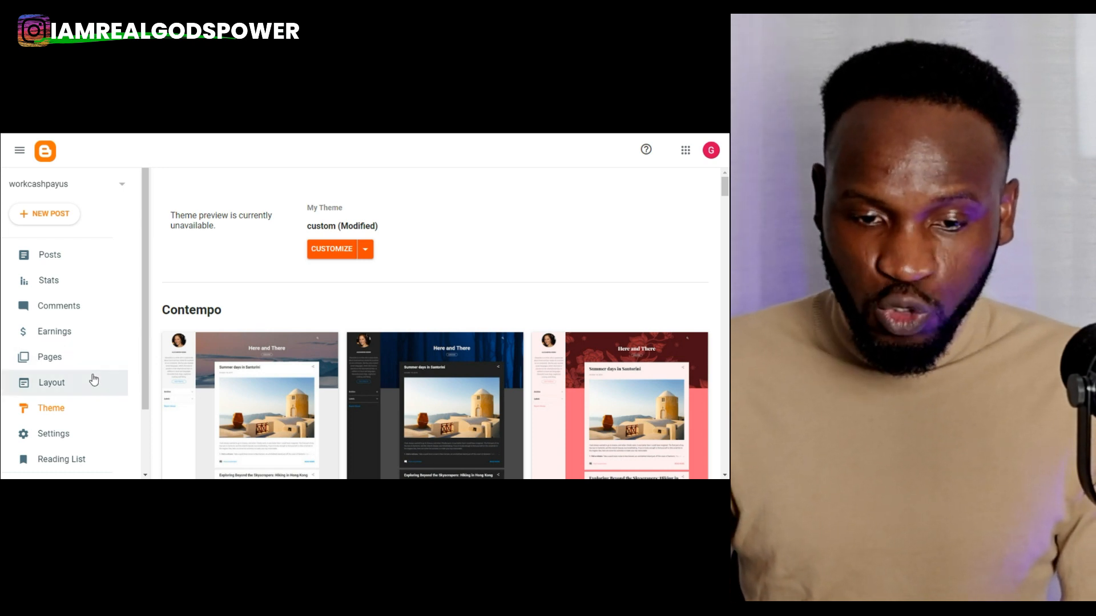
- View the live blog with the uploaded theme, accept its cookie notice and look over the page sections down to the footer
scroll(90, 379, "down", 1)
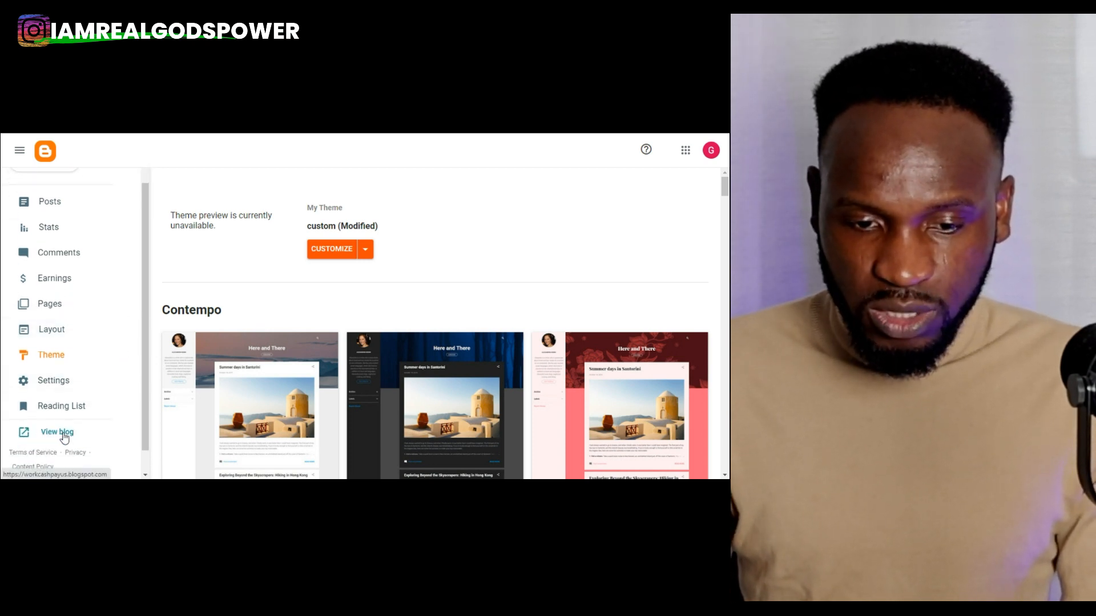
scroll(74, 410, "down", 1)
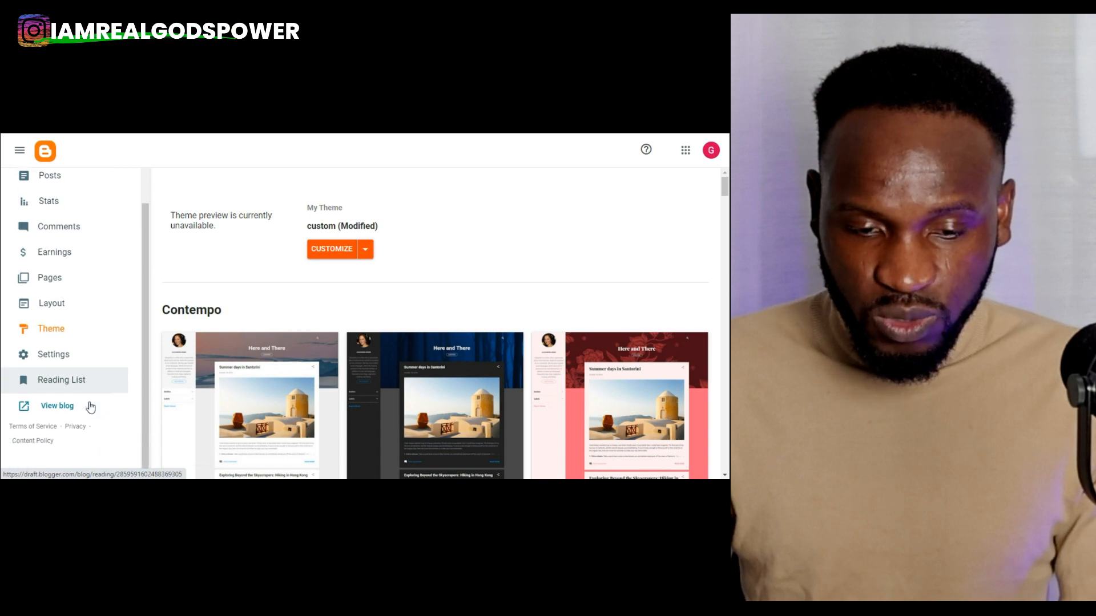
left_click(60, 409)
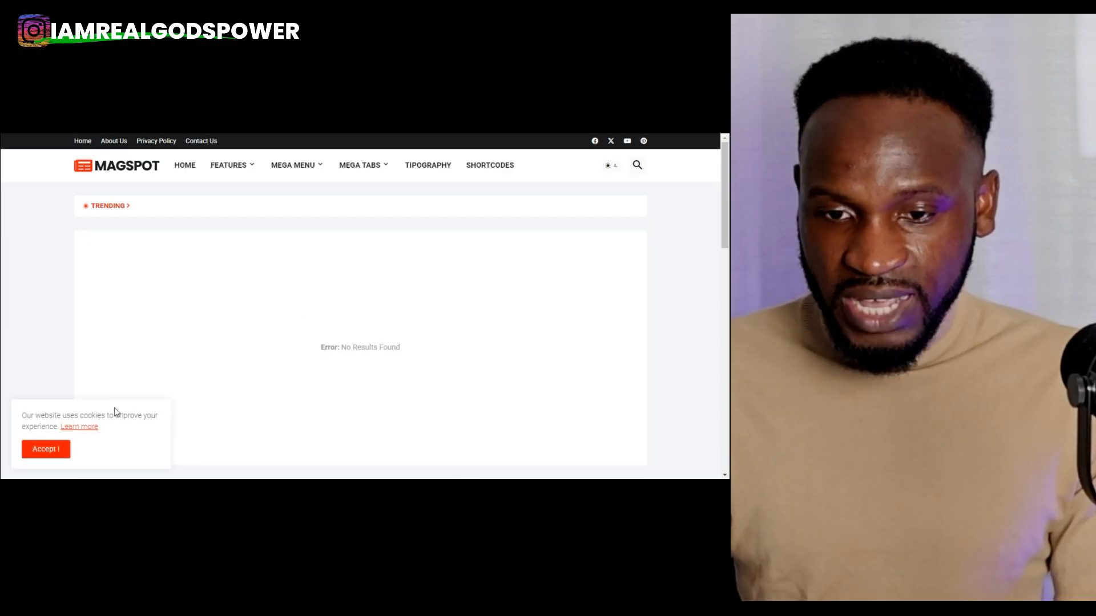
left_click(51, 451)
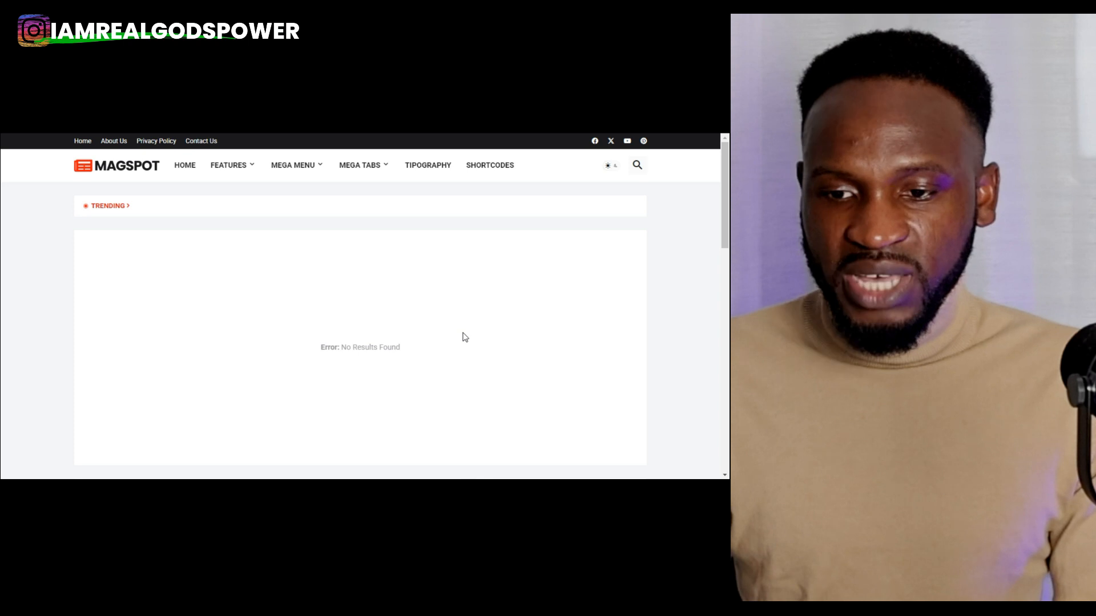
scroll(376, 298, "down", 10)
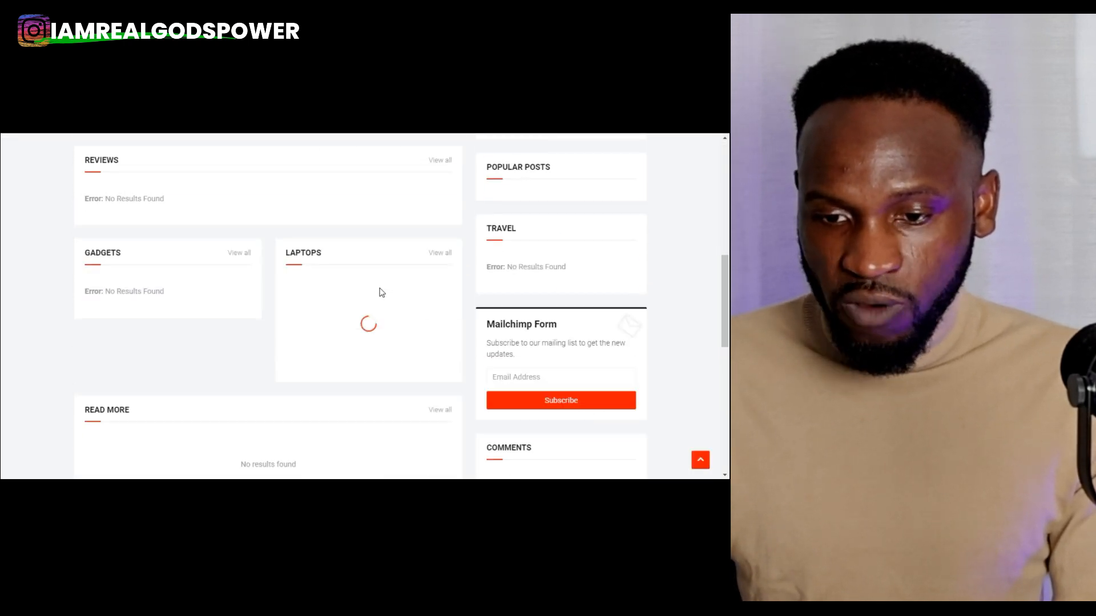
scroll(379, 288, "down", 10)
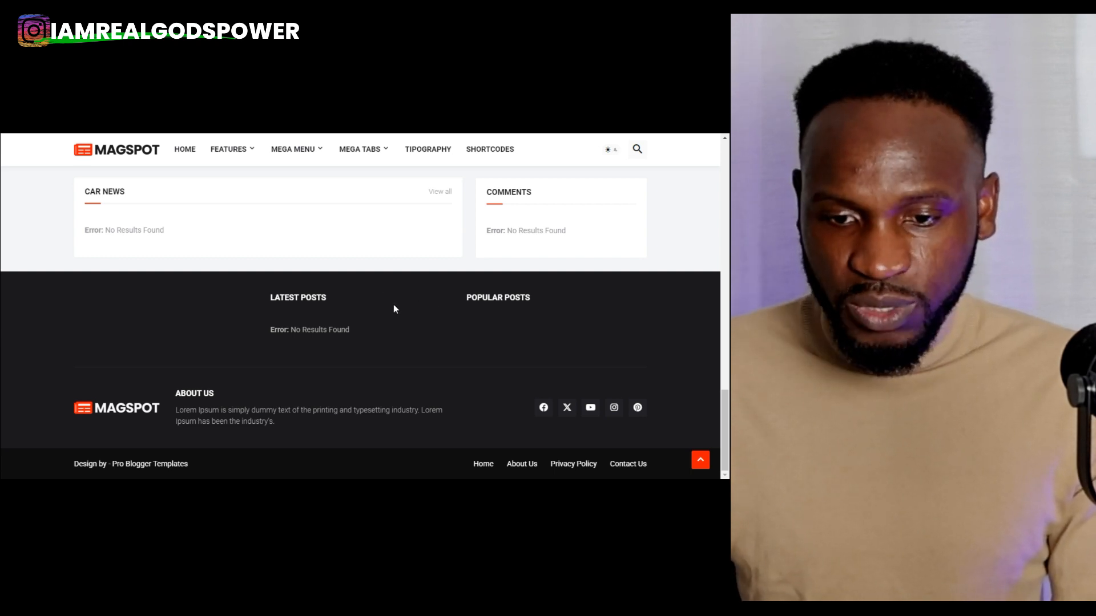
scroll(393, 304, "up", 15)
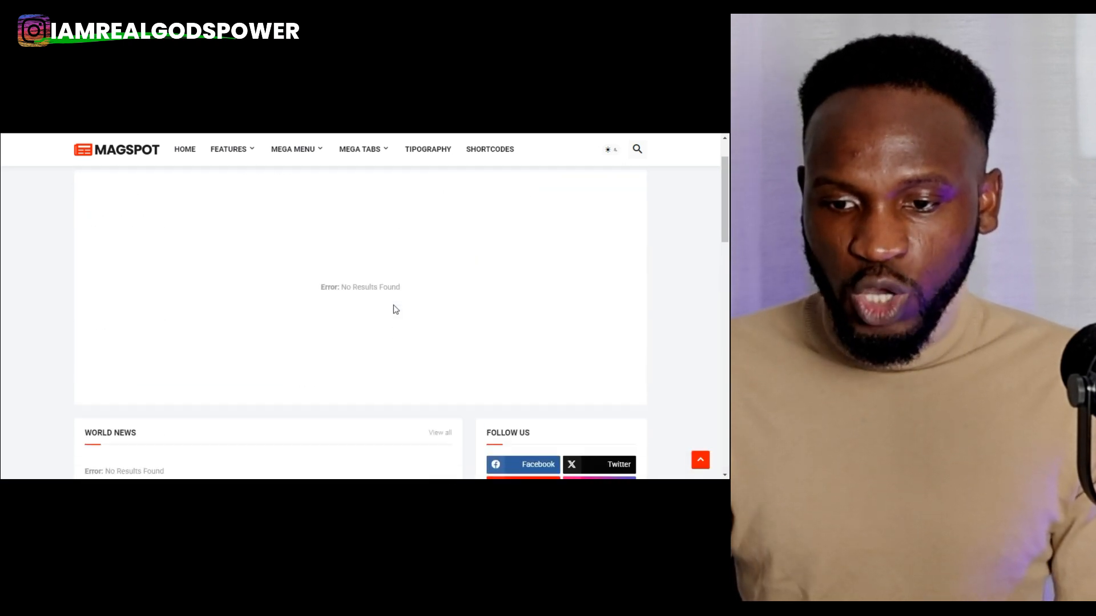
scroll(393, 306, "up", 2)
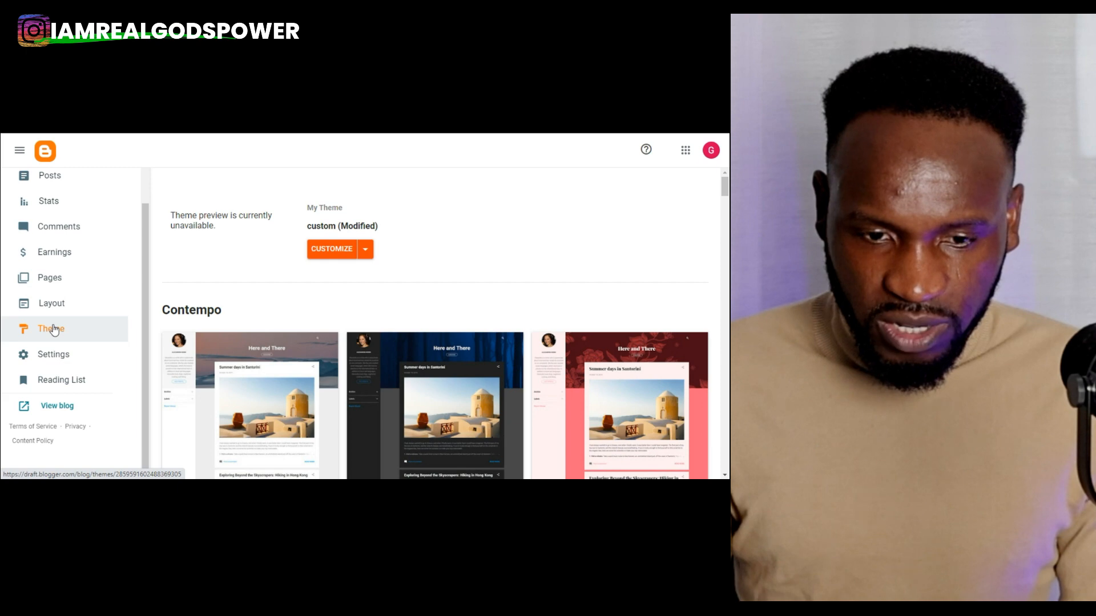
- Open the Header Logo image gadget in the blog's layout and set its image source to upload from computer
left_click(47, 303)
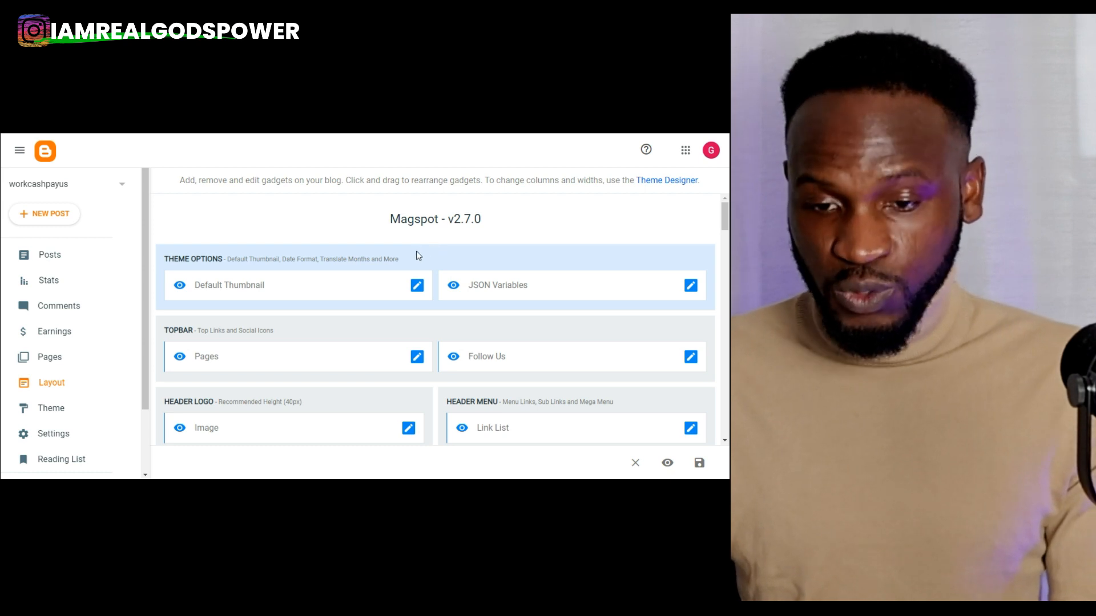
scroll(447, 248, "down", 1)
scroll(448, 248, "down", 2)
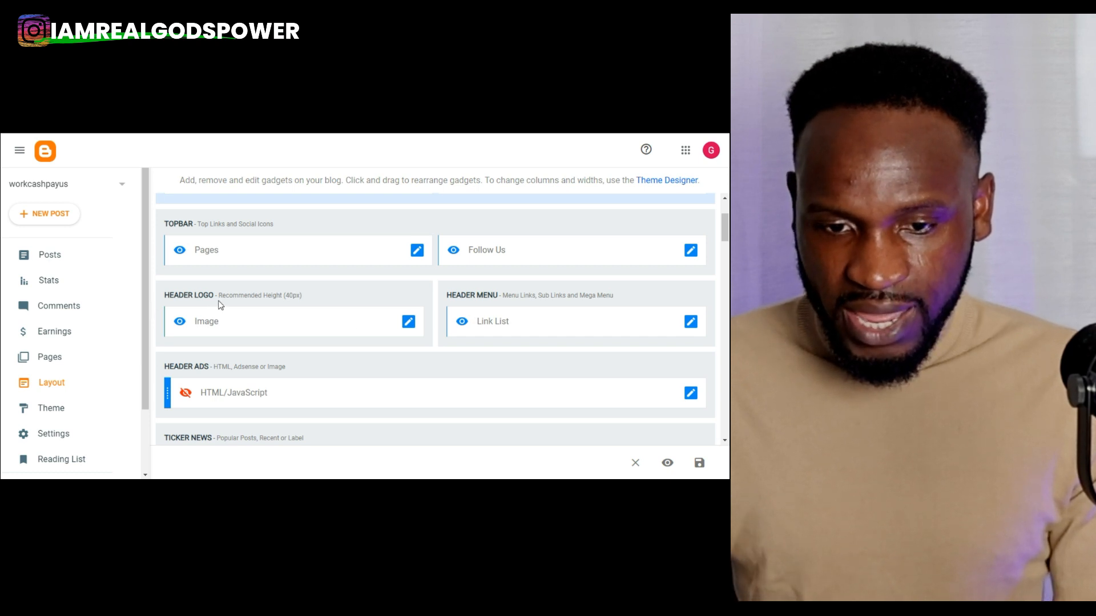
left_click(409, 322)
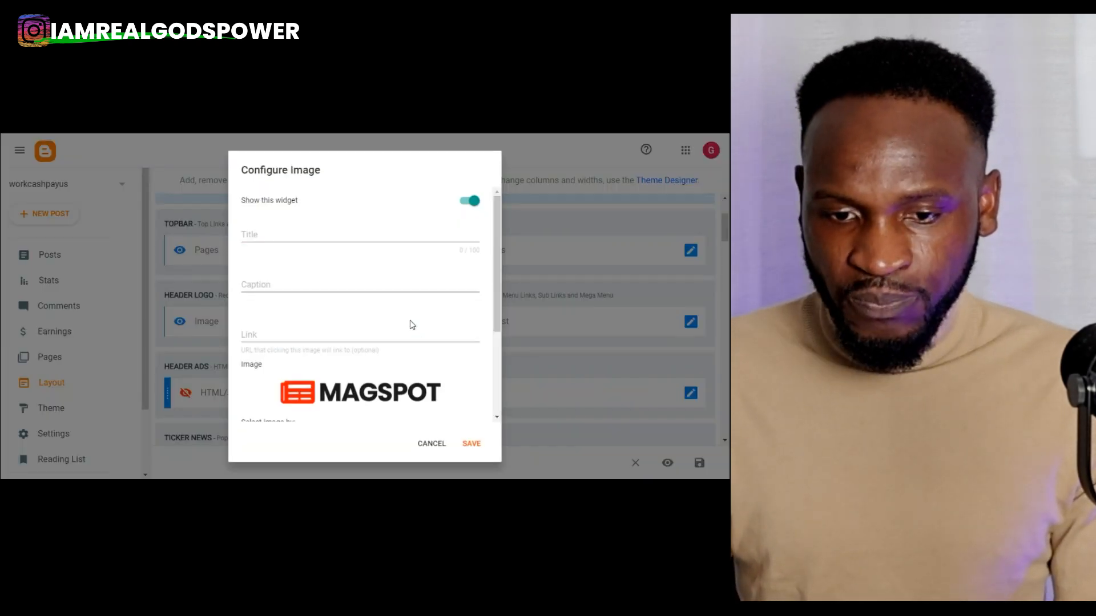
scroll(303, 330, "down", 3)
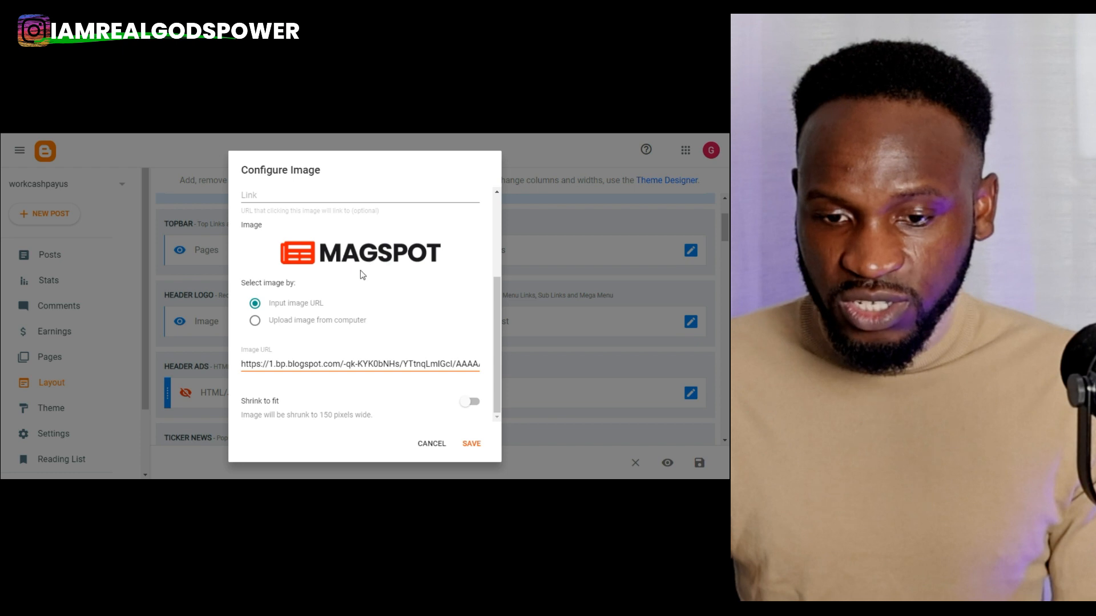
left_click(255, 321)
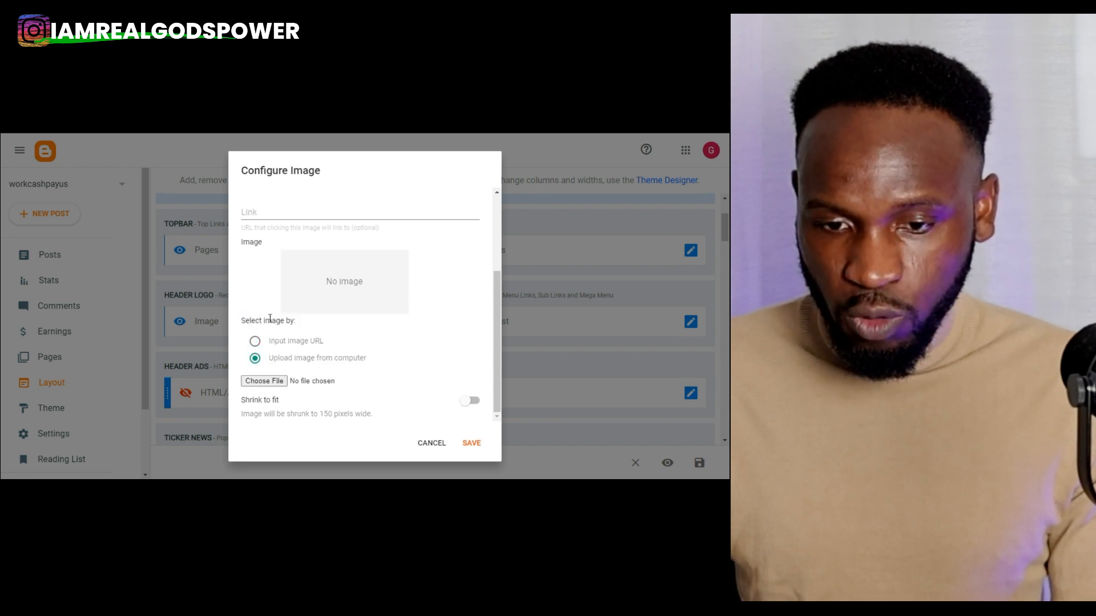
- Upload the workcashpay image from the Software tools and documents folder in Downloads as the header logo and save the gadget
left_click(263, 382)
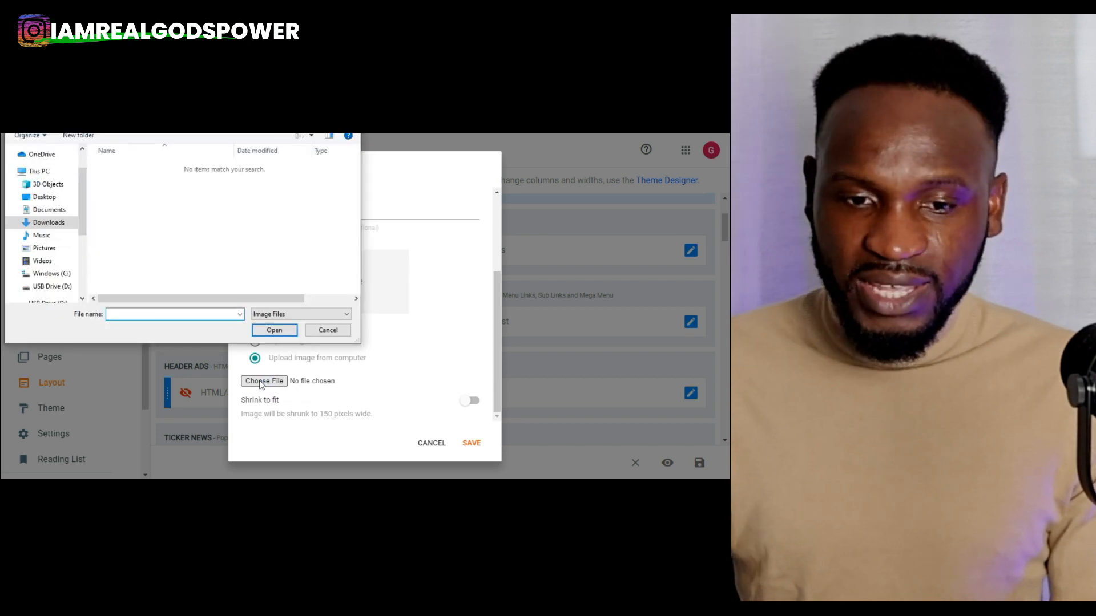
left_click(61, 223)
scroll(265, 237, "down", 6)
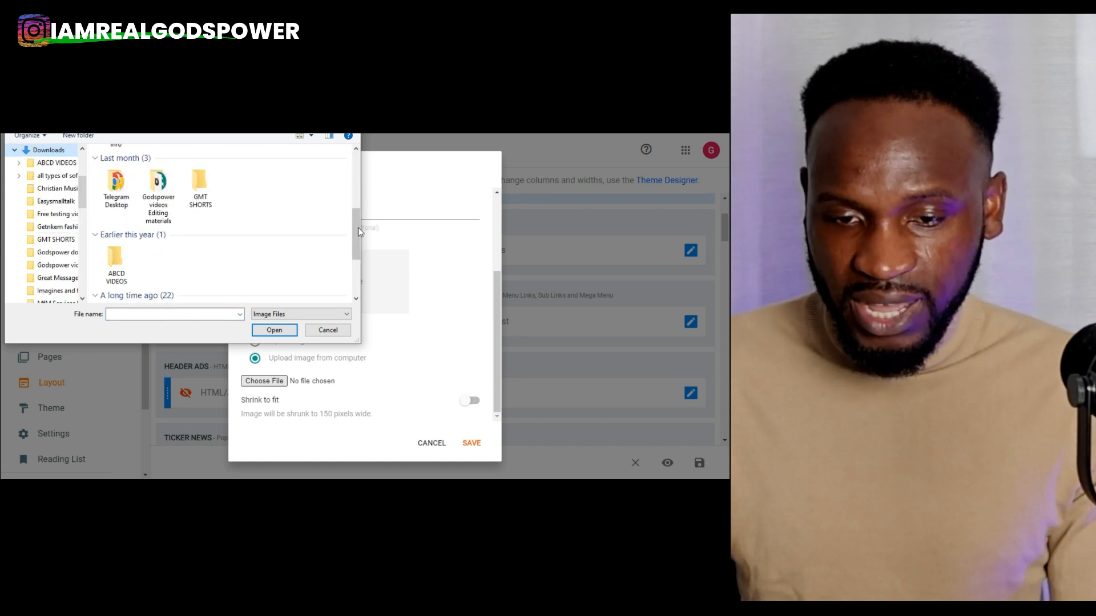
double_click(245, 258)
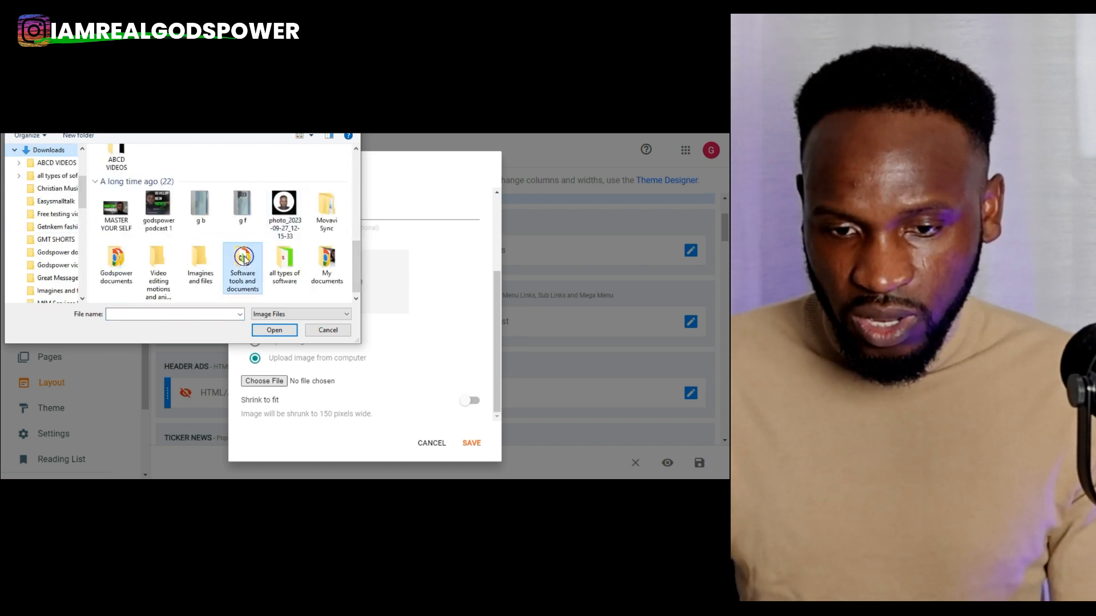
left_click(259, 195)
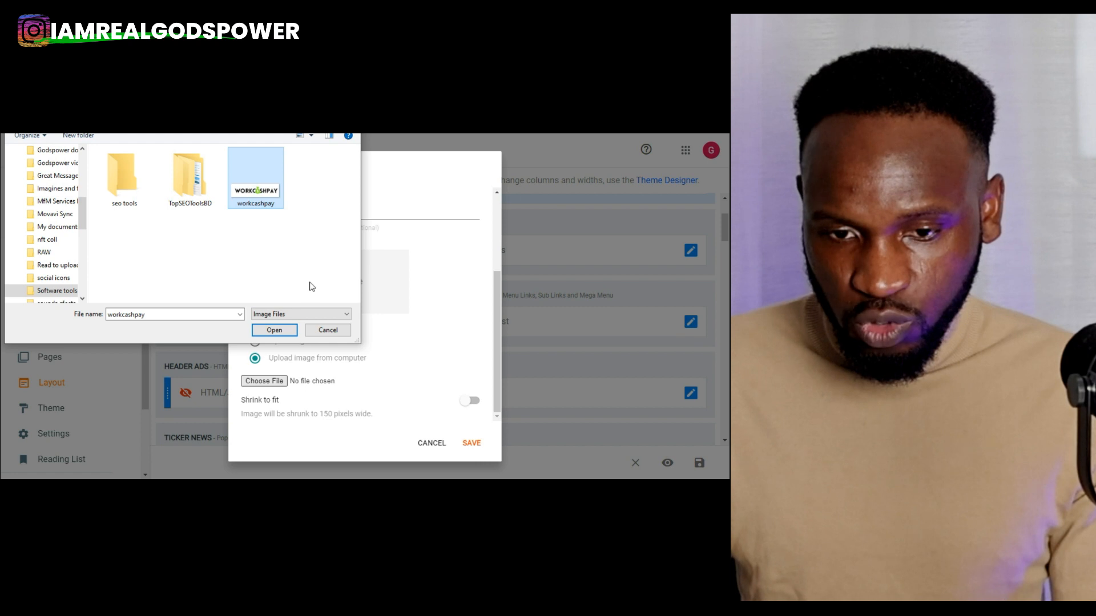
left_click(274, 330)
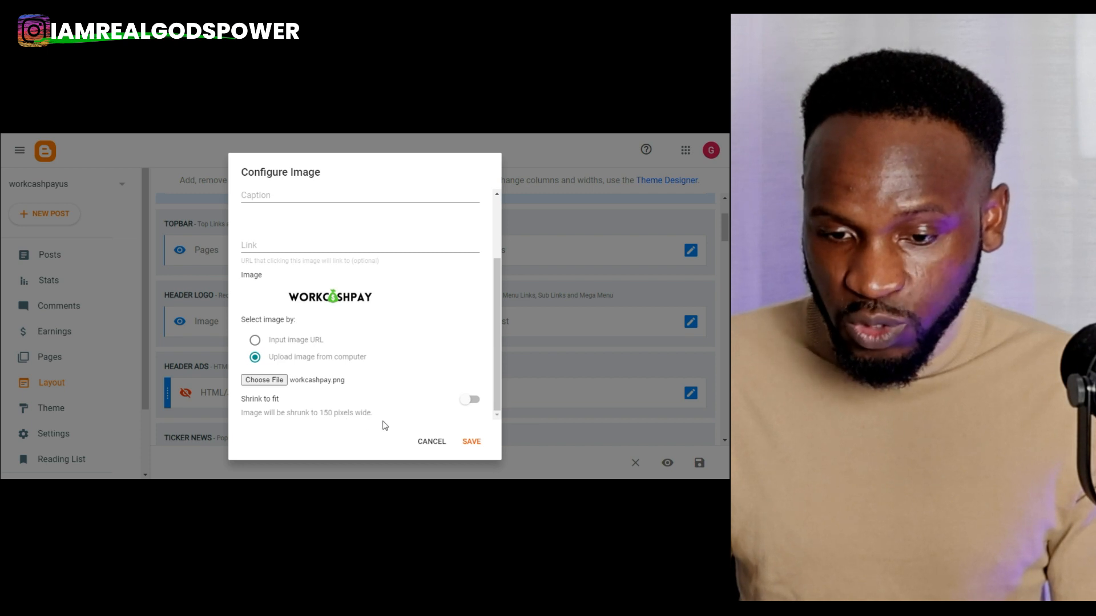
left_click(471, 443)
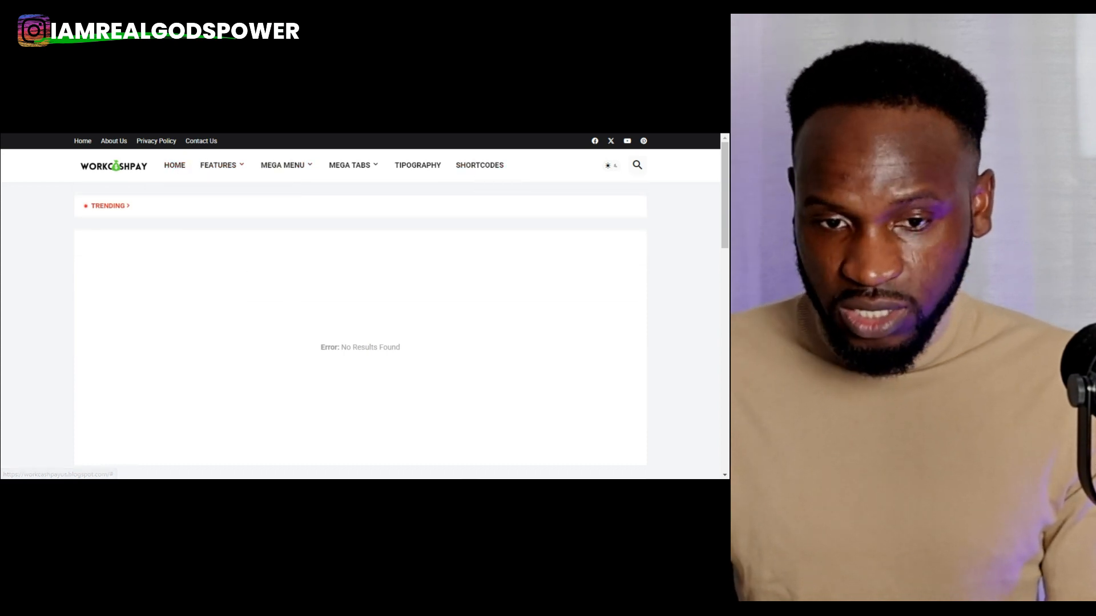
- Delete all default links, such as Home, Features and Ticker News, from the Header Menu link list and save it
left_click(134, 102)
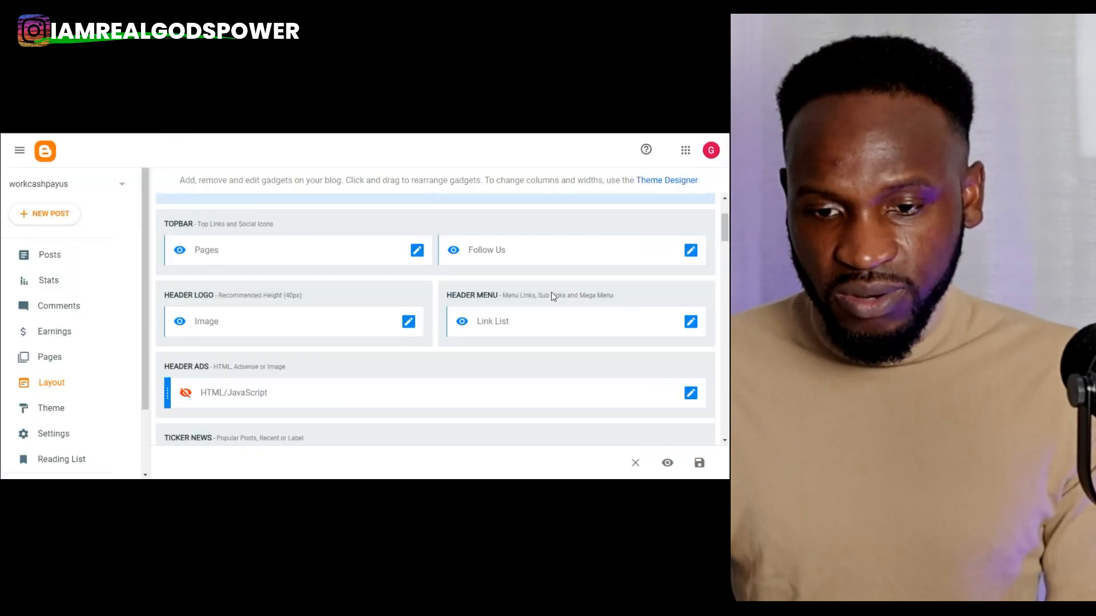
scroll(613, 312, "up", 2)
scroll(562, 288, "down", 4)
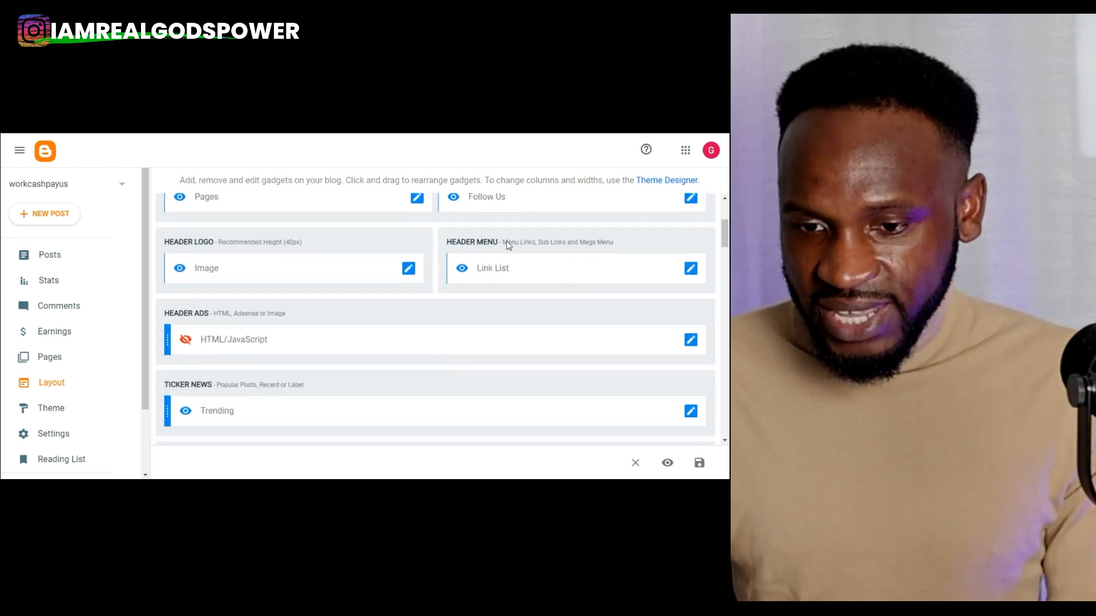
left_click(692, 270)
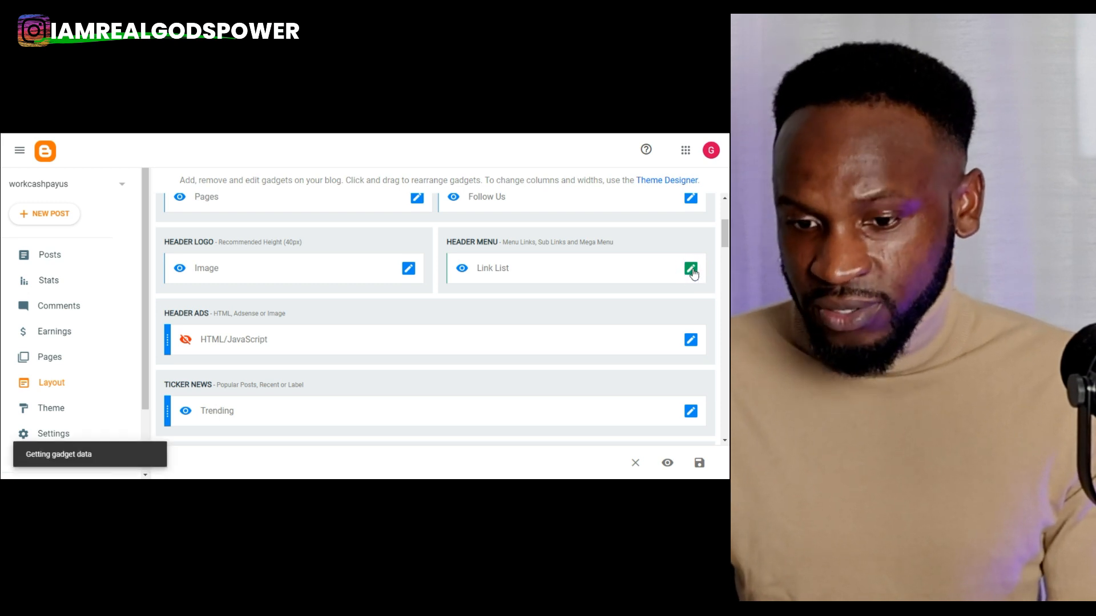
scroll(381, 301, "down", 3)
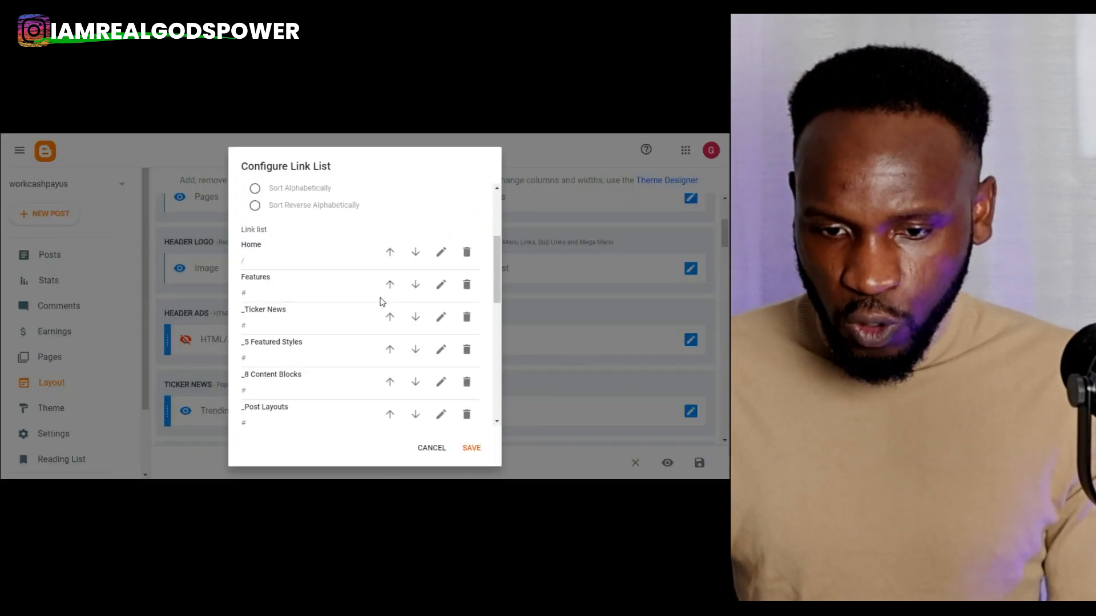
left_click(467, 253)
left_click(467, 253)
left_click(467, 252)
left_click(467, 253)
left_click(467, 252)
left_click(466, 253)
left_click(467, 253)
left_click(466, 253)
left_click(467, 253)
left_click(467, 252)
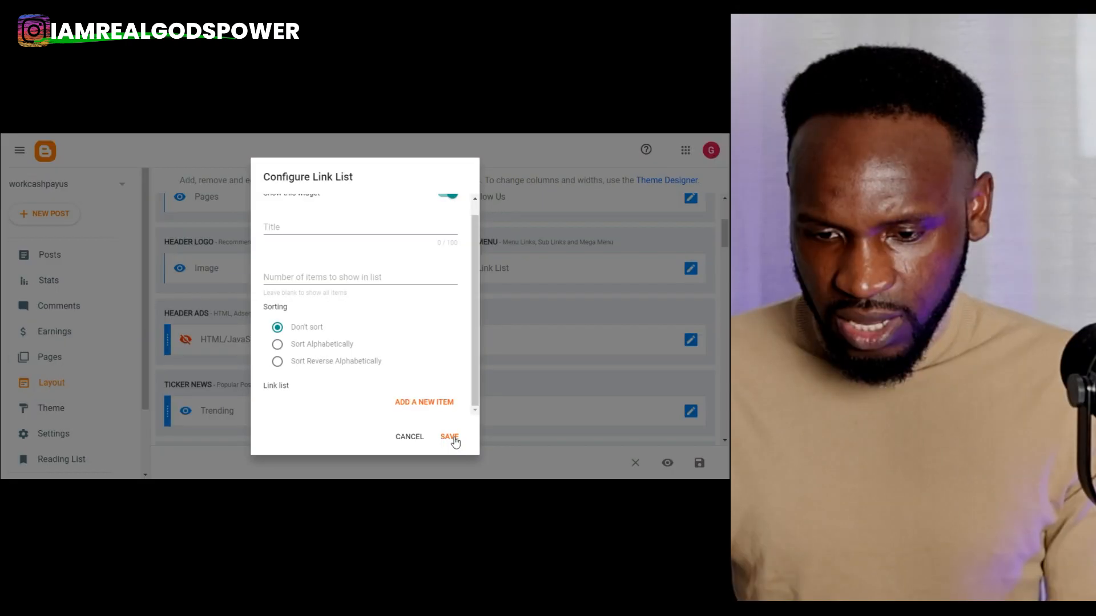
left_click(450, 438)
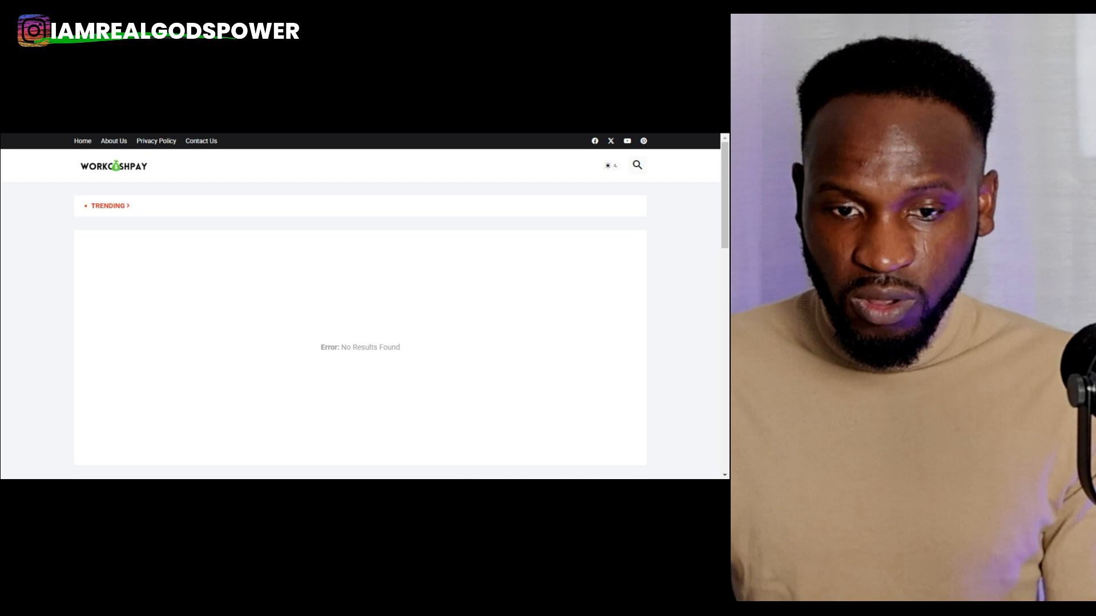
- Open the Header Menu link list in the blog's layout and add a new item with the site name Home
left_click(134, 105)
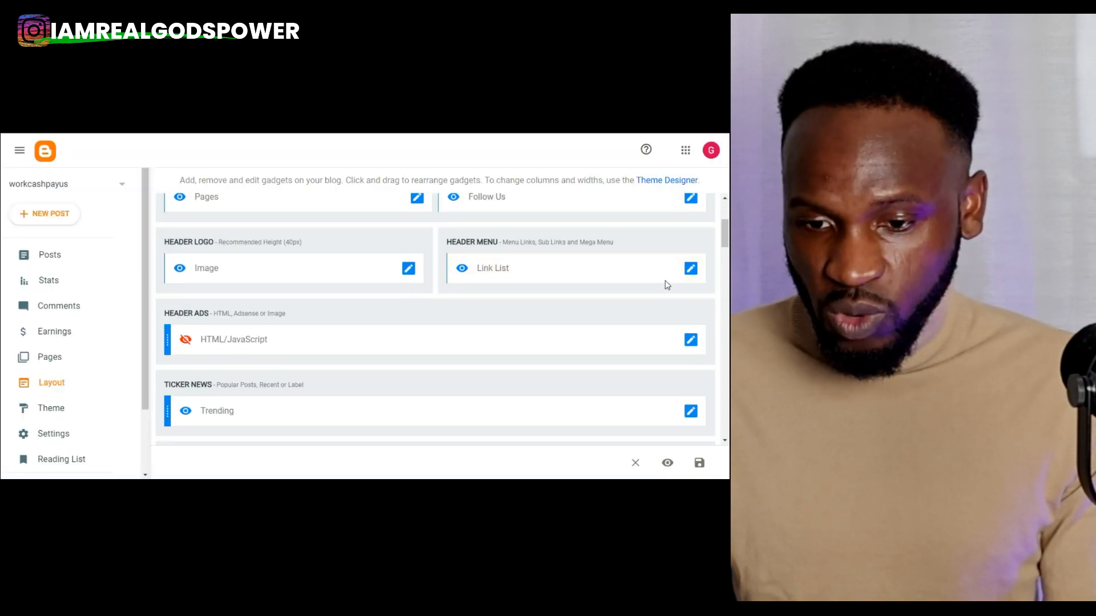
left_click(689, 276)
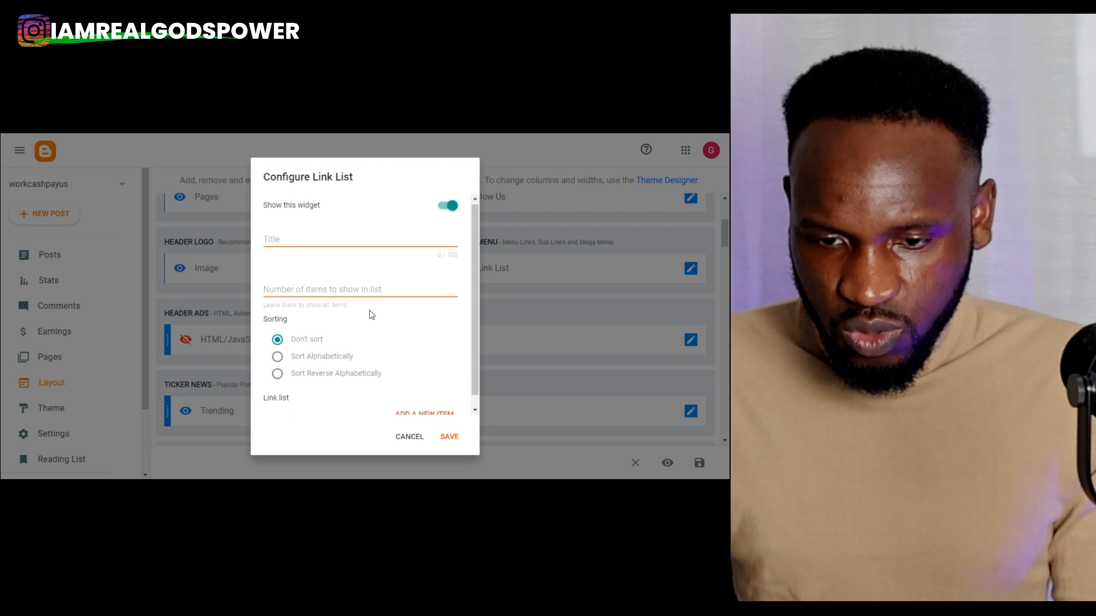
scroll(371, 315, "down", 1)
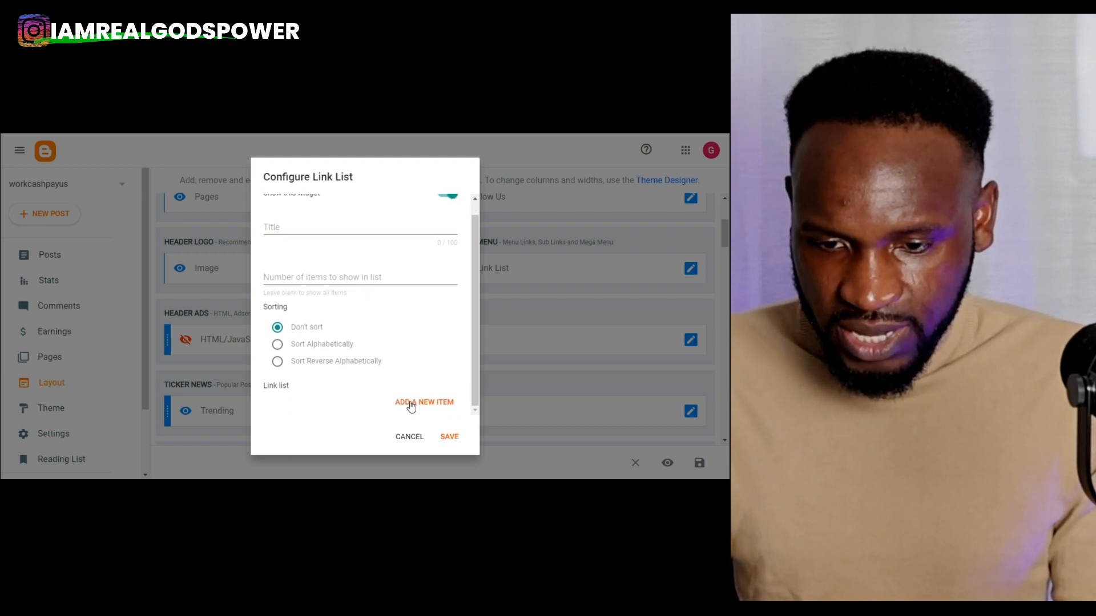
left_click(428, 404)
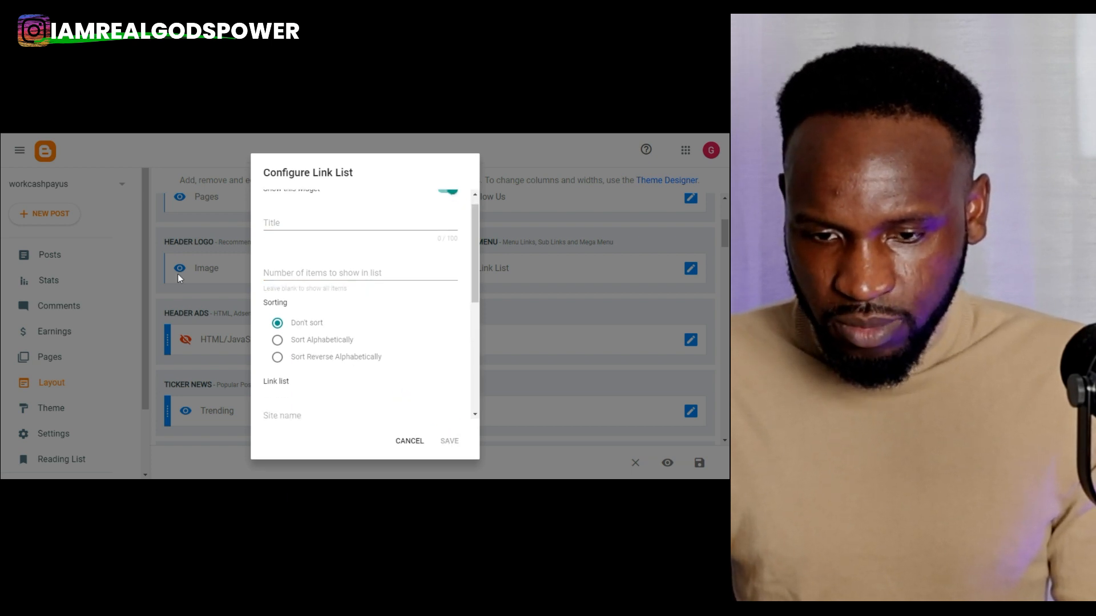
scroll(341, 286, "down", 5)
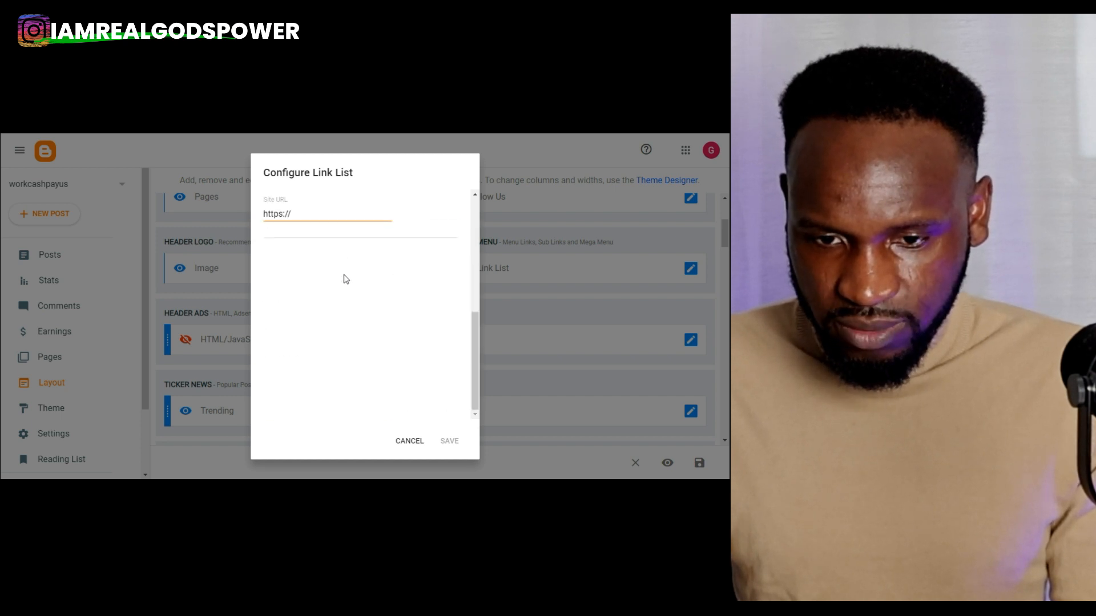
scroll(346, 279, "up", 3)
left_click(300, 271)
type("h")
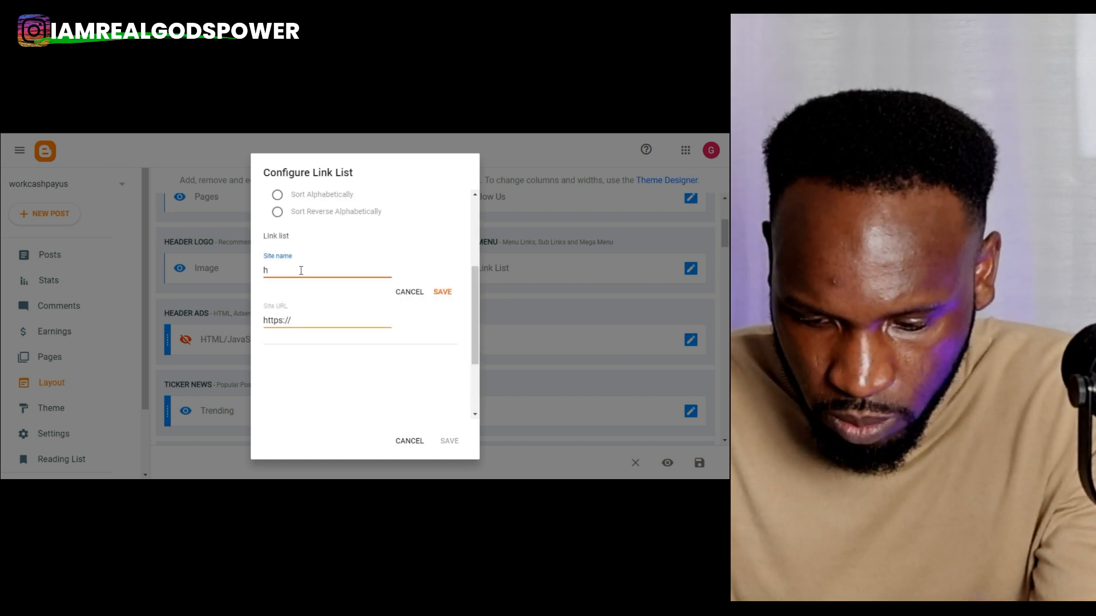
type("ome")
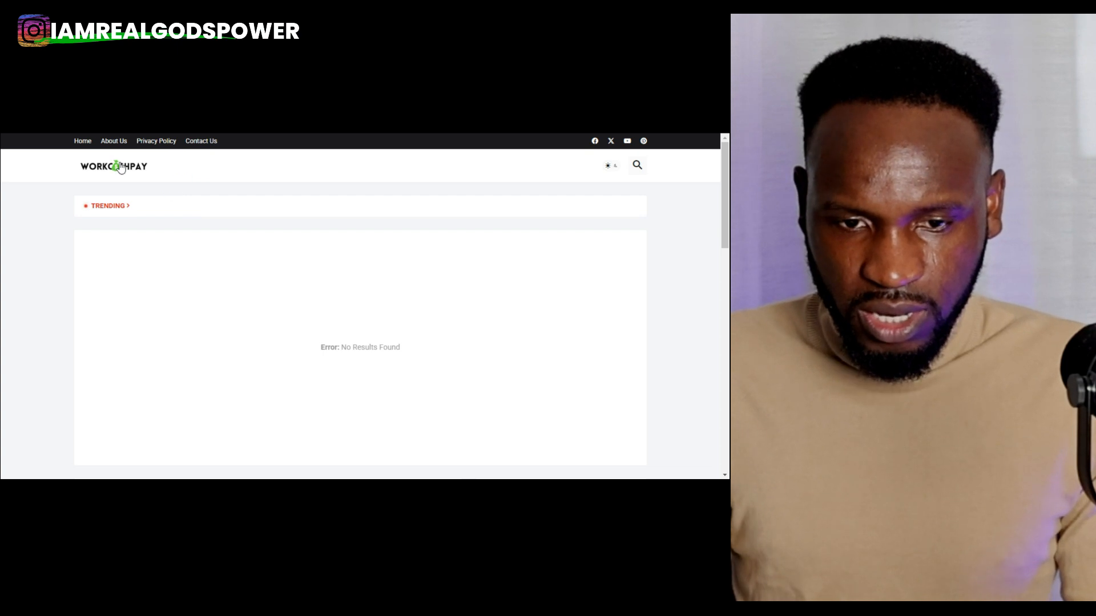
right_click(144, 133)
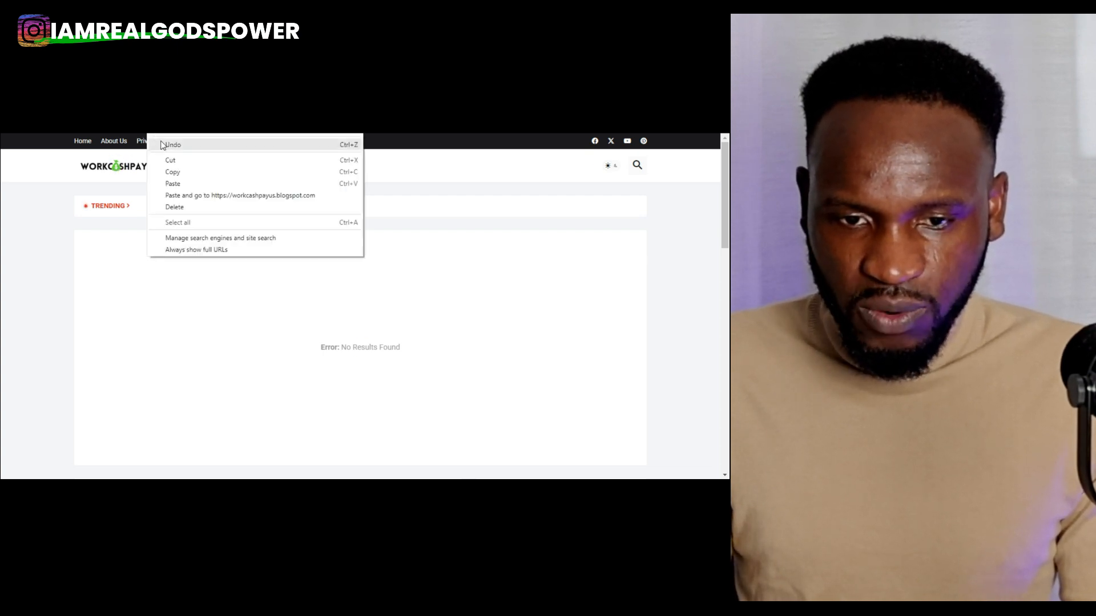
left_click(172, 172)
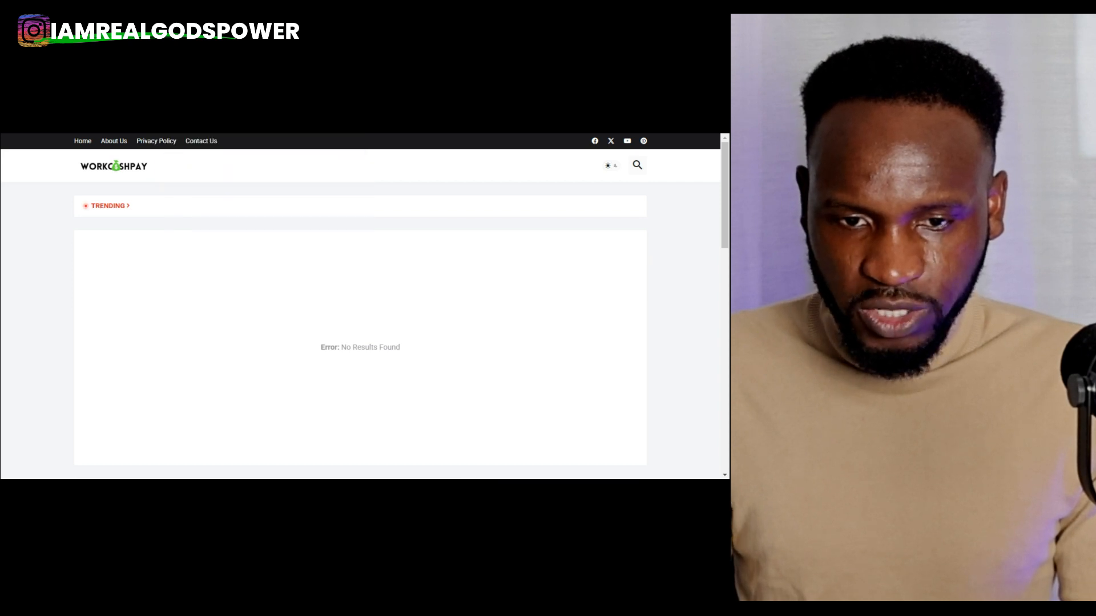
left_click(148, 129)
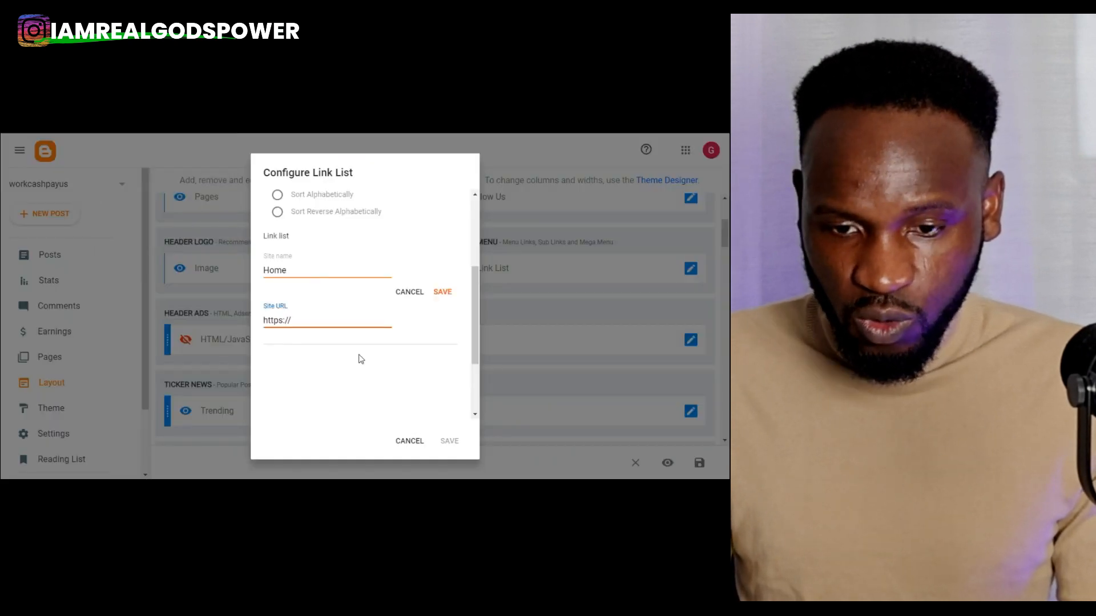
triple_click(274, 319)
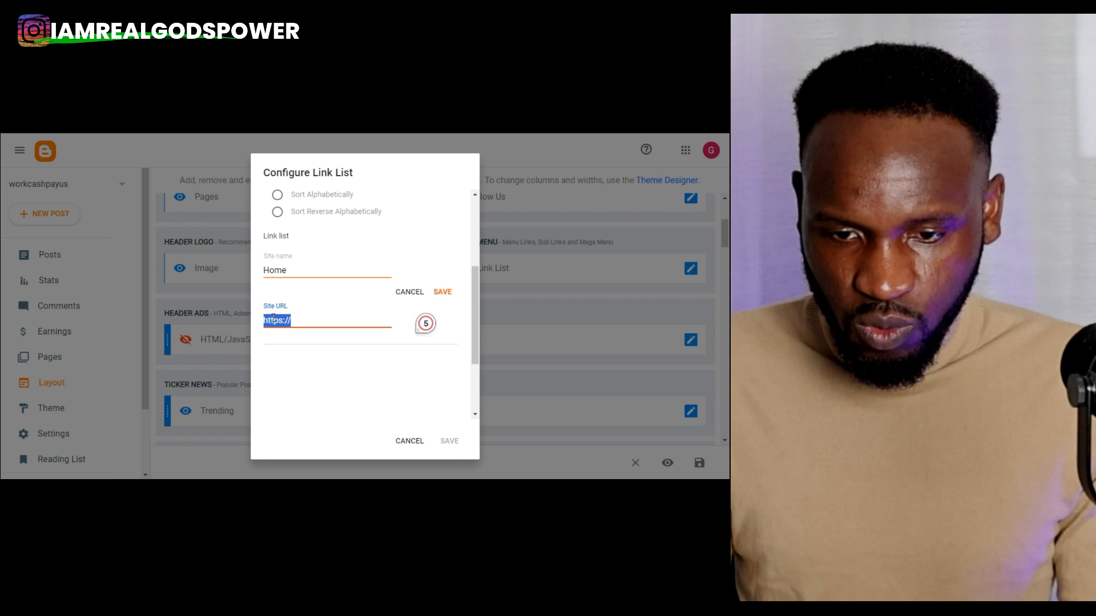
right_click(273, 320)
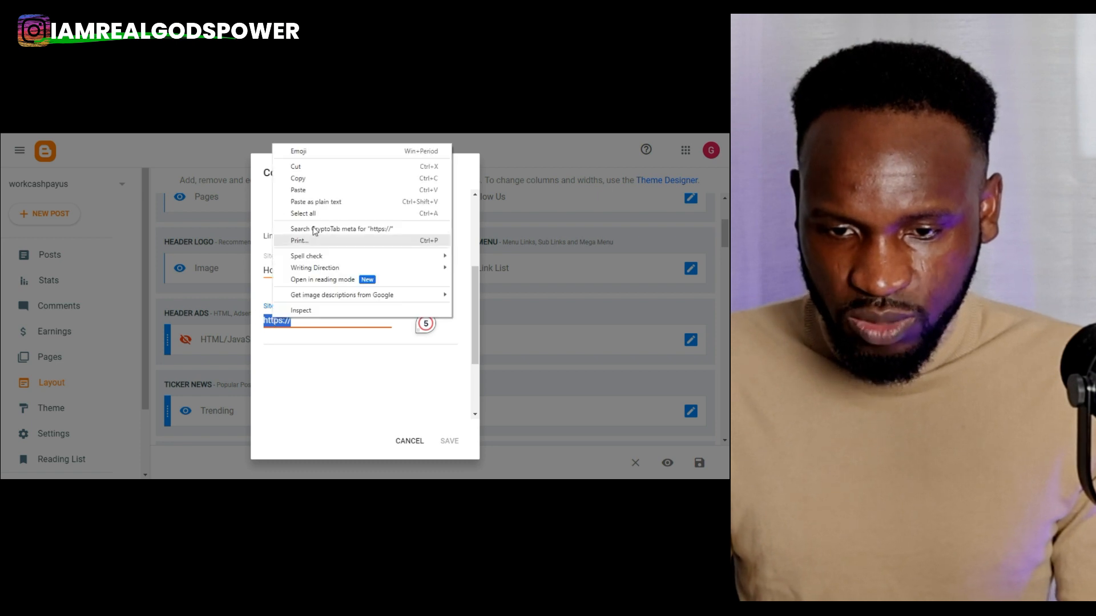
left_click(311, 195)
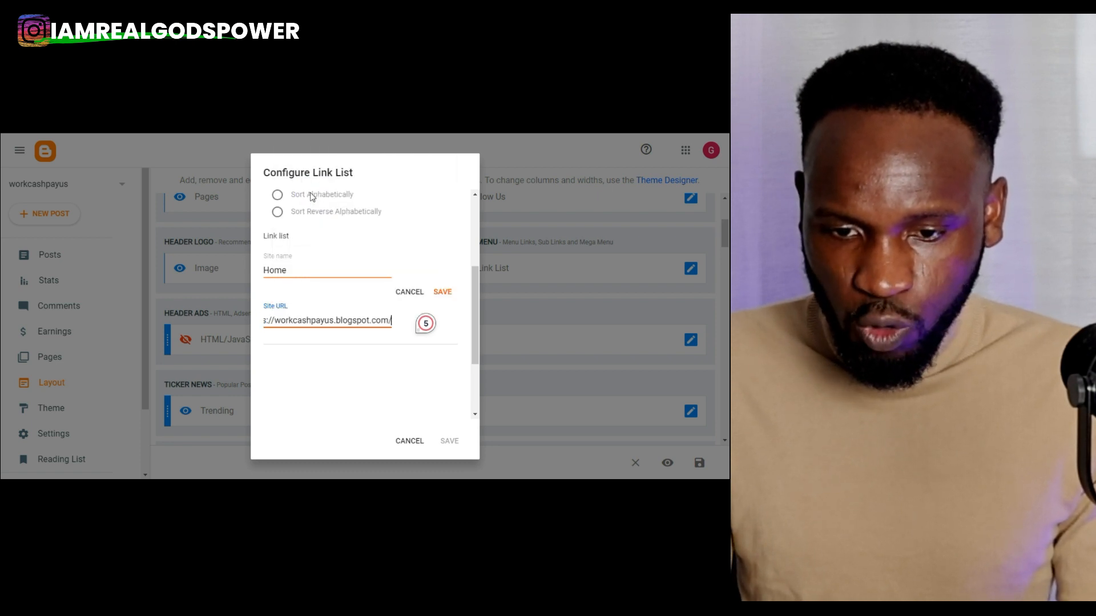
left_click(440, 293)
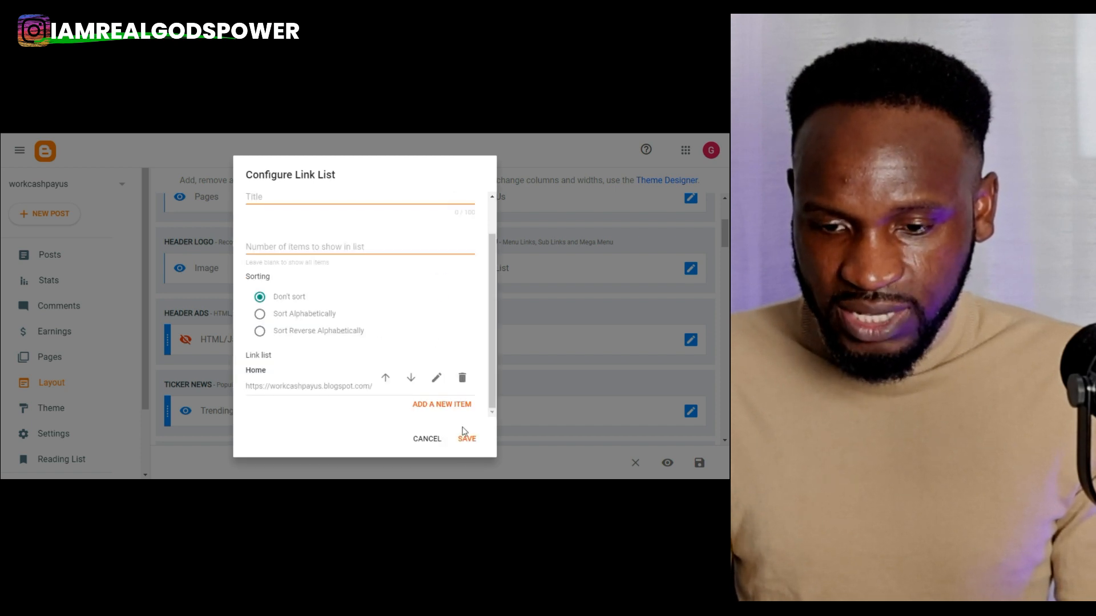
left_click(468, 439)
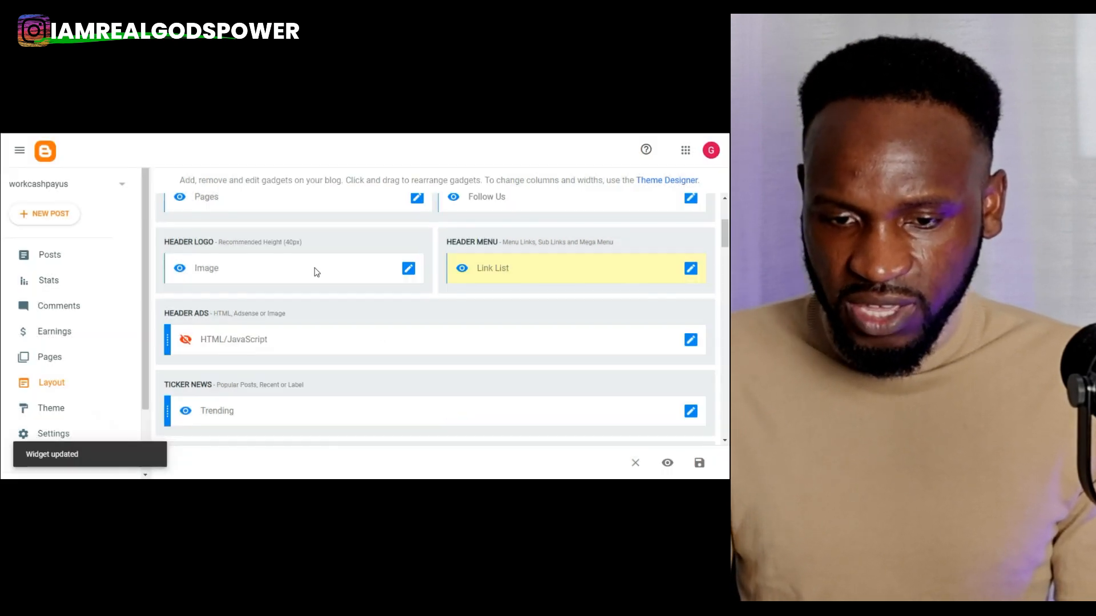
- Add the items Online Business and Make Money Online Website to the Header Menu link list and save it
left_click(224, 102)
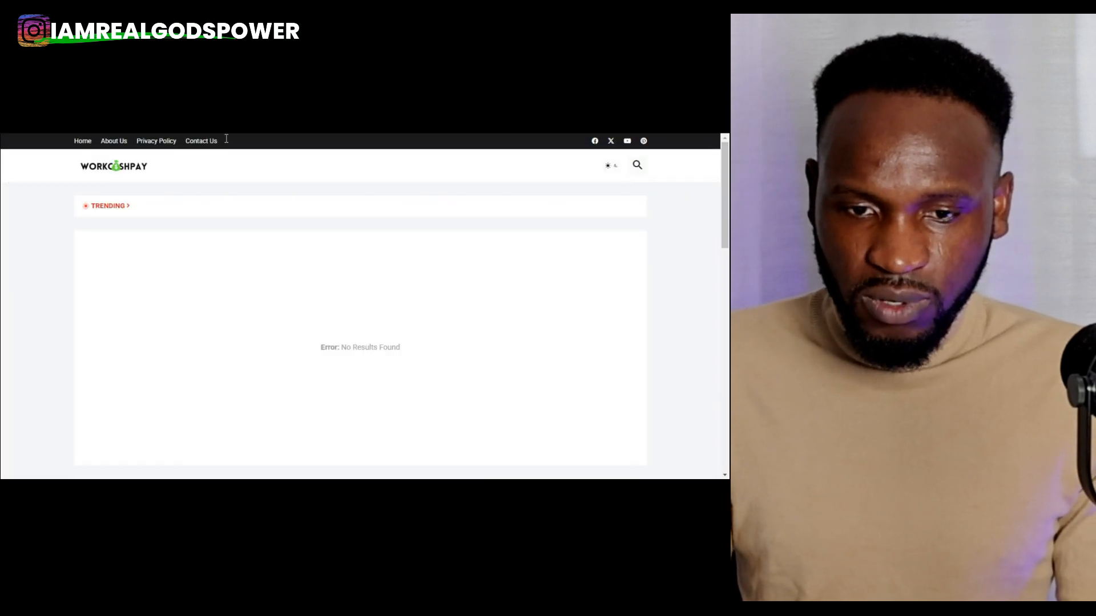
left_click(47, 134)
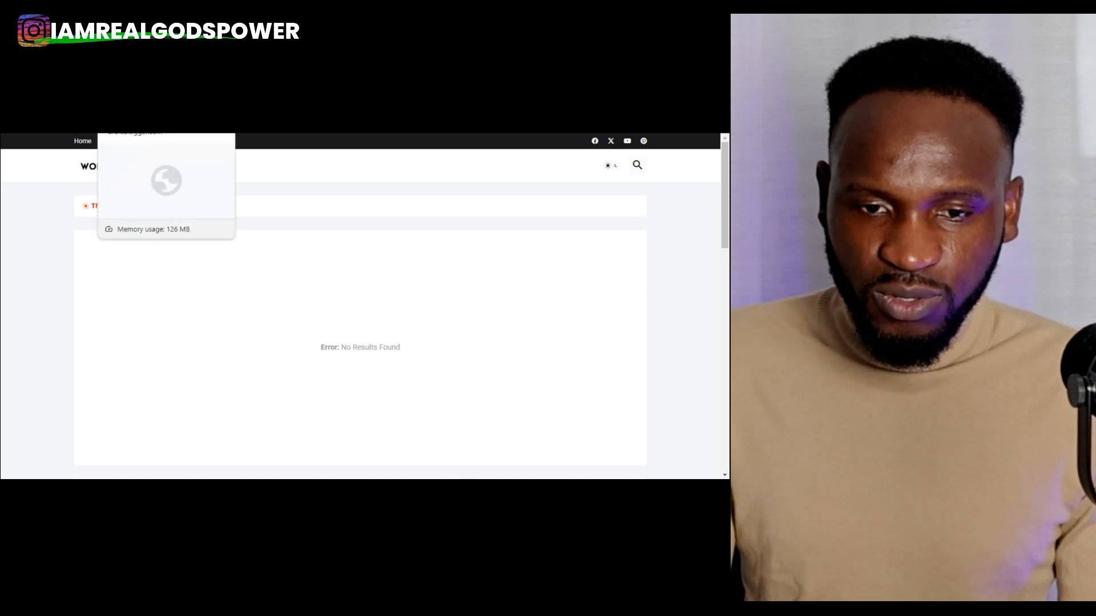
left_click(147, 102)
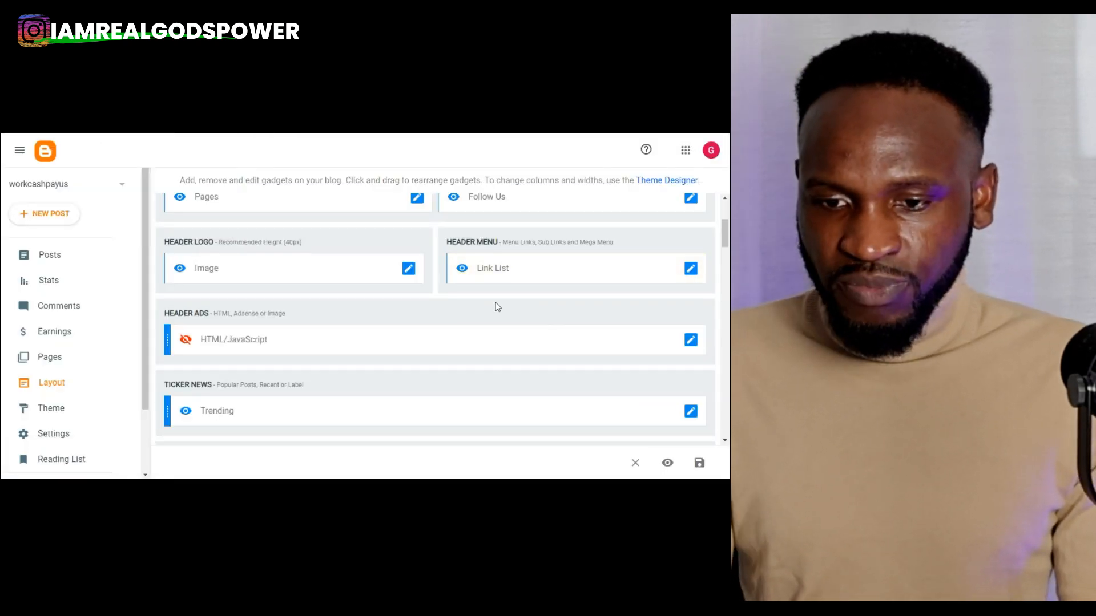
left_click(691, 270)
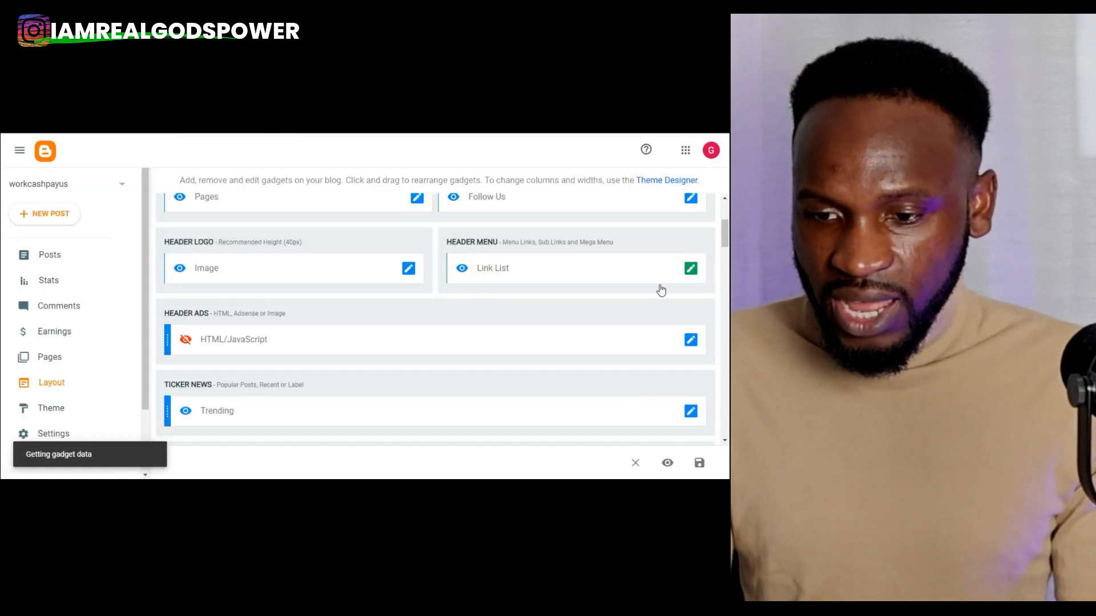
scroll(404, 337, "down", 1)
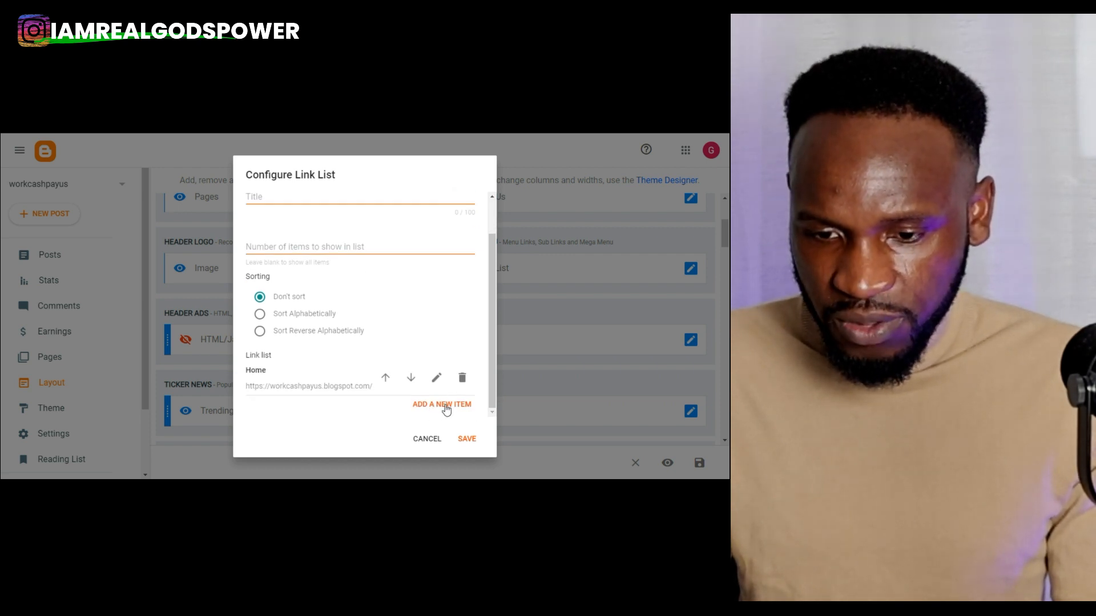
left_click(453, 407)
scroll(419, 323, "down", 3)
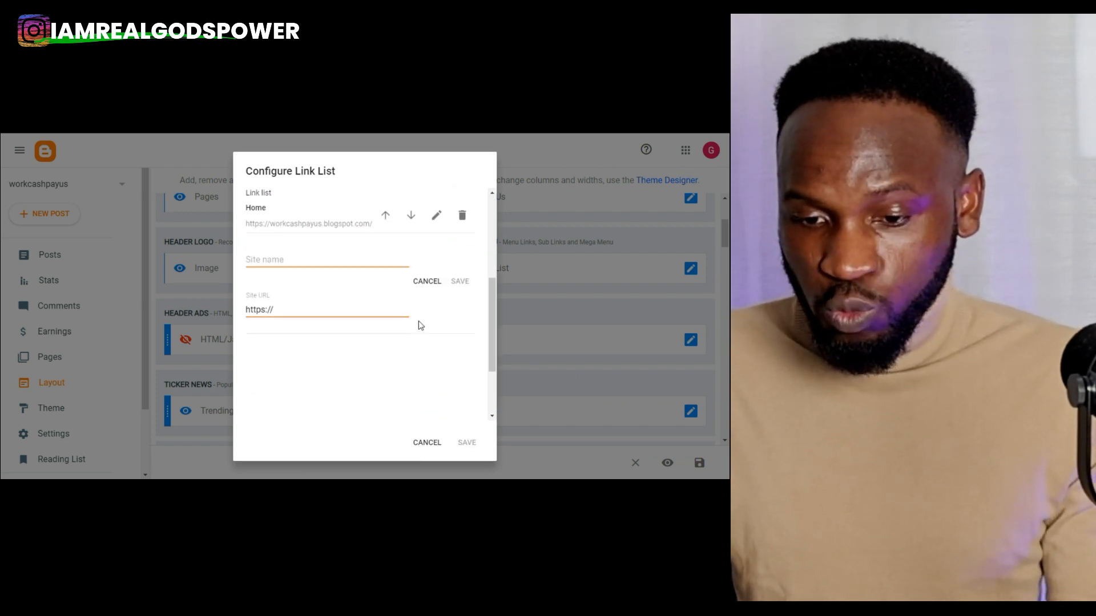
left_click(261, 263)
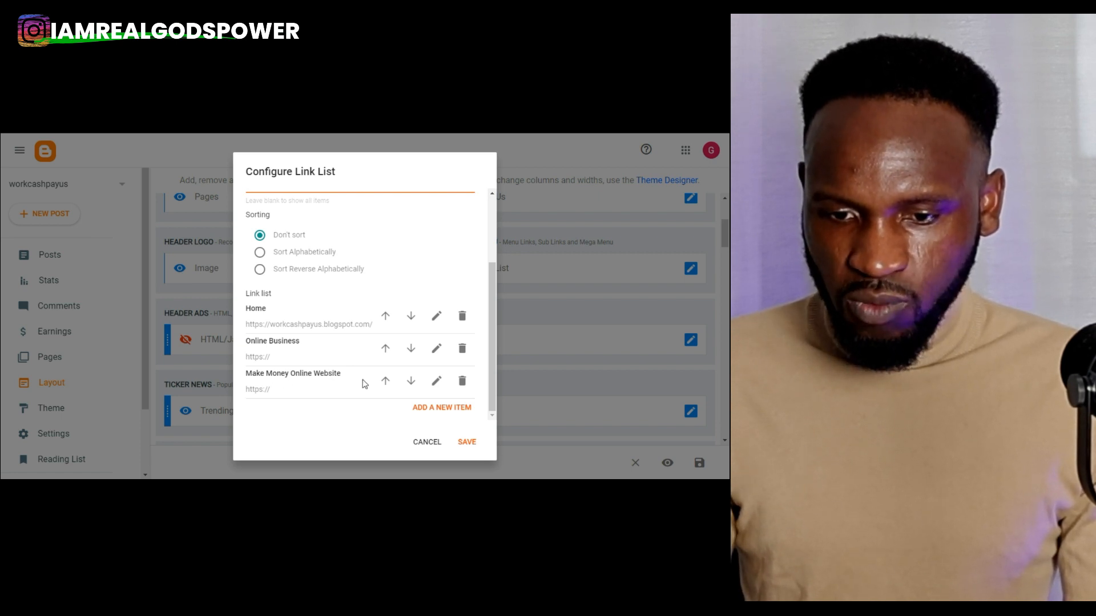
left_click(466, 443)
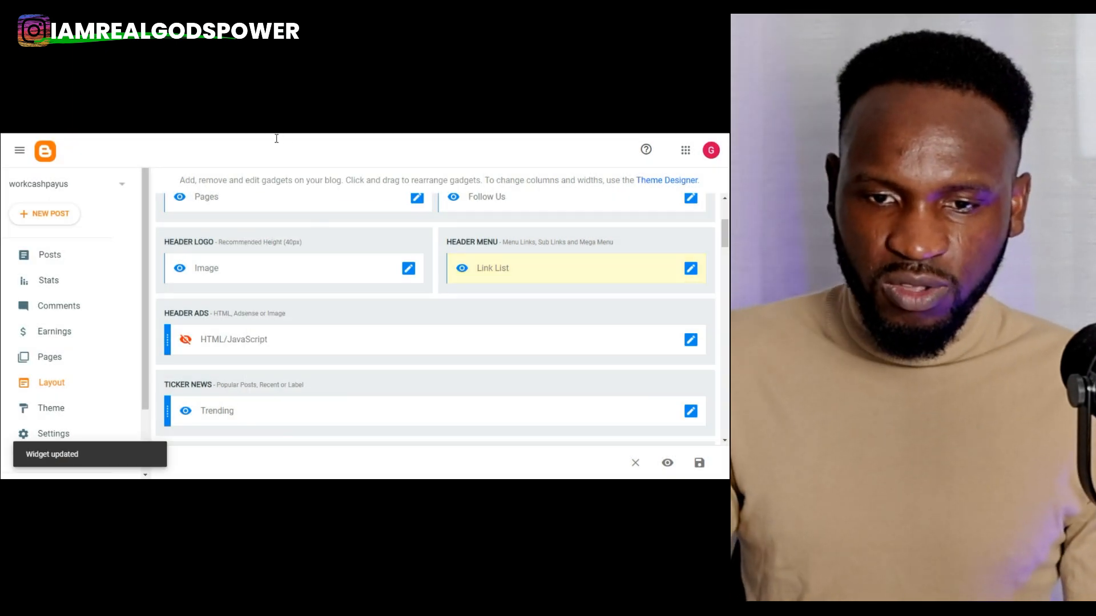
- Check the header menu on the live blog and look over the page sections and sidebar widgets
key("ctrl+Tab")
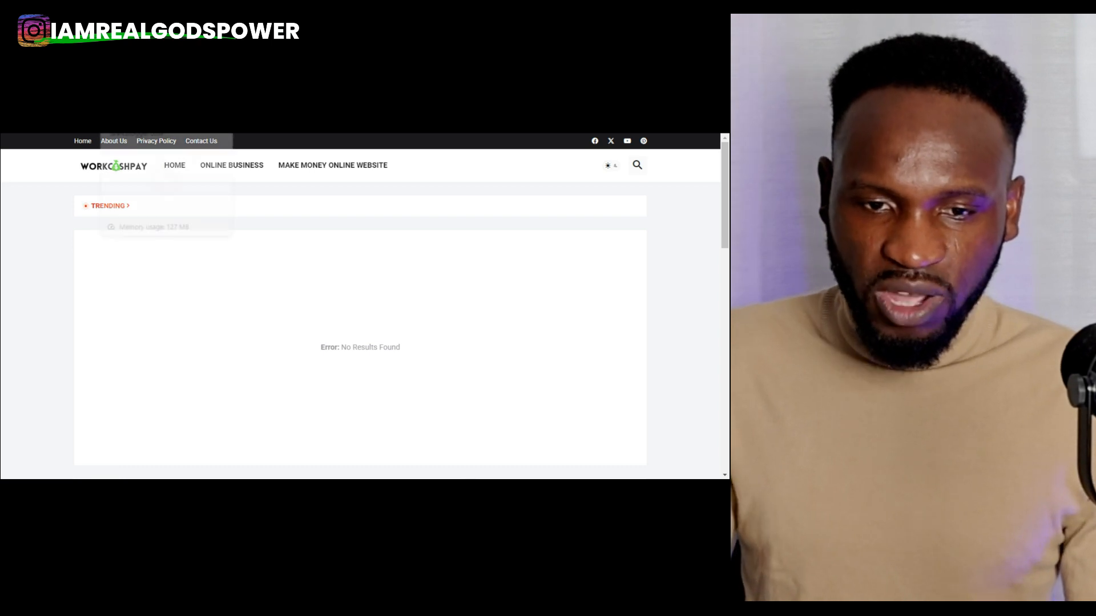
left_click(140, 105)
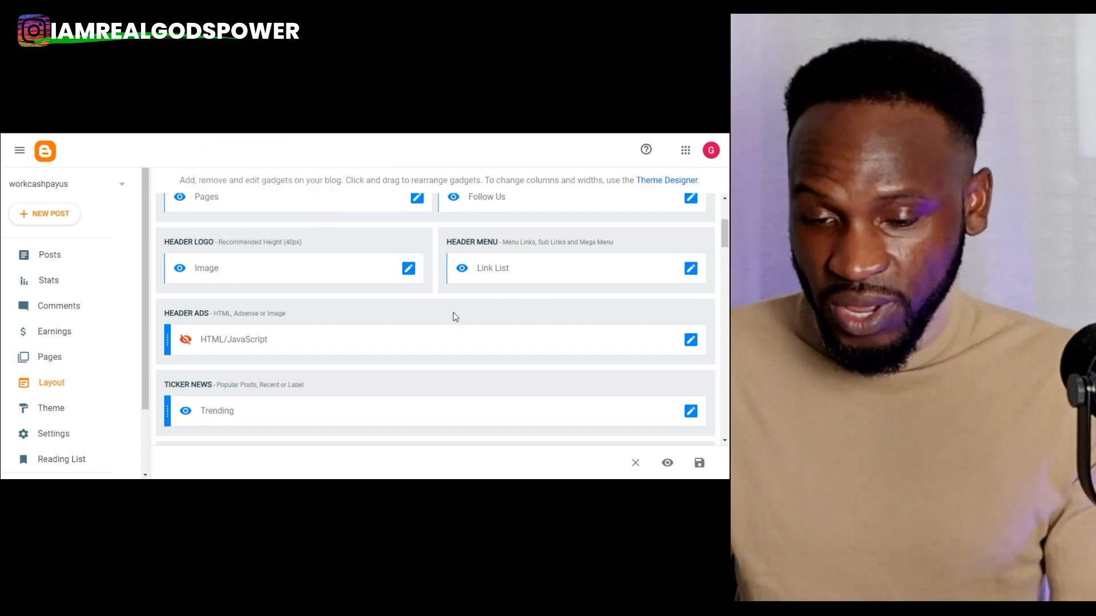
scroll(455, 318, "up", 2)
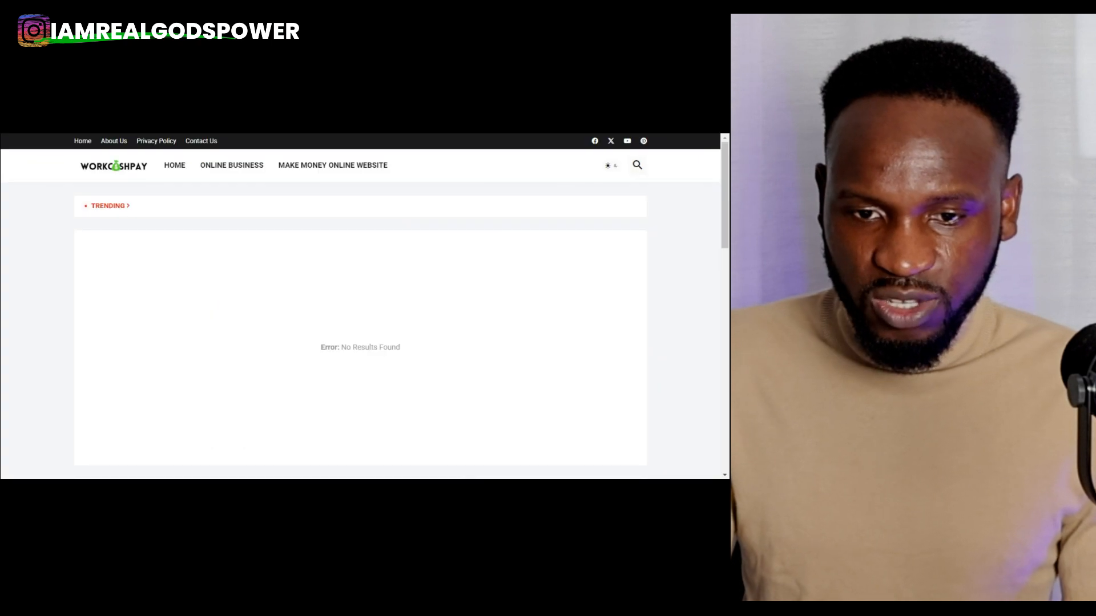
scroll(589, 219, "down", 10)
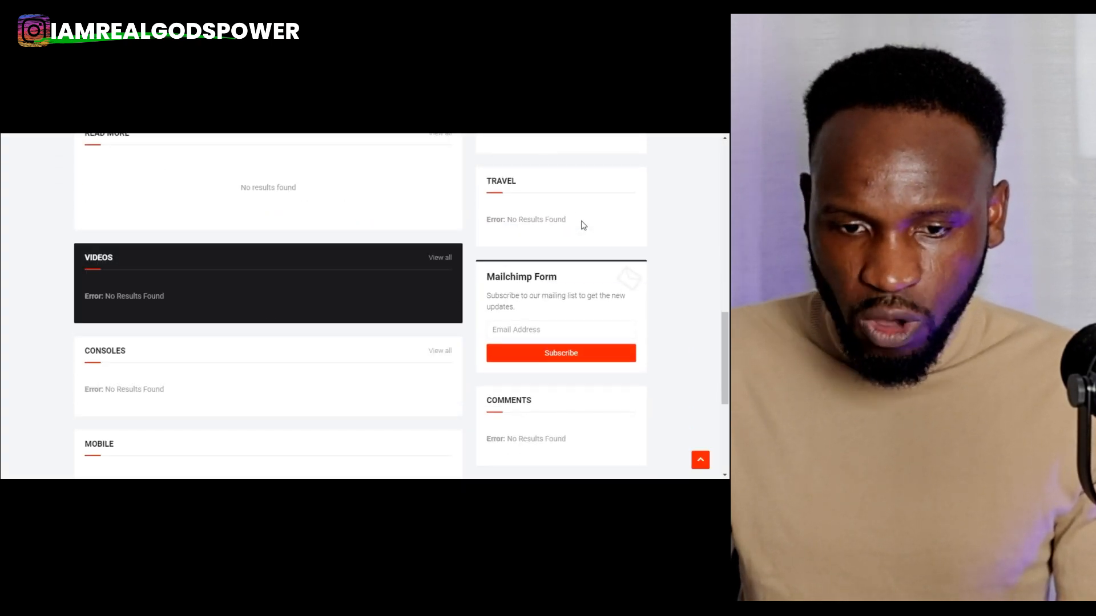
scroll(583, 226, "up", 8)
scroll(583, 226, "up", 2)
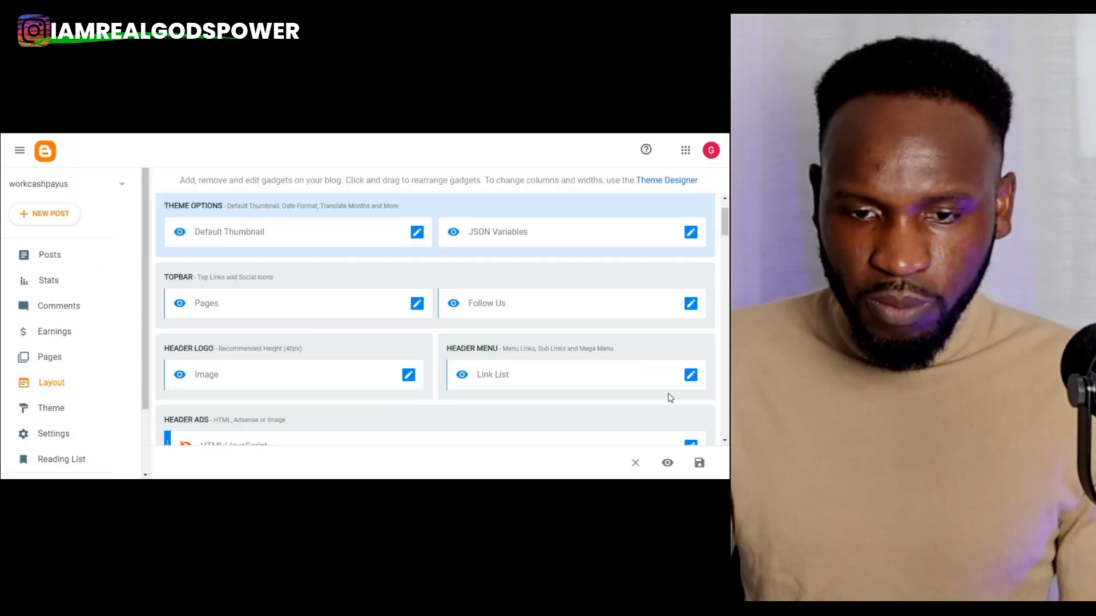
- Turn off the display of the Trending gadget under Ticker News in the layout and save it
scroll(615, 385, "down", 2)
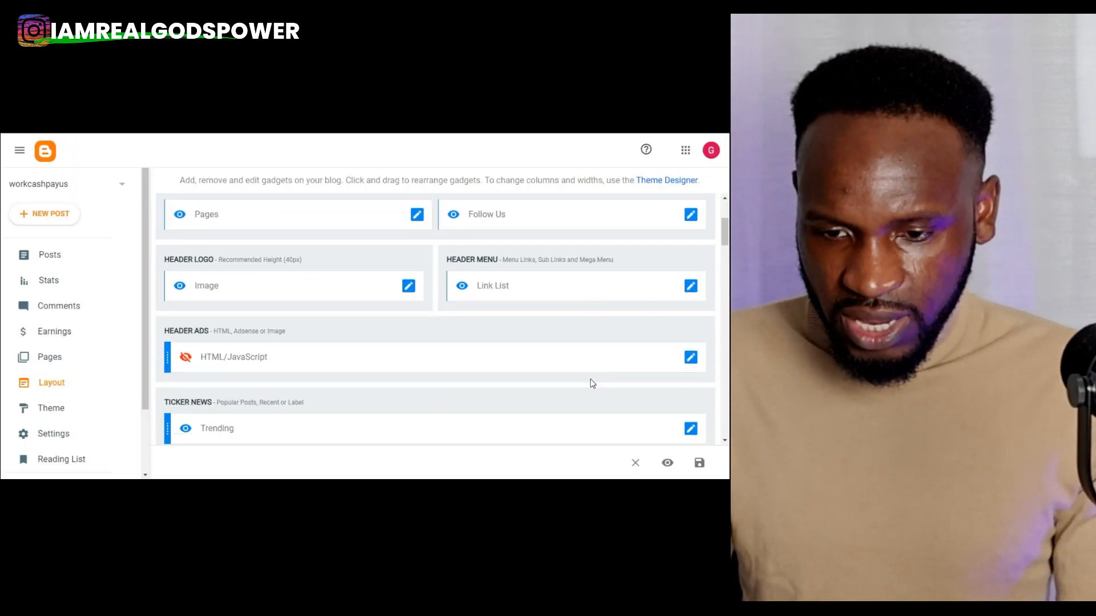
scroll(245, 347, "down", 2)
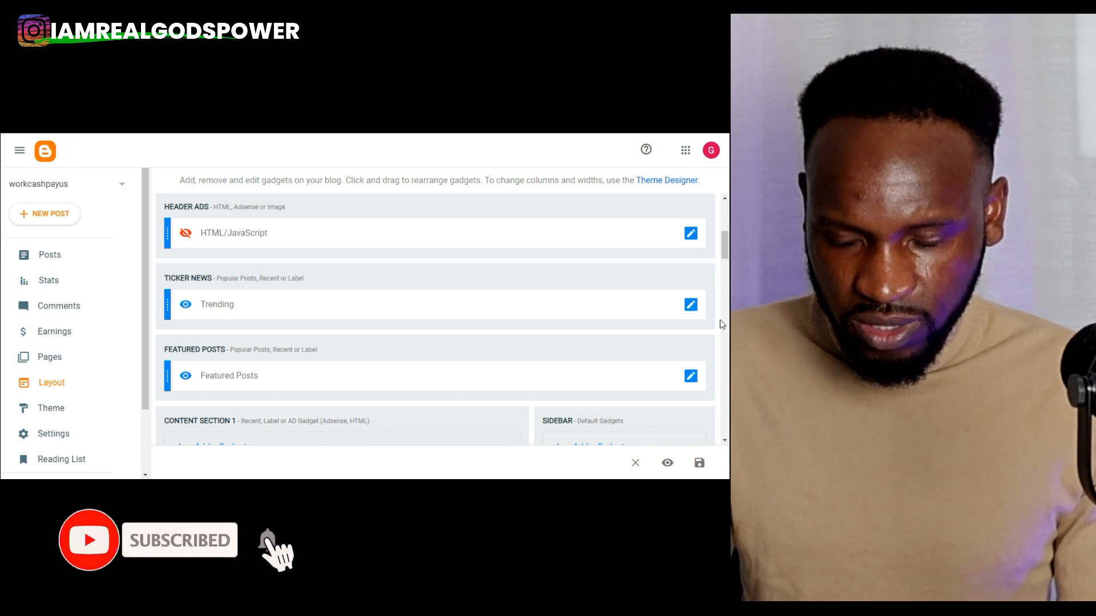
left_click(690, 307)
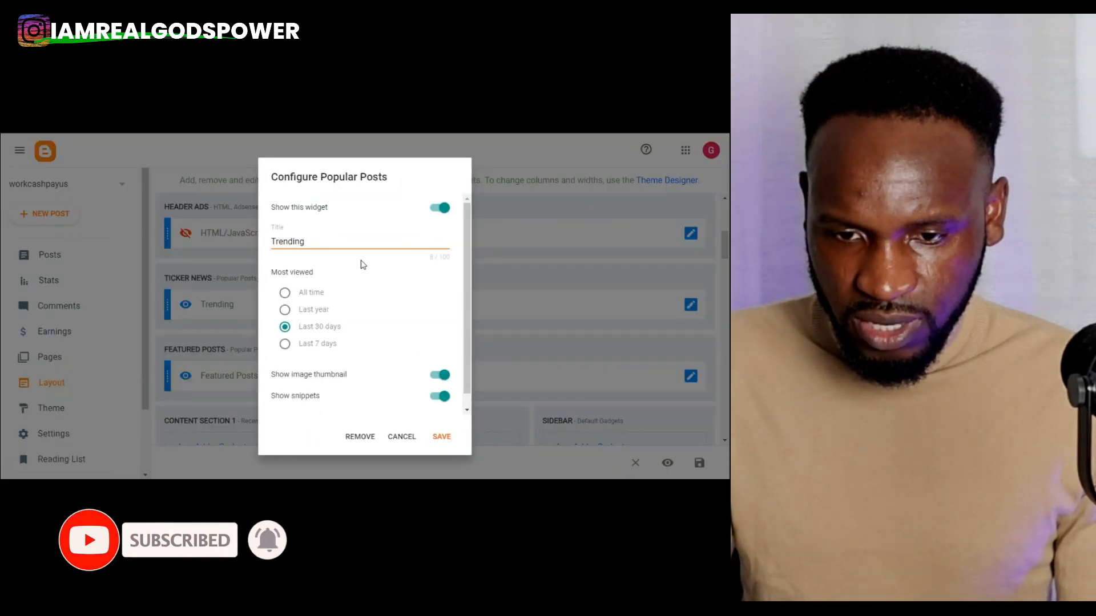
left_click(442, 209)
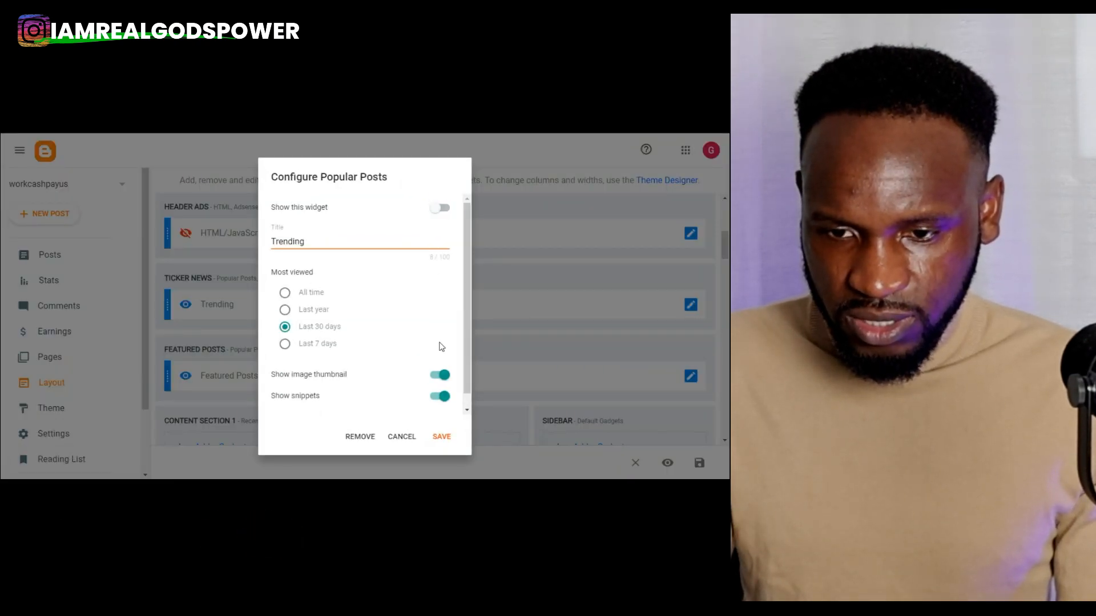
left_click(442, 437)
- Compare the Content Section 1 and Sidebar gadgets in the layout with the sections on the live blog
scroll(661, 341, "down", 4)
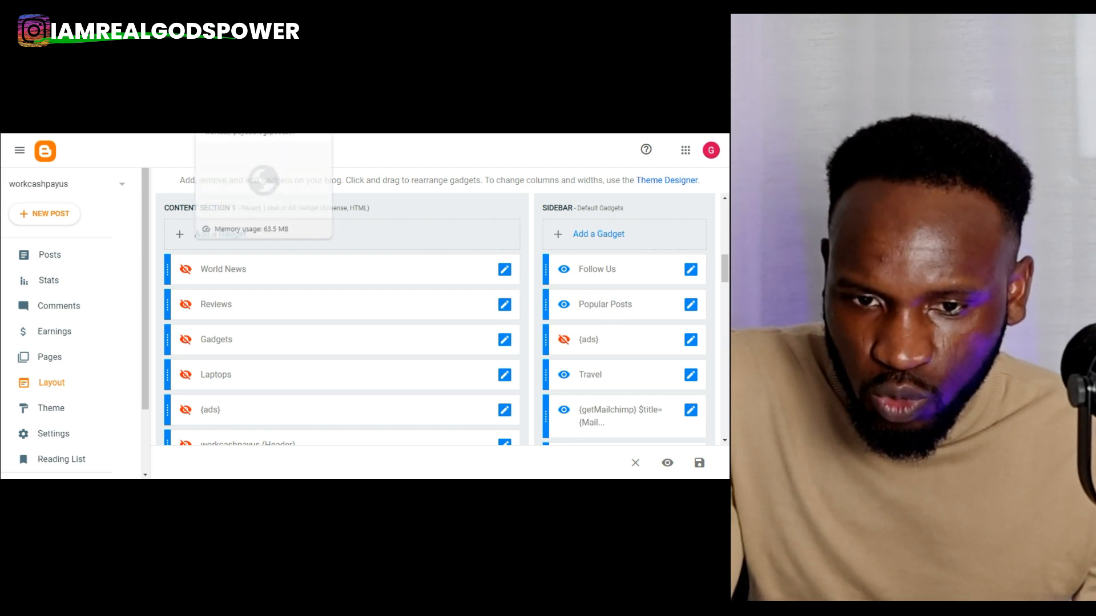
scroll(543, 291, "down", 3)
scroll(548, 294, "down", 3)
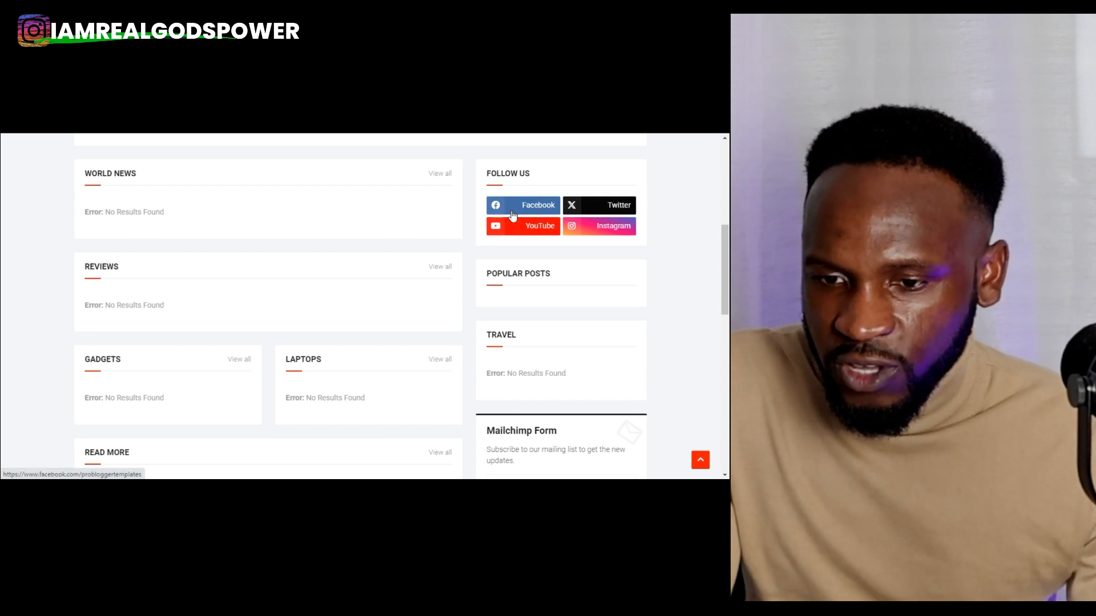
scroll(620, 239, "down", 2)
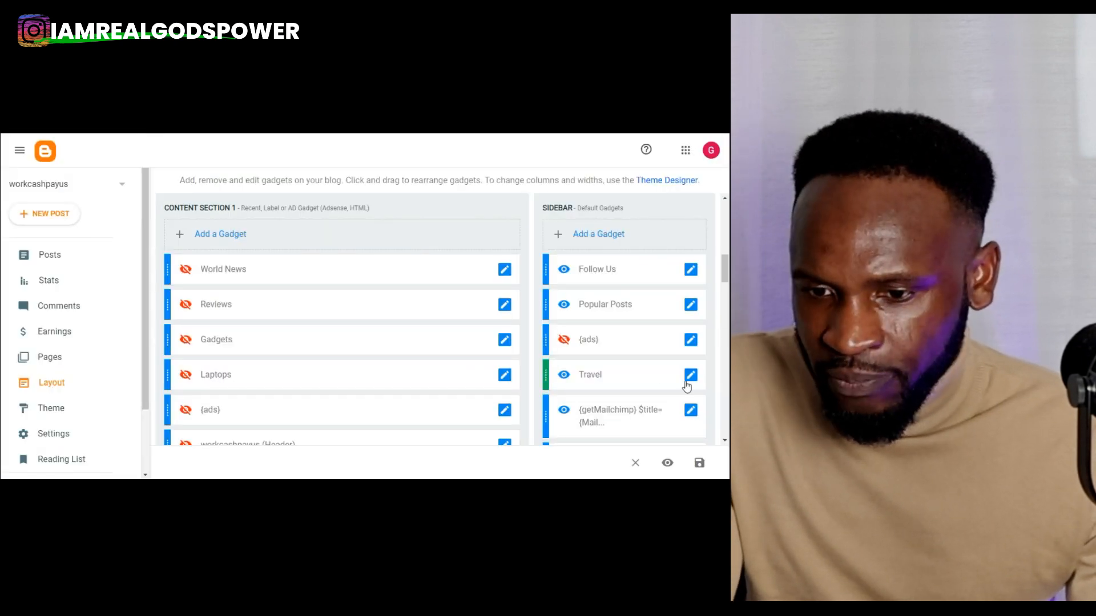
- Turn off the display of the Mailchimp, Comments, Main Tags and Travel gadgets in the Sidebar section and save each one
scroll(648, 318, "down", 2)
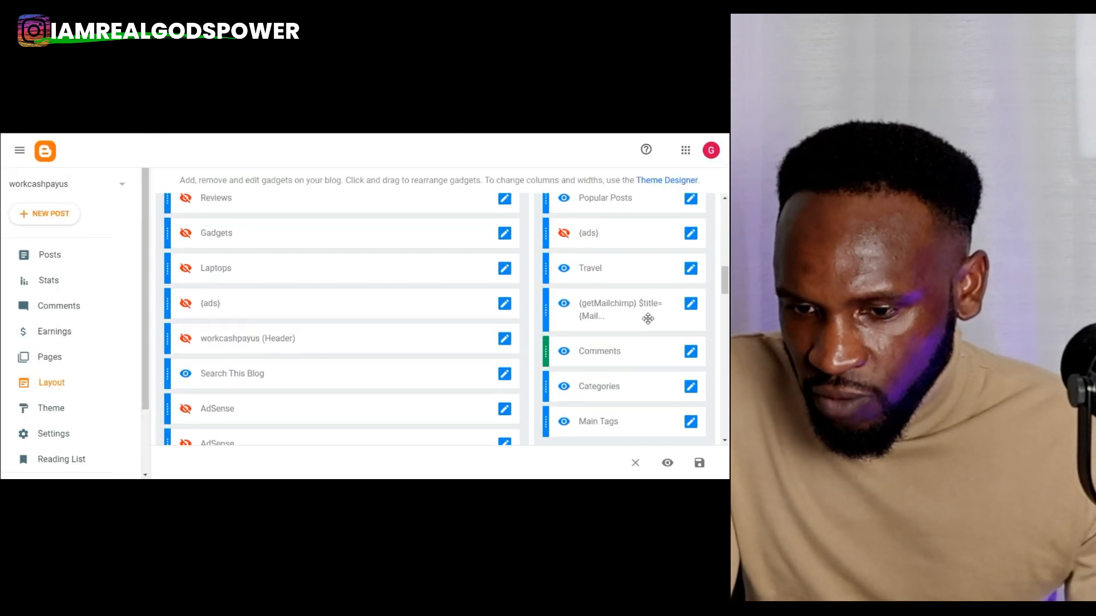
left_click(691, 310)
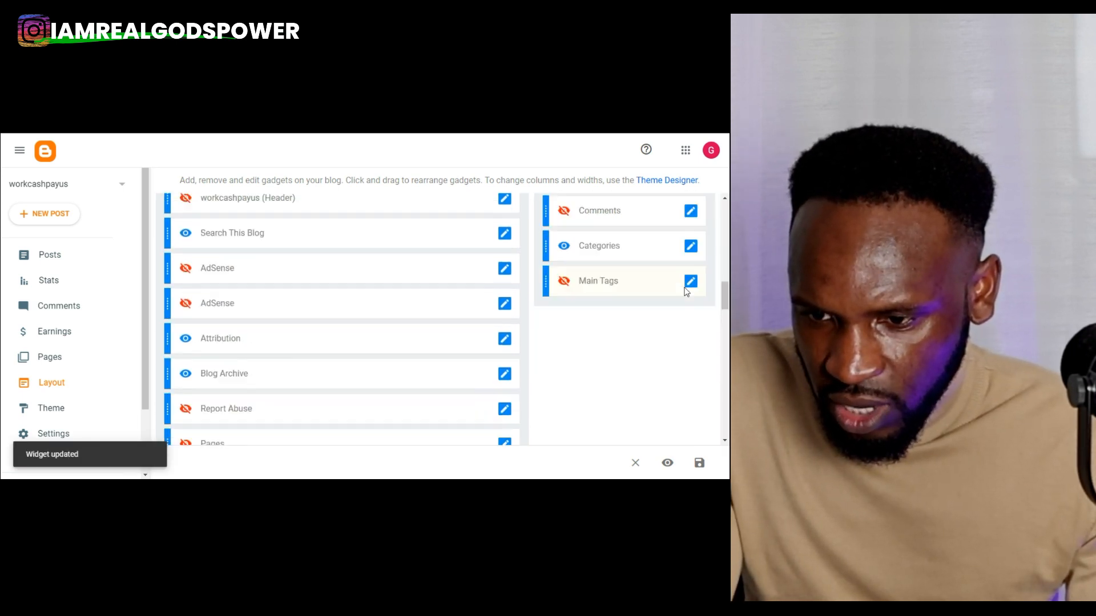
scroll(687, 293, "up", 5)
scroll(686, 295, "down", 3)
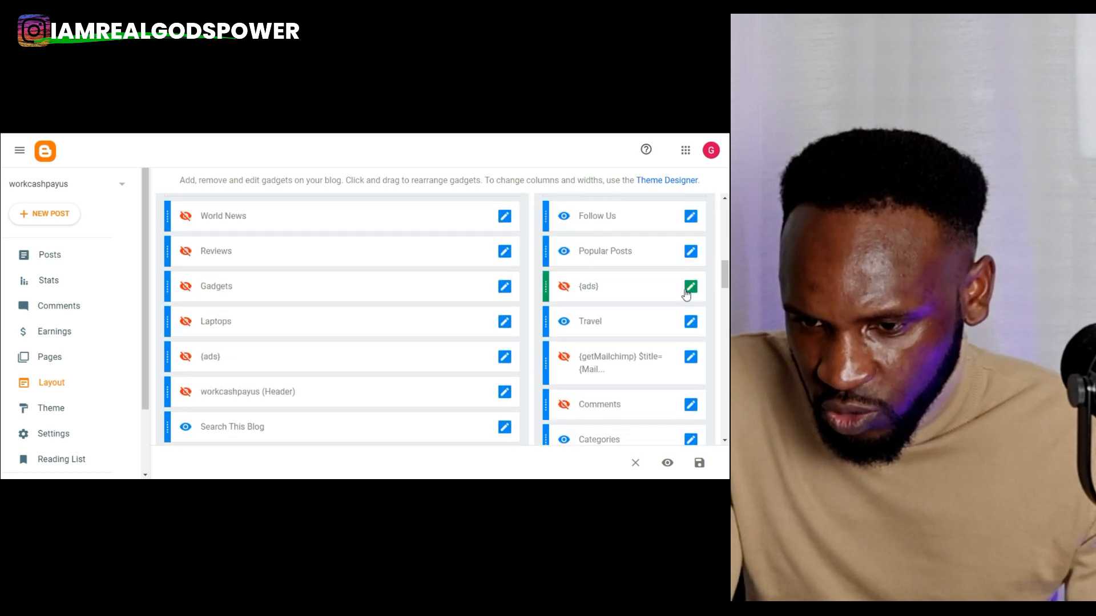
left_click(690, 323)
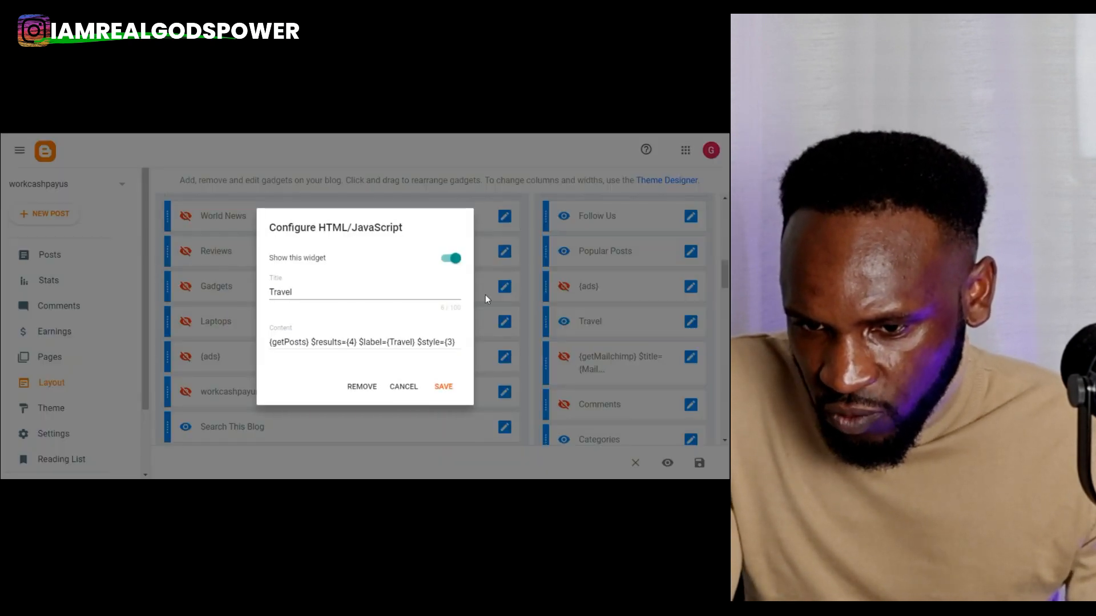
left_click(452, 260)
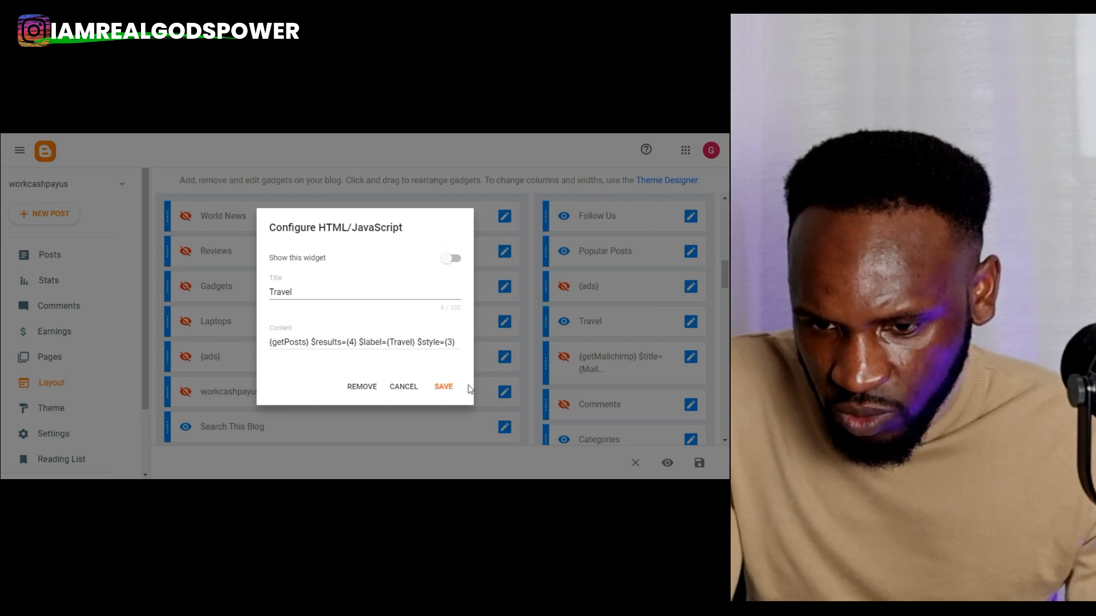
left_click(444, 387)
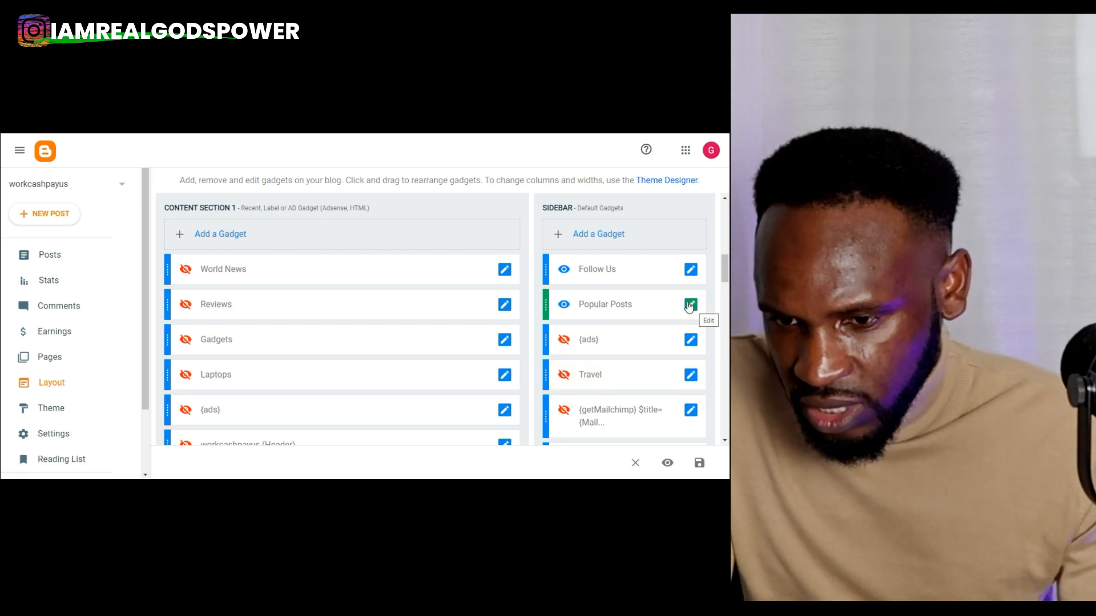
- Review the Popular Posts gadget's settings in the Sidebar section and save them without changes
left_click(693, 308)
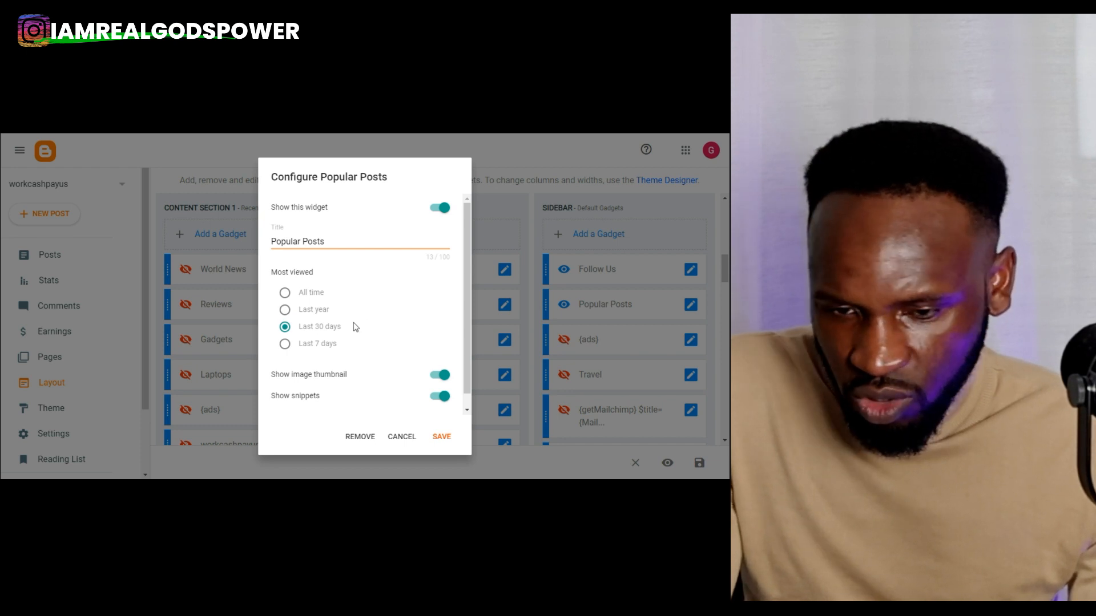
left_click(442, 437)
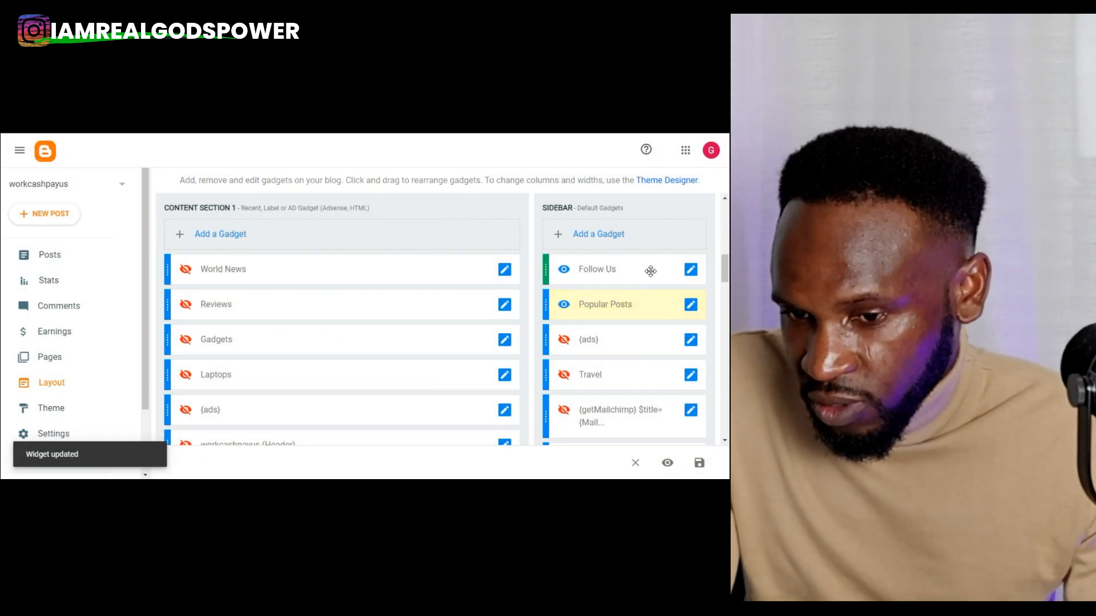
- Try to remove the page name from the facebook item's URL in the Follow Us link list, and discard the edit
left_click(689, 276)
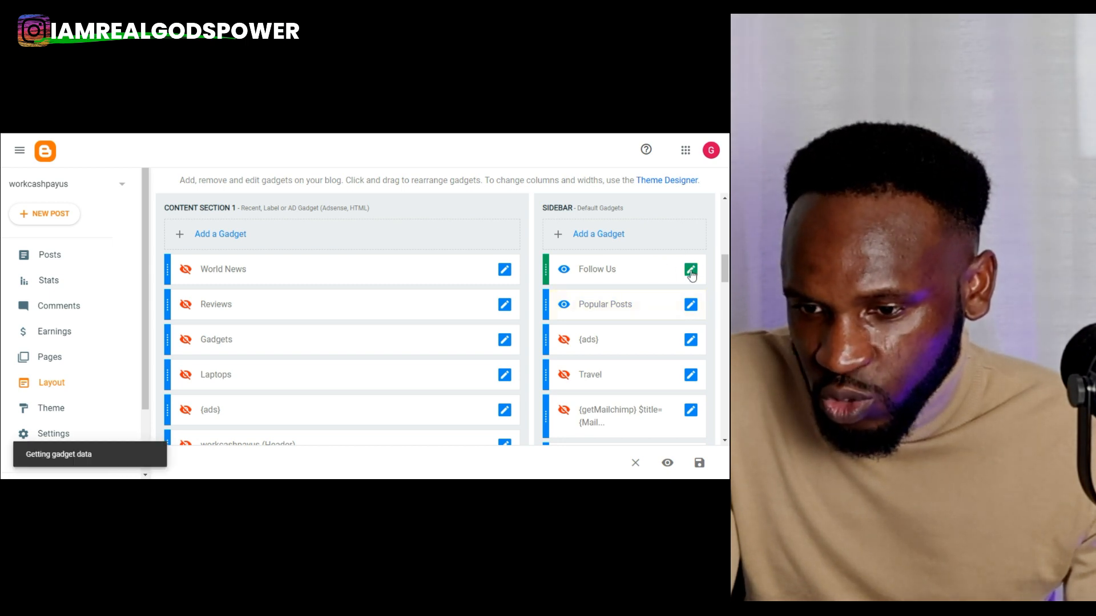
scroll(372, 315, "down", 4)
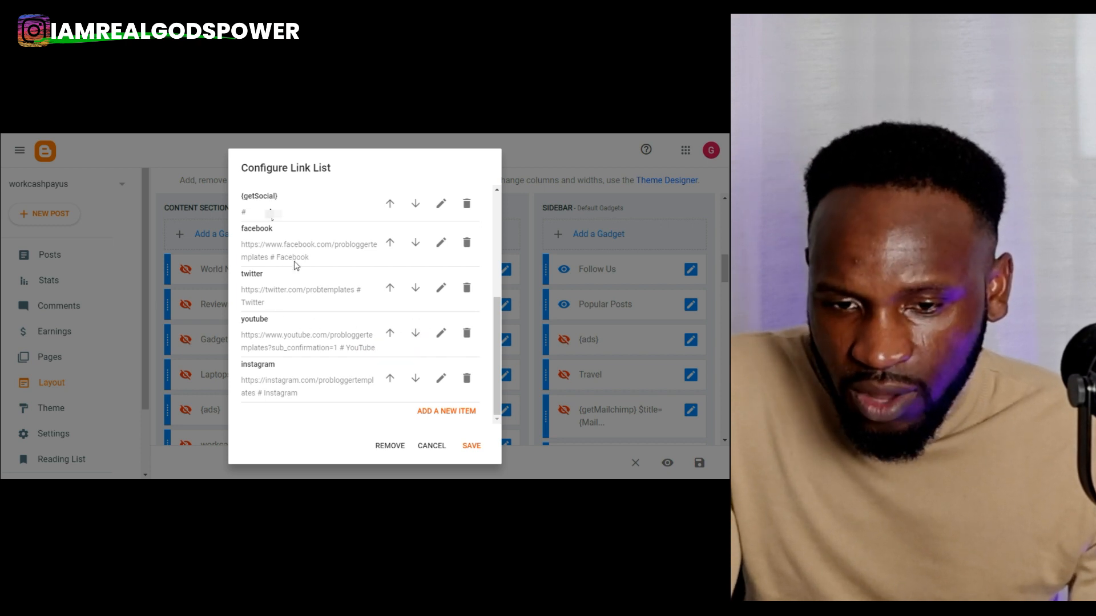
left_click(441, 244)
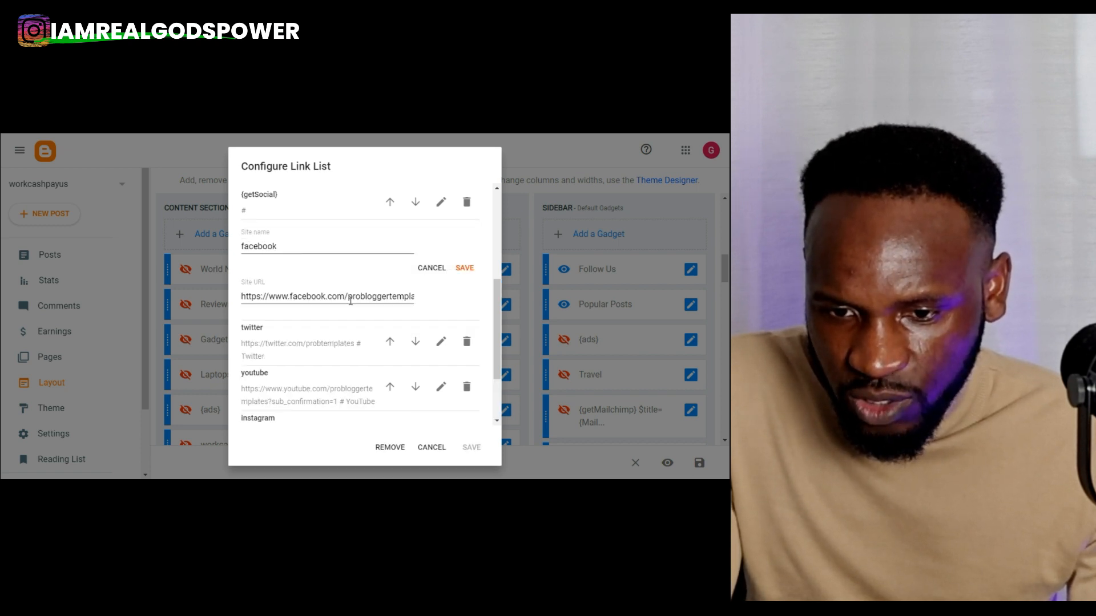
left_click_drag(348, 295, 417, 296)
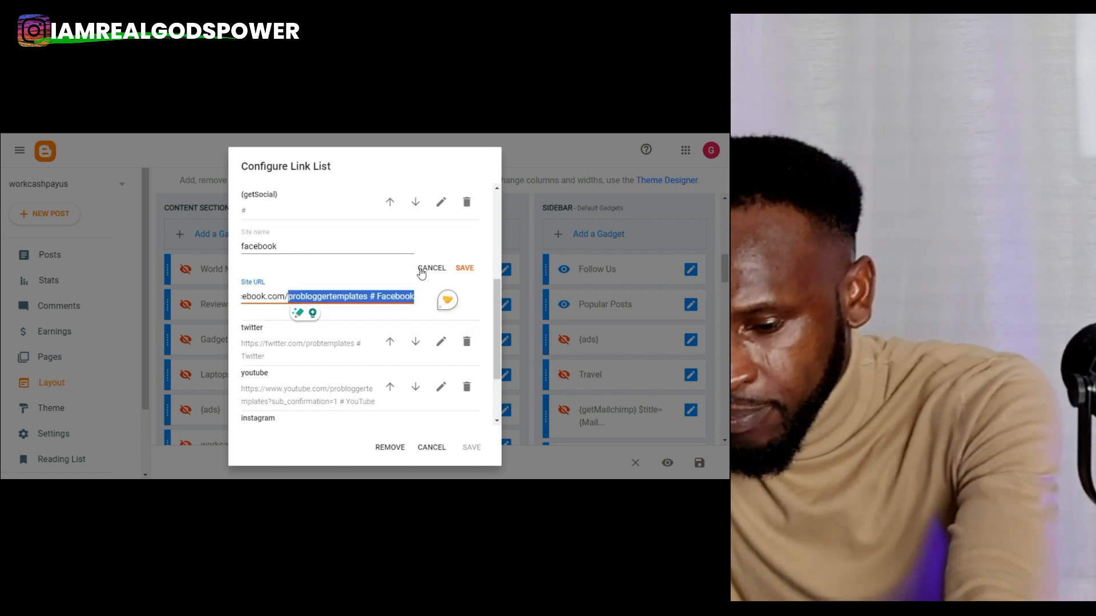
key("BackSpace")
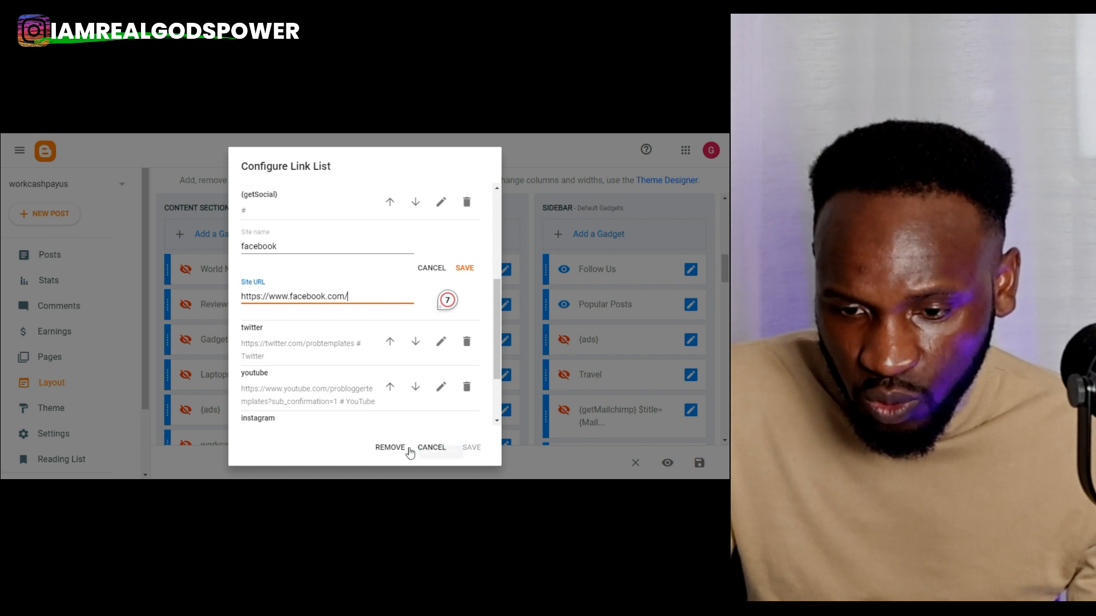
left_click(430, 448)
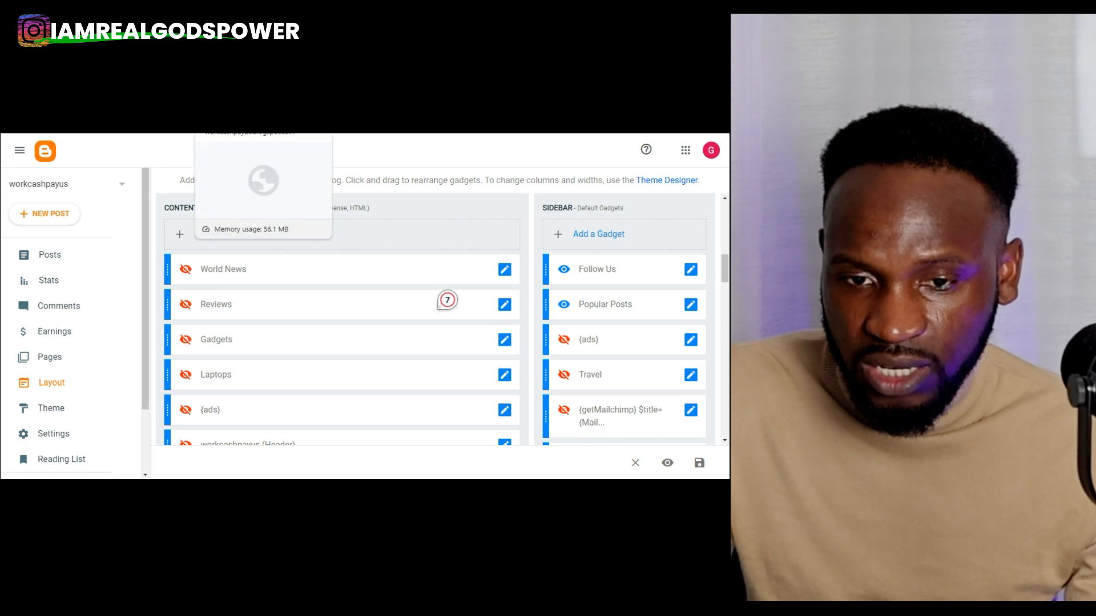
- Reload the live blog and examine which sidebar widgets and content sections are still shown down to the footer
left_click(245, 103)
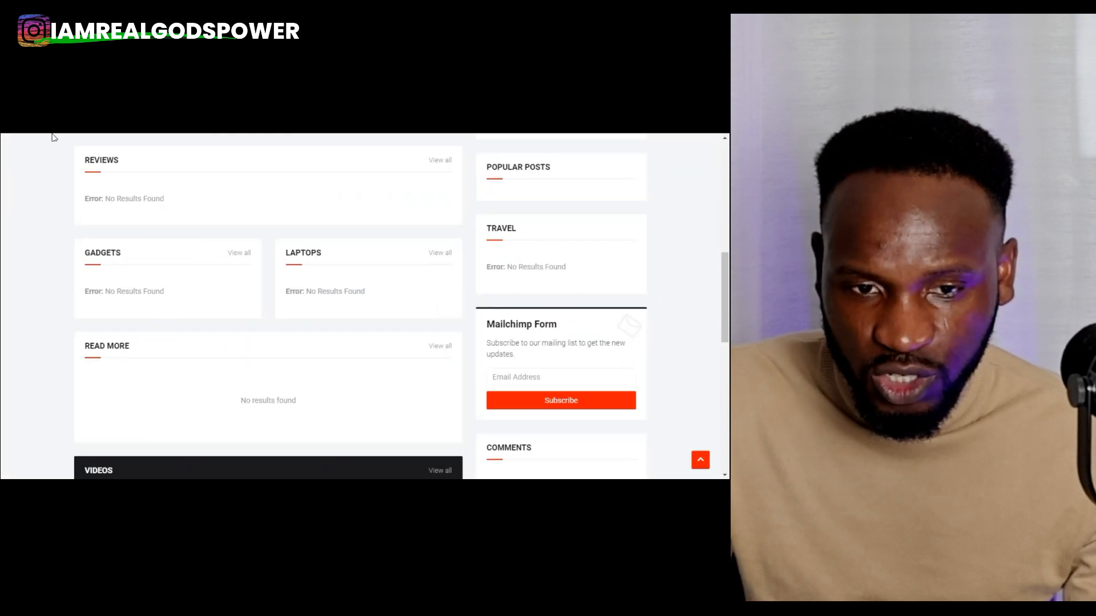
scroll(538, 269, "down", 5)
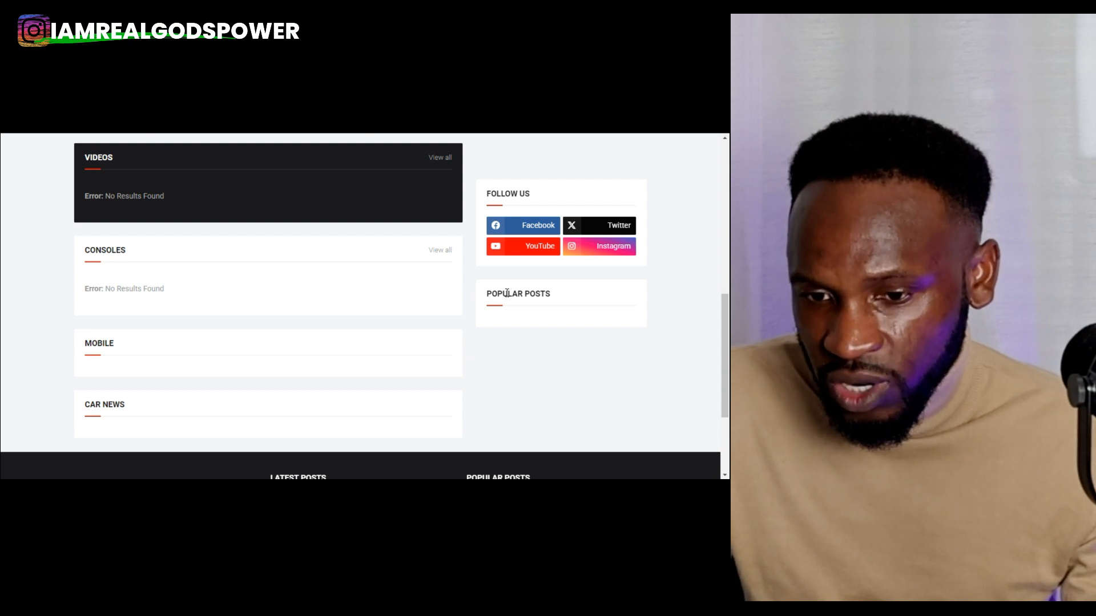
scroll(588, 245, "up", 2)
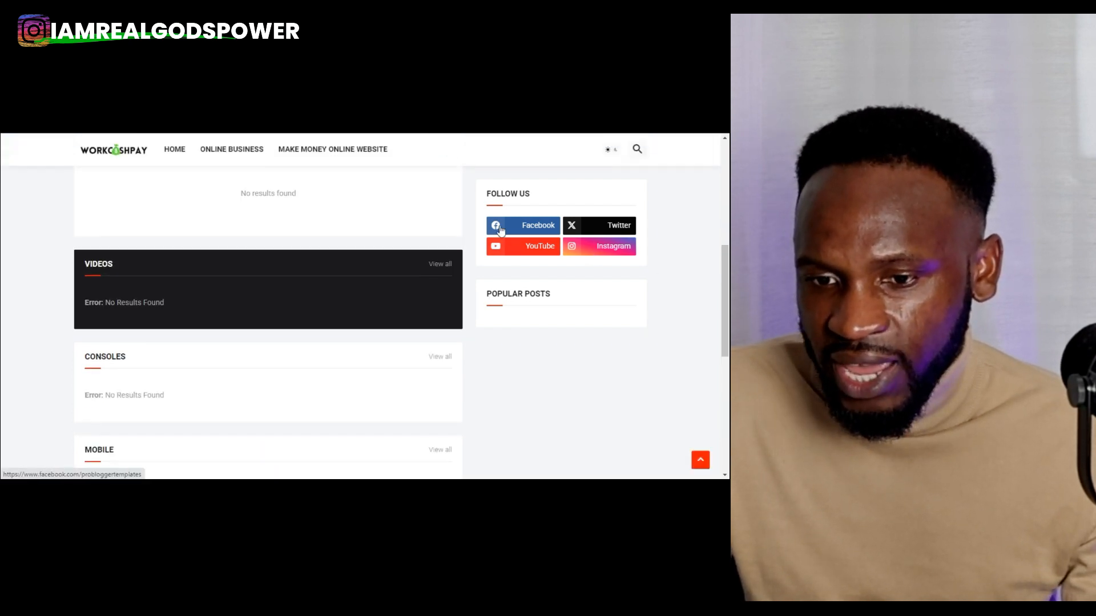
scroll(685, 236, "up", 3)
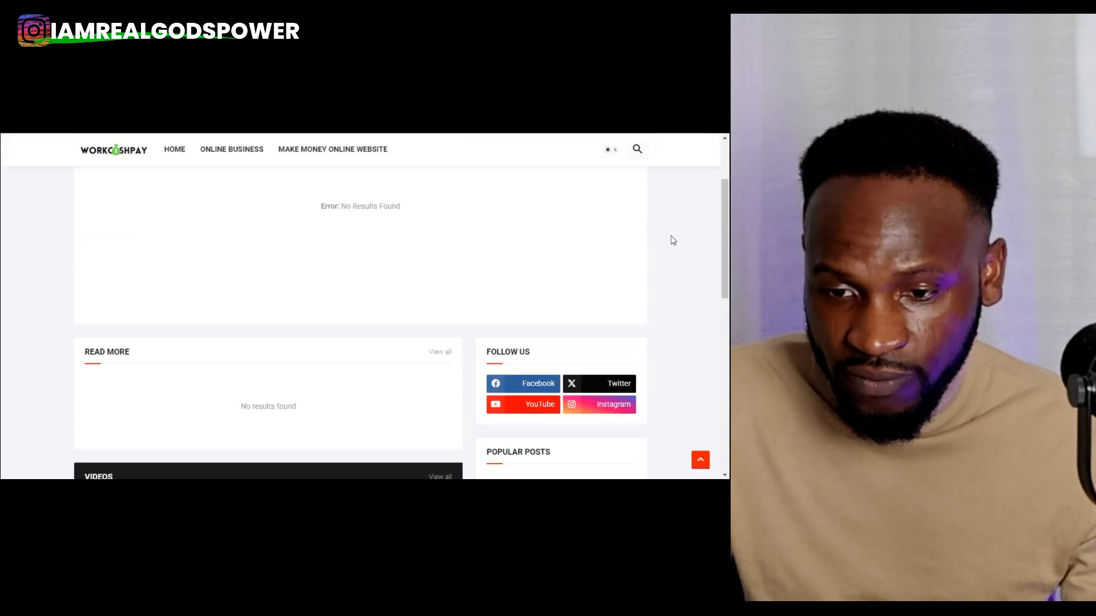
scroll(660, 248, "down", 6)
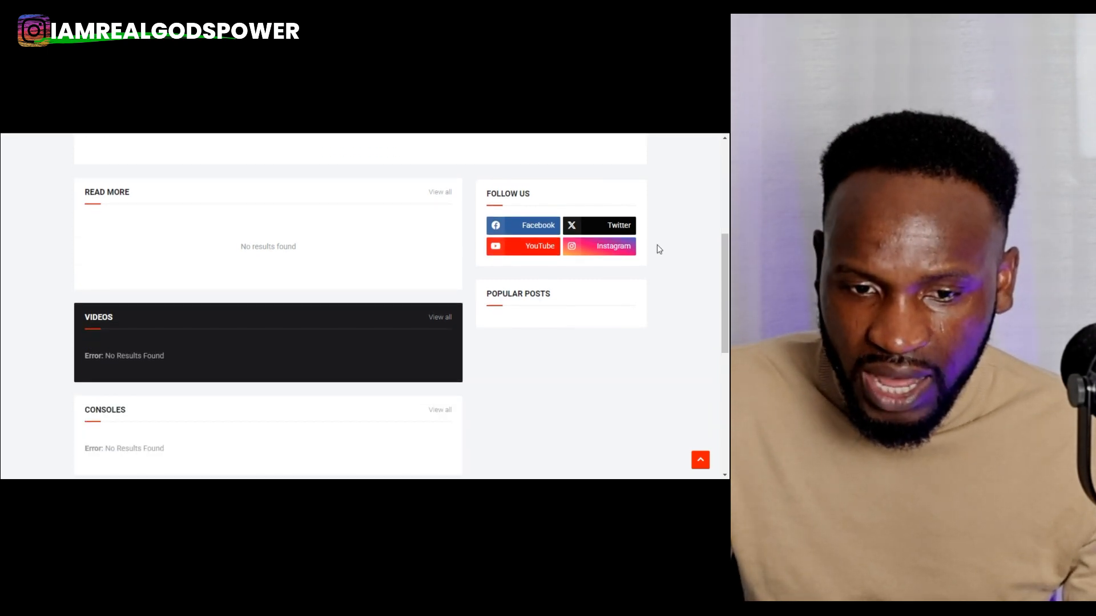
scroll(659, 249, "down", 4)
scroll(659, 249, "up", 9)
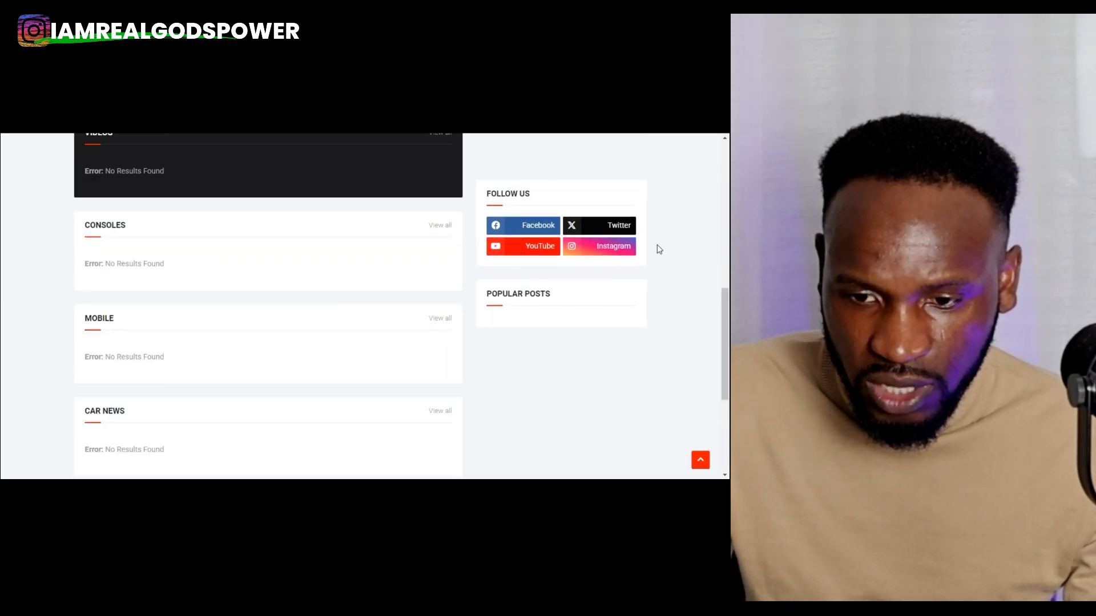
scroll(656, 248, "up", 3)
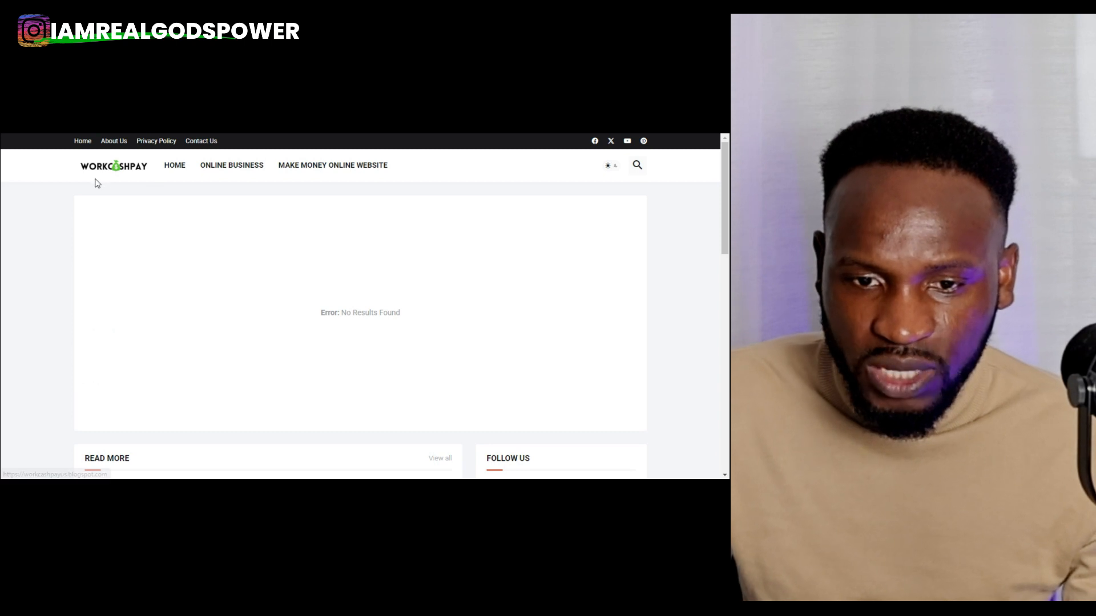
scroll(278, 222, "down", 10)
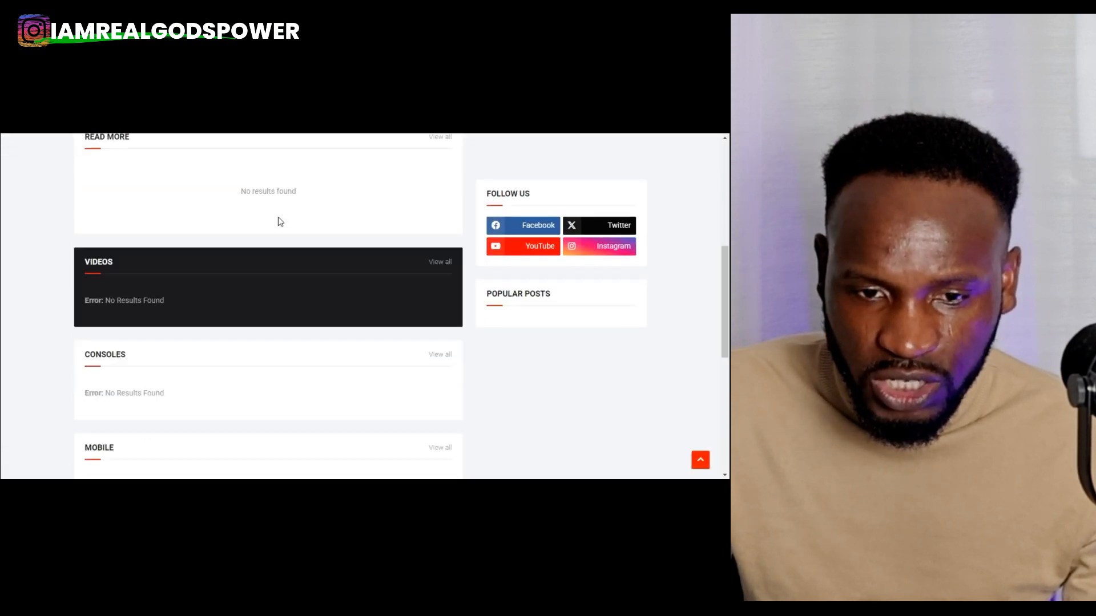
scroll(280, 222, "up", 3)
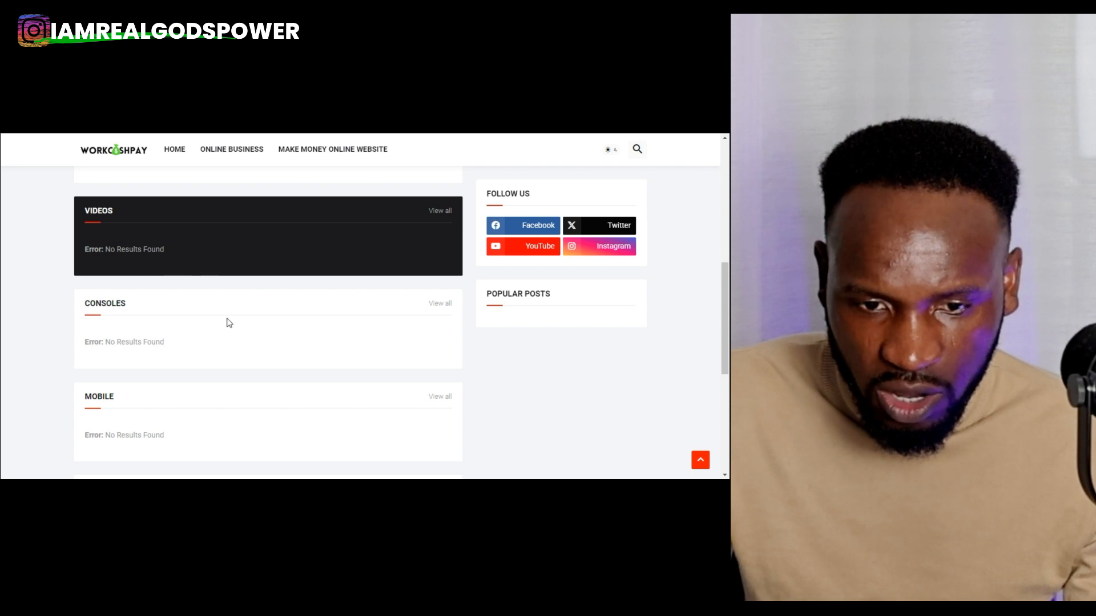
scroll(126, 399, "down", 2)
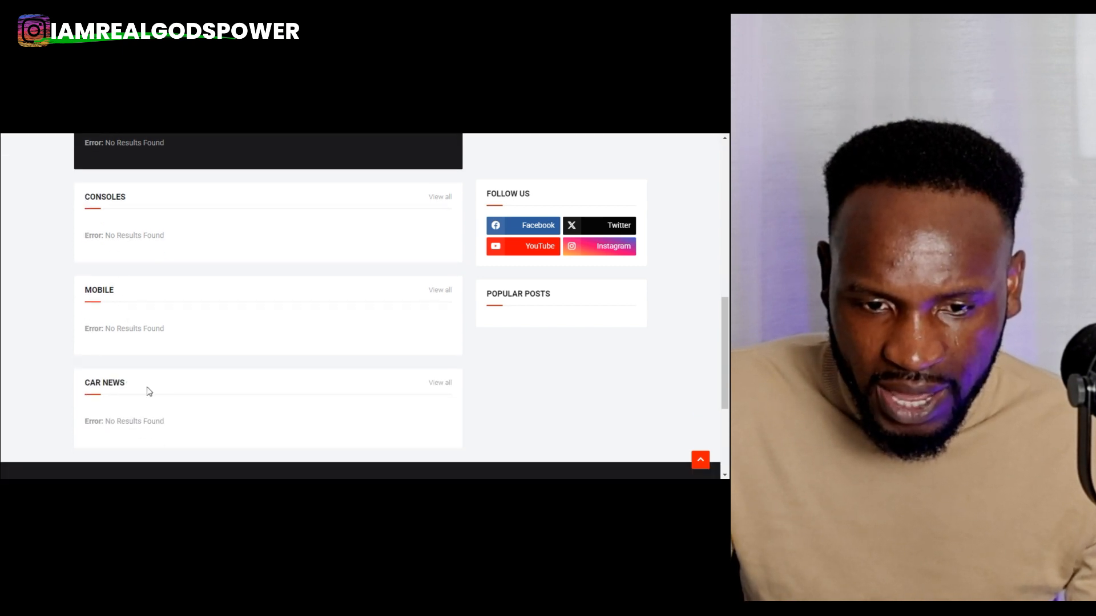
scroll(172, 374, "down", 2)
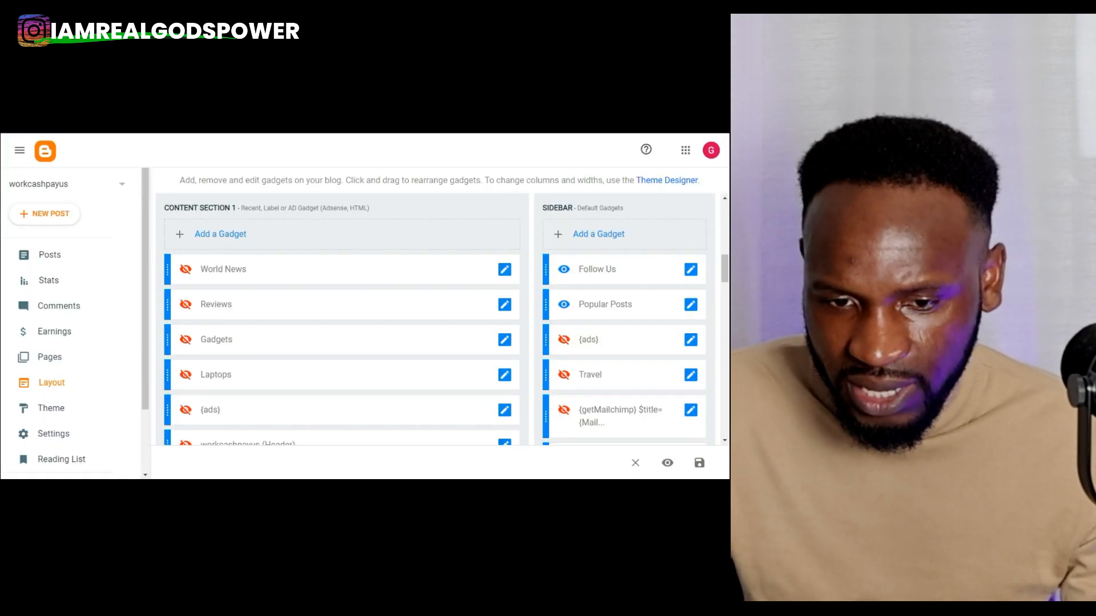
- Turn off the display of the Videos and Consoles gadgets in the layout section above Footer Ads and save each one
scroll(455, 320, "down", 15)
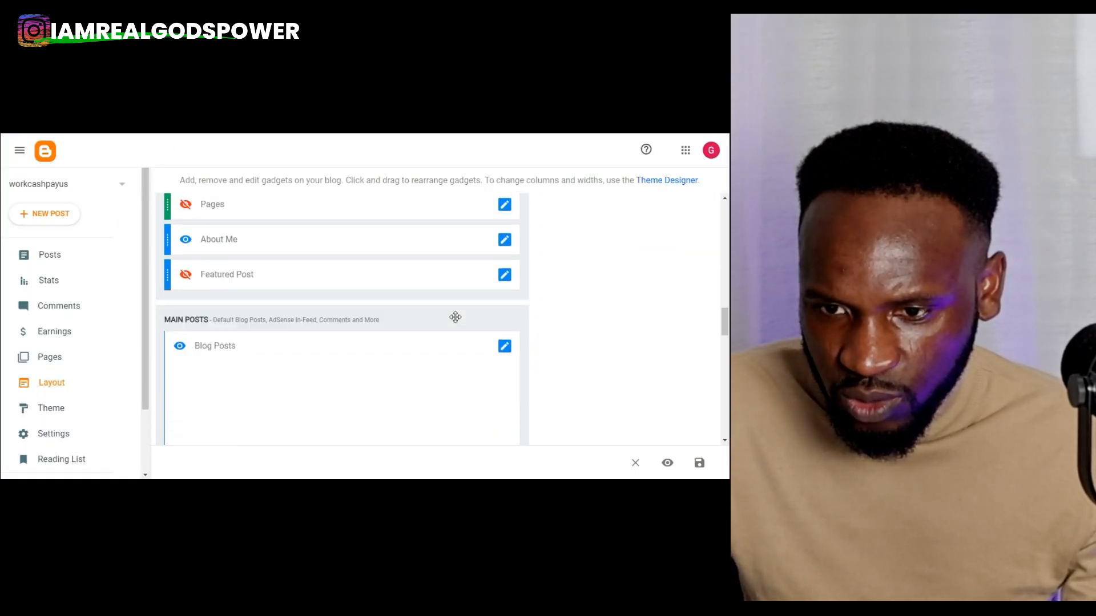
scroll(354, 311, "down", 10)
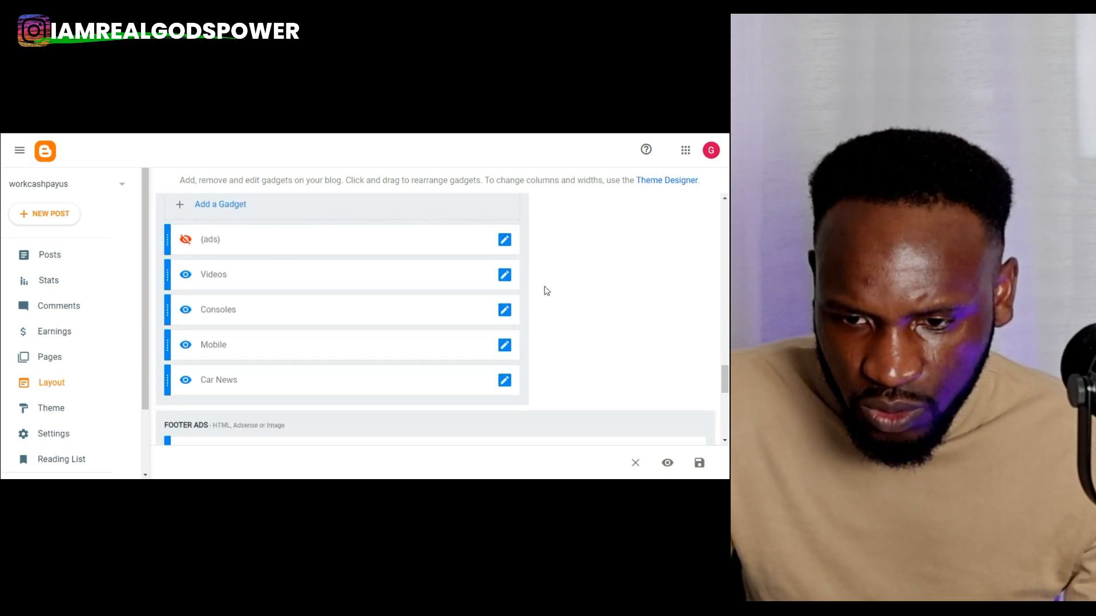
left_click(506, 277)
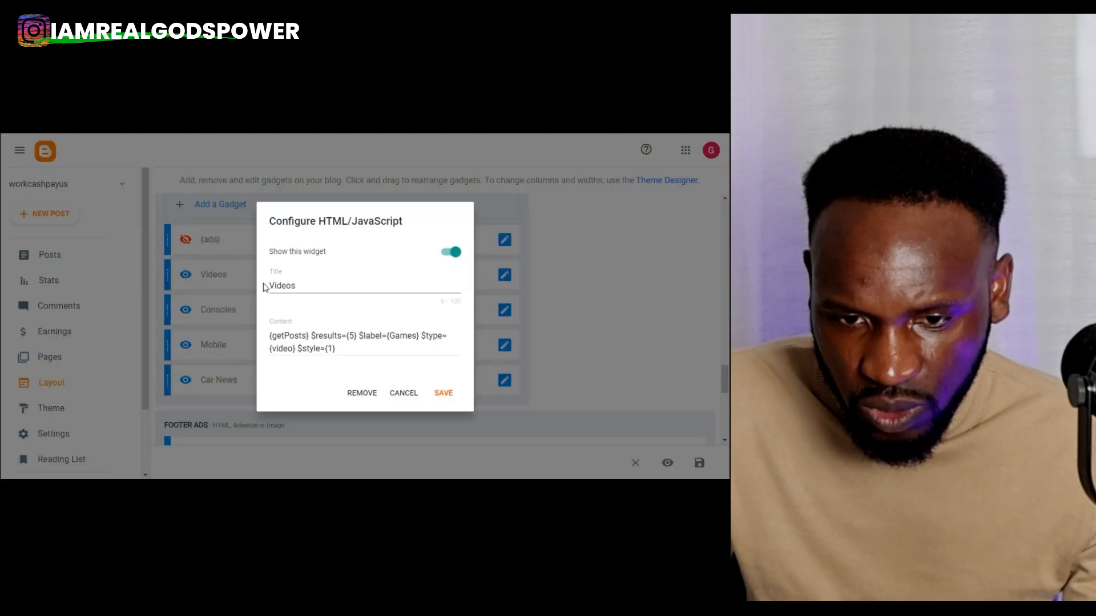
left_click(437, 392)
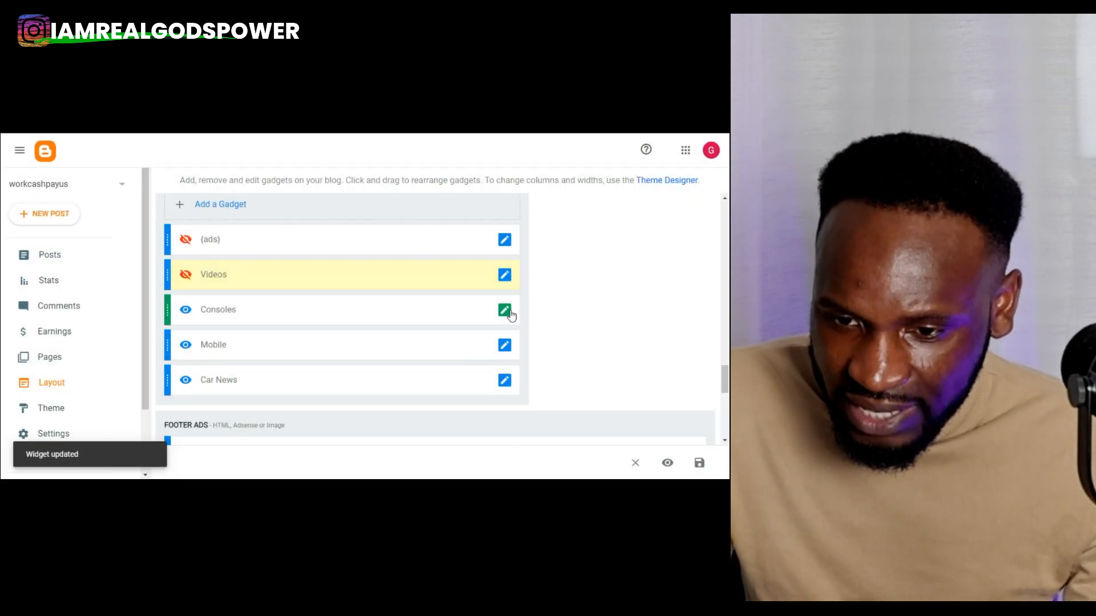
left_click(505, 311)
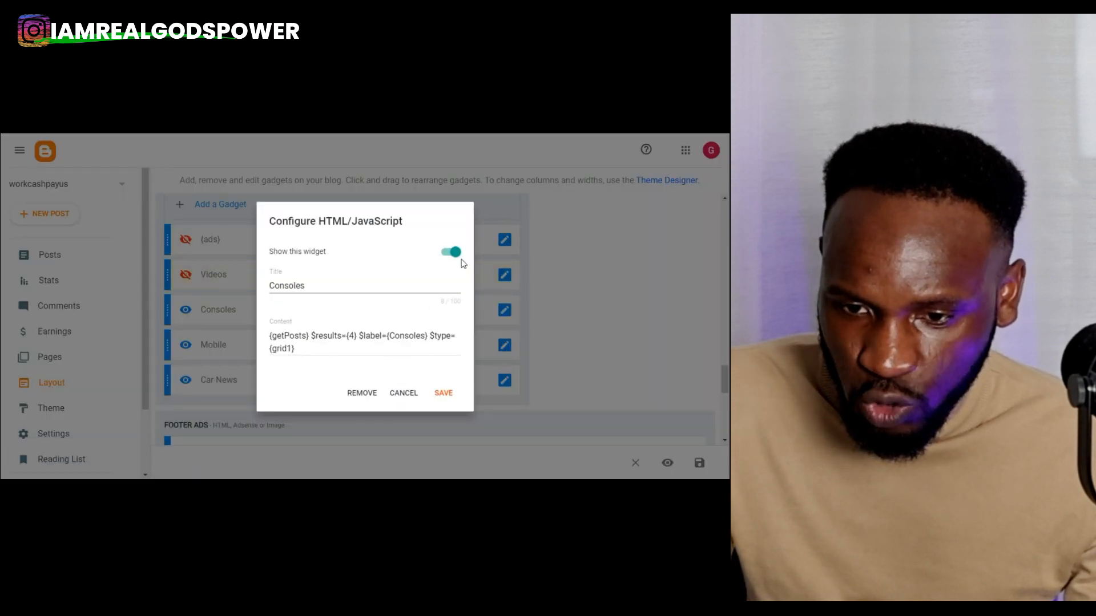
left_click(453, 253)
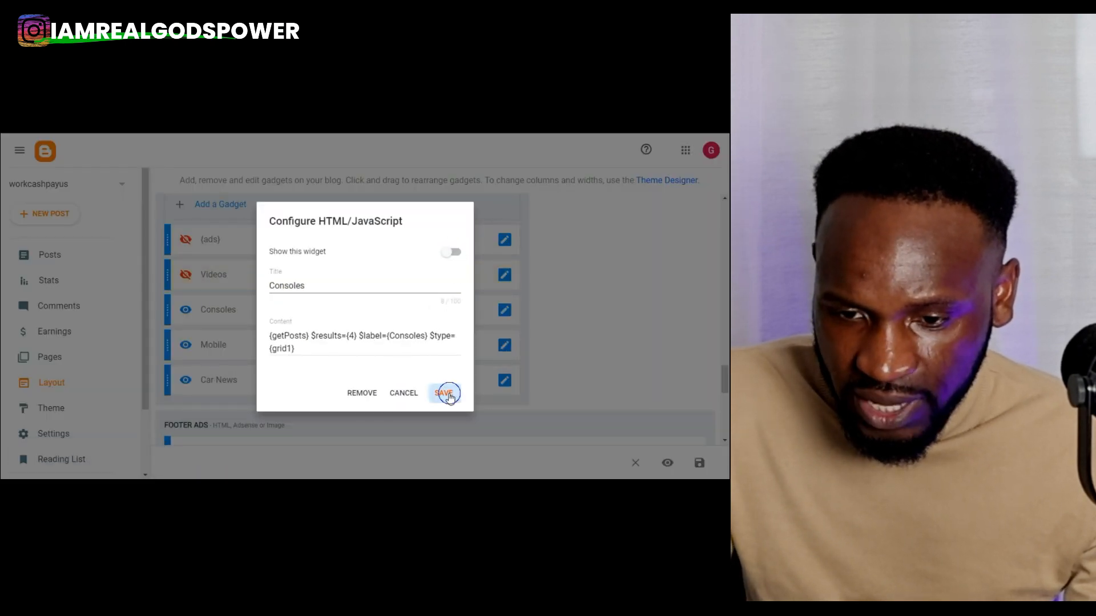
left_click(448, 393)
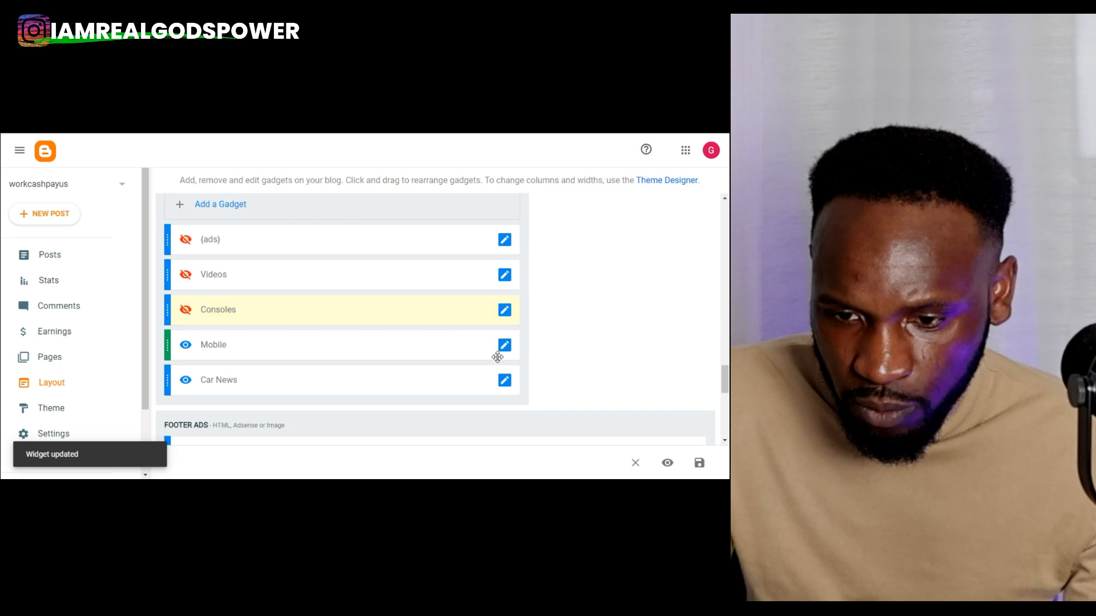
- Turn off the display of the Mobile and Car News gadgets in the layout section above Footer Ads and save each one
left_click(504, 350)
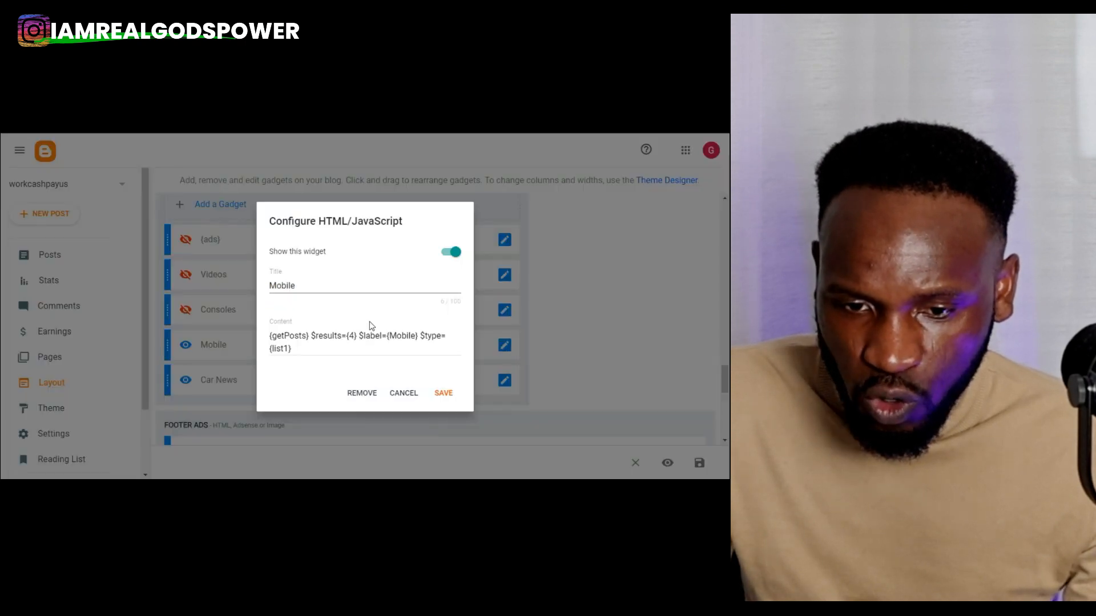
left_click(453, 253)
left_click(444, 393)
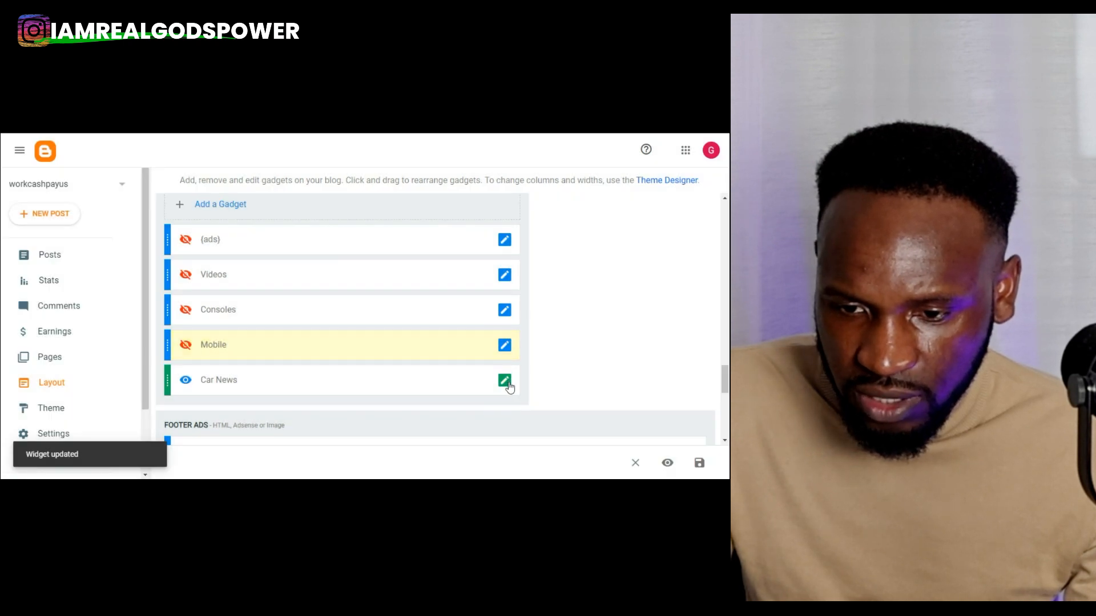
left_click(505, 380)
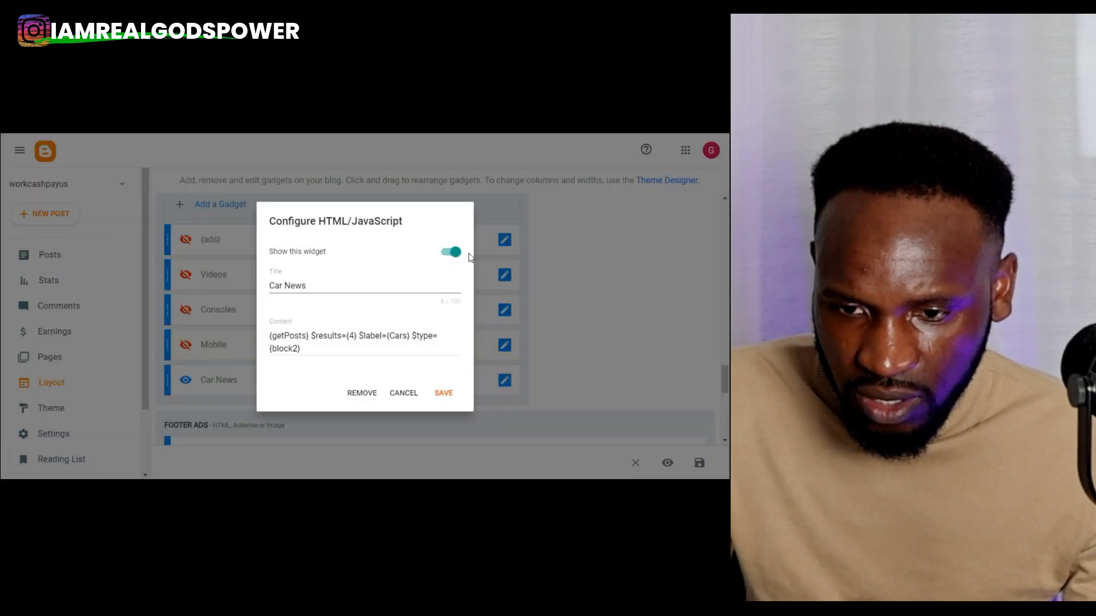
left_click(456, 254)
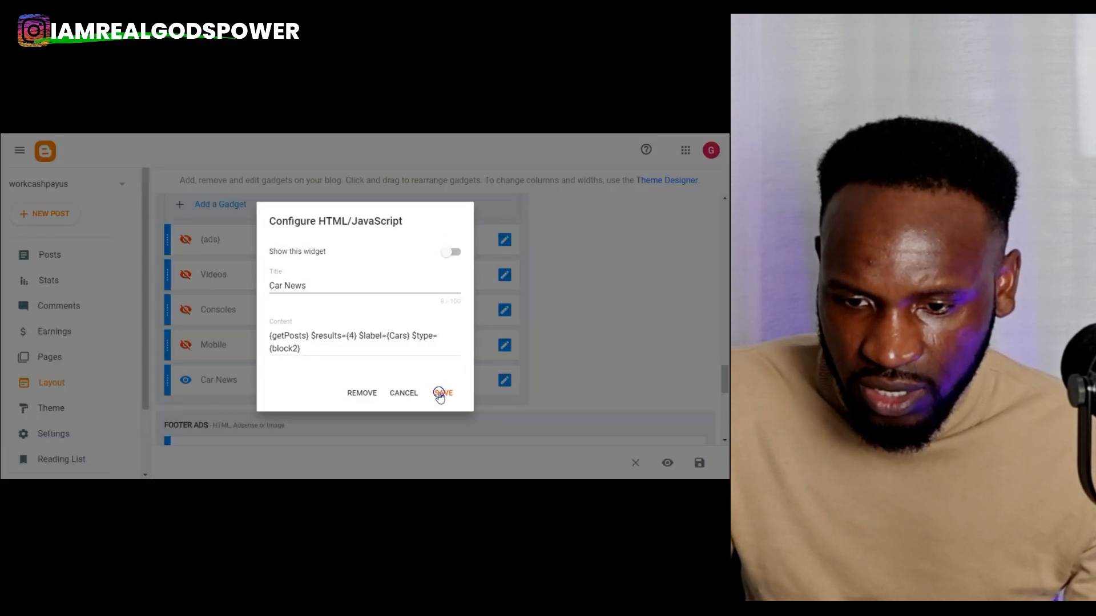
left_click(440, 393)
- Review the remaining layout sections, and reload the live blog to examine its header, sidebar and footer content
scroll(529, 303, "down", 2)
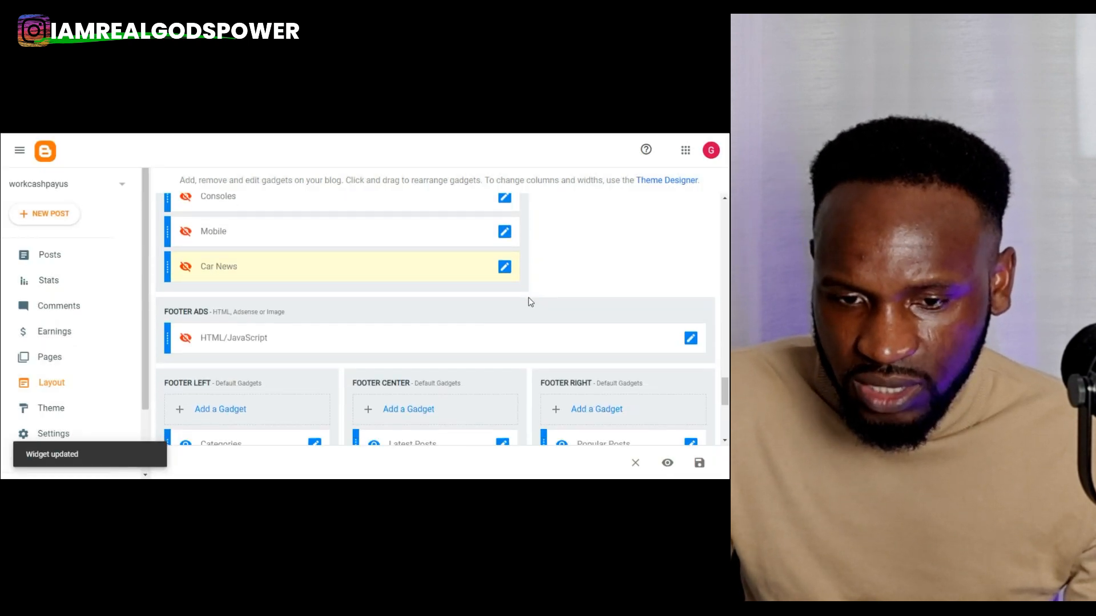
scroll(434, 330, "down", 1)
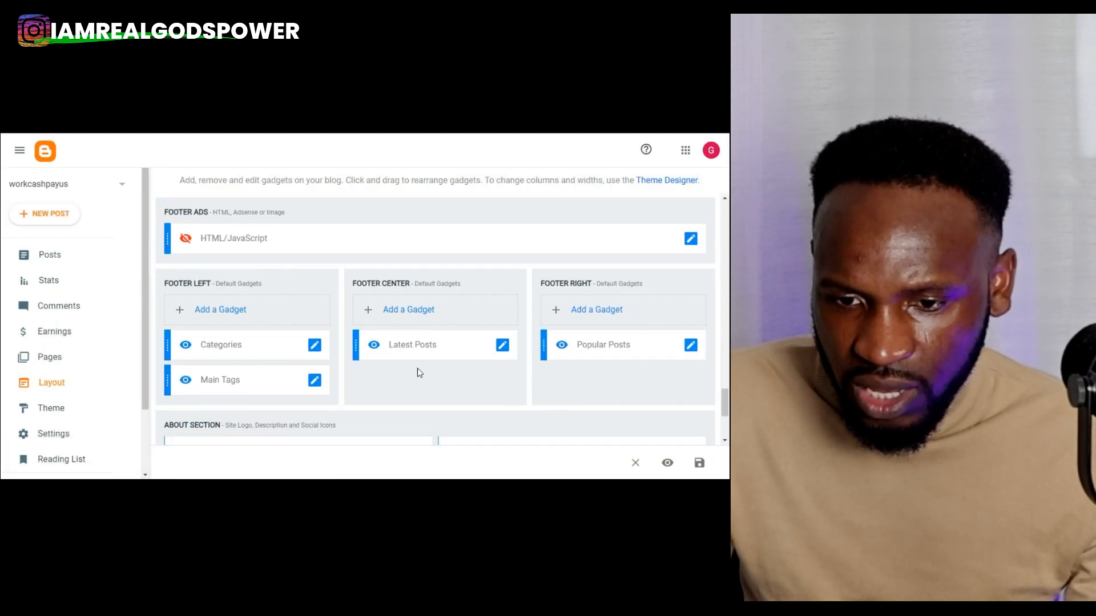
scroll(436, 368, "down", 3)
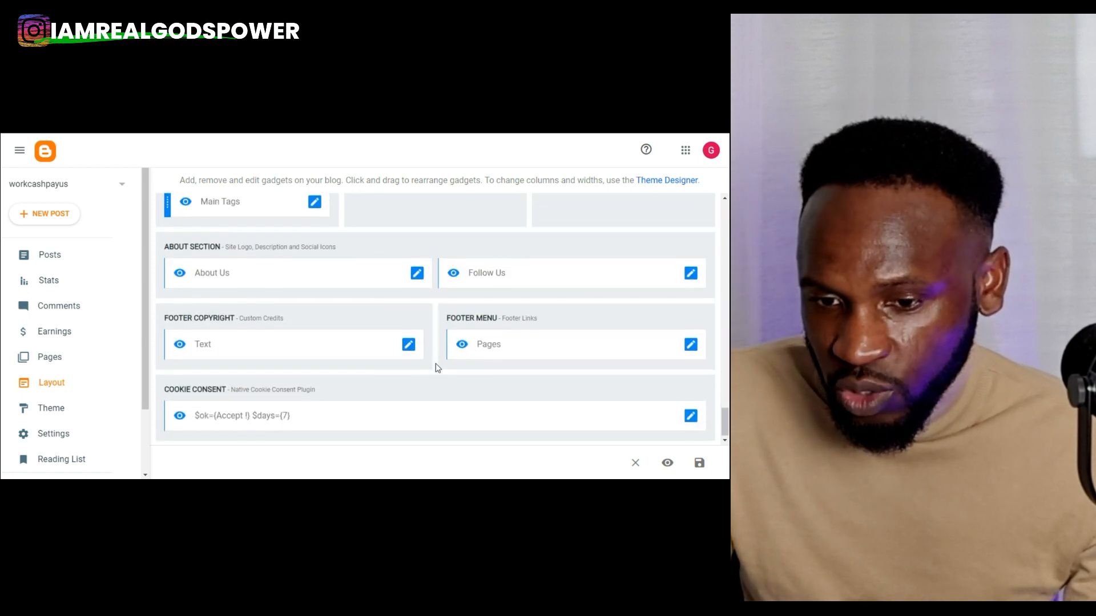
scroll(436, 368, "up", 5)
scroll(436, 368, "up", 10)
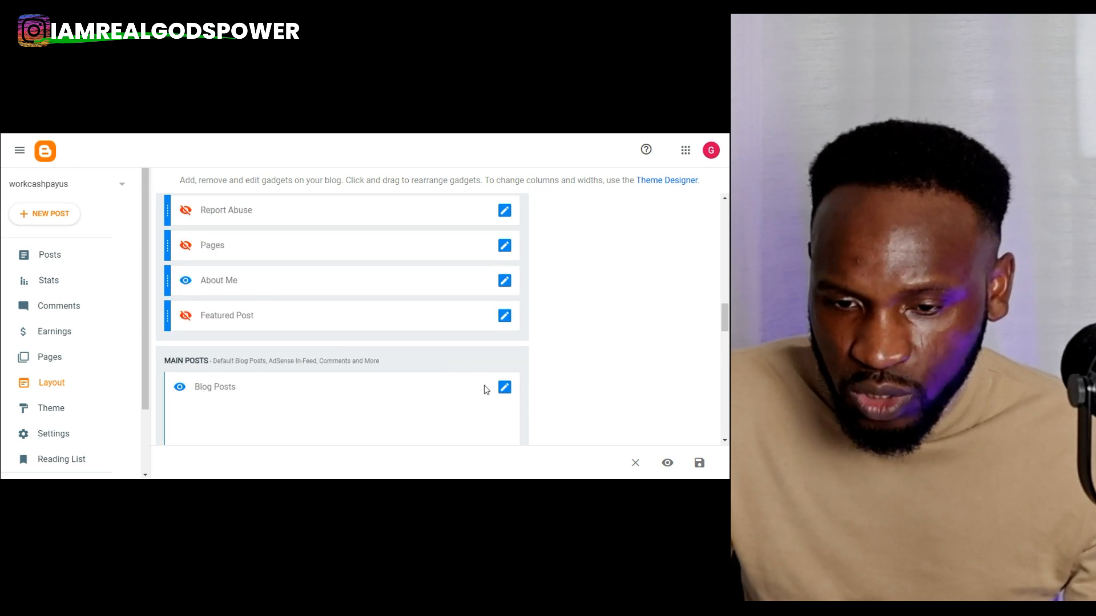
scroll(487, 392, "up", 5)
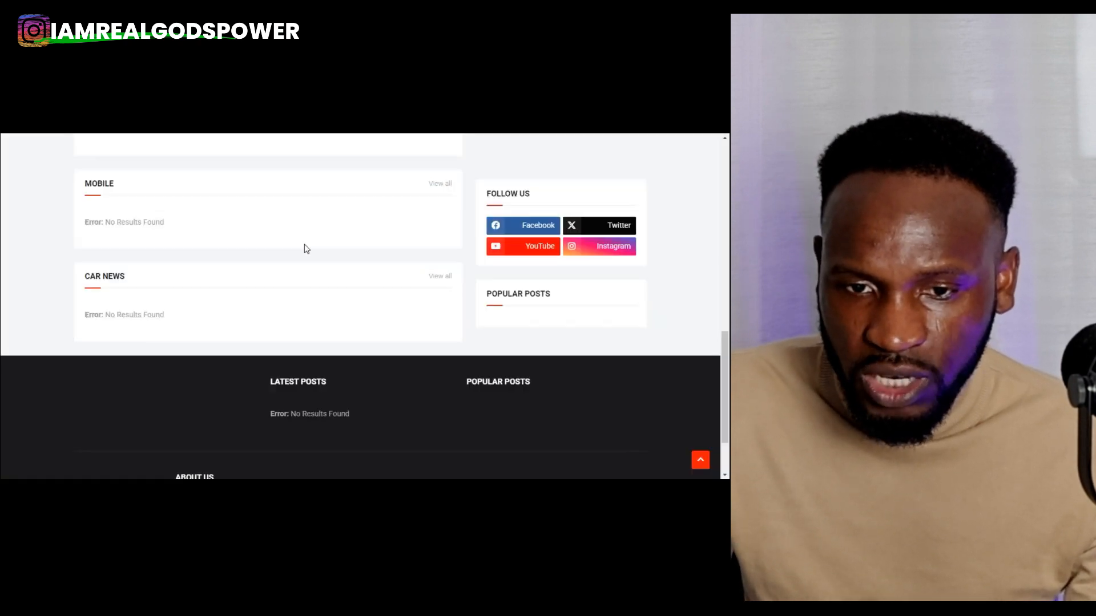
scroll(358, 294, "up", 10)
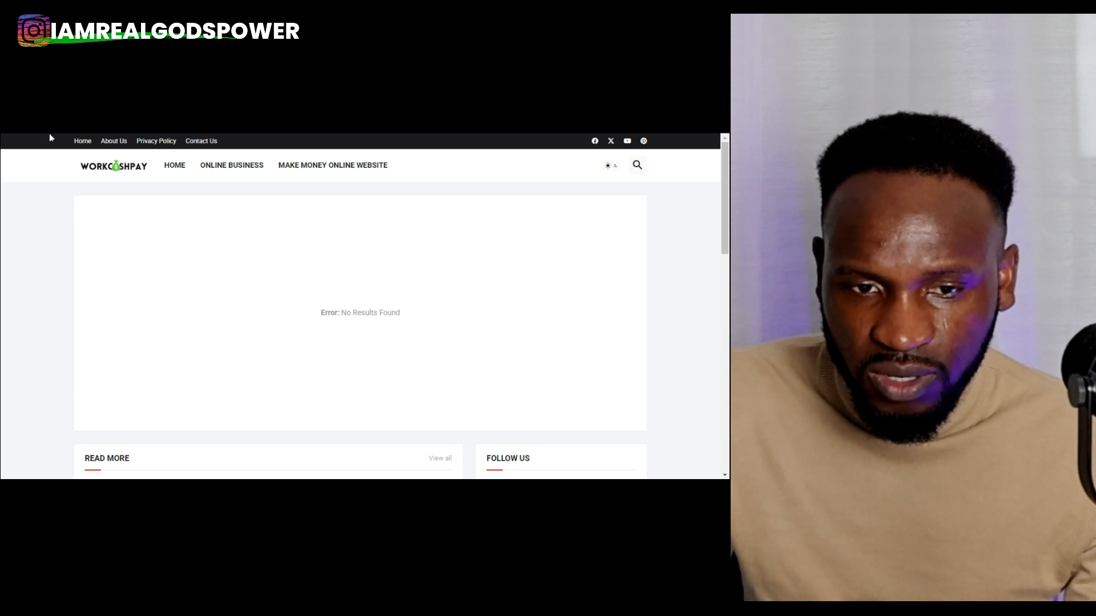
scroll(573, 357, "down", 5)
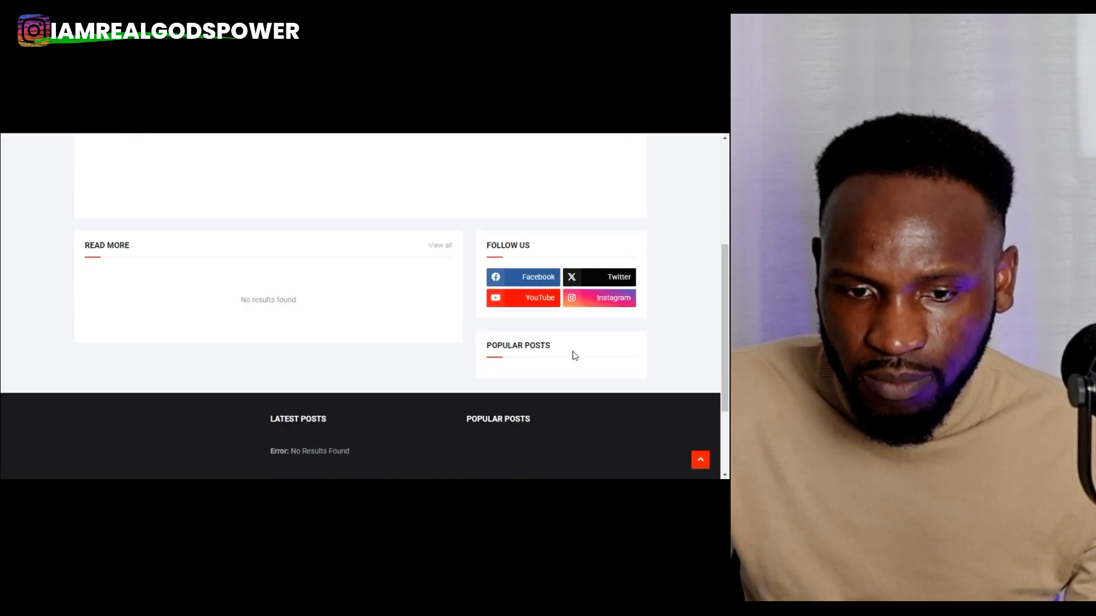
scroll(378, 311, "down", 2)
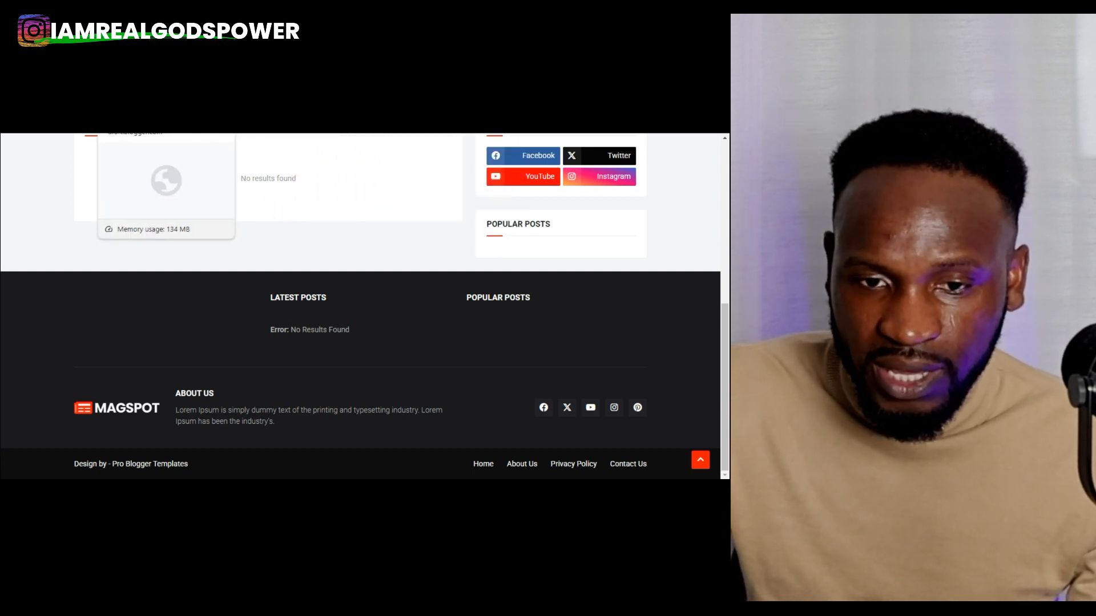
- Replace the link text of the design credit in the layout's Footer Copyright gadget with workcashpayus
left_click(123, 104)
scroll(600, 390, "down", 5)
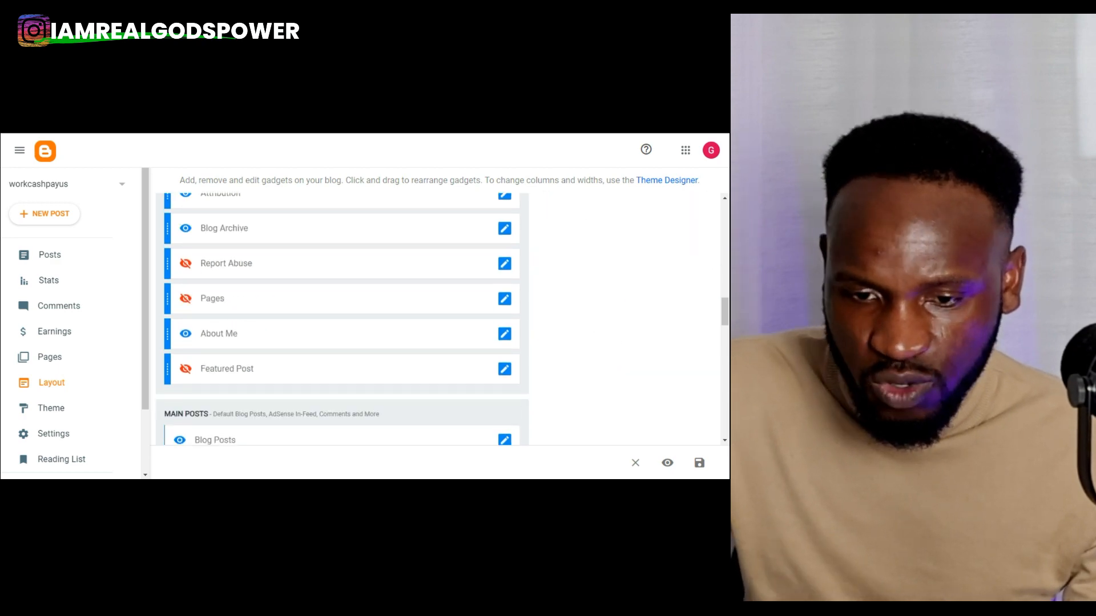
scroll(594, 320, "down", 10)
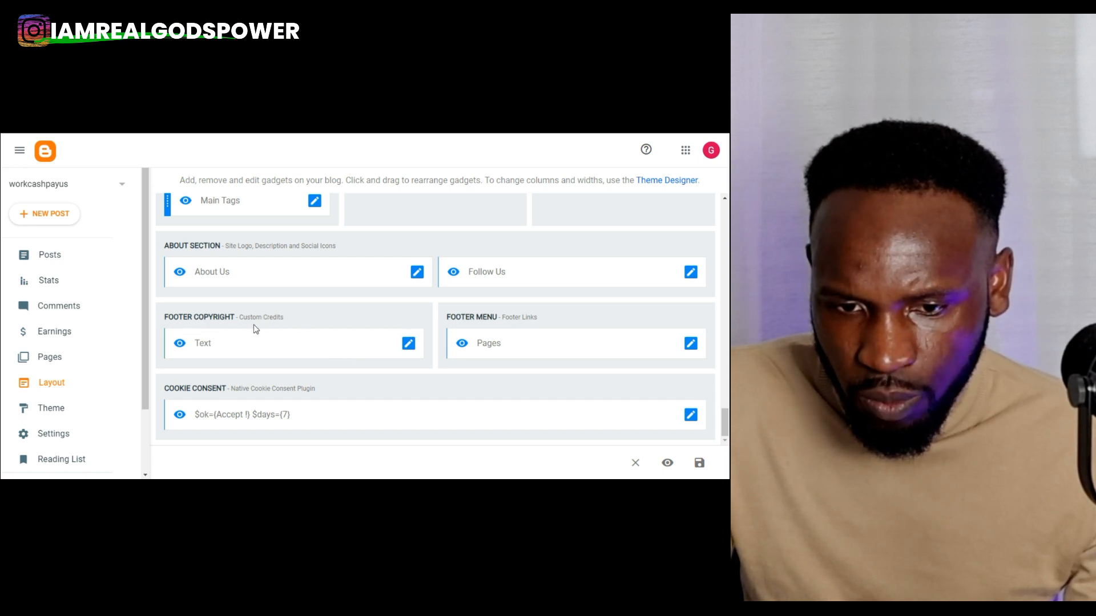
left_click(408, 344)
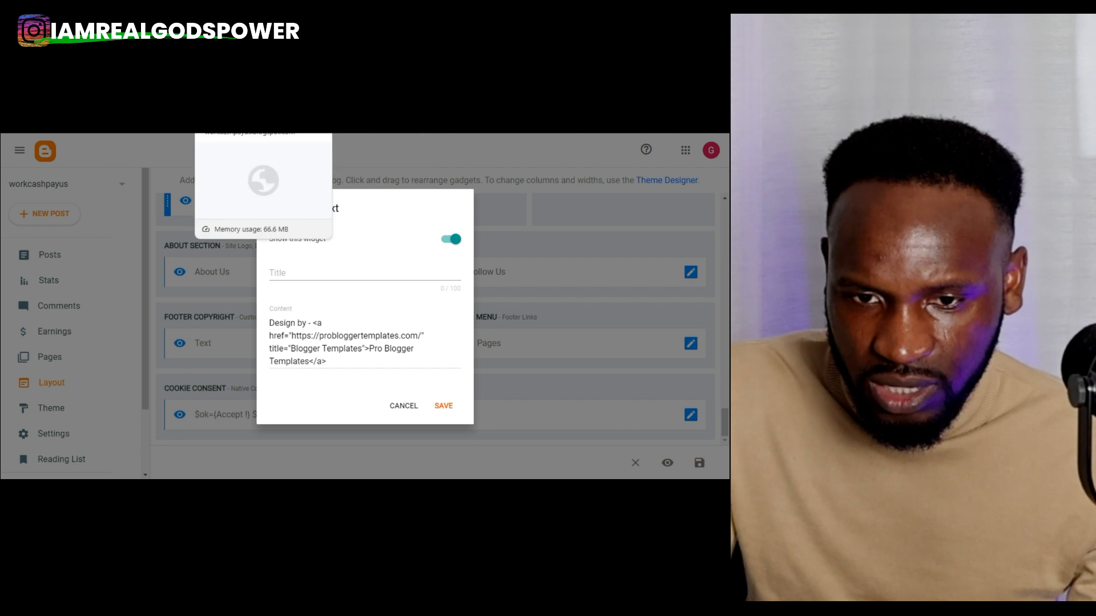
left_click(246, 101)
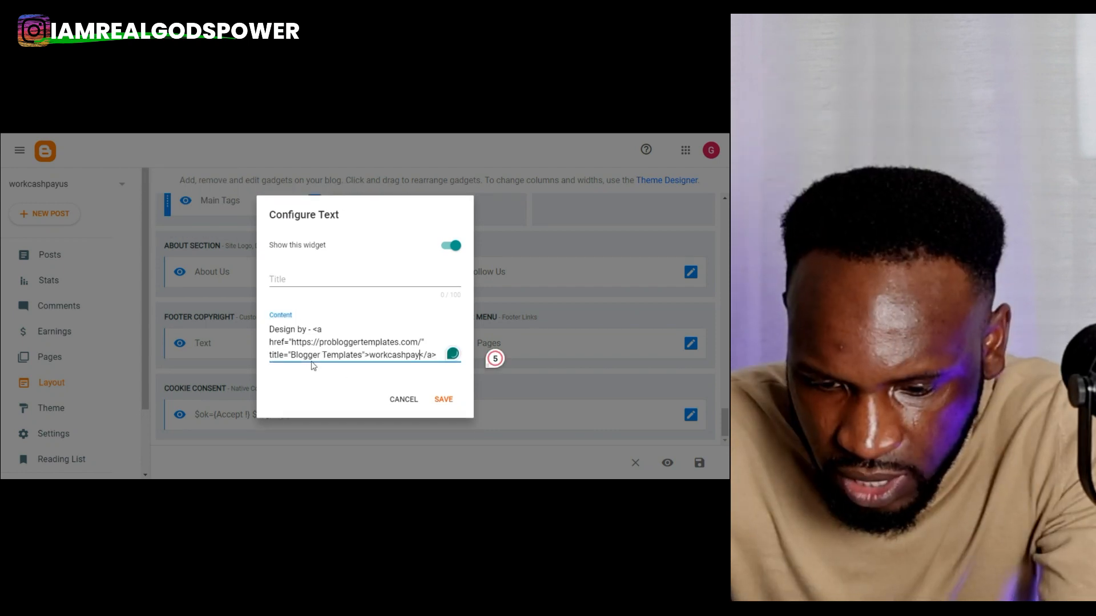
type("us")
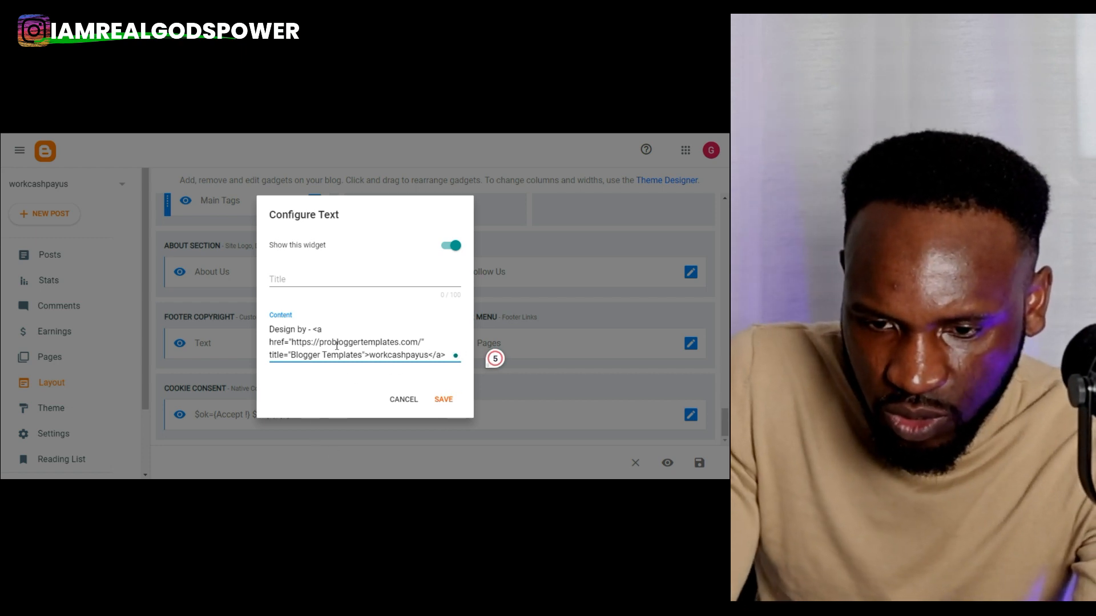
- Clear the "Blogger Templates" title attribute from the Footer Copyright link and save the gadget
left_click(362, 355)
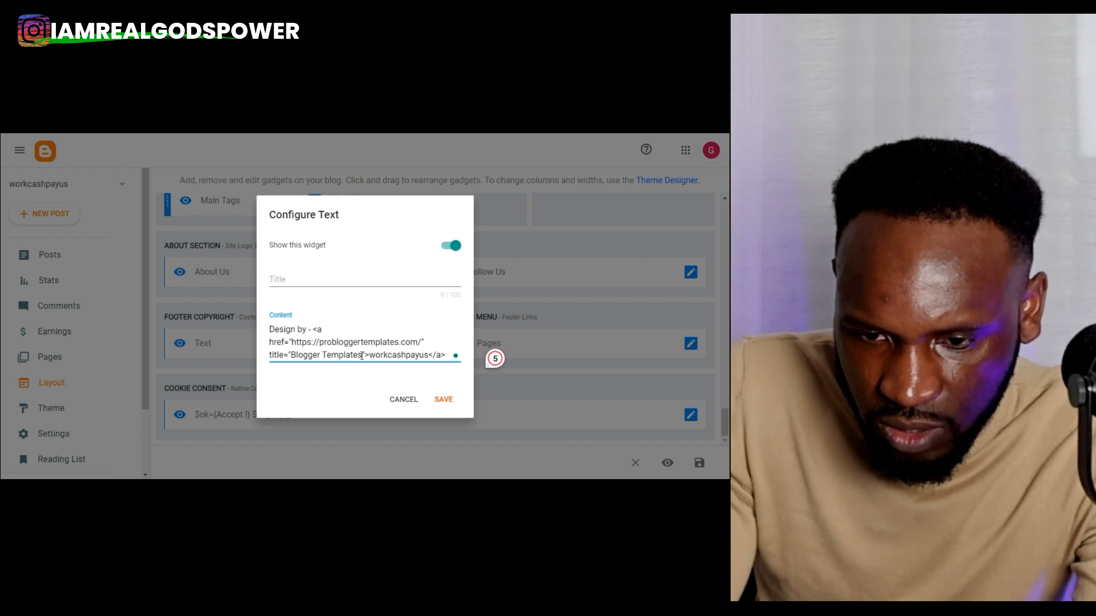
key("BackSpace")
key("BackSpace")
key("BackSpace")
key("BackSpace")
key("BackSpace")
key("BackSpace")
key("BackSpace")
key("BackSpace")
key("BackSpace")
key("BackSpace")
key("BackSpace")
key("BackSpace")
key("BackSpace")
key("BackSpace")
key("BackSpace")
key("BackSpace")
key("BackSpace")
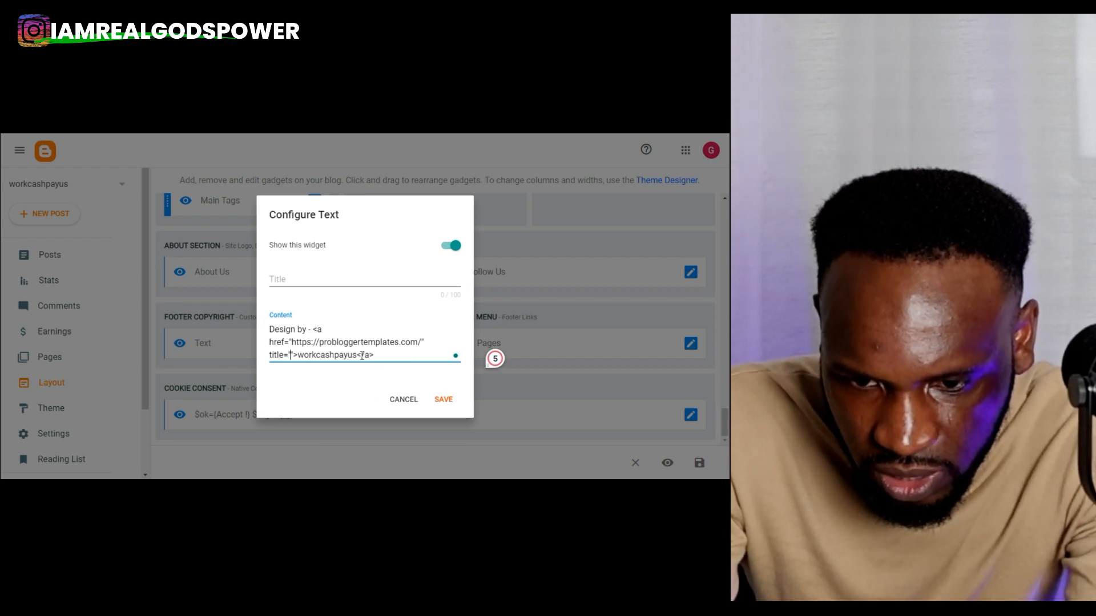
left_click(443, 399)
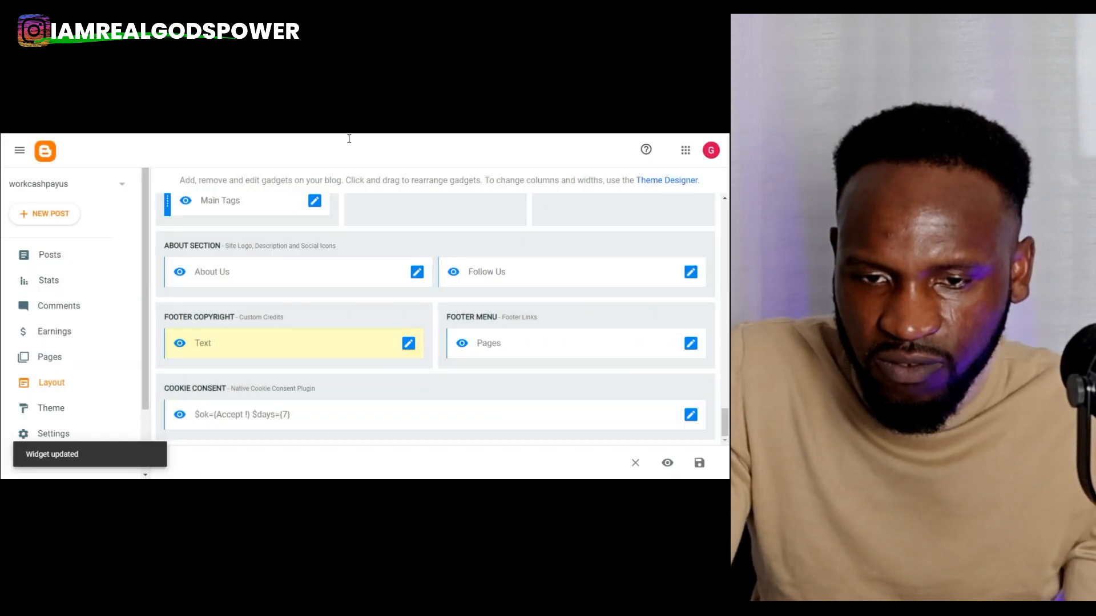
- Reload the live blog and check the design credit at the bottom of the footer
left_click(375, 135)
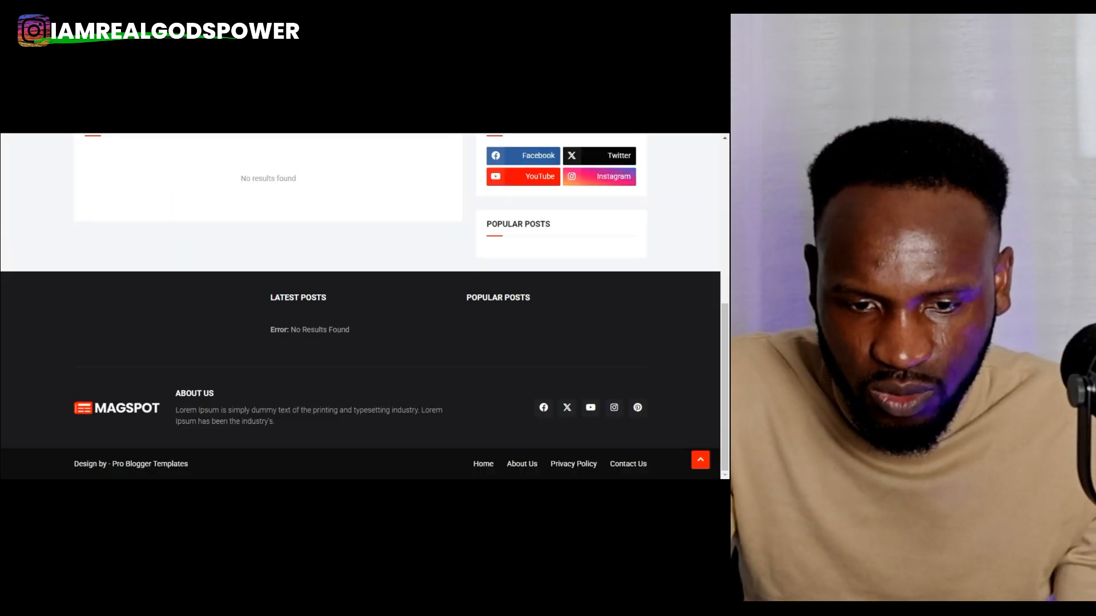
left_click(52, 134)
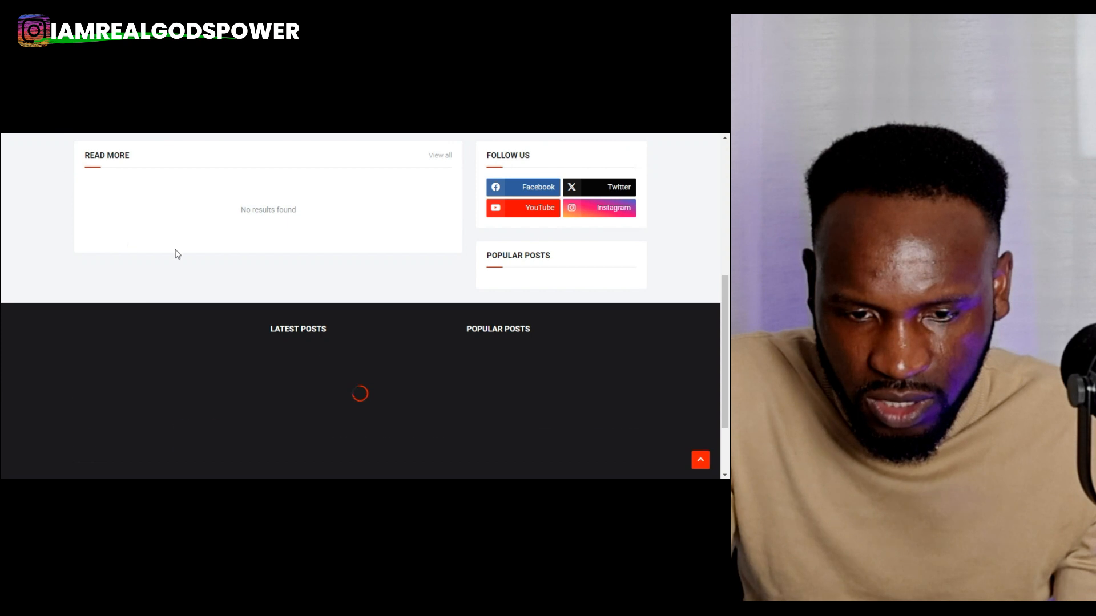
scroll(255, 344, "down", 1)
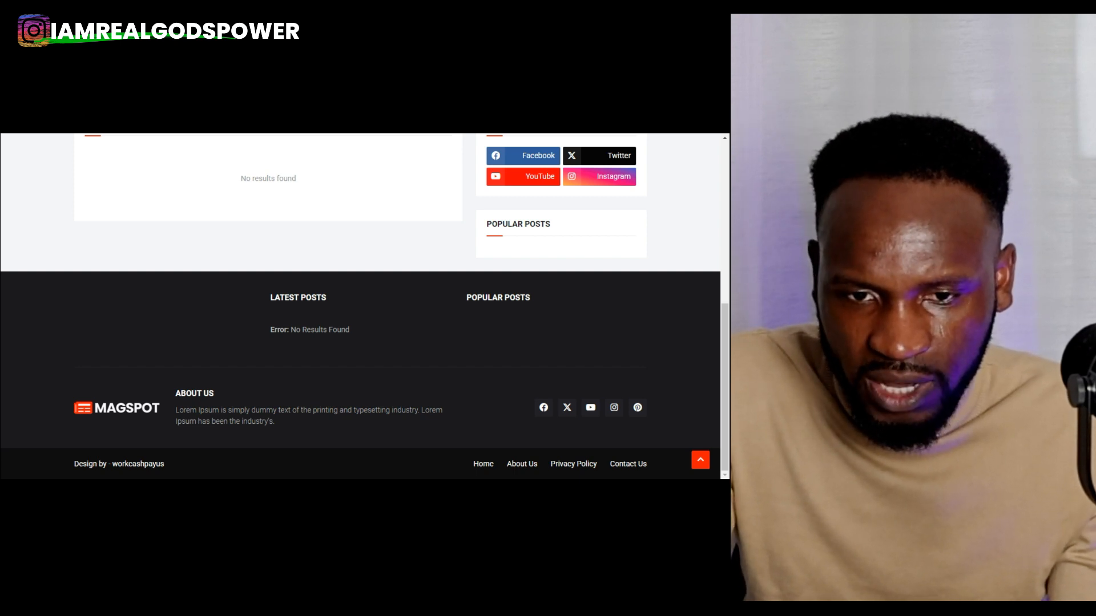
- Copy the About Us description from the footer of the Workcashpay example blog
left_click(179, 110)
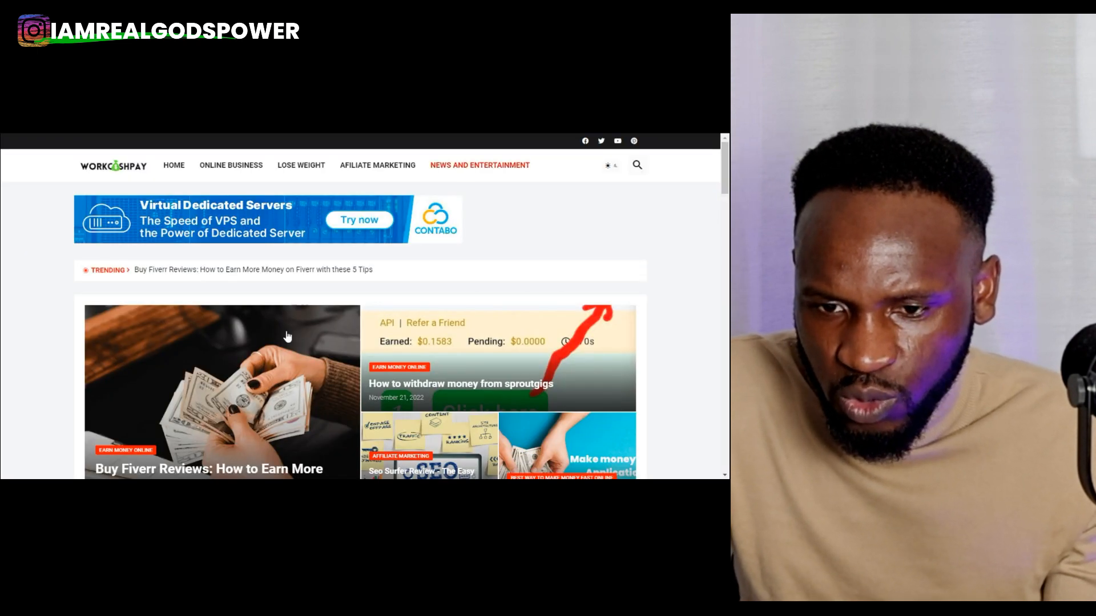
scroll(484, 385, "down", 12)
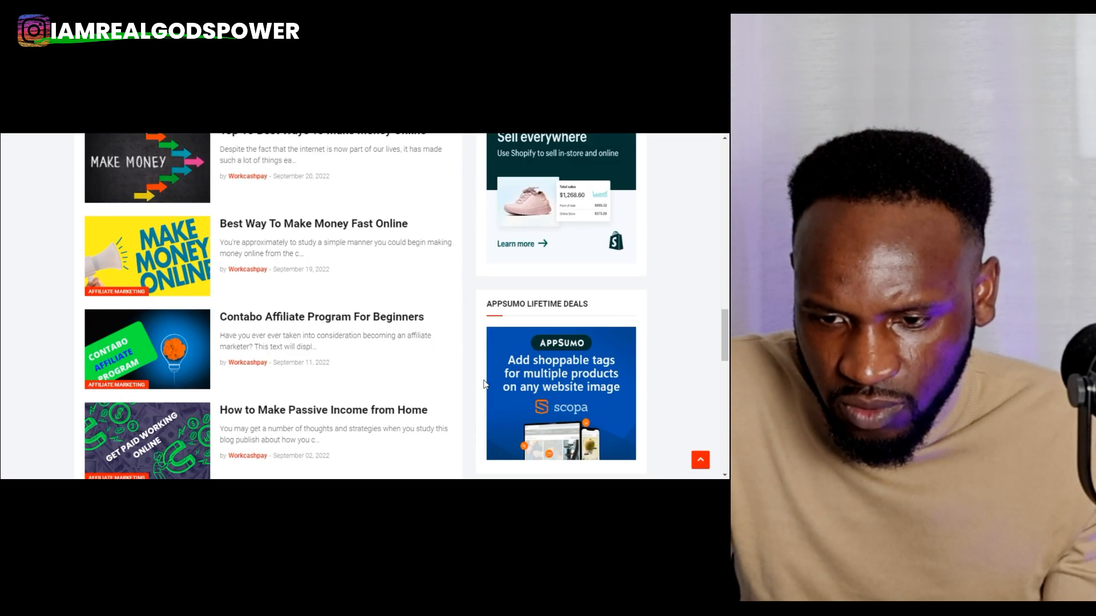
scroll(484, 384, "down", 10)
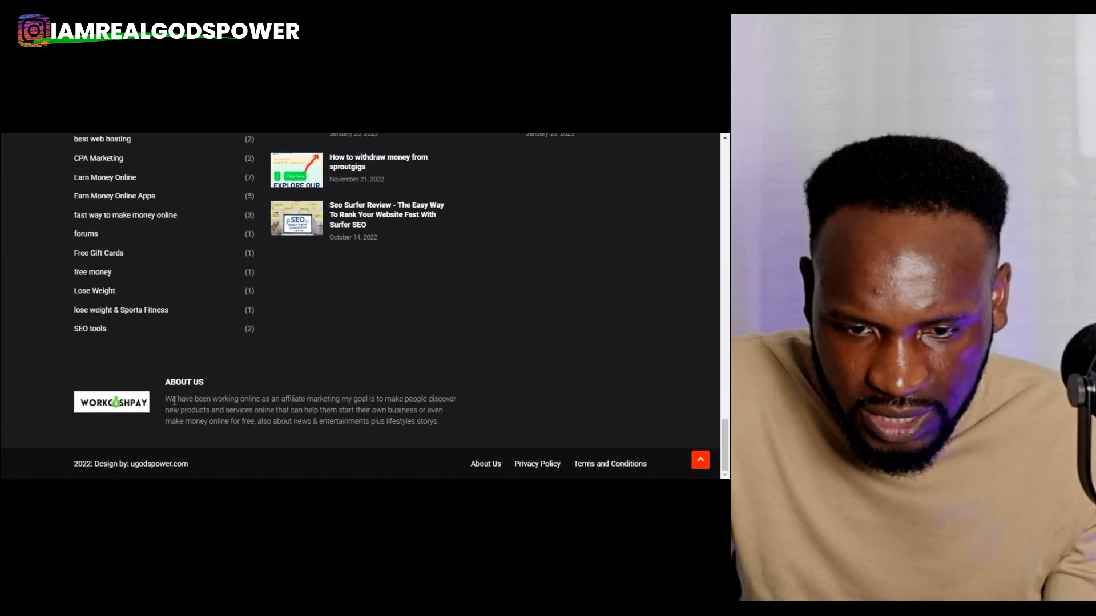
left_click_drag(168, 395, 471, 451)
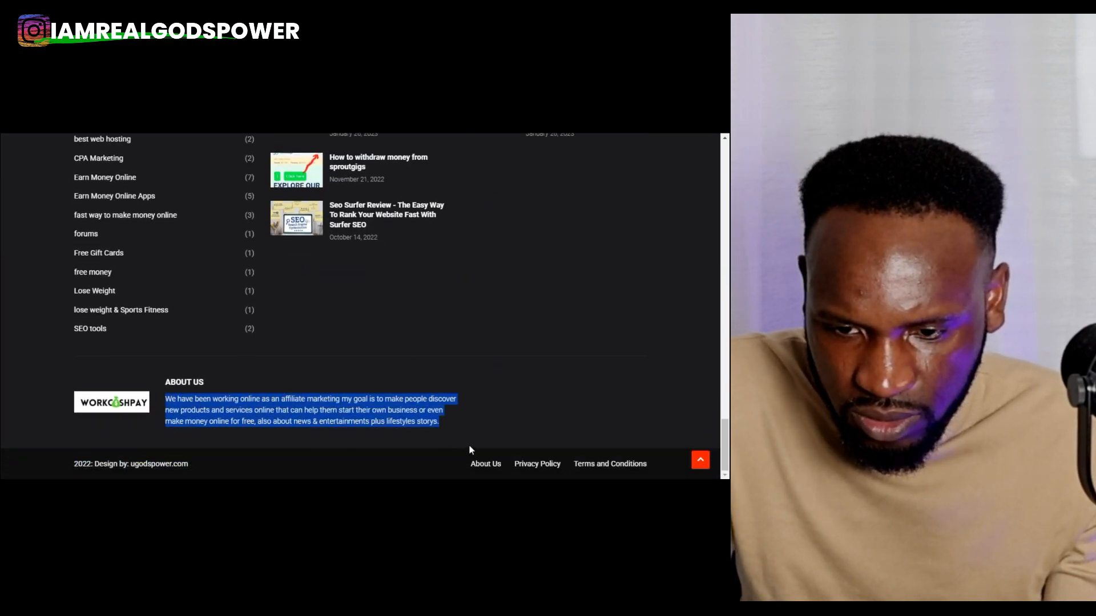
right_click(423, 410)
left_click(449, 327)
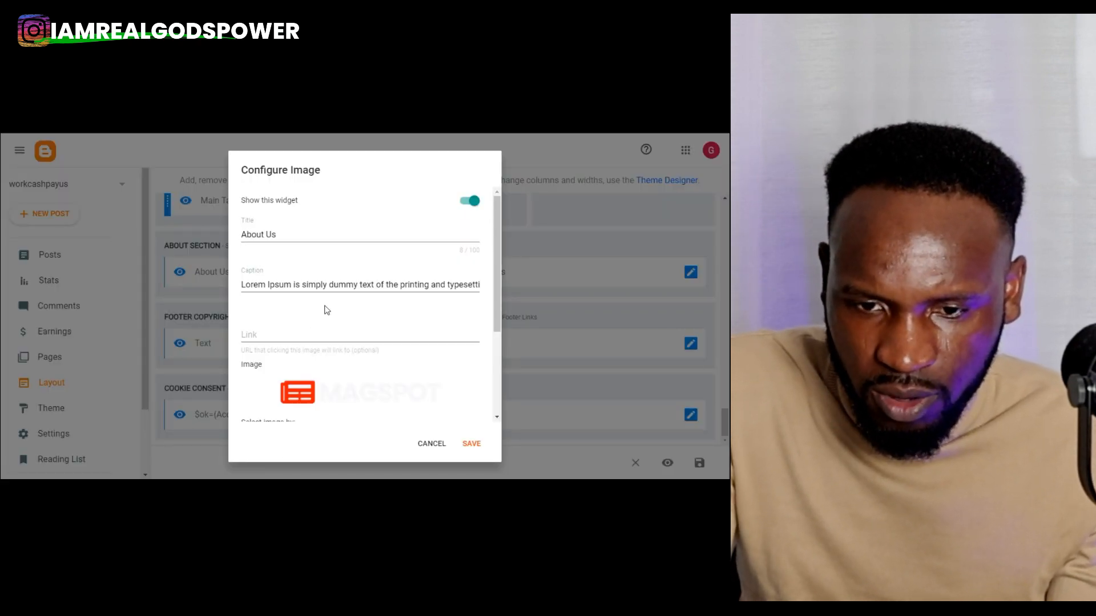
- Replace the About Us gadget's placeholder caption with the copied description
triple_click(352, 285)
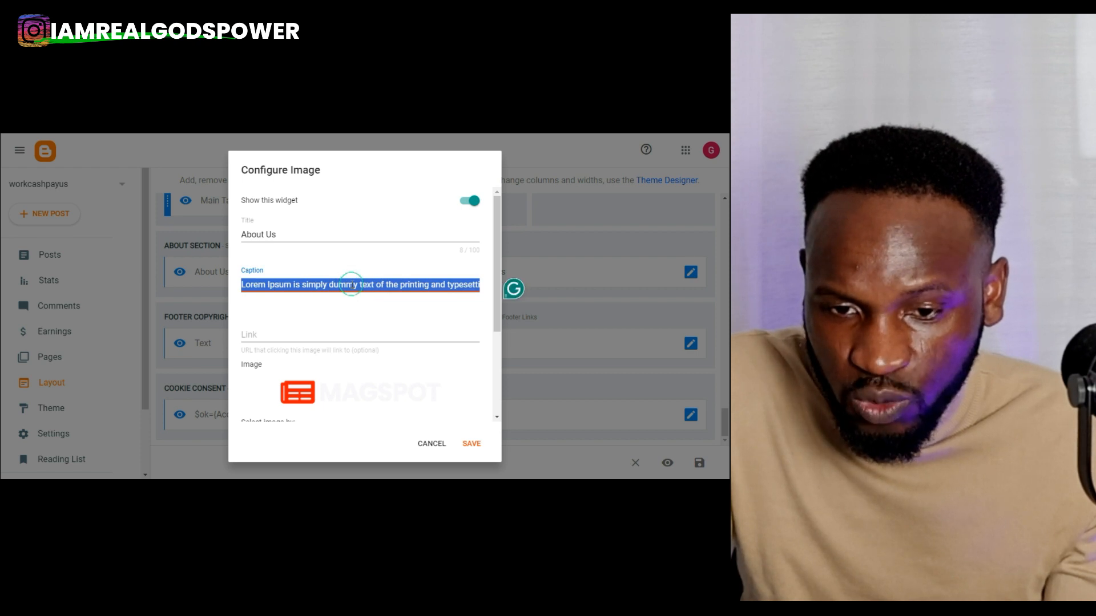
right_click(352, 285)
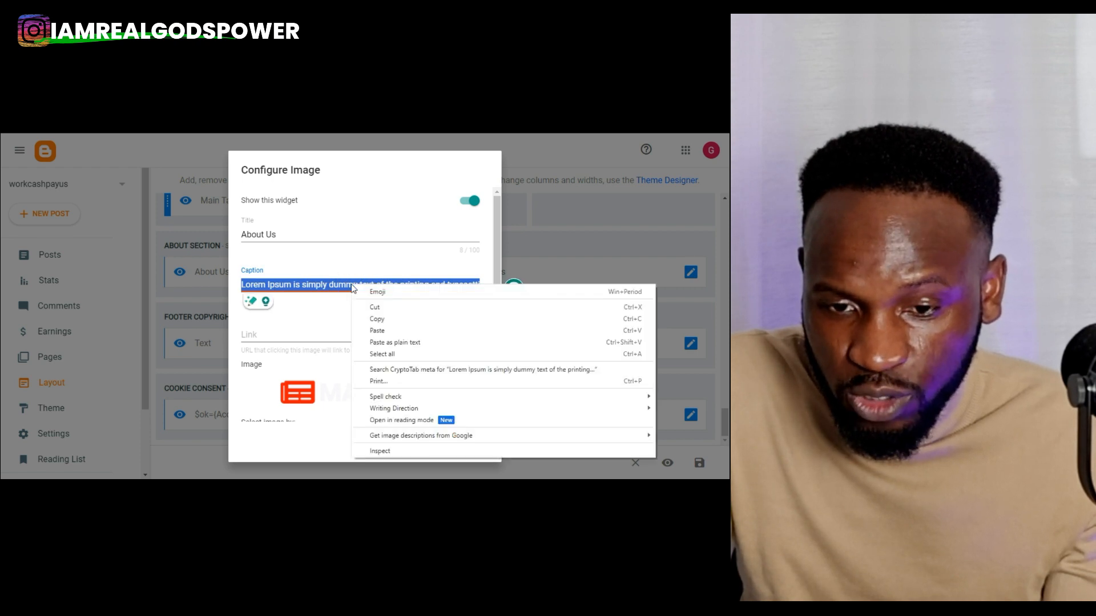
left_click(386, 330)
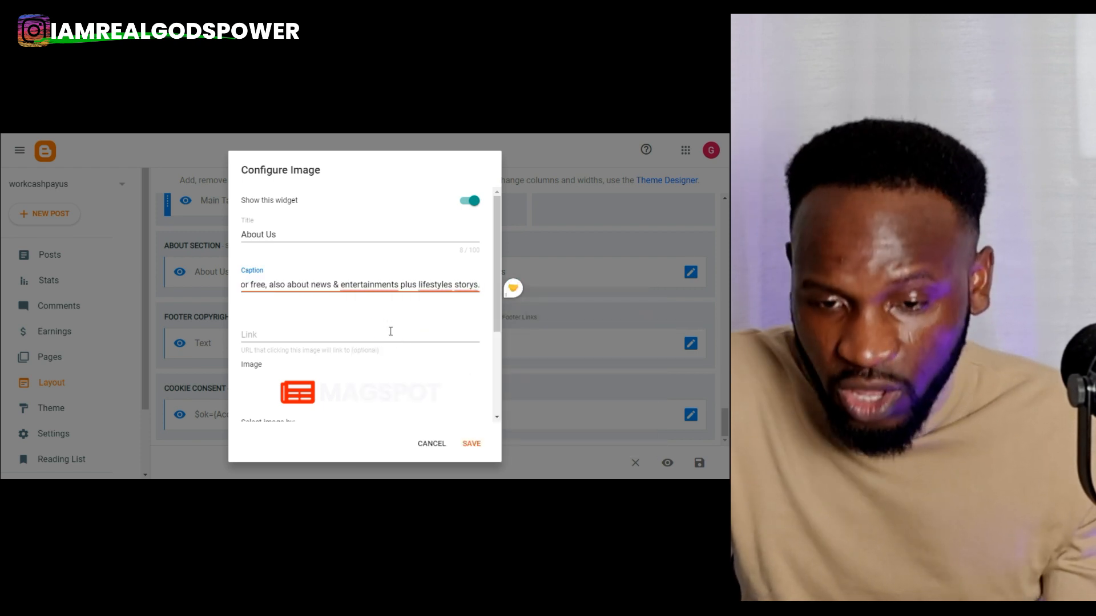
- Switch the About Us gadget's image source to a computer upload and choose workcashpay.png from the Downloads folder
scroll(305, 377, "down", 2)
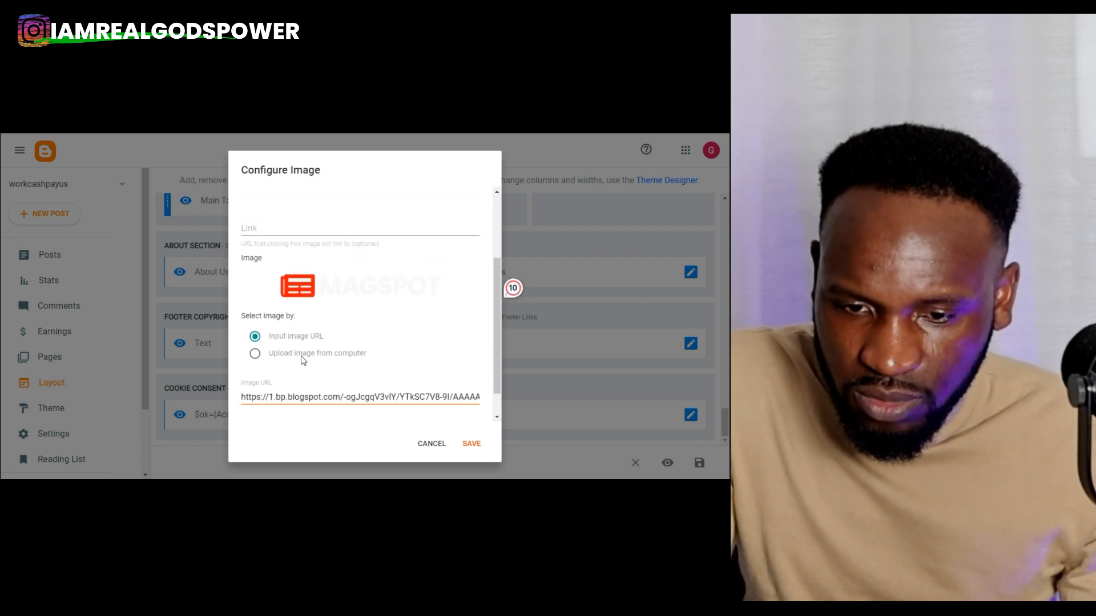
left_click(255, 354)
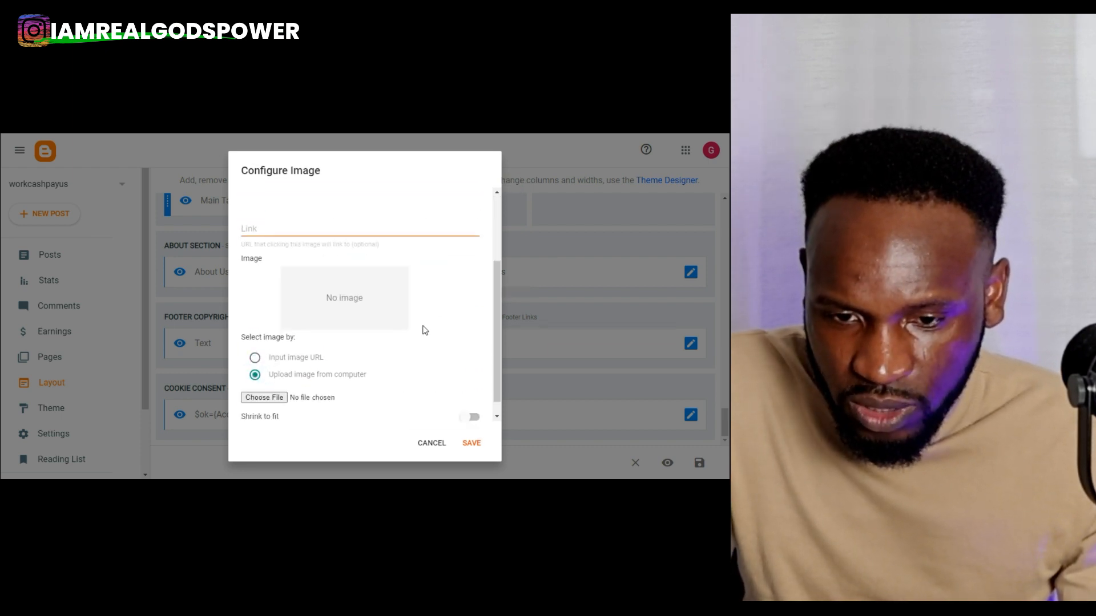
left_click(279, 400)
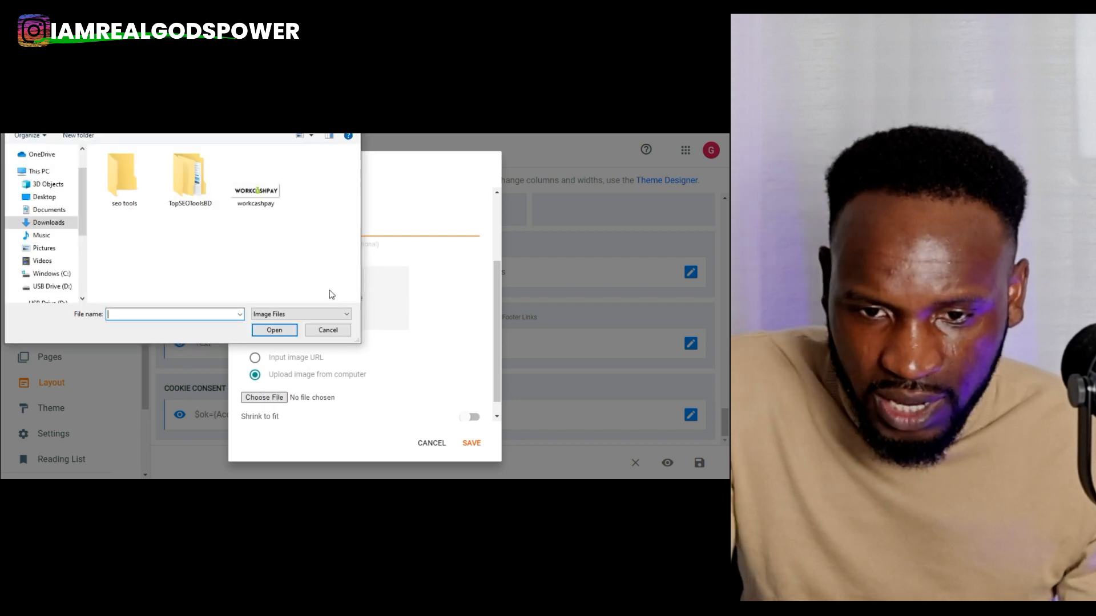
left_click(264, 201)
left_click(288, 330)
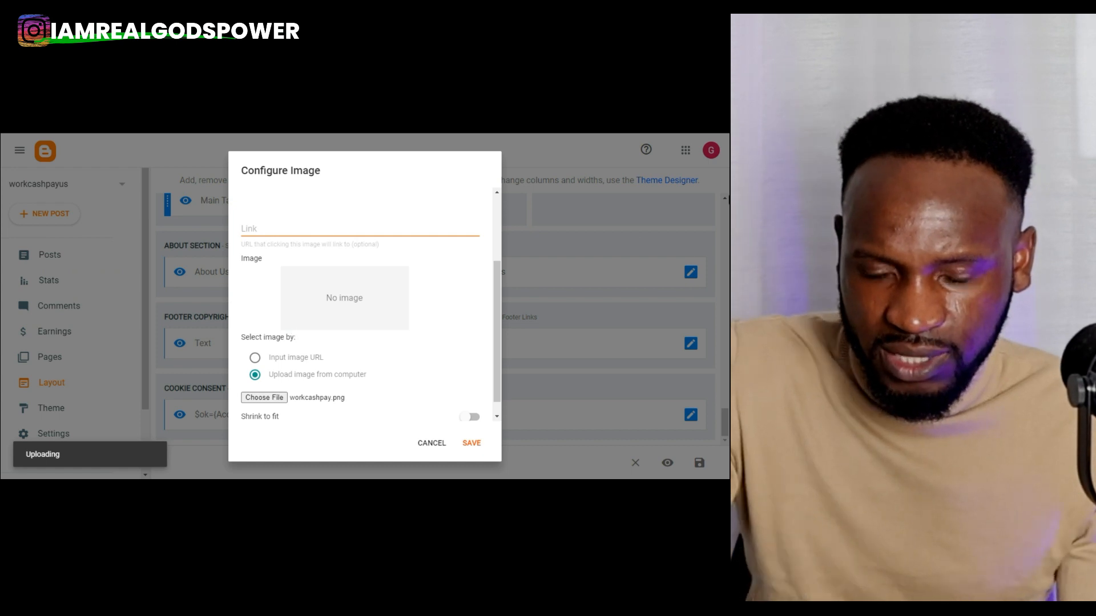
- Save the About Us gadget with its uploaded image and check the logo and description in the live blog's footer
left_click(470, 443)
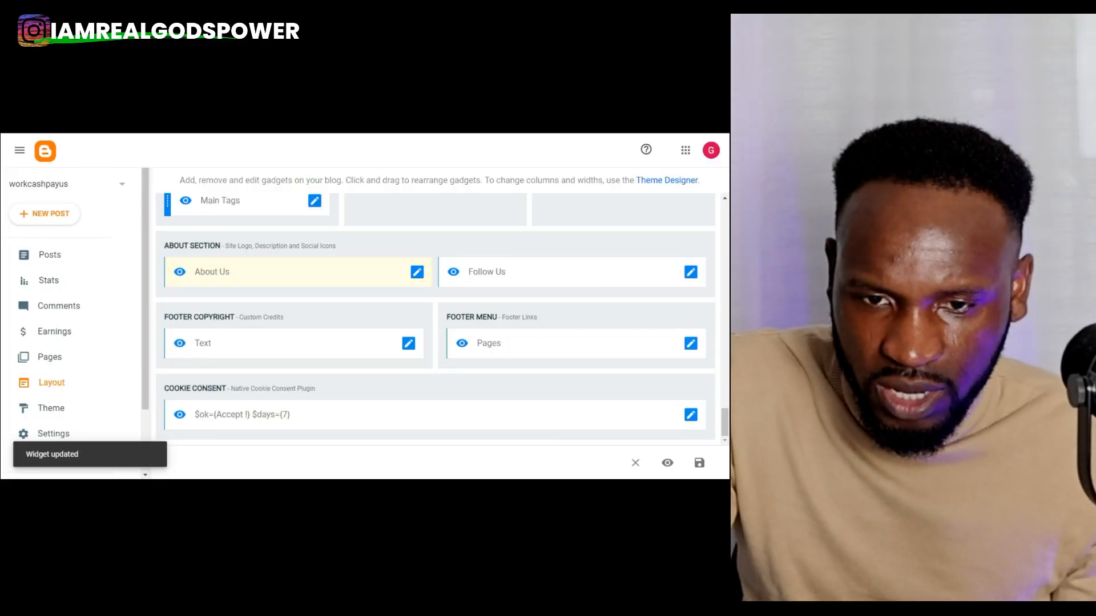
left_click(157, 134)
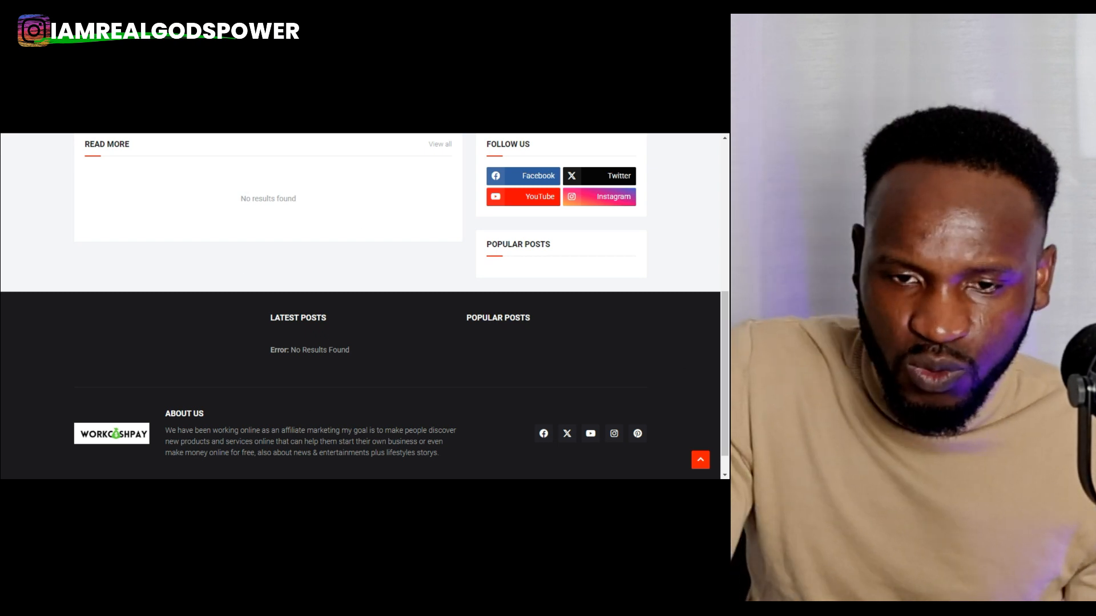
left_click(150, 102)
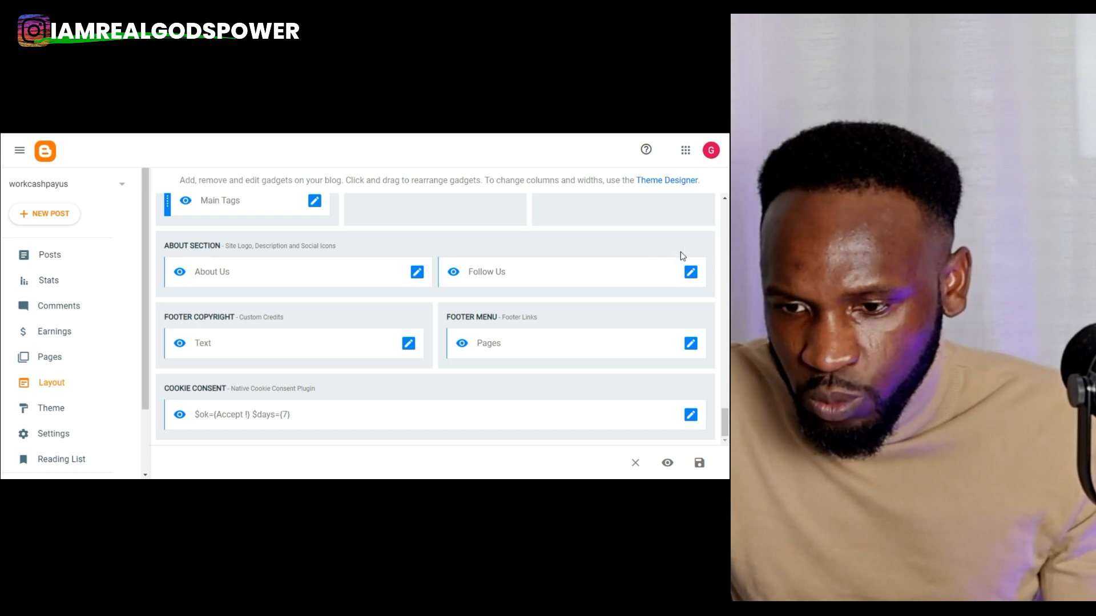
- Remove the pinterest link from the About Section's Follow Us gadget, save it, and check the social icons in the reloaded blog's footer
left_click(691, 273)
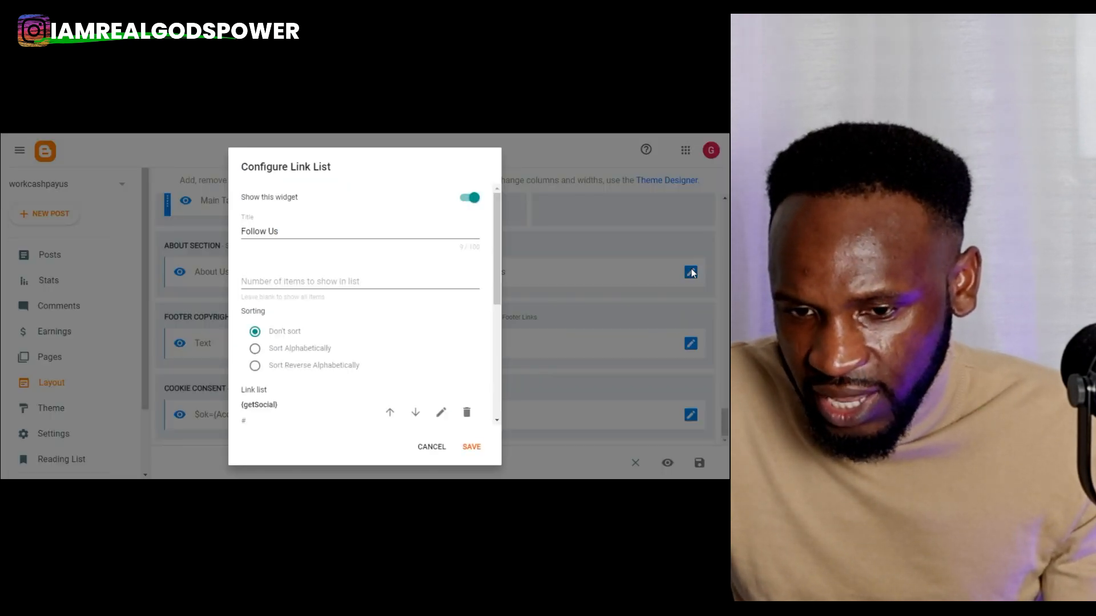
left_click_drag(497, 240, 478, 367)
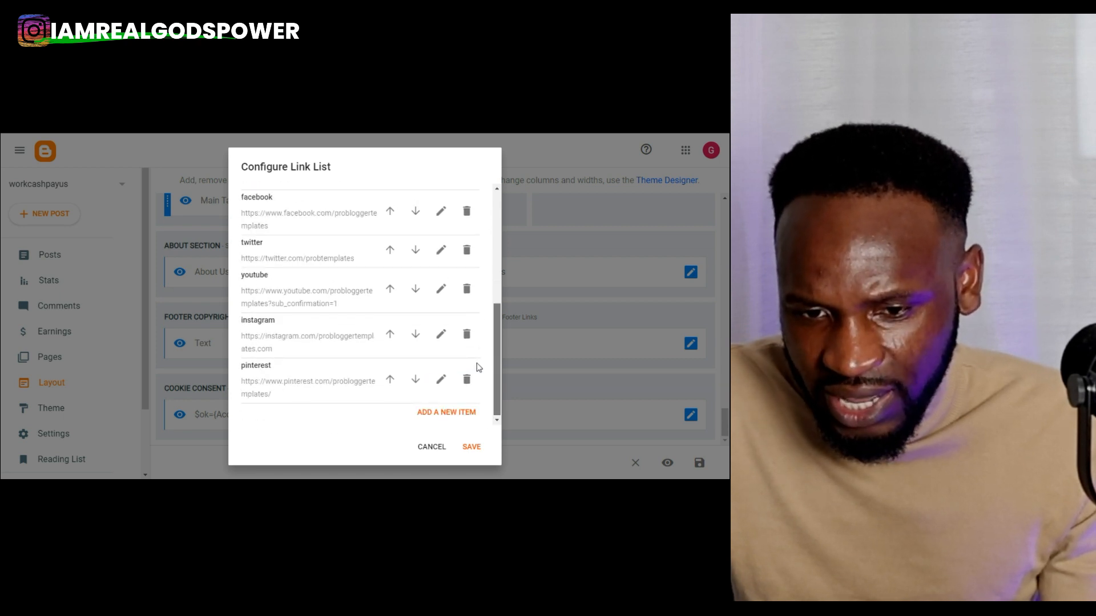
scroll(478, 367, "up", 2)
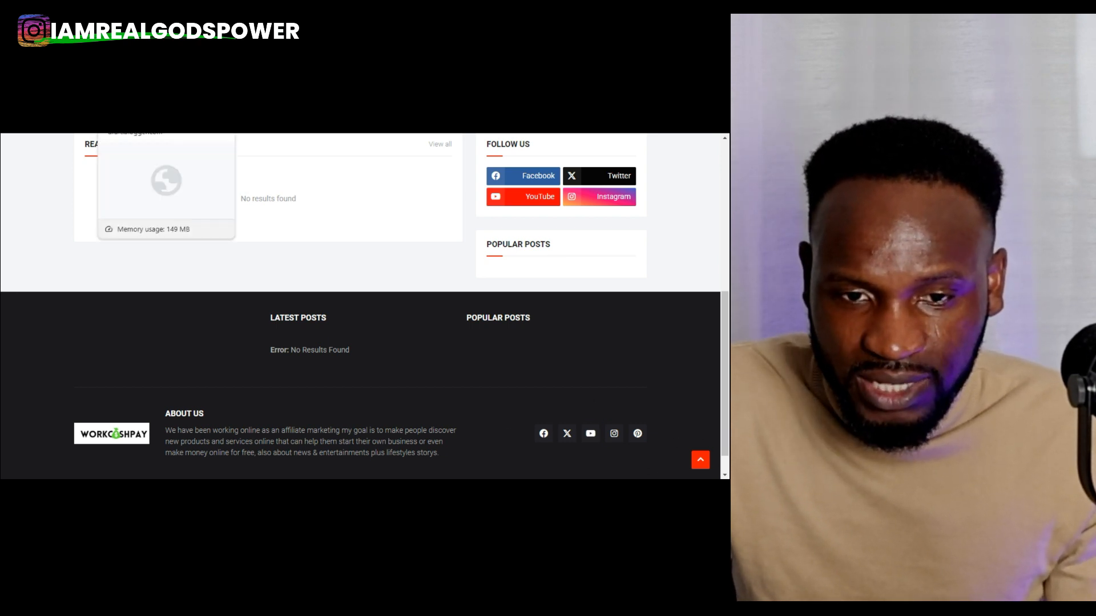
left_click(166, 112)
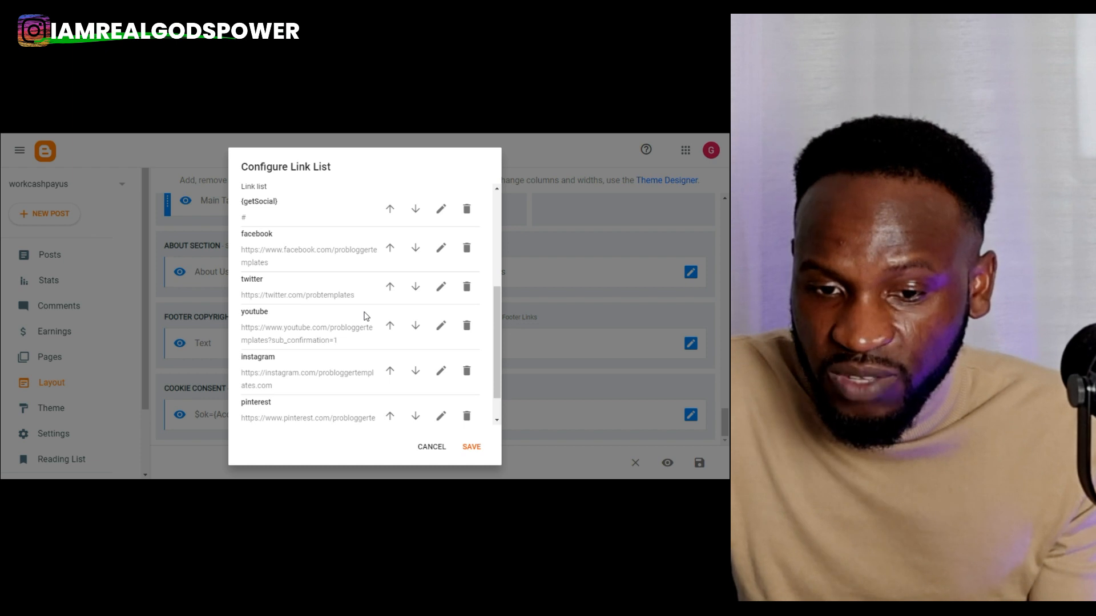
left_click(466, 417)
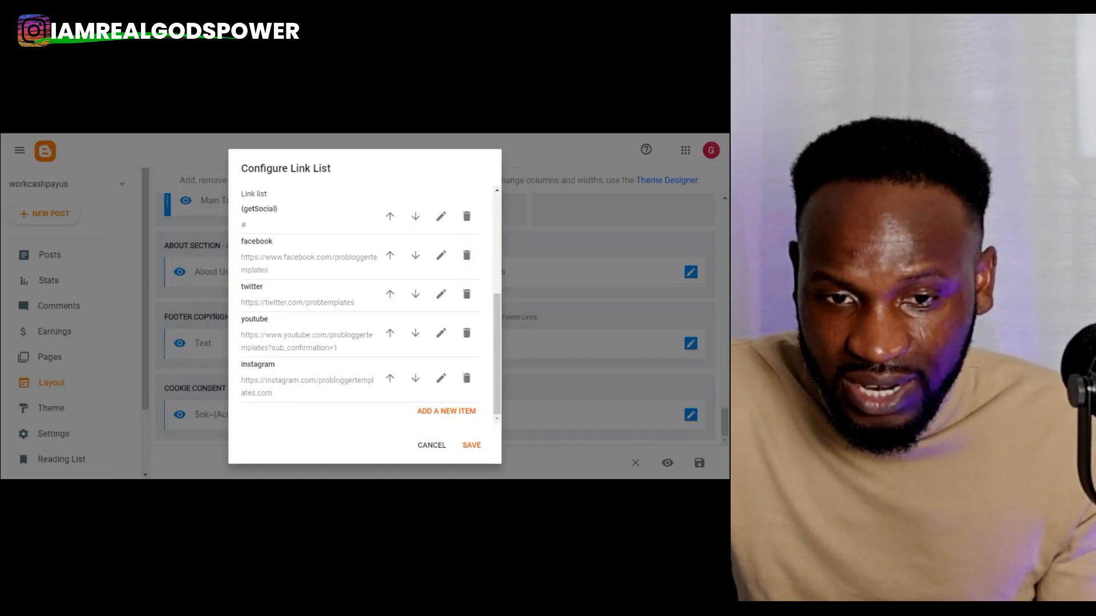
left_click(472, 446)
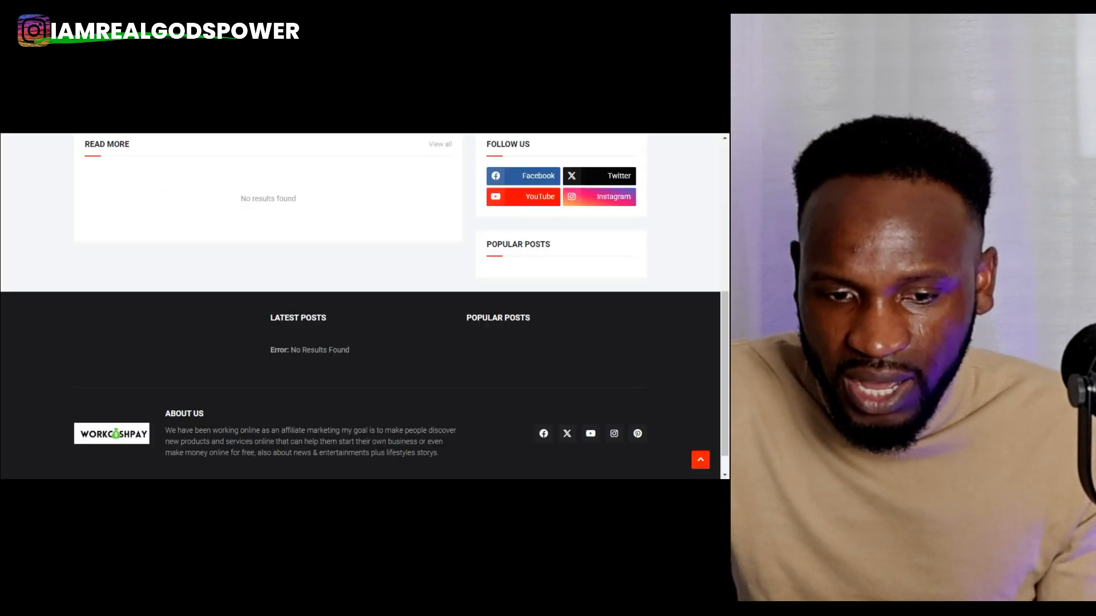
left_click(48, 133)
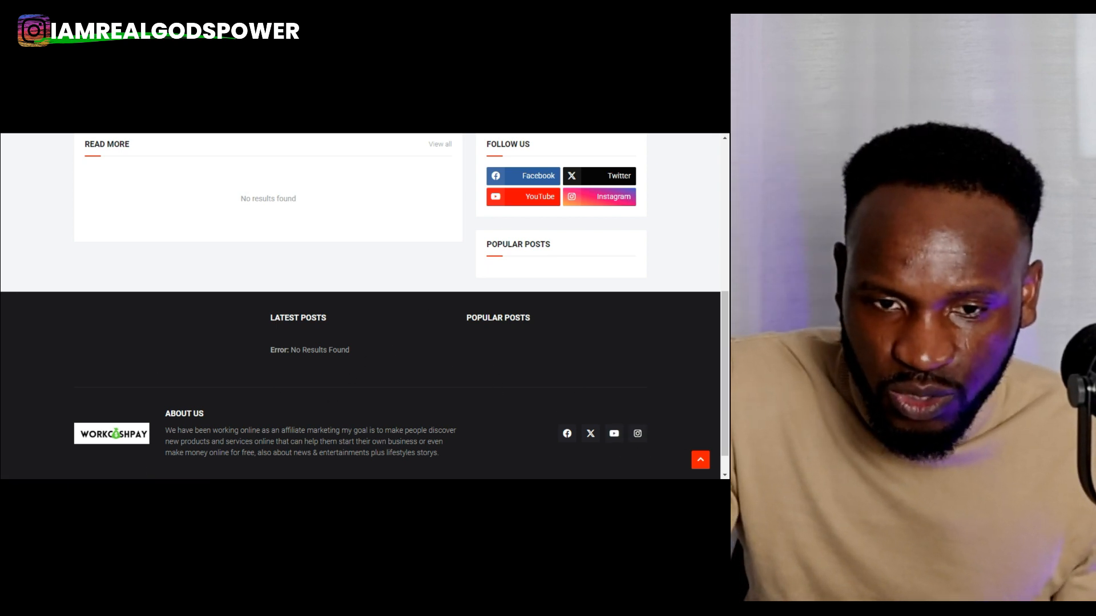
key("alt+Tab")
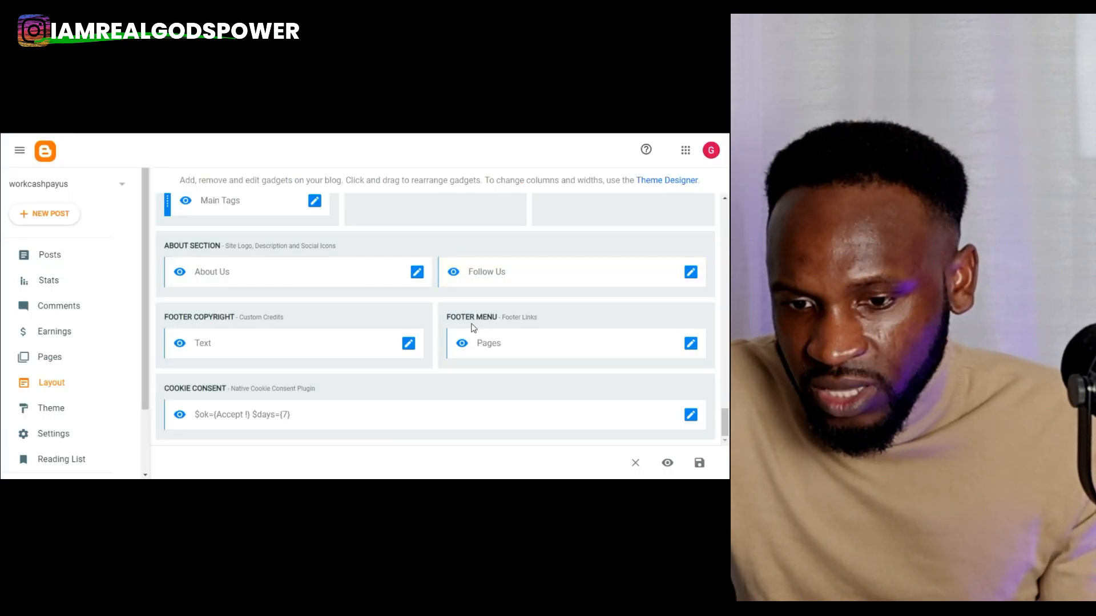
- Examine the Footer Menu gadget and compare it with the page links at the bottom of the live blog
left_click(691, 343)
scroll(362, 325, "down", 1)
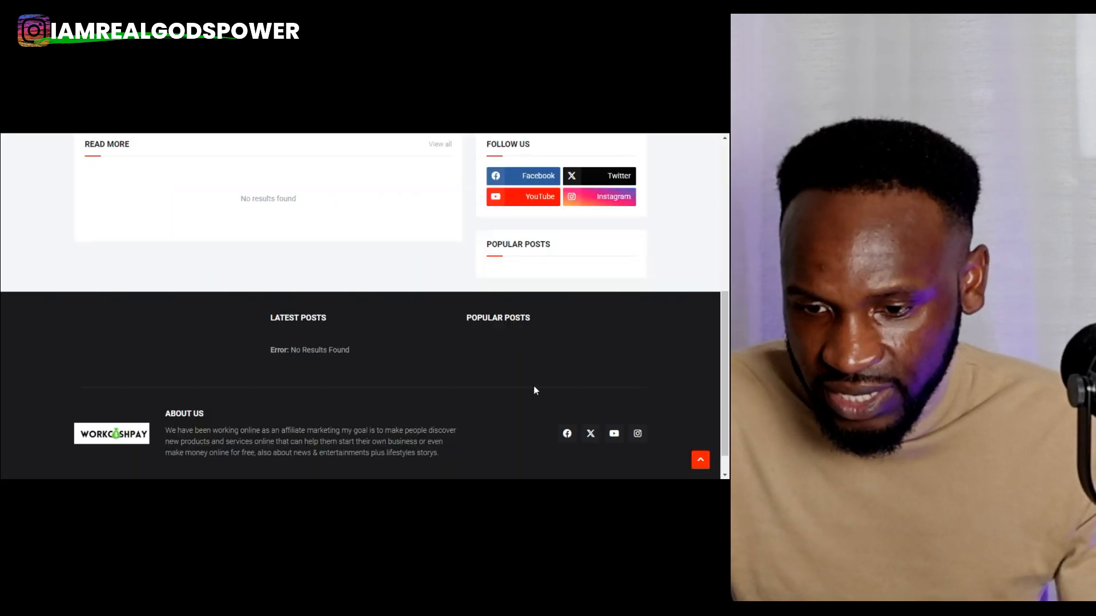
scroll(510, 366, "down", 1)
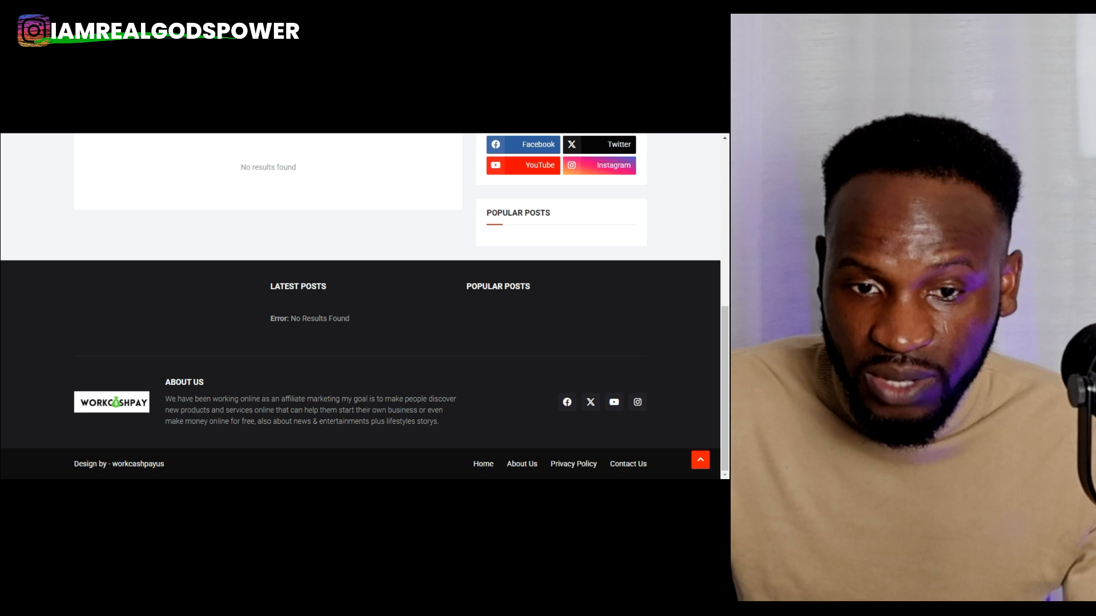
left_click(134, 101)
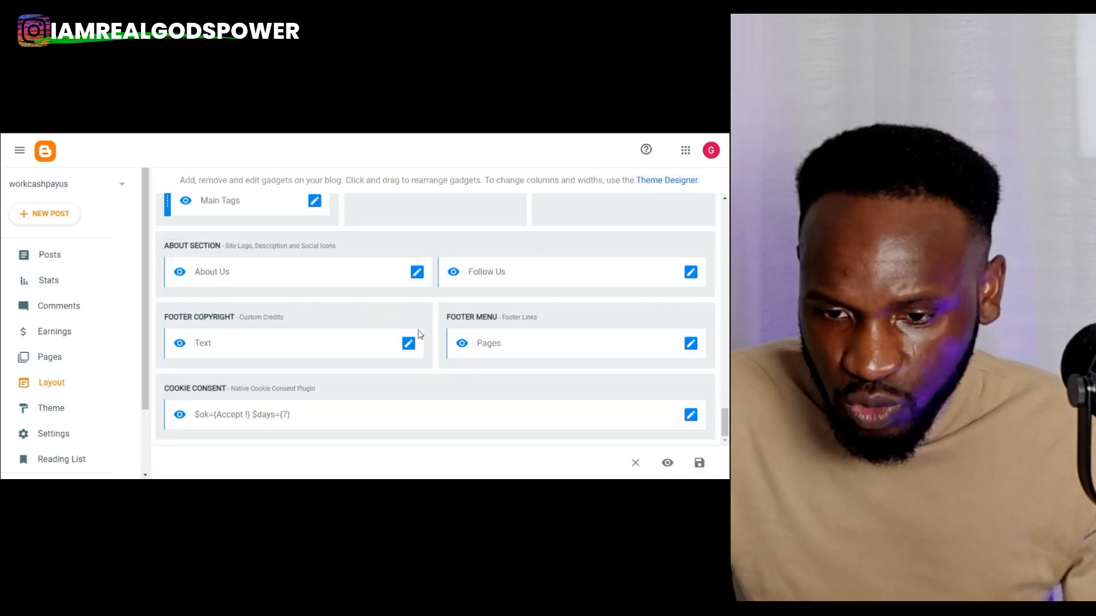
- Review the layout sections from the footer up to the Topbar and compare them with the live blog's top links
scroll(395, 307, "up", 2)
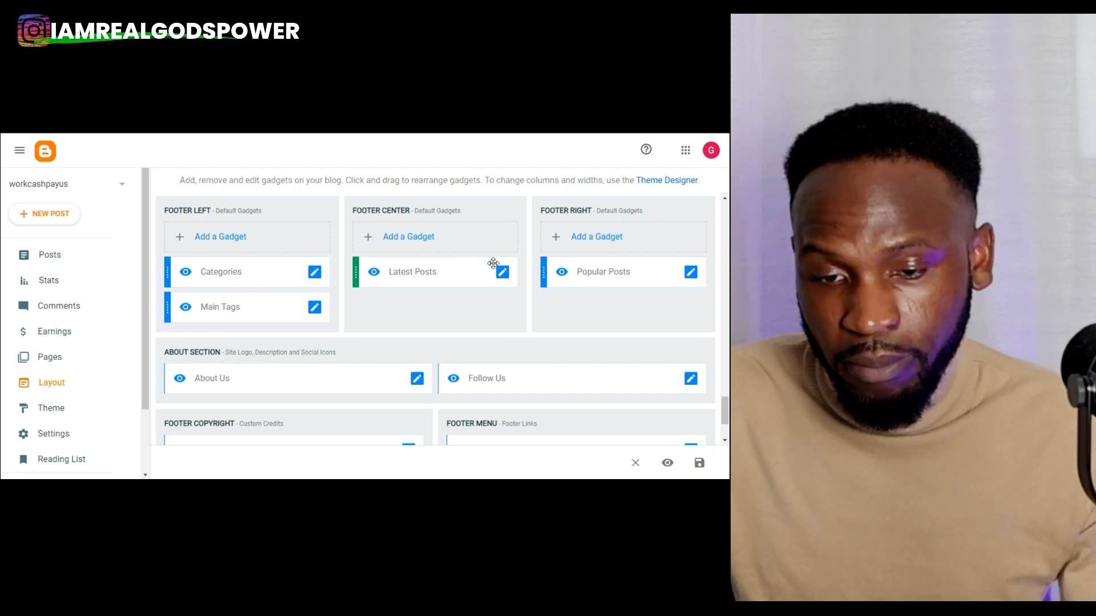
scroll(407, 253, "up", 5)
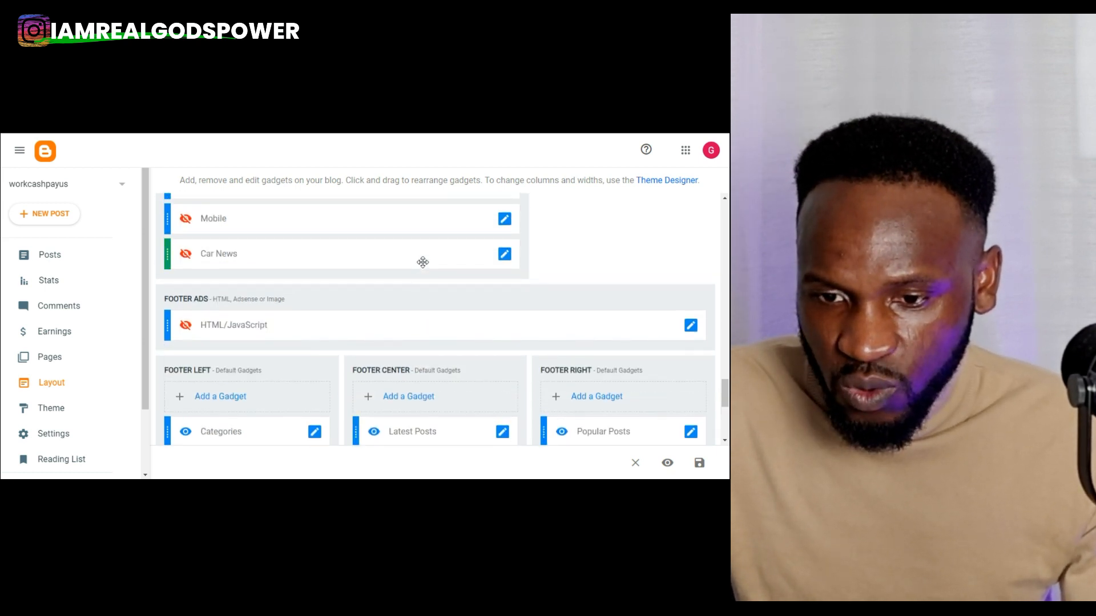
scroll(423, 262, "up", 6)
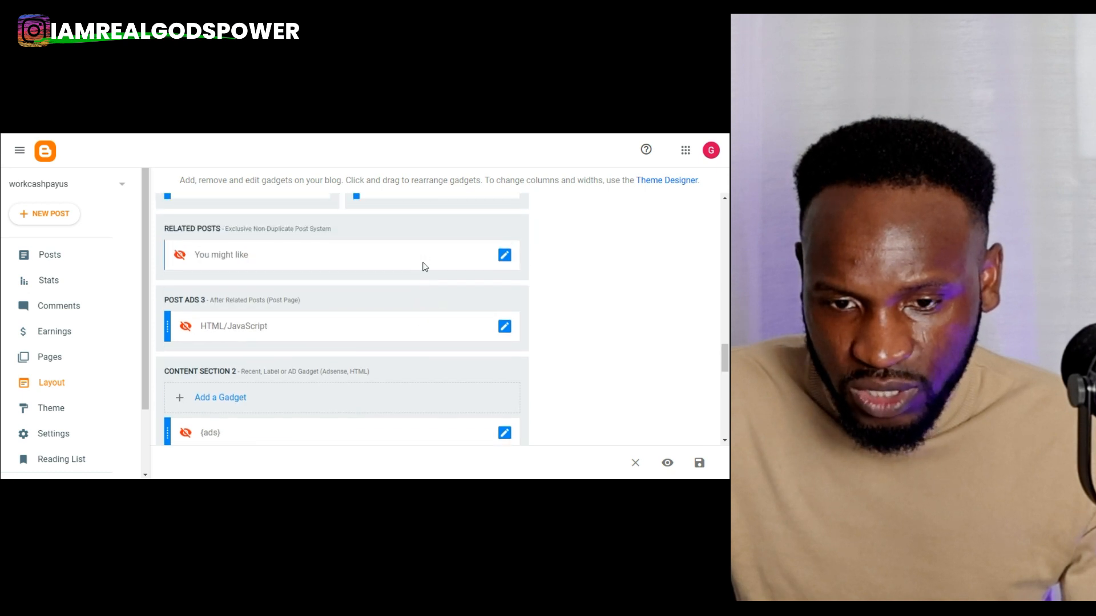
scroll(424, 267, "up", 6)
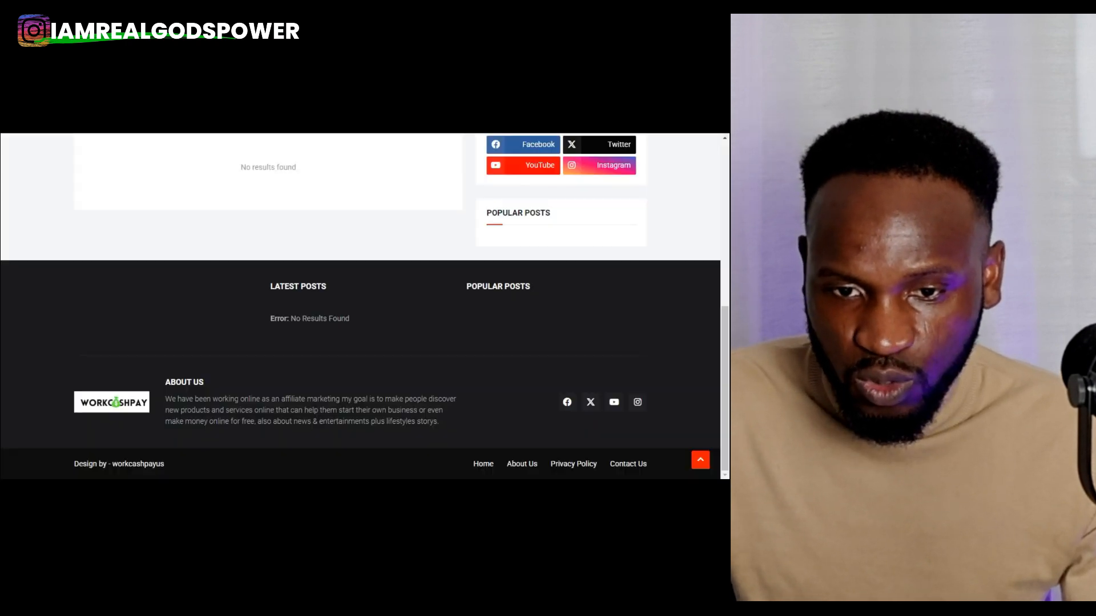
scroll(430, 230, "up", 5)
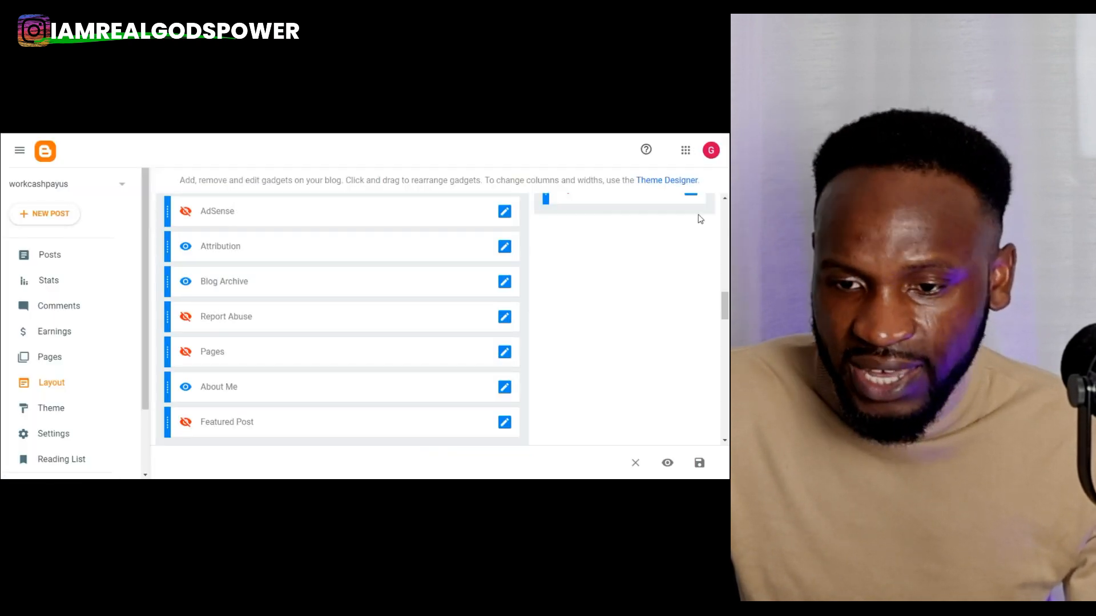
scroll(700, 219, "up", 15)
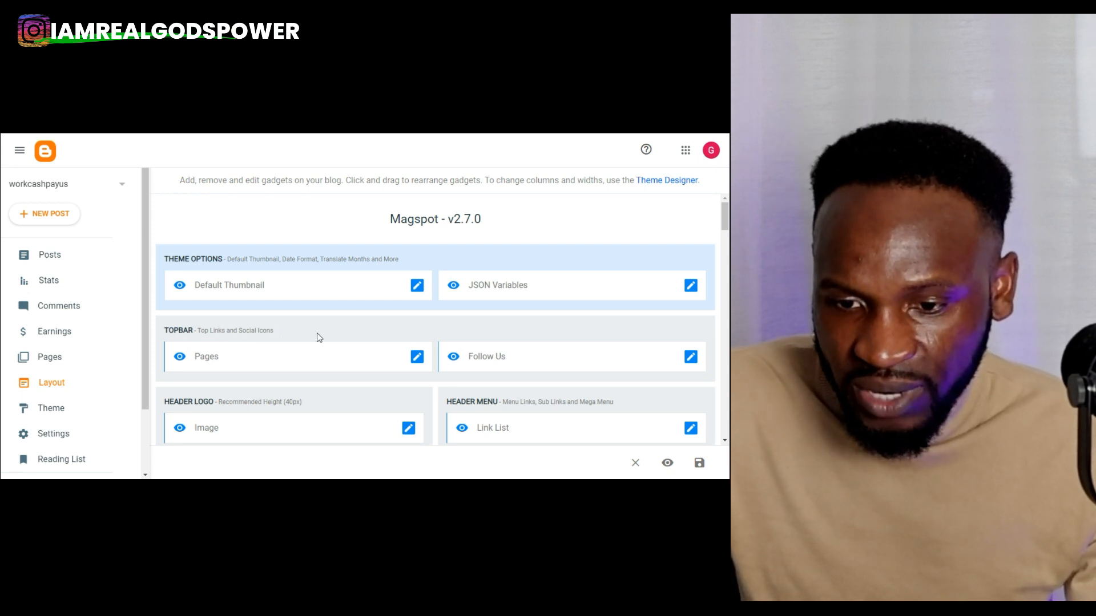
left_click(228, 100)
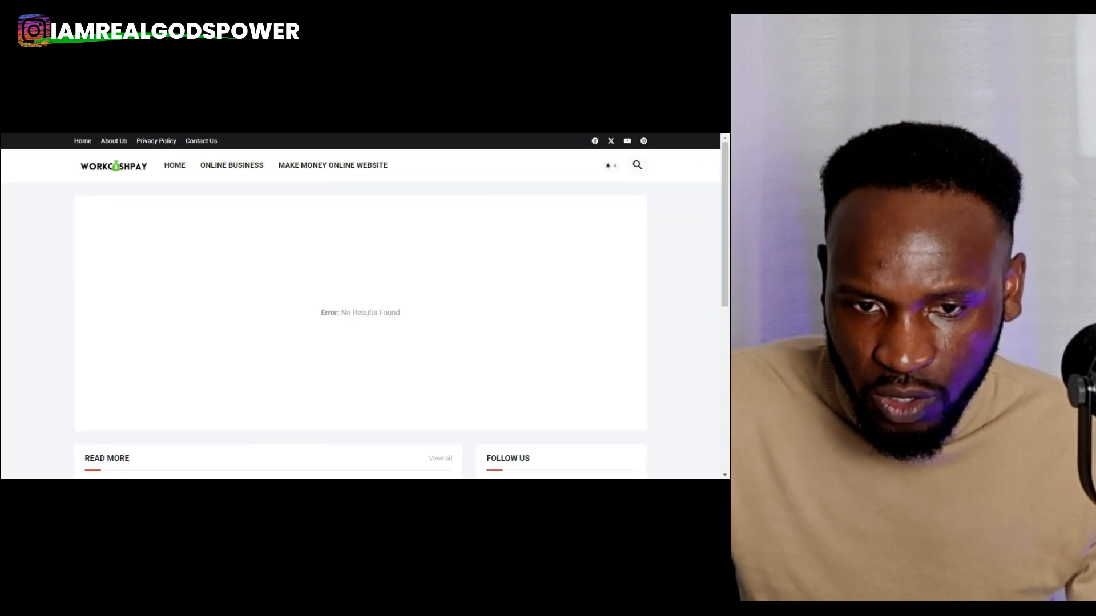
left_click(109, 99)
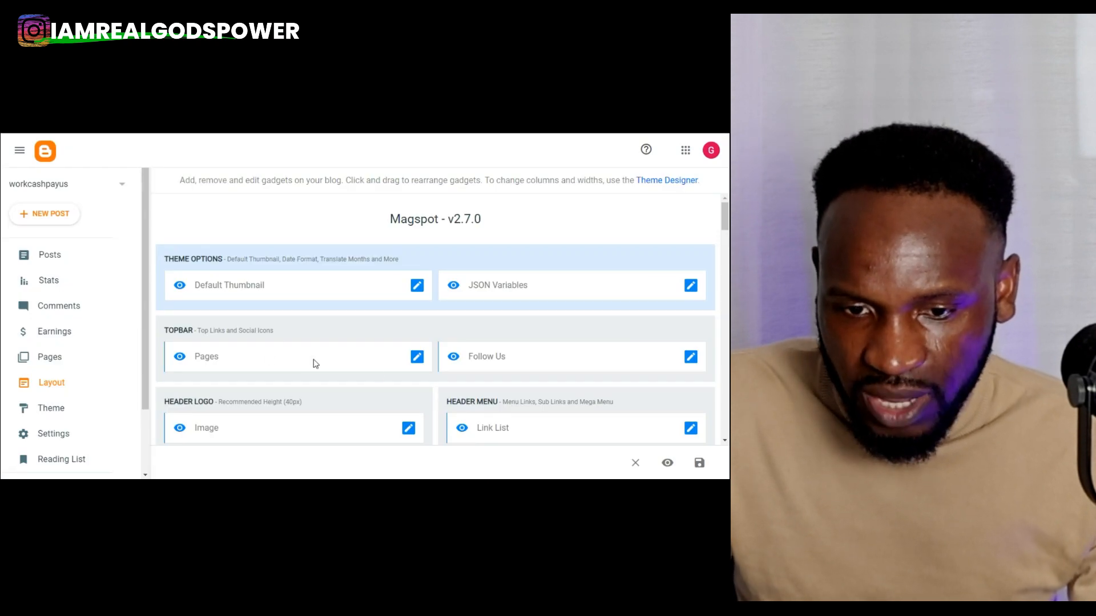
- Hide the Topbar's Pages gadget, save the change, and reload the live blog to check its top bar
left_click(417, 358)
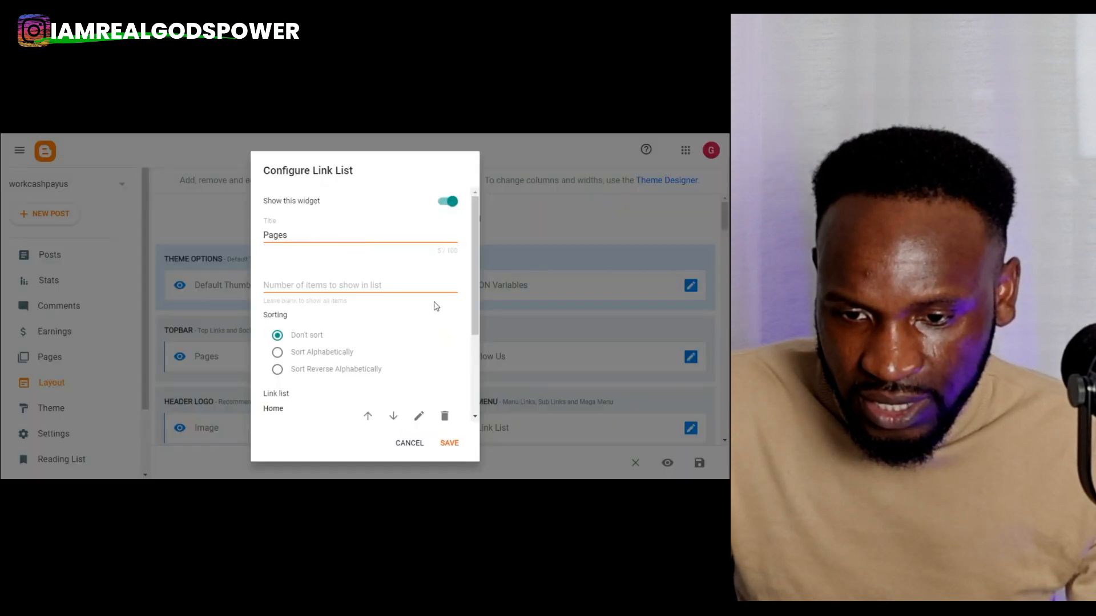
left_click(449, 203)
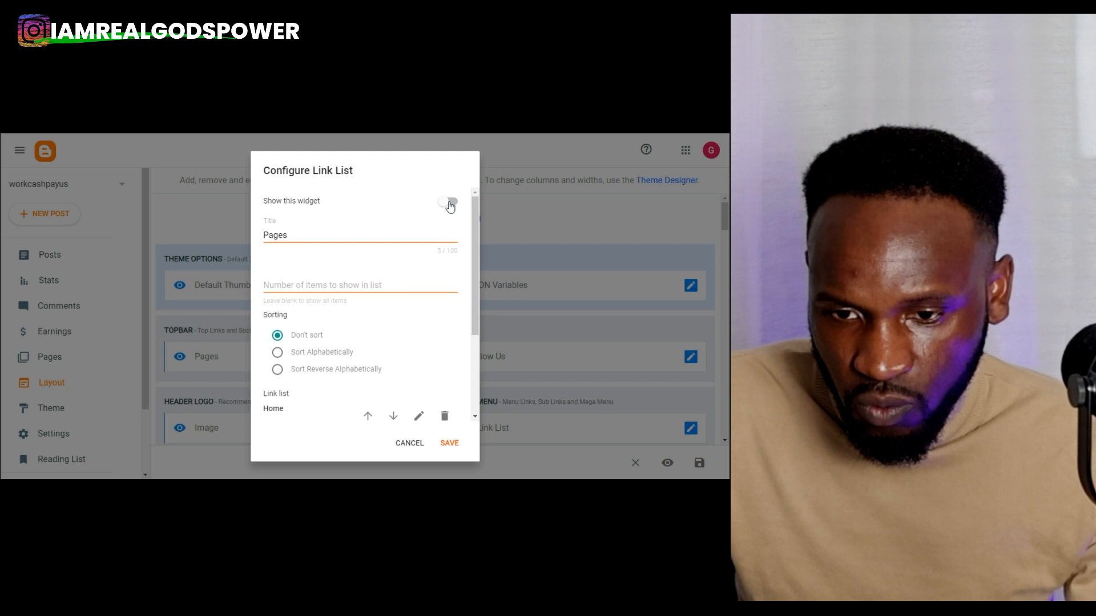
scroll(430, 302, "down", 3)
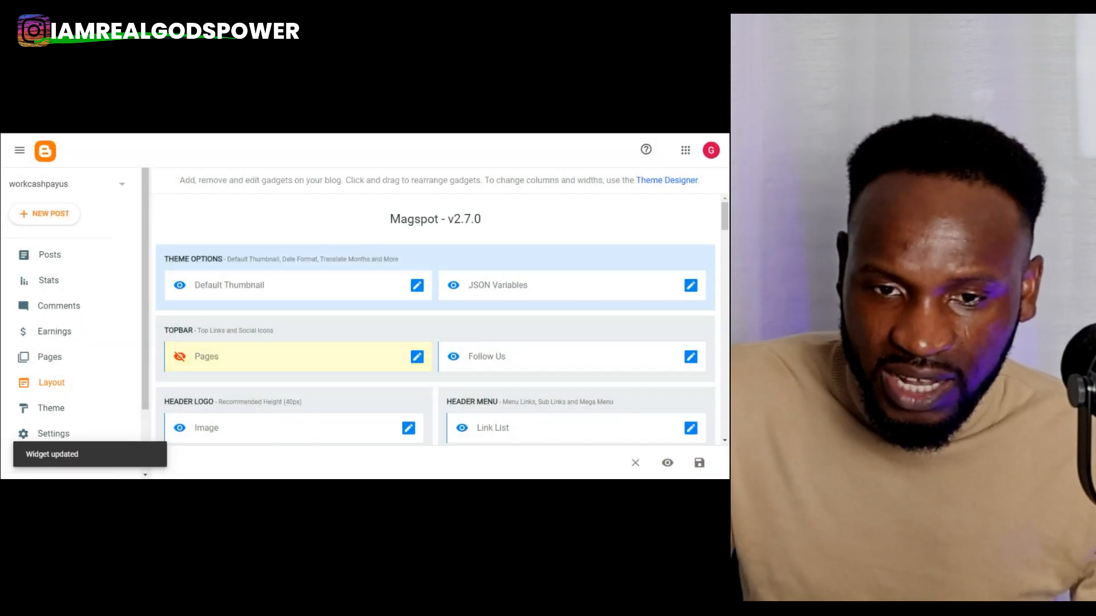
left_click(240, 106)
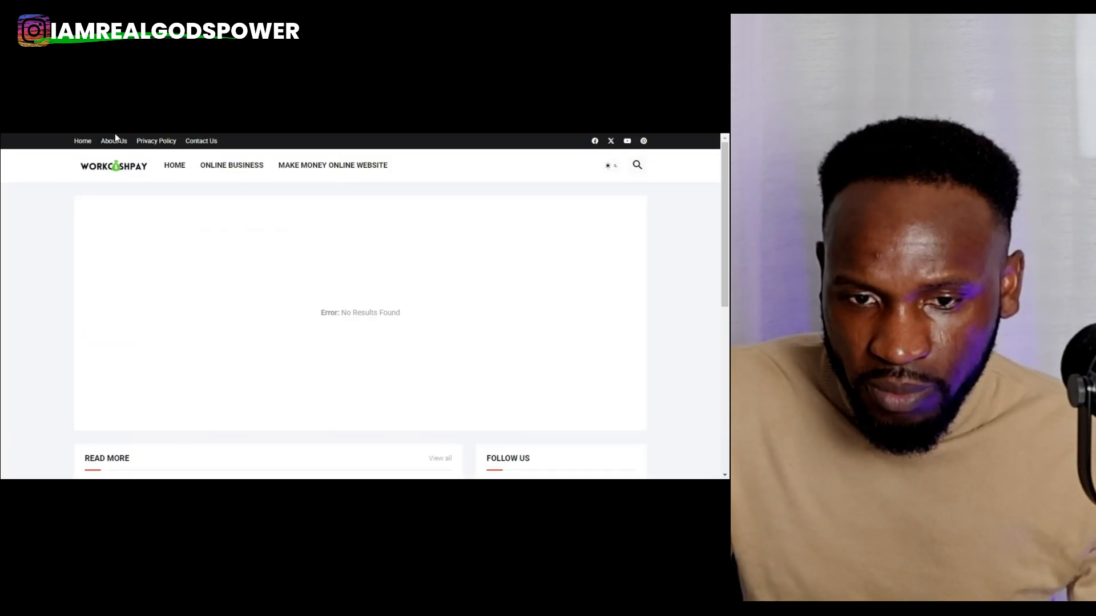
left_click(43, 129)
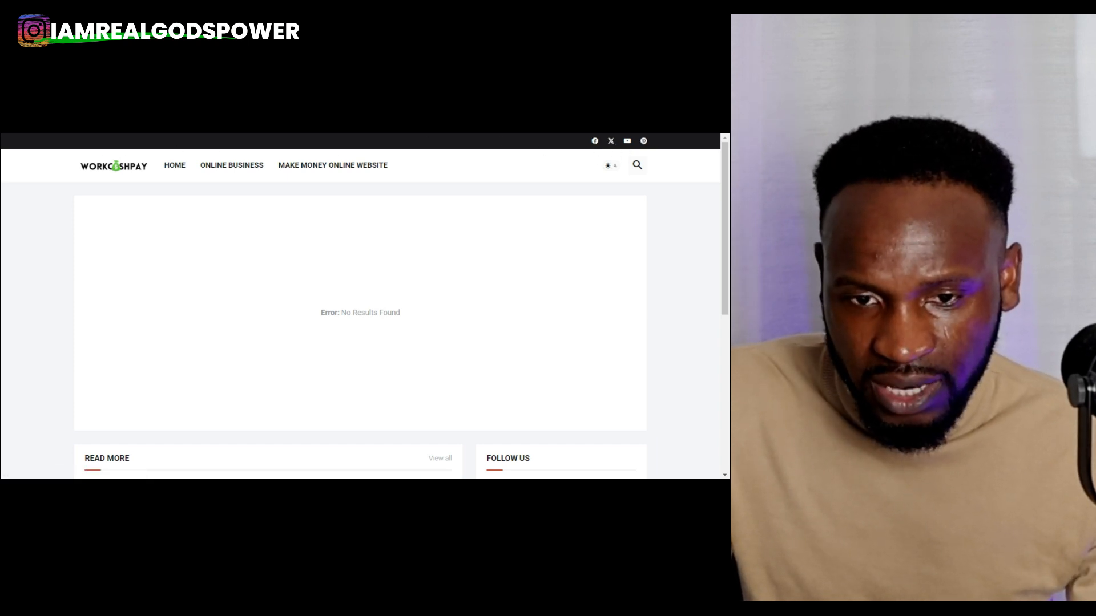
key("ctrl+shift+Tab")
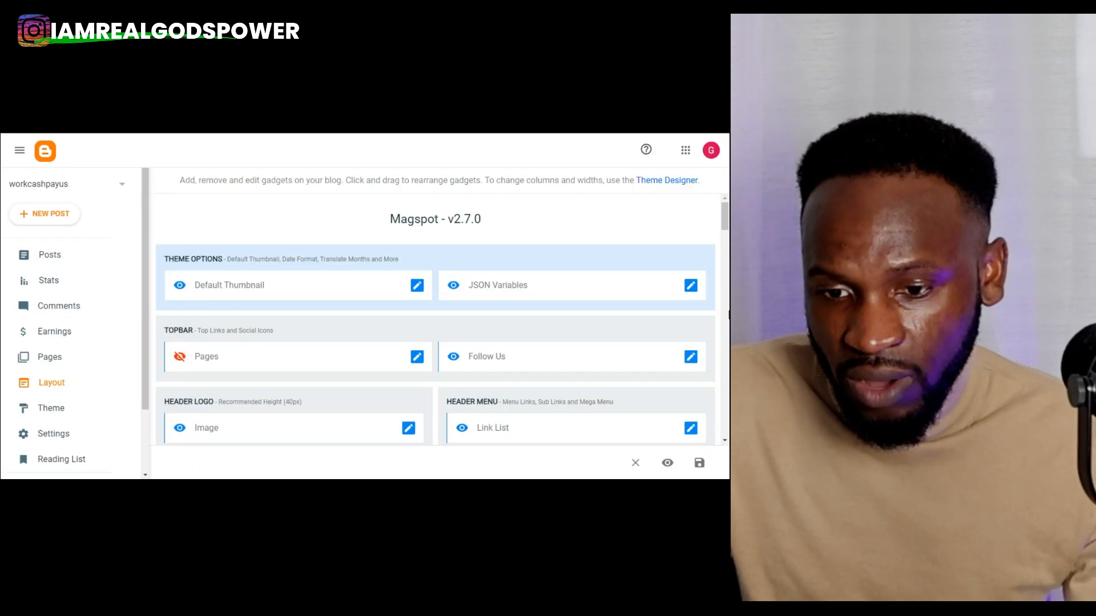
- Locate the Header Ads gadget in the layout and look through the Workcashpay example blog from its footer upward
scroll(582, 310, "down", 2)
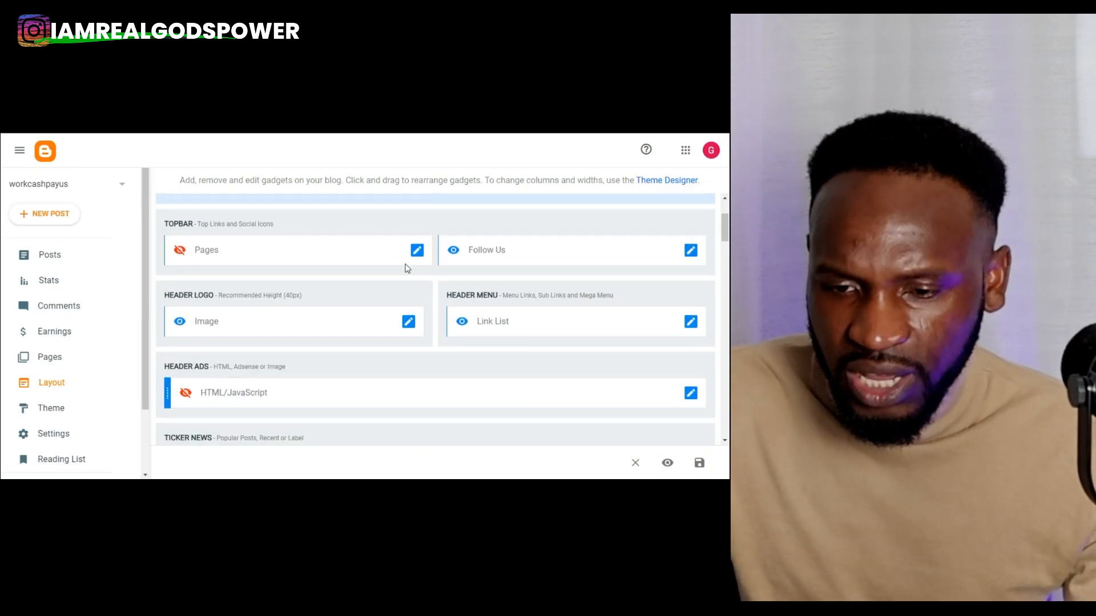
scroll(407, 269, "down", 2)
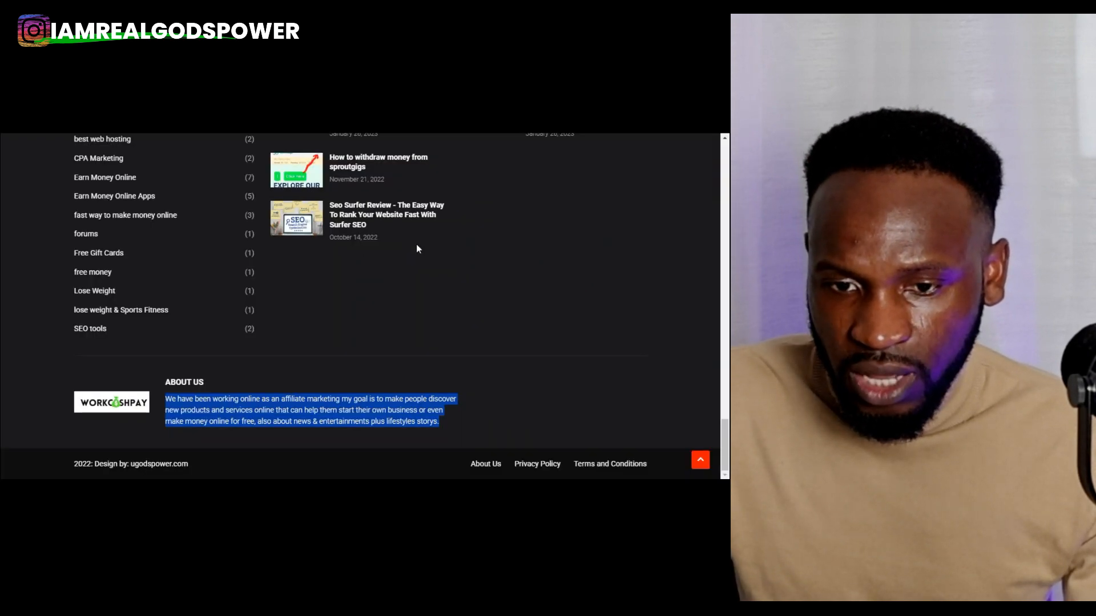
scroll(417, 248, "up", 5)
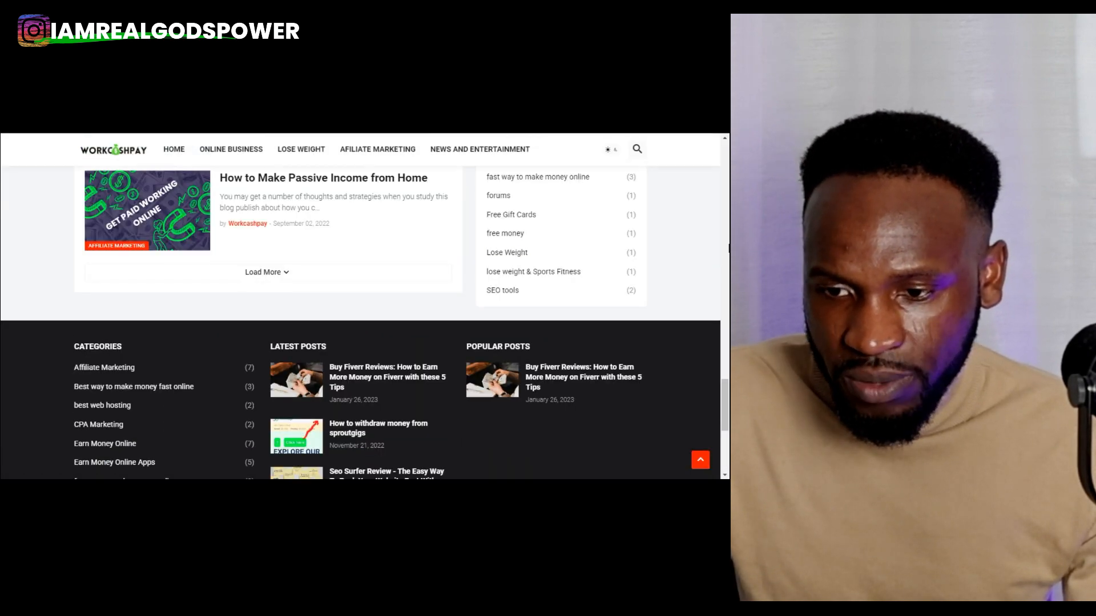
scroll(115, 252, "up", 10)
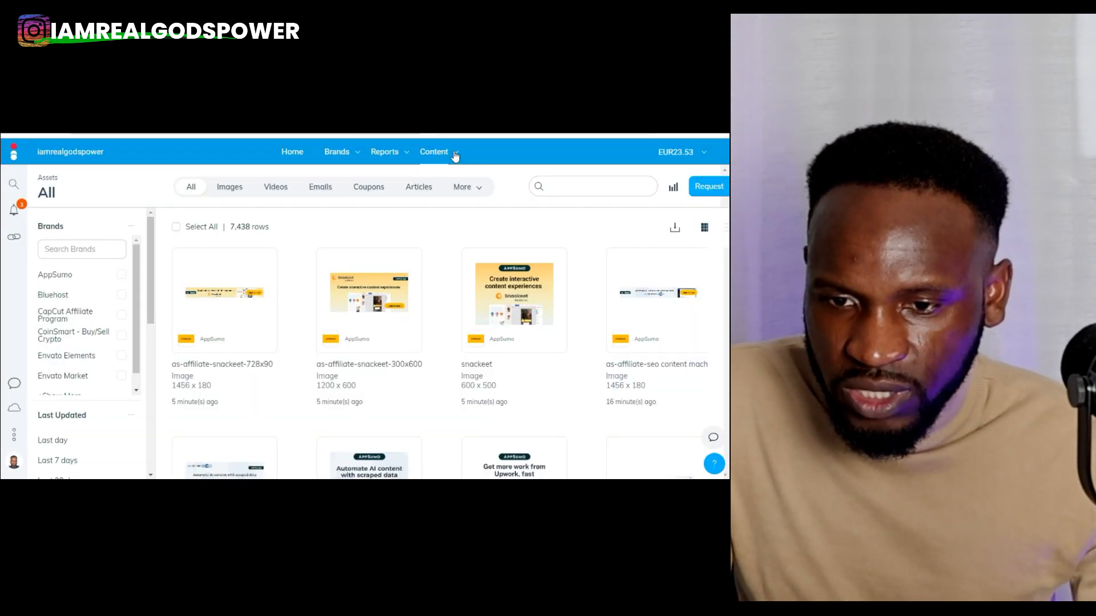
- Switch to the impact.com assets and display the HTML ad code for the as-affiliate-Snackeet-728x90 banner
left_click(461, 153)
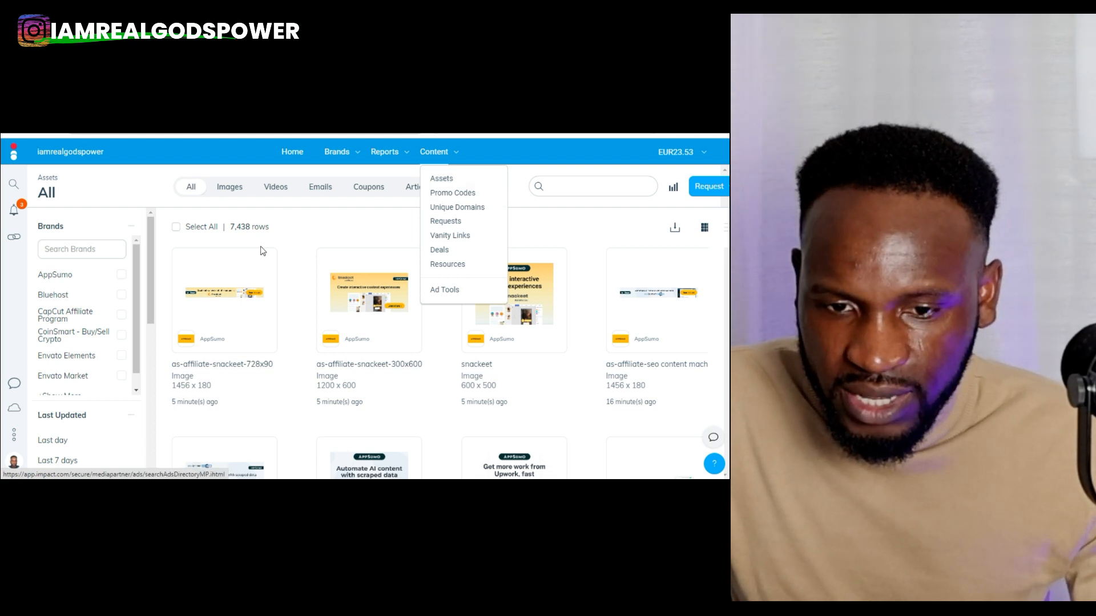
left_click(247, 298)
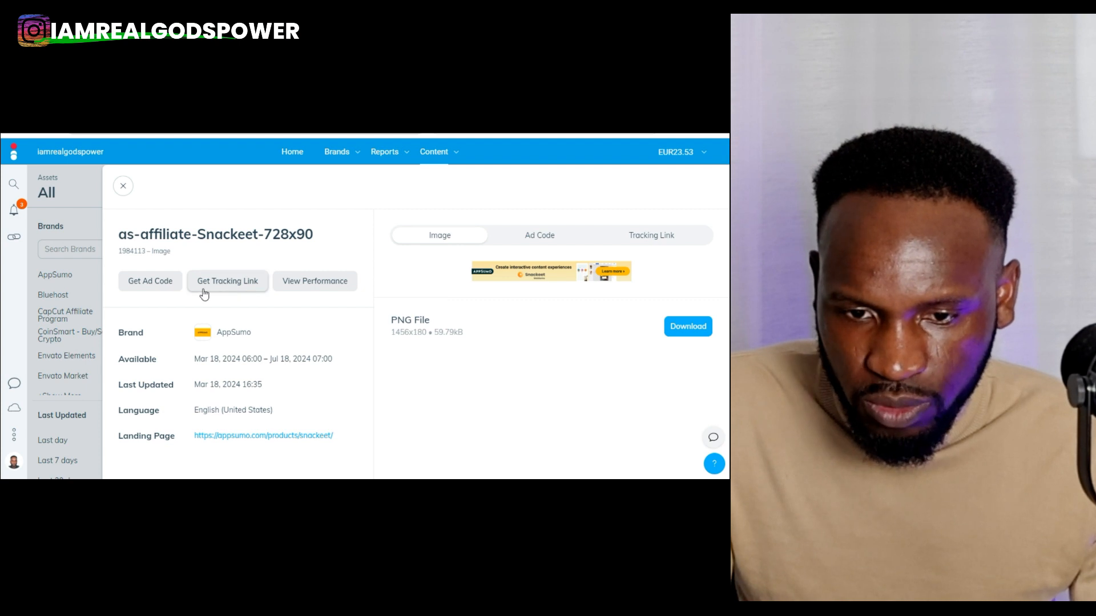
left_click(164, 290)
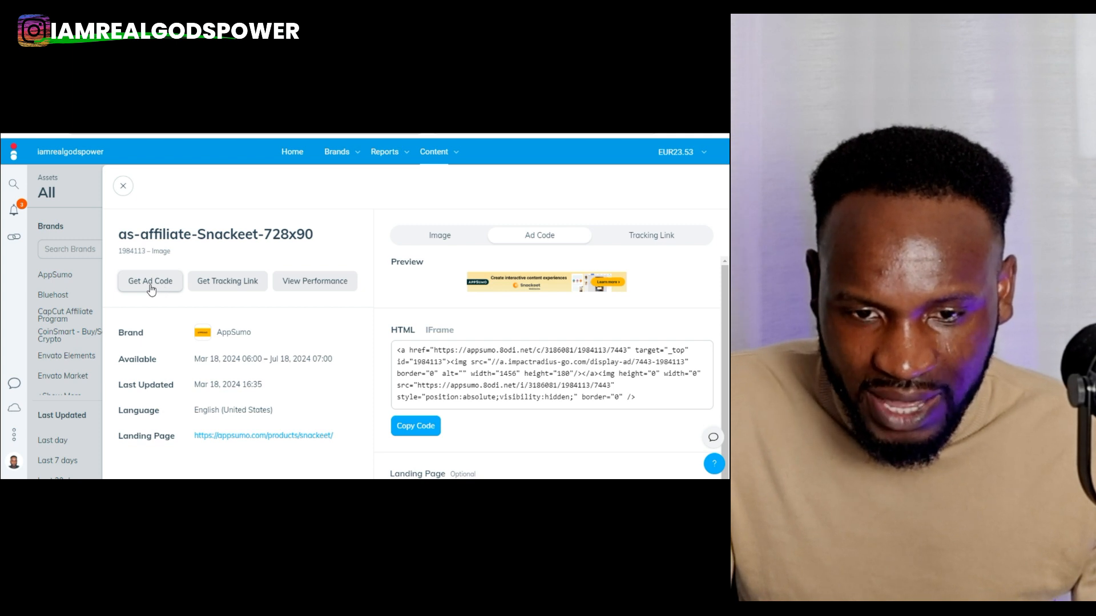
- Copy the complete HTML ad code of the as-affiliate-Snackeet-728x90 banner
left_click_drag(638, 397, 377, 341)
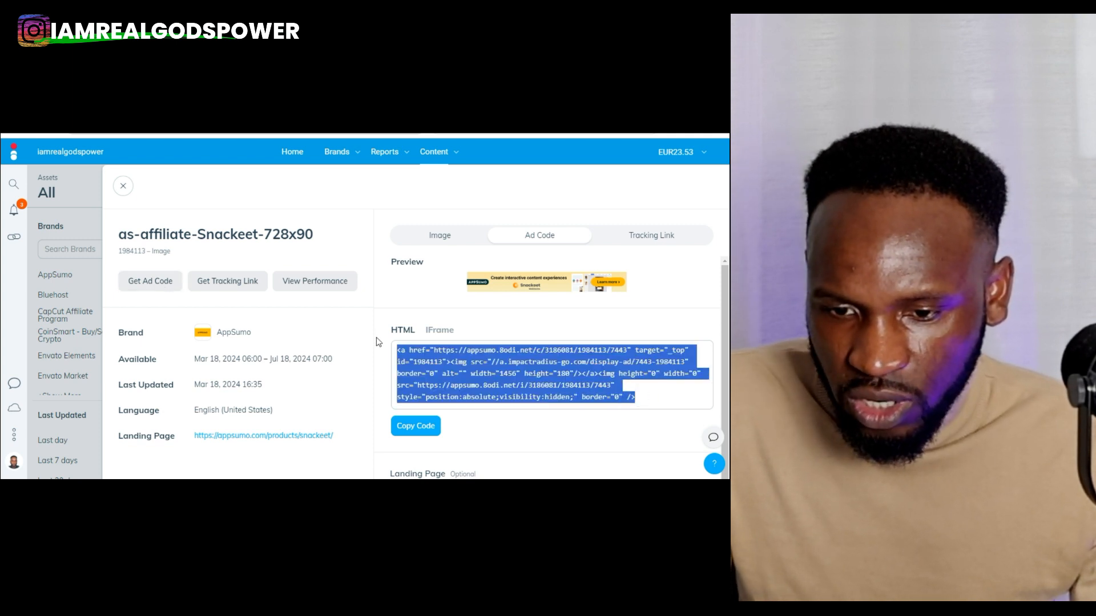
right_click(540, 374)
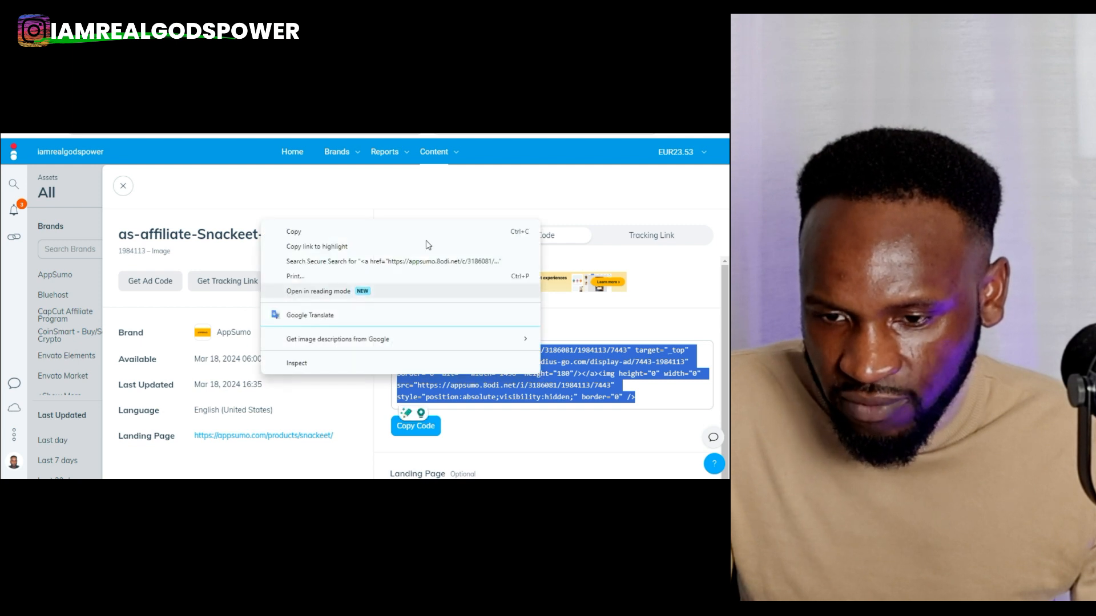
left_click(294, 234)
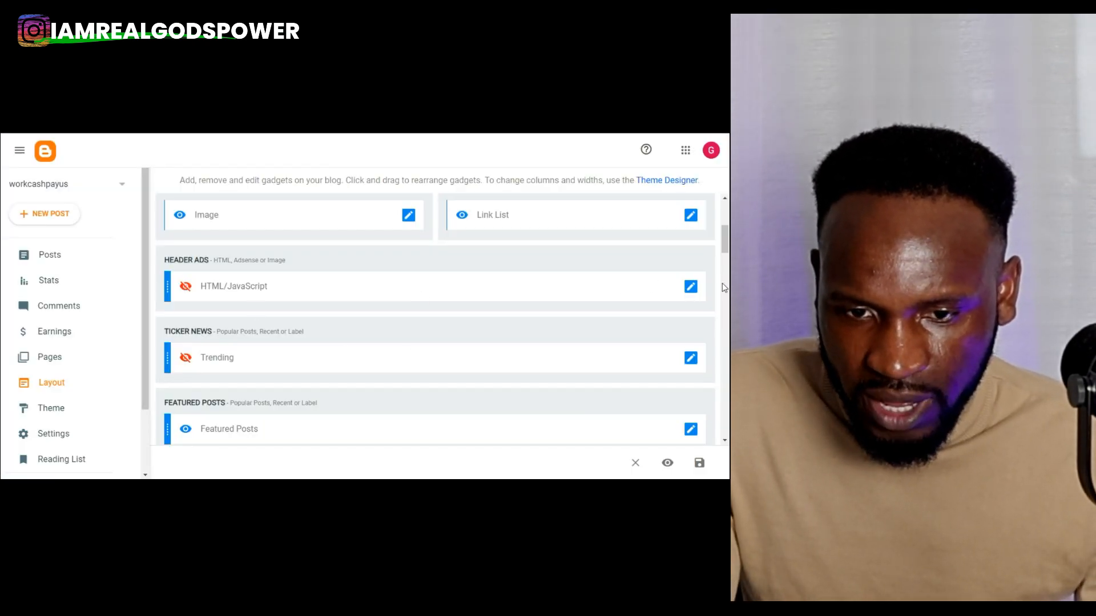
- Replace the Header Ads HTML/JavaScript gadget's content in the Blogger layout with the copied banner code and save the gadget
left_click(691, 287)
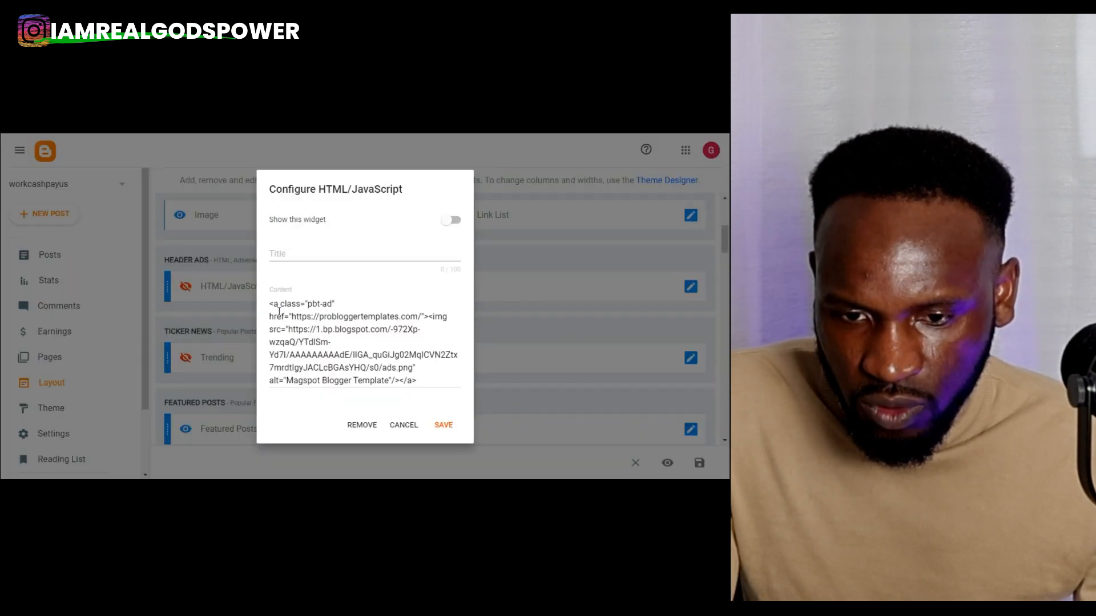
left_click_drag(272, 304, 438, 392)
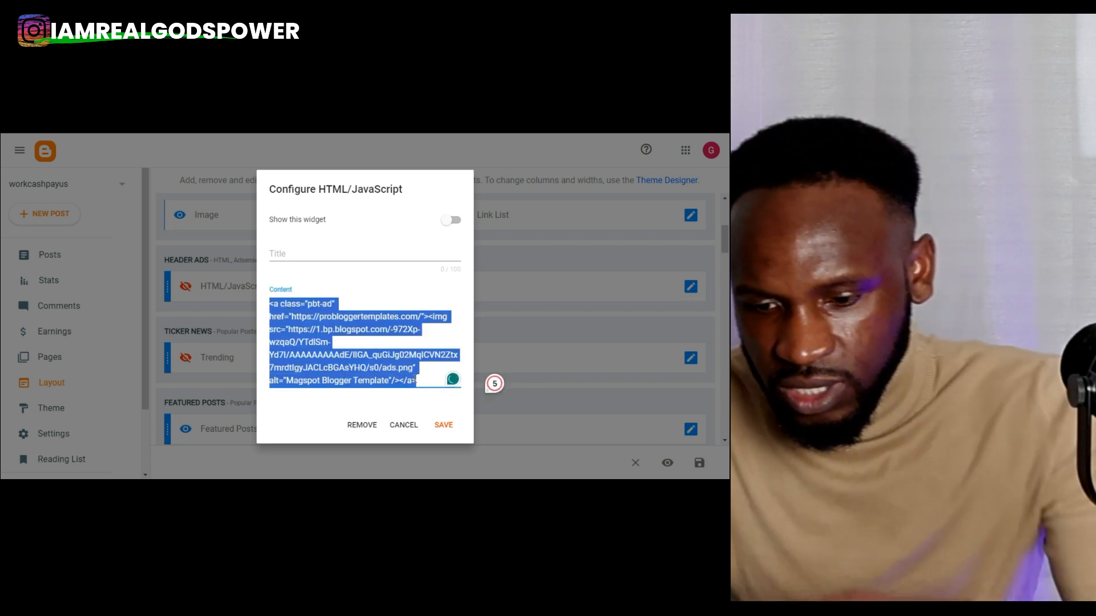
key("BackSpace")
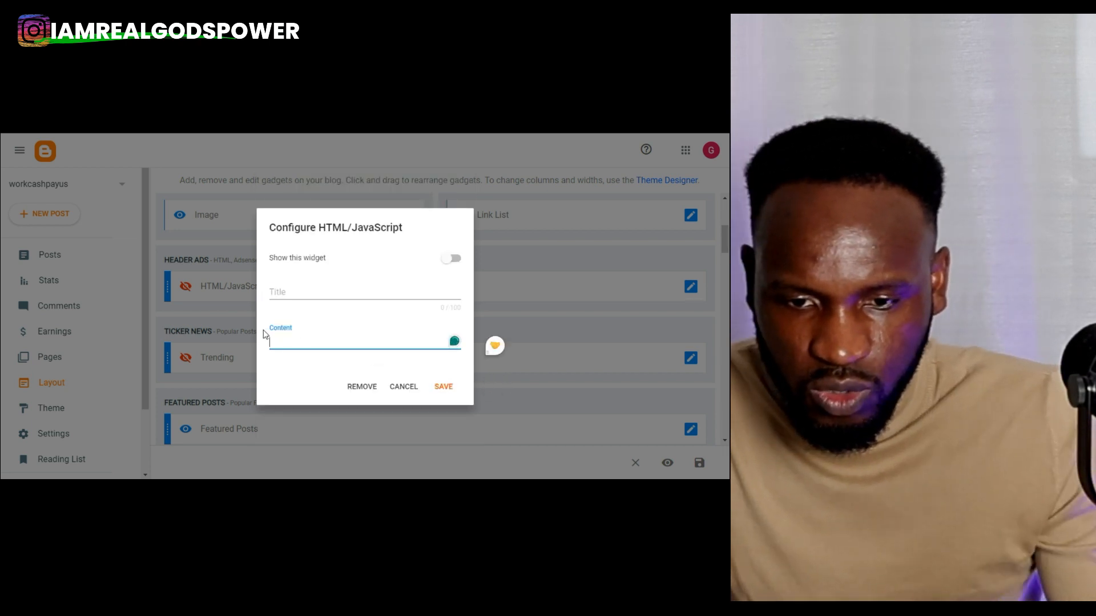
right_click(283, 341)
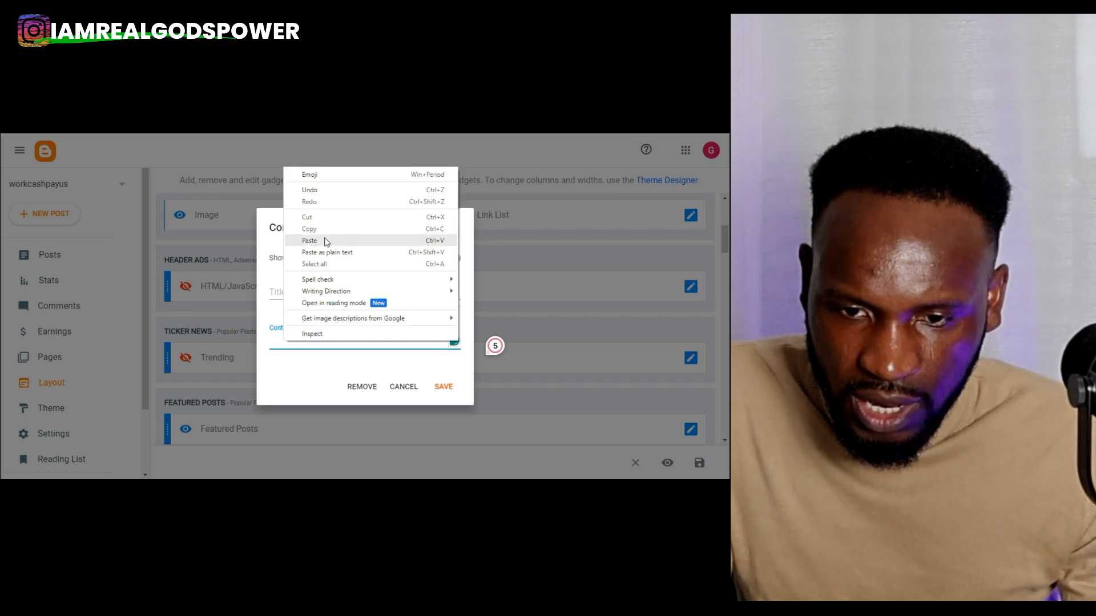
left_click(326, 241)
left_click(447, 436)
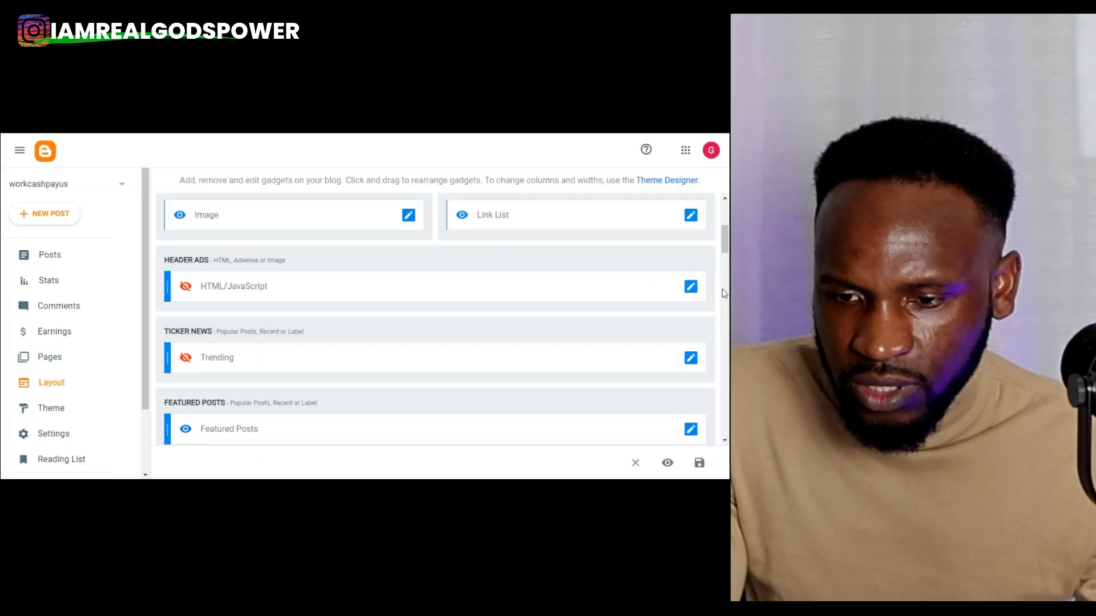
- Enable Show this widget for the Header Ads HTML/JavaScript gadget and save it
left_click(692, 287)
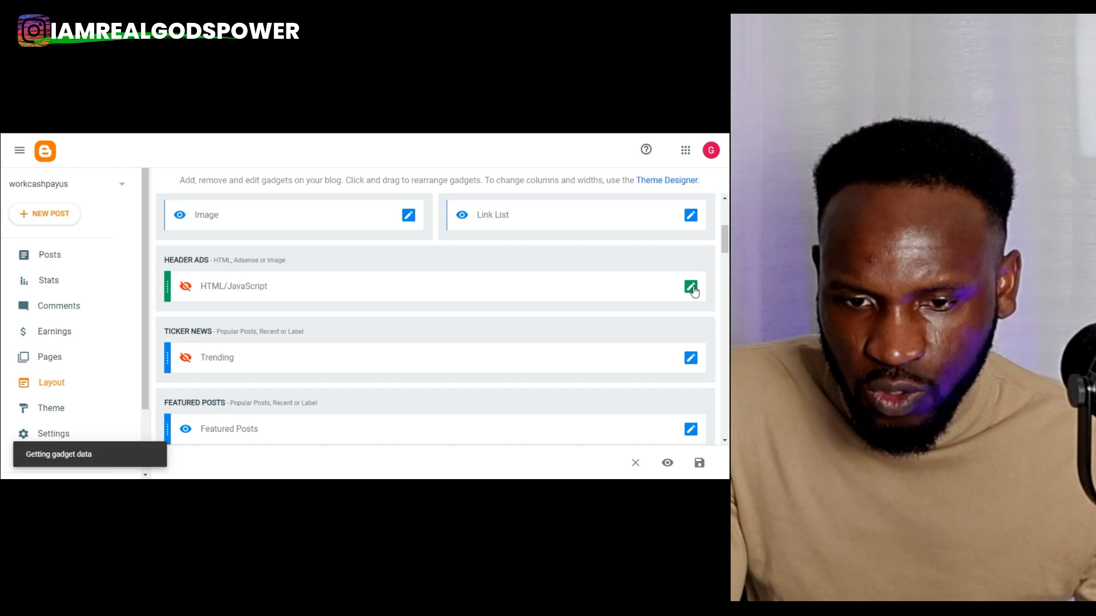
left_click(440, 210)
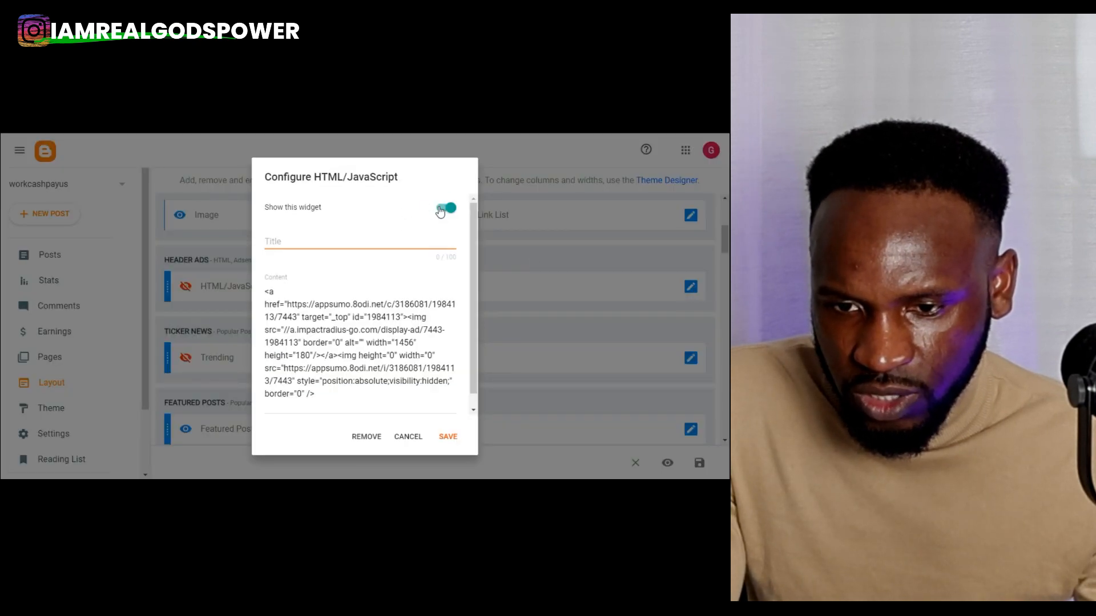
left_click(449, 437)
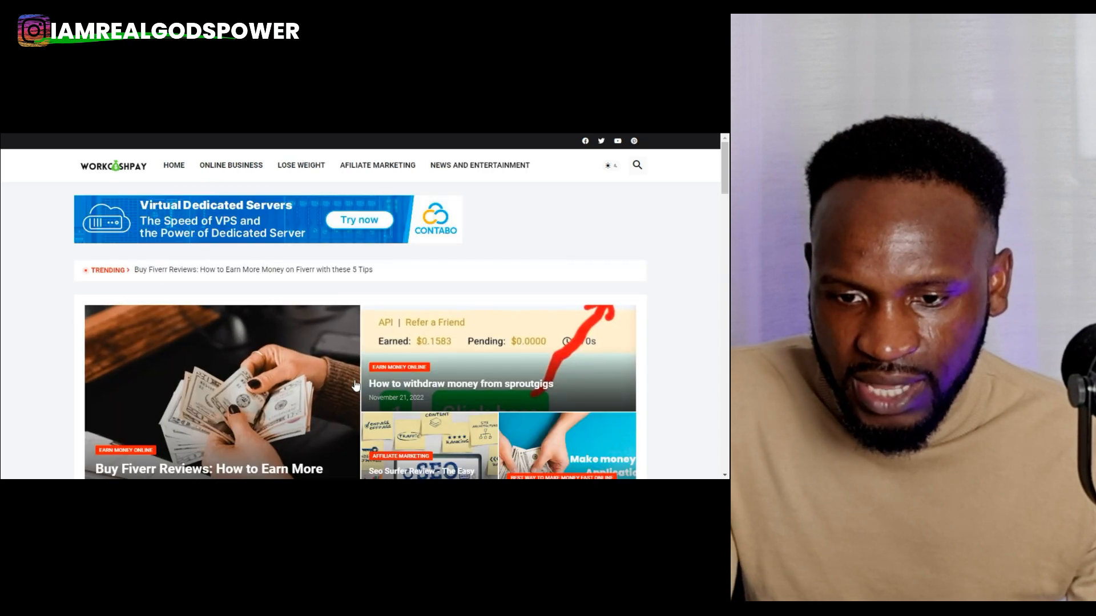
- Open the Buy Fiverr Reviews post on the Workcashpay blog and copy its text from the introduction to just before "Vitaul assistant on fiverr"
scroll(374, 361, "down", 2)
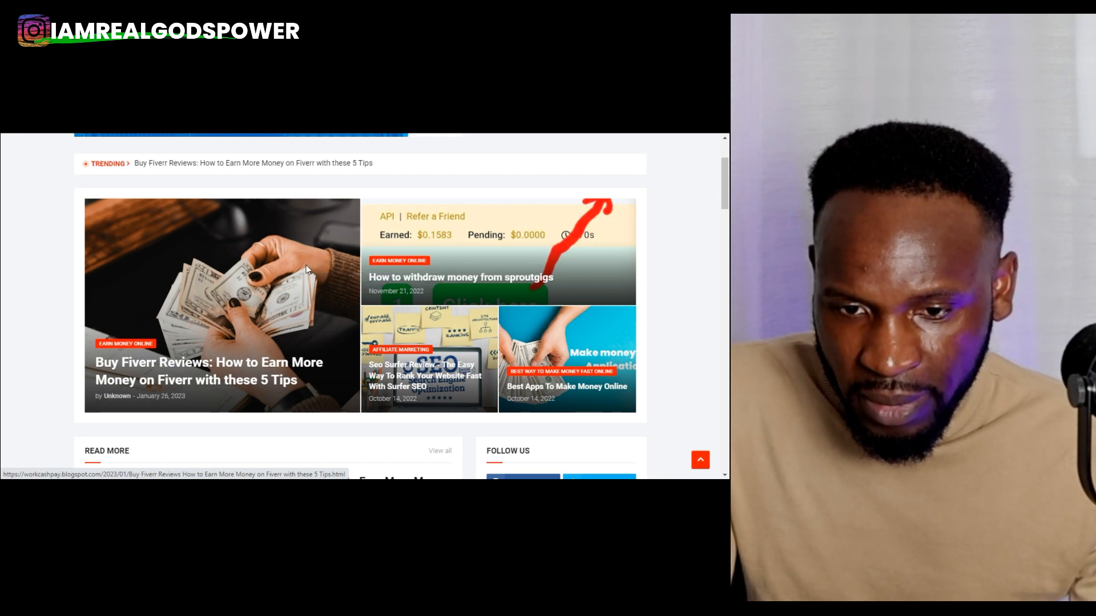
left_click(306, 265)
scroll(306, 268, "down", 4)
scroll(141, 388, "down", 3)
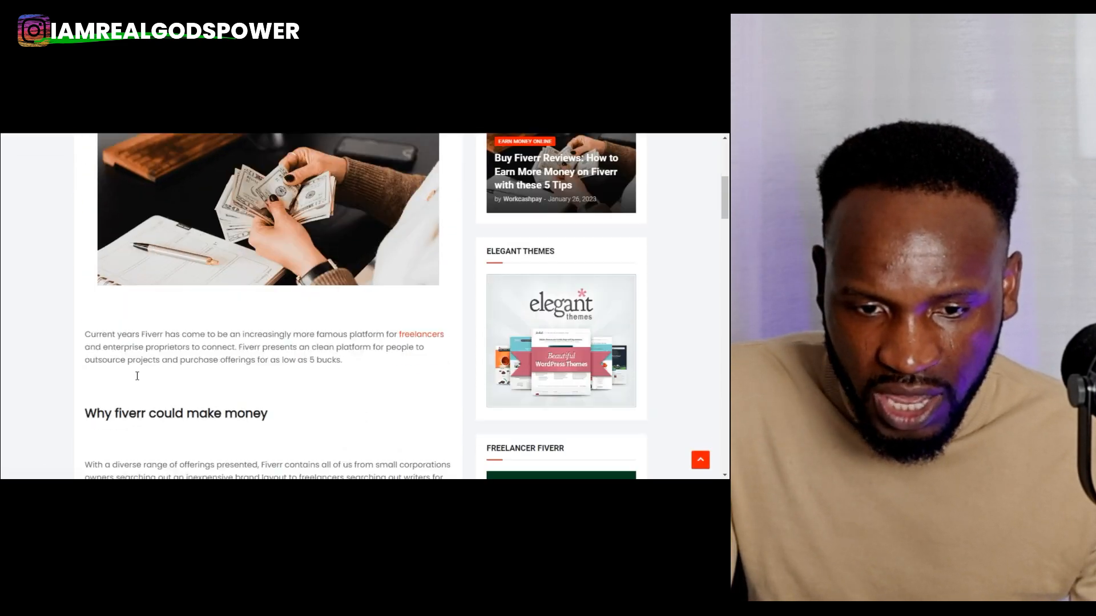
left_click_drag(85, 294, 353, 415)
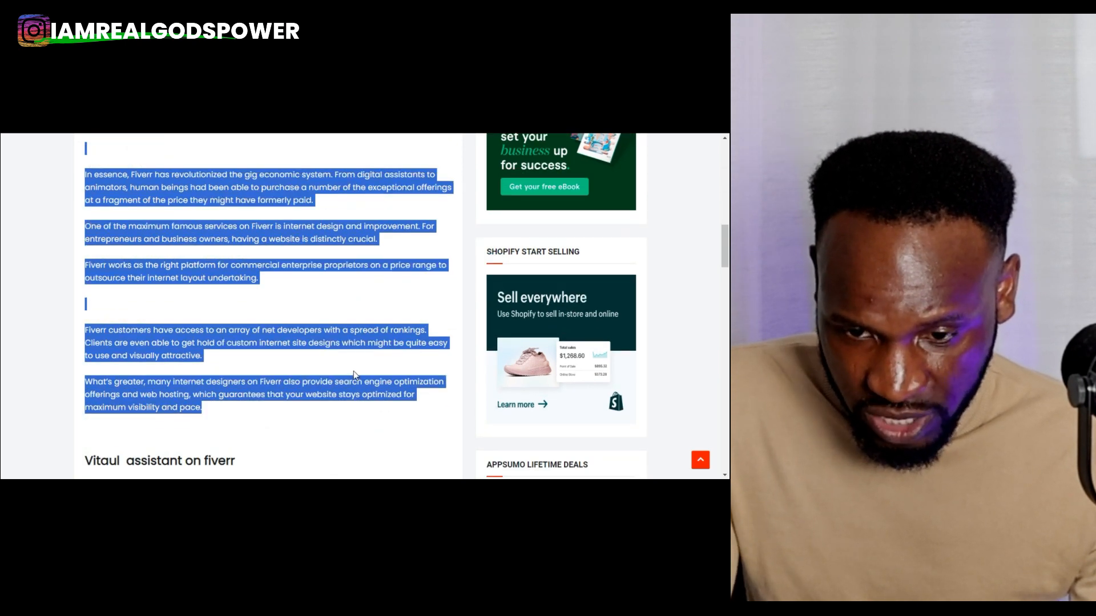
right_click(360, 330)
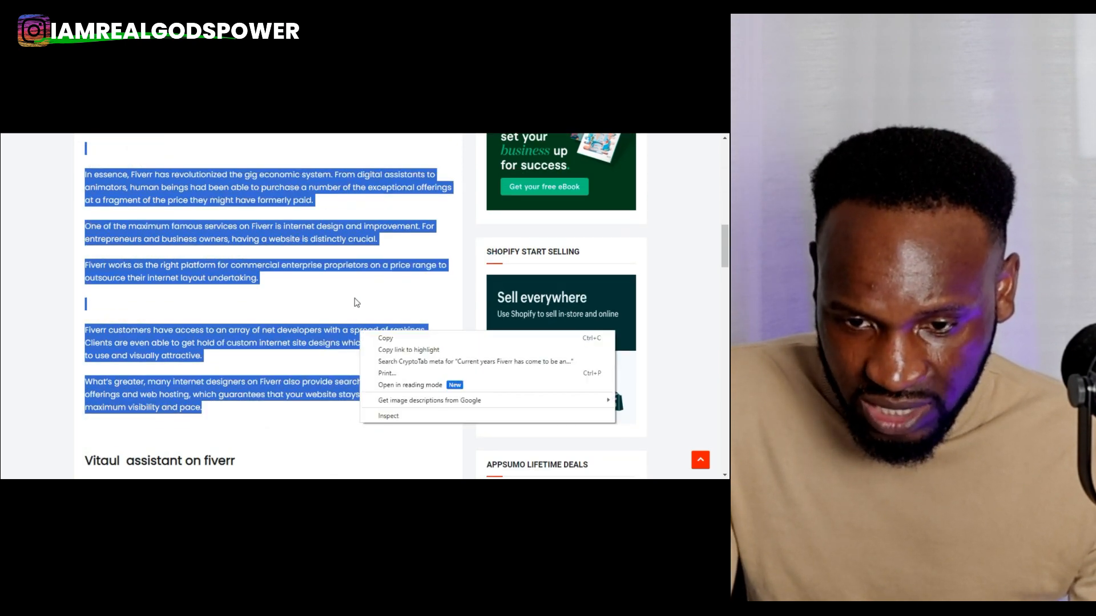
left_click(386, 339)
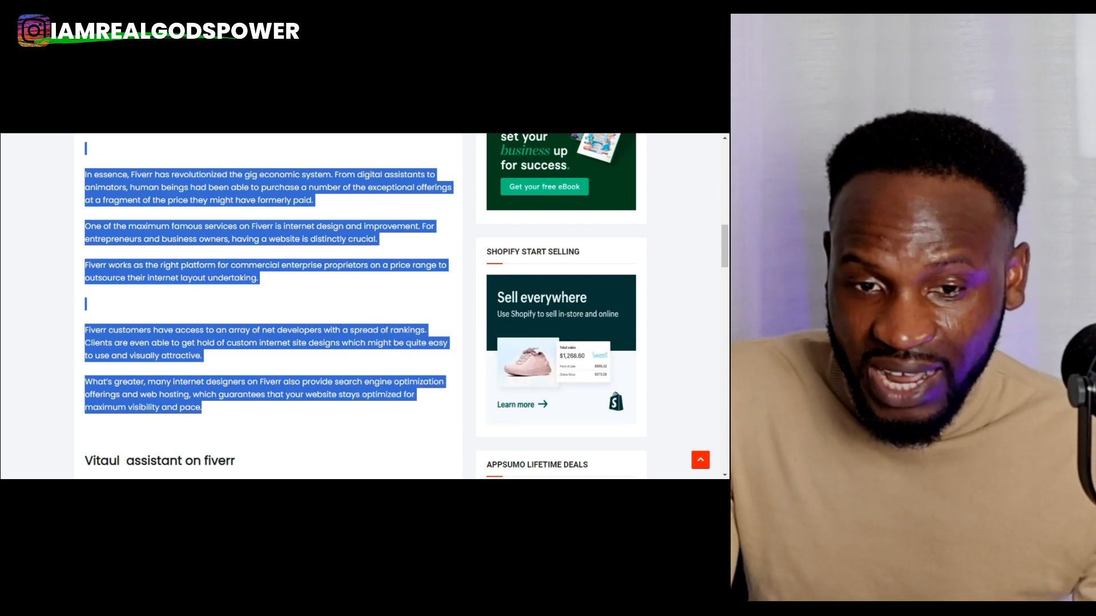
- Create a new post on the workcashpayus blog and paste the copied Fiverr article text into its body
left_click(130, 104)
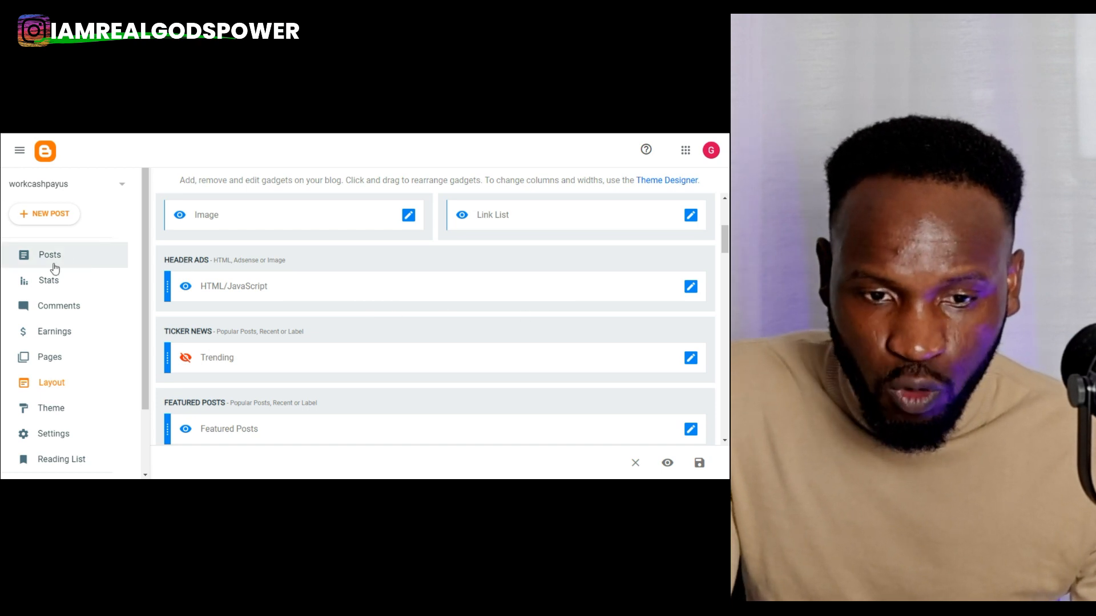
left_click(68, 254)
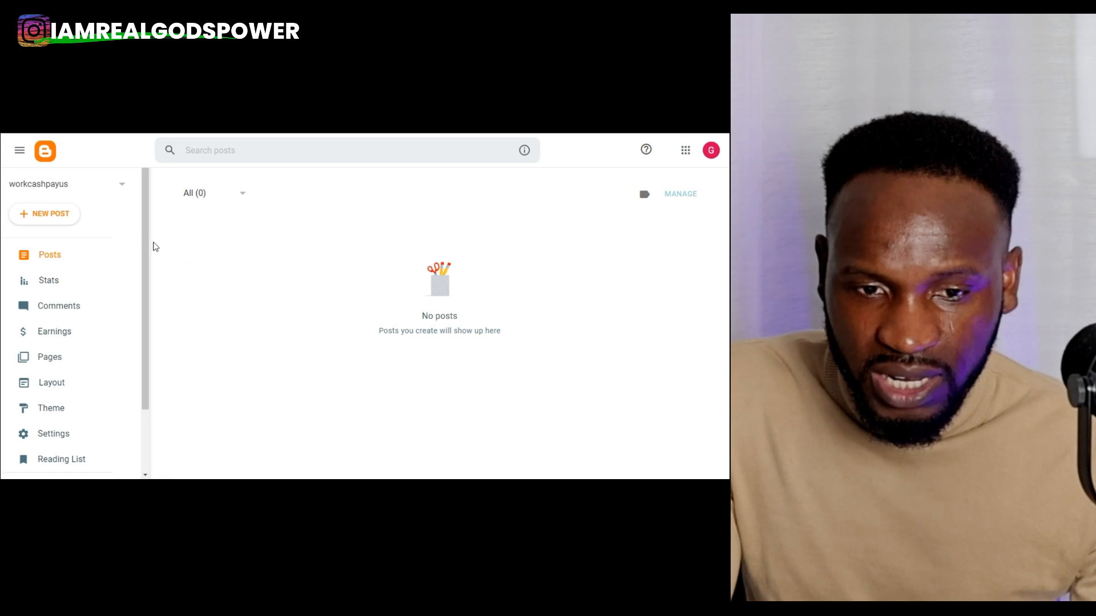
left_click(50, 216)
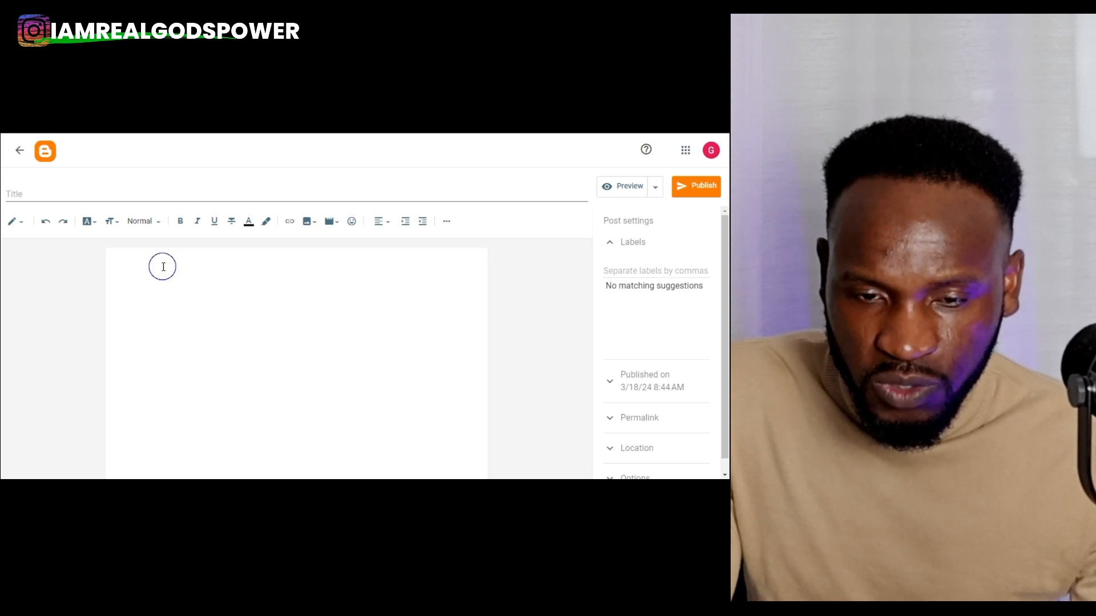
left_click(164, 267)
right_click(163, 267)
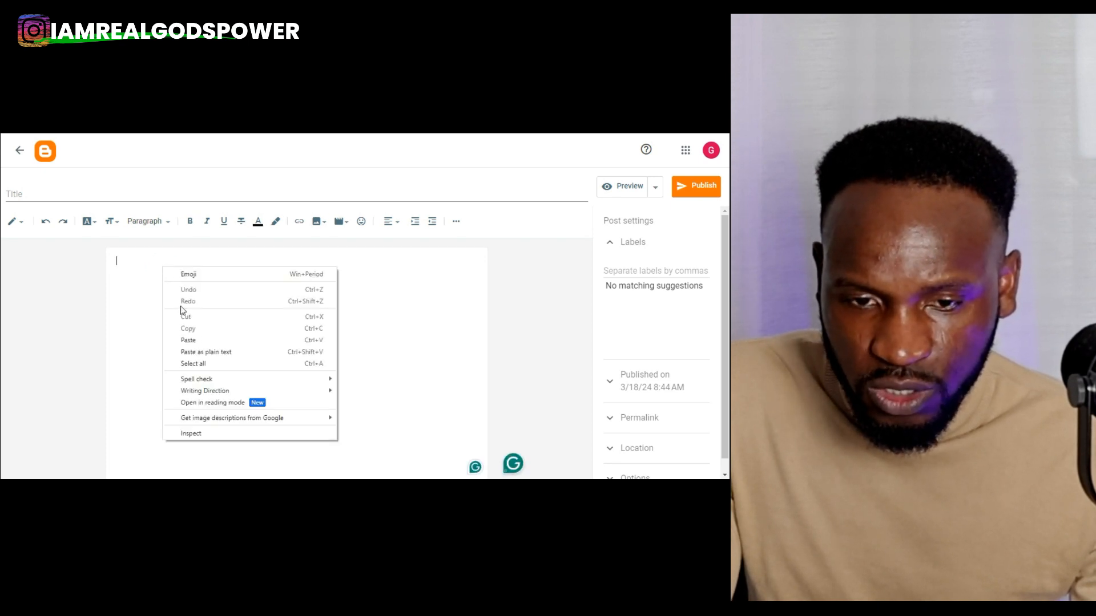
left_click(193, 341)
left_click_drag(478, 365, 501, 249)
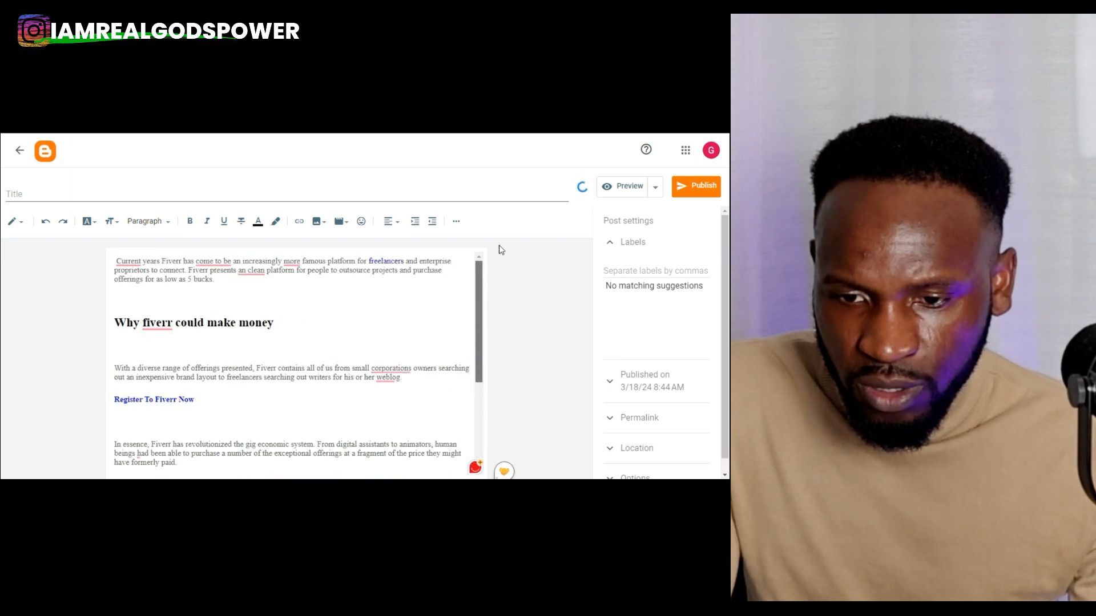
- Select the whole post body and add the Poppins font to the editor's available fonts
left_click(117, 261)
left_click(117, 261)
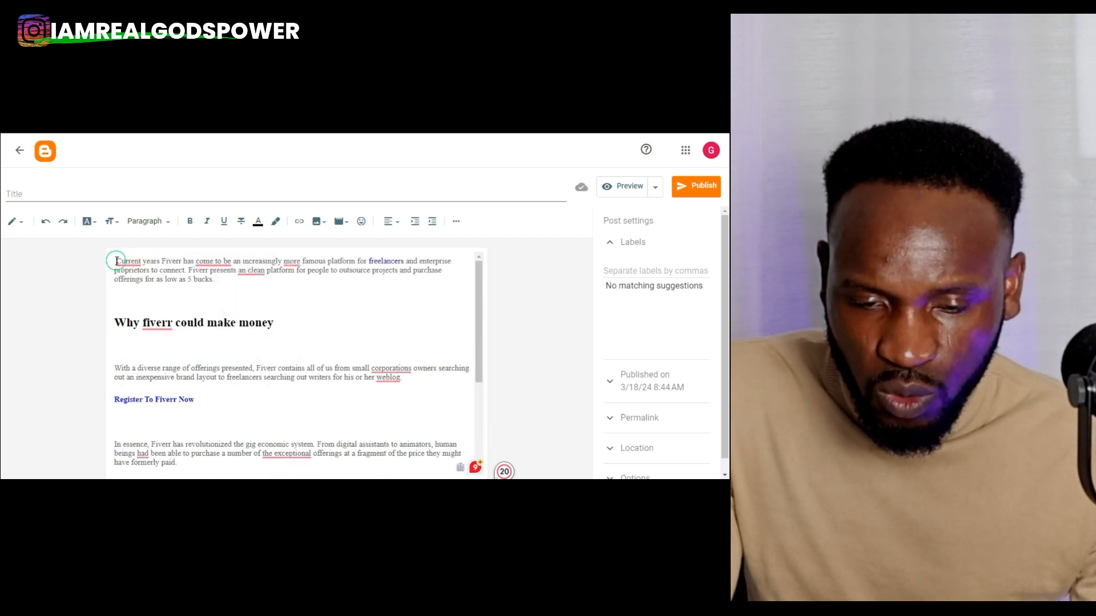
right_click(116, 262)
left_click(170, 359)
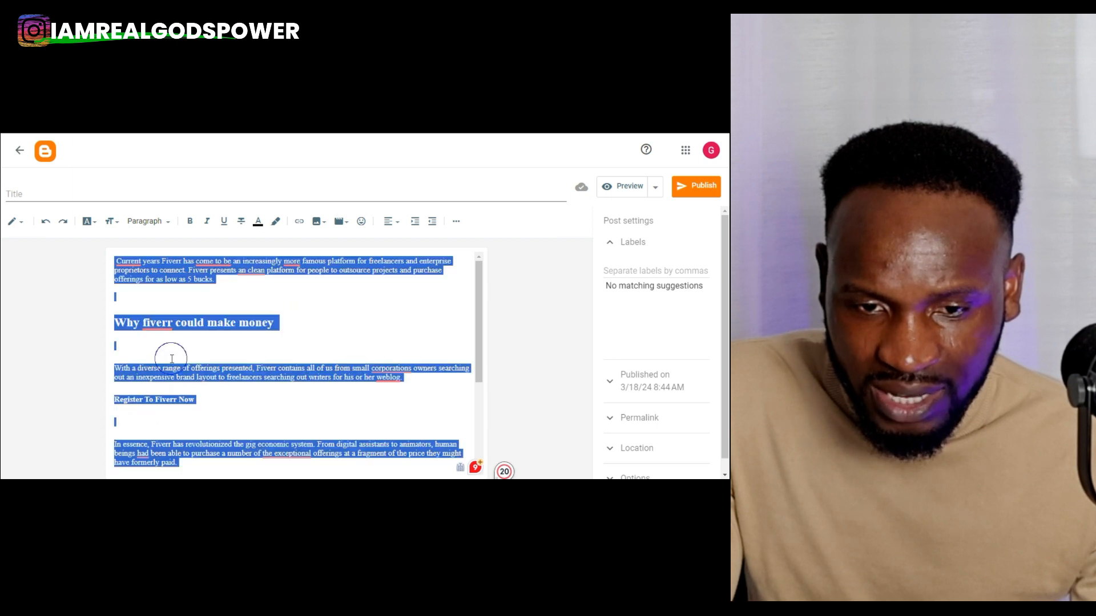
left_click(93, 222)
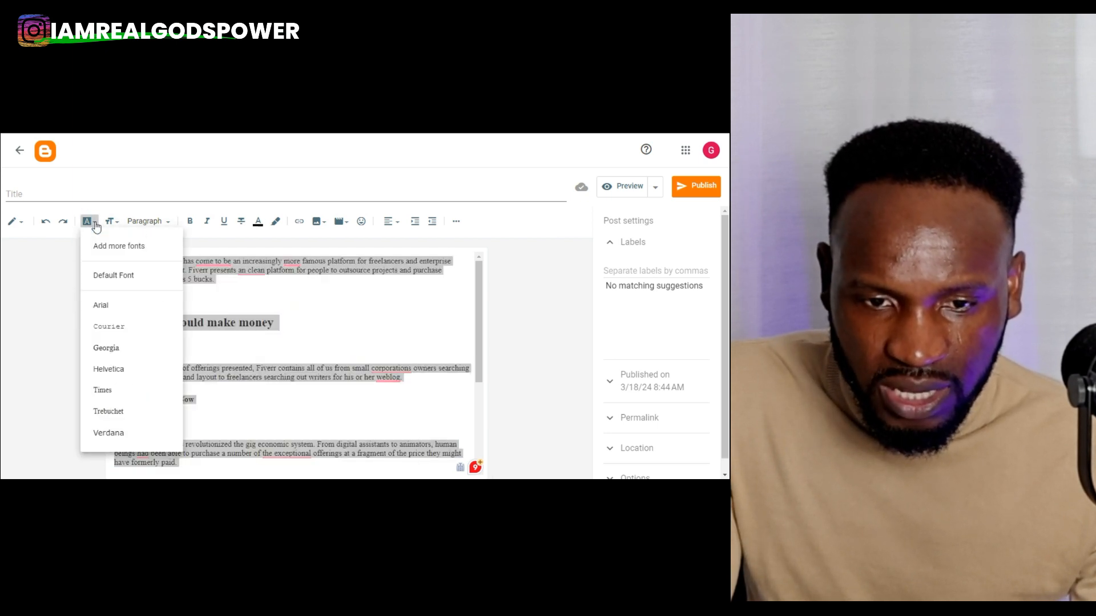
left_click(120, 250)
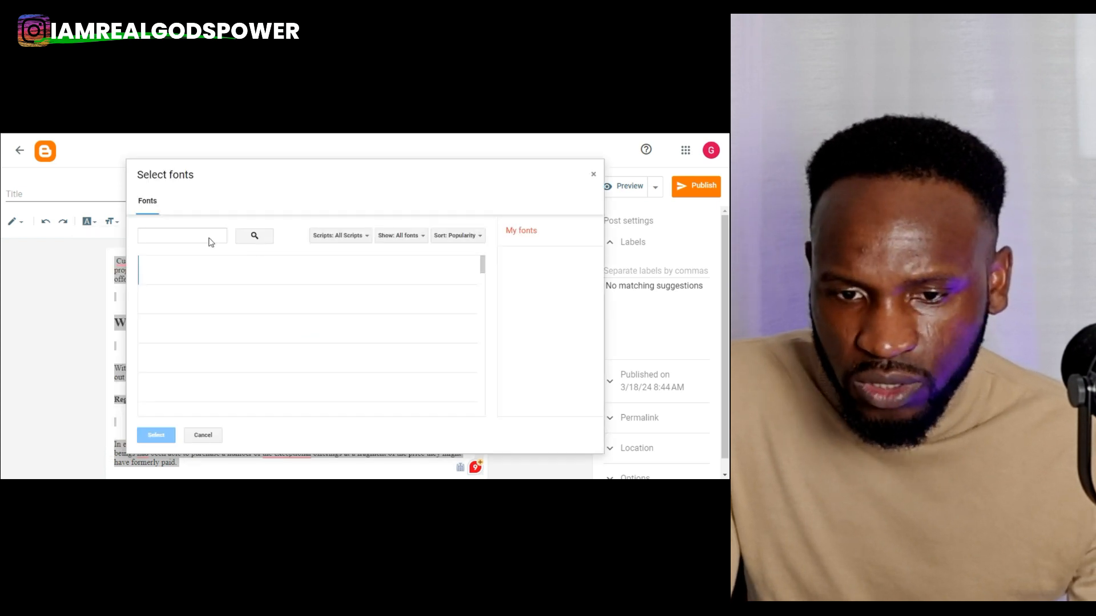
left_click(164, 236)
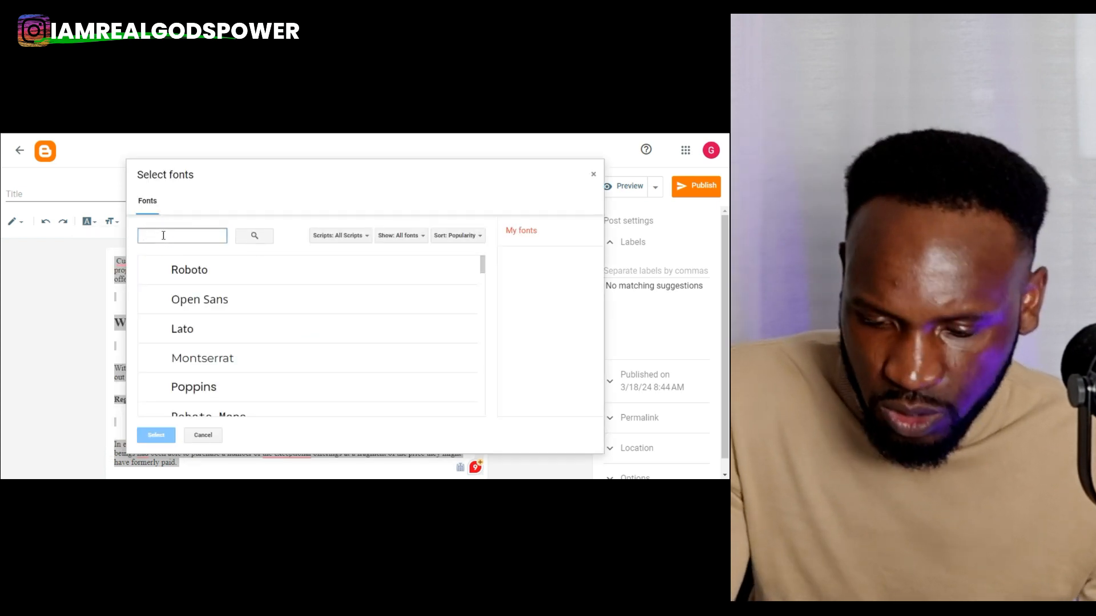
type("popp")
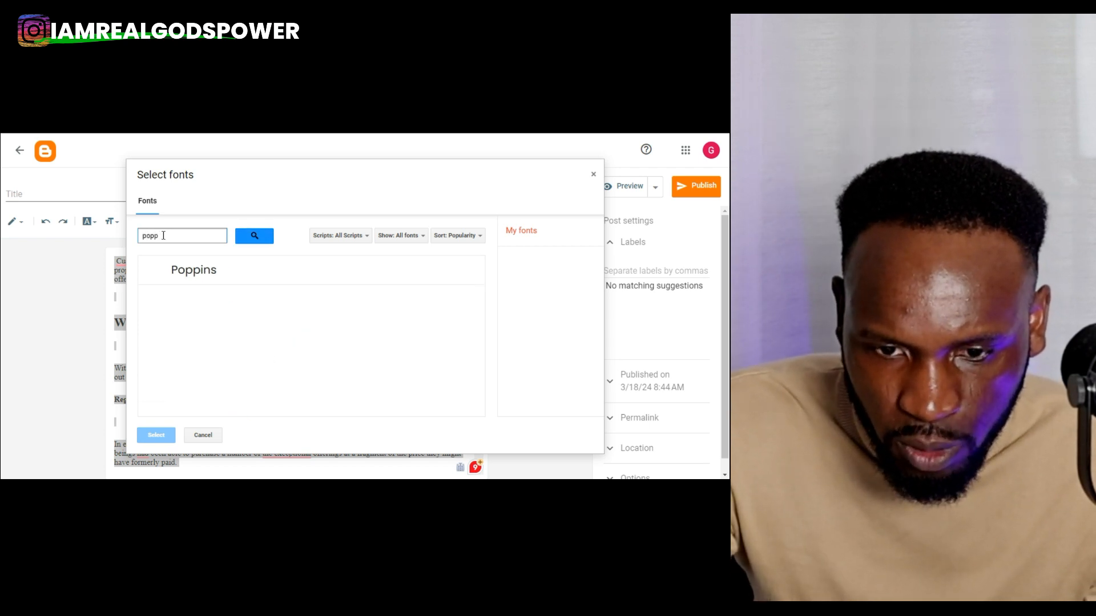
left_click(210, 272)
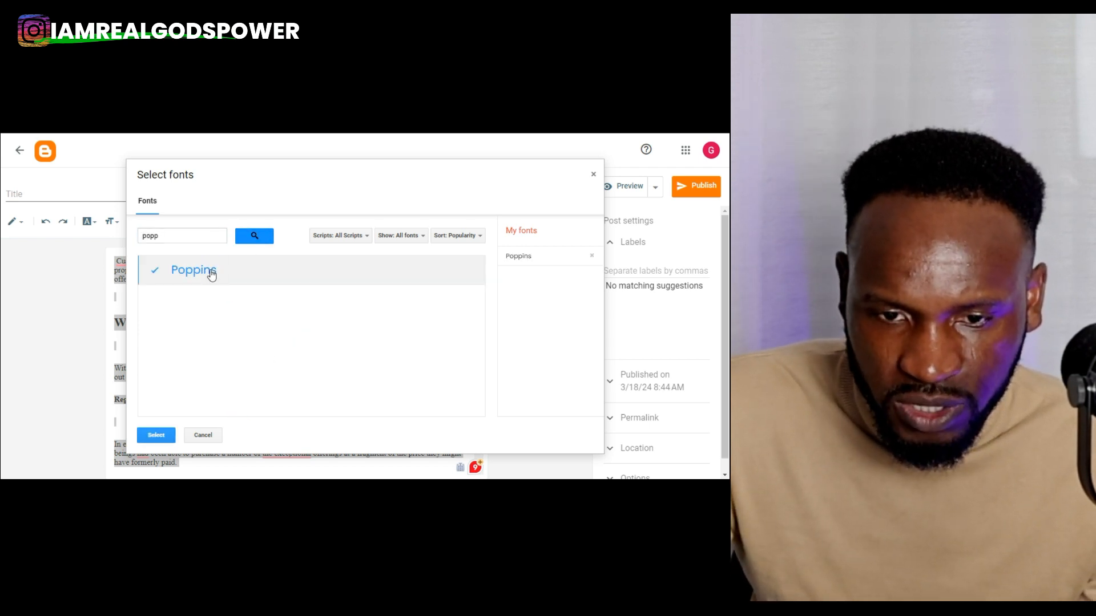
left_click(156, 435)
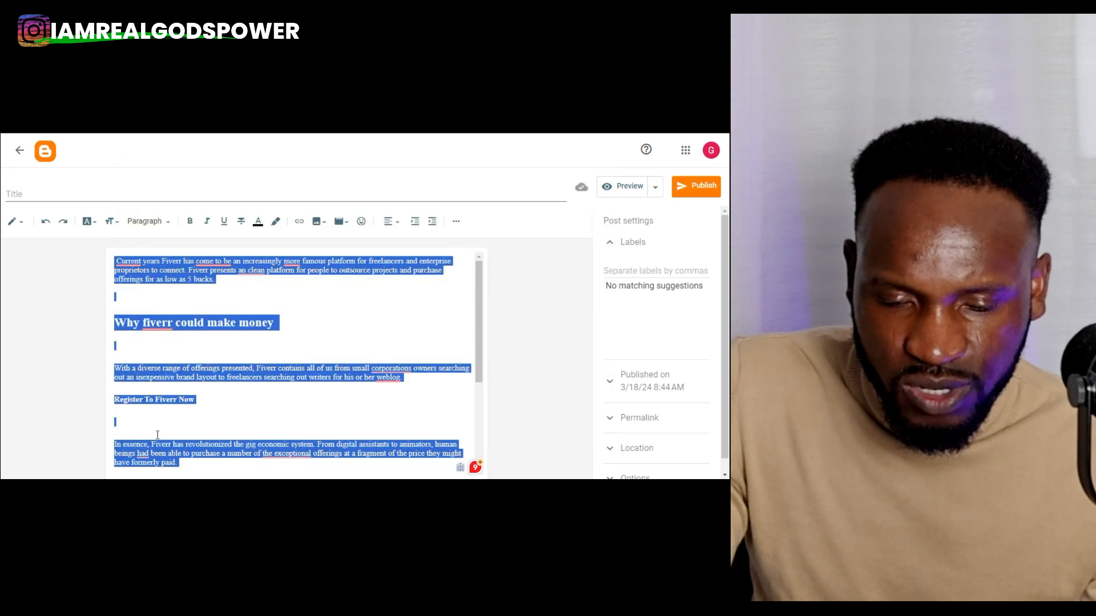
- Apply the Poppins font to the selected post text and look over the formatted article
left_click(91, 221)
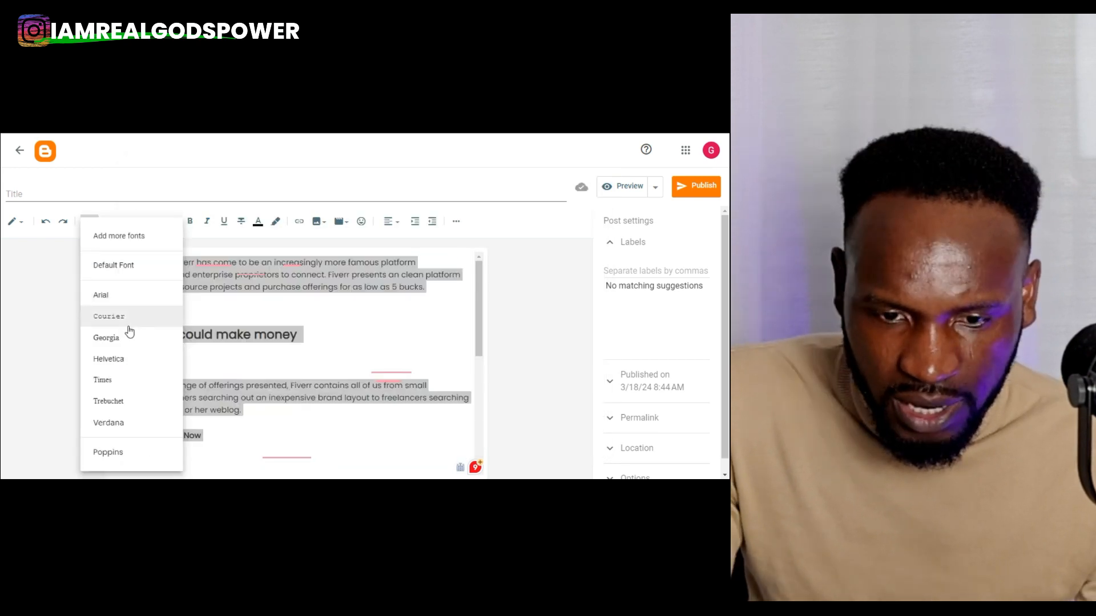
left_click(130, 455)
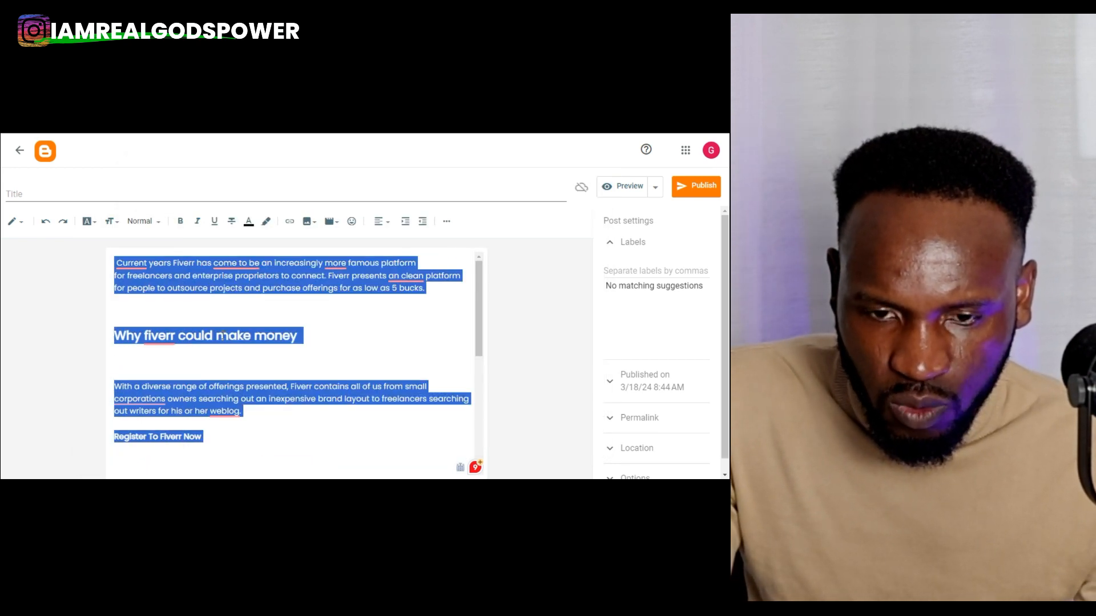
left_click(202, 301)
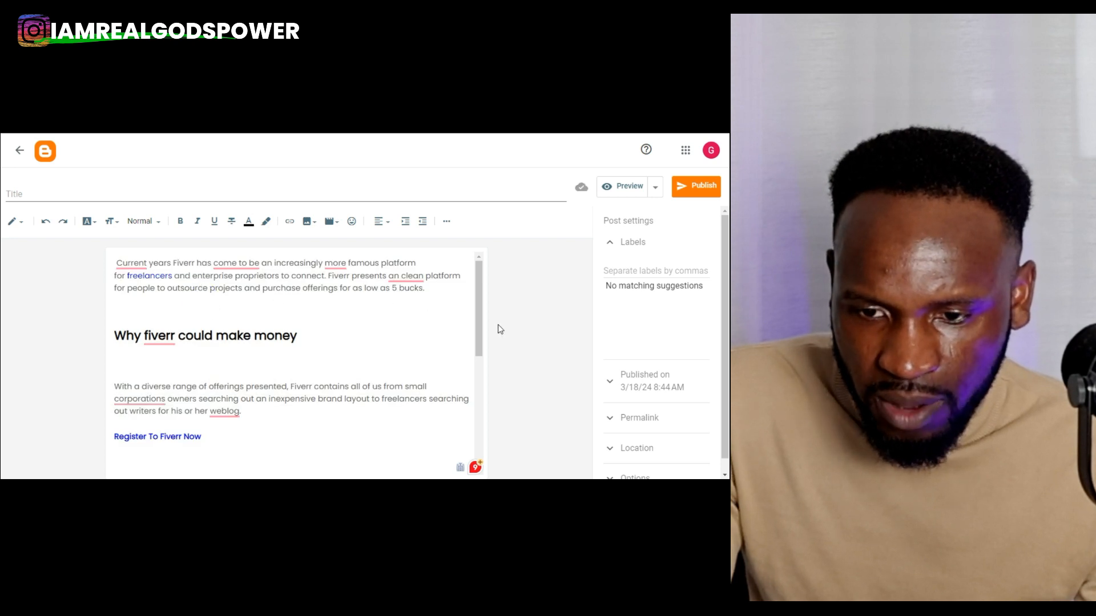
left_click_drag(479, 311, 531, 252)
- Title the post "Best Hosting Platform Bluehost", accepting the capitalization correction for Bluehost
left_click(117, 191)
key("ctrl+v")
mouse_move(98, 193)
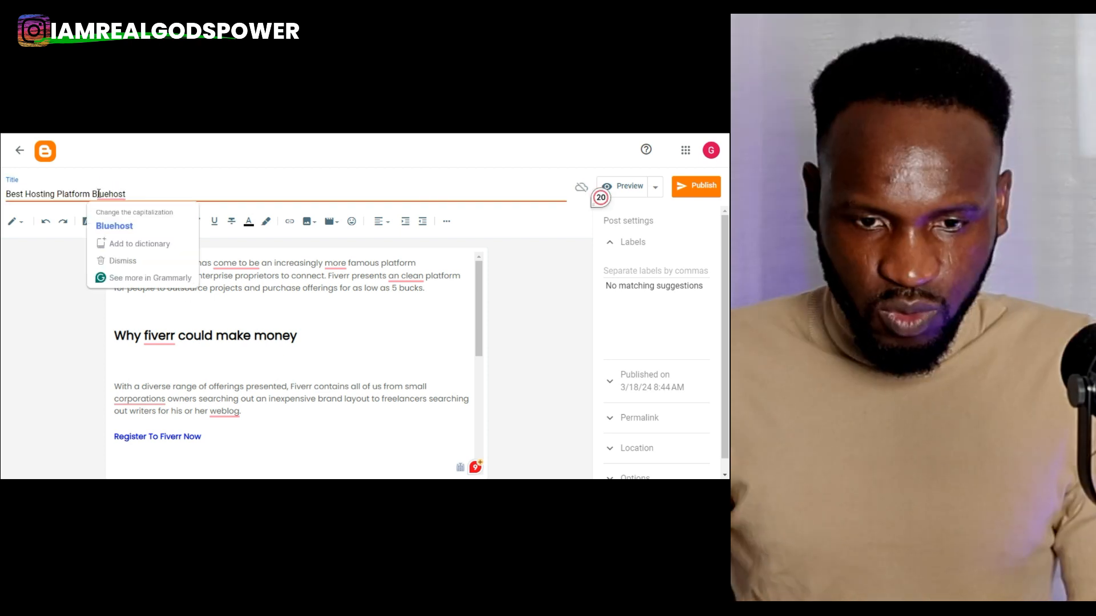
left_click(116, 226)
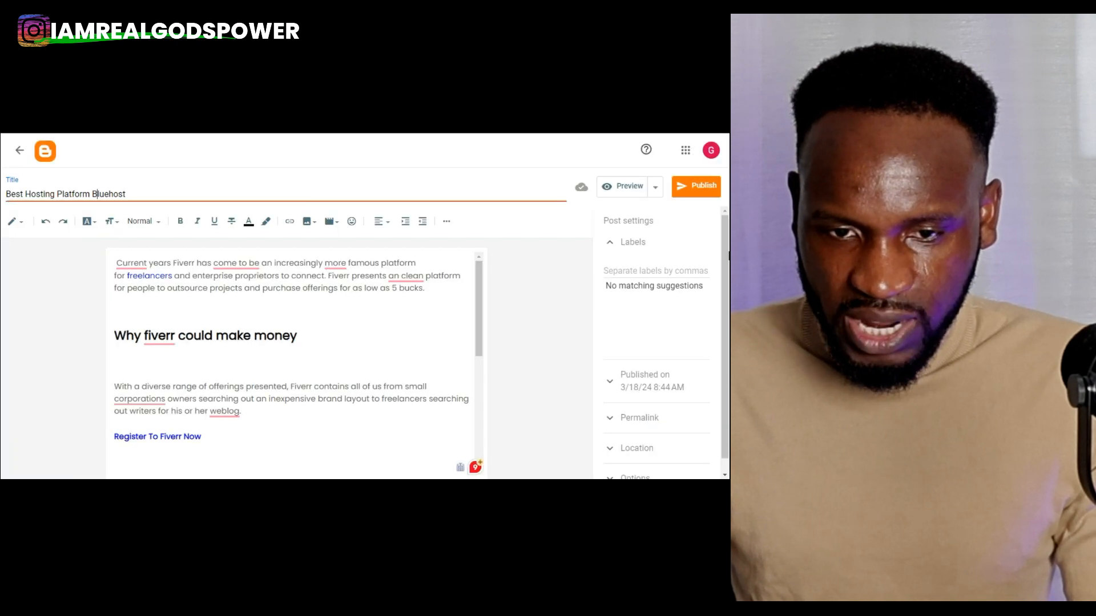
- Add the label "Online Business" to the post
left_click(634, 269)
type("o")
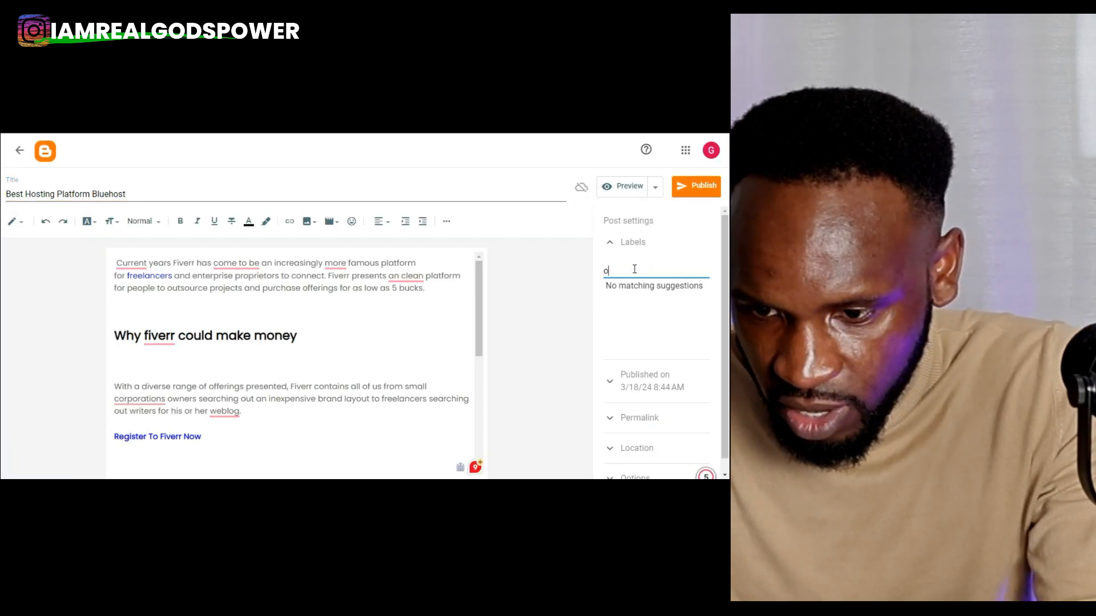
type("nline Business")
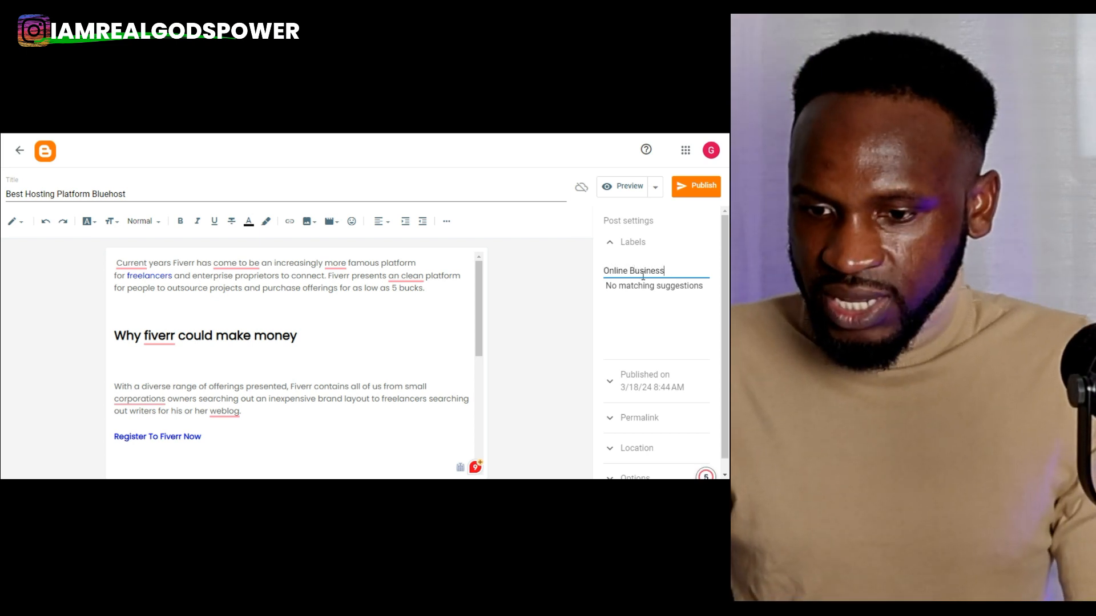
left_click(533, 298)
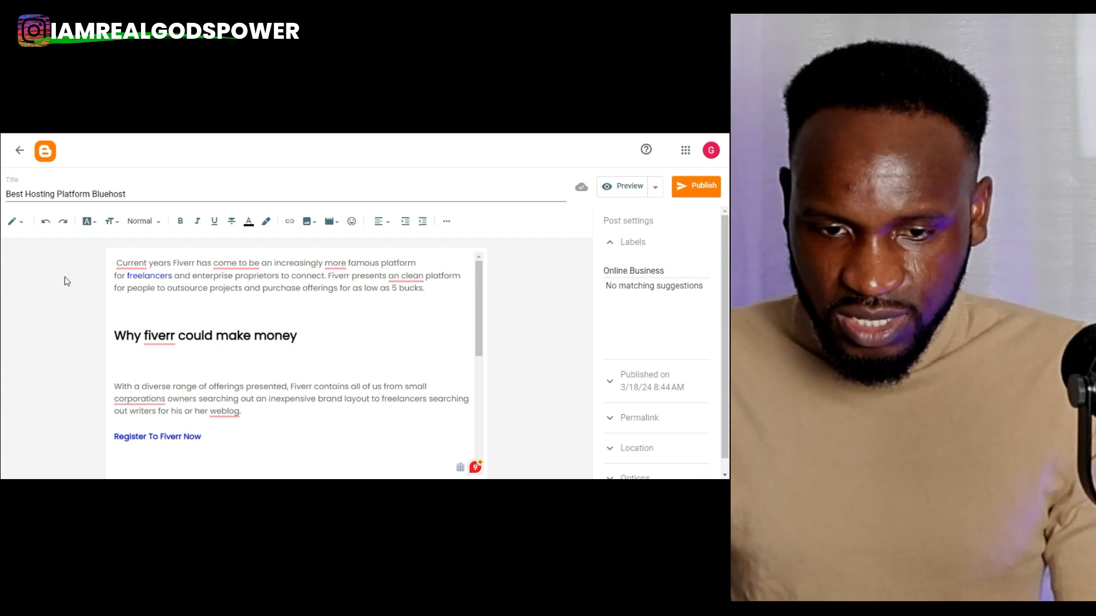
- Insert the Bluehost free domain VPS image above the first paragraph and enlarge it to nearly the full text width
left_click(119, 262)
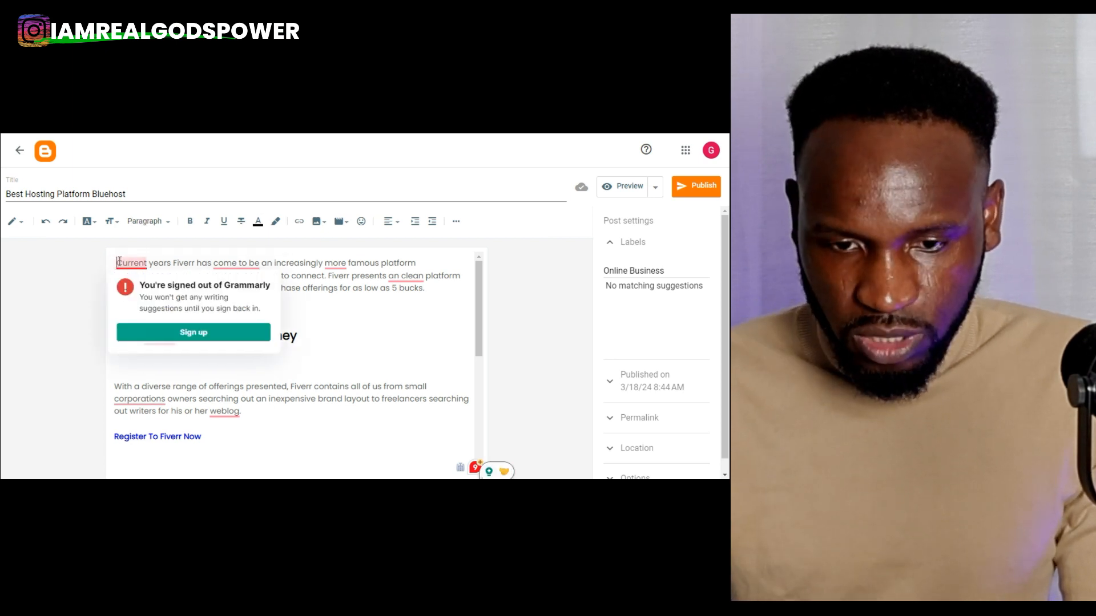
key("Return")
key("Return")
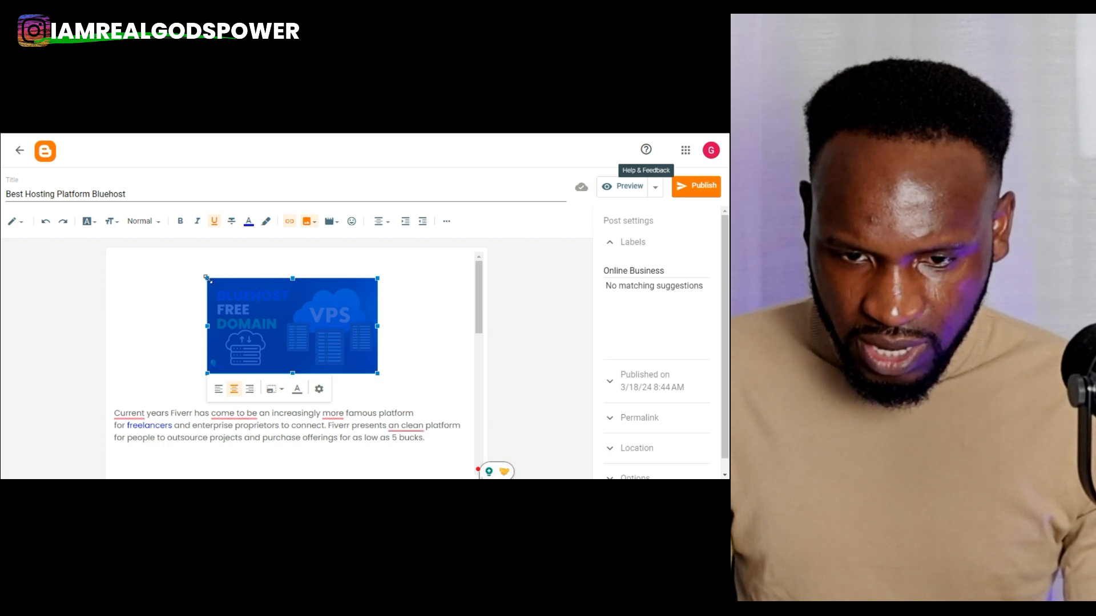
left_click_drag(206, 279, 142, 308)
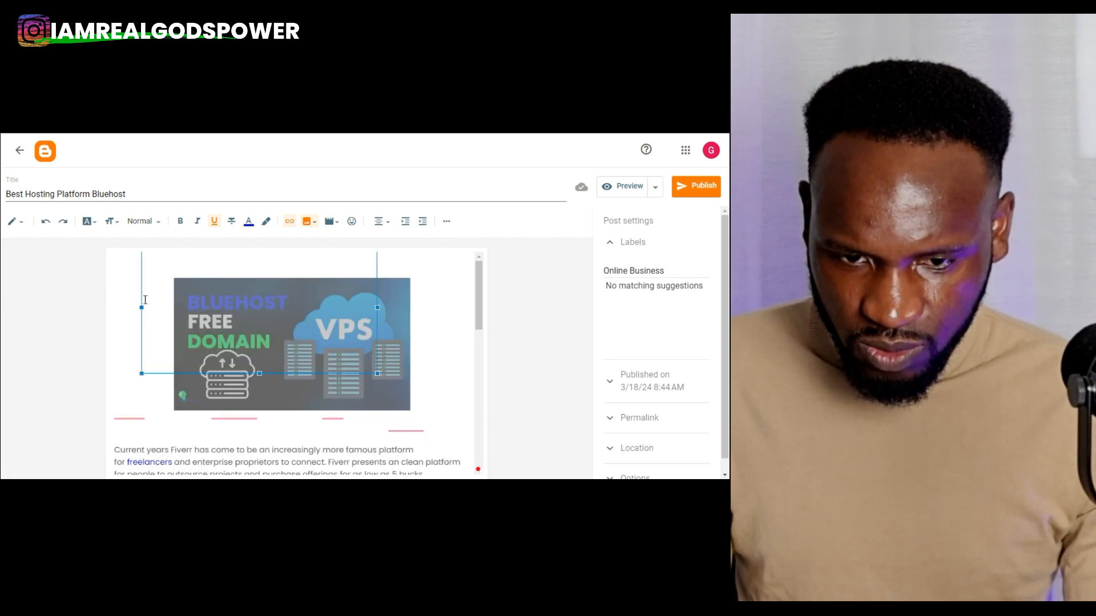
left_click_drag(174, 277, 124, 281)
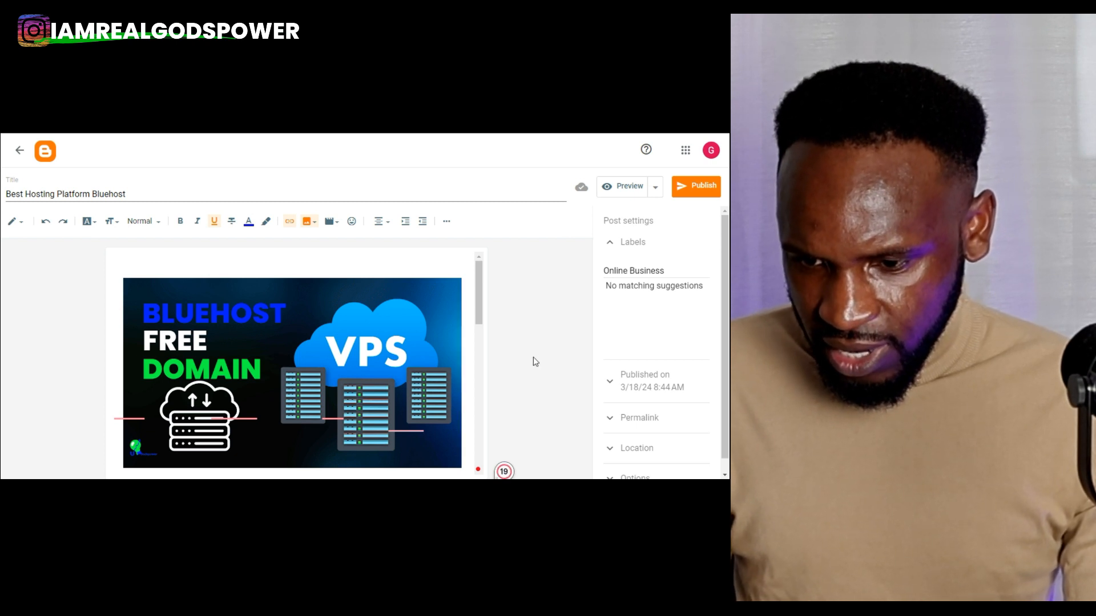
- Try the Custom Permalink option for the post and switch back to Automatic Permalink
scroll(685, 388, "down", 1)
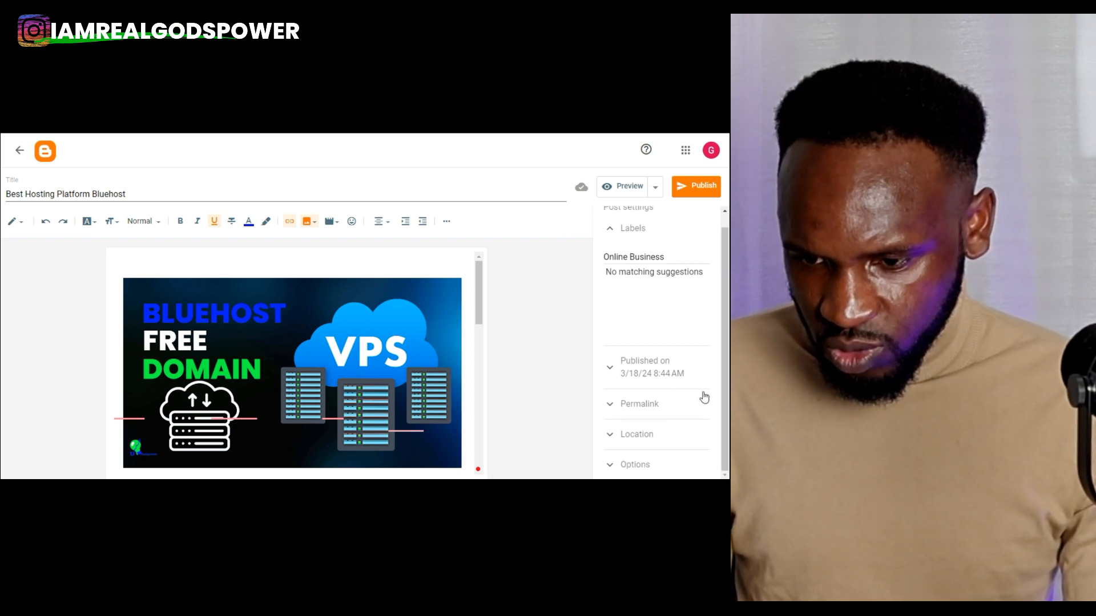
left_click(617, 405)
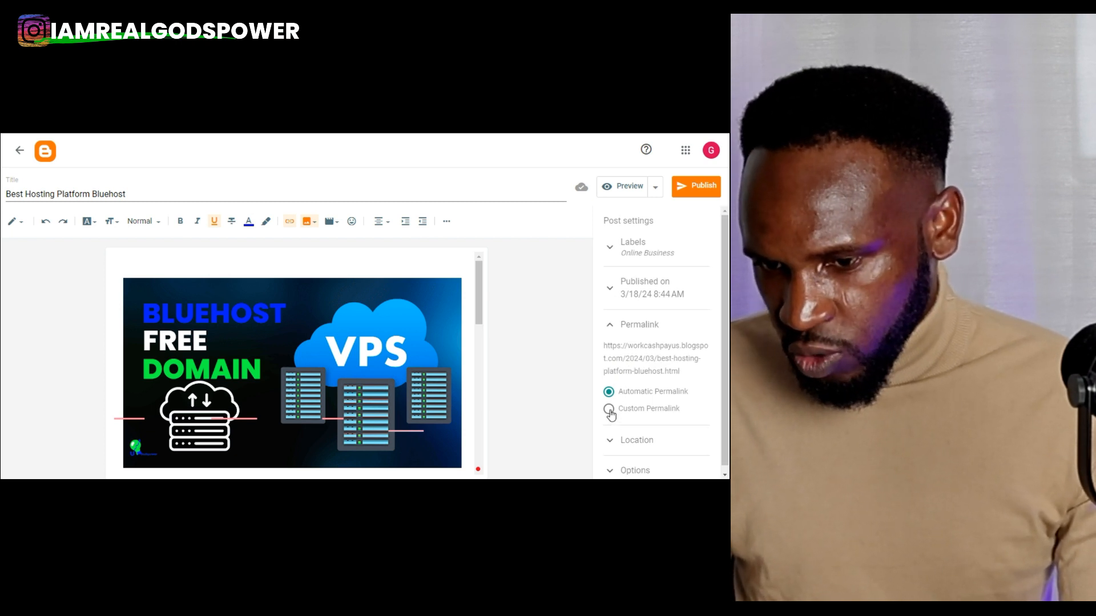
left_click(609, 410)
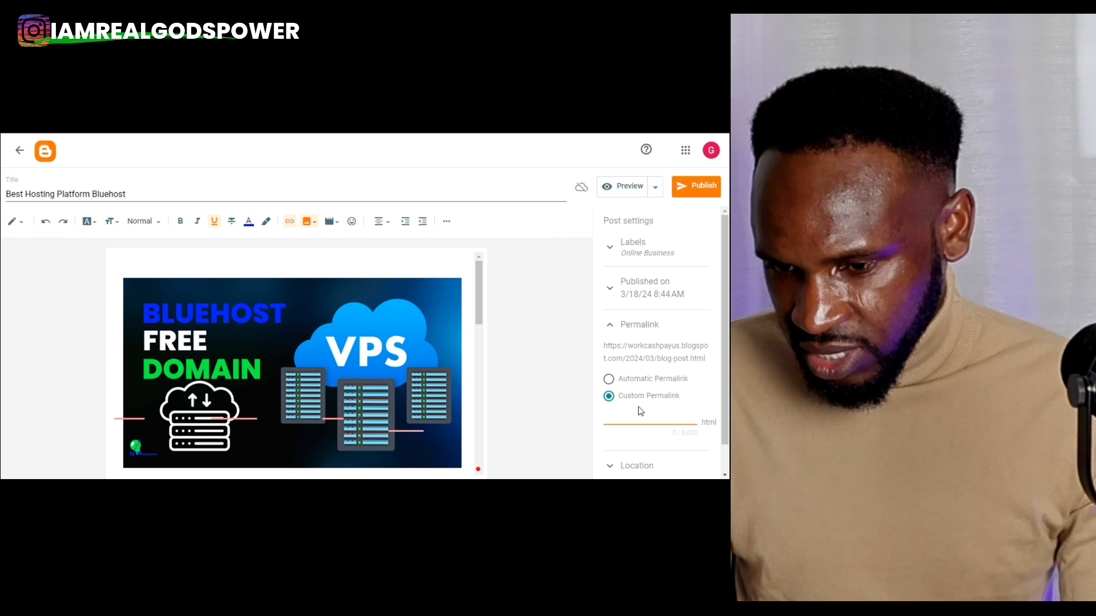
left_click(609, 381)
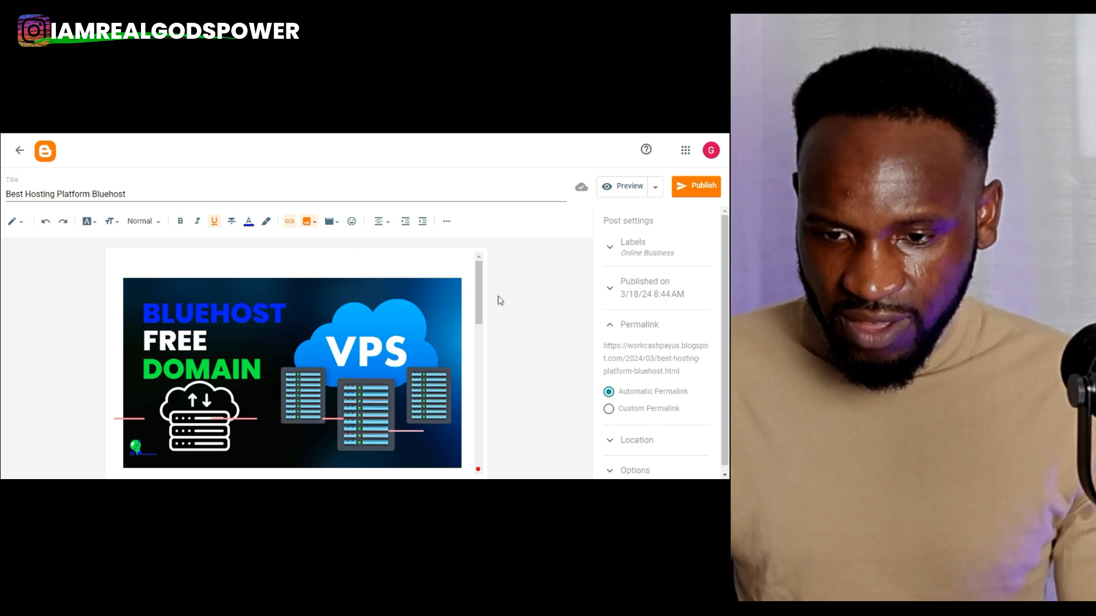
- Publish the Bluehost post to the blog and confirm the publication
left_click_drag(479, 286, 598, 205)
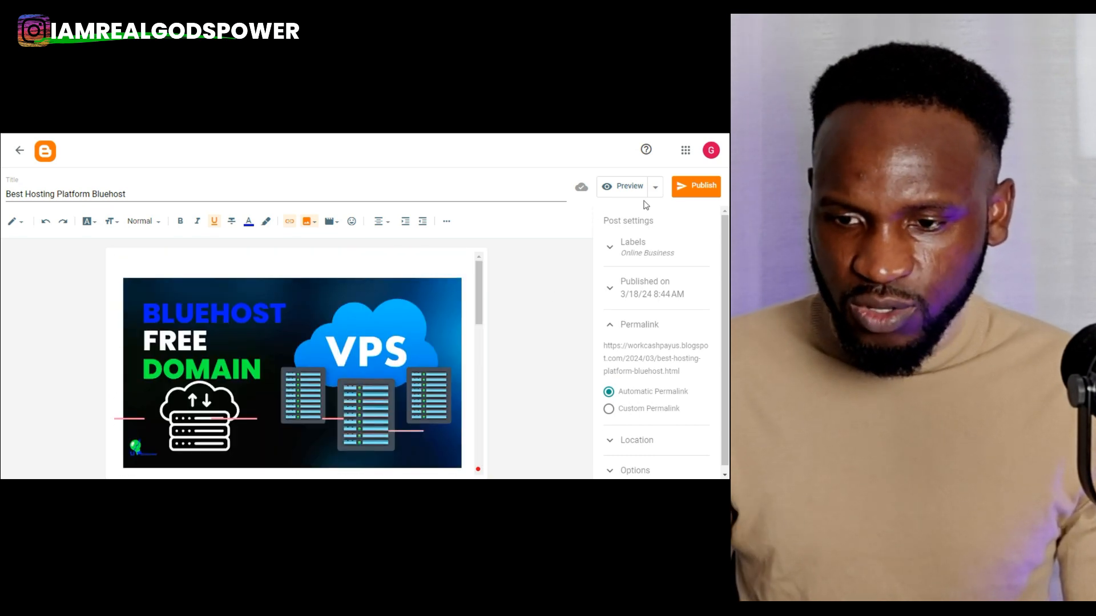
left_click(693, 189)
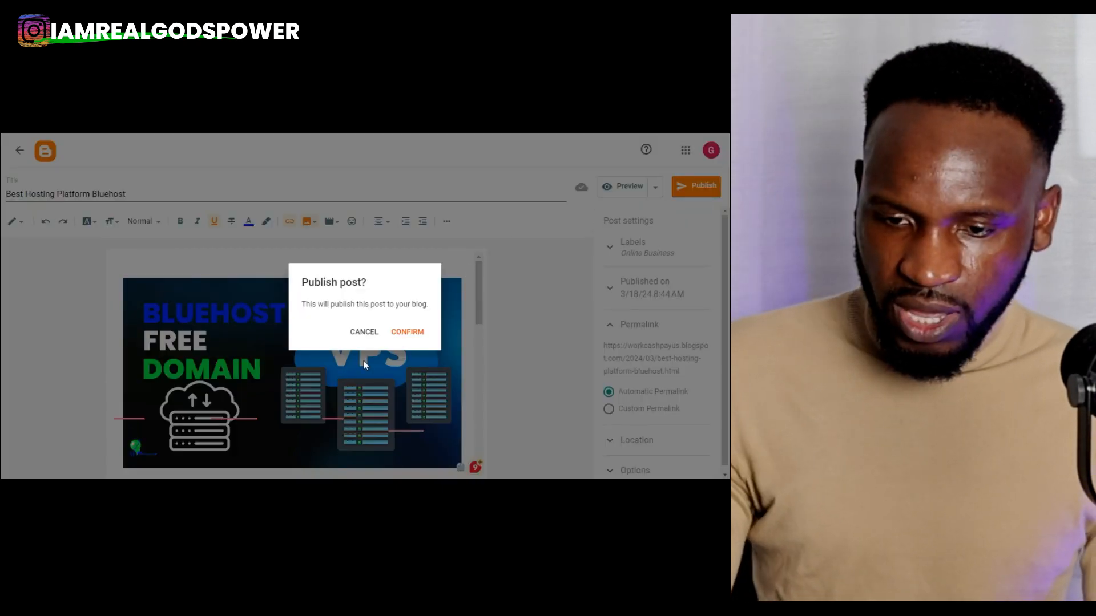
left_click(408, 331)
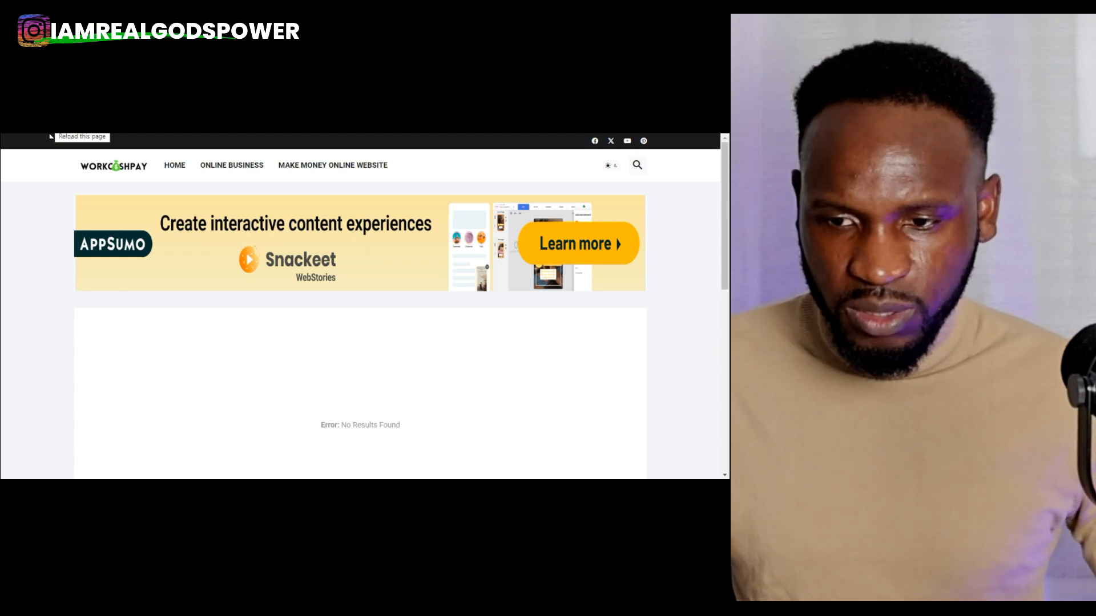
- Reload the blog's homepage and check how the published post appears in the featured and Read More sections
left_click(50, 130)
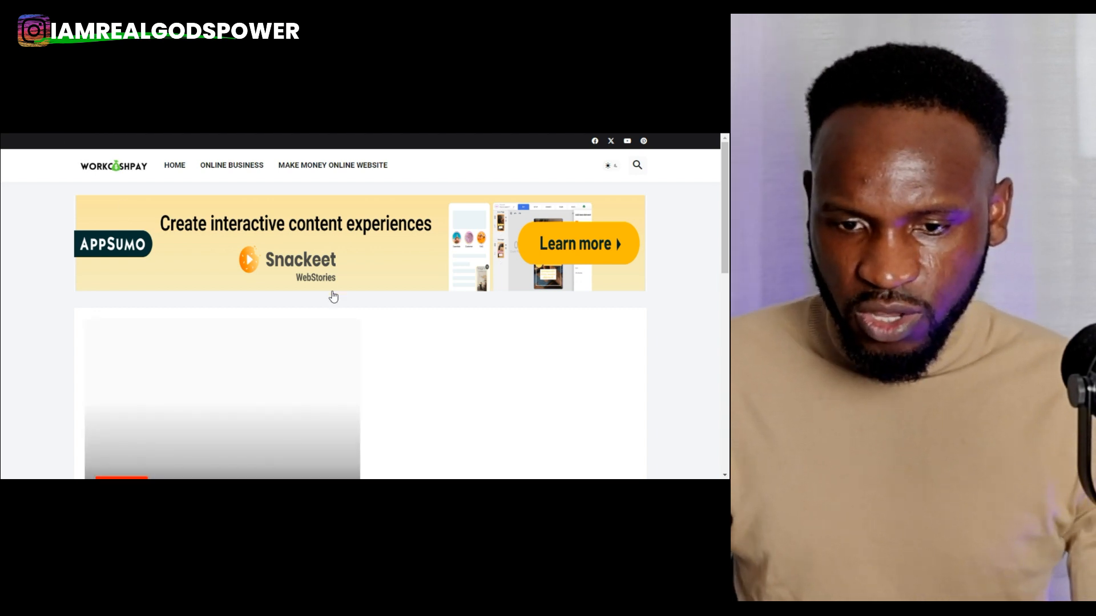
scroll(288, 294, "down", 3)
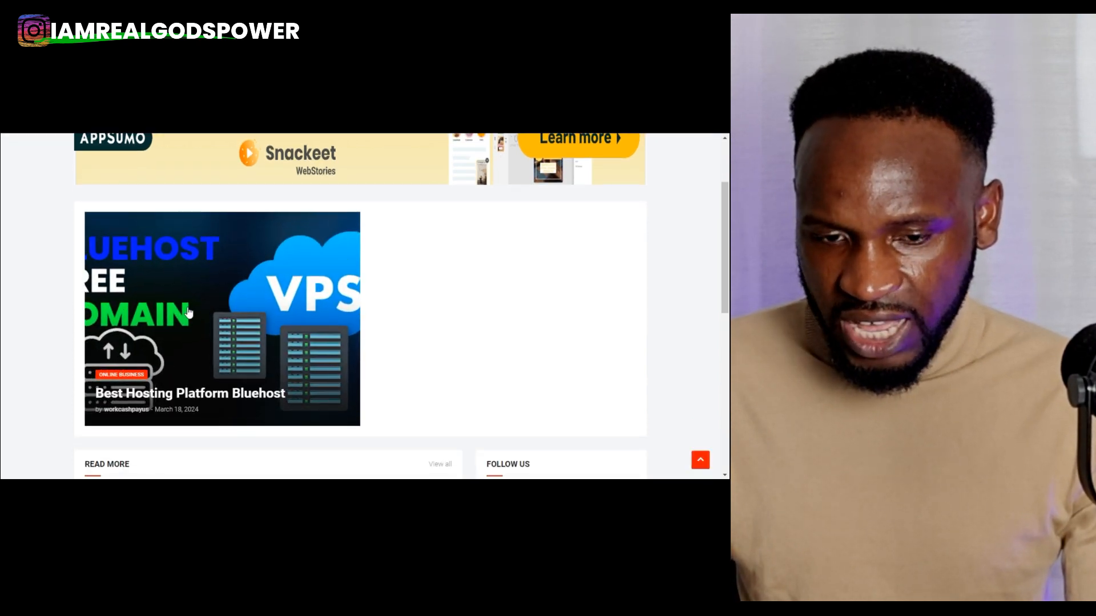
scroll(191, 316, "down", 5)
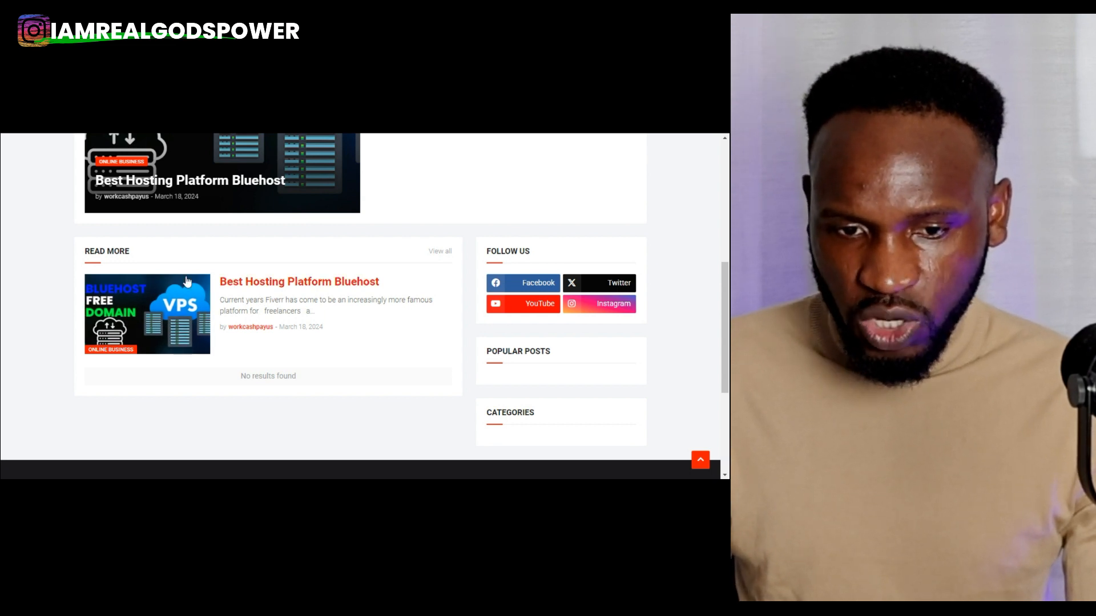
scroll(401, 338, "up", 5)
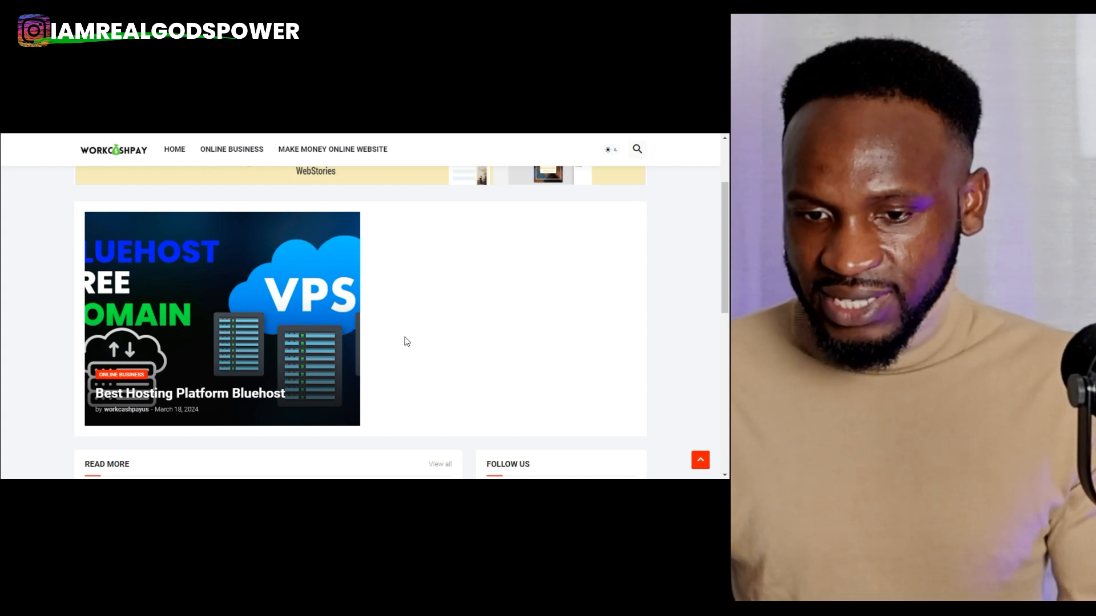
scroll(407, 342, "up", 3)
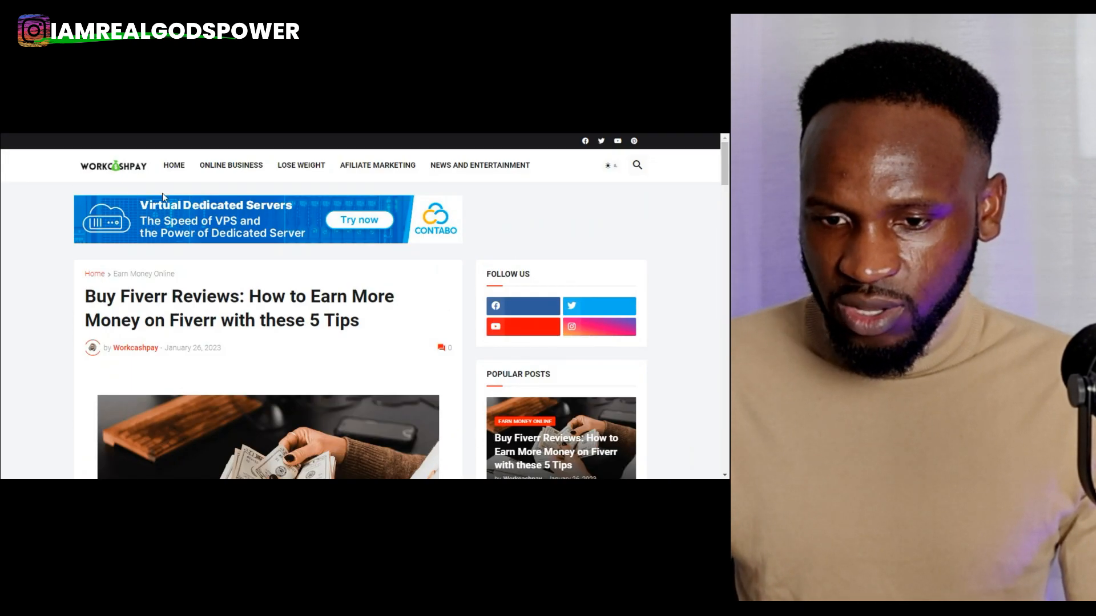
- Compare the existing Workcashpay site's homepage with the new blog's homepage, including its sidebar and footer sections
left_click(143, 192)
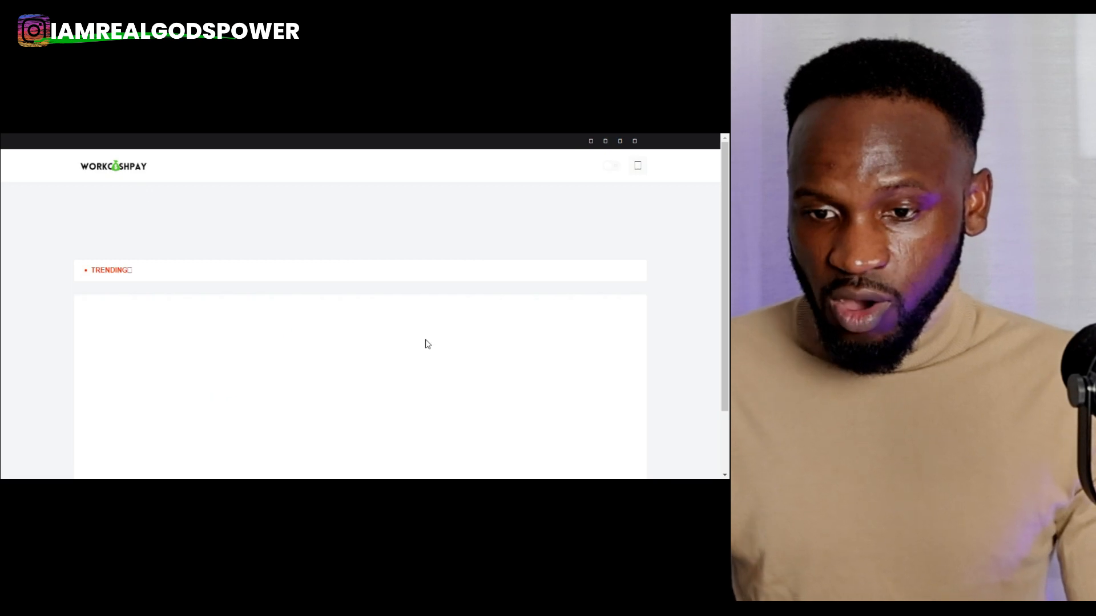
scroll(433, 323, "down", 3)
scroll(435, 322, "down", 1)
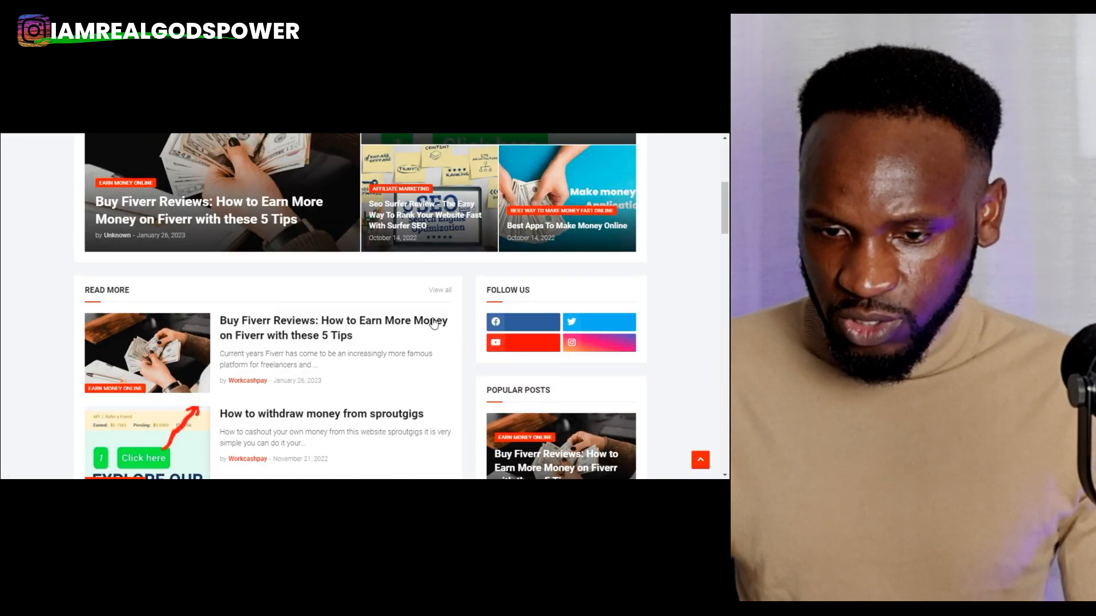
scroll(435, 323, "up", 4)
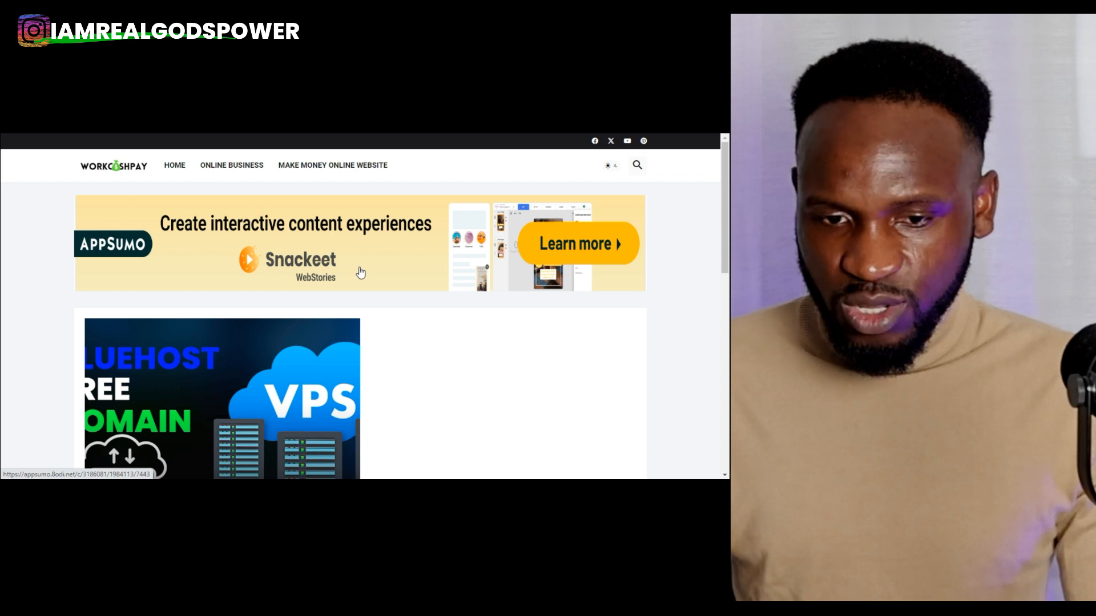
scroll(361, 273, "down", 10)
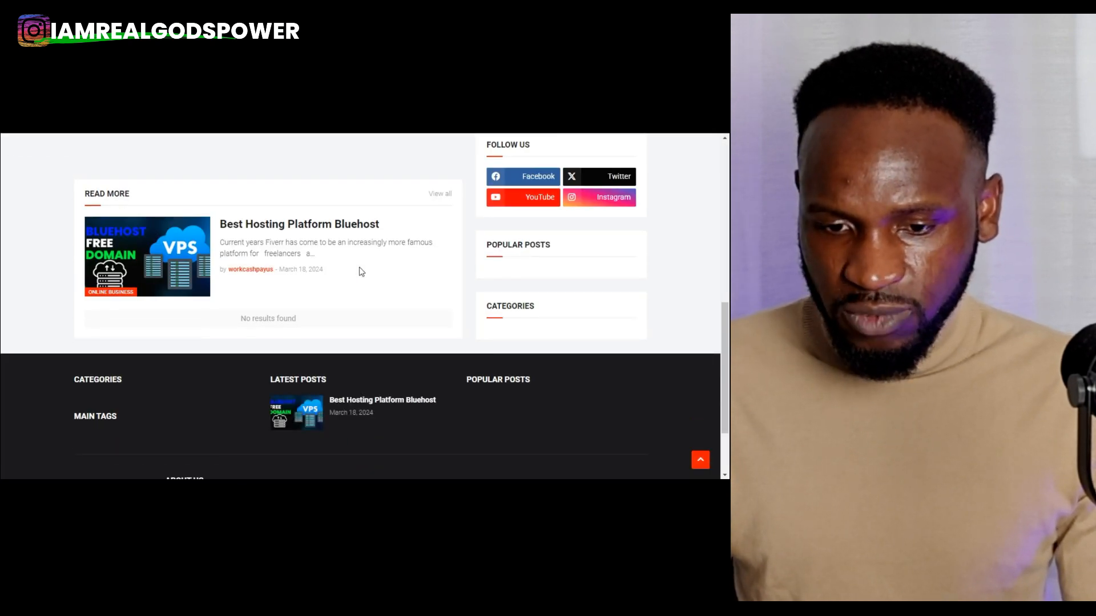
scroll(362, 272, "down", 3)
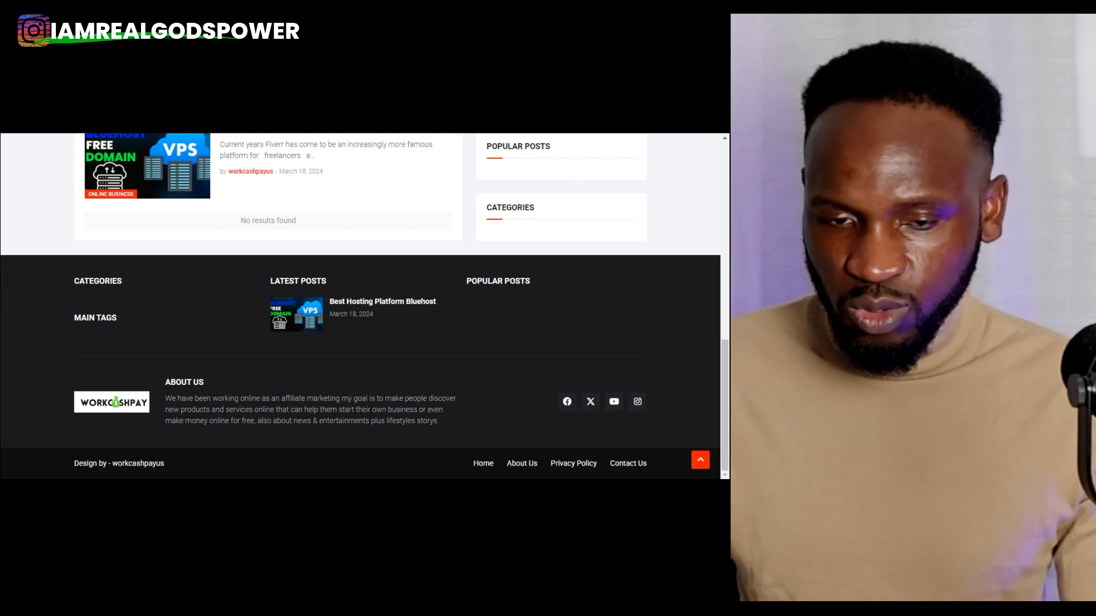
- In the Blogger layout, set the sidebar's Popular Posts gadget to show the most viewed posts of all time and save it
left_click(142, 103)
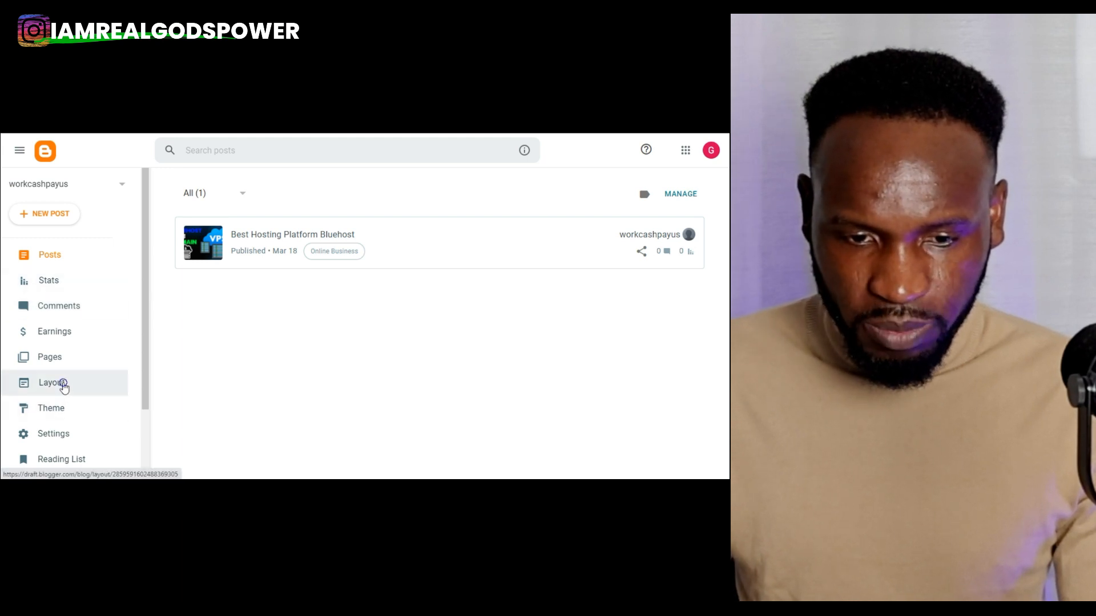
left_click(61, 383)
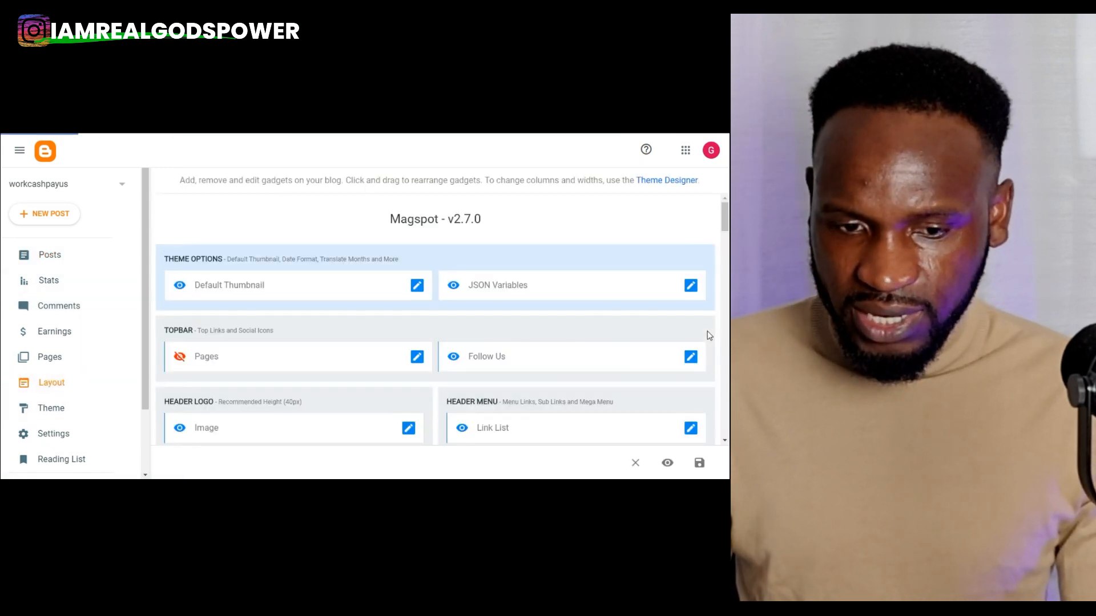
scroll(667, 347, "down", 3)
scroll(654, 353, "down", 5)
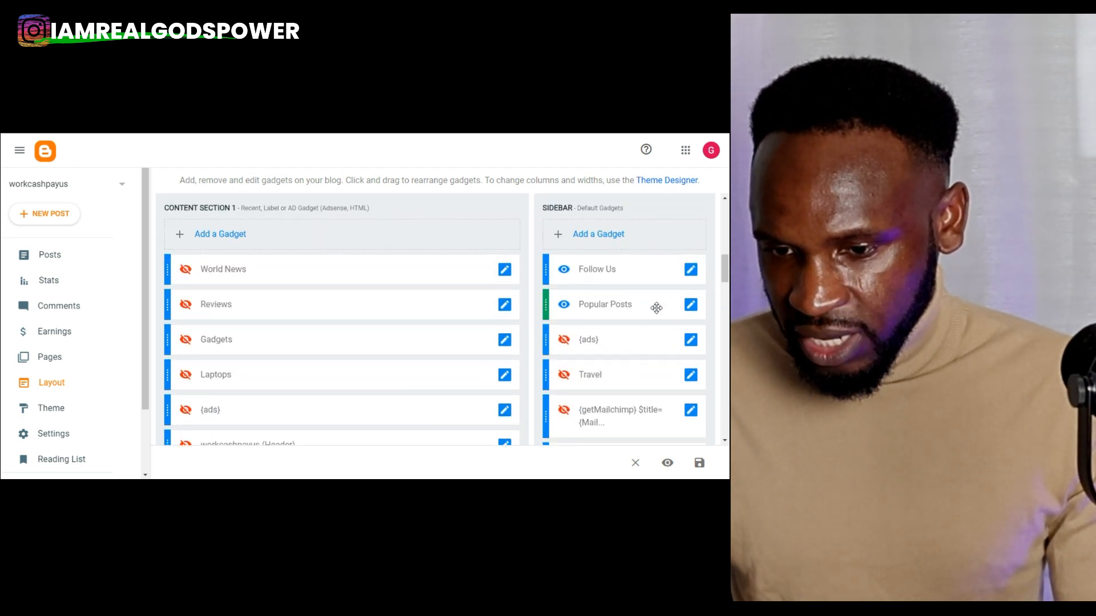
left_click(691, 306)
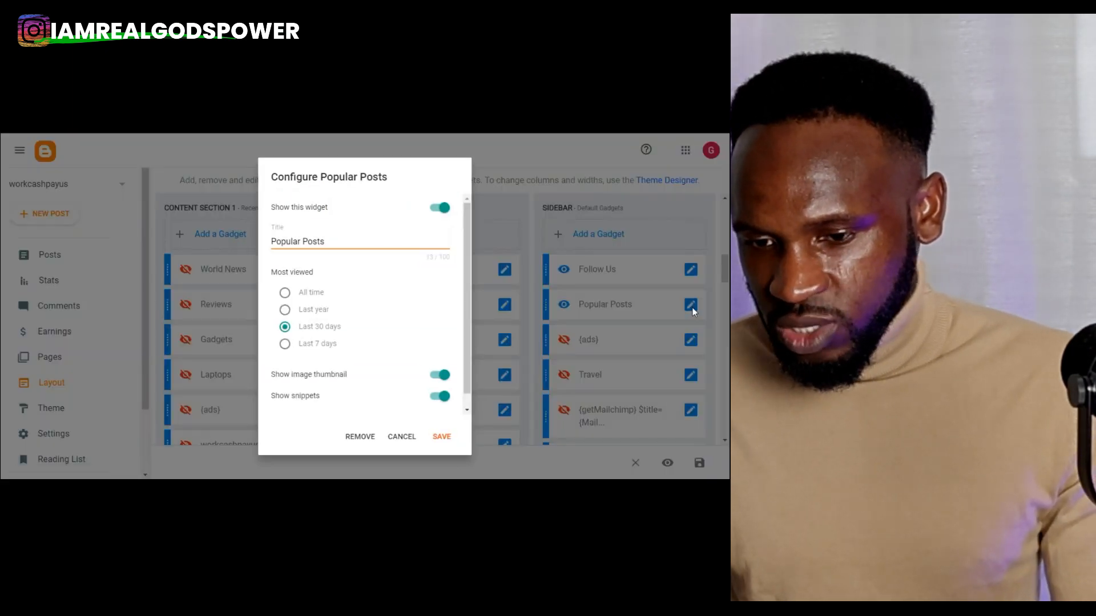
left_click_drag(468, 292, 467, 310)
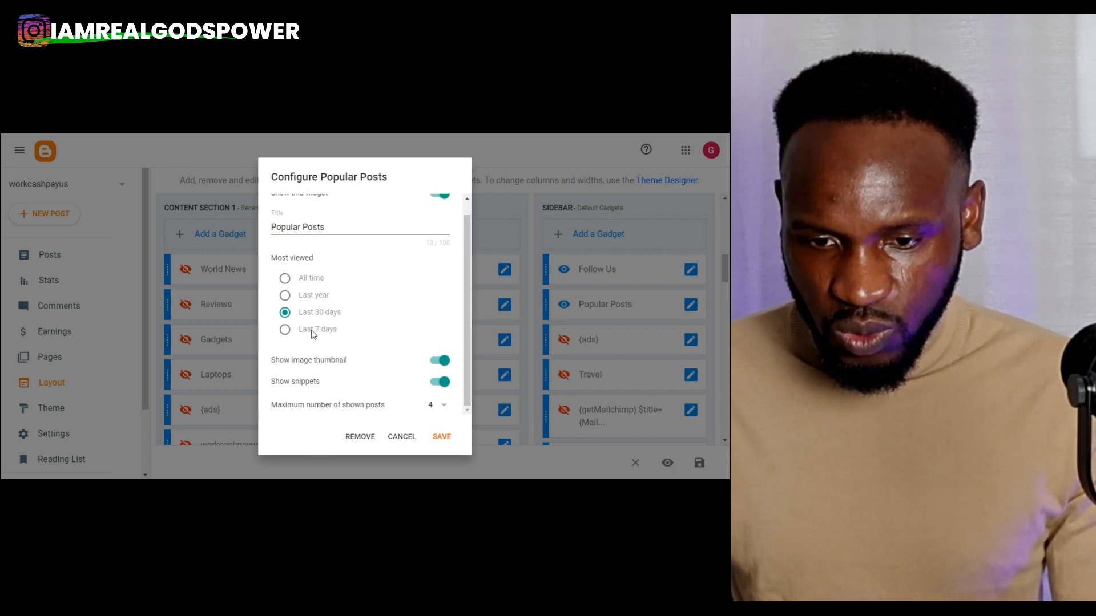
left_click(284, 280)
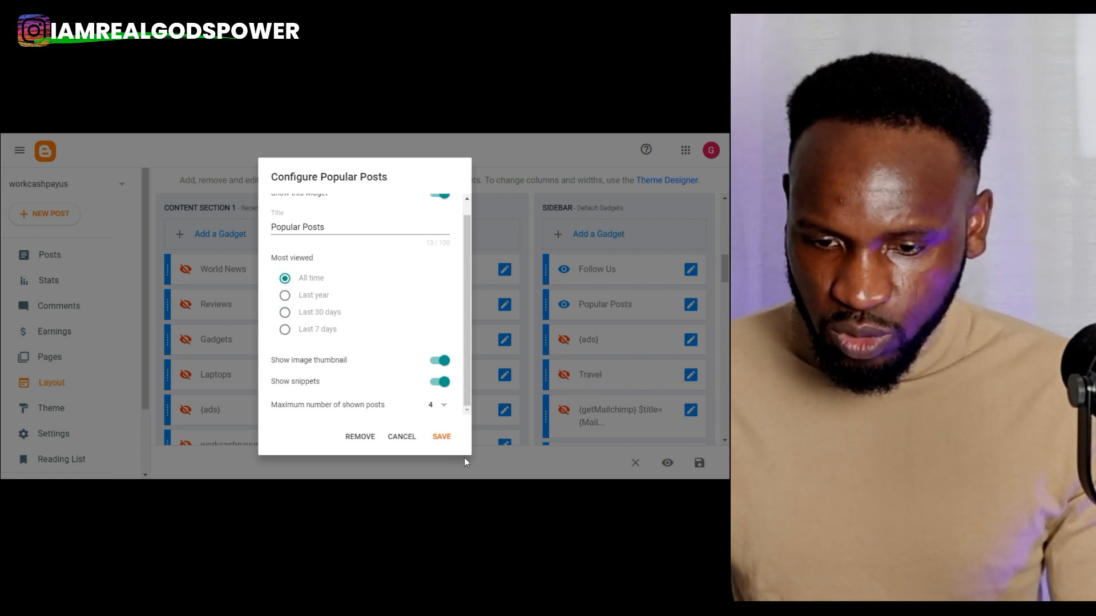
left_click(439, 437)
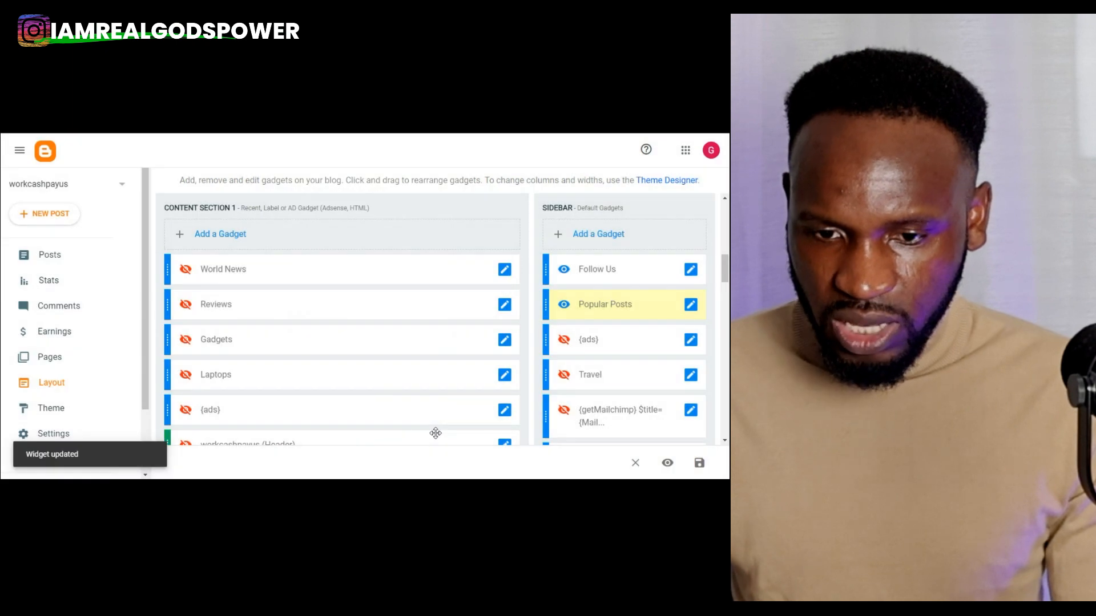
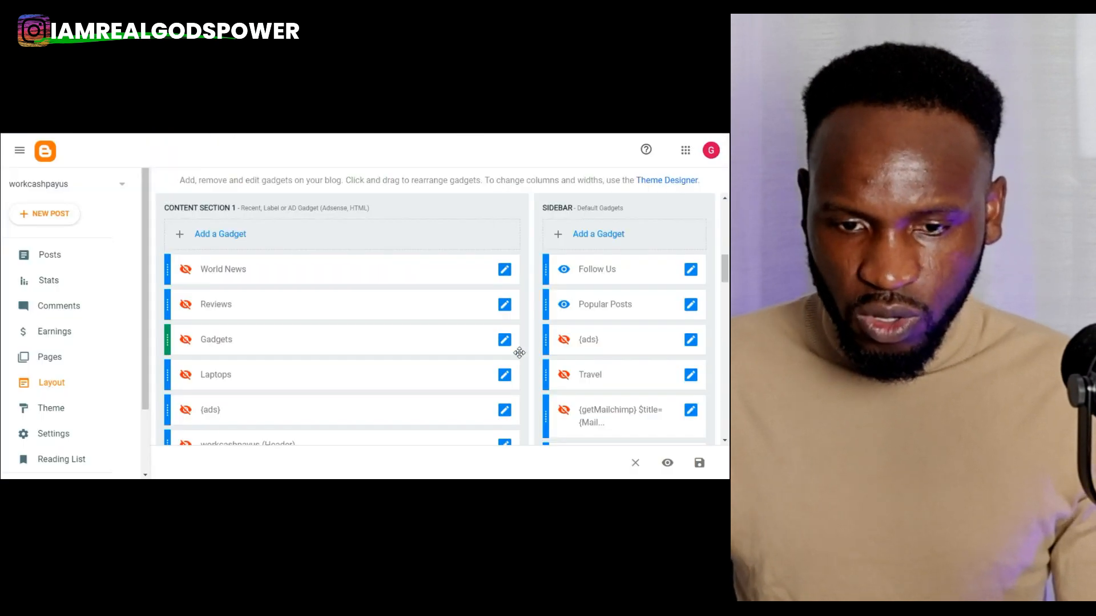
- Hide the Main Tags gadget in the left footer section, save it, and reload the blog's homepage
scroll(526, 350, "down", 5)
scroll(530, 353, "down", 15)
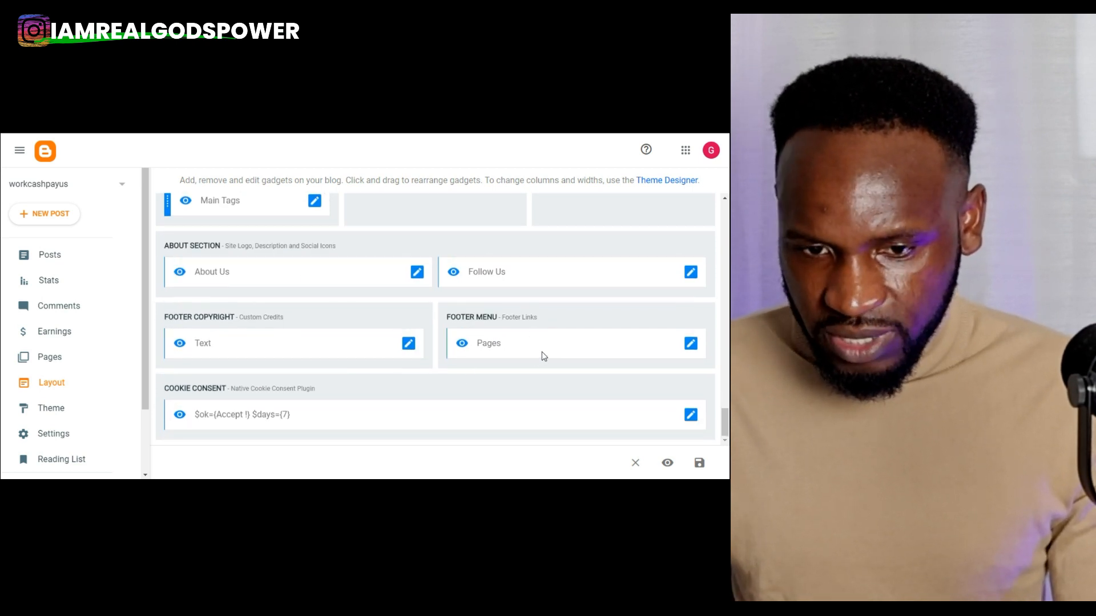
scroll(379, 269, "up", 2)
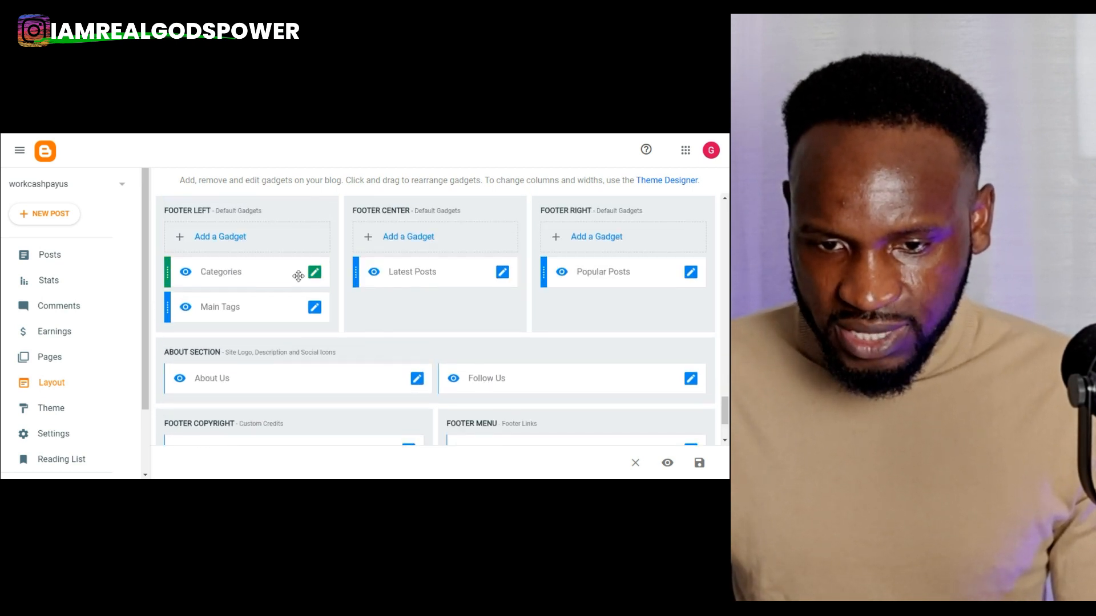
left_click(314, 310)
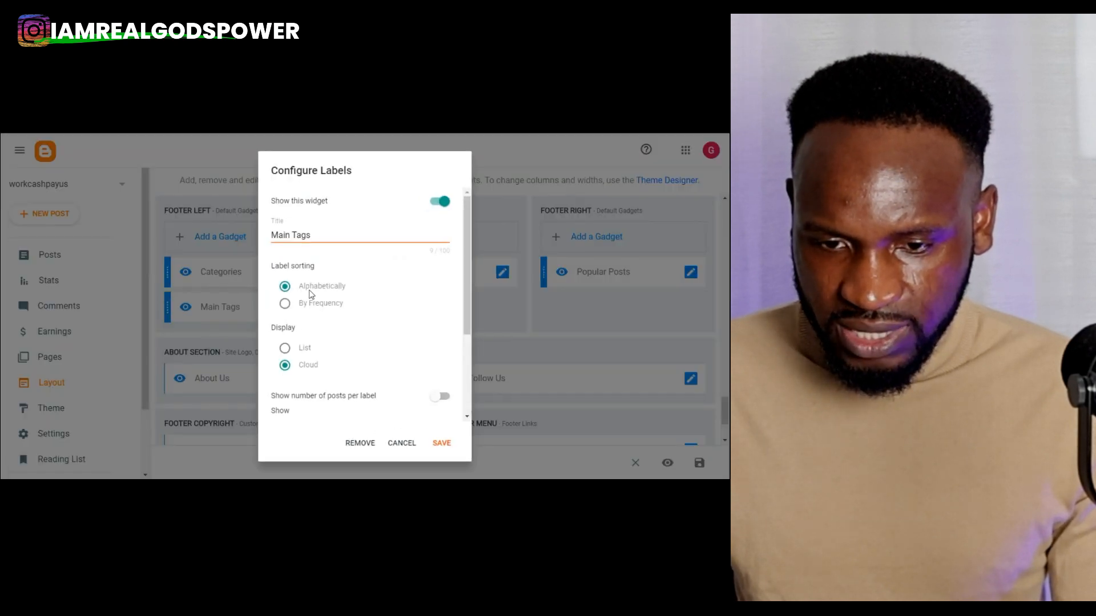
left_click(442, 202)
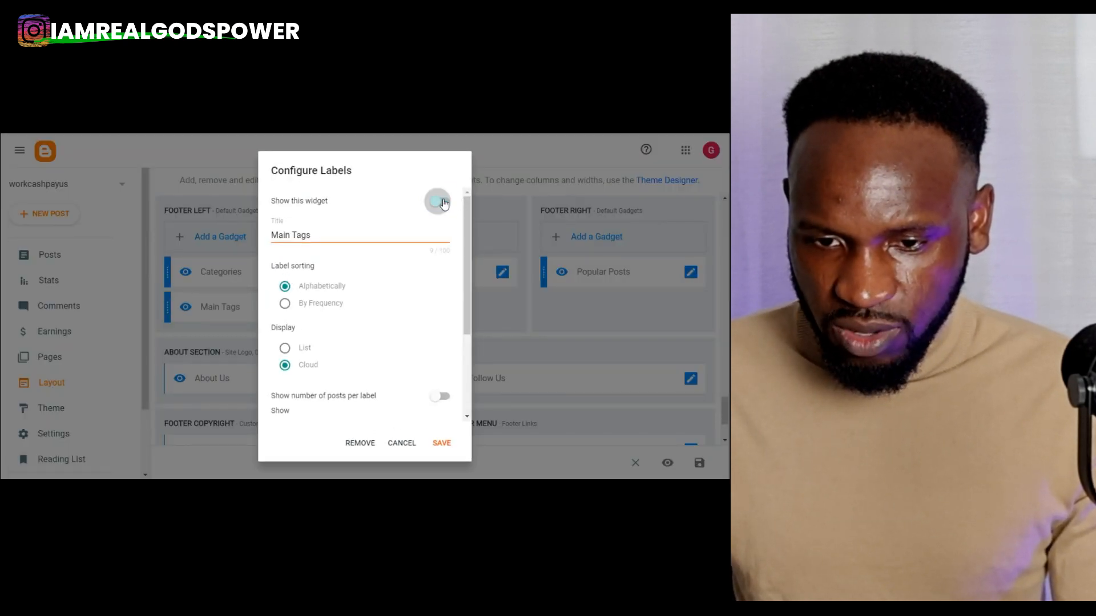
left_click(442, 443)
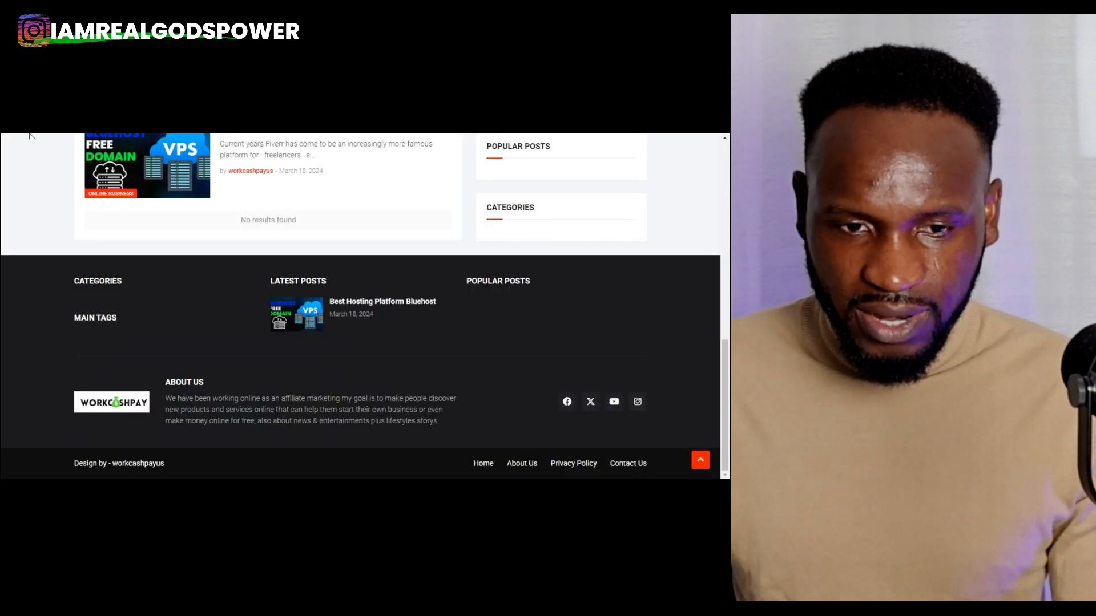
key("F5")
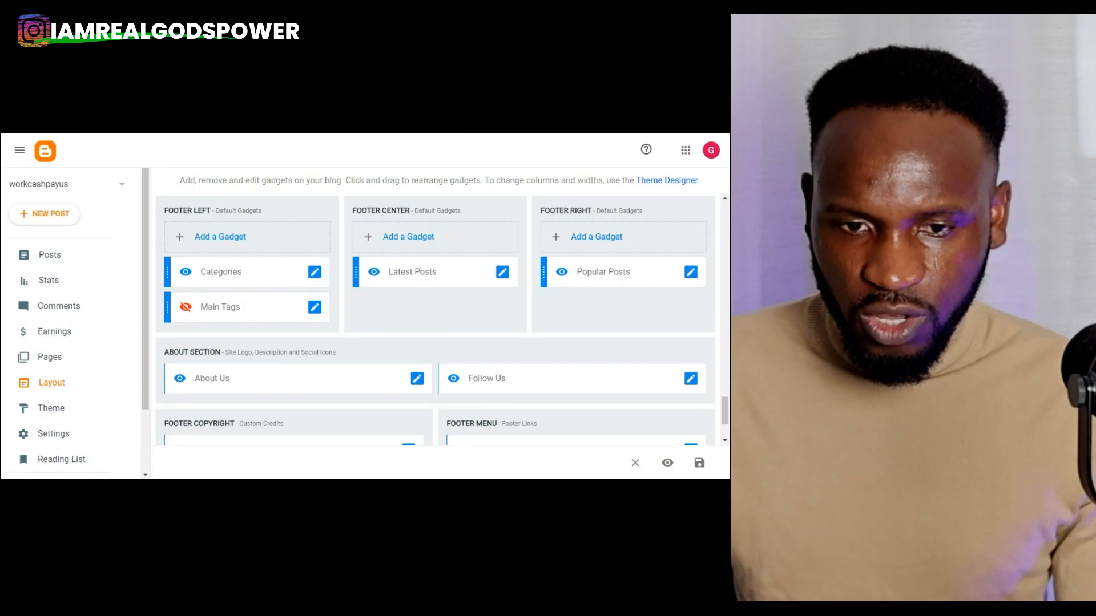
- Check all labels for the left footer section's Categories gadget, save it, and reload the blog's homepage
left_click(313, 274)
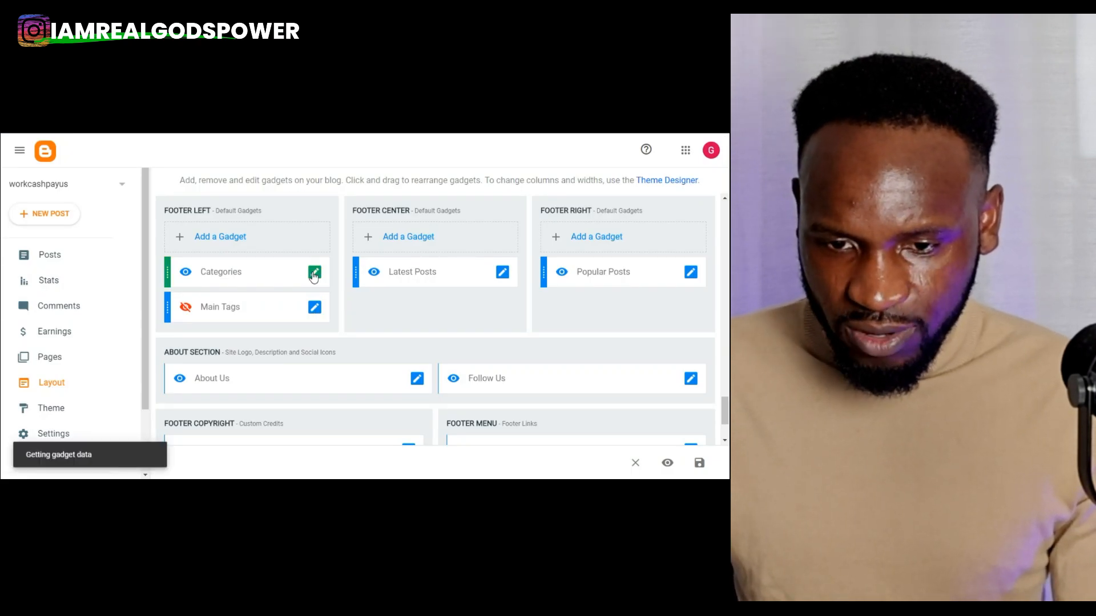
scroll(404, 341, "down", 1)
scroll(405, 341, "down", 2)
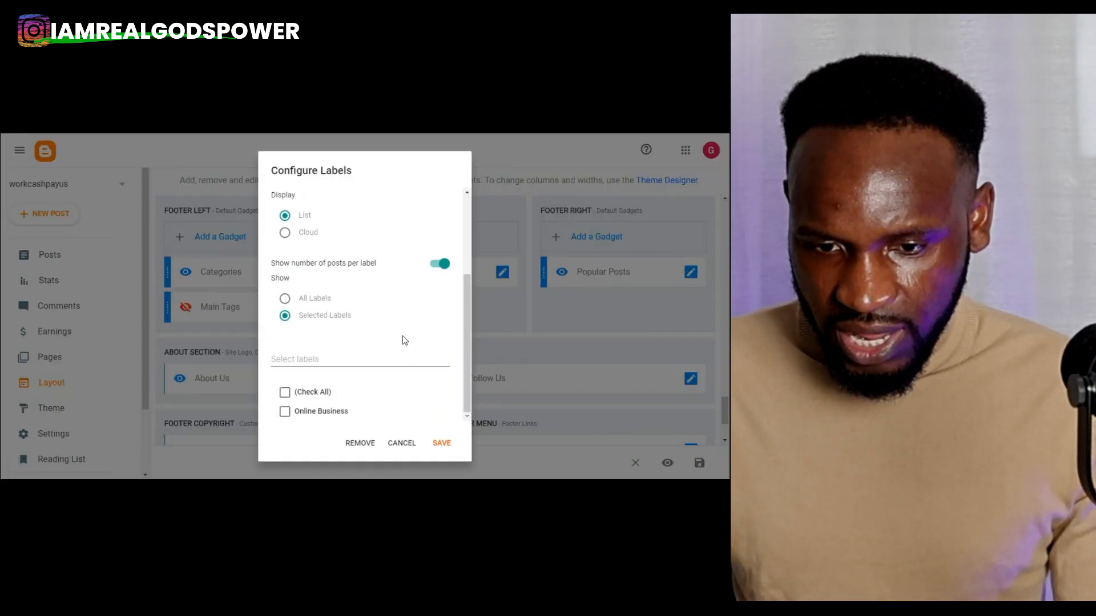
left_click(285, 392)
left_click(442, 446)
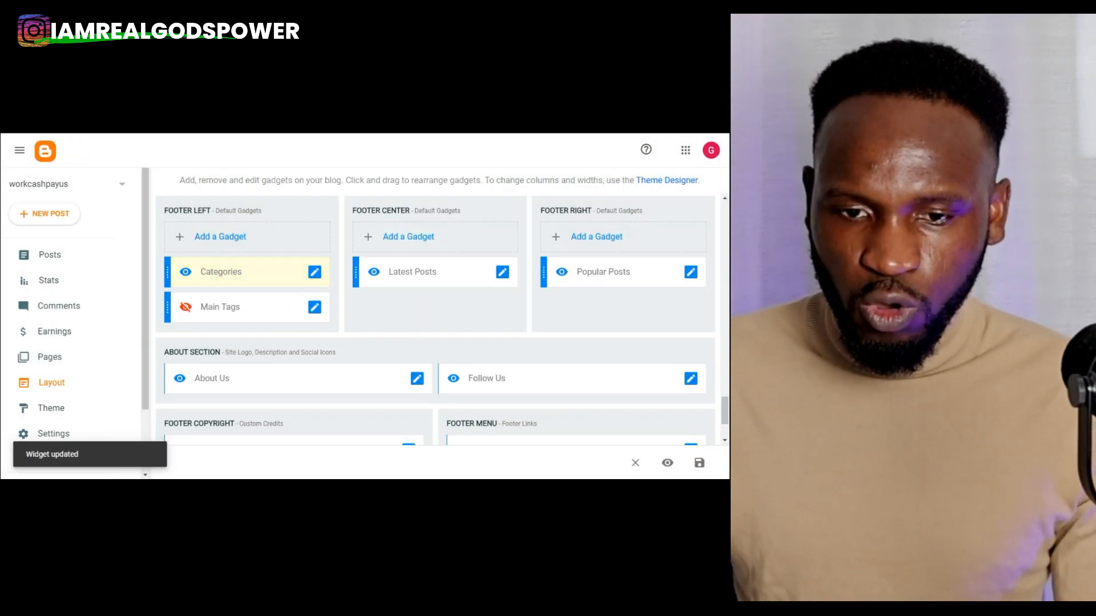
left_click(177, 86)
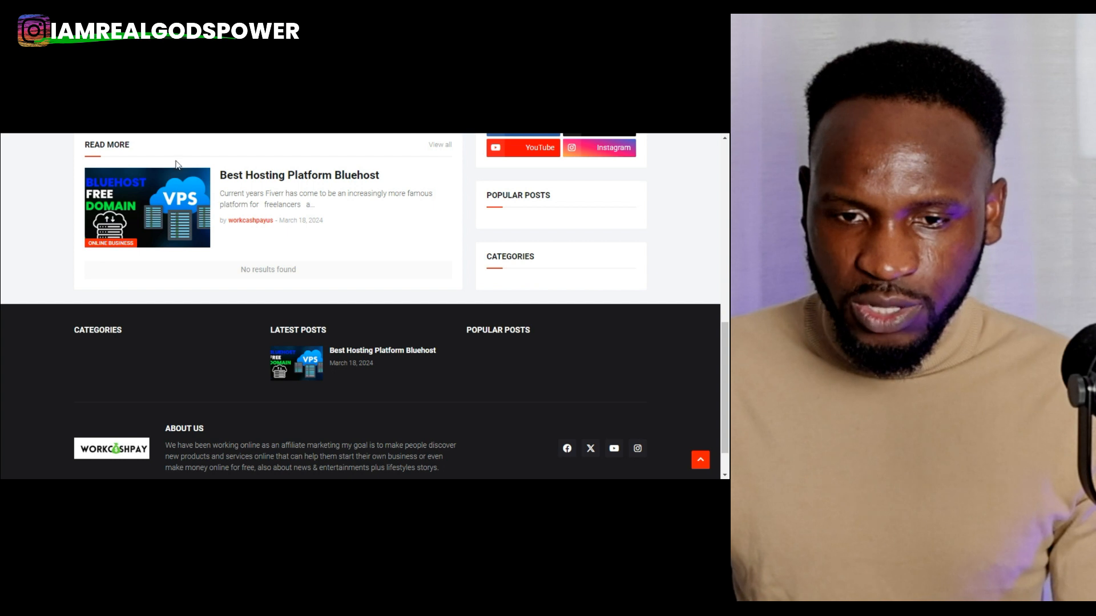
left_click(46, 132)
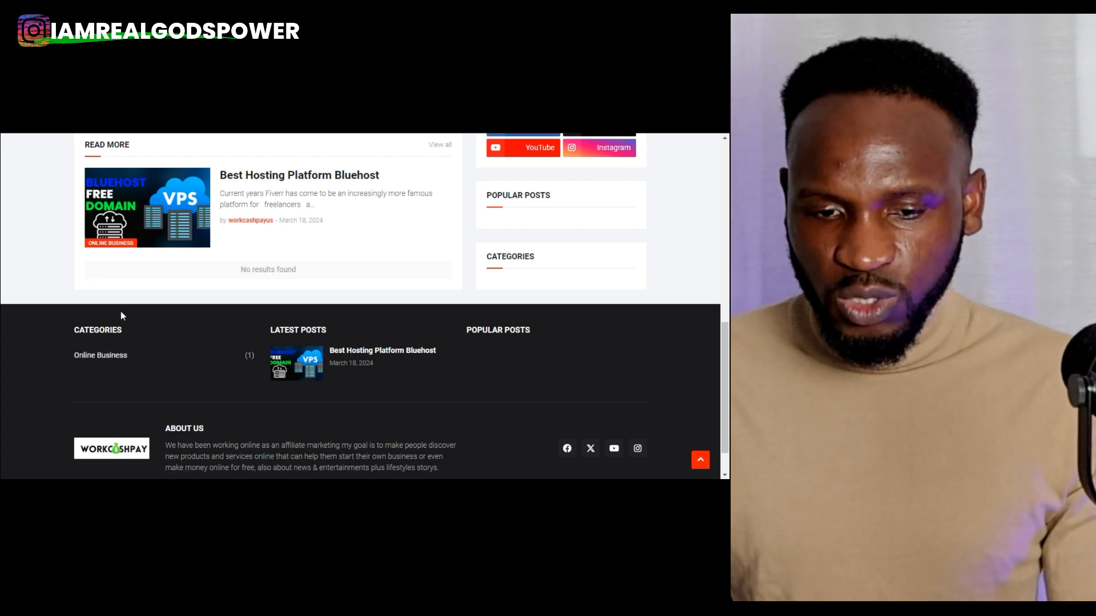
- Open the Online Business category from the blog's footer and copy its label page address
left_click(130, 349)
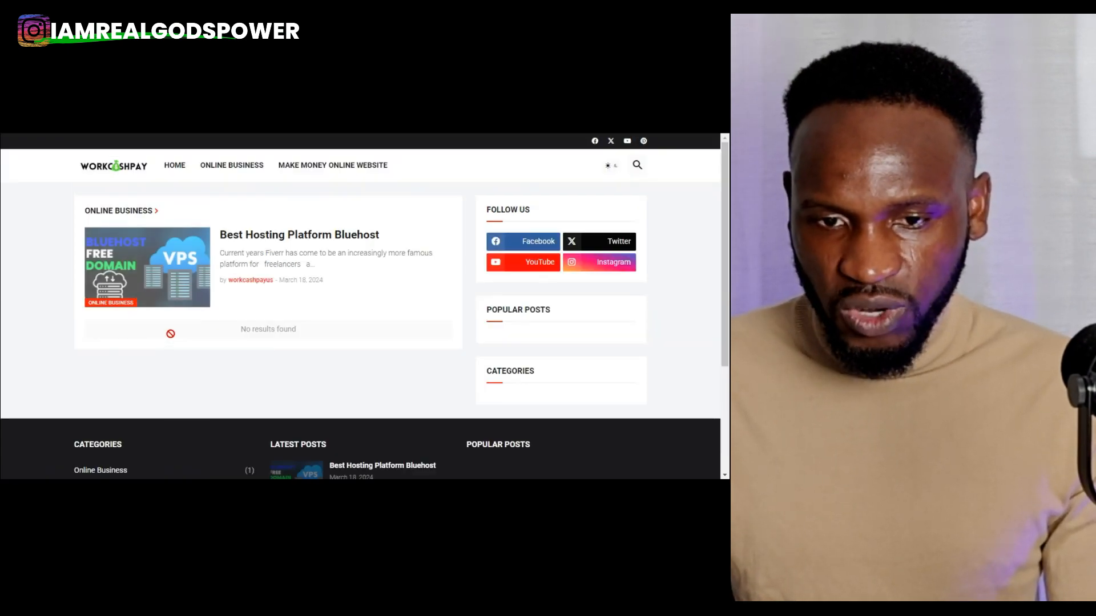
right_click(215, 136)
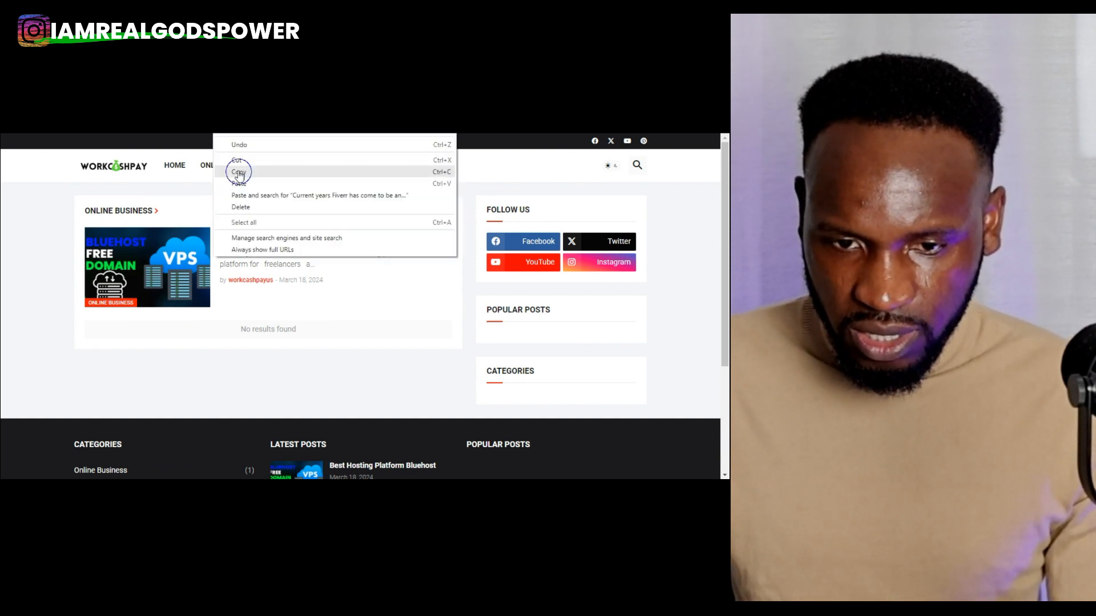
left_click(239, 173)
right_click(234, 135)
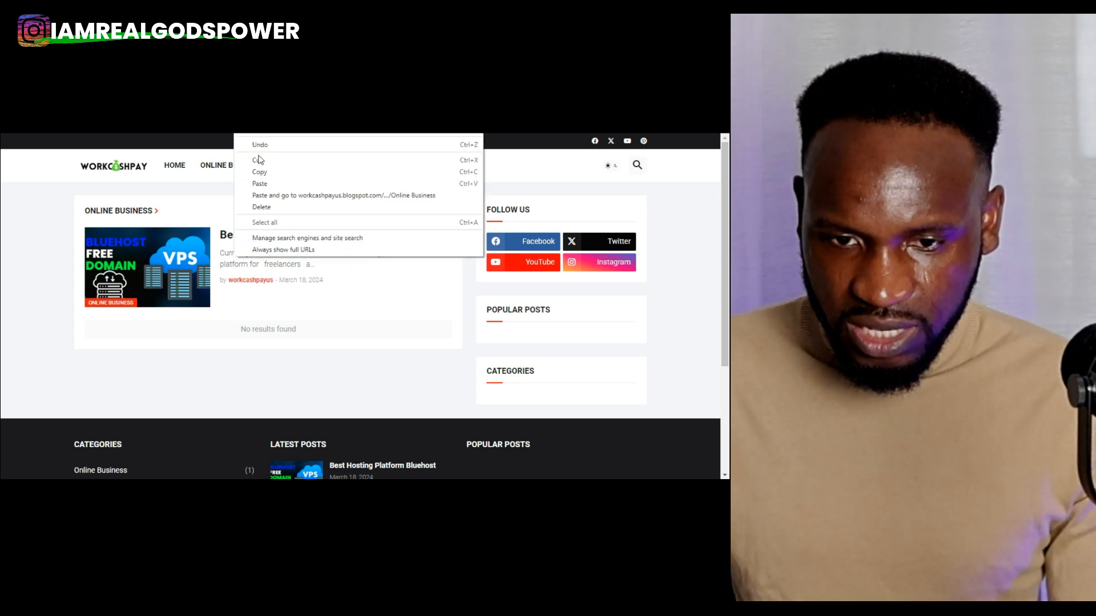
left_click(261, 172)
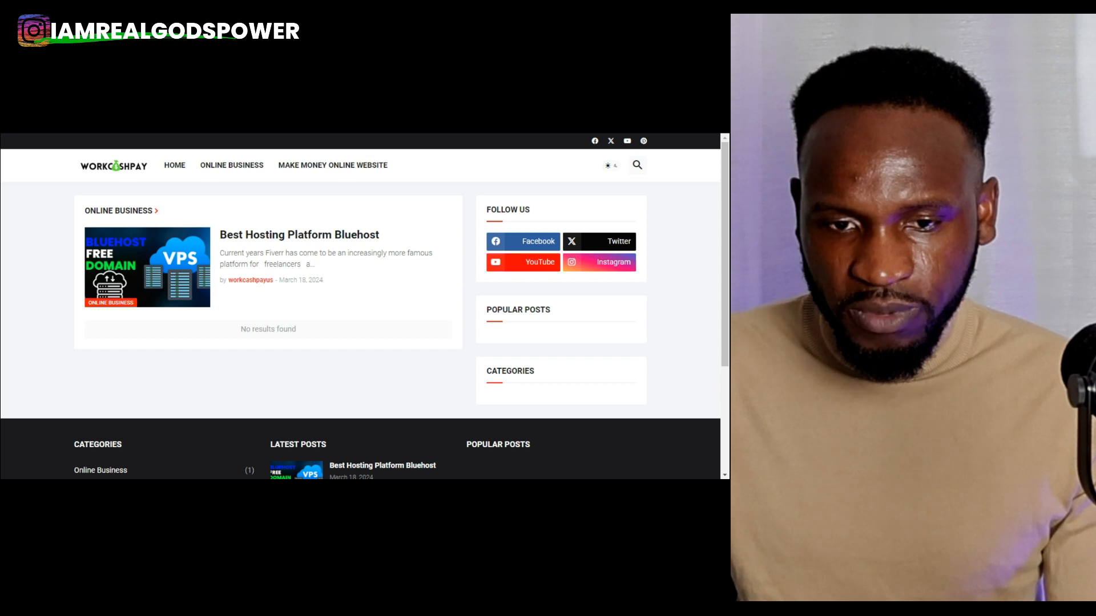
- Locate the header menu section in the Blogger layout and test the Online Business menu link from the blog's homepage
left_click(134, 101)
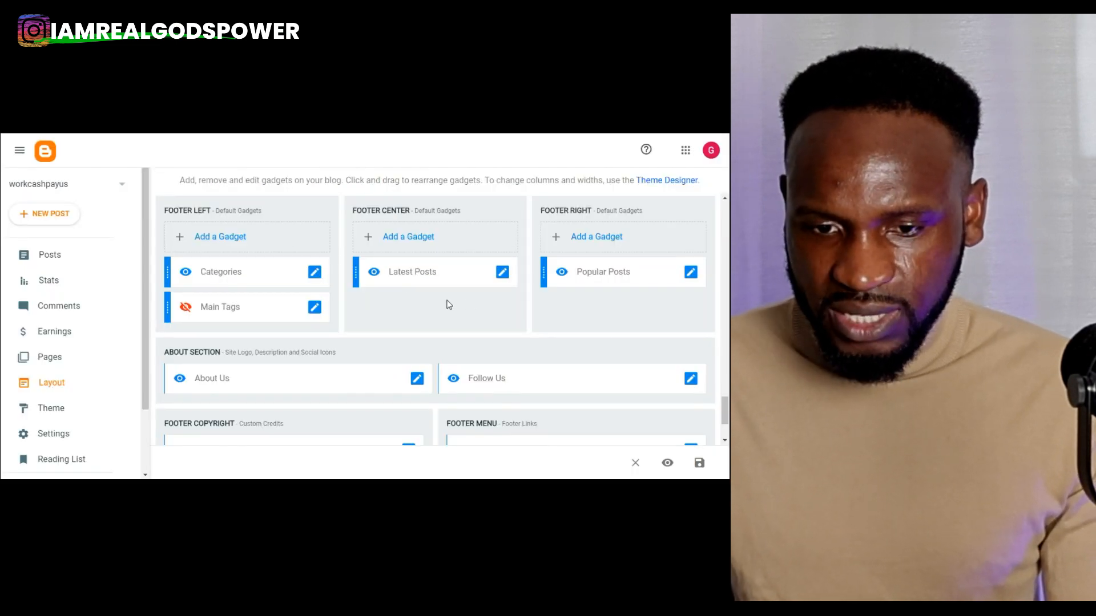
scroll(471, 297, "up", 2)
scroll(473, 301, "up", 10)
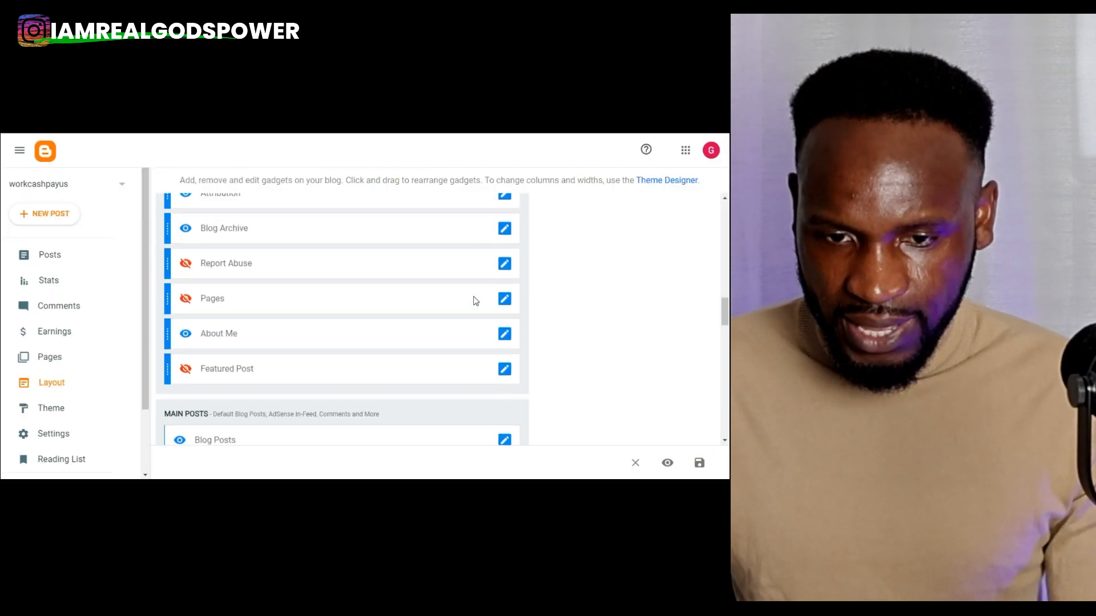
scroll(474, 300, "up", 10)
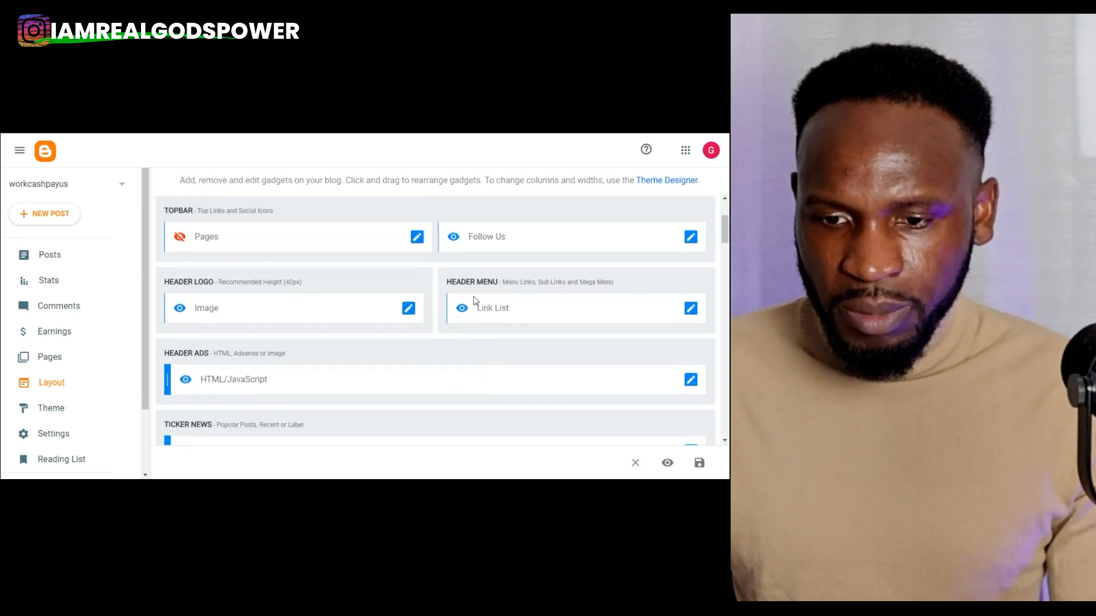
scroll(627, 325, "down", 2)
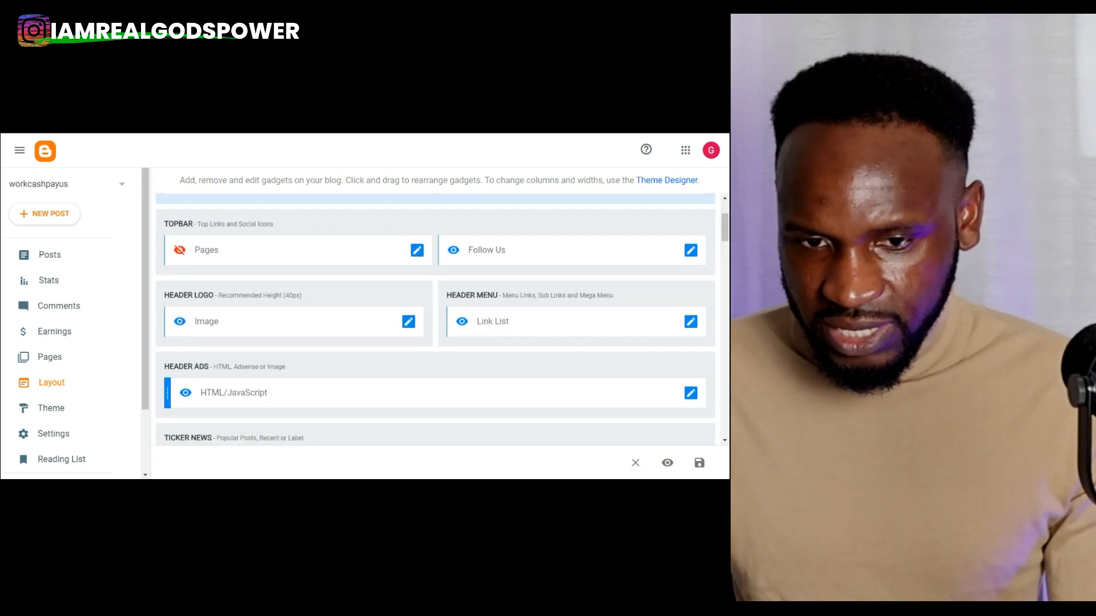
key("ctrl+Tab")
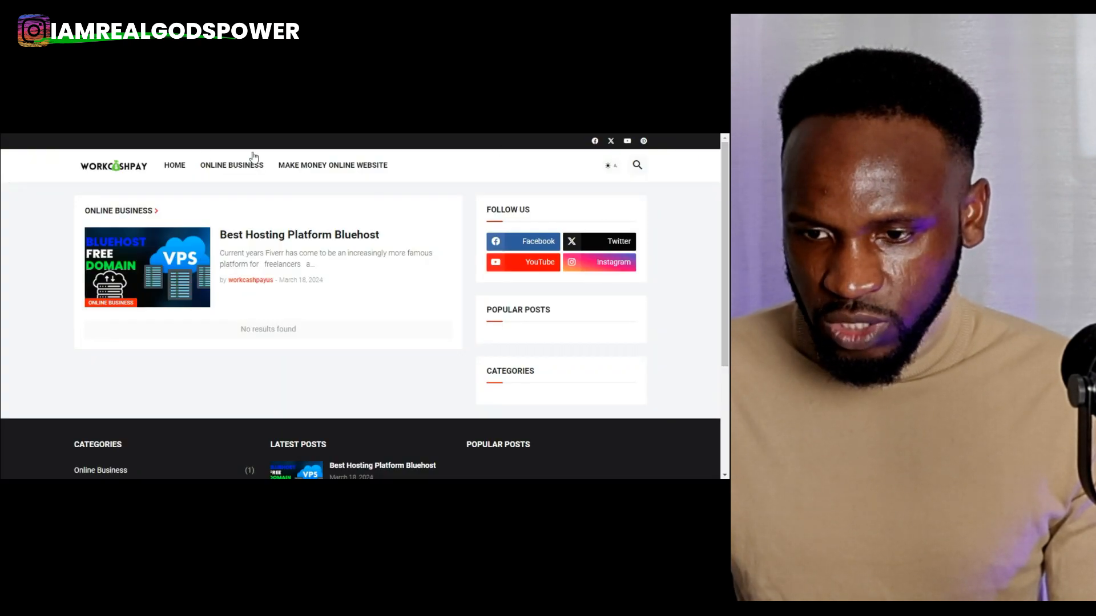
left_click(93, 167)
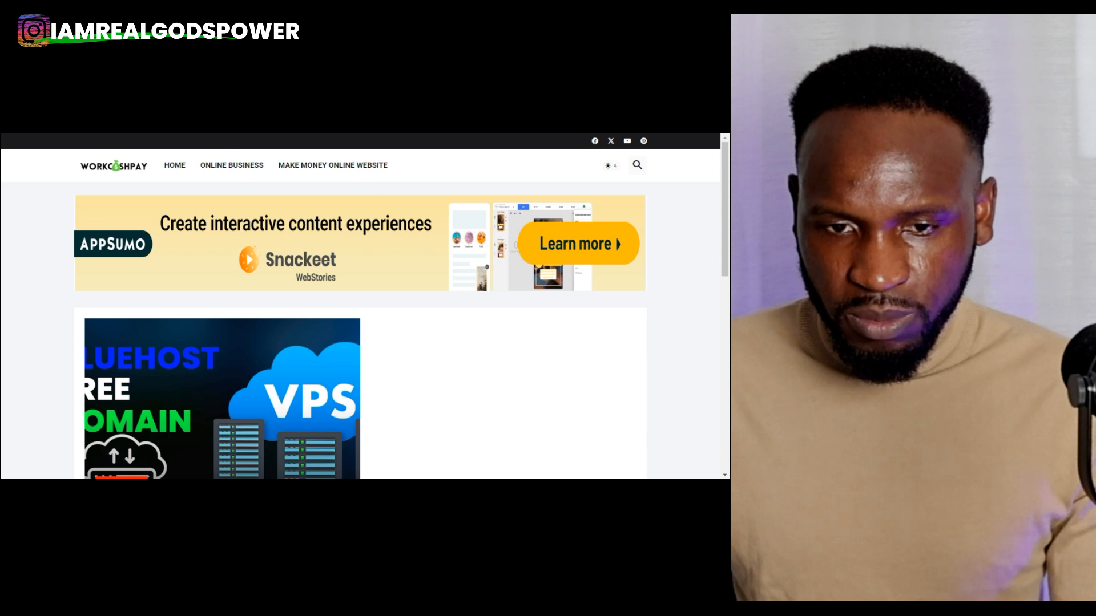
left_click(222, 166)
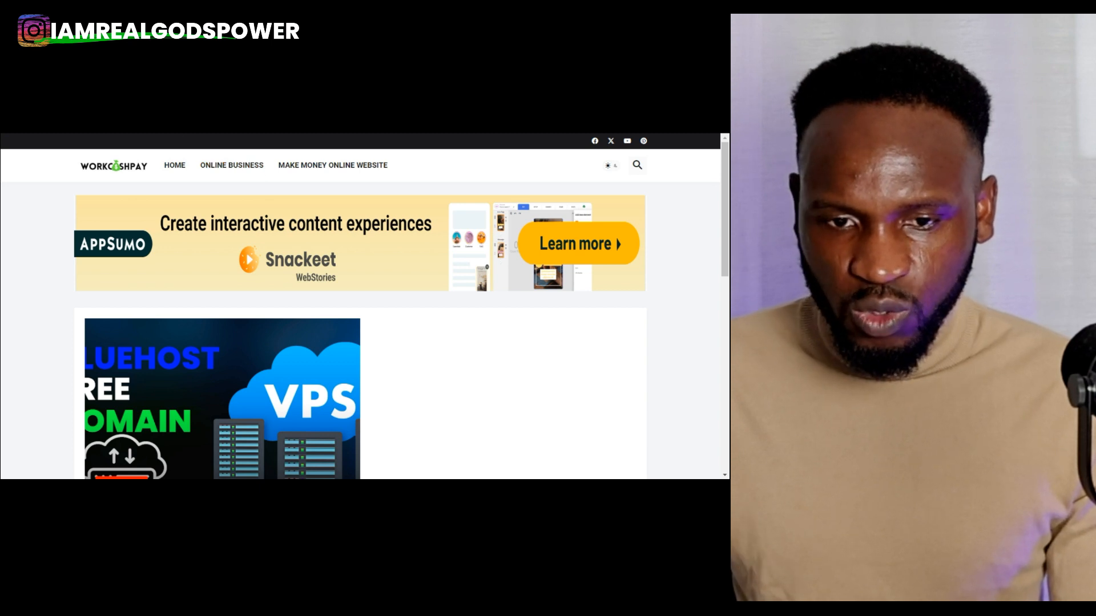
- In the layout's header menu link list, replace the Online Business item's site URL with the copied label page address
left_click(140, 100)
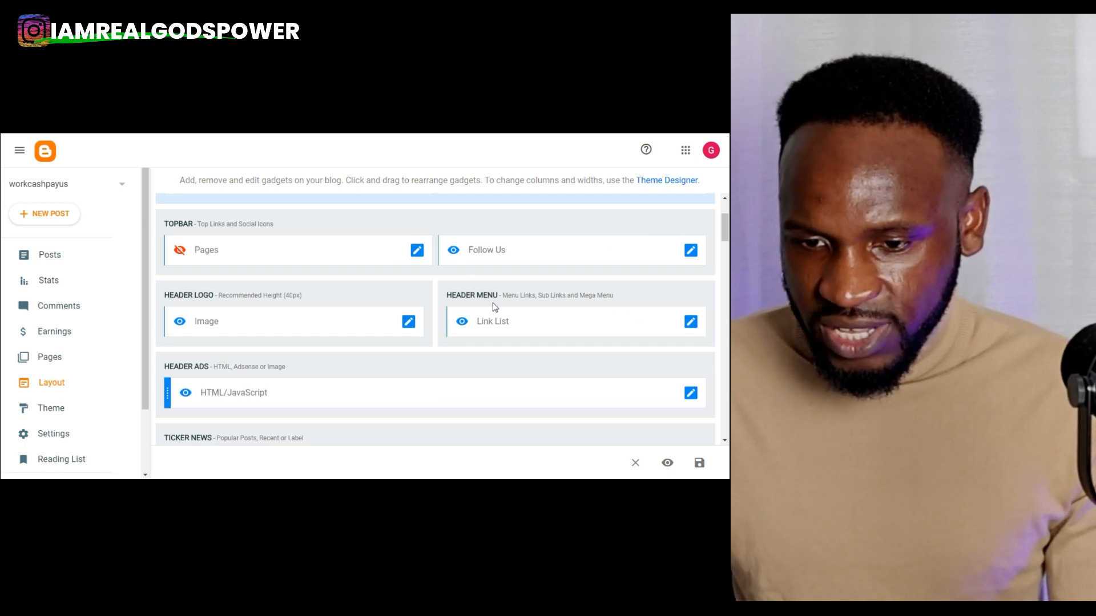
left_click(690, 322)
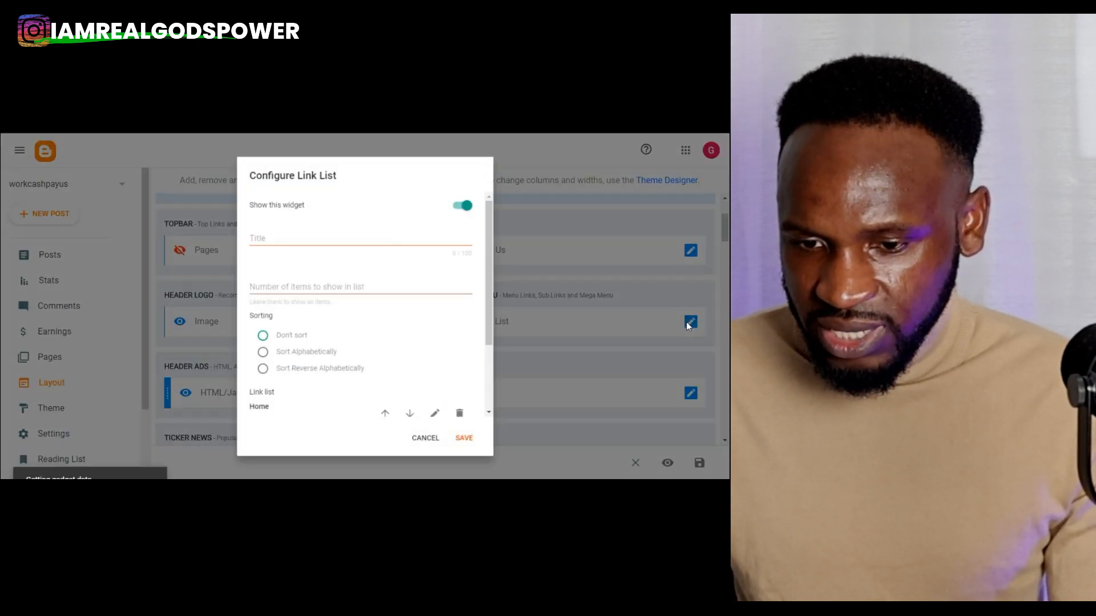
scroll(319, 272, "down", 3)
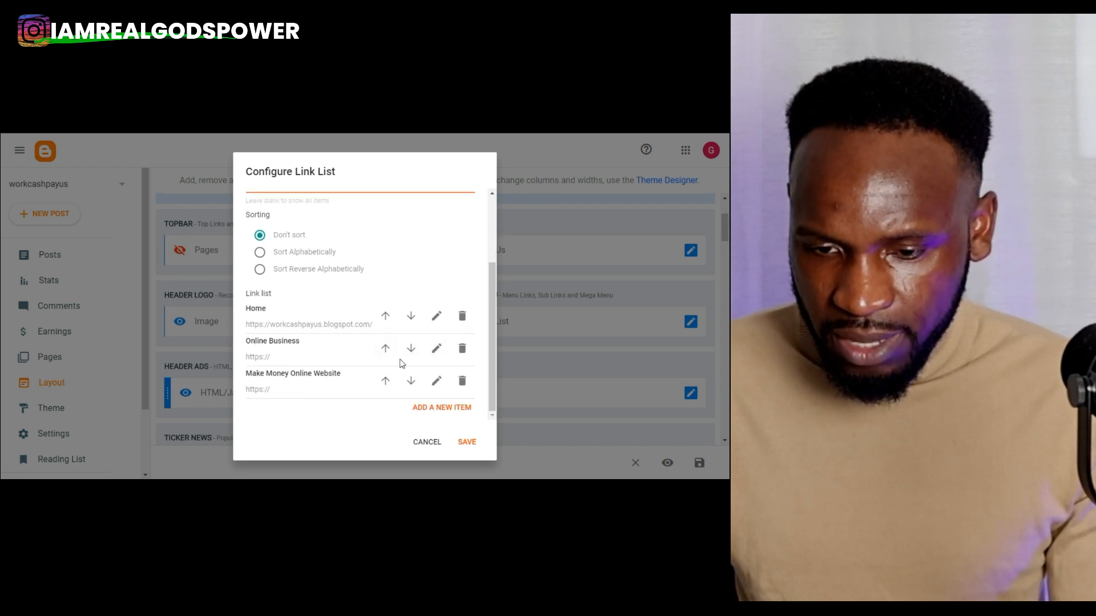
left_click(437, 349)
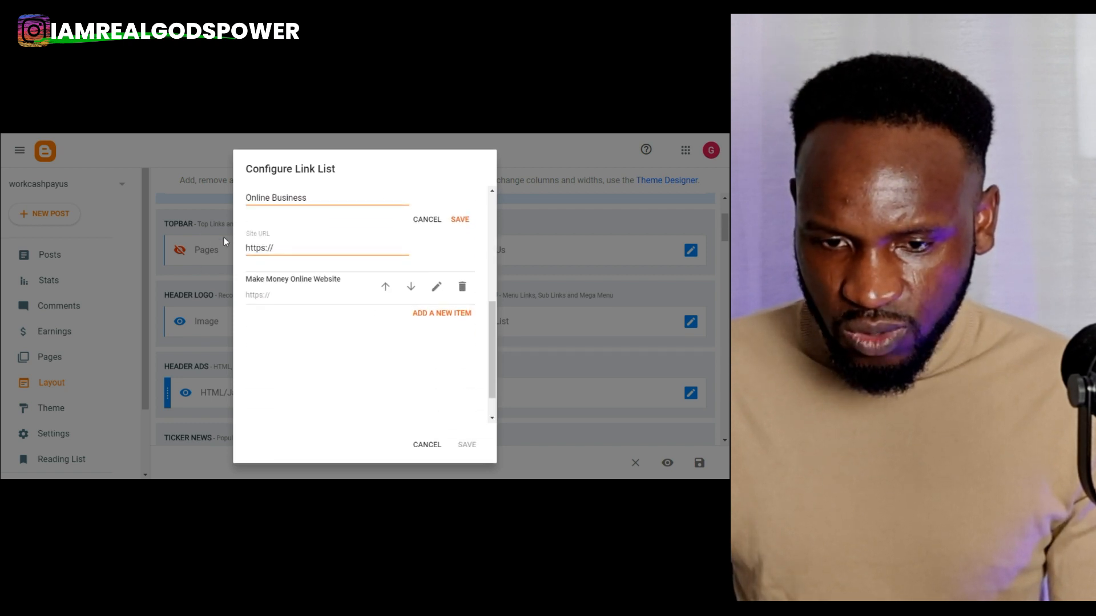
left_click(275, 249)
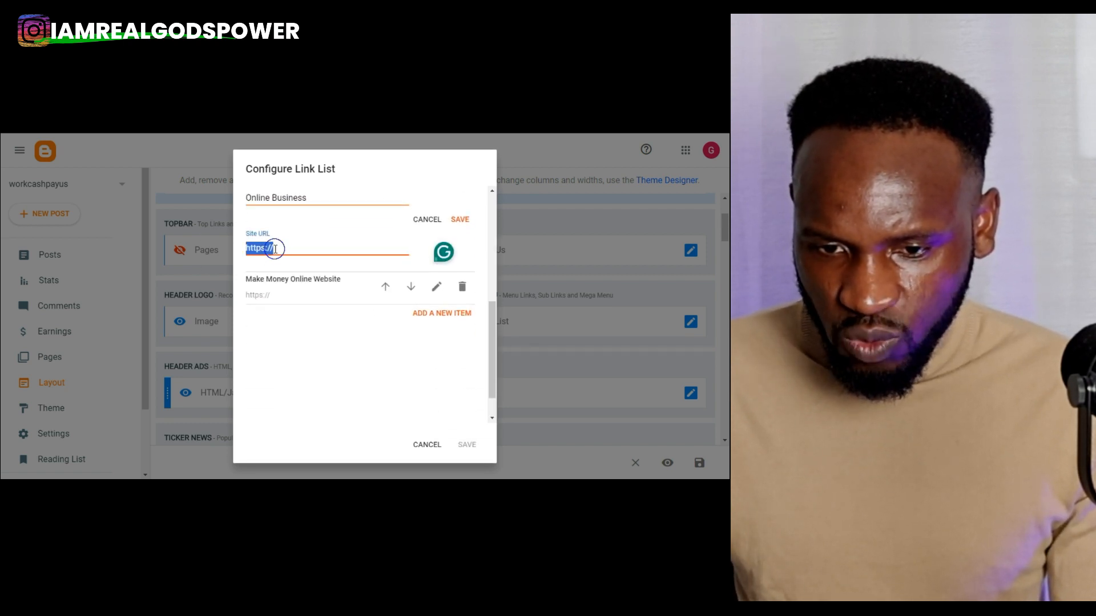
right_click(274, 251)
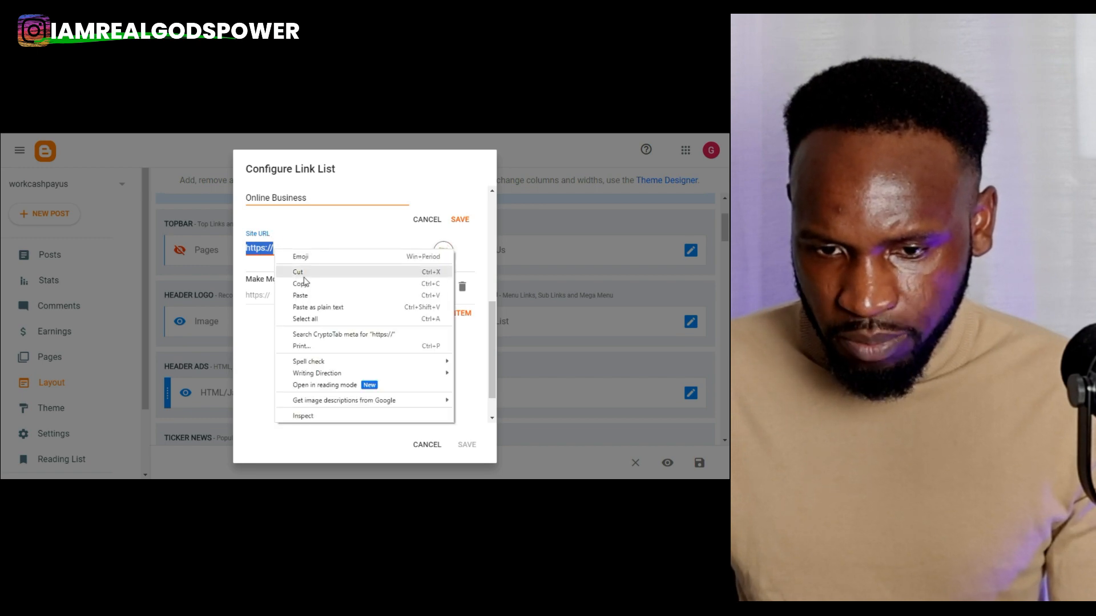
left_click(324, 296)
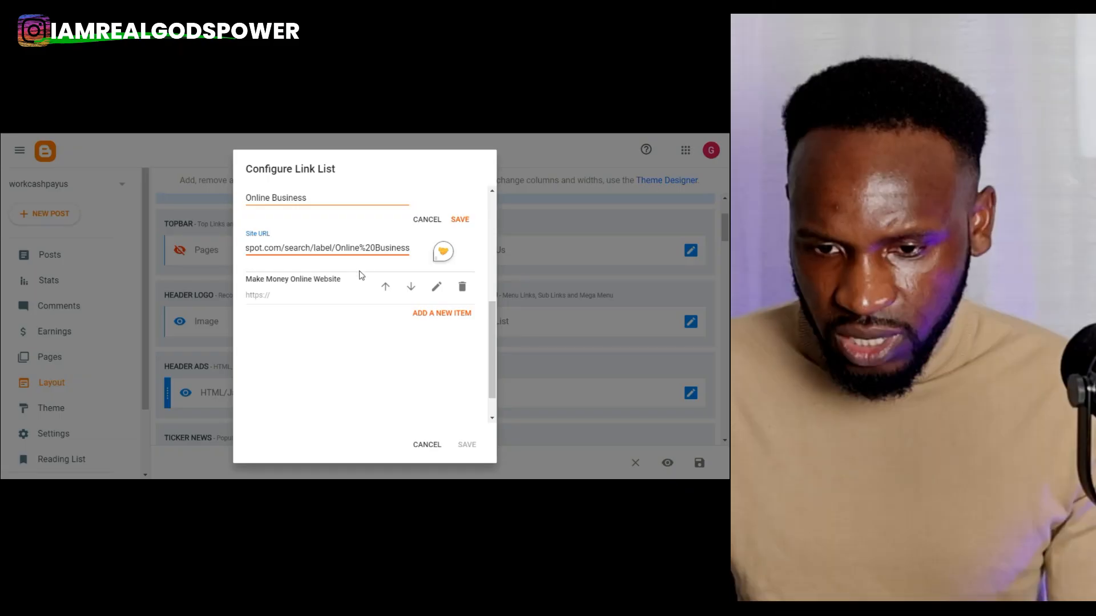
- Save the Online Business link and the header menu's link list, and open Online Business from the blog's menu
left_click(460, 220)
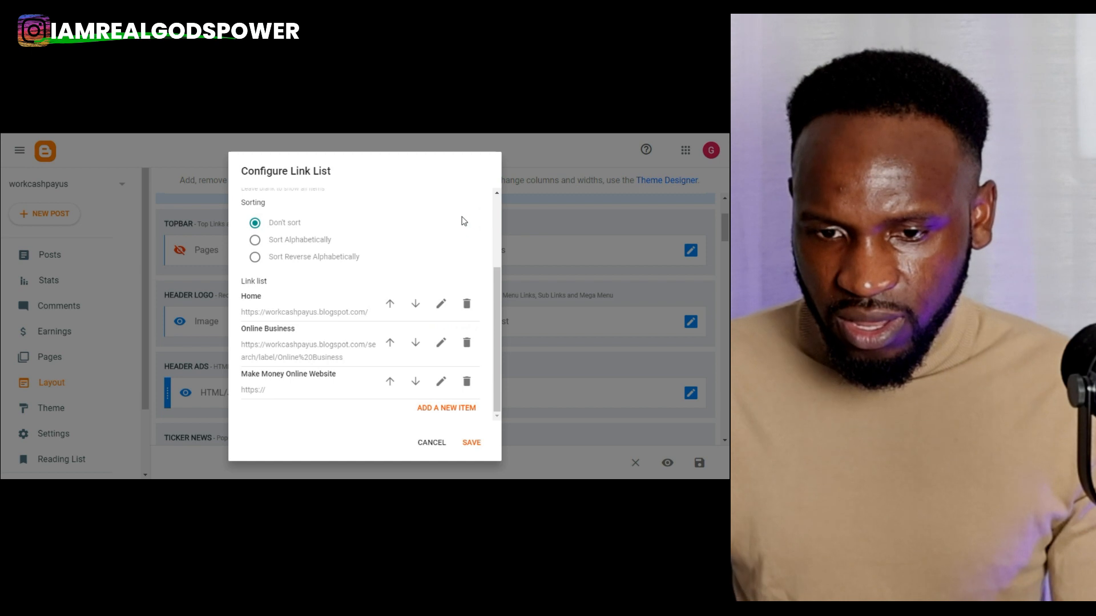
left_click(475, 445)
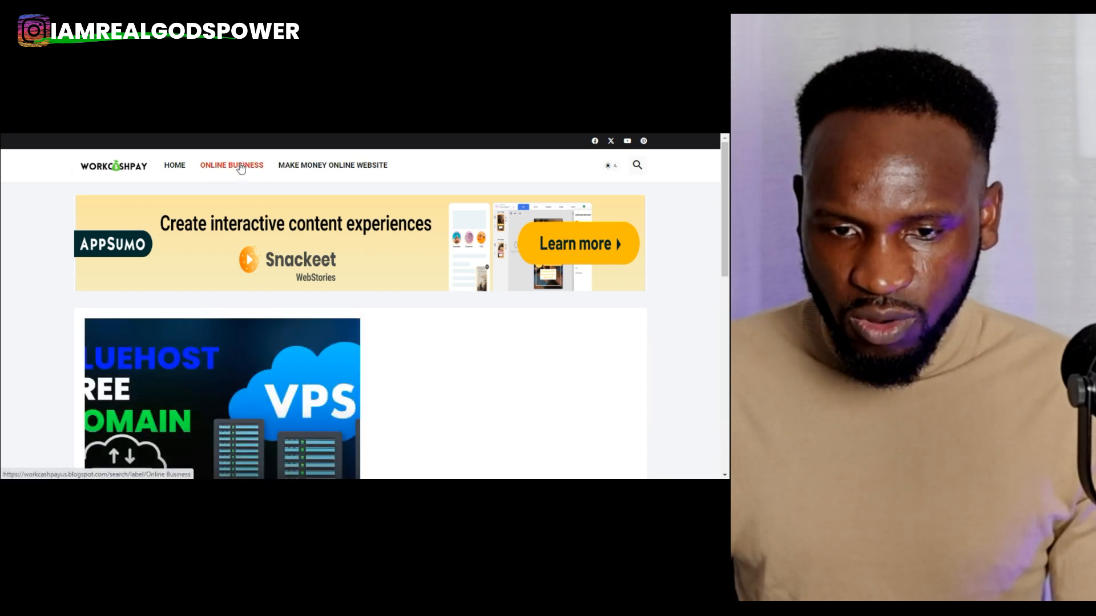
left_click(240, 167)
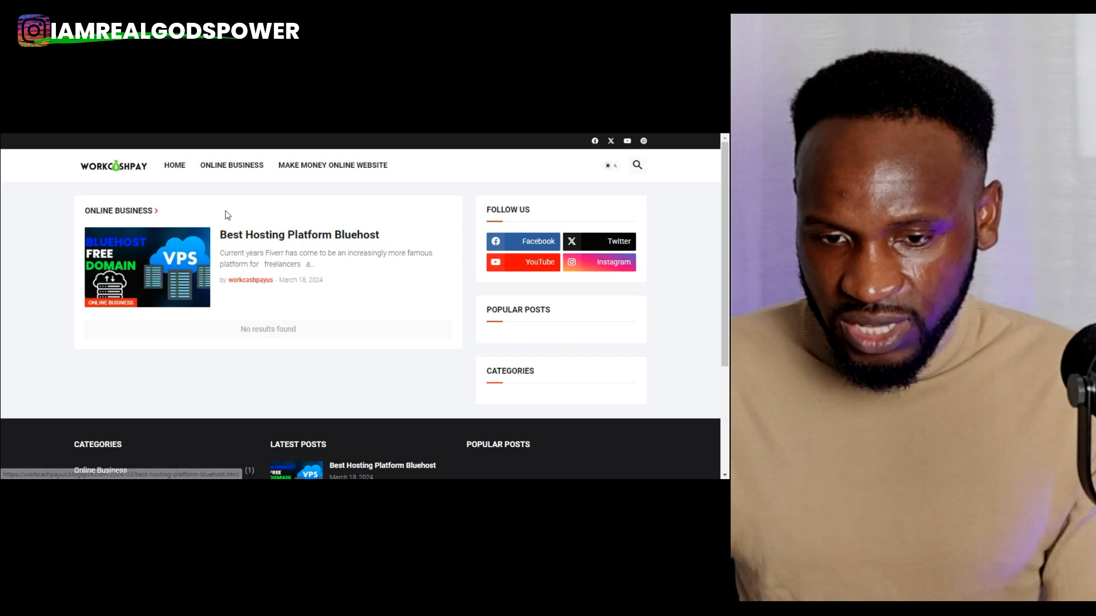
- Open the Best Hosting Platform Bluehost post and review its content, sidebar sections and footer
left_click(278, 237)
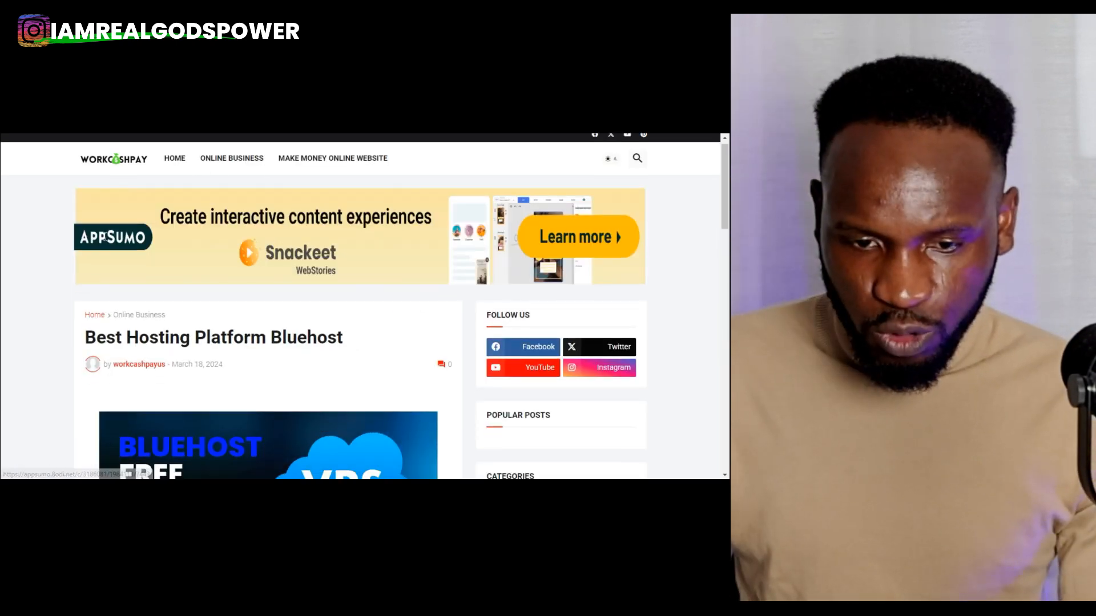
scroll(132, 263, "down", 2)
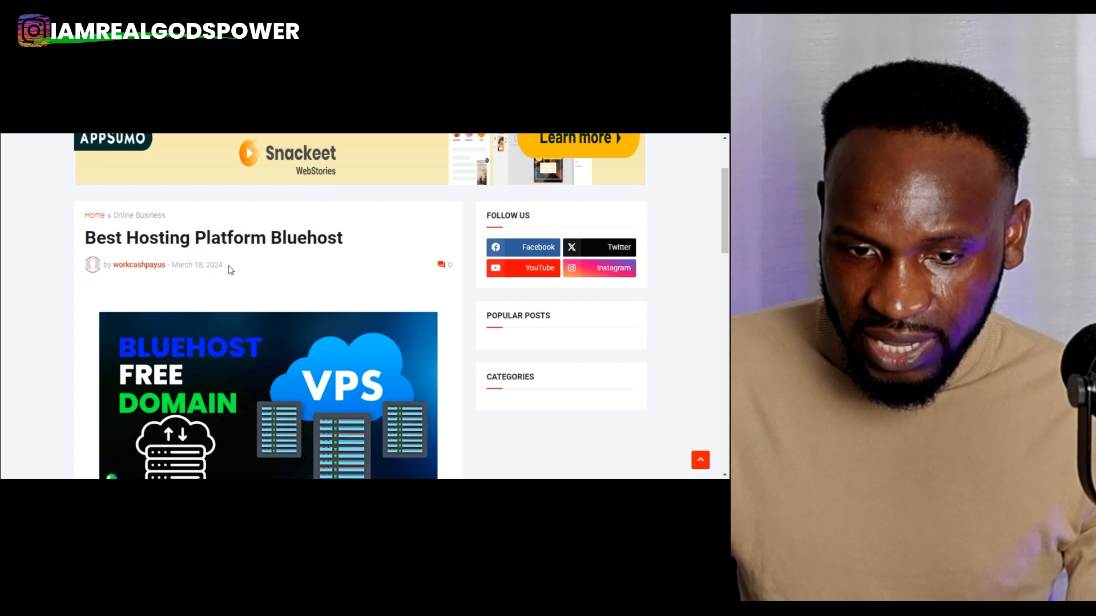
scroll(294, 277, "down", 8)
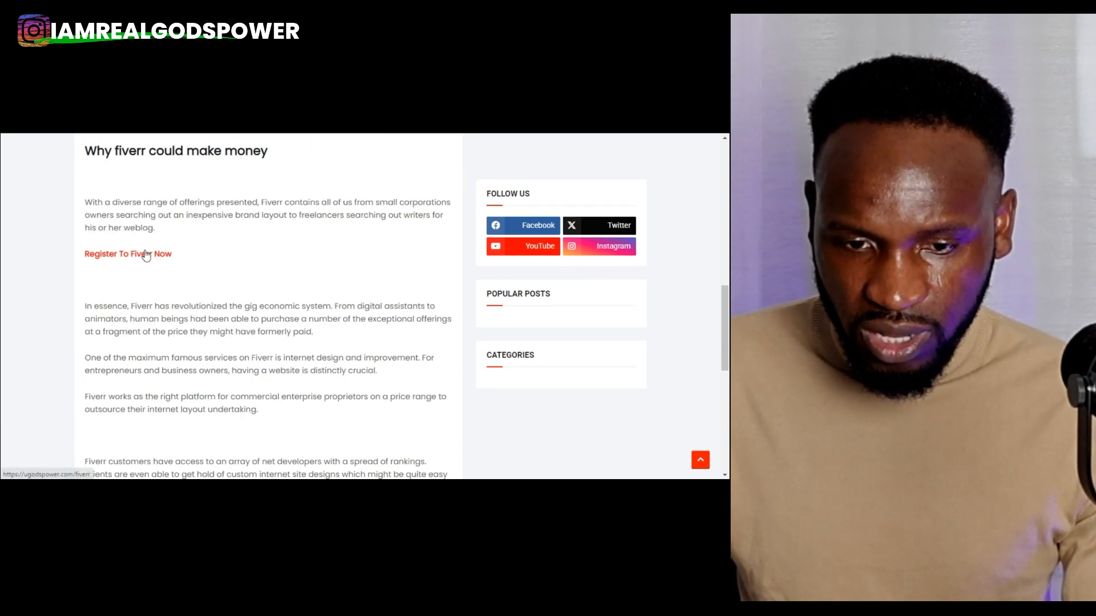
scroll(171, 257, "down", 8)
scroll(232, 254, "up", 3)
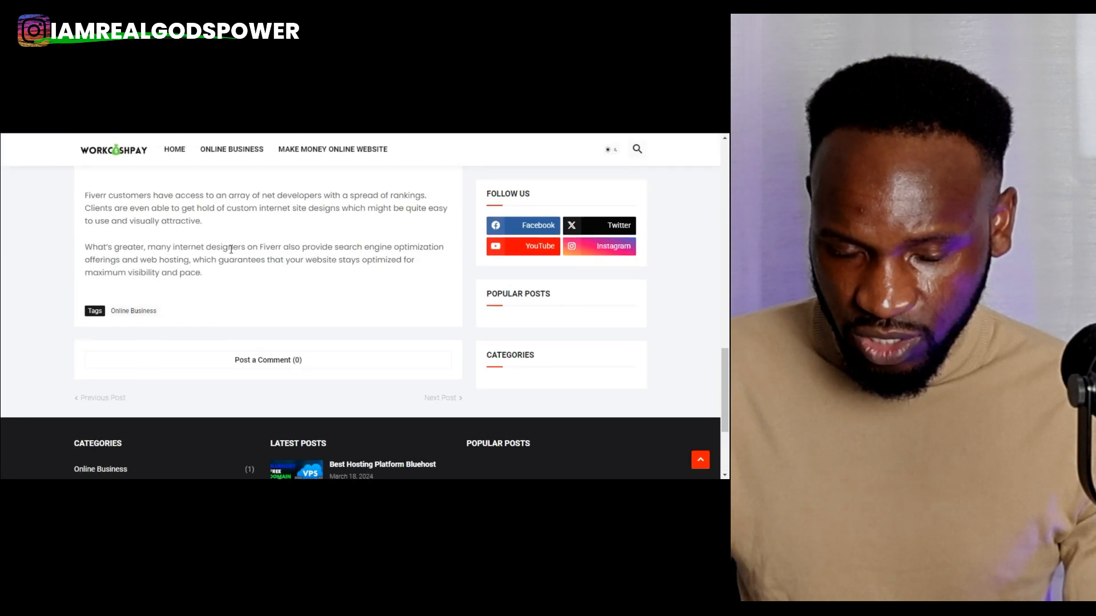
scroll(171, 257, "down", 1)
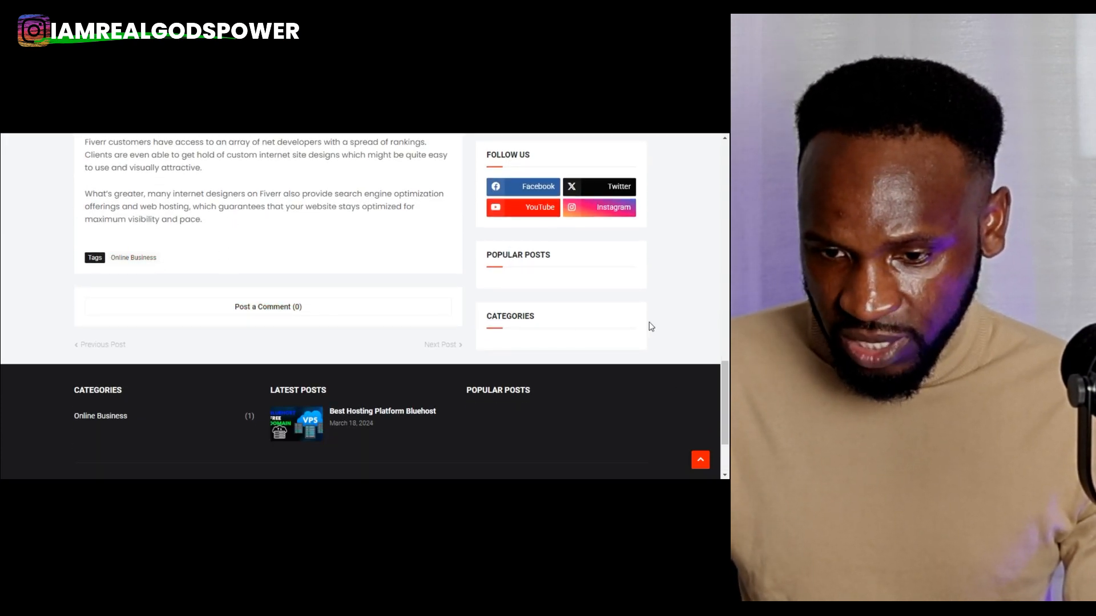
scroll(626, 295, "up", 15)
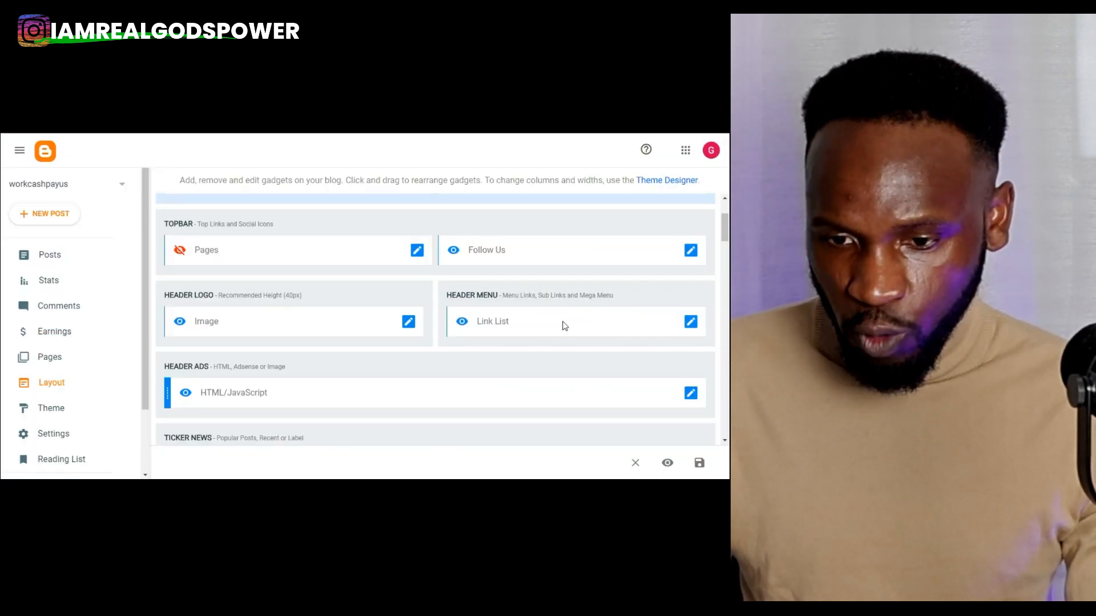
- Set the sidebar's Categories gadget in the blog layout to show the Online Business label, and save it
scroll(676, 320, "down", 3)
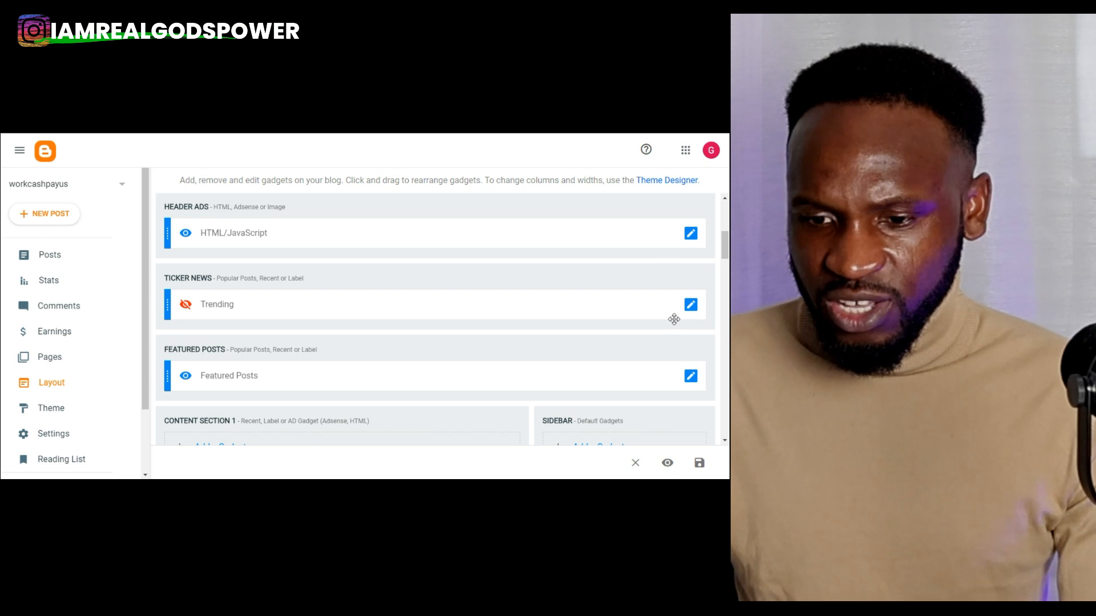
scroll(675, 319, "down", 10)
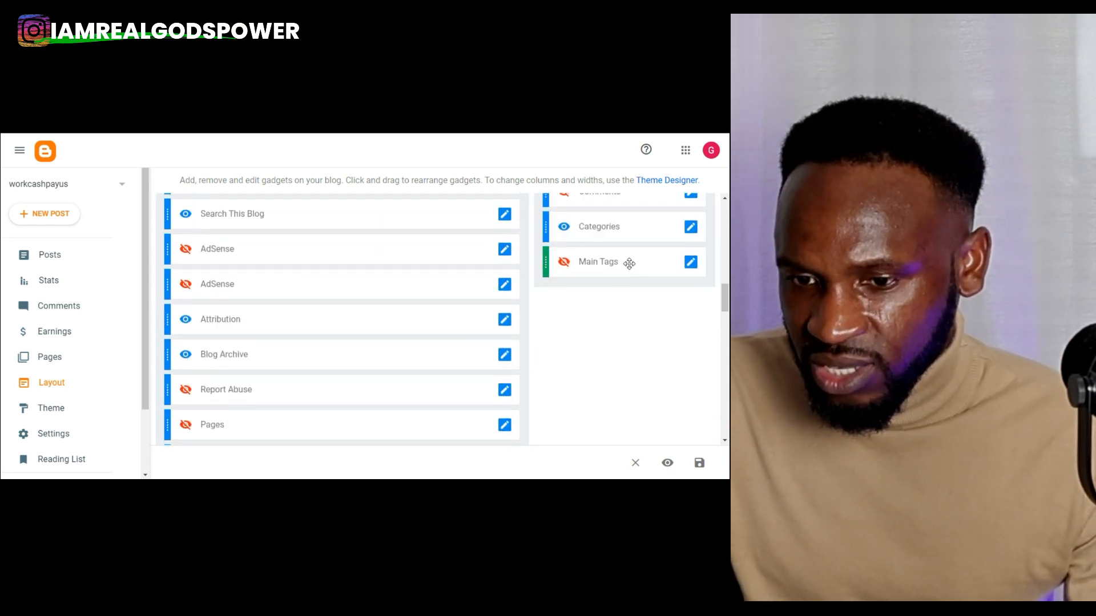
scroll(631, 261, "up", 3)
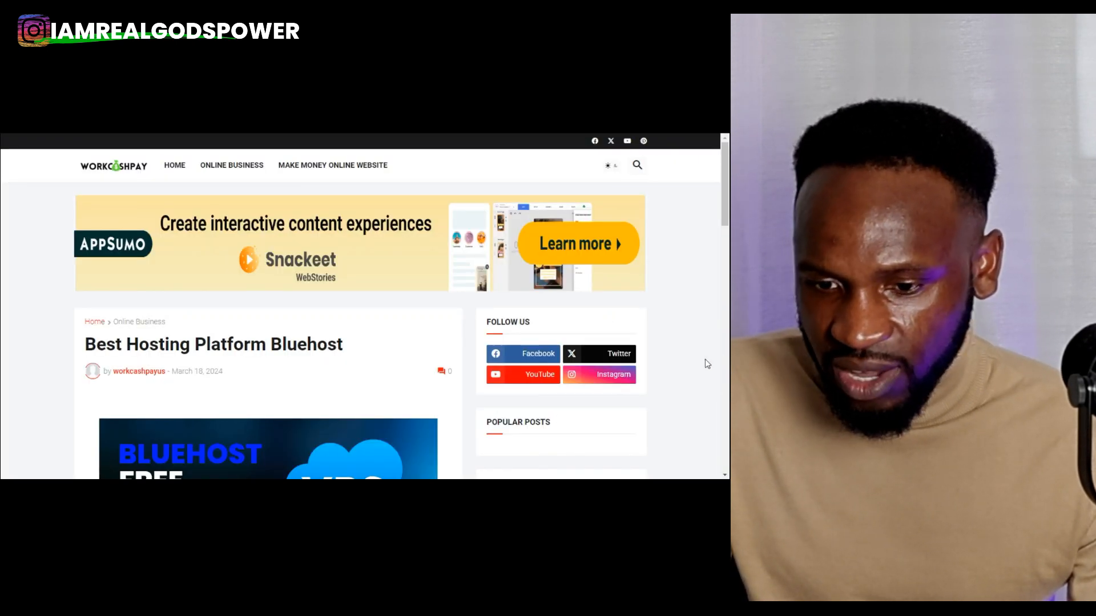
scroll(707, 363, "down", 3)
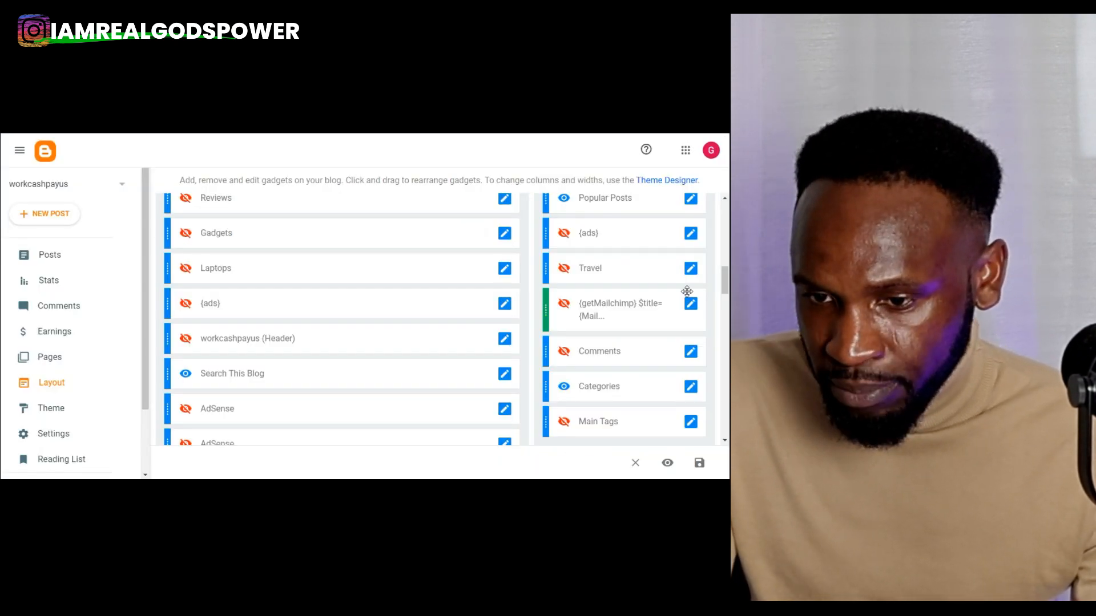
scroll(687, 292, "up", 2)
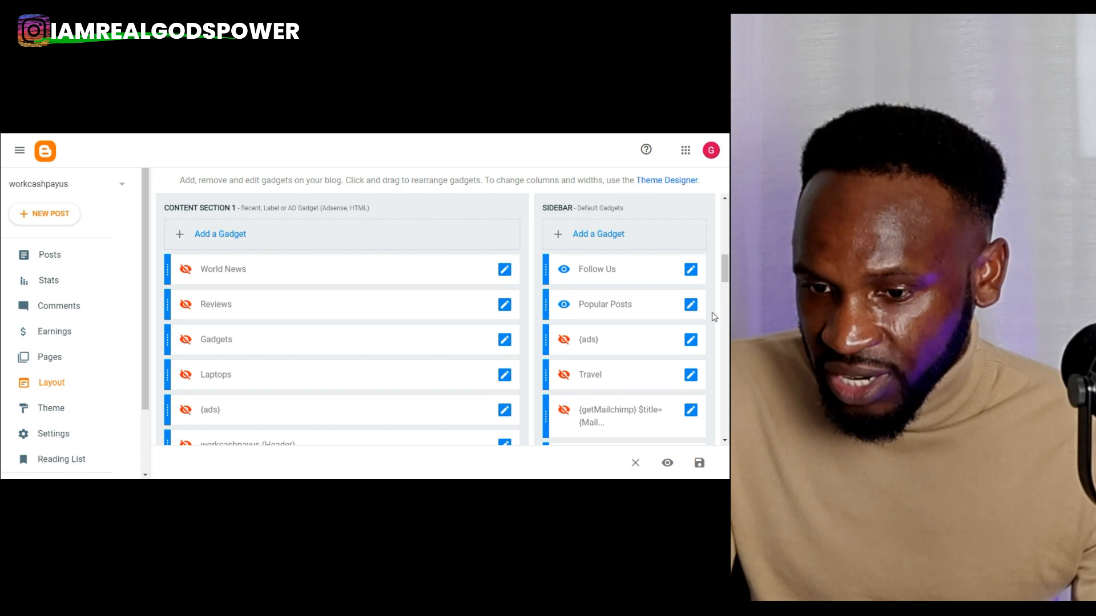
scroll(706, 321, "down", 3)
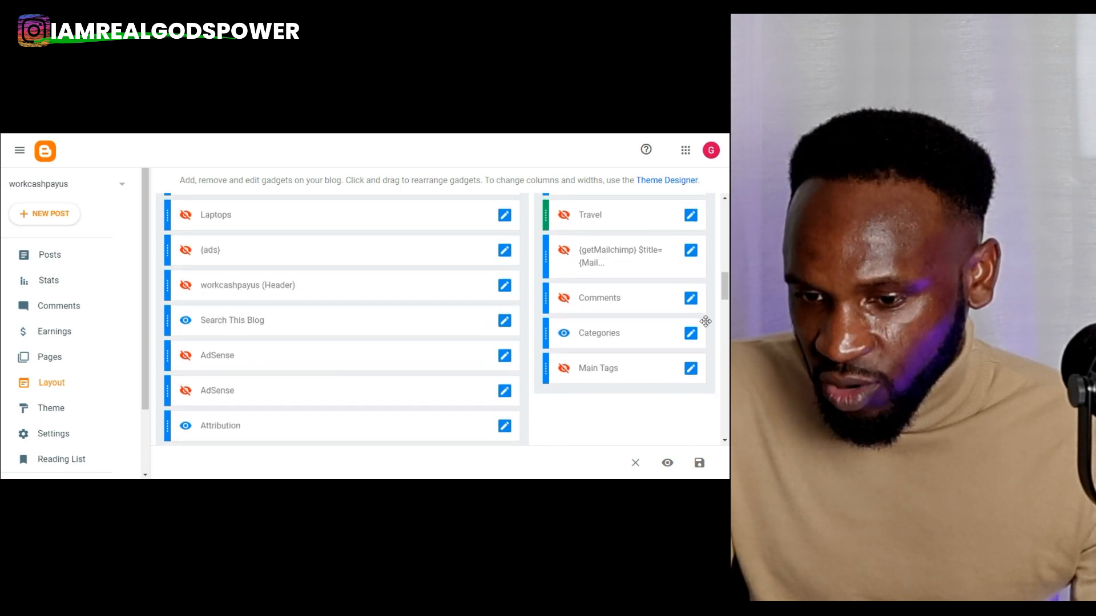
scroll(706, 321, "down", 1)
left_click(691, 281)
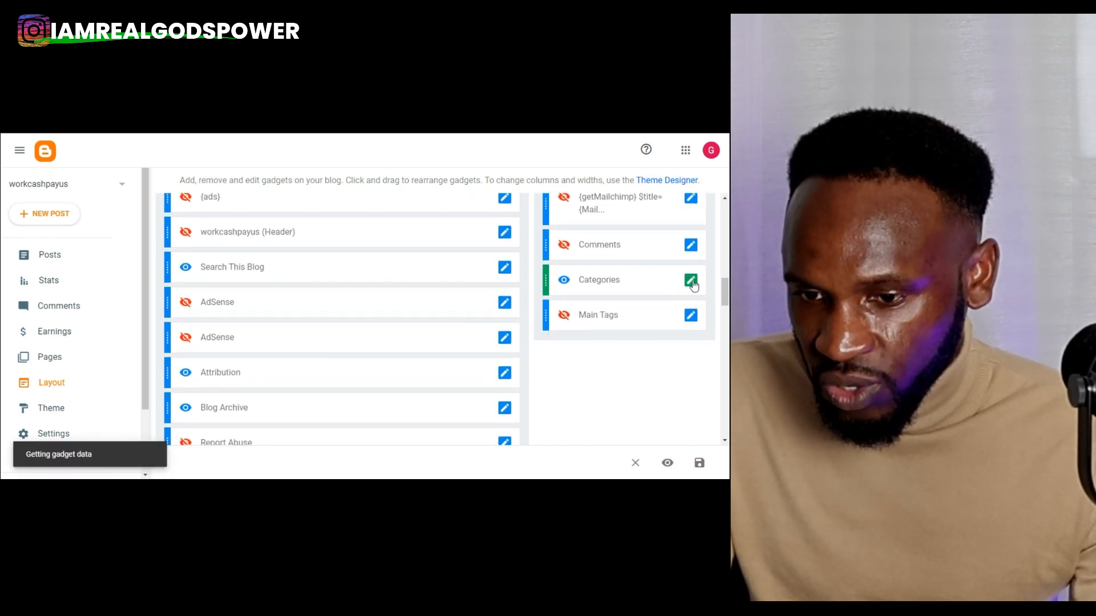
scroll(377, 304, "down", 2)
scroll(376, 304, "down", 1)
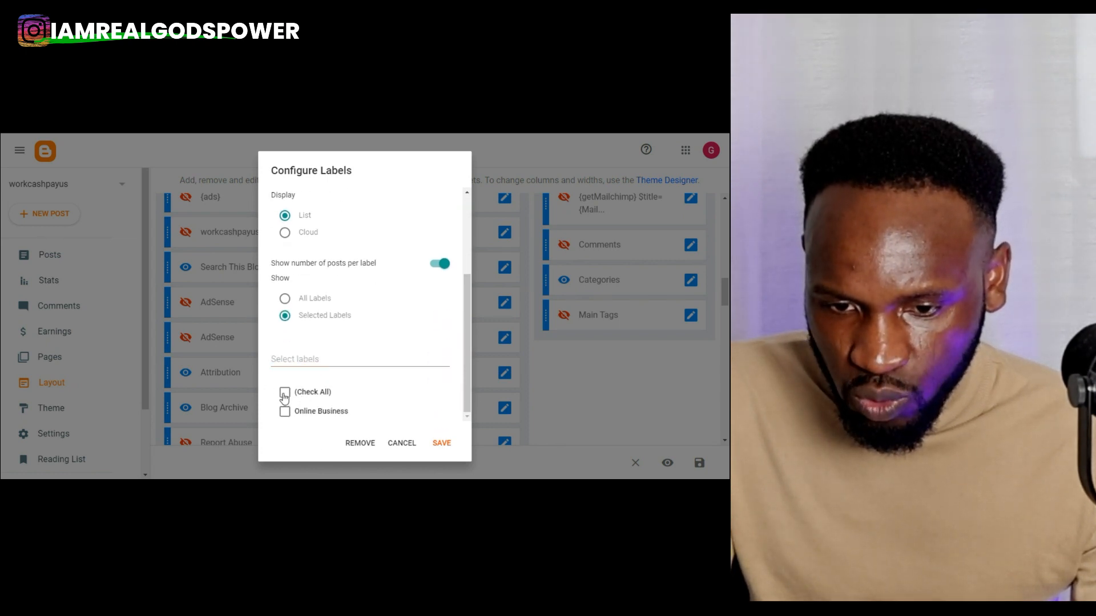
left_click(440, 444)
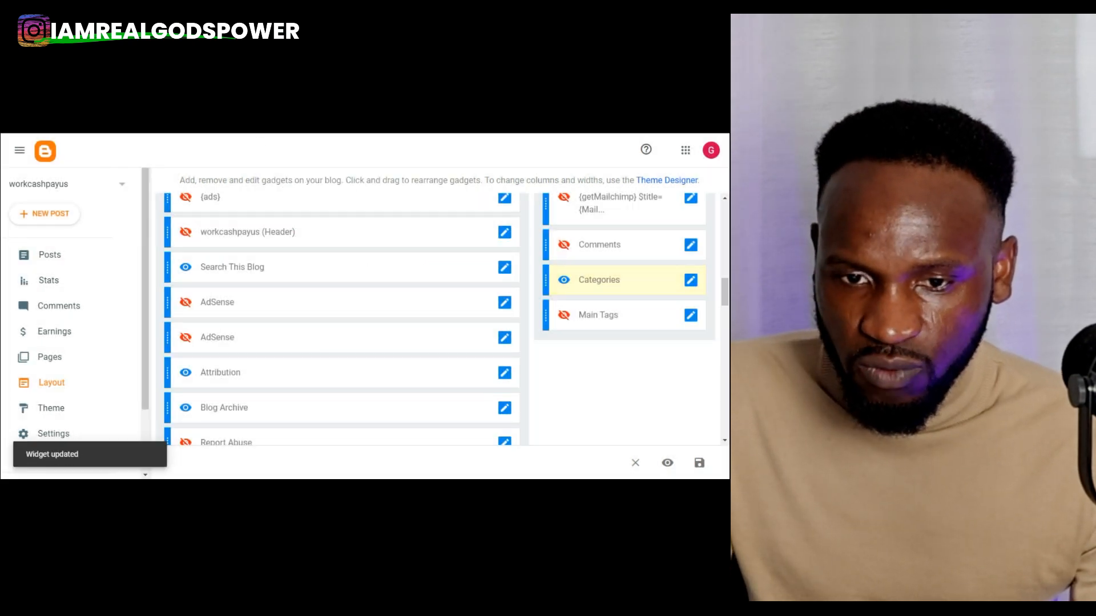
- Check the Popular Posts and Categories sidebar sections on the Best Hosting Platform Bluehost post
left_click(228, 104)
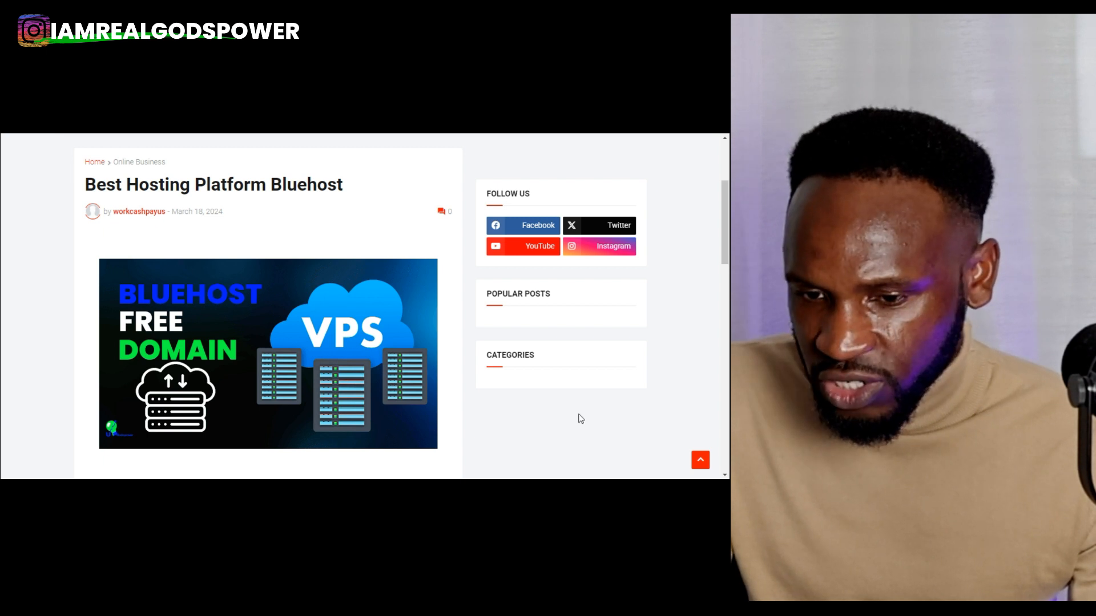
scroll(581, 404, "down", 1)
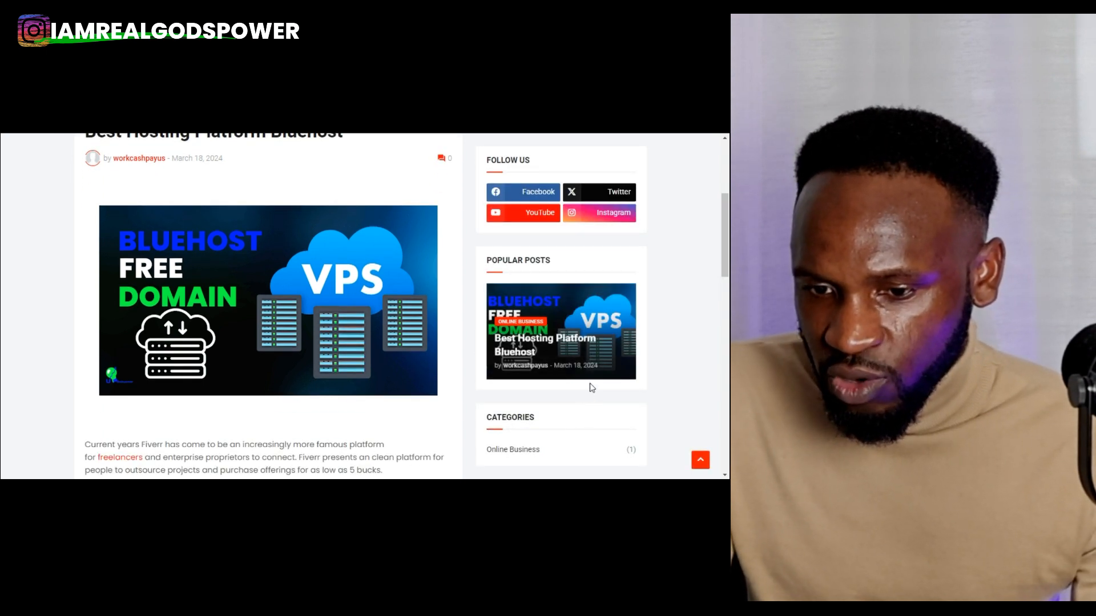
scroll(588, 383, "down", 2)
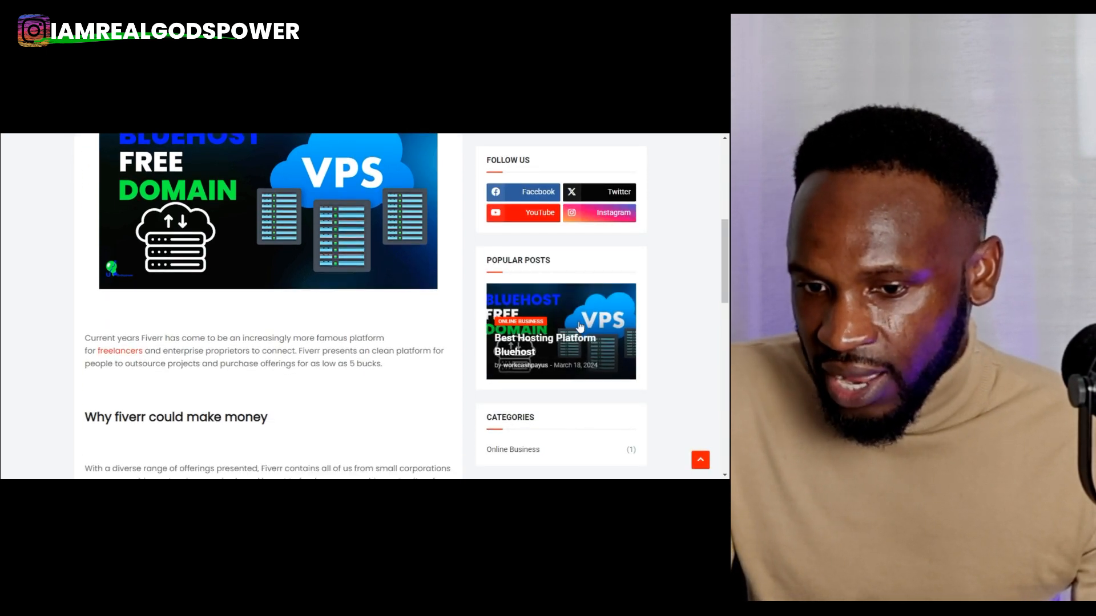
scroll(579, 327, "down", 3)
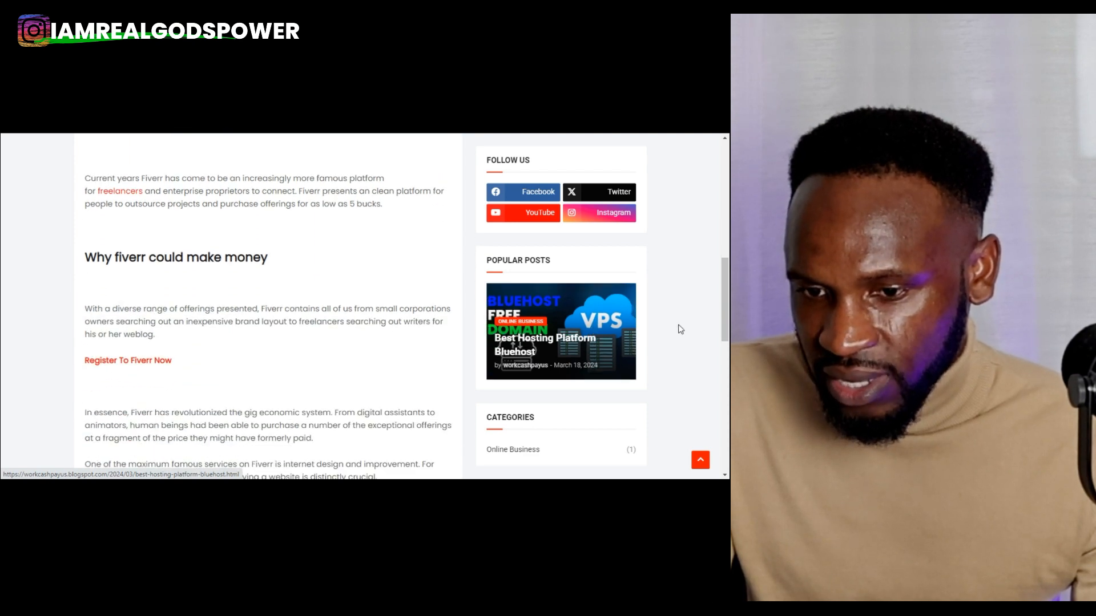
scroll(661, 310, "up", 3)
scroll(660, 311, "down", 3)
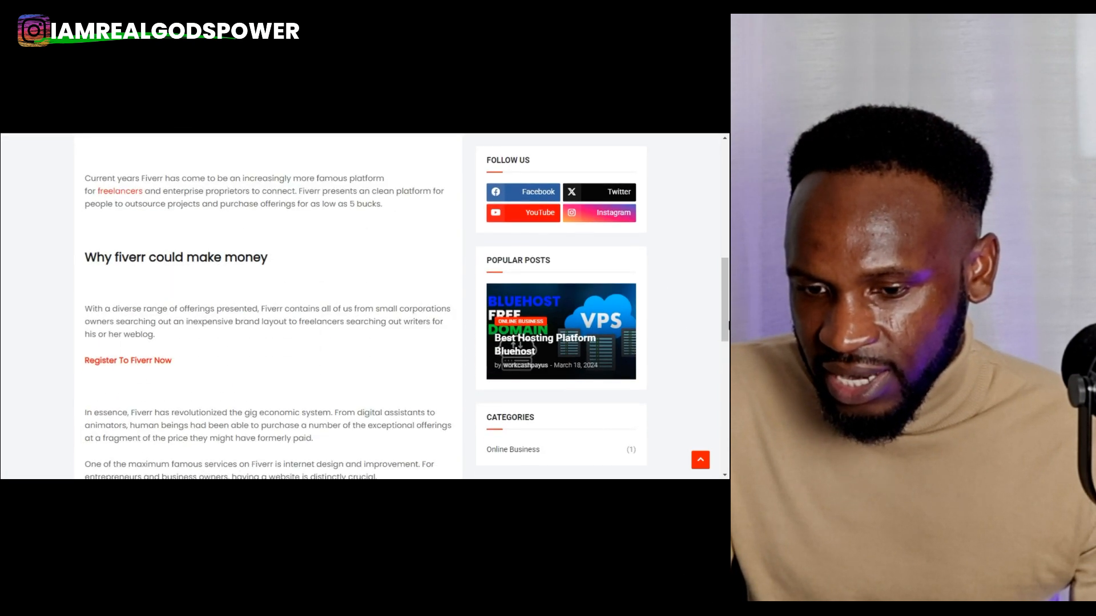
scroll(713, 368, "down", 3)
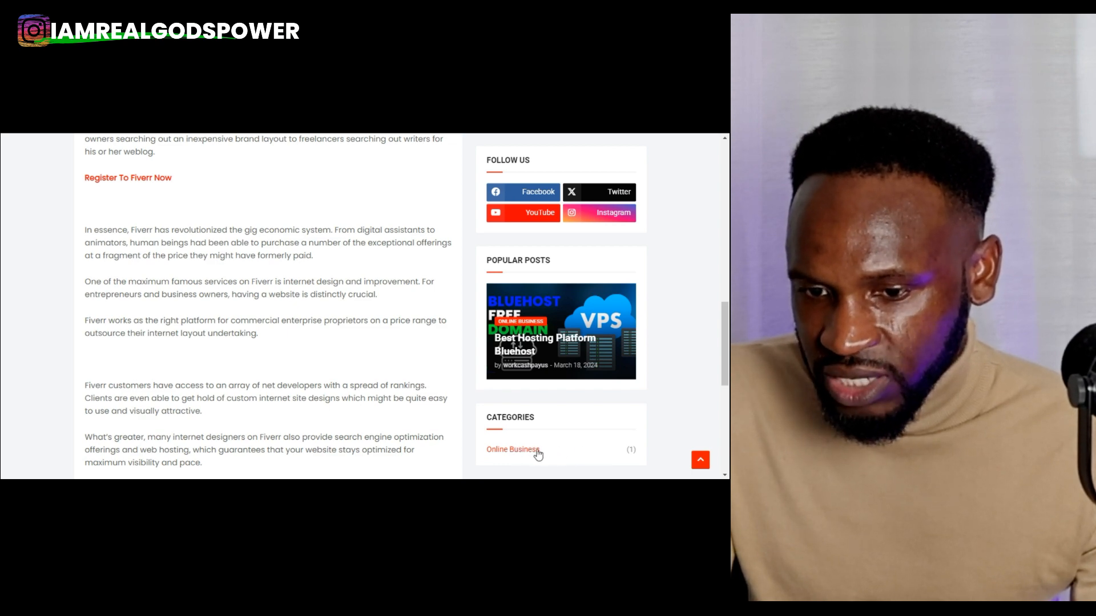
scroll(618, 421, "up", 5)
left_click(613, 402)
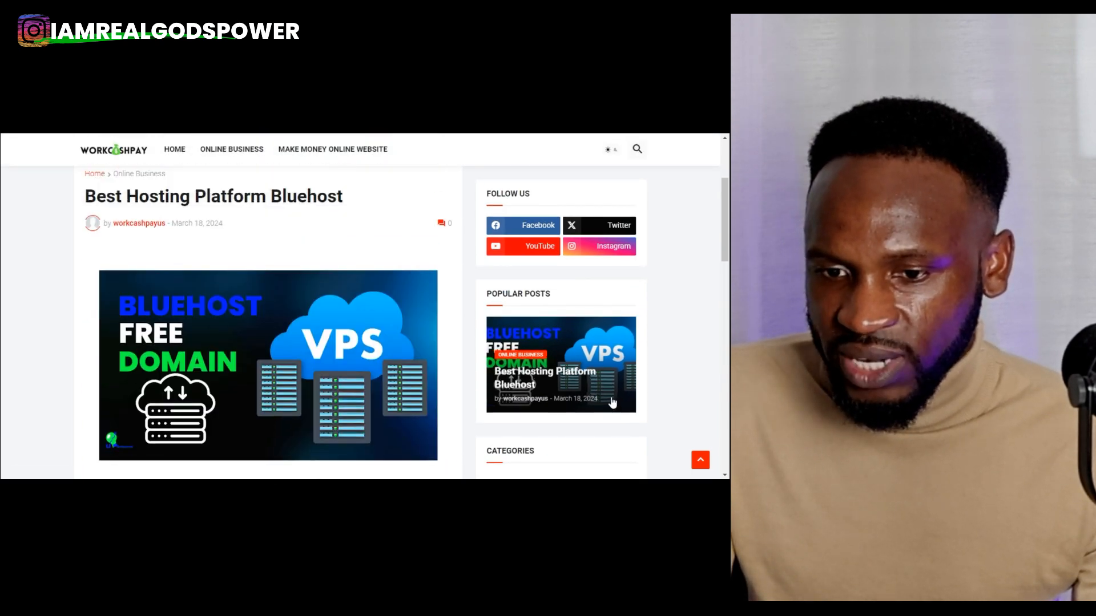
- Open the blog's home page and check its Read More, Popular Posts and Categories sections
scroll(612, 402, "up", 3)
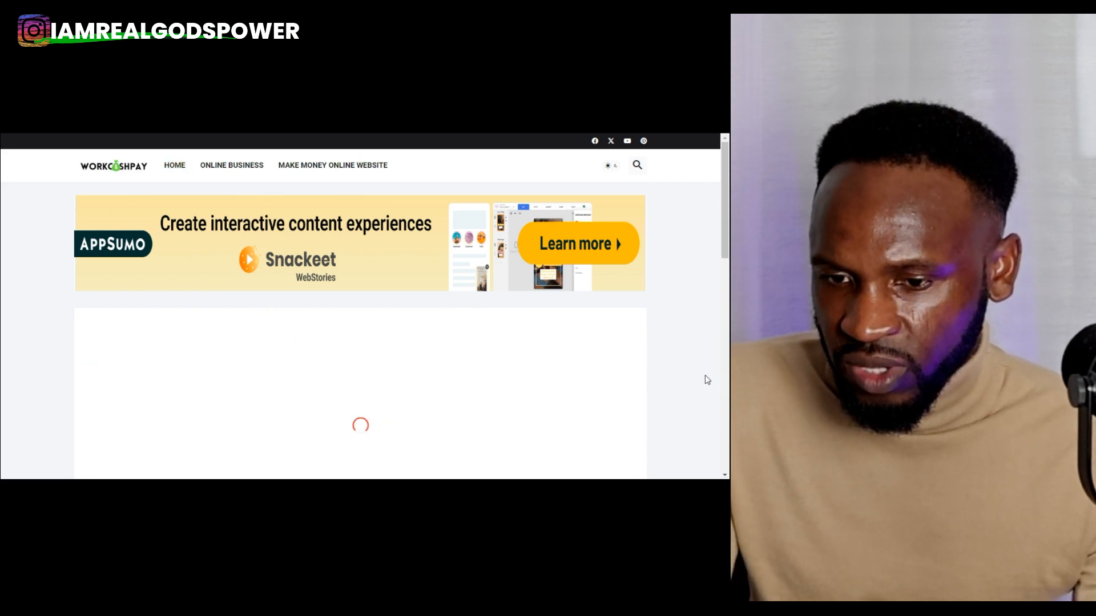
scroll(585, 341, "down", 5)
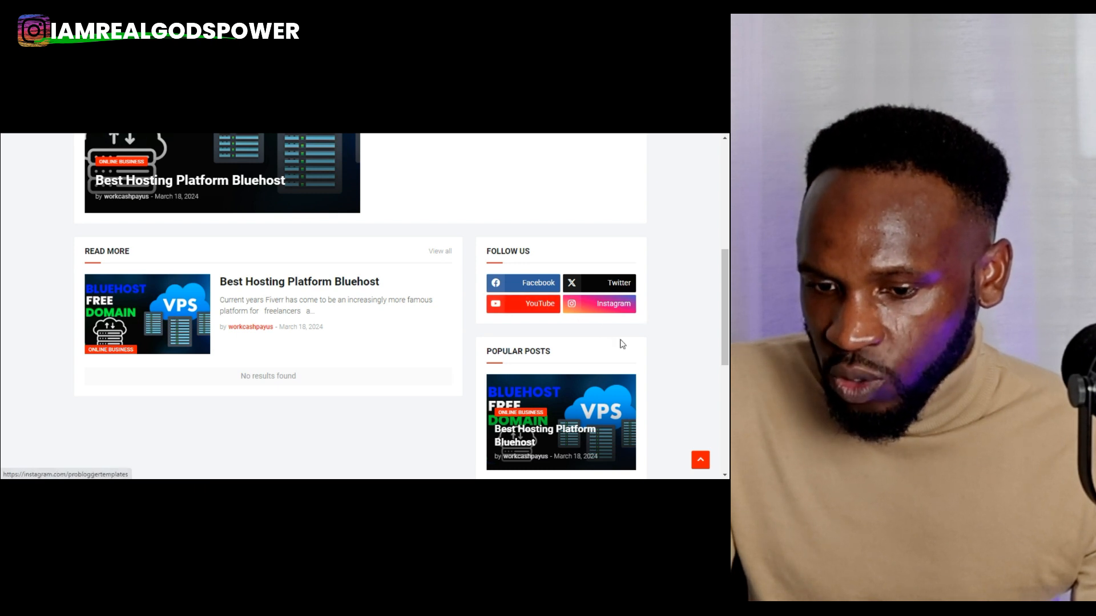
scroll(615, 342, "down", 3)
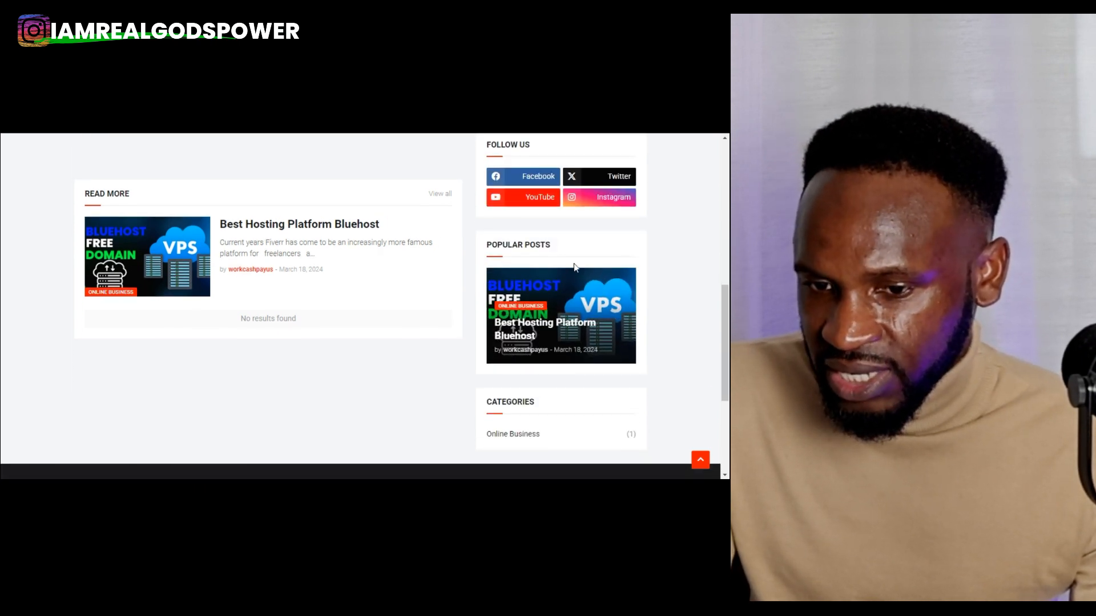
scroll(622, 294, "down", 1)
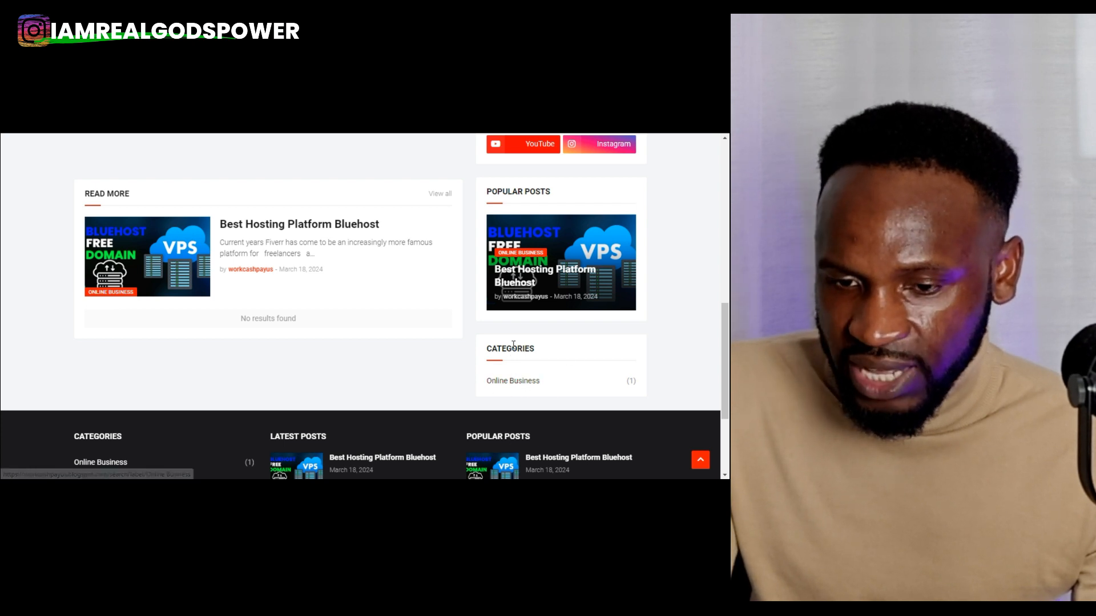
- Compare the new blog's home page with the existing WorkCashPay blog that has the Lose Weight and Afiliate Marketing menu items
key("ctrl+Tab")
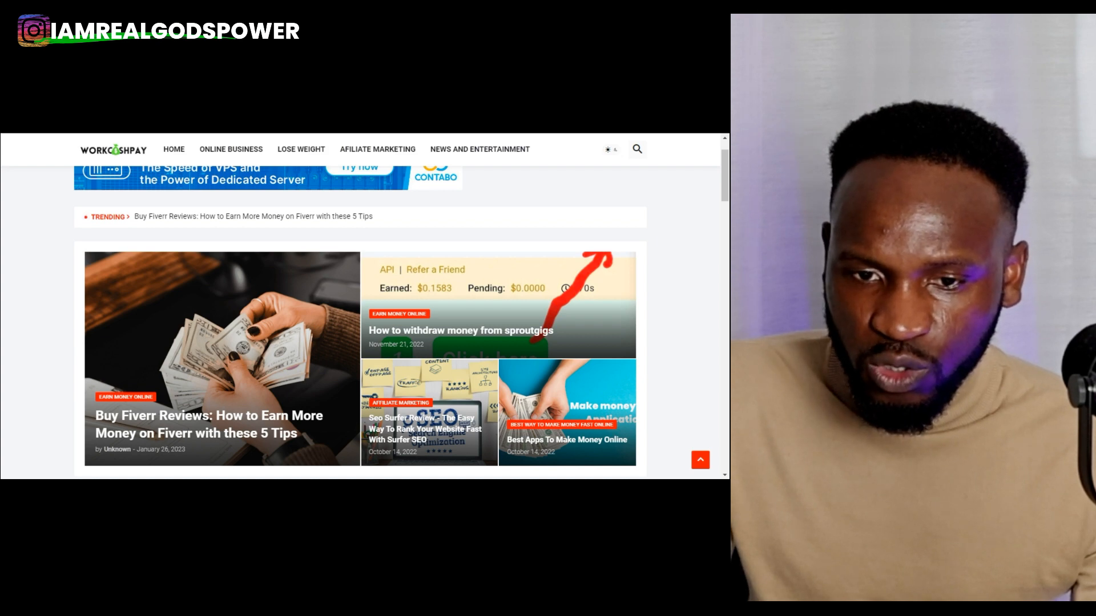
key("ctrl+Tab")
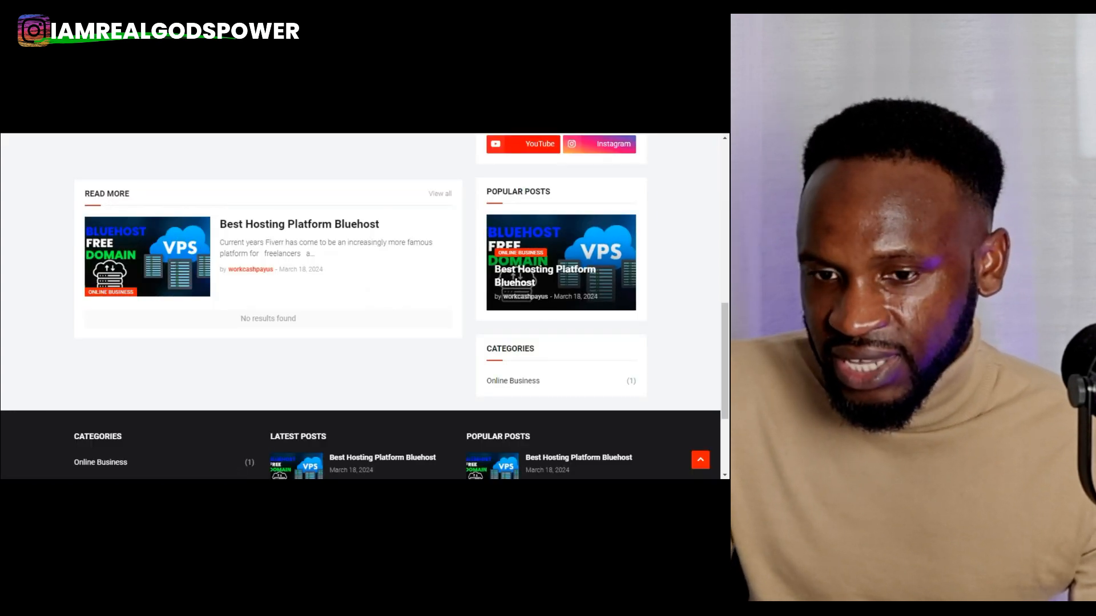
key("ctrl+Tab")
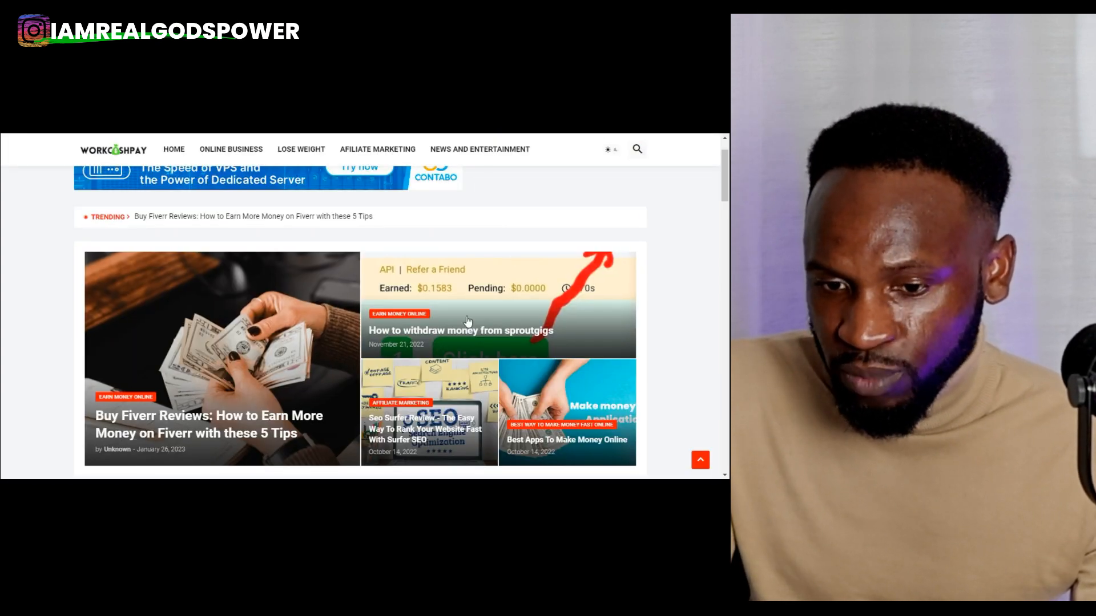
scroll(496, 331, "down", 5)
scroll(496, 331, "up", 7)
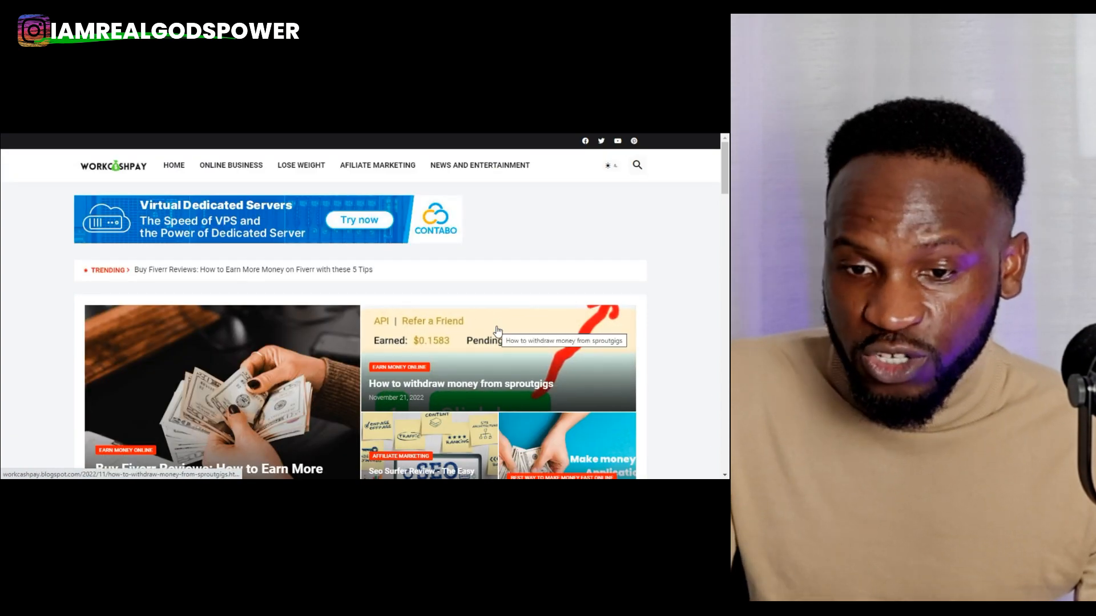
scroll(275, 154, "down", 10)
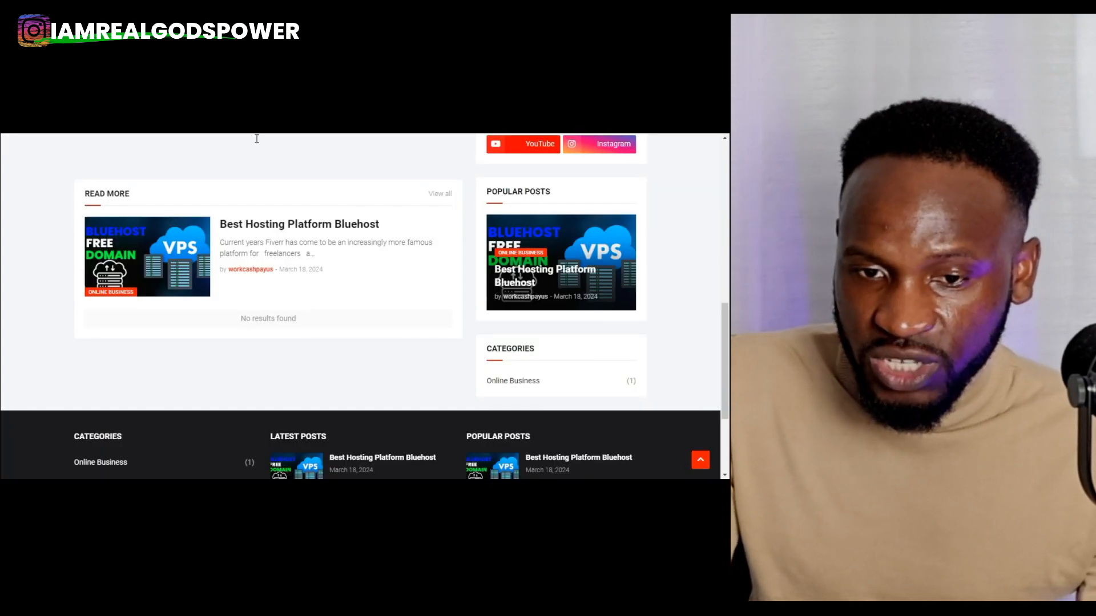
scroll(246, 171, "up", 10)
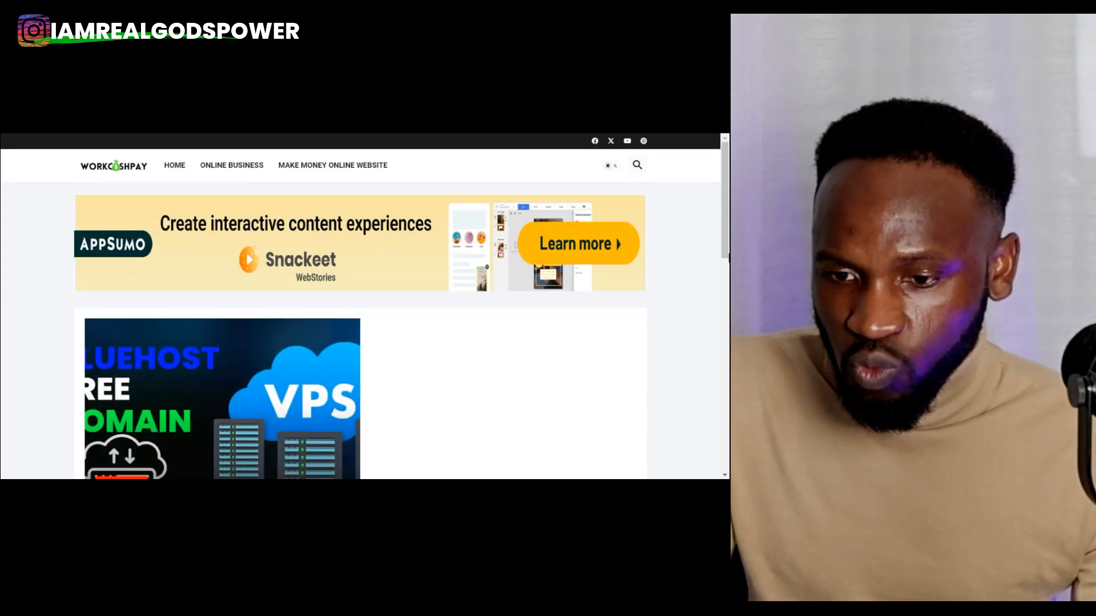
- Check the new blog's home page down to the Categories, Latest Posts, Popular Posts and About Us sections in the footer
left_click_drag(726, 208, 709, 396)
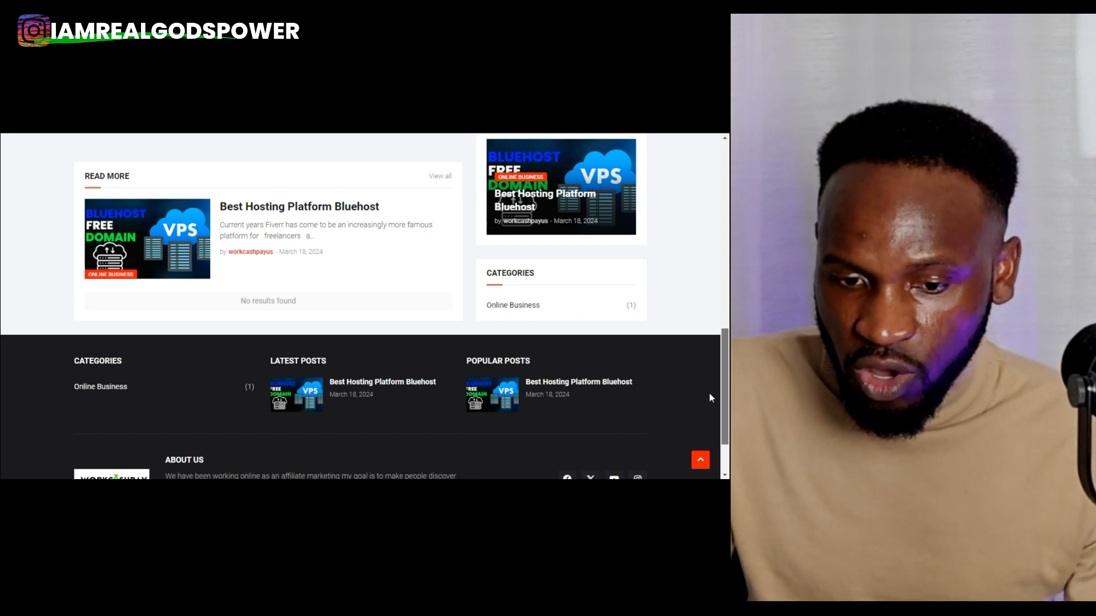
scroll(708, 398, "down", 2)
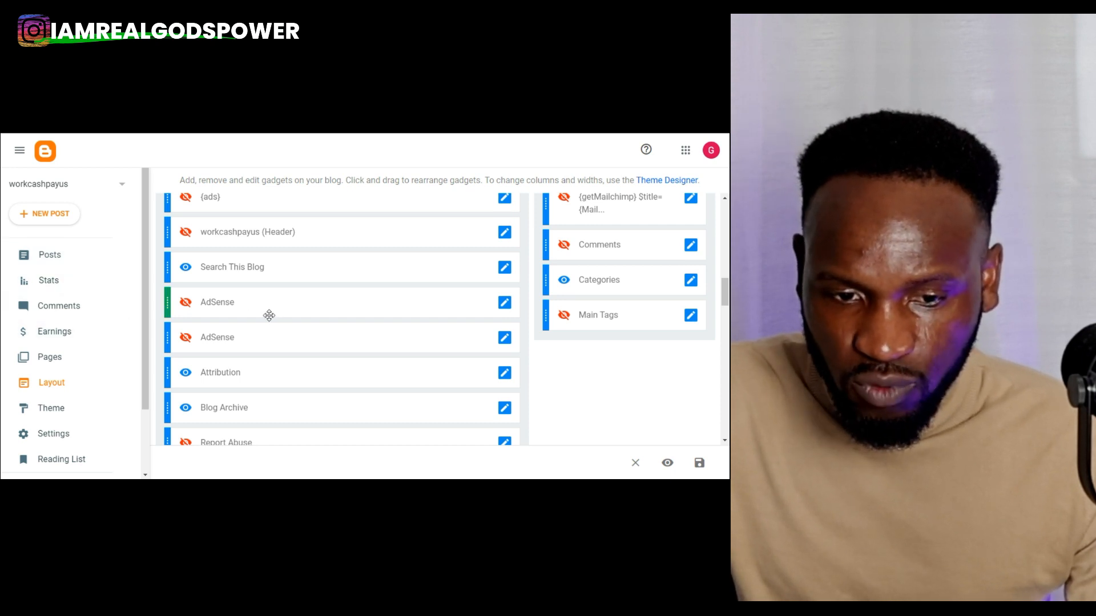
- Create a new page titled "Contact us" on the workcashpayus blog and publish it
left_click(67, 366)
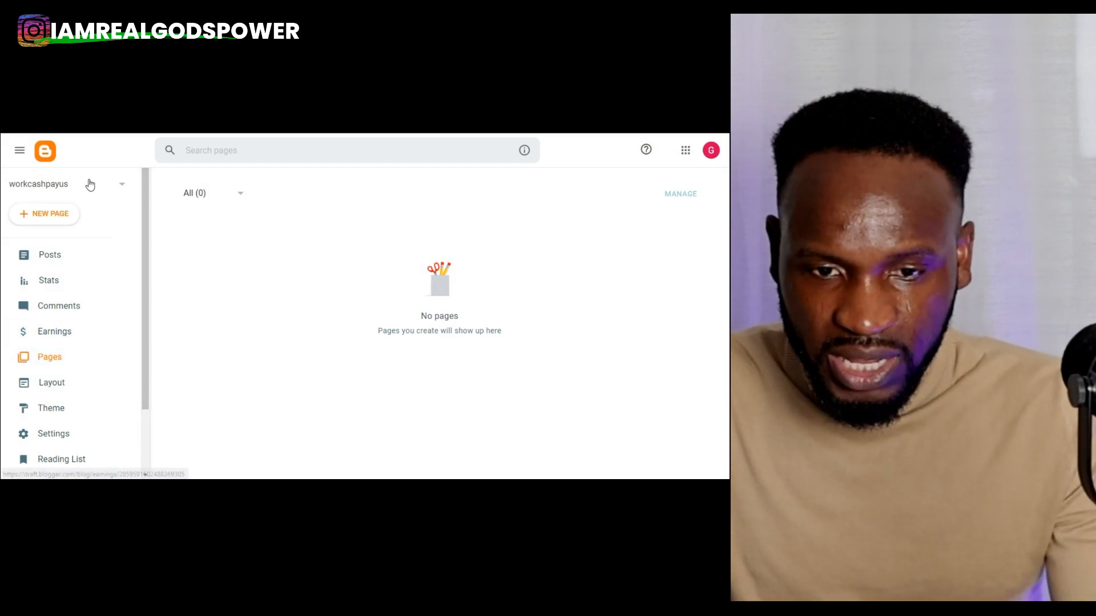
left_click(51, 215)
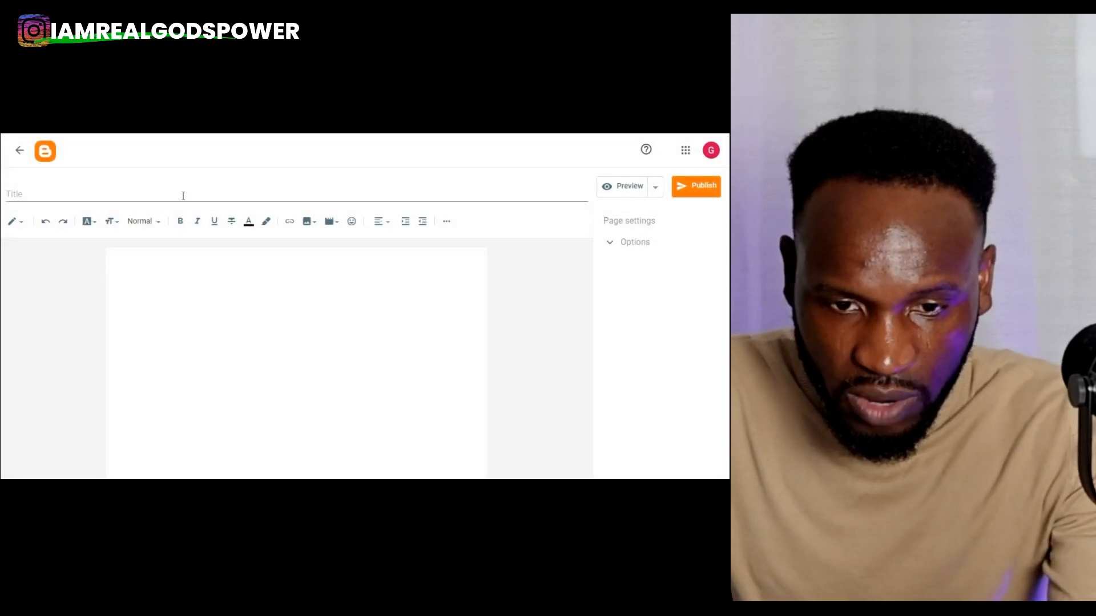
left_click(183, 194)
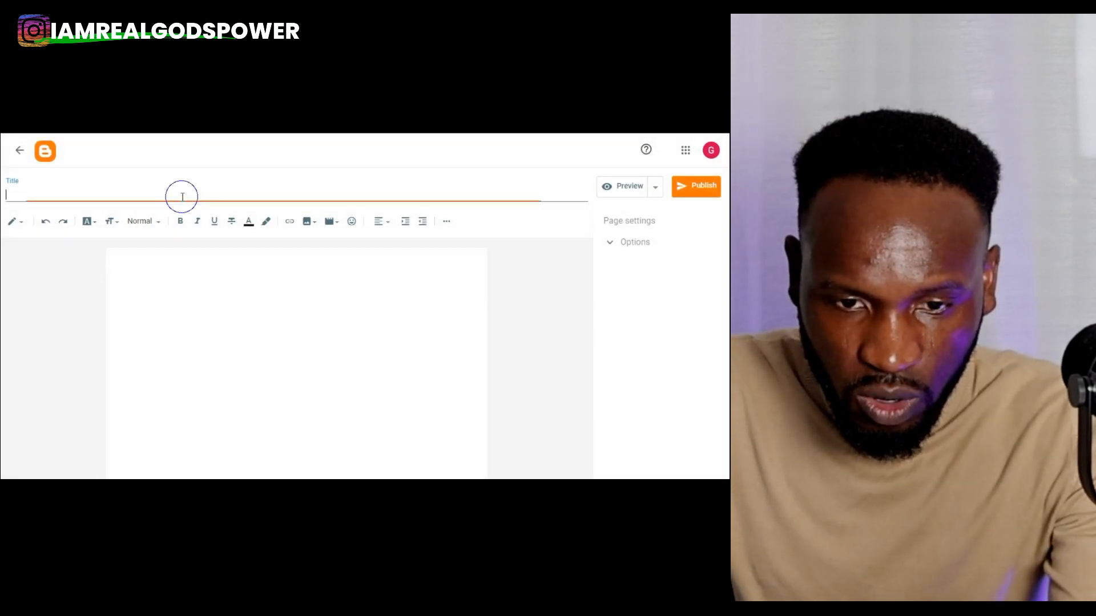
type("CoNTA")
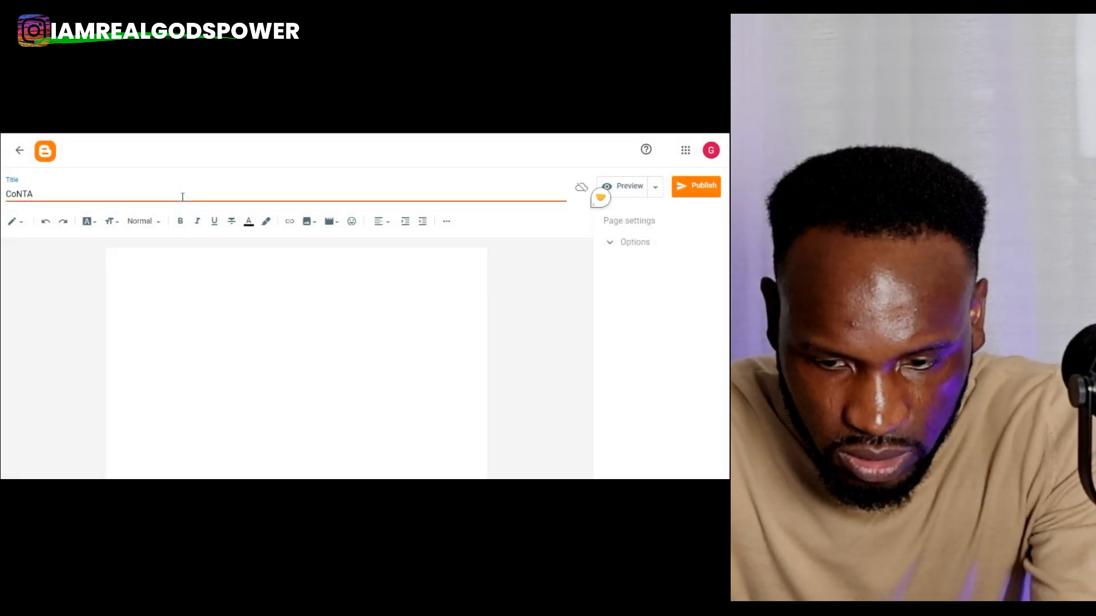
key("BackSpace")
key("BackSpace")
key("BackSpace")
type("ntact us")
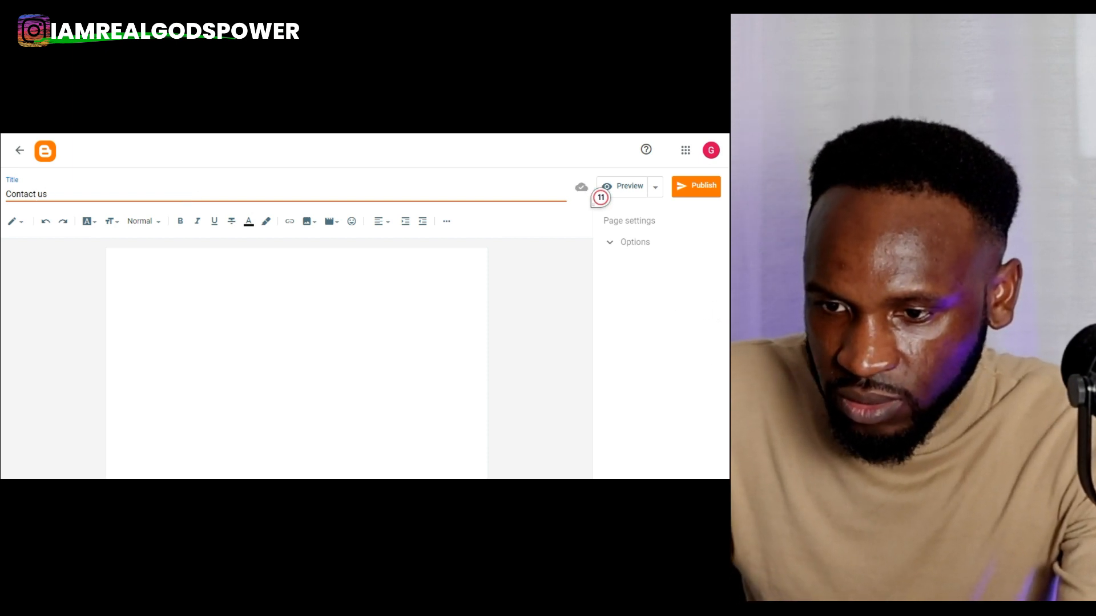
left_click(700, 187)
left_click(418, 331)
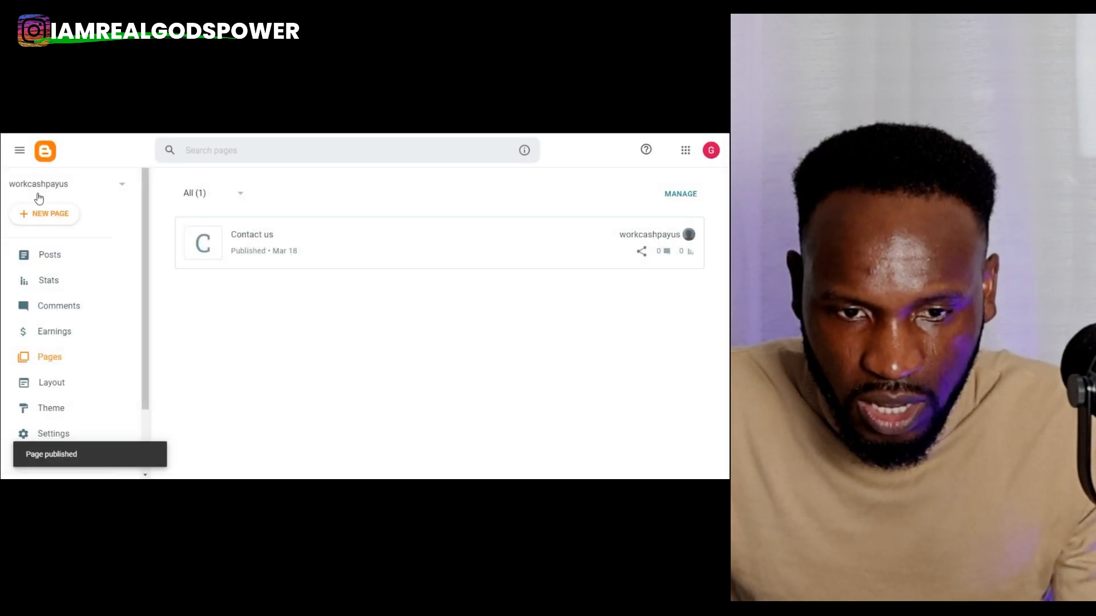
- Create another new page and title it "Privacy policy"
left_click(49, 214)
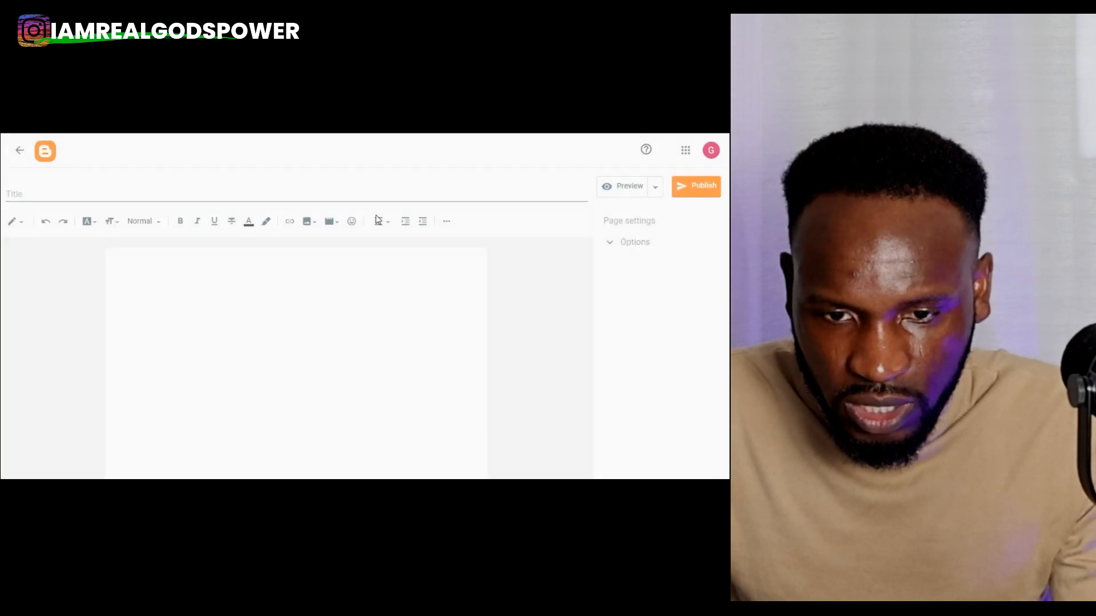
left_click(142, 193)
type("Pr")
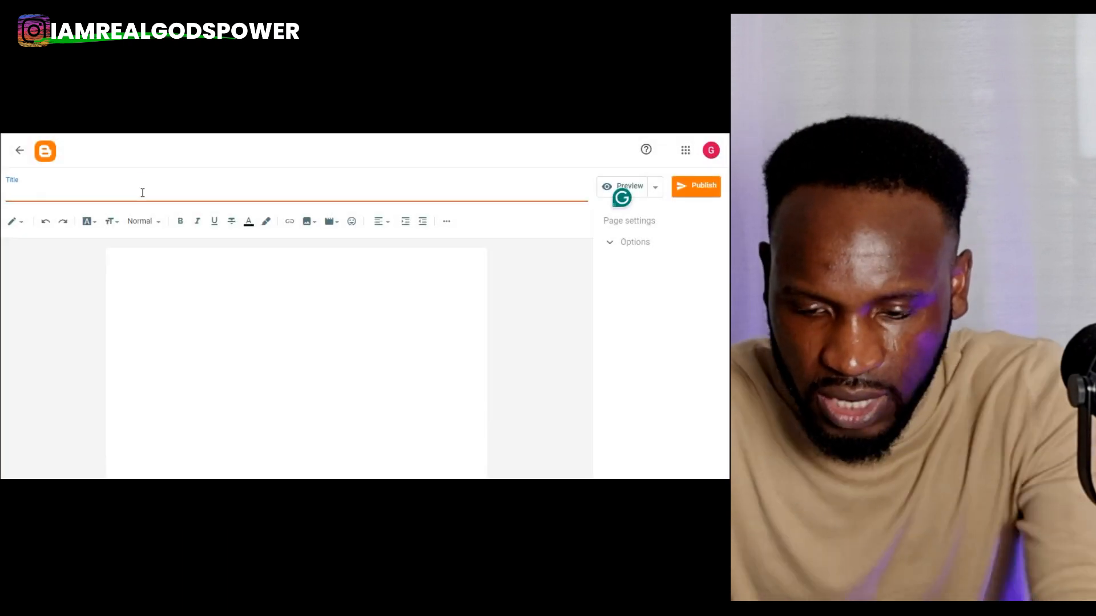
type("iv")
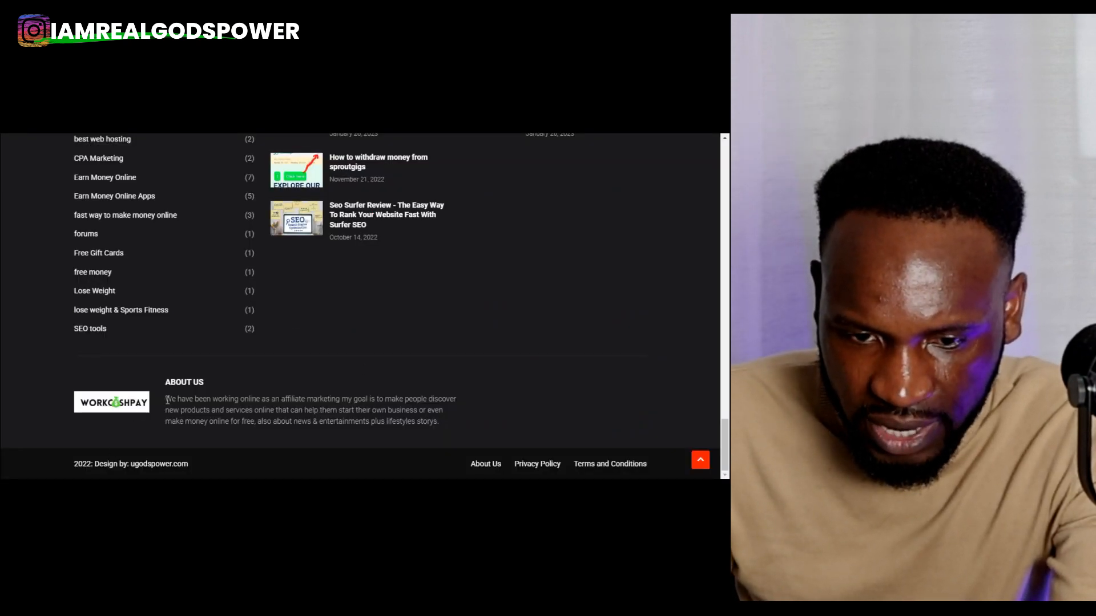
- Copy the About Us paragraph from the existing WorkCashPay blog's footer into the body of the About Us page, and publish the page
left_click_drag(184, 404, 451, 445)
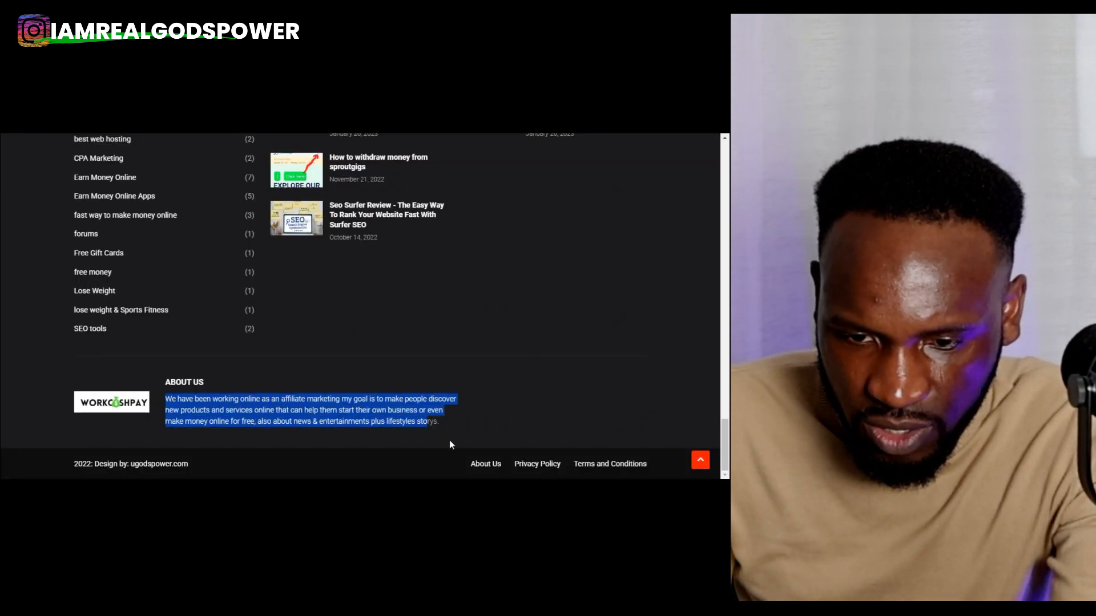
right_click(365, 406)
left_click(393, 321)
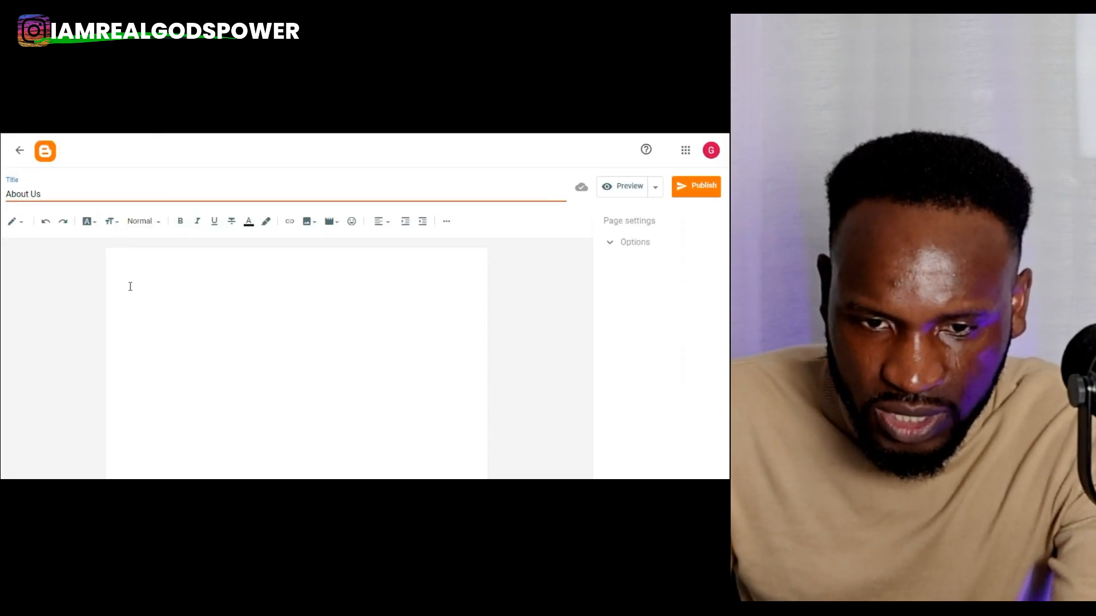
right_click(137, 265)
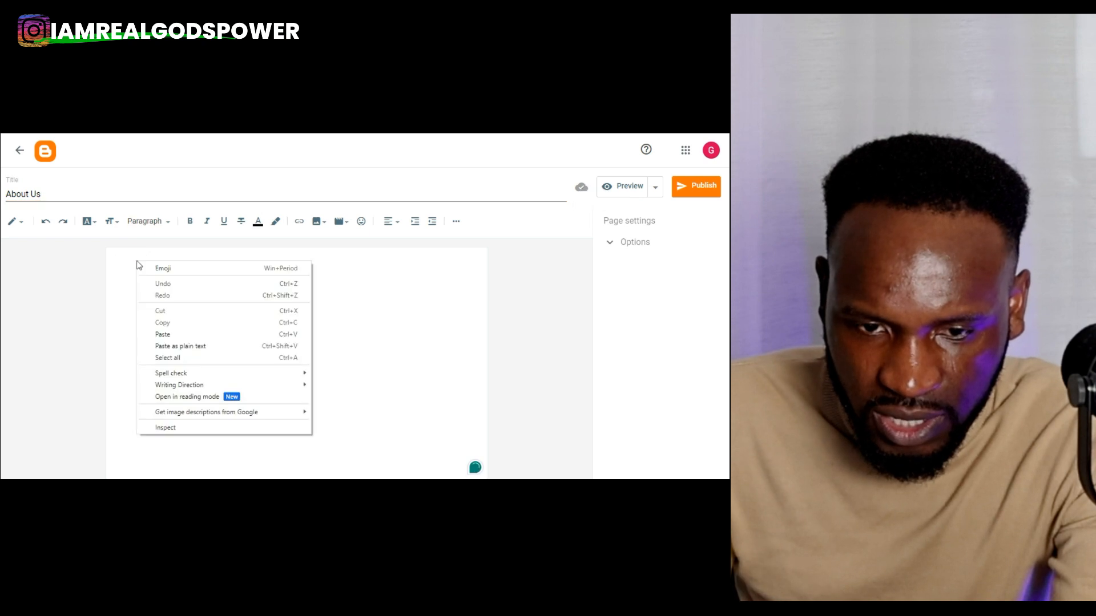
left_click(165, 335)
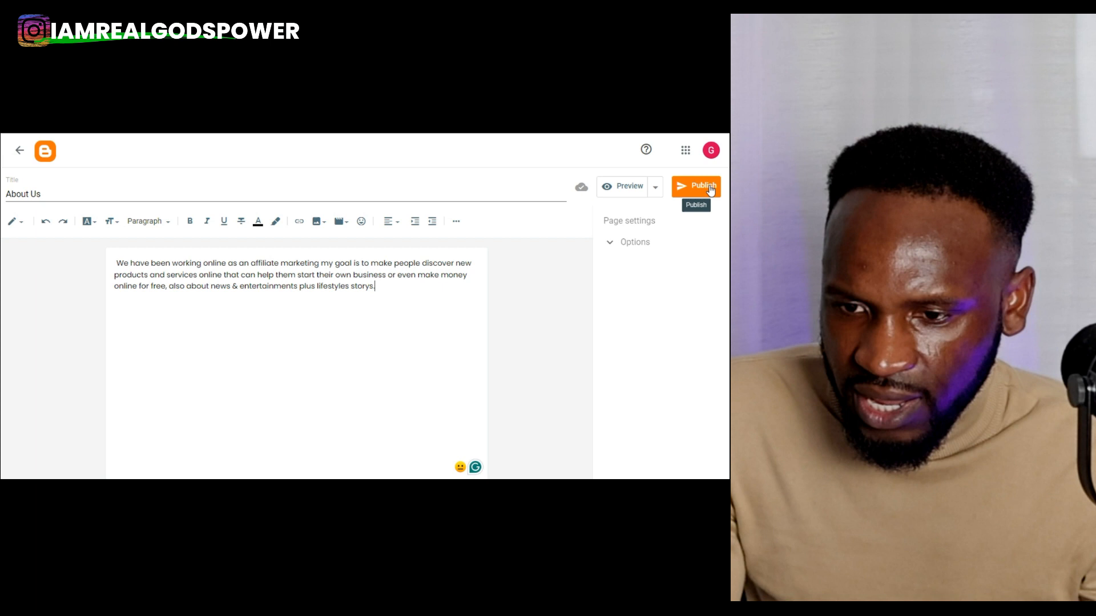
left_click(704, 188)
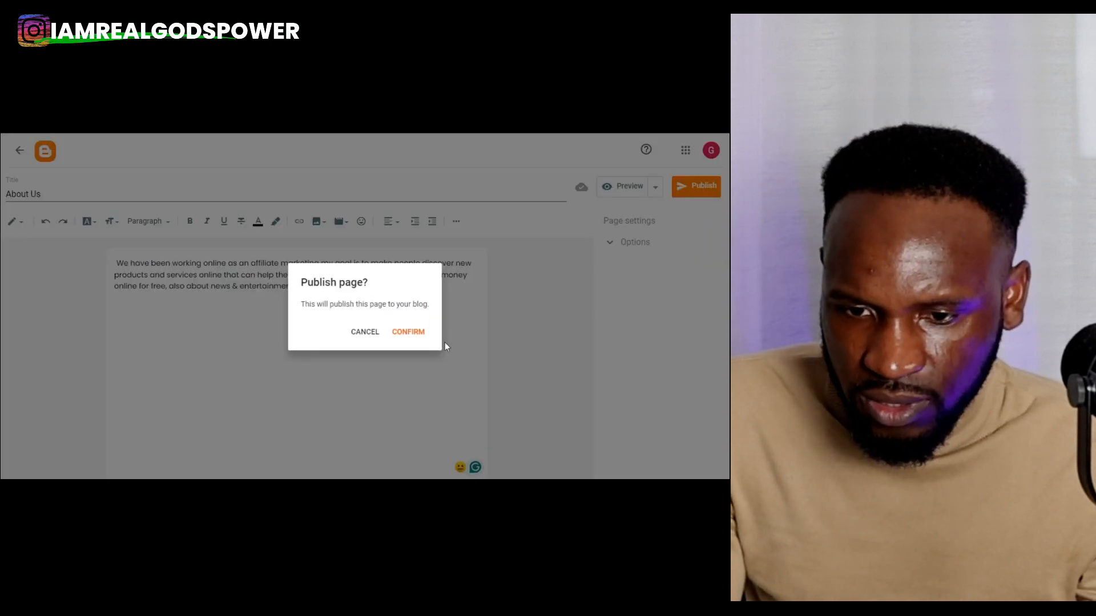
left_click(422, 336)
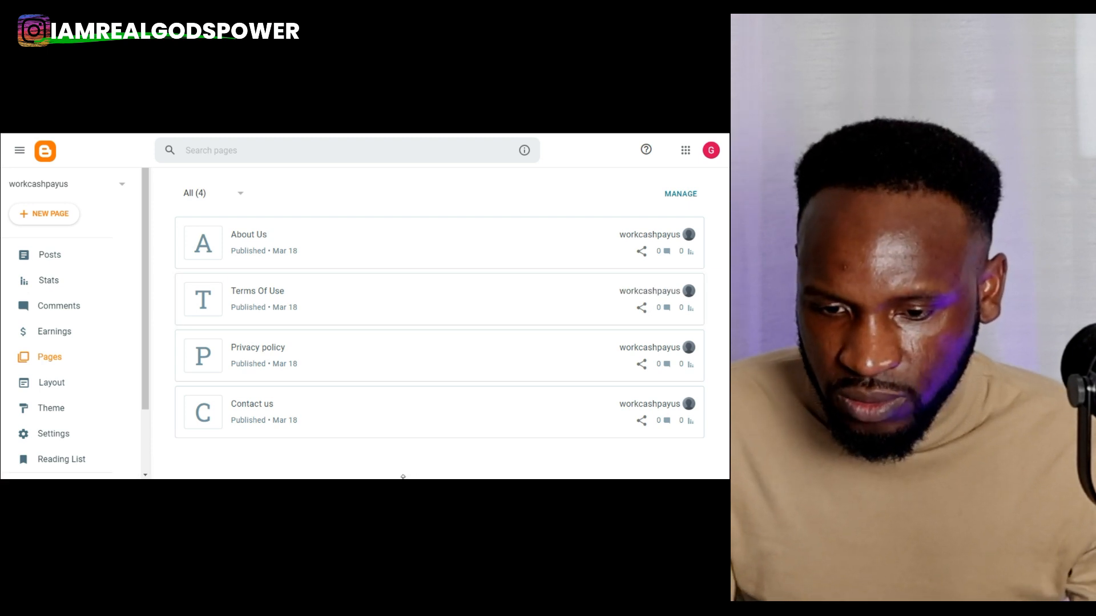
- Open Shopify's Terms Of Use Generator from the search results and go through its company and website information form
mouse_move(403, 477)
left_click(403, 442)
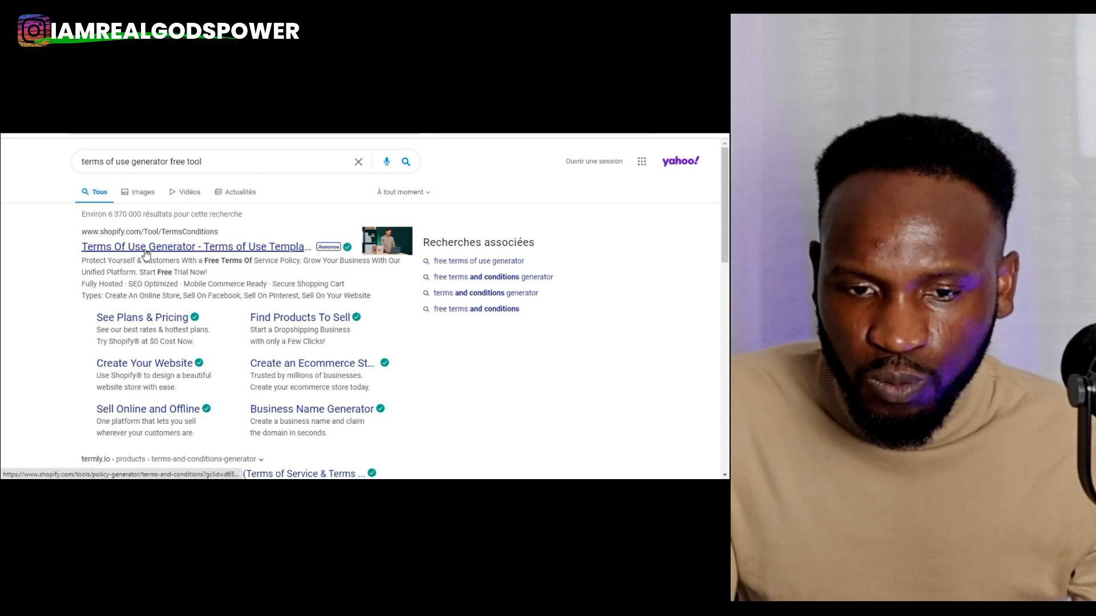
left_click(193, 250)
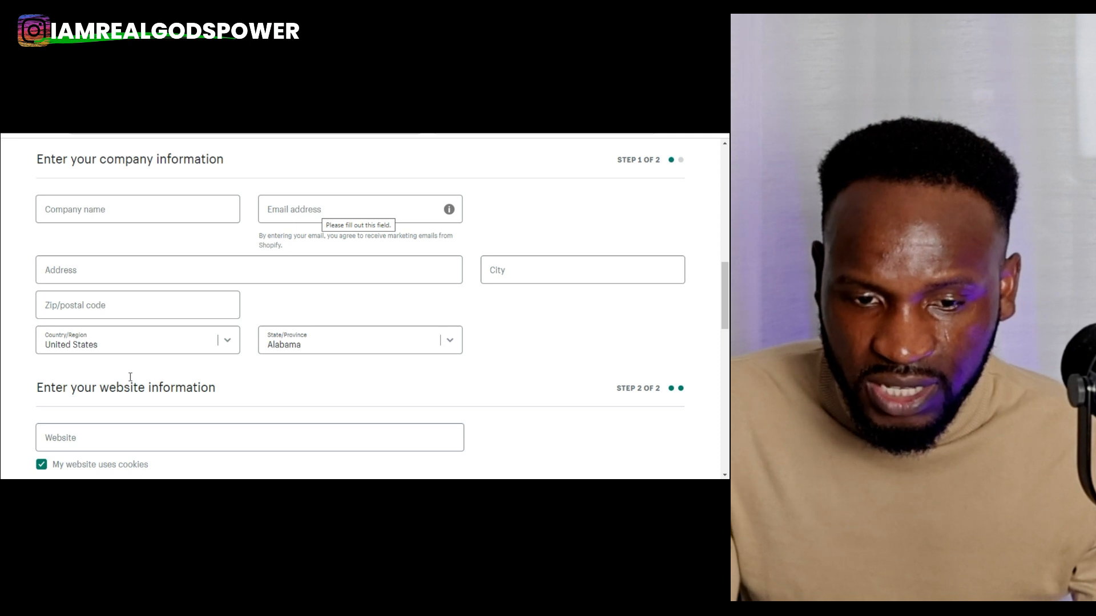
scroll(399, 350, "down", 3)
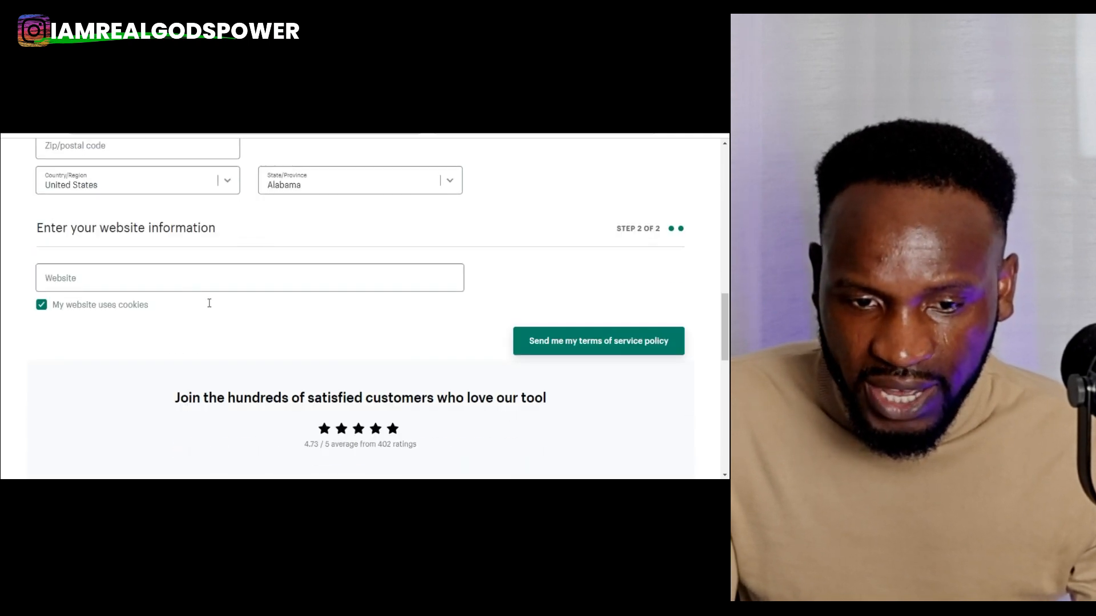
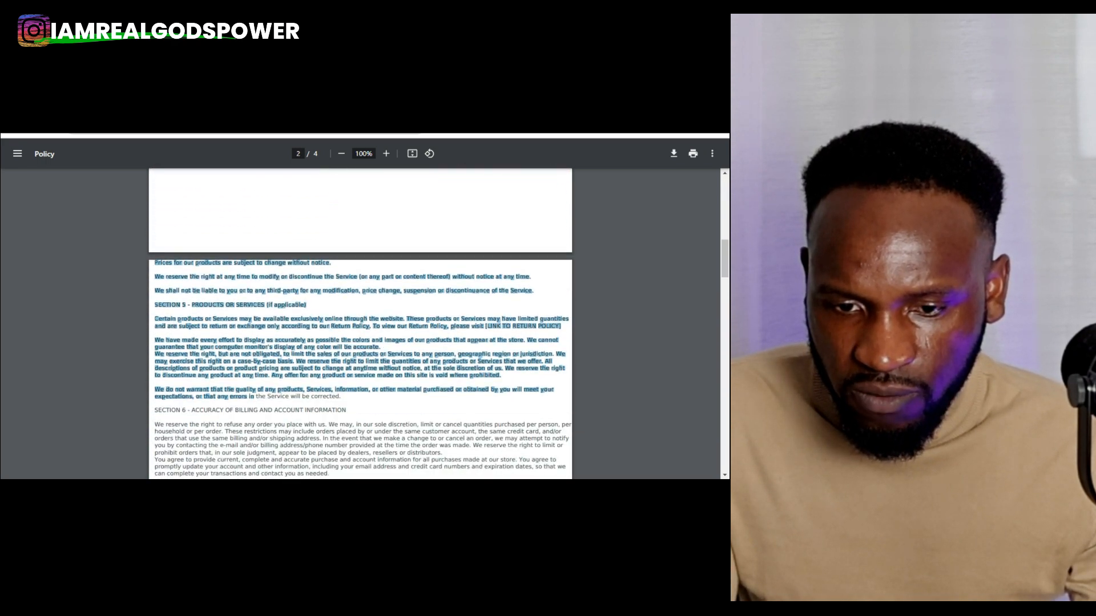
- Select the full text of the generated four-page Policy document through Section 19 and copy it
scroll(360, 324, "down", 7)
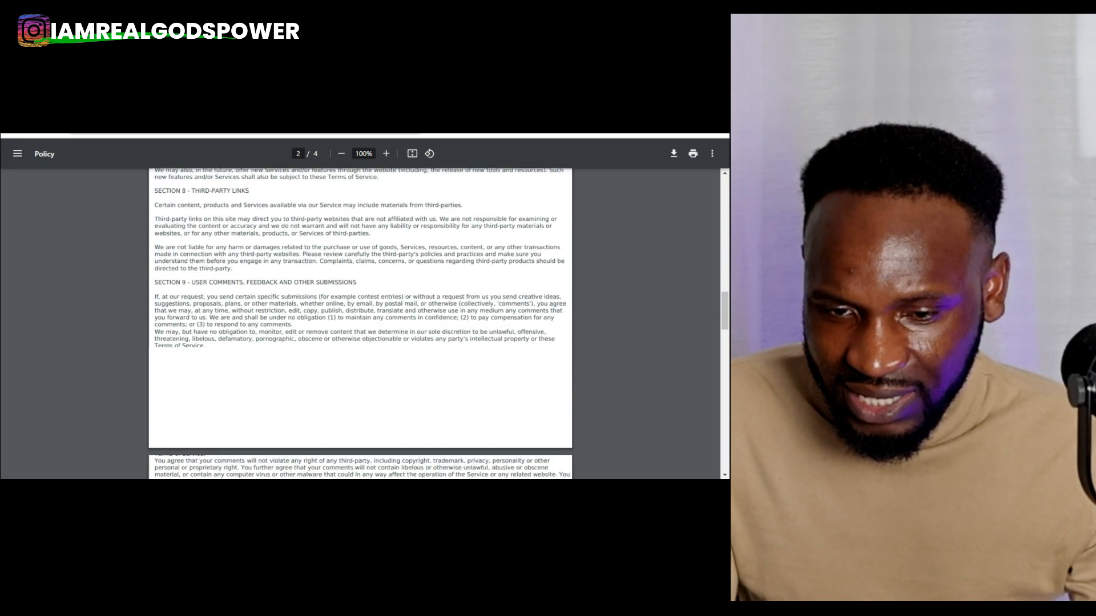
scroll(360, 324, "down", 7)
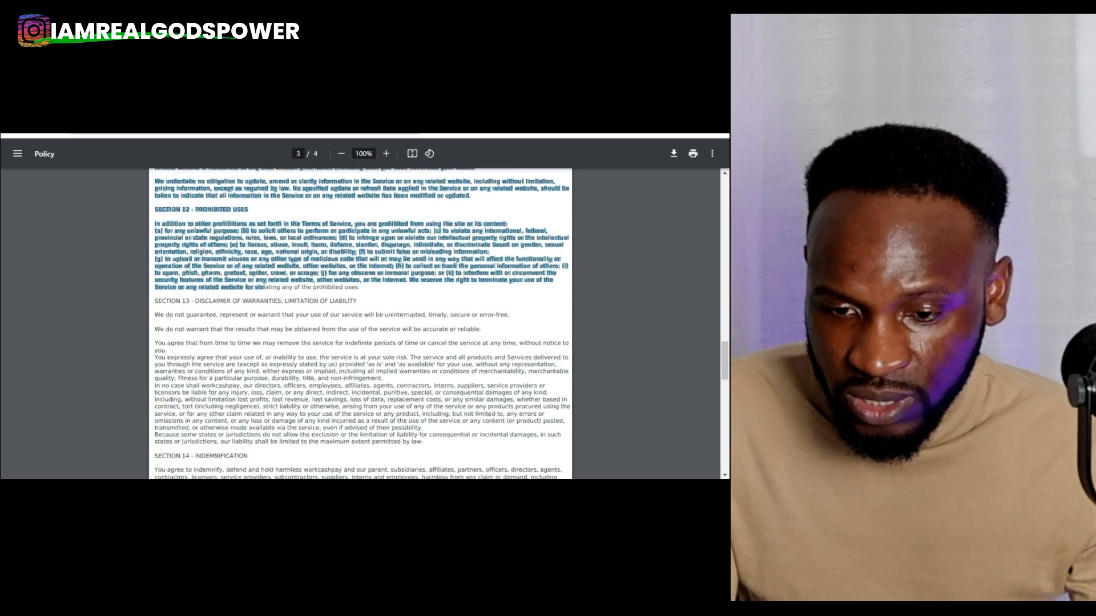
scroll(360, 324, "down", 8)
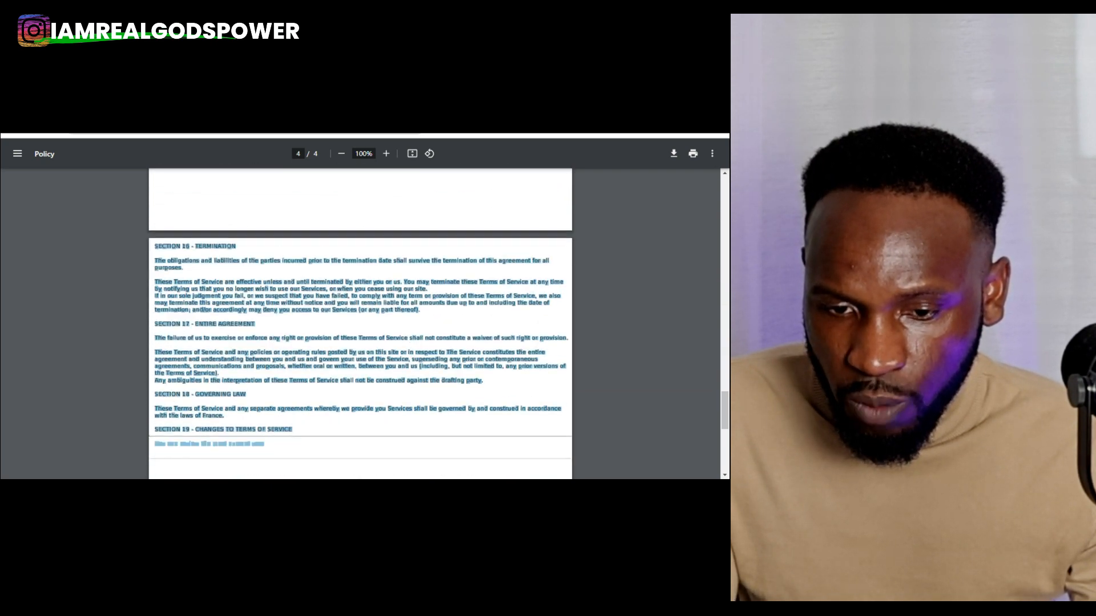
left_click_drag(343, 477, 319, 272)
left_click_drag(479, 303, 299, 282)
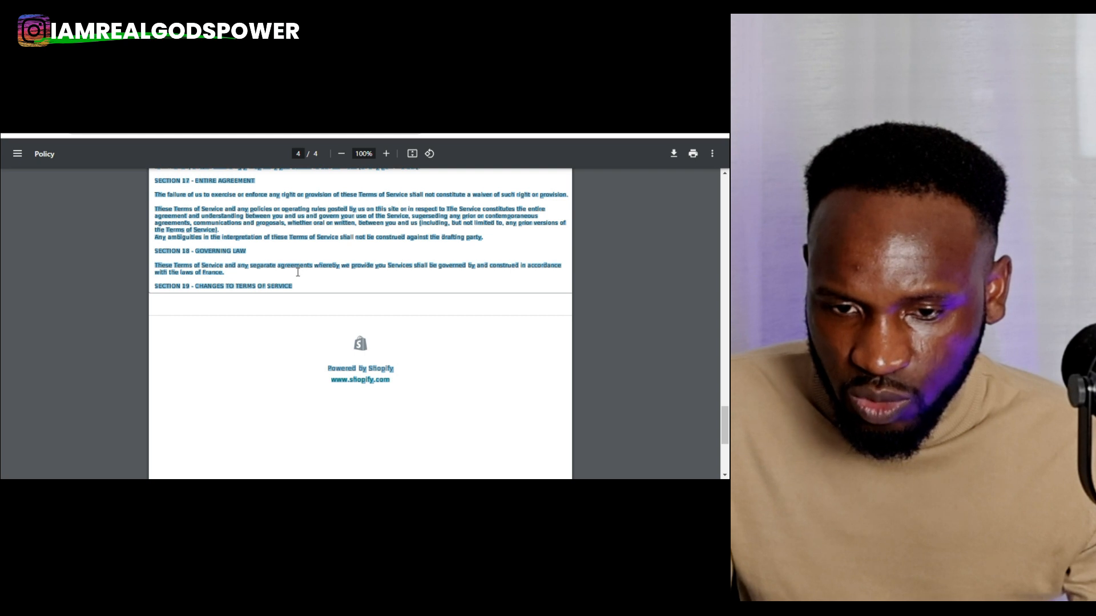
right_click(317, 260)
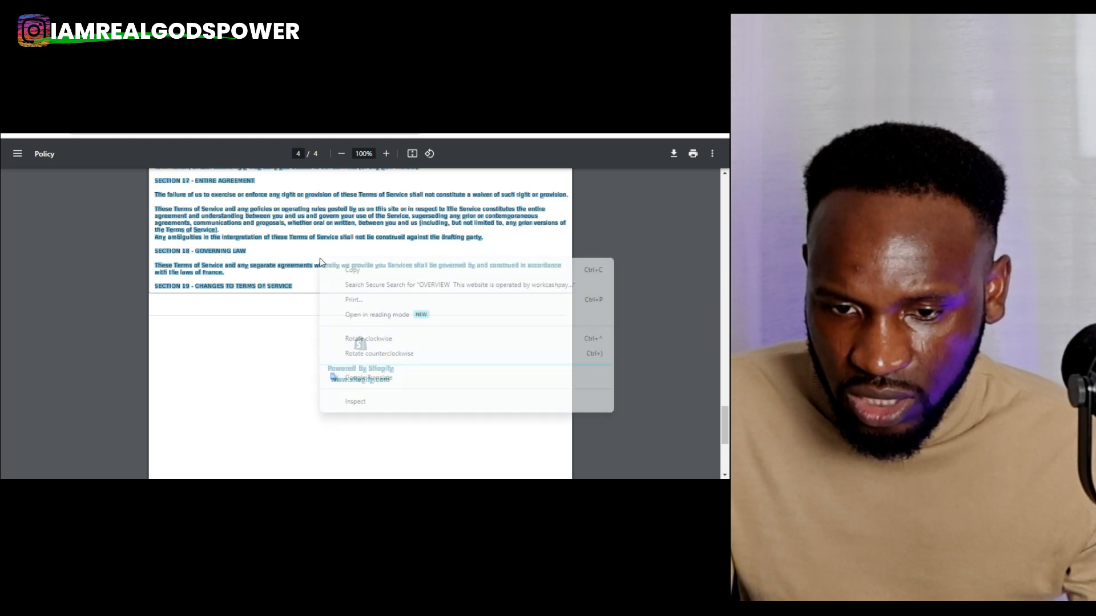
left_click(353, 272)
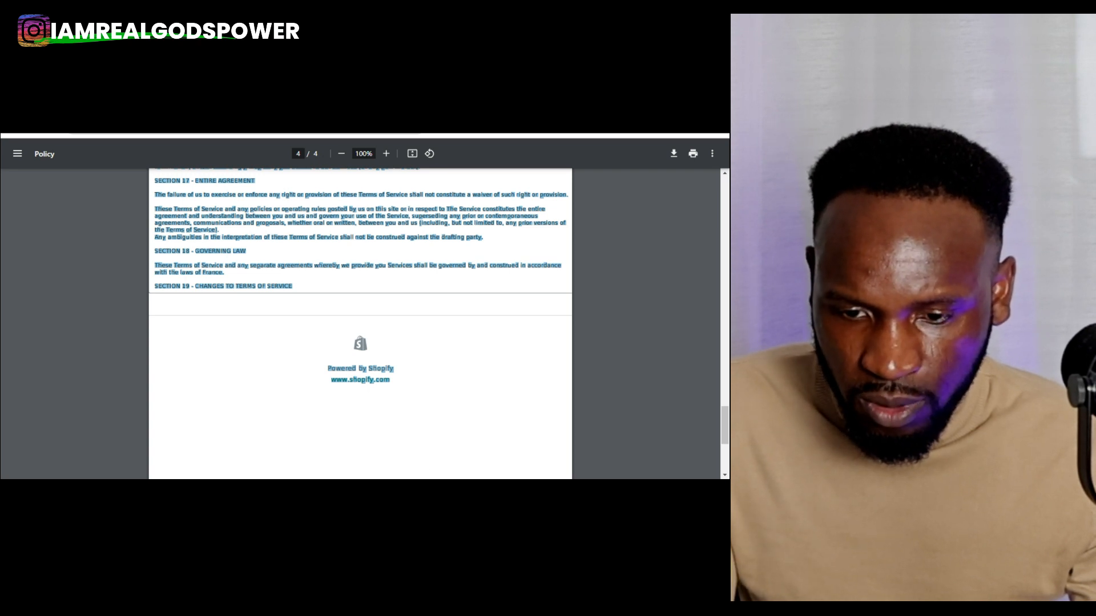
- Open the Terms Of Use page in Blogger for editing and paste the copied policy text into its body
left_click(376, 486)
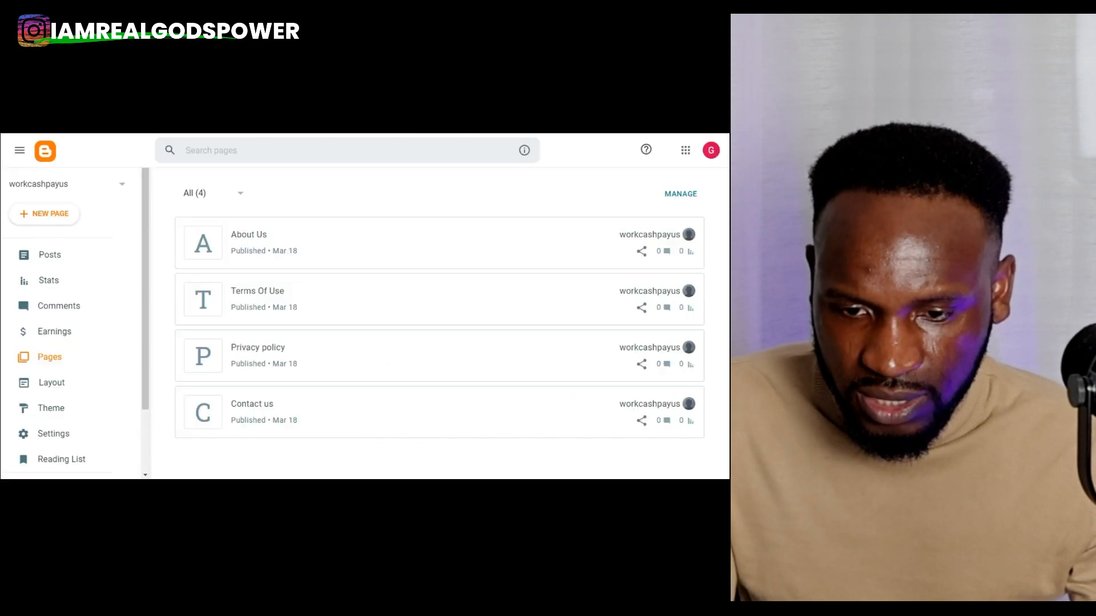
left_click(265, 290)
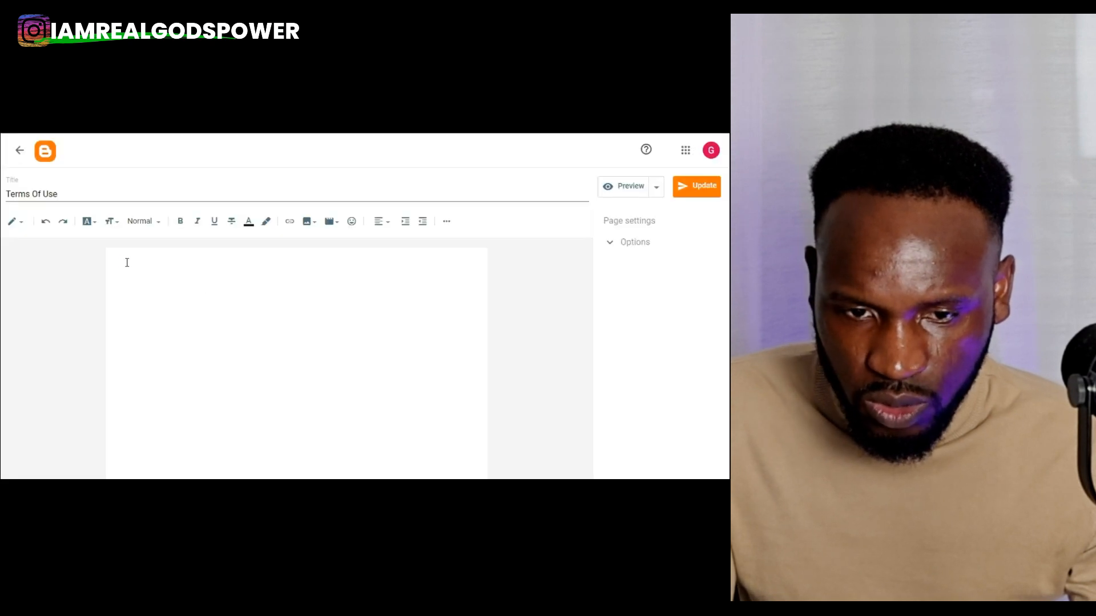
left_click(127, 262)
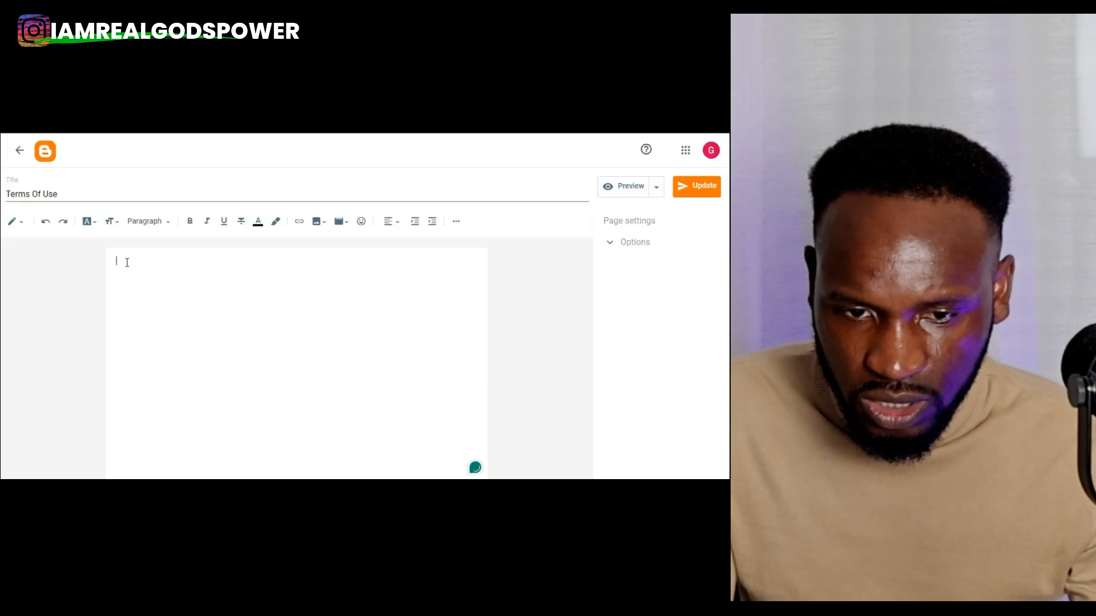
right_click(127, 263)
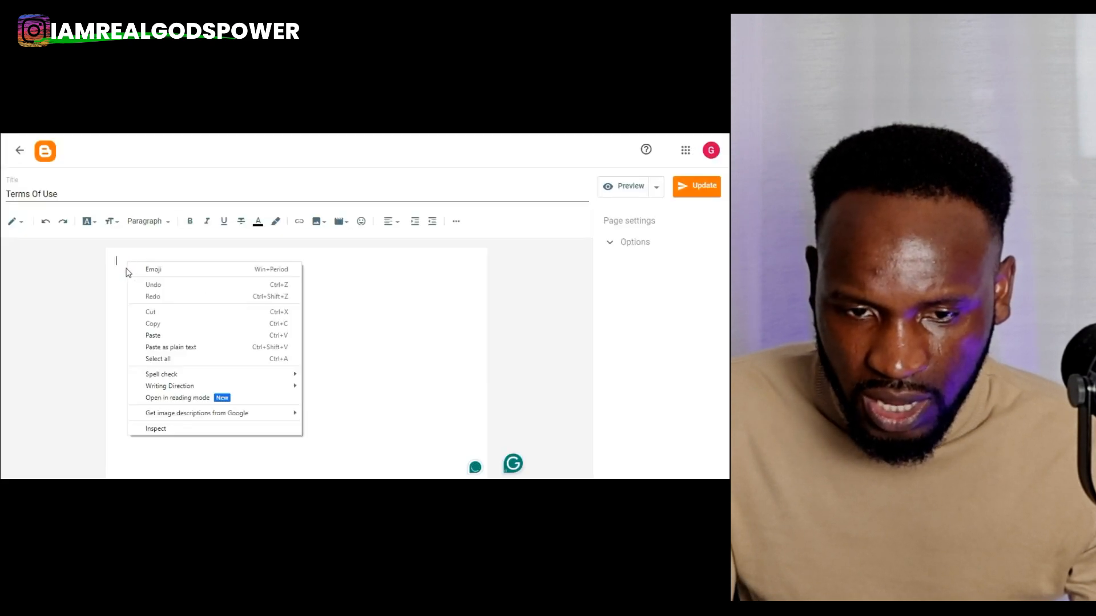
left_click(165, 337)
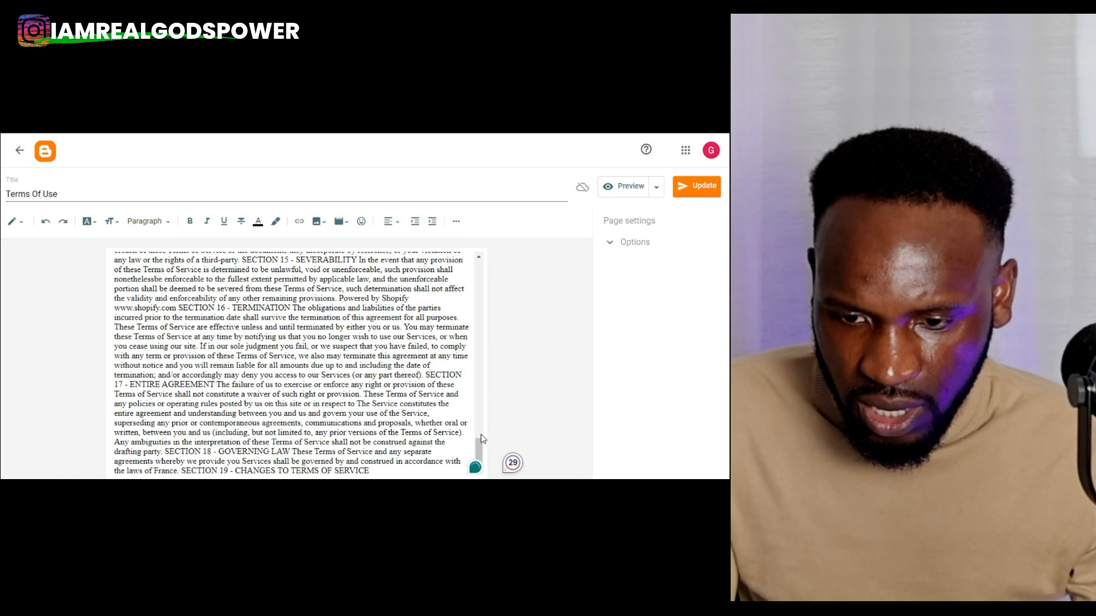
- Set the entire Terms Of Use body text to the Poppins font and update the page
left_click_drag(479, 452, 506, 227)
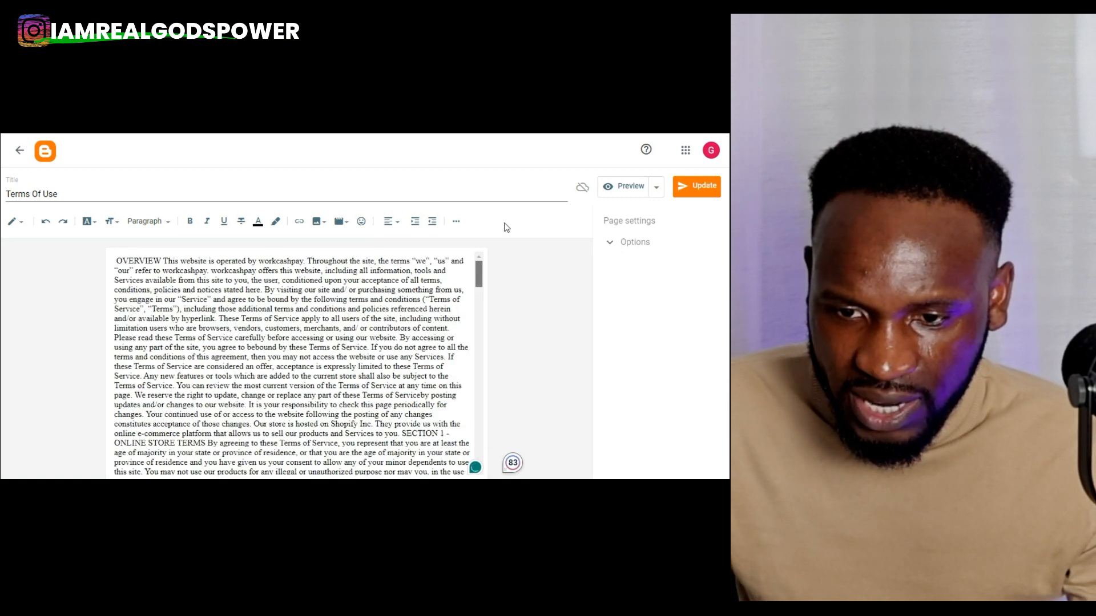
double_click(122, 260)
left_click(117, 259)
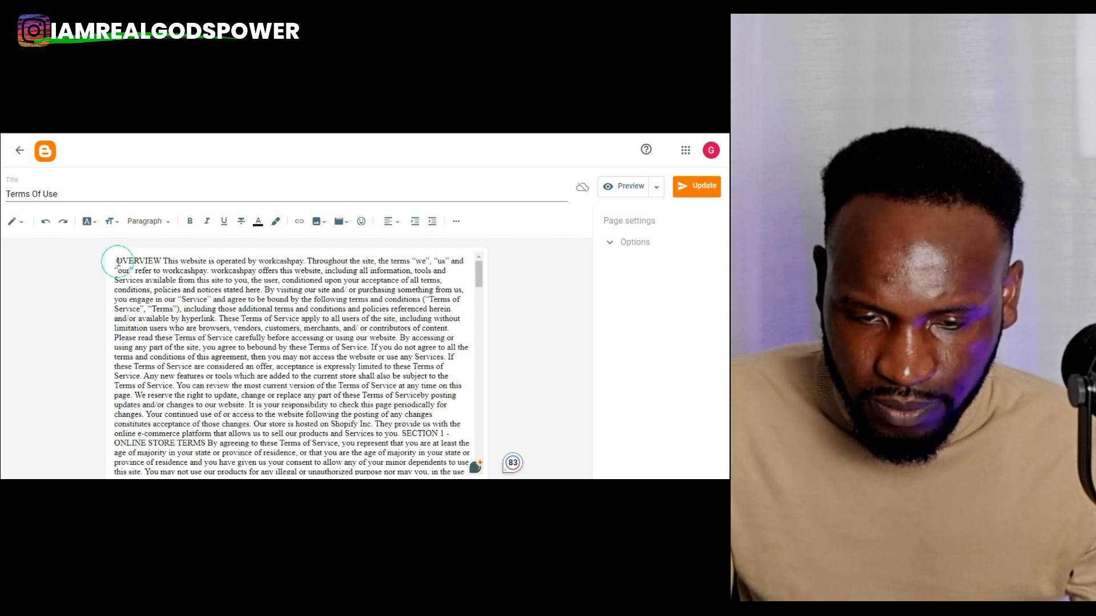
right_click(117, 263)
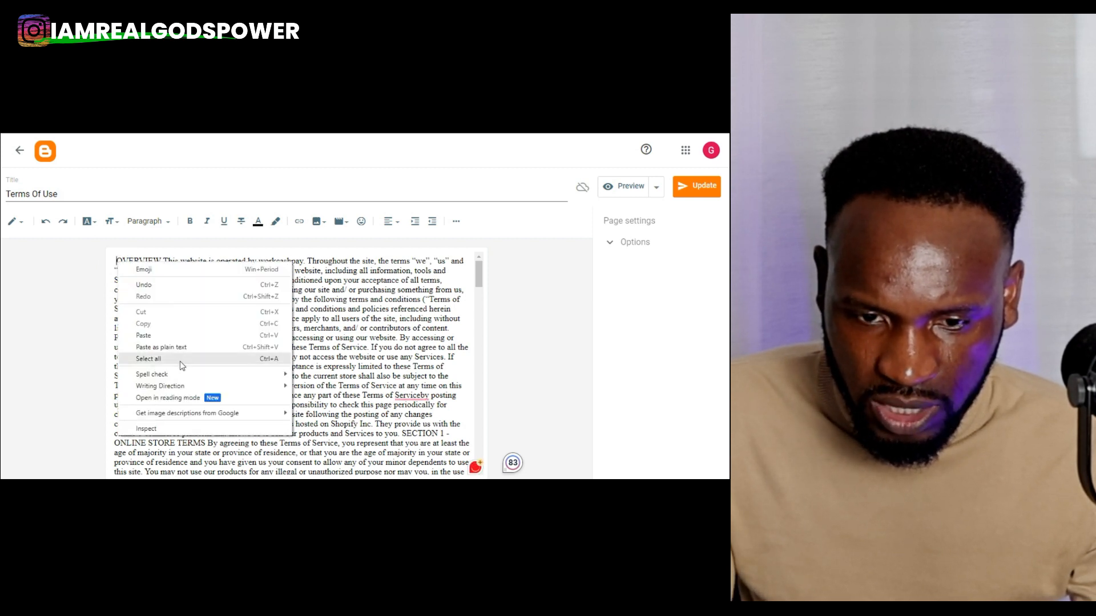
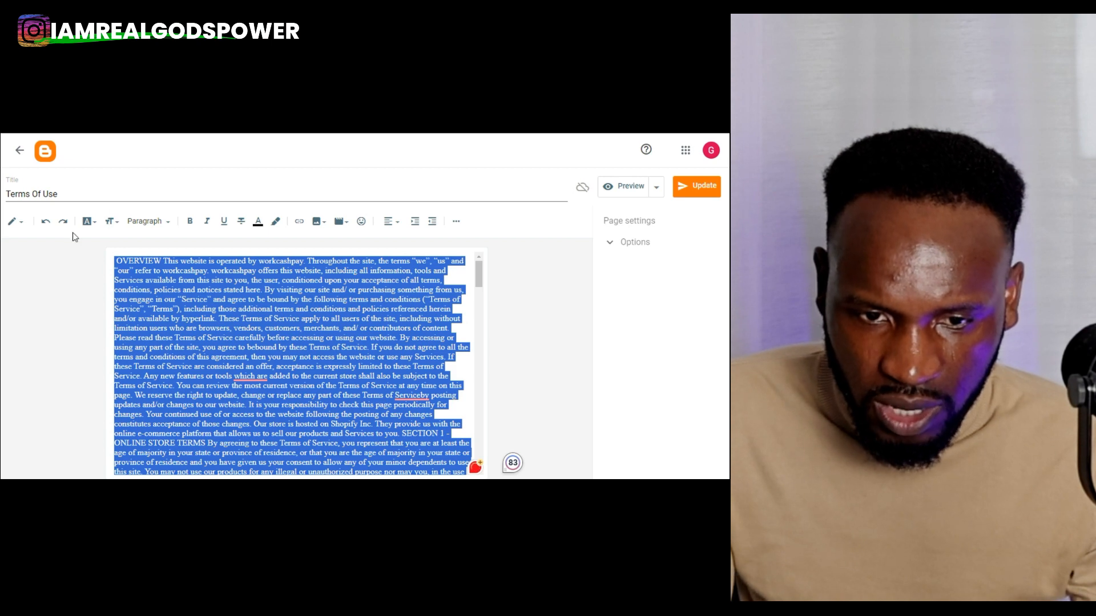
left_click(88, 223)
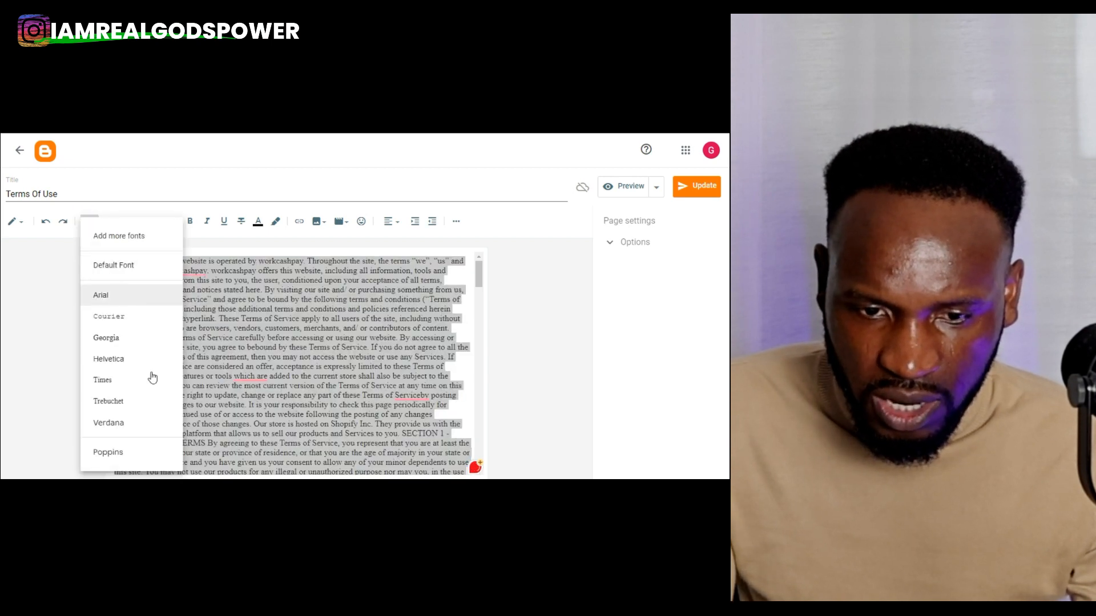
left_click(108, 452)
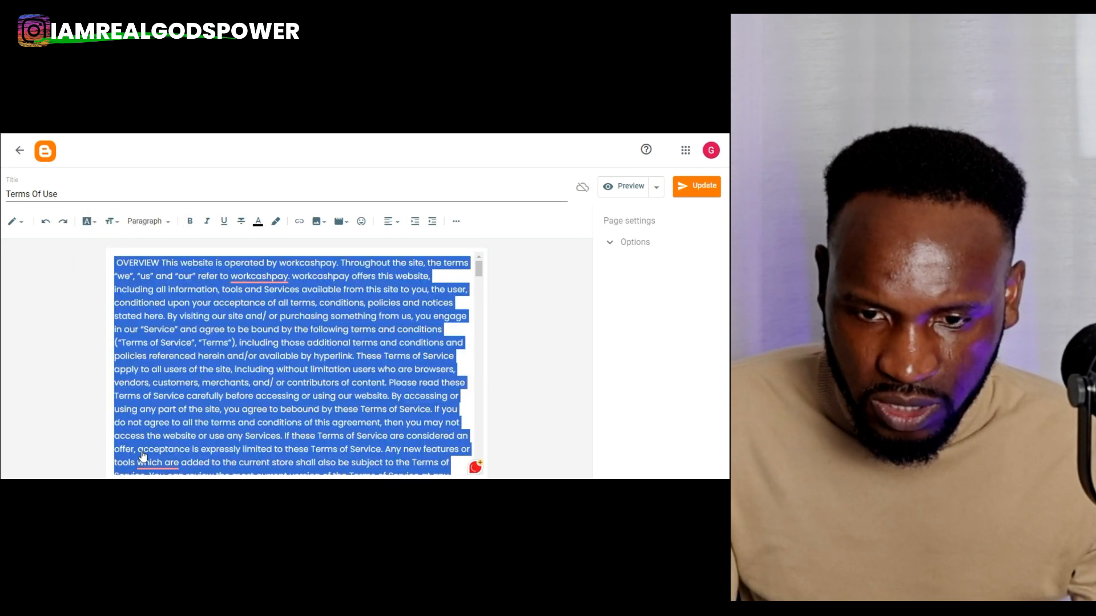
left_click(159, 278)
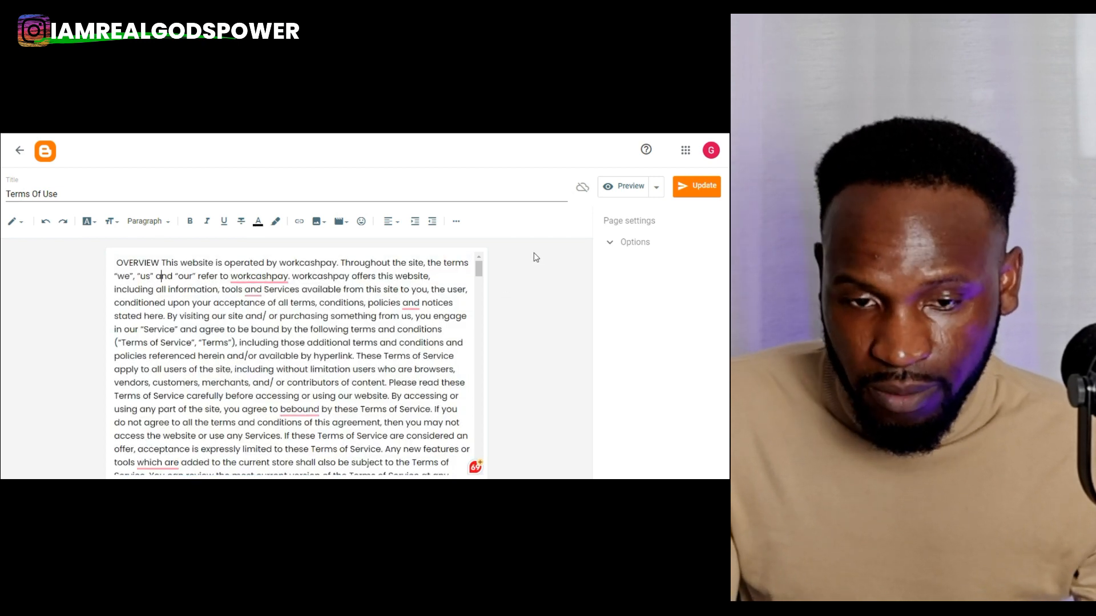
left_click(702, 189)
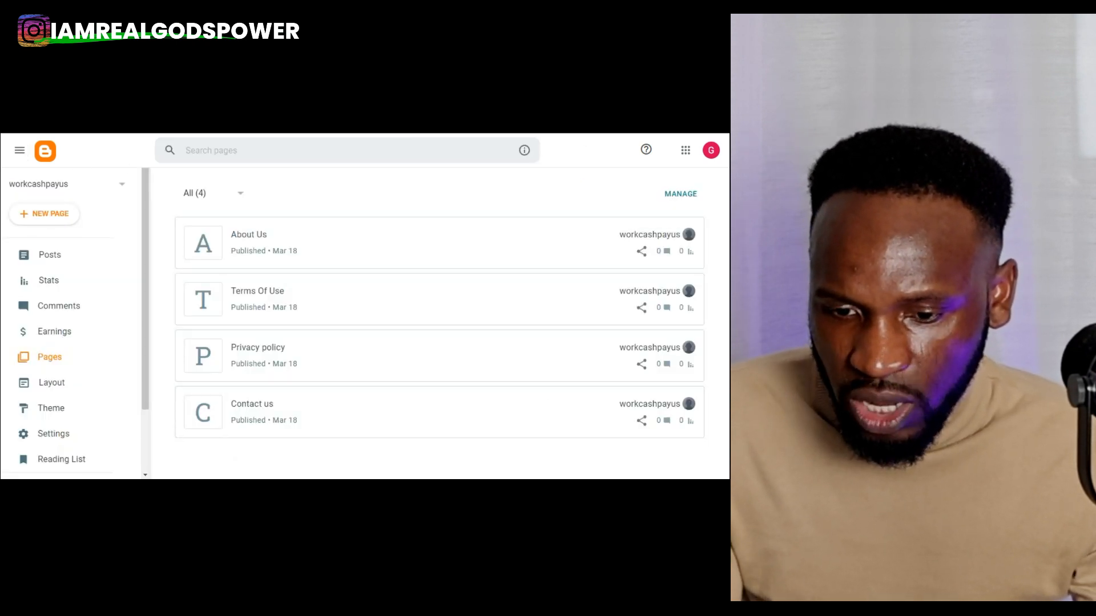
- Change the Yahoo query to "privacy policy generator free tool" and run the search
key("ctrl+Tab")
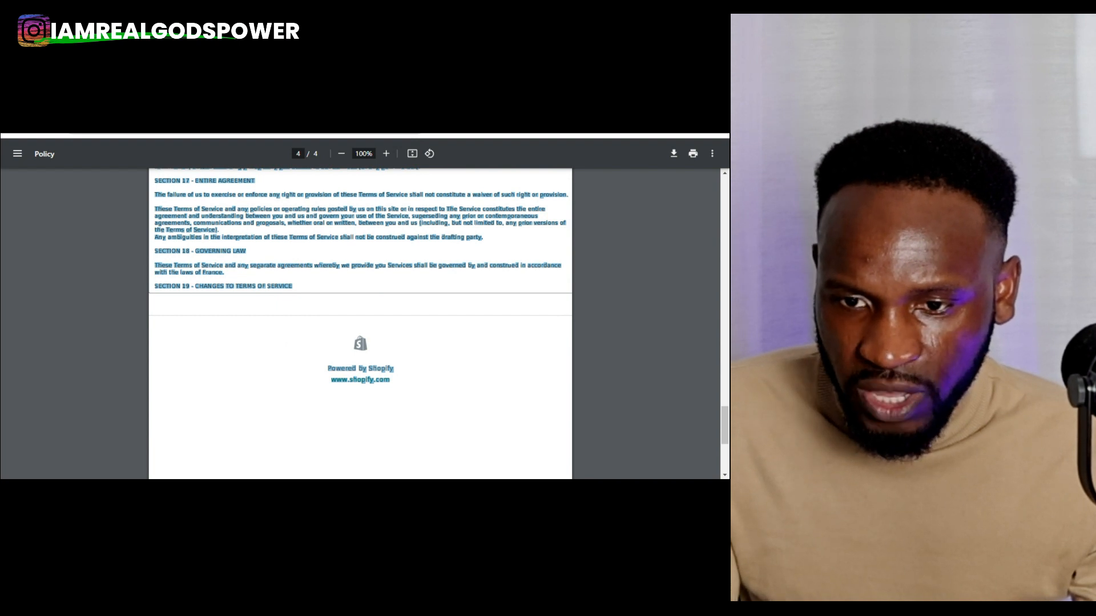
key("ctrl+Tab")
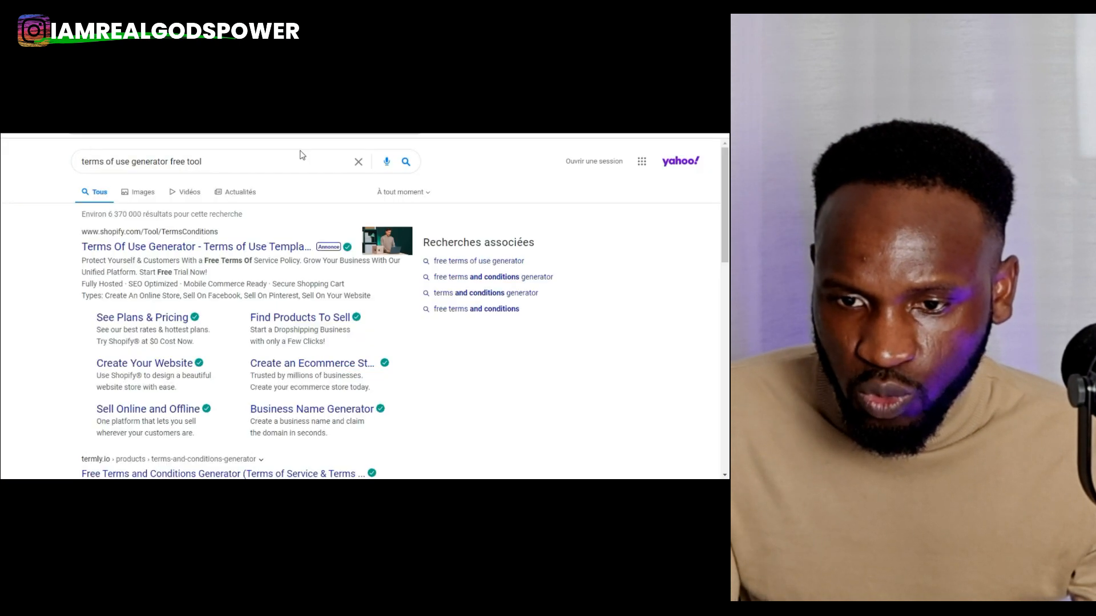
left_click(130, 162)
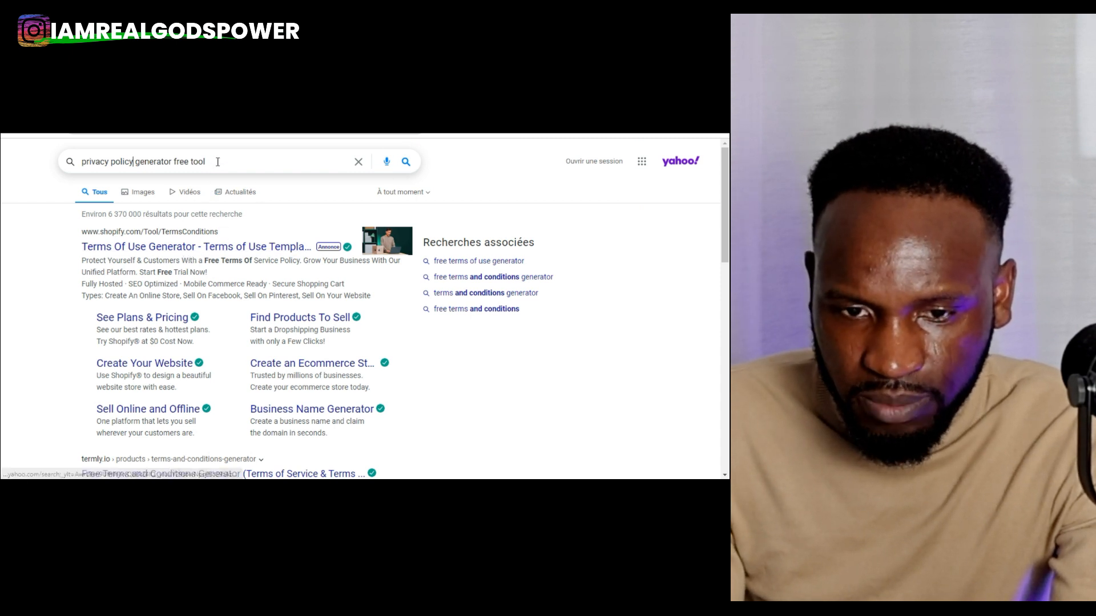
key("Return")
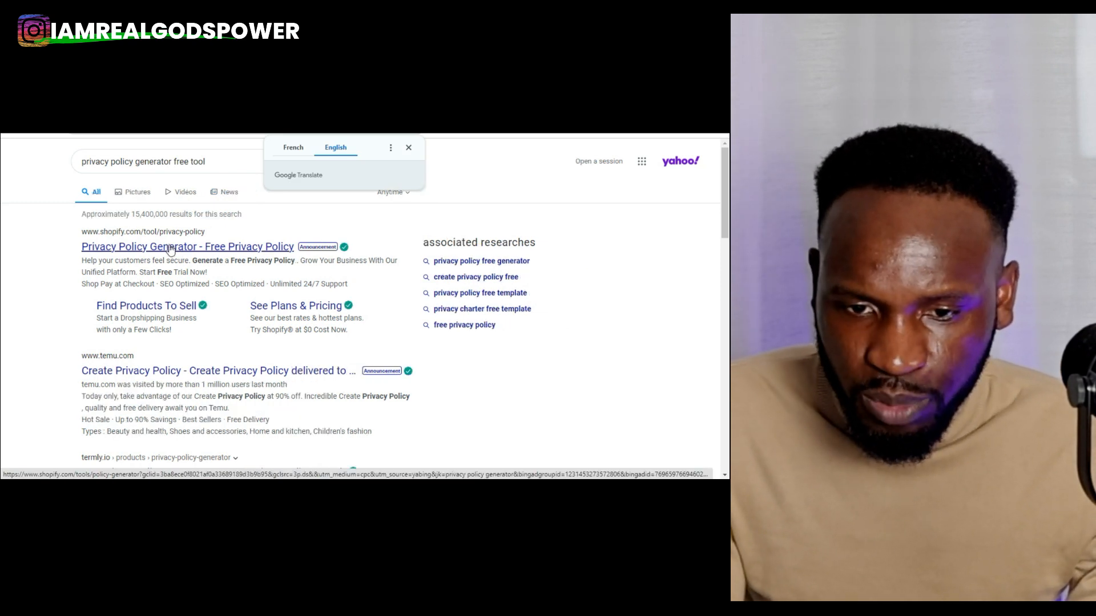
- Open Shopify's Privacy Policy Generator from the search results and go through its company and website information form
left_click(170, 248)
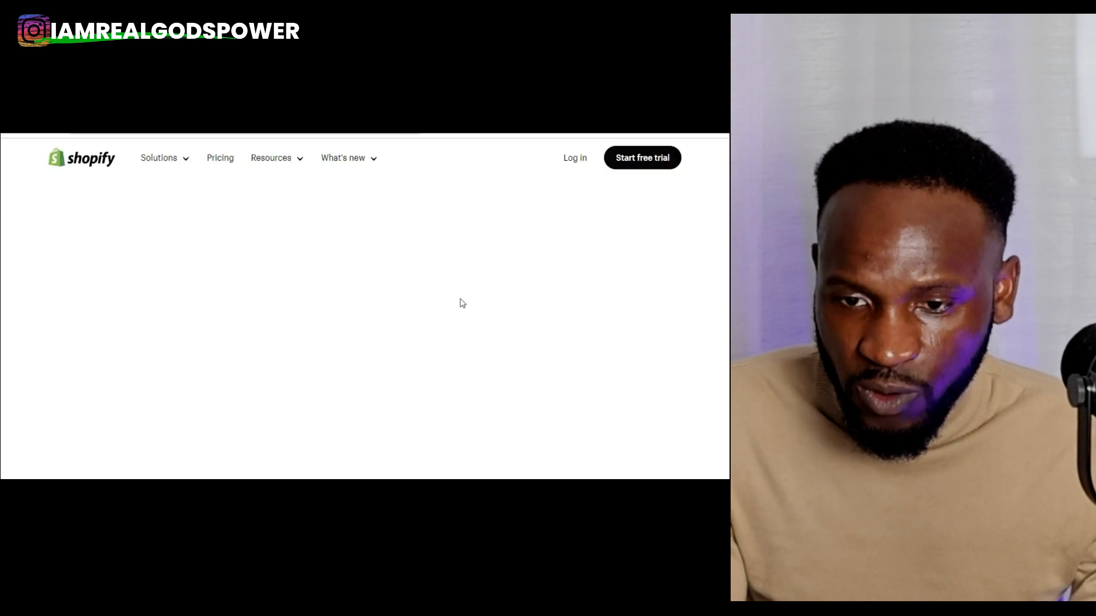
scroll(462, 301, "down", 6)
scroll(462, 302, "down", 2)
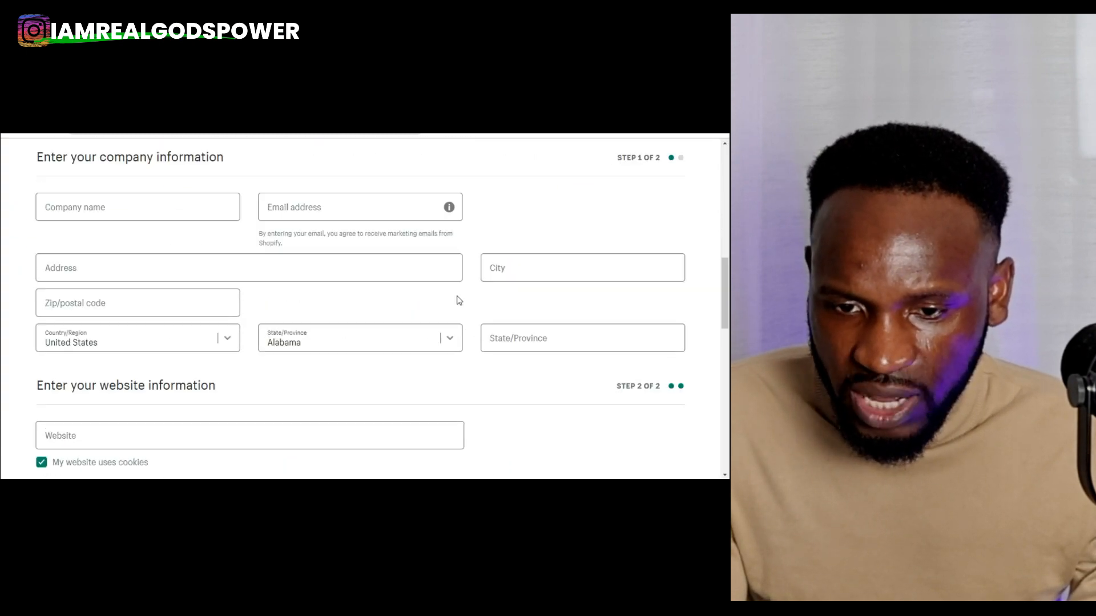
scroll(362, 309, "down", 4)
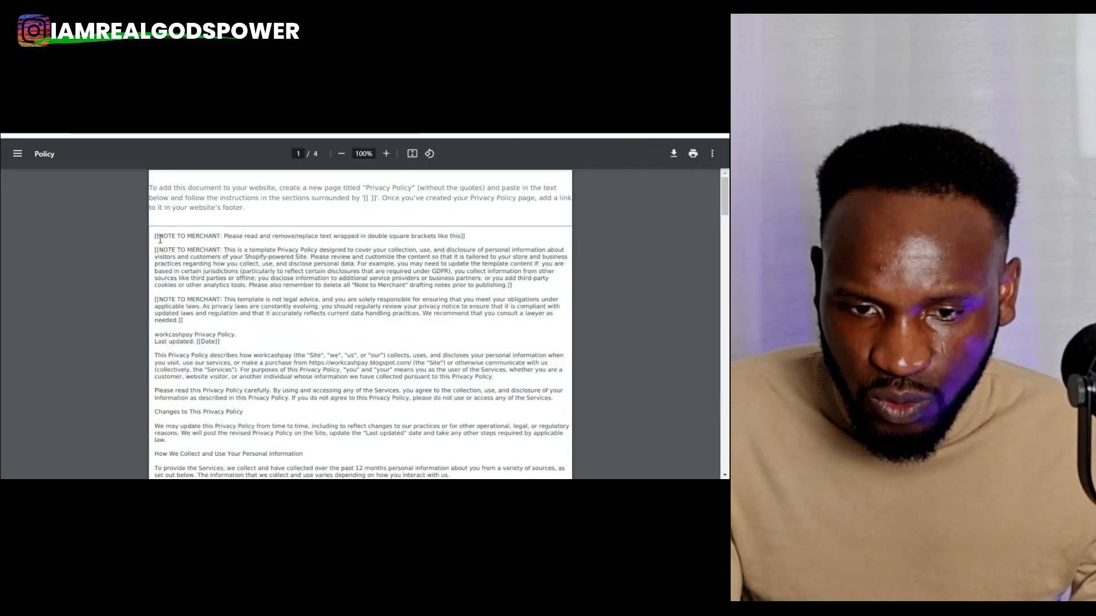
- Select the generated privacy policy text from the first merchant note through the end of page 4 and copy it
left_click_drag(155, 233, 354, 292)
left_click_drag(447, 344, 563, 312)
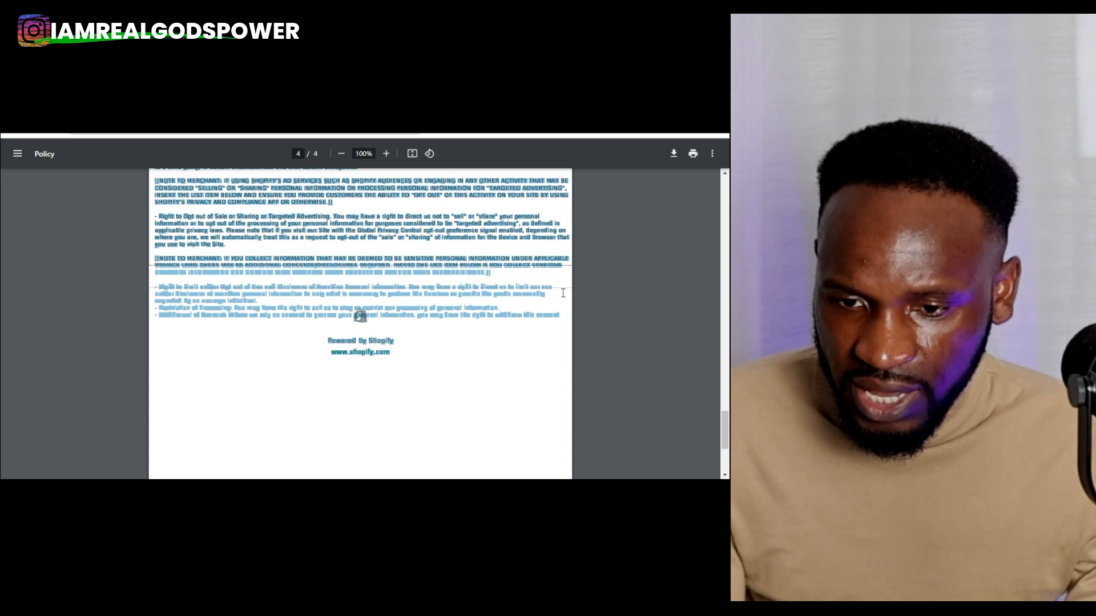
left_click_drag(556, 241, 566, 279)
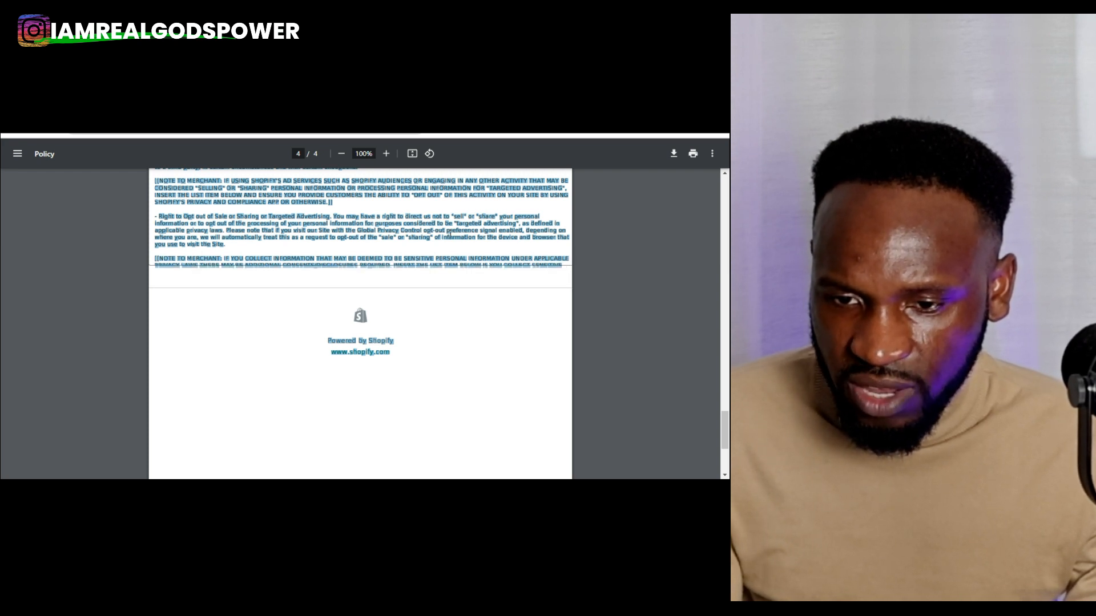
right_click(455, 231)
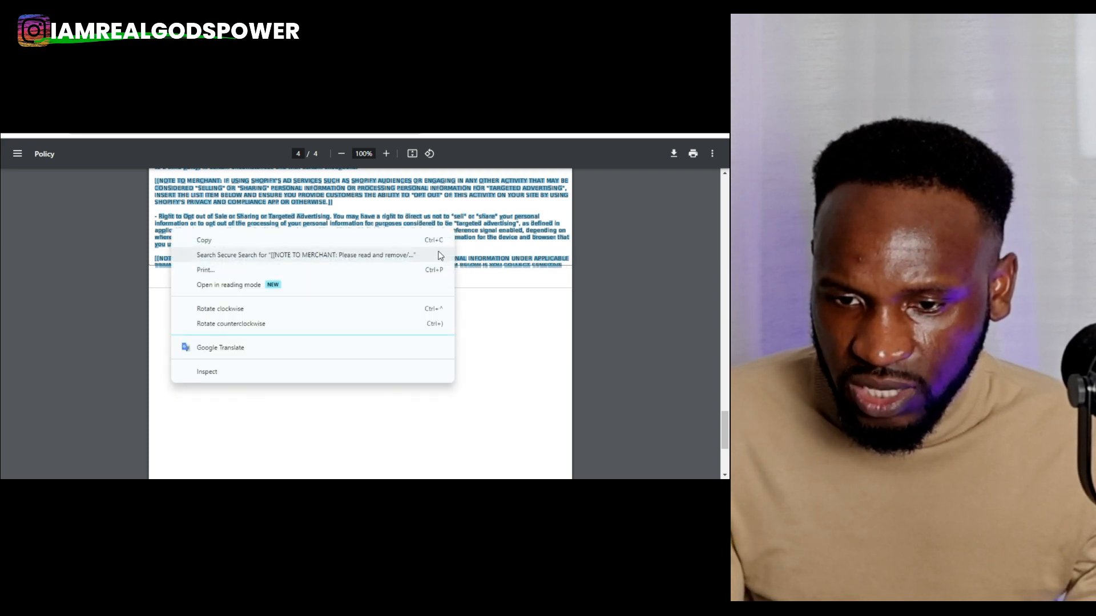
left_click(204, 244)
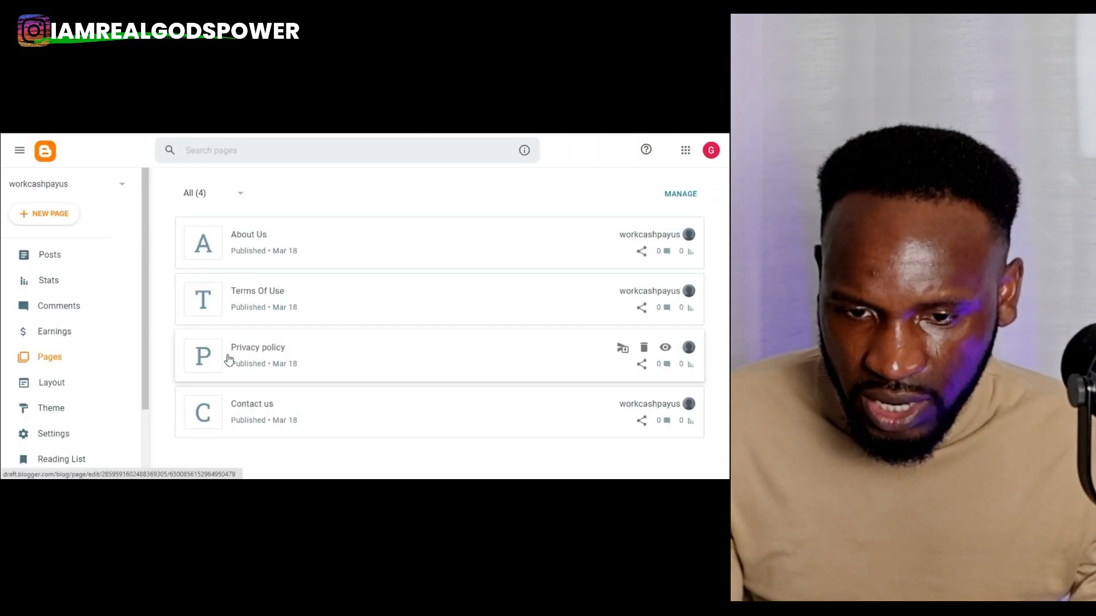
- Open the Privacy policy page in Blogger for editing and paste the copied policy text into its body
left_click(259, 354)
left_click(177, 272)
right_click(177, 272)
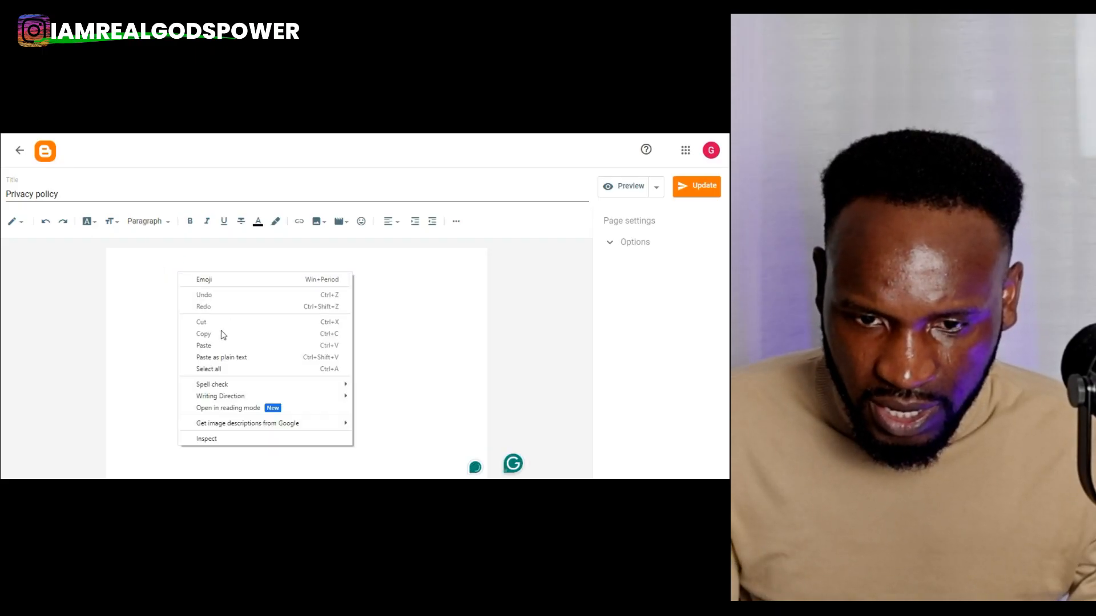
left_click(224, 346)
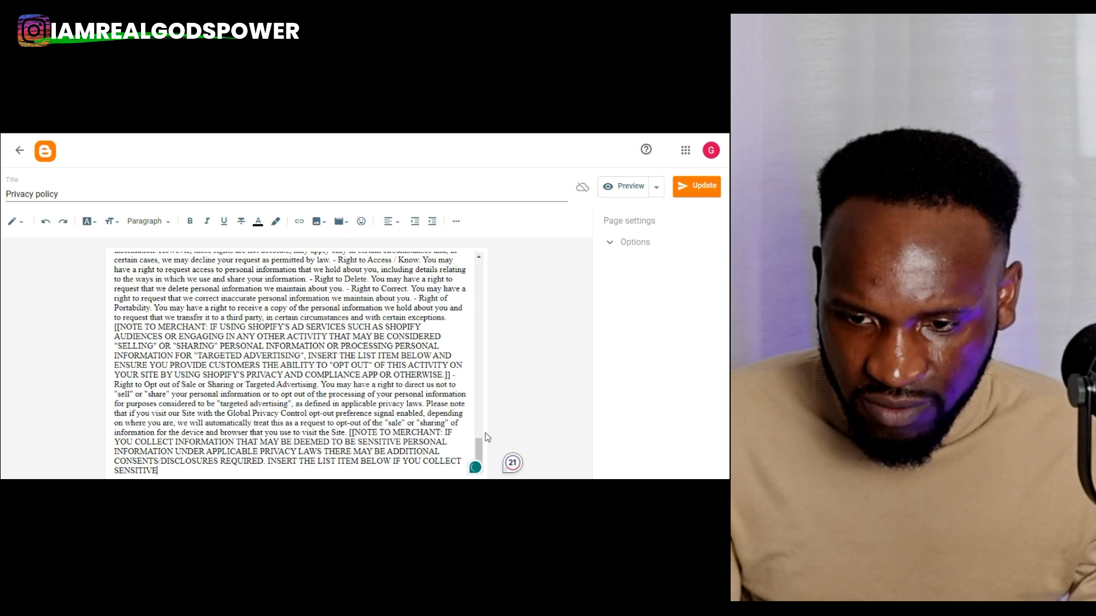
- Set the entire Privacy policy body text to the Poppins font, update the page, and return to the page list
left_click_drag(483, 443, 513, 250)
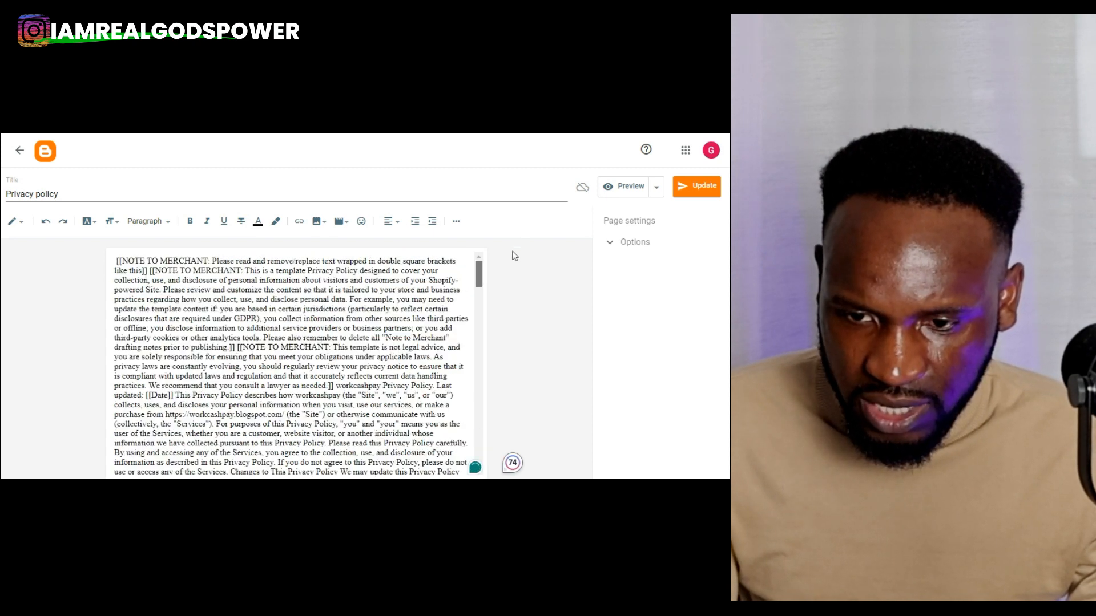
left_click(117, 263)
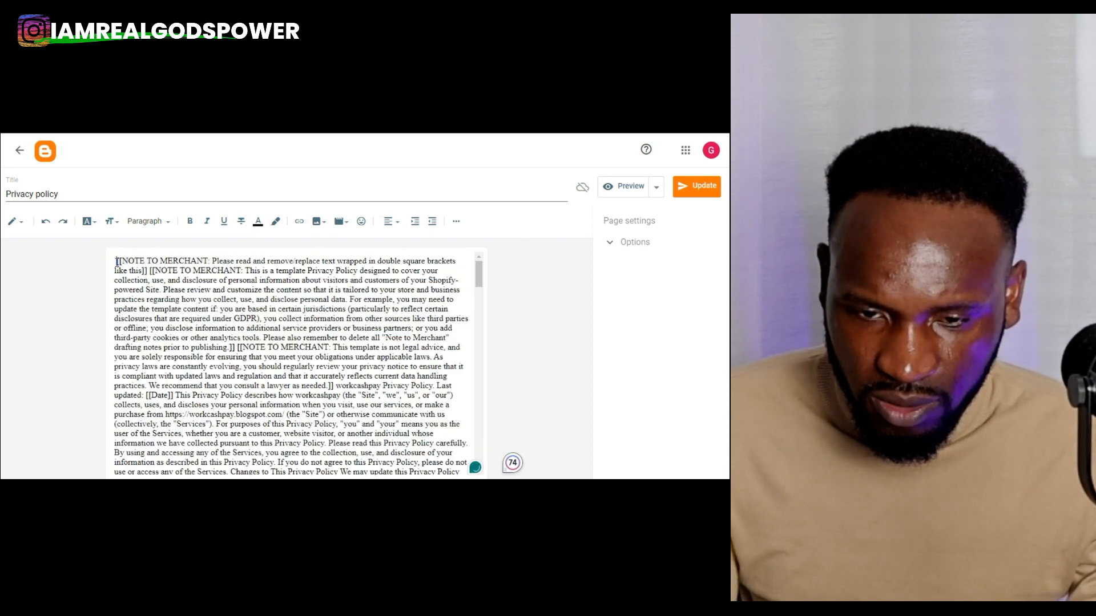
key("ctrl+a")
right_click(118, 266)
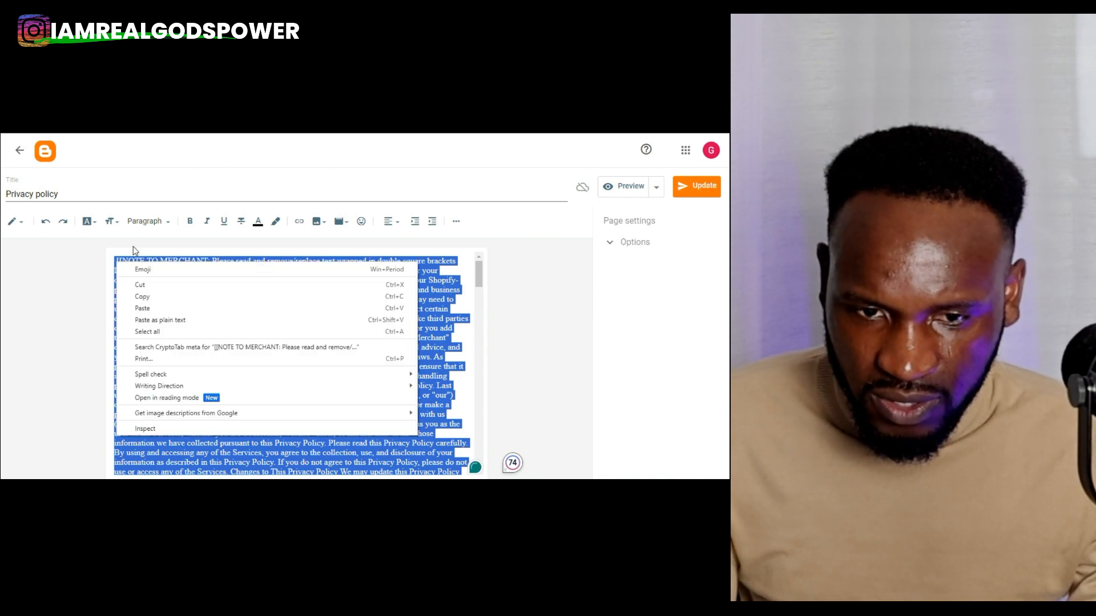
left_click(162, 332)
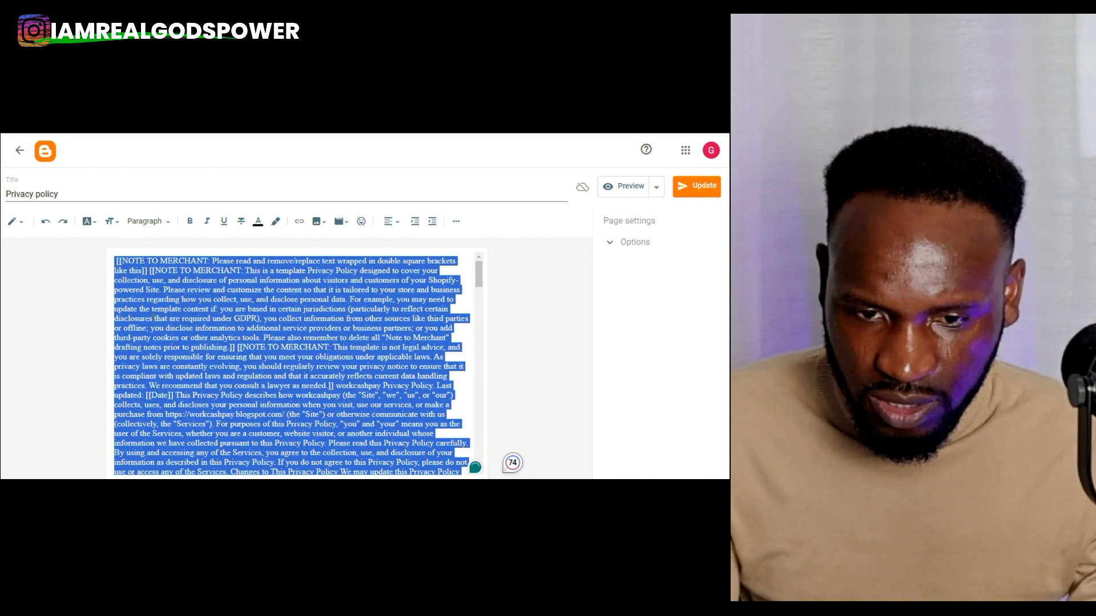
left_click(89, 222)
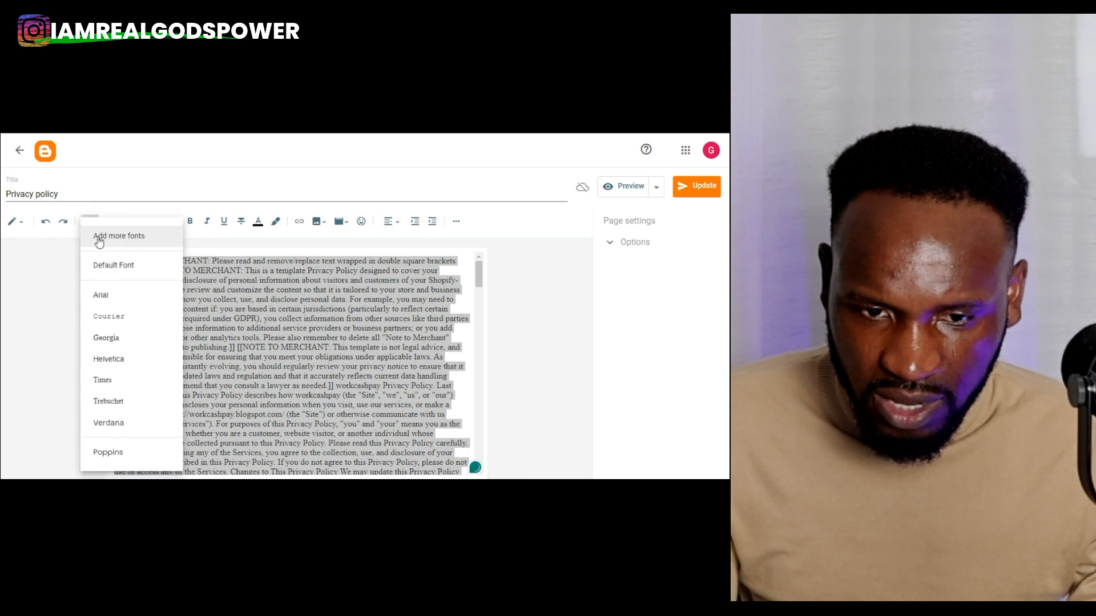
left_click(130, 452)
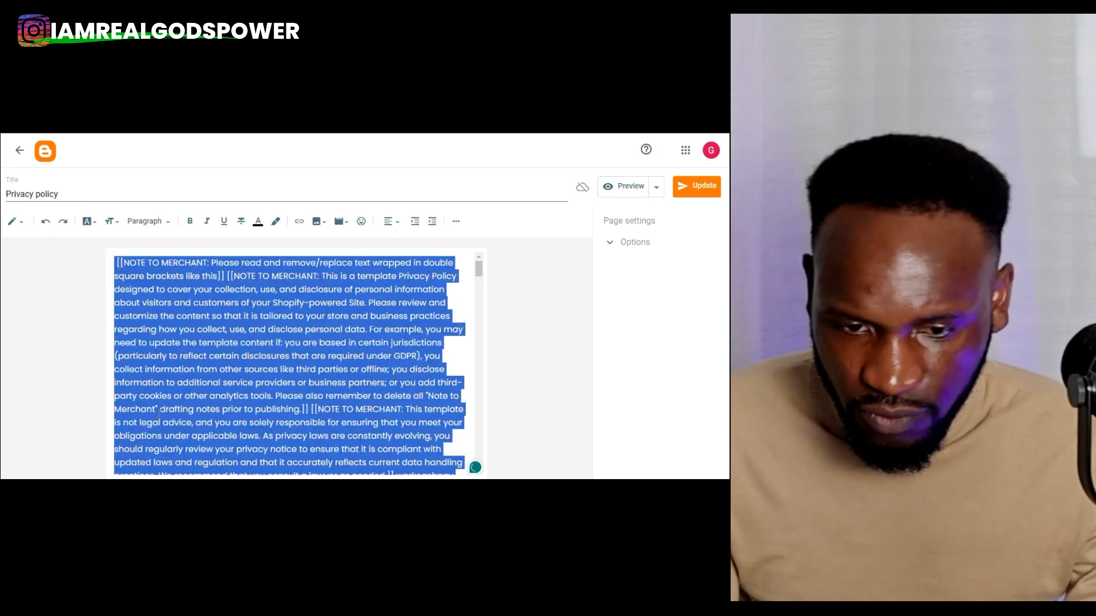
left_click(540, 272)
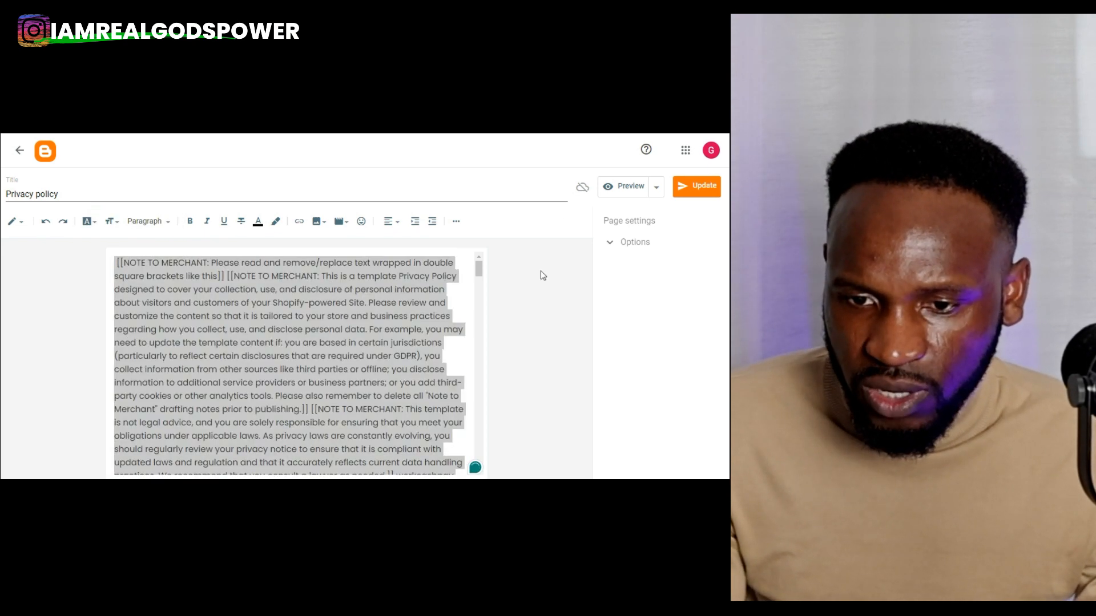
left_click(707, 186)
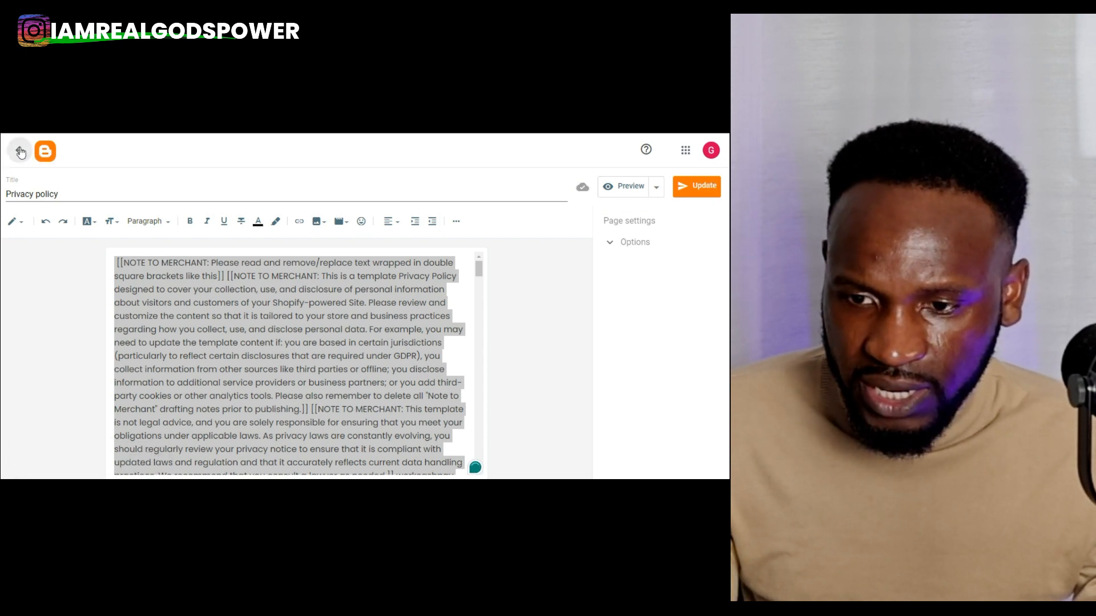
left_click(21, 152)
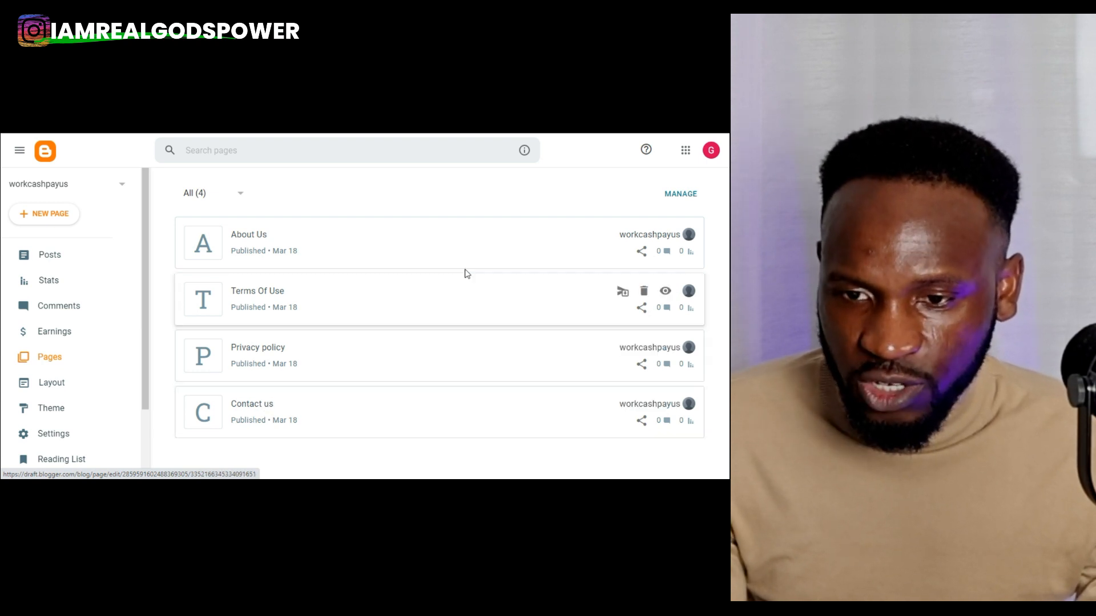
- Copy the complete contact form HTML code from the "Ugodspower support free contact Forms code" PDF
left_click(510, 108)
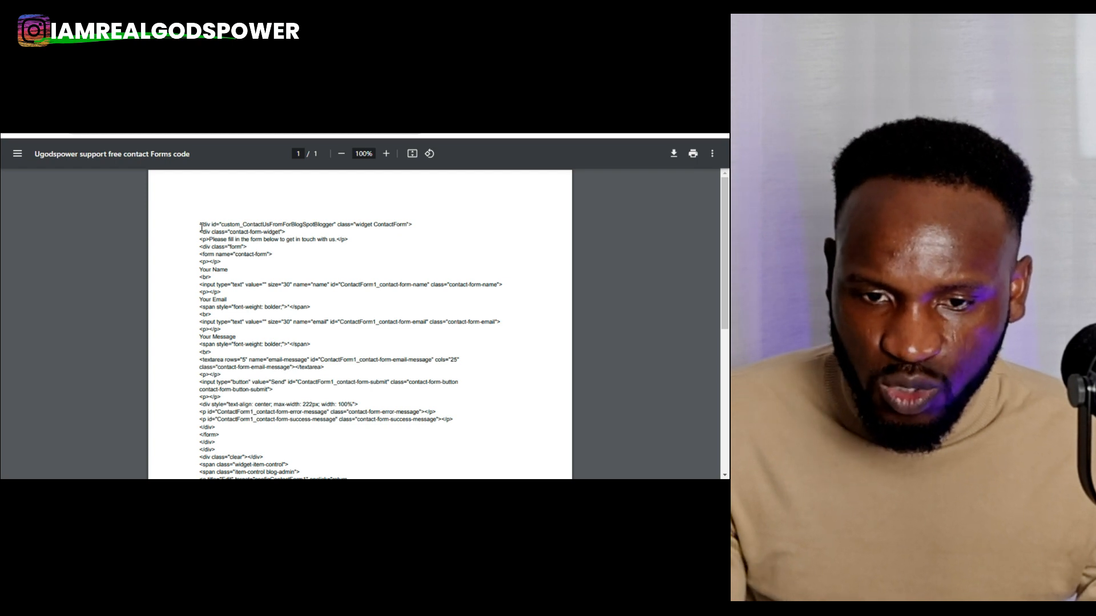
left_click_drag(200, 226, 263, 445)
right_click(273, 187)
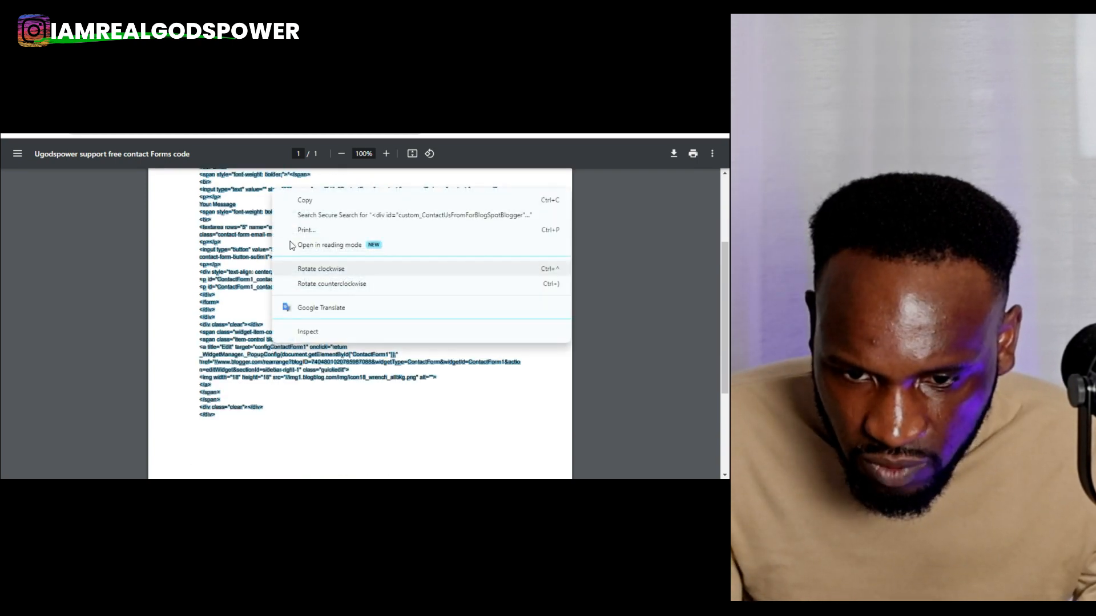
left_click(306, 201)
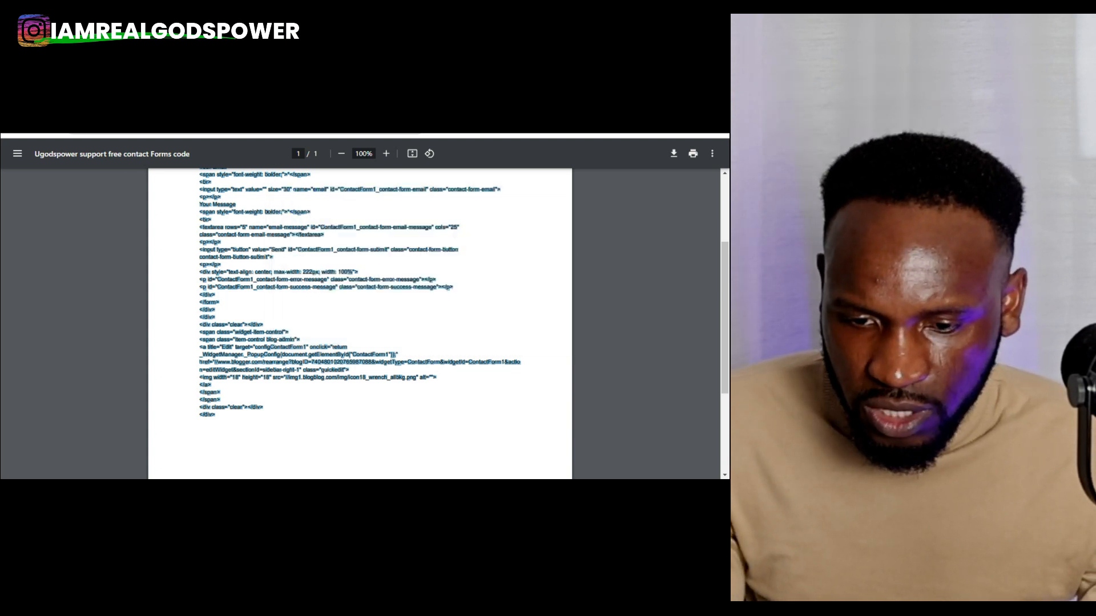
- Switch to Blogger, open the Contact us page for editing, and show its body in HTML view
key("ctrl+Tab")
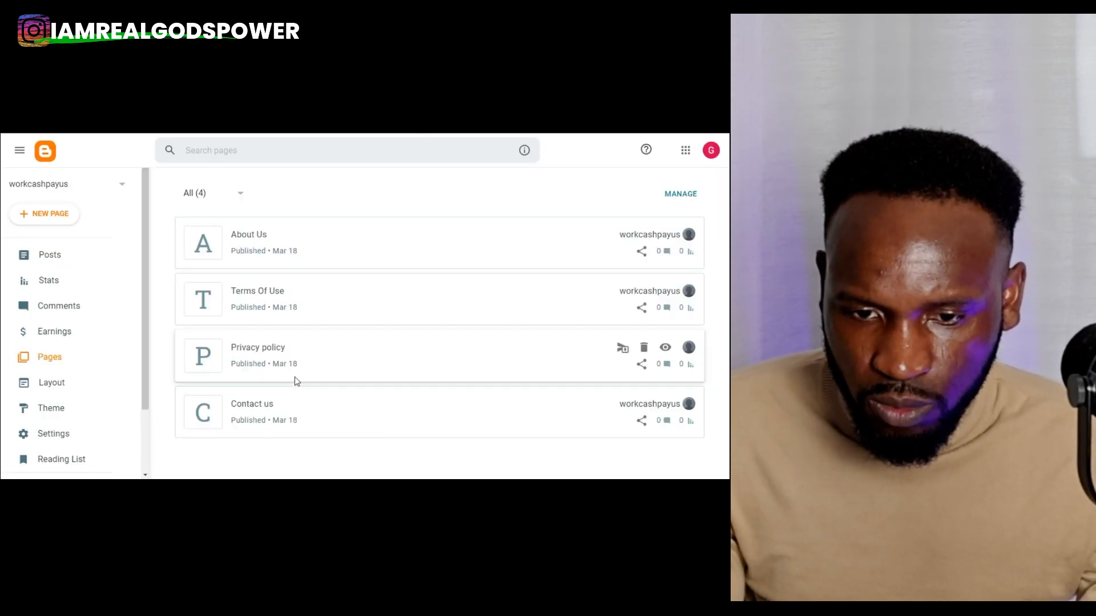
left_click(260, 410)
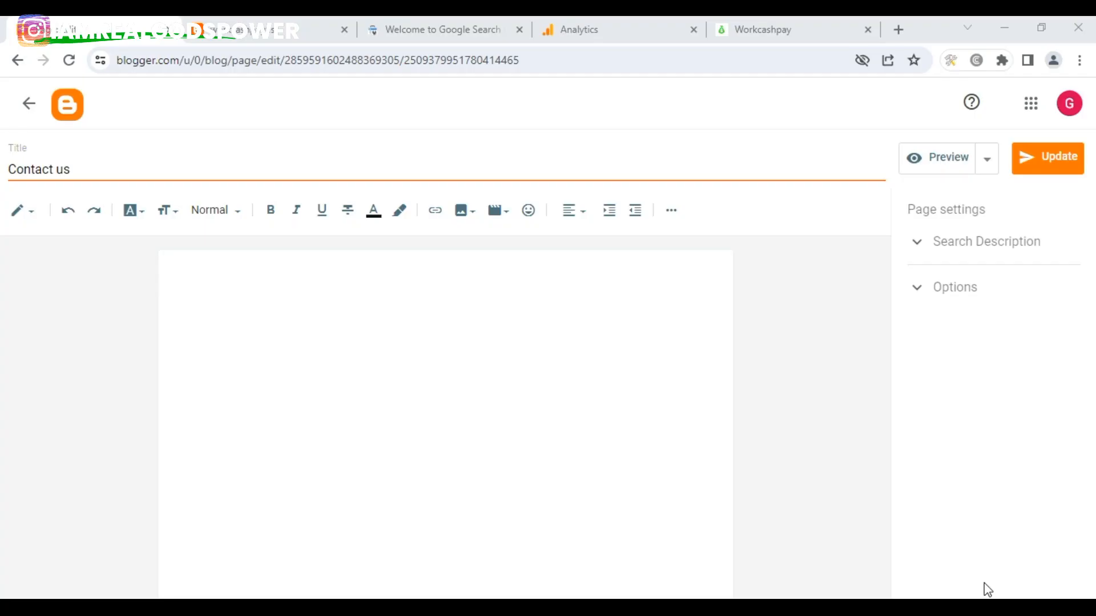
left_click(35, 218)
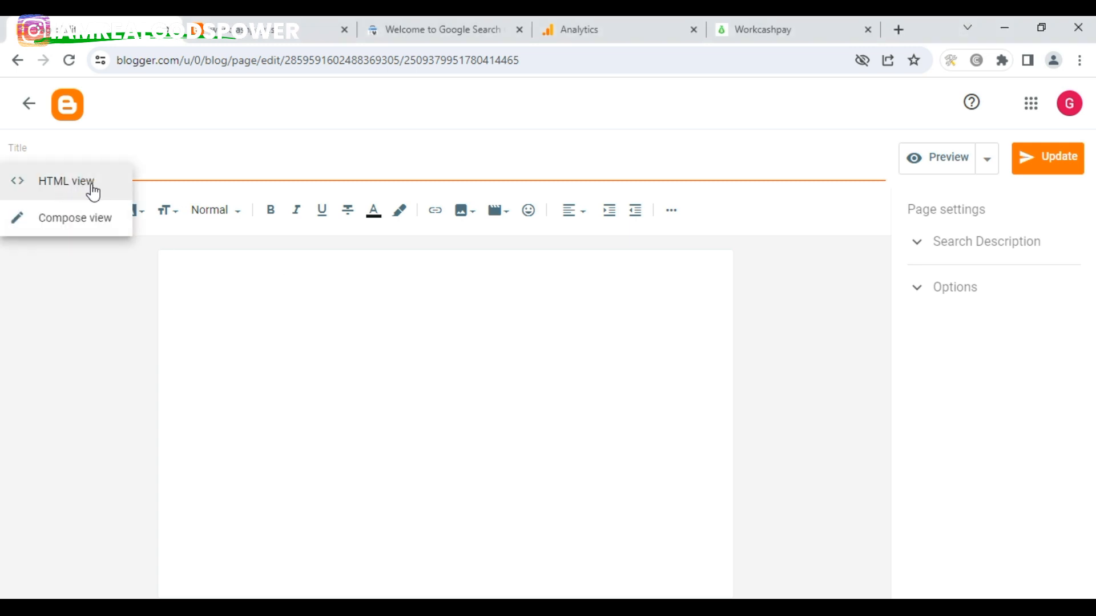
left_click(63, 193)
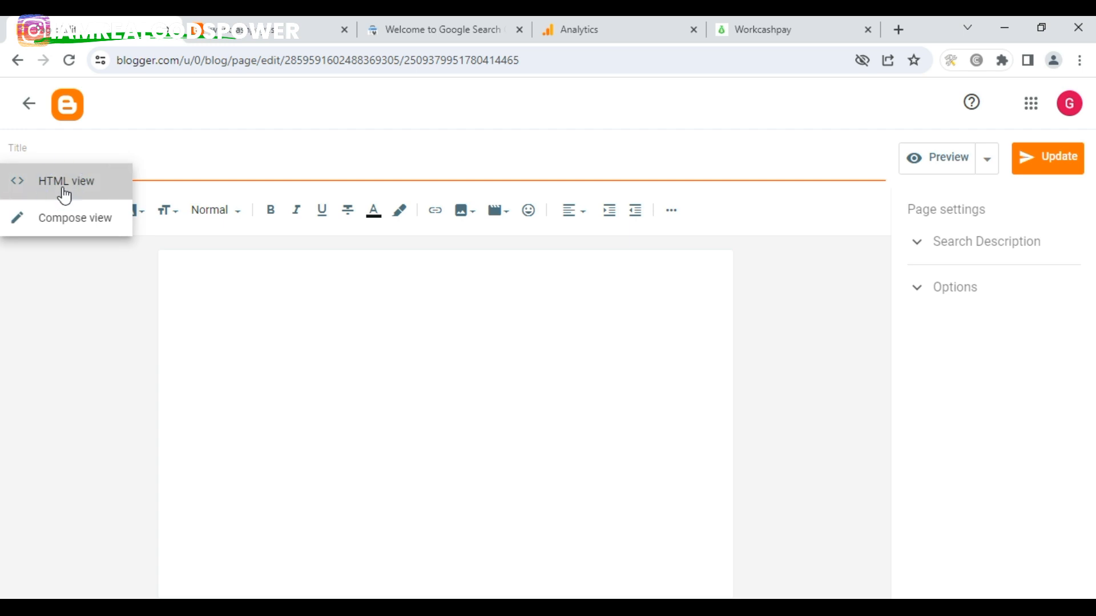
- Replace the Contact us page's placeholder HTML with the copied contact form code, update the page, and return to the page list
triple_click(67, 243)
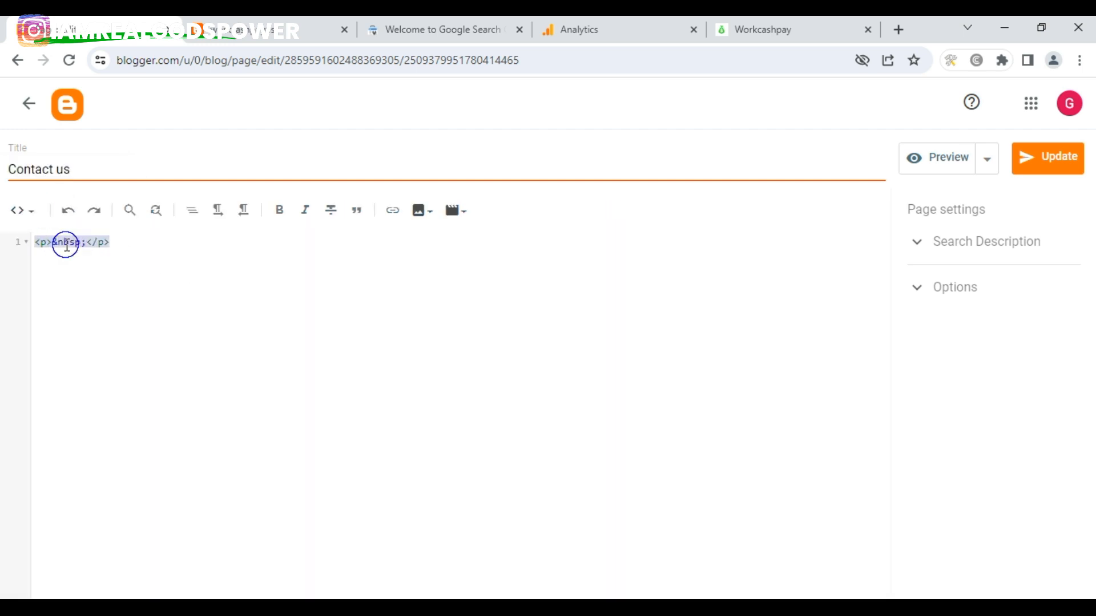
key("BackSpace")
left_click(39, 242)
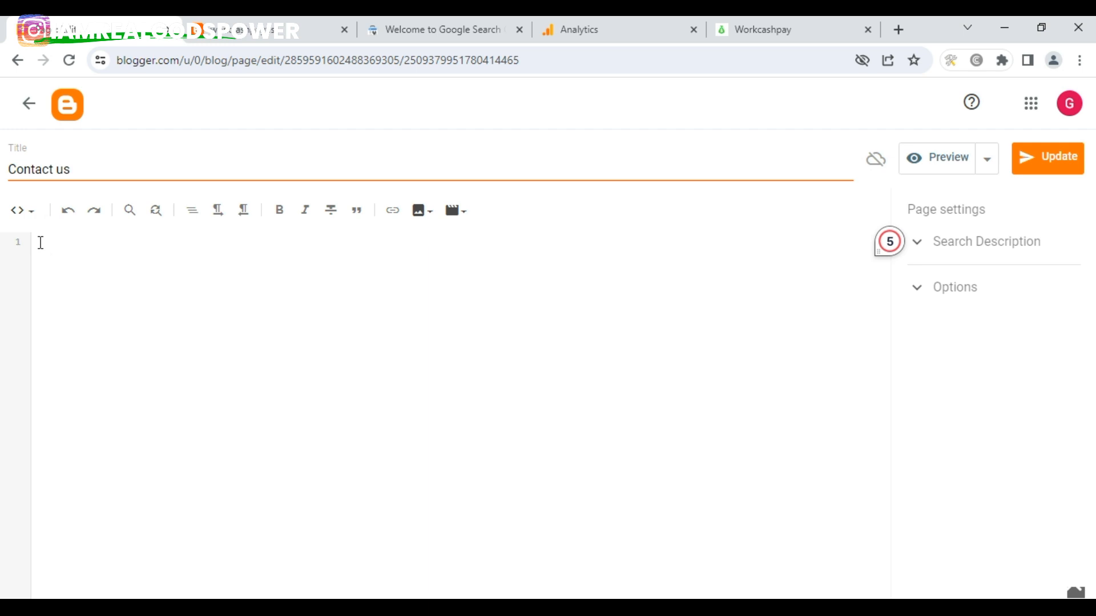
right_click(40, 242)
left_click(108, 358)
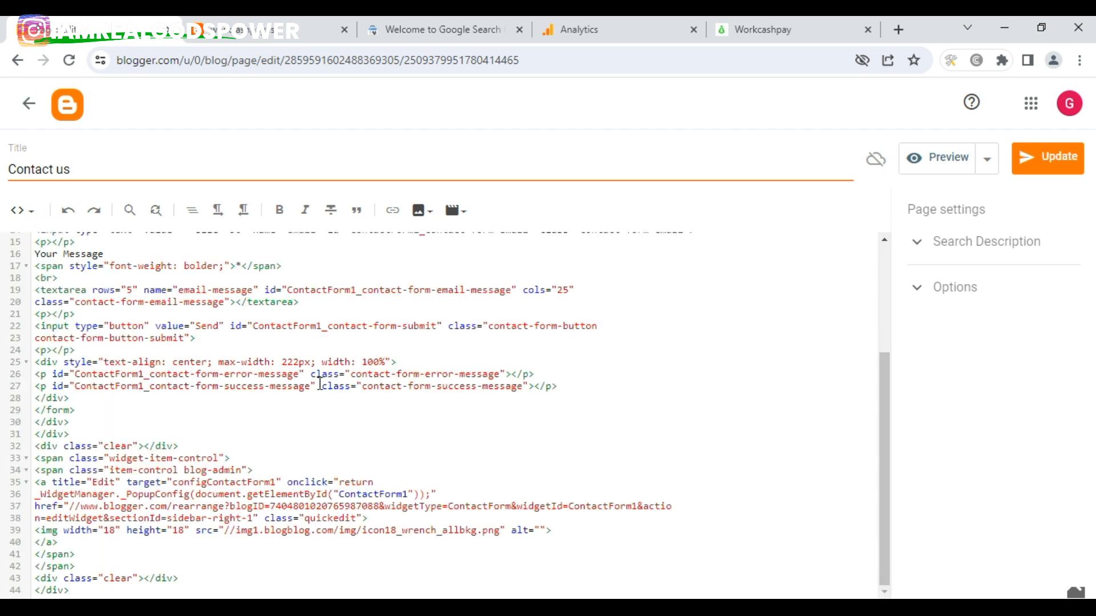
left_click(1053, 163)
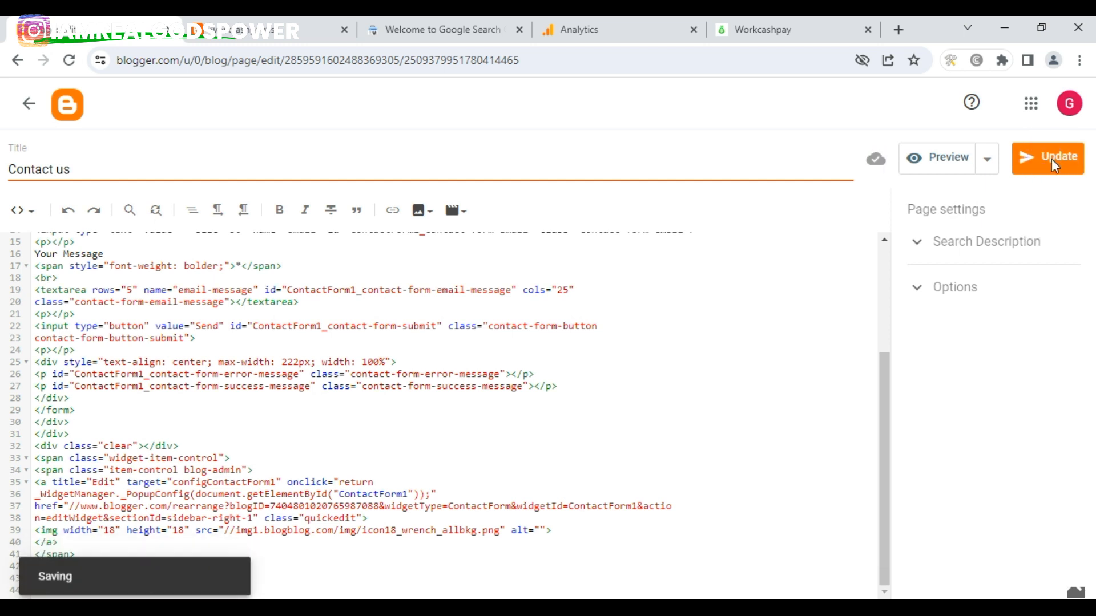
left_click(29, 103)
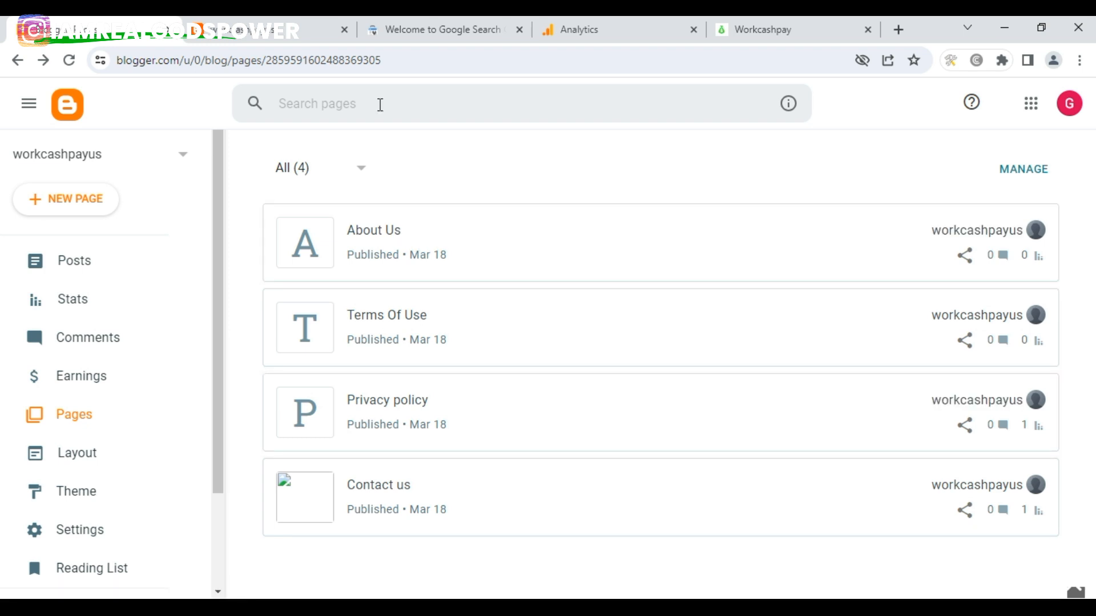
- Copy the site's blog ID from the end of the page list's web address
left_click_drag(387, 57, 267, 61)
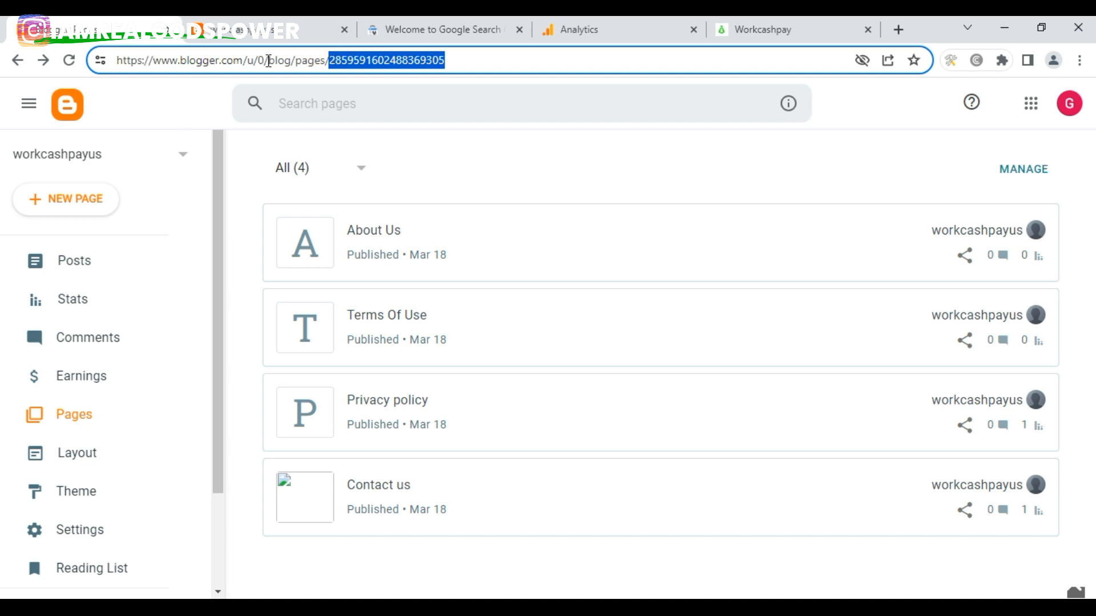
right_click(366, 61)
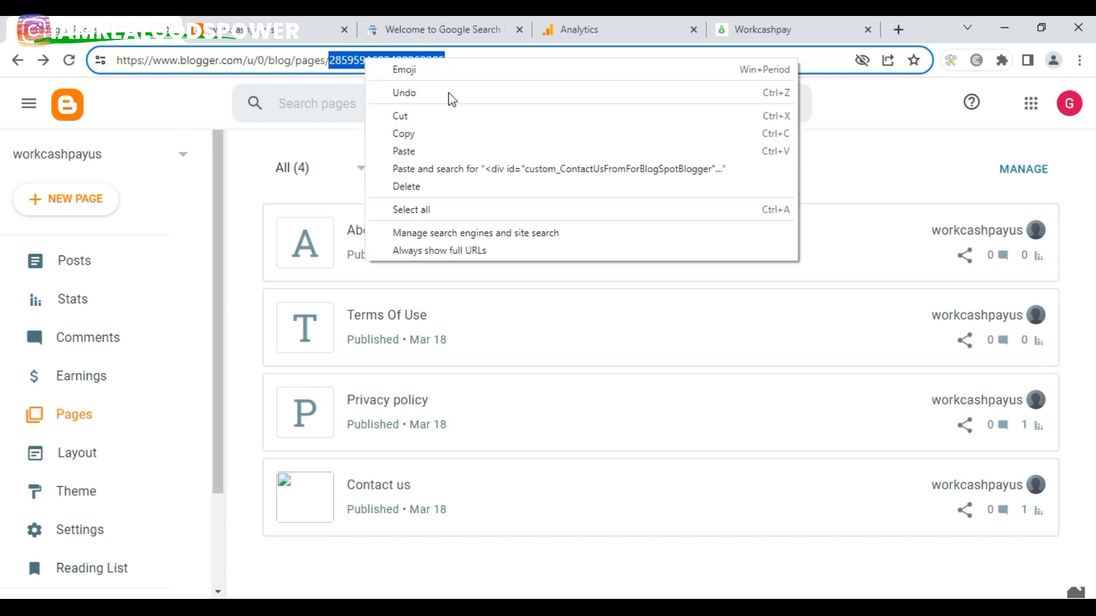
left_click(404, 135)
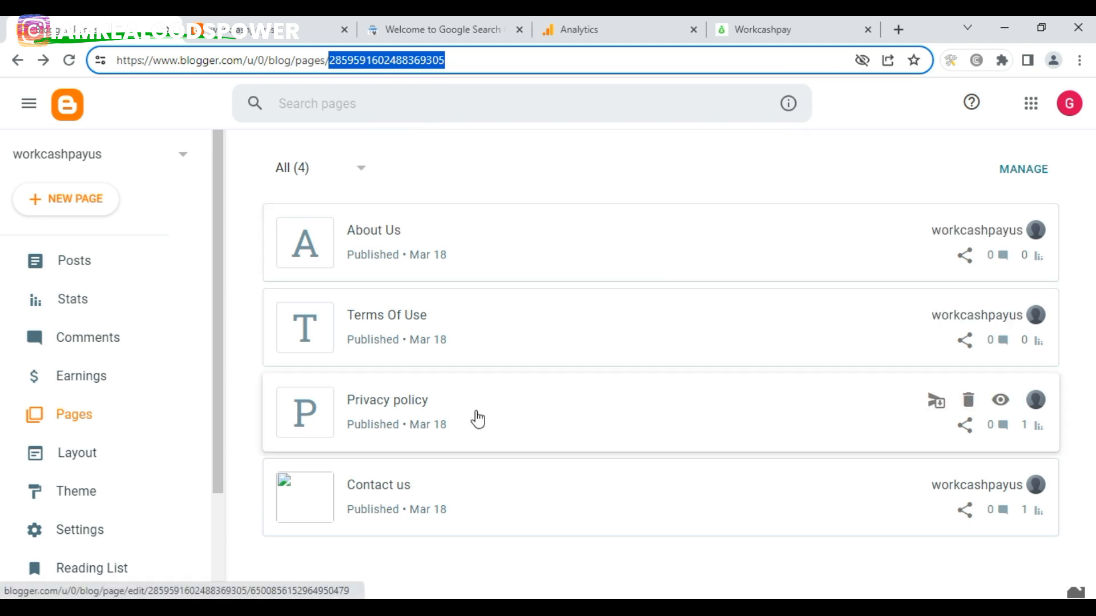
- Replace the blogID number in the Contact us page's HTML with the copied blog ID, update the page, and return to the page list
left_click(373, 486)
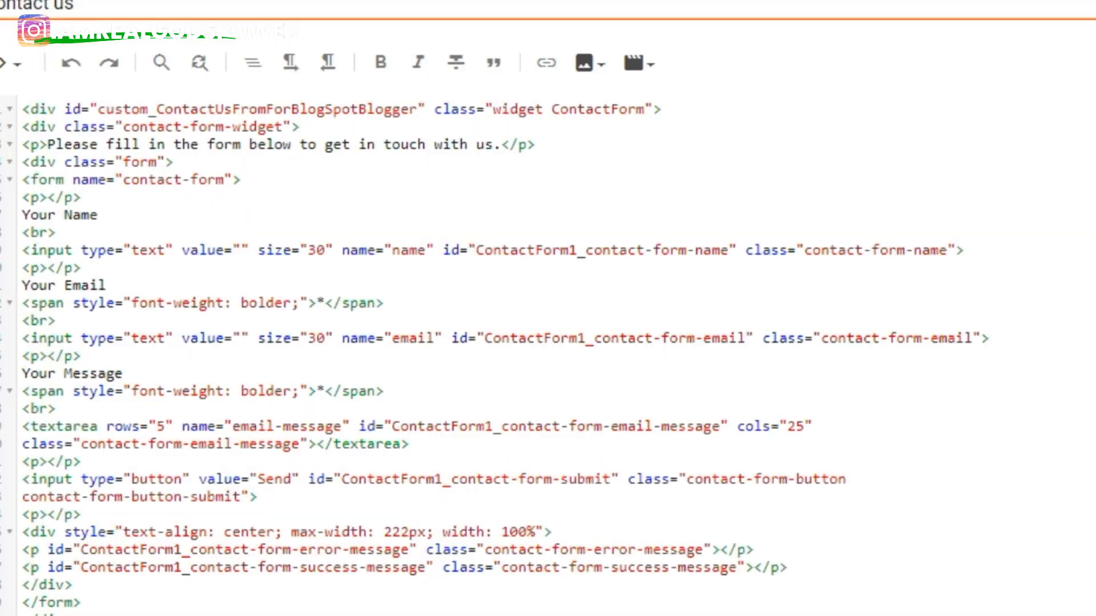
scroll(641, 439, "down", 5)
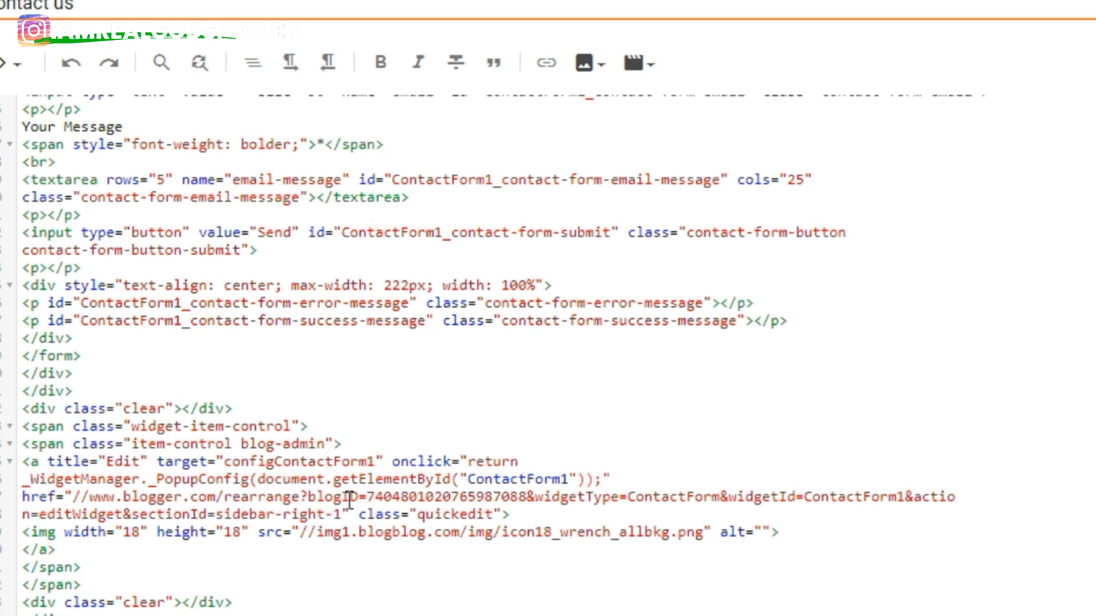
left_click_drag(308, 501, 528, 501)
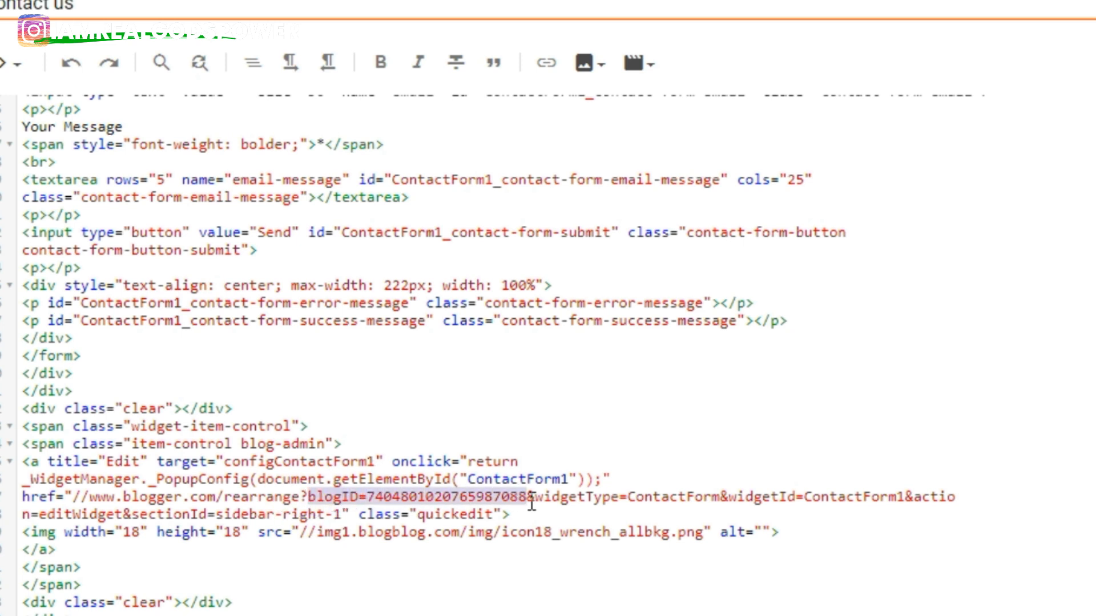
left_click(527, 500)
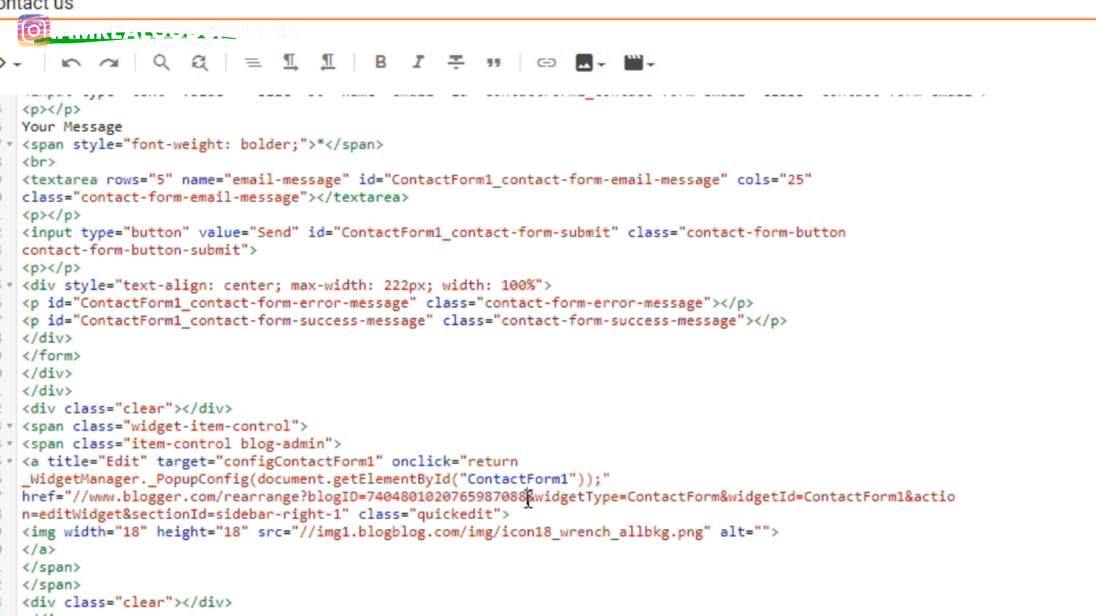
left_click_drag(528, 501, 367, 497)
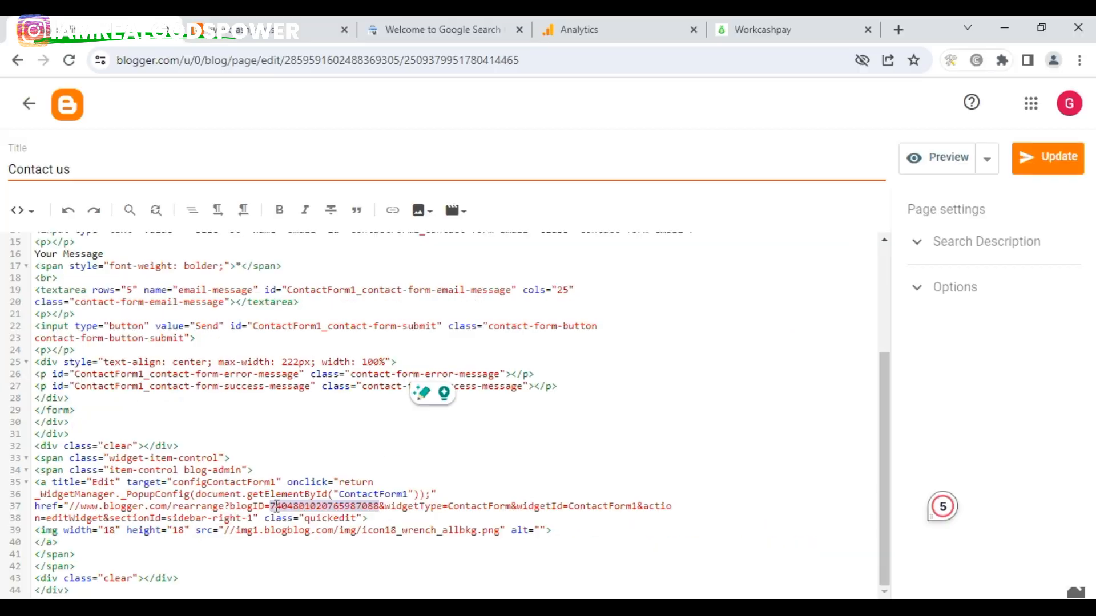
right_click(280, 505)
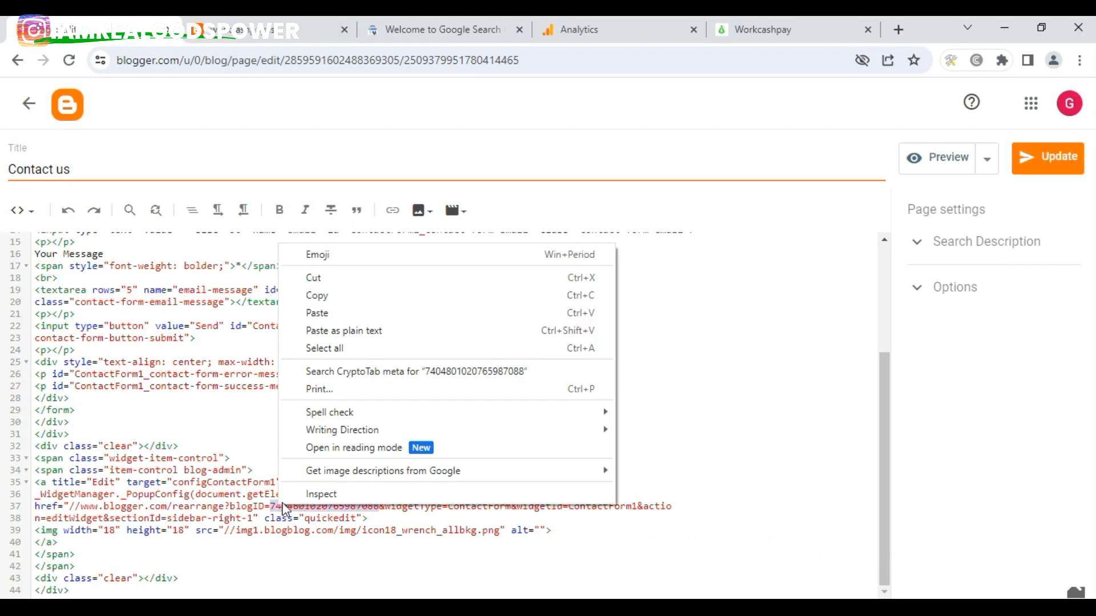
left_click(329, 313)
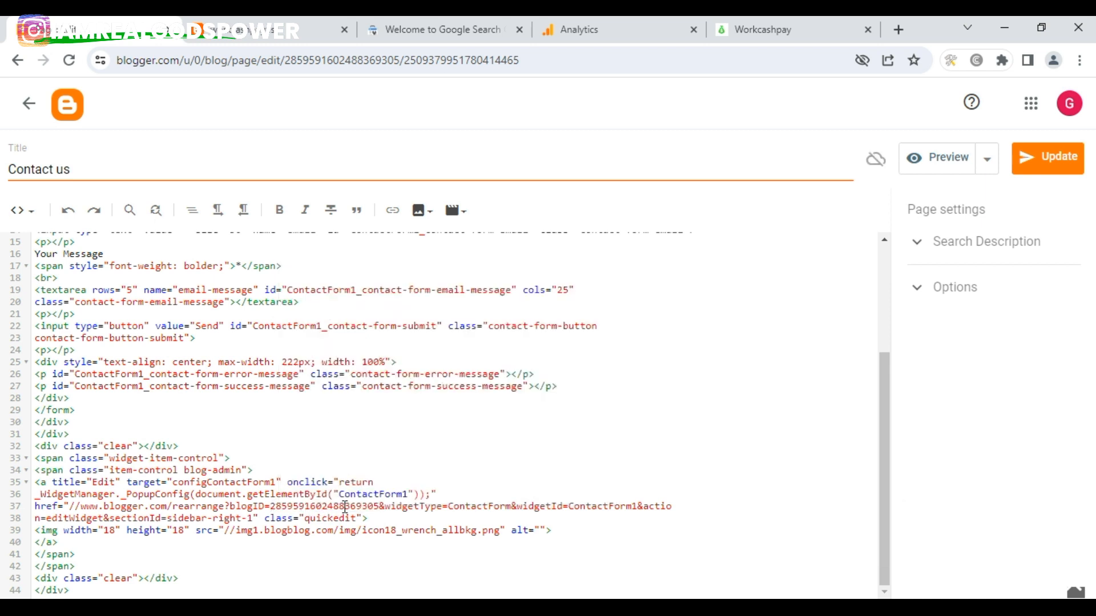
left_click(1055, 165)
left_click(38, 116)
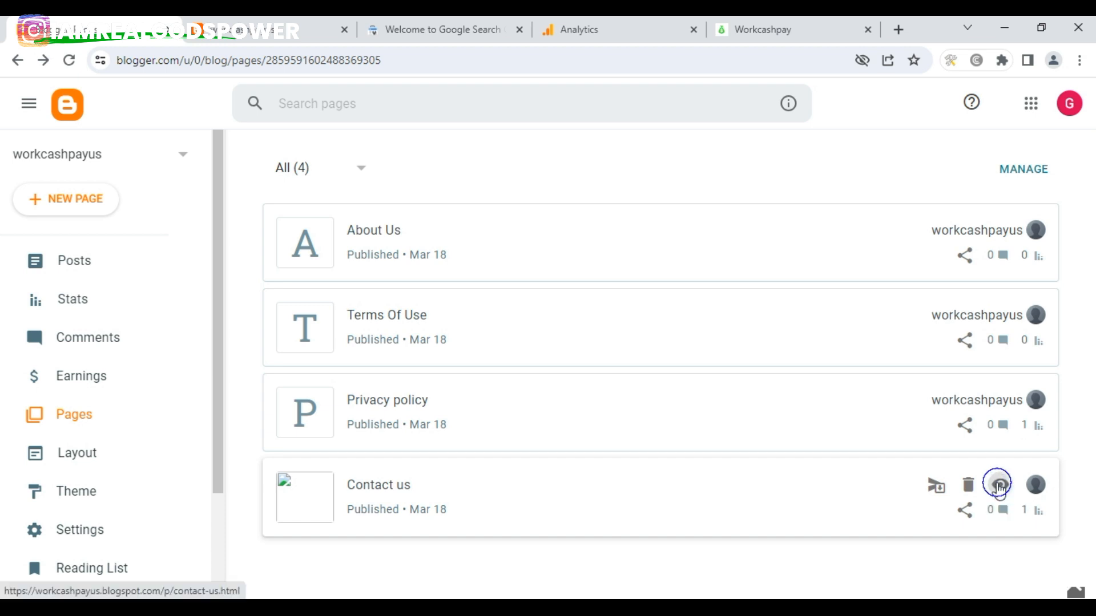
- View the published Contact us page and check that its name, email and message fields accept input
left_click(998, 489)
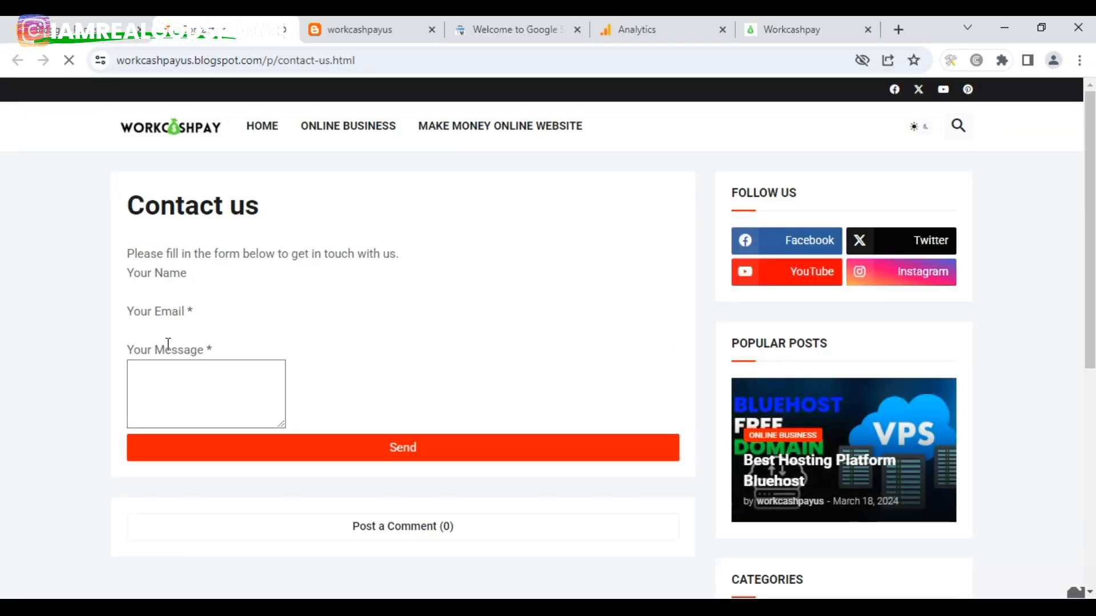
left_click(163, 292)
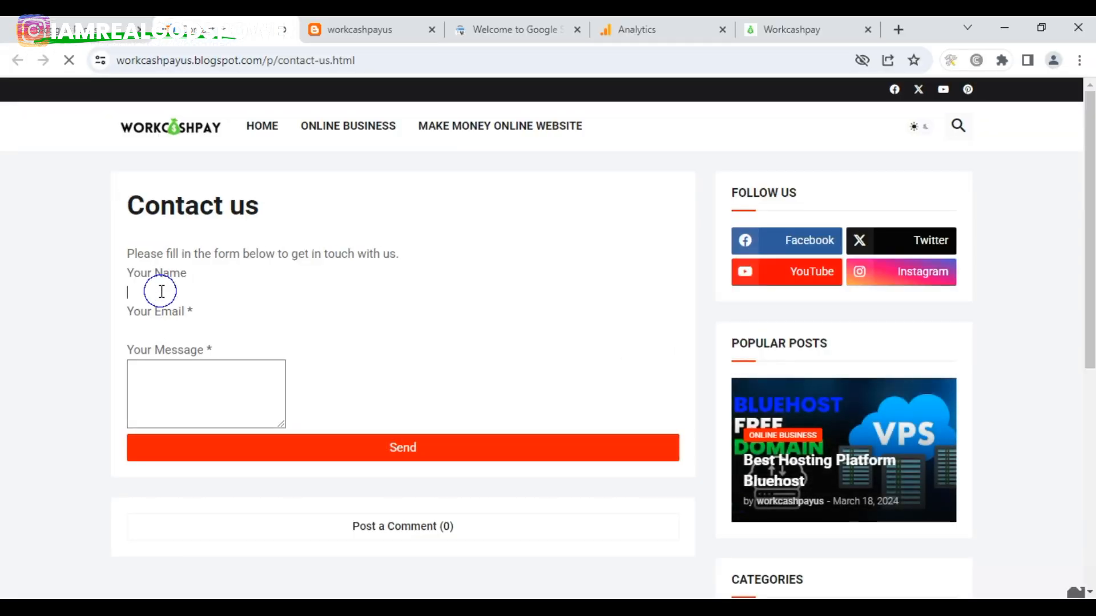
left_click(165, 329)
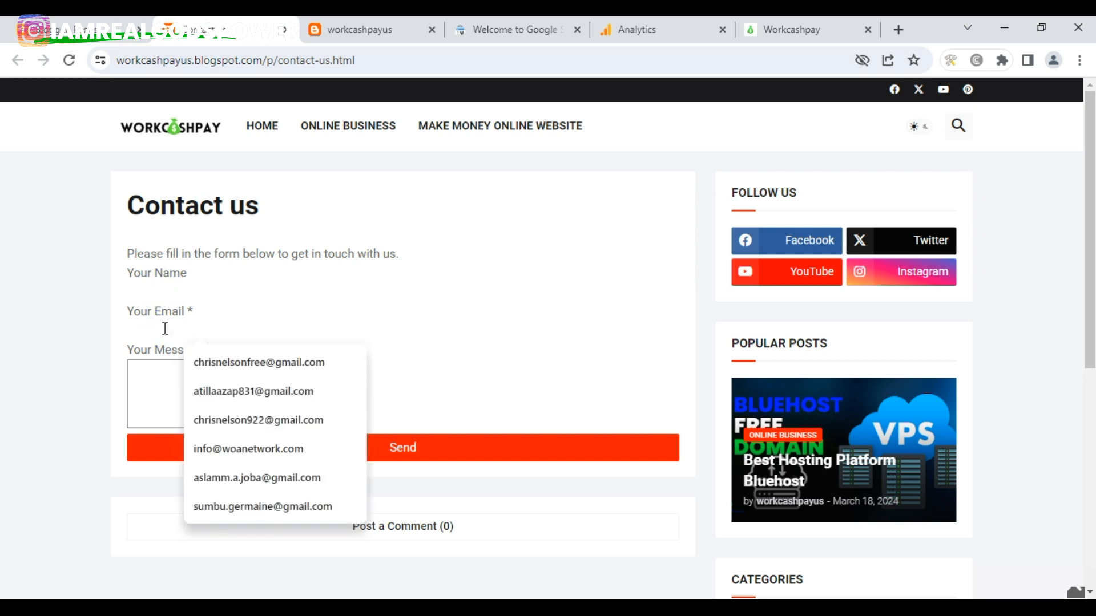
left_click(158, 371)
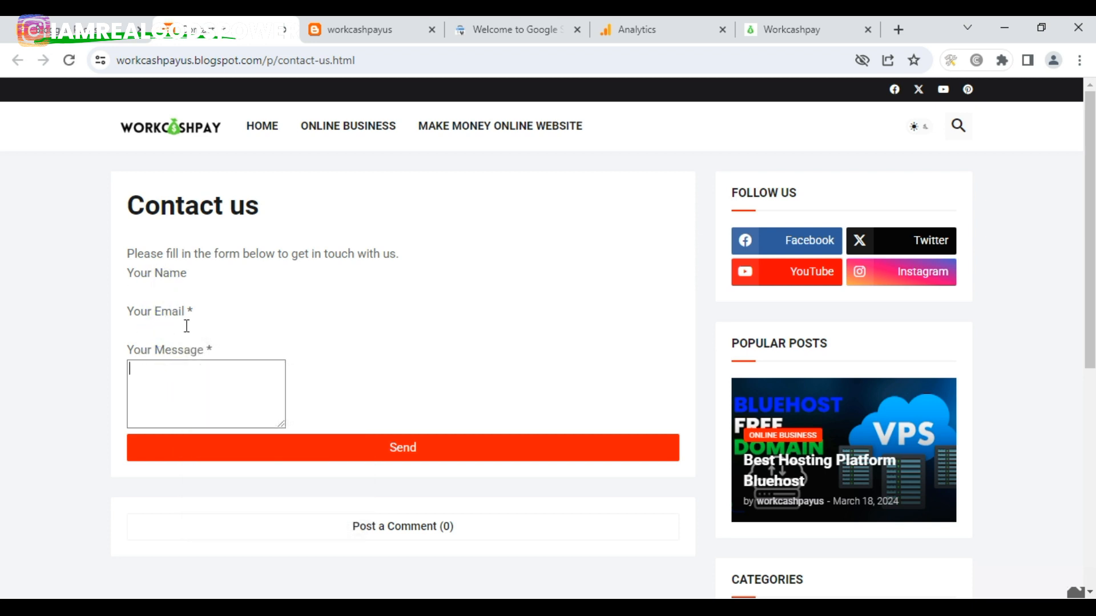
- Fill in the contact form with a name, an e-mail address and the message "how are you doing", and send it
left_click(158, 293)
left_click(154, 328)
left_click(229, 357)
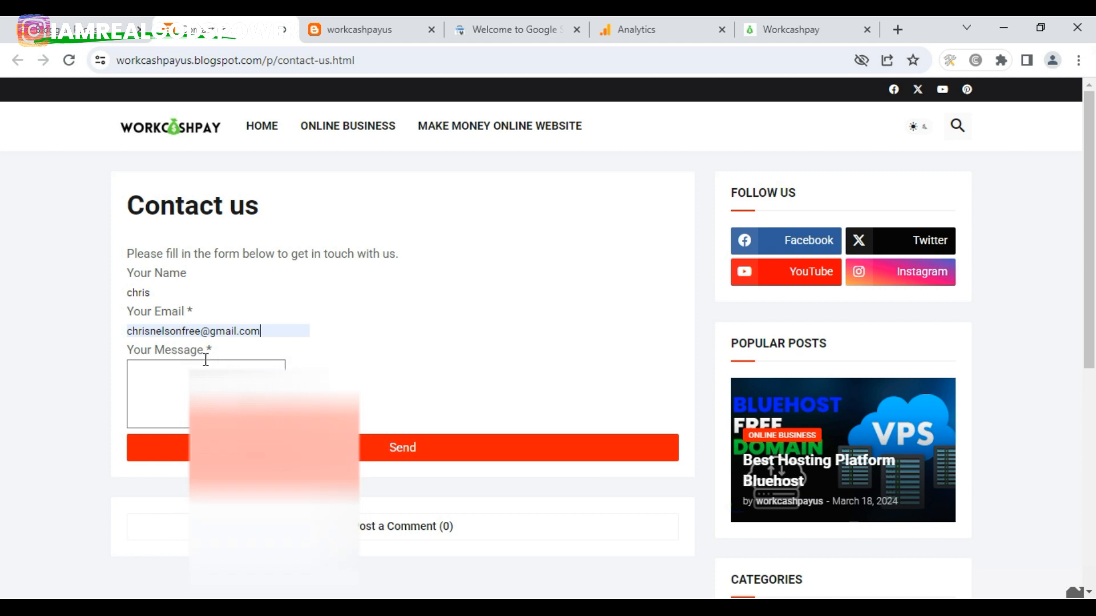
left_click(181, 382)
type("how are you doing")
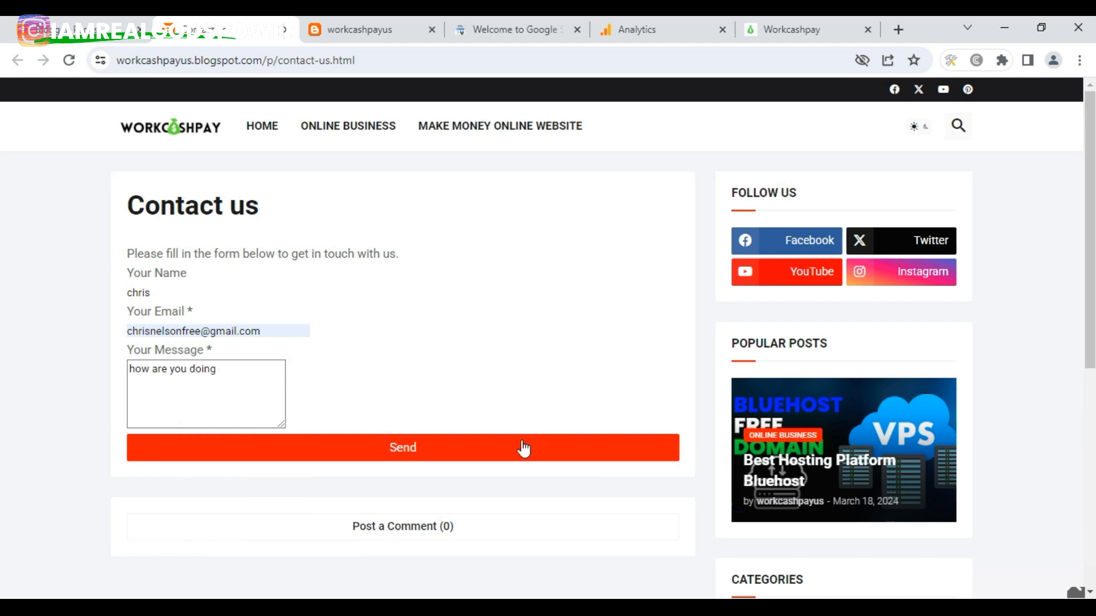
left_click(399, 458)
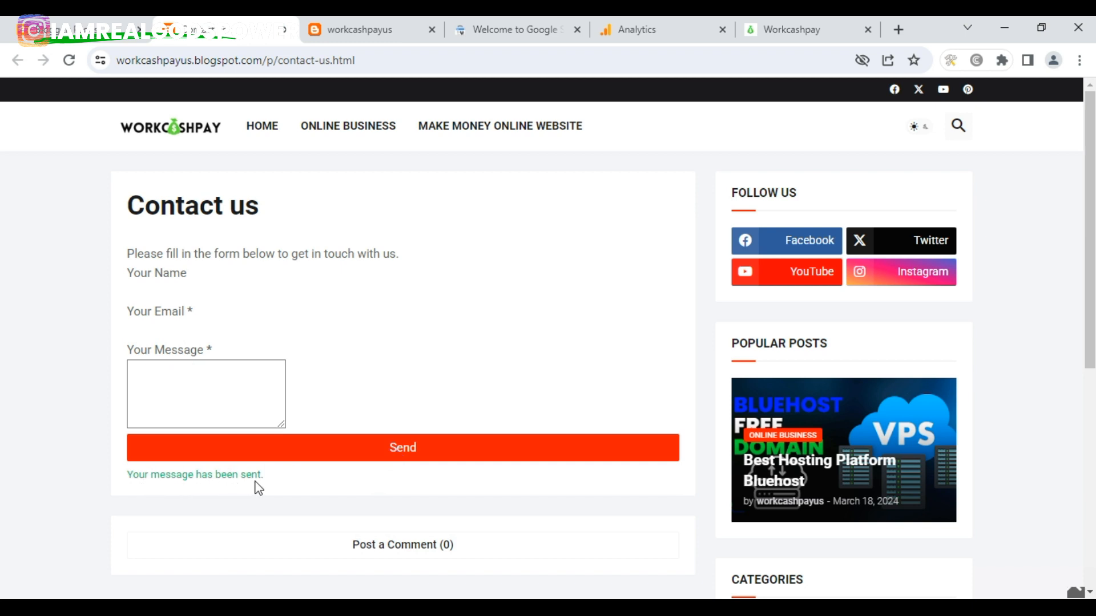
left_click(233, 296)
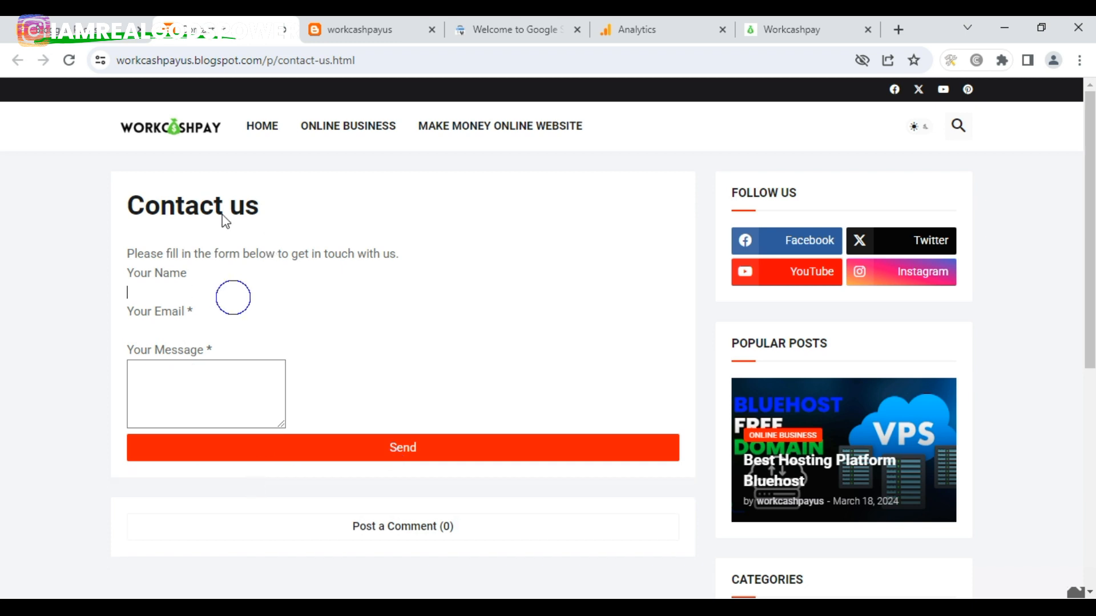
double_click(279, 153)
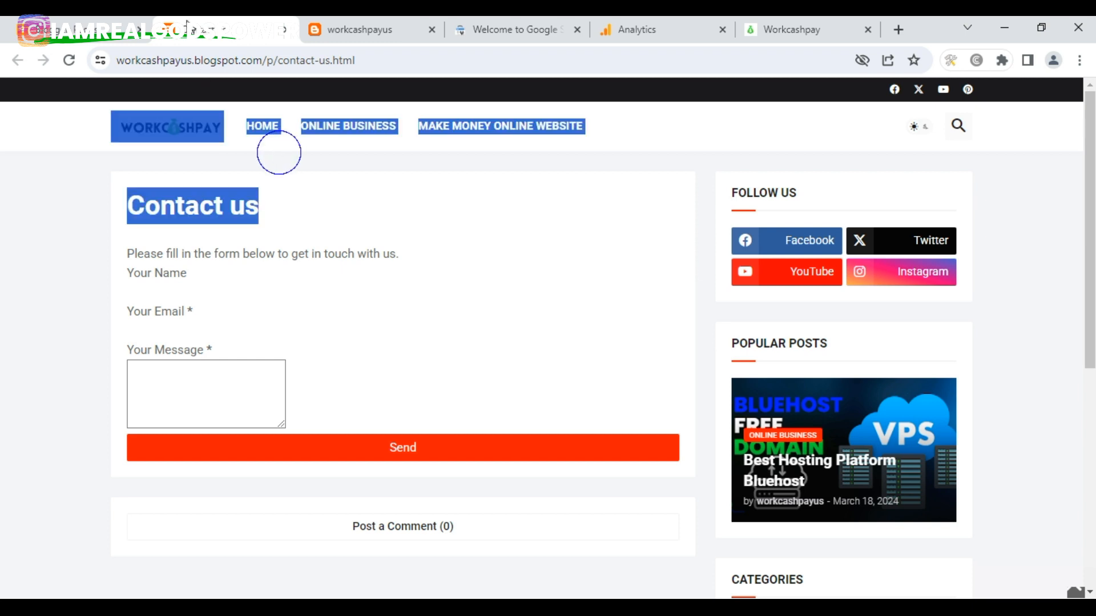
left_click(113, 167)
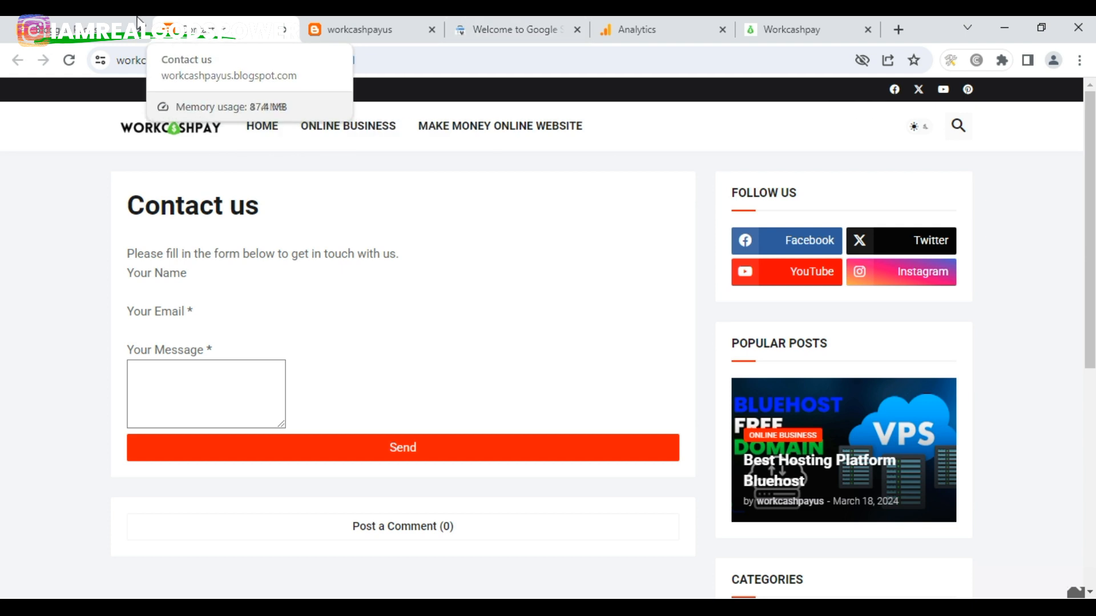
- View the published About Us and Terms Of Use pages from Blogger's page list, returning to the list after each
left_click(97, 26)
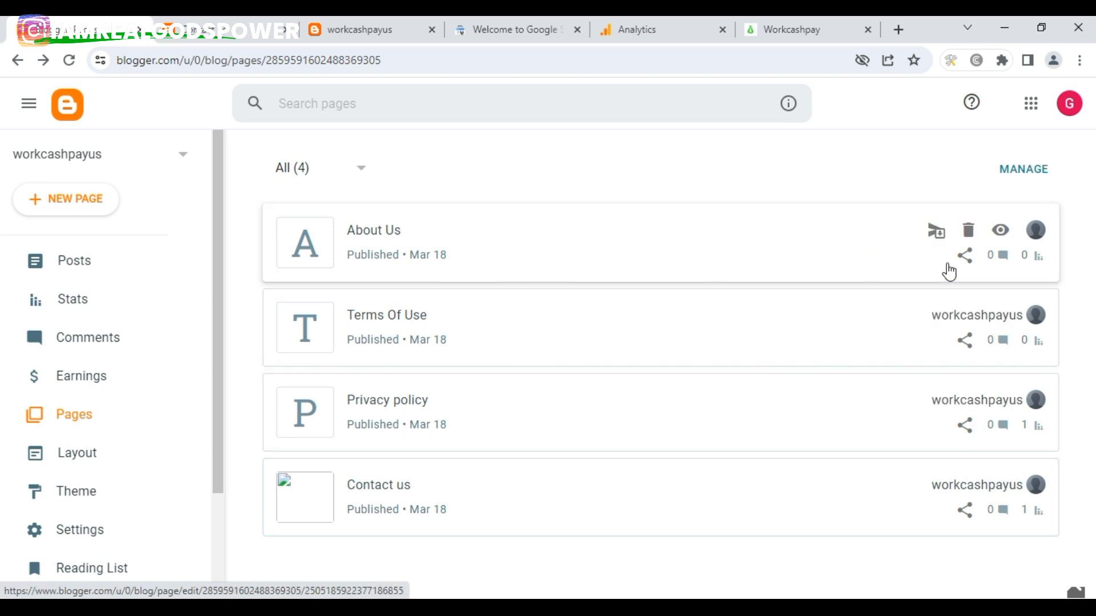
left_click(1003, 236)
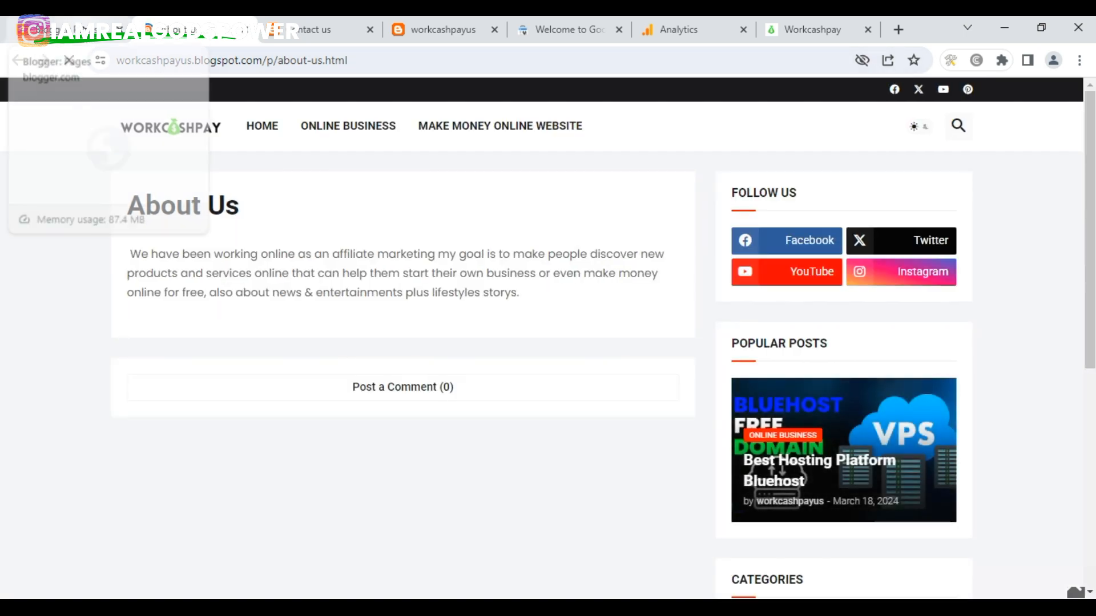
left_click(62, 29)
mouse_move(1003, 343)
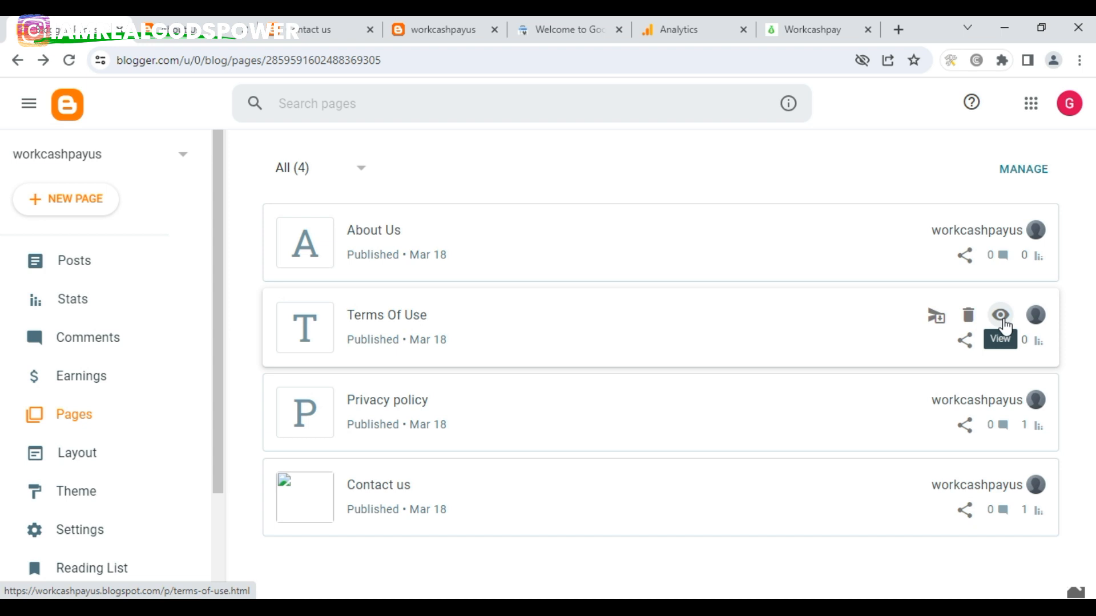
left_click(1003, 324)
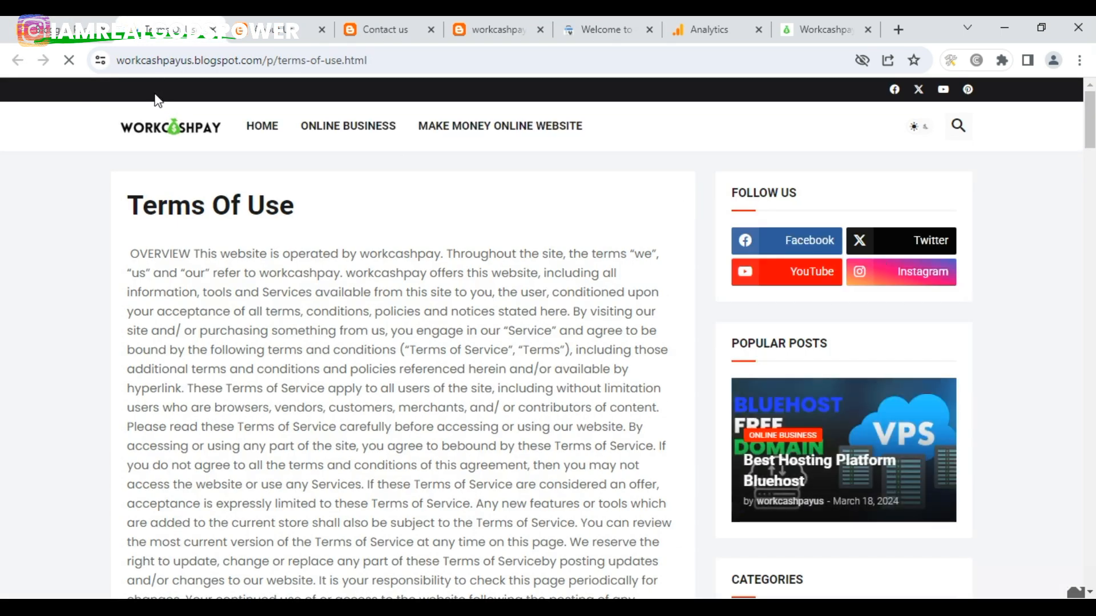
left_click(71, 31)
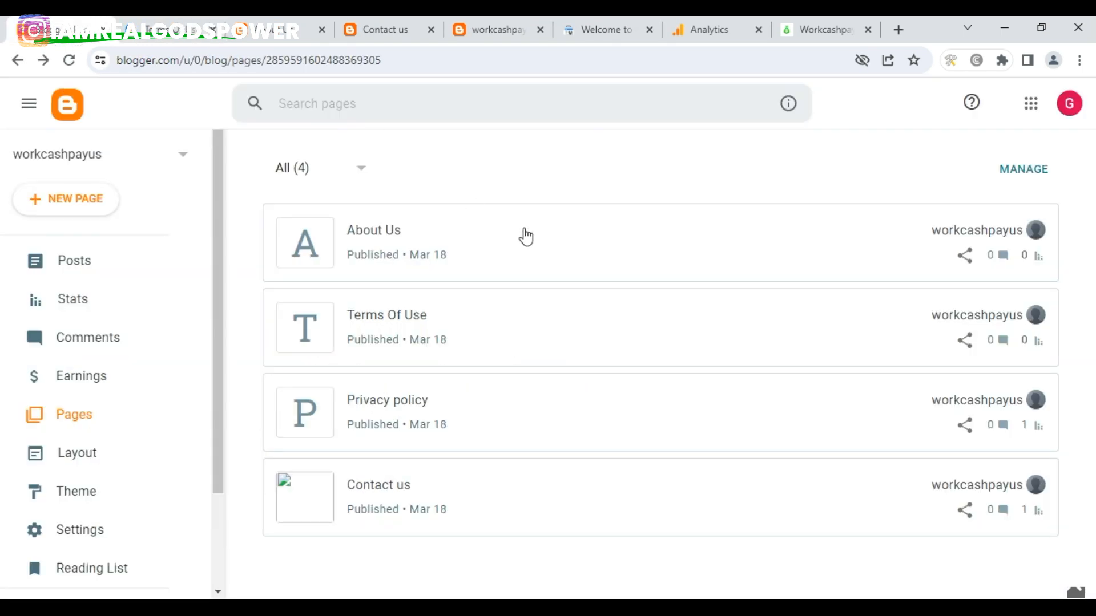
- View the published Privacy policy page from Blogger's page list and return to the list
mouse_move(1020, 432)
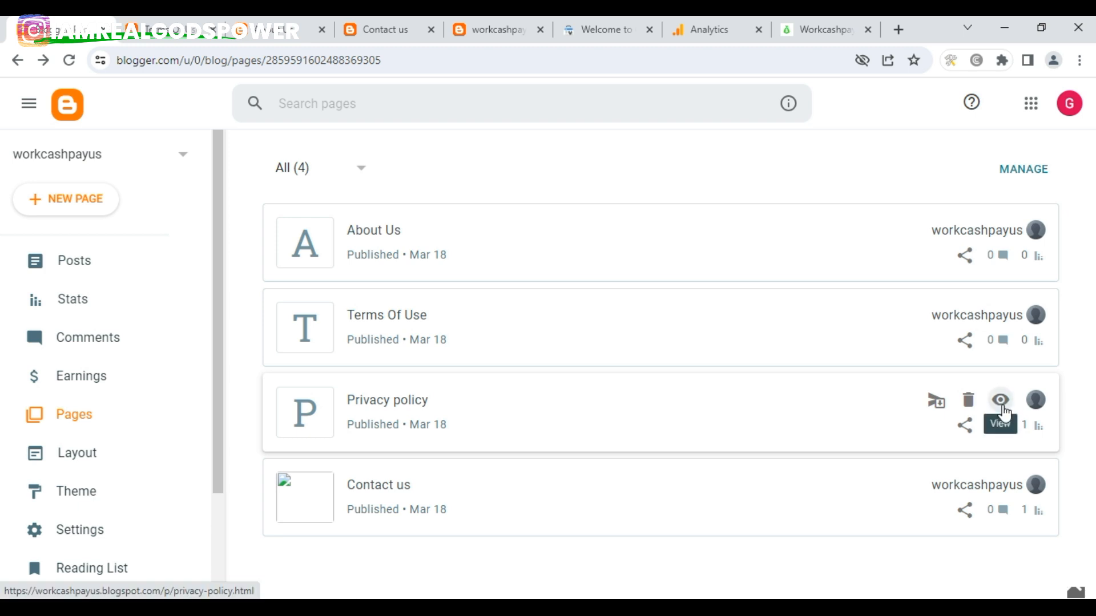
left_click(1003, 406)
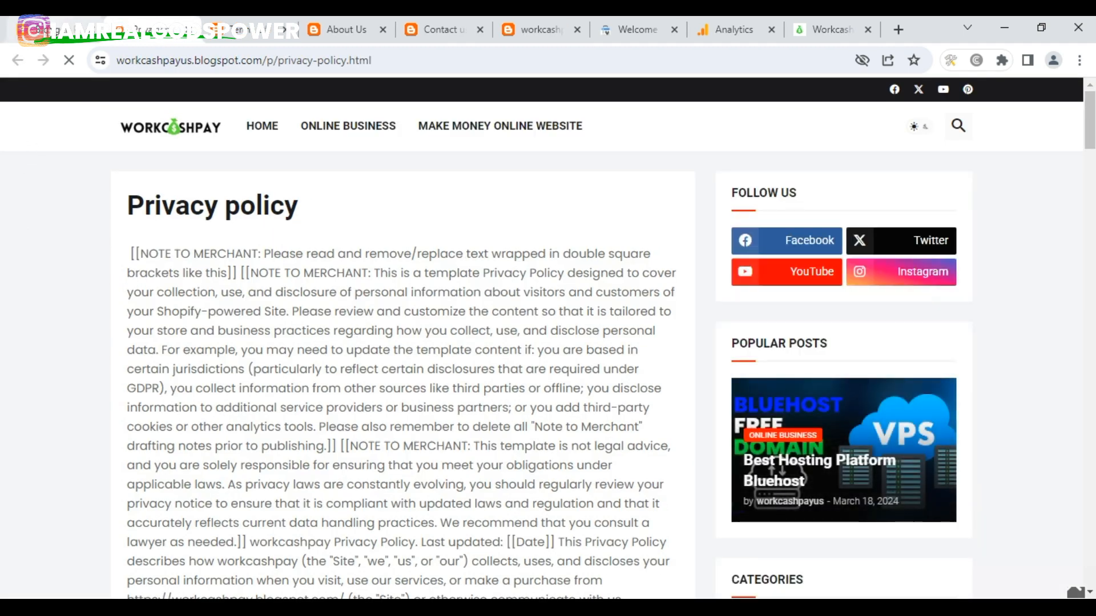
left_click(48, 28)
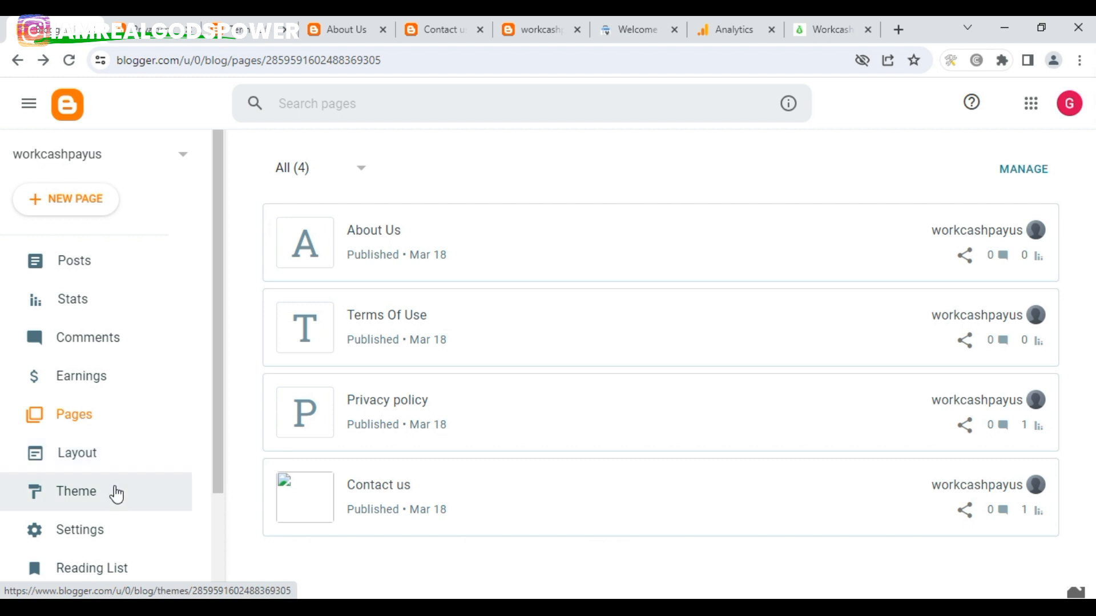
- Open the Terms Of Use item for editing in the layout's Footer Menu link list
left_click(109, 462)
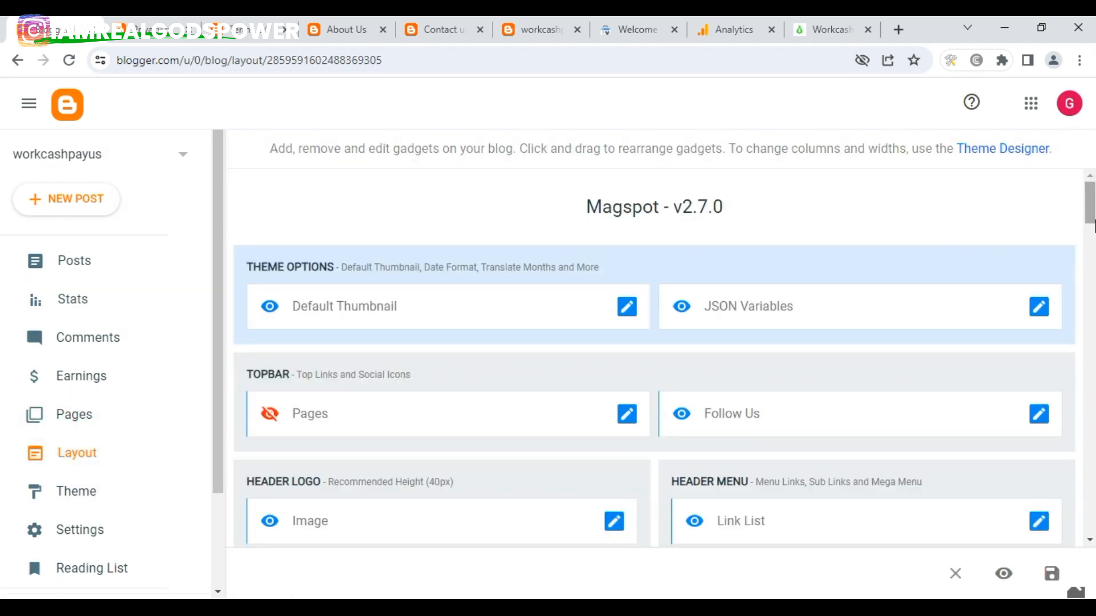
left_click_drag(1091, 212, 1066, 530)
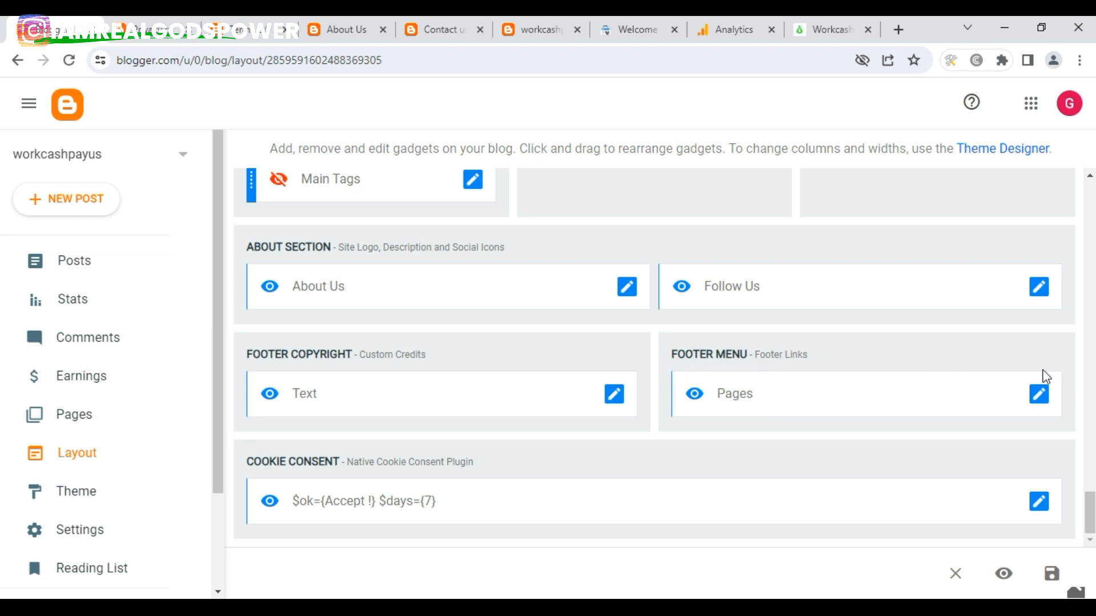
left_click(1040, 396)
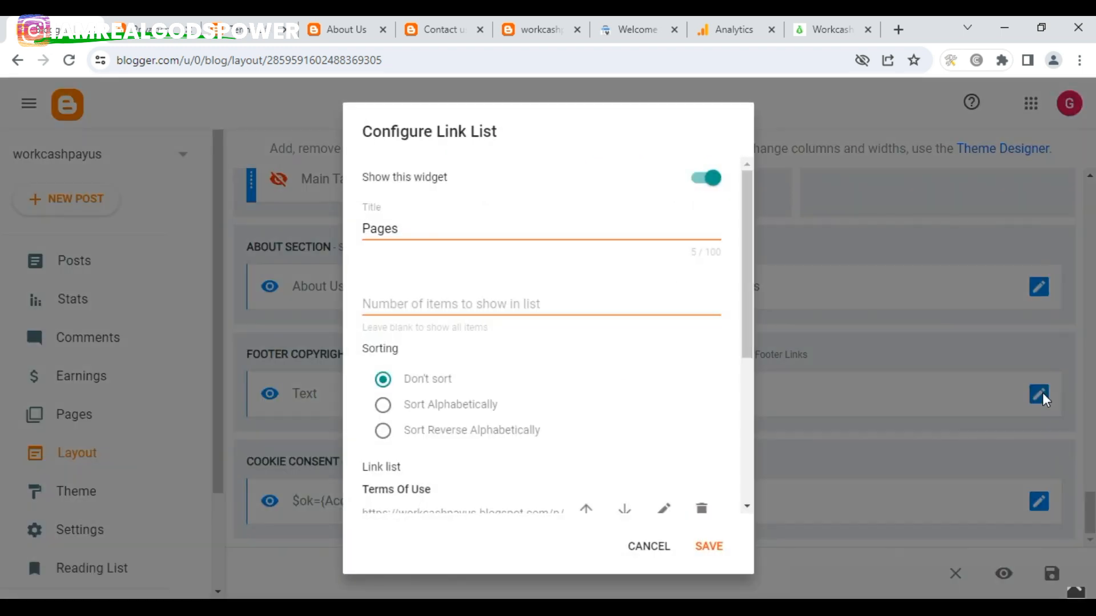
left_click_drag(747, 225, 717, 459)
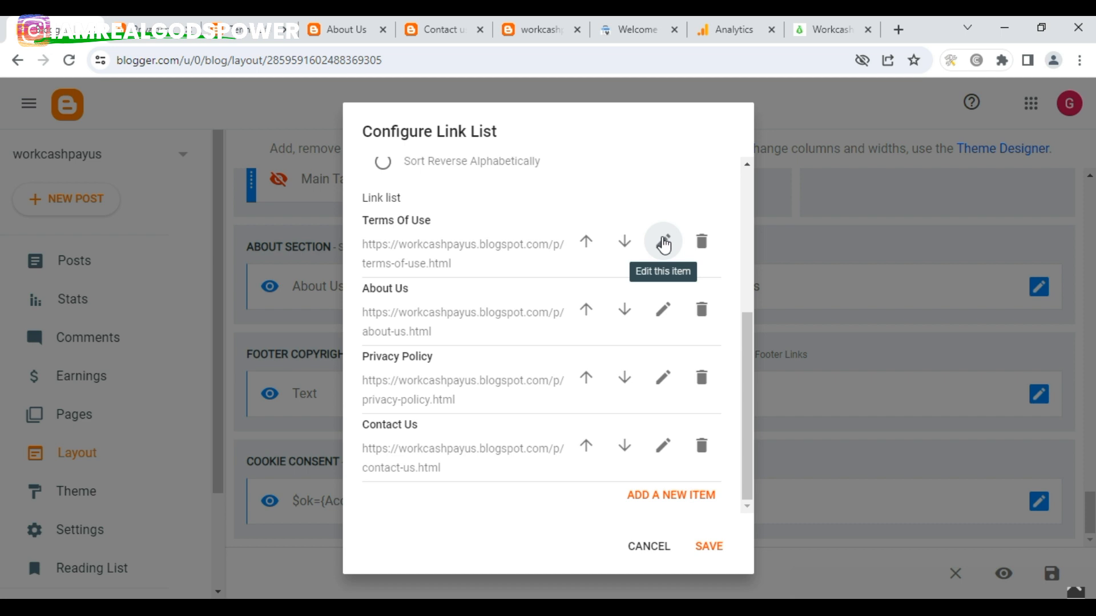
left_click(664, 243)
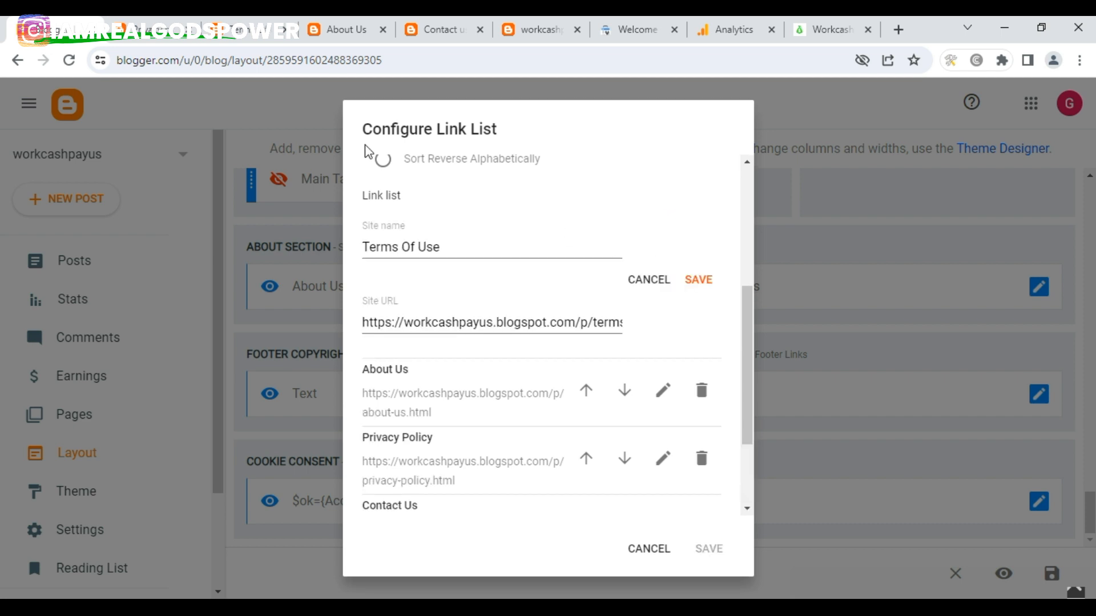
- Copy the web address of the published Terms Of Use page
left_click(251, 29)
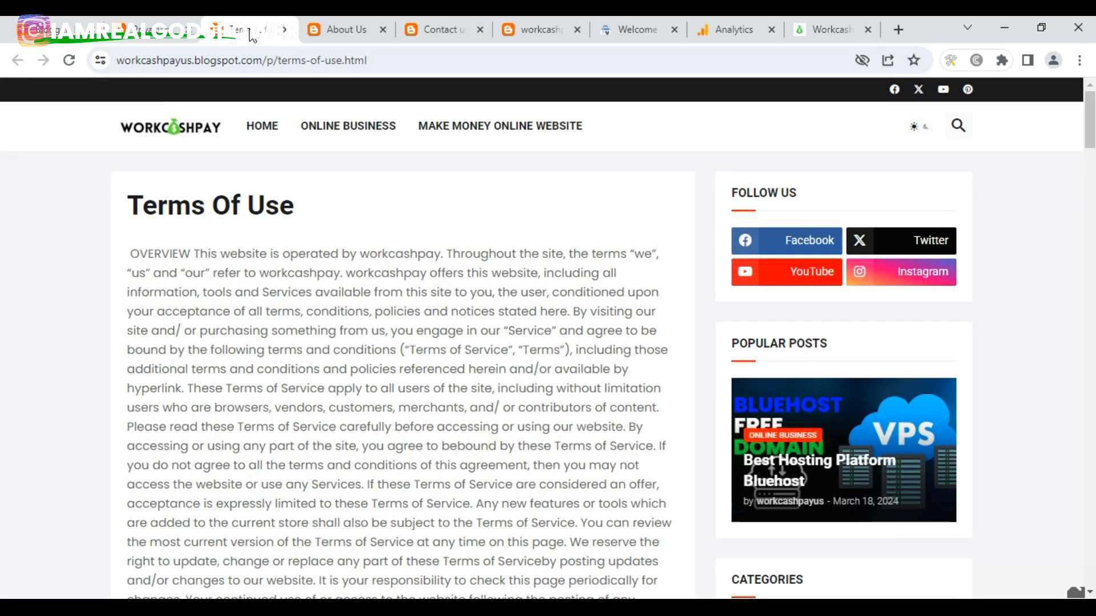
left_click(280, 62)
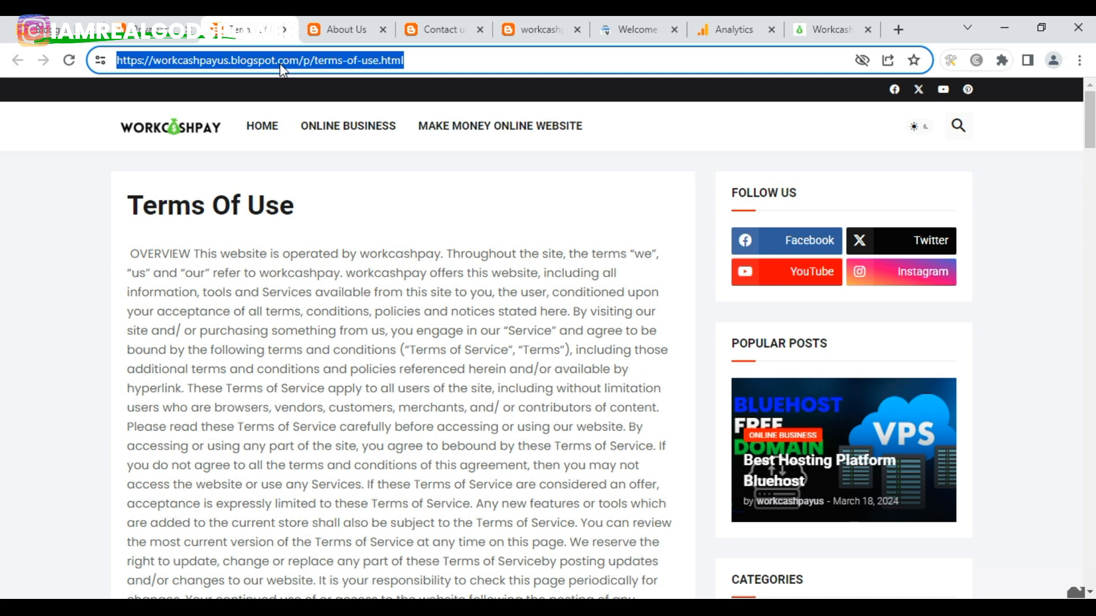
right_click(280, 64)
left_click(316, 138)
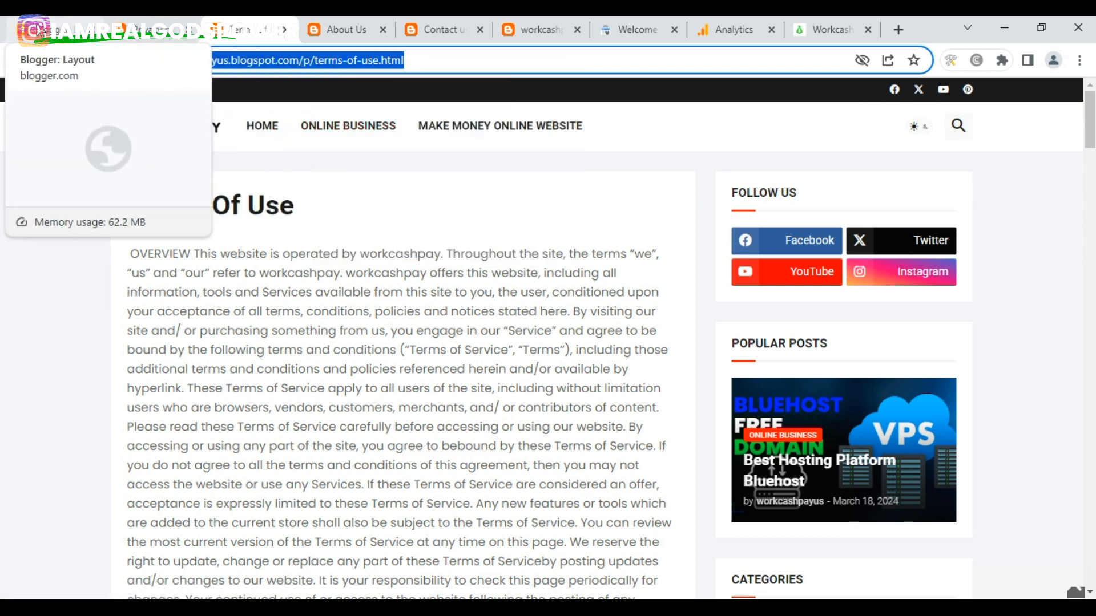
- Replace the Terms Of Use item's site URL with the copied address, then save the item and the footer link list
left_click(57, 29)
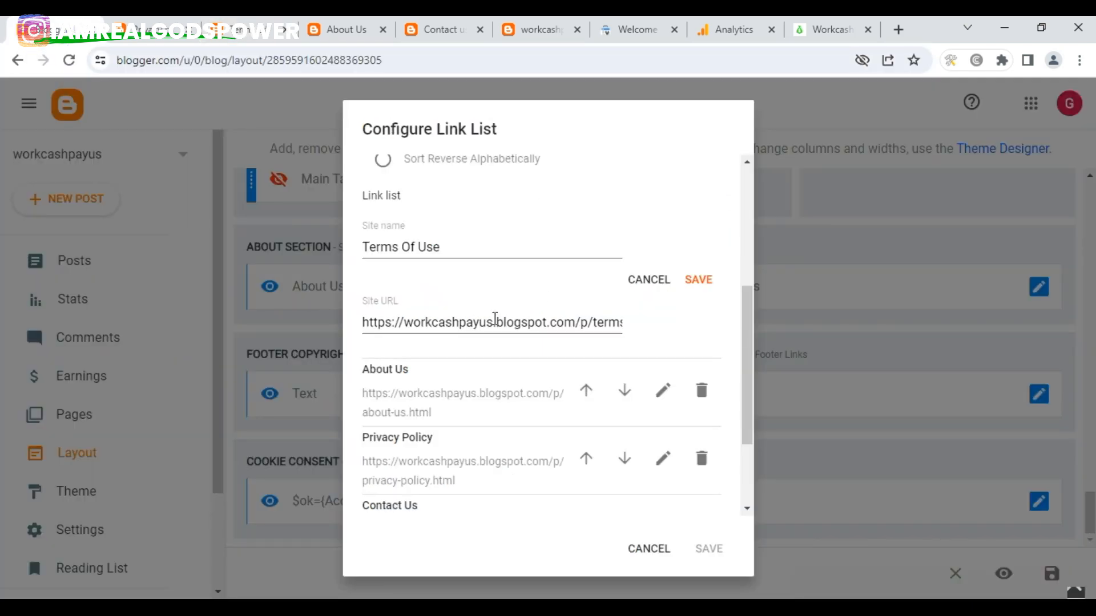
triple_click(478, 324)
key("BackSpace")
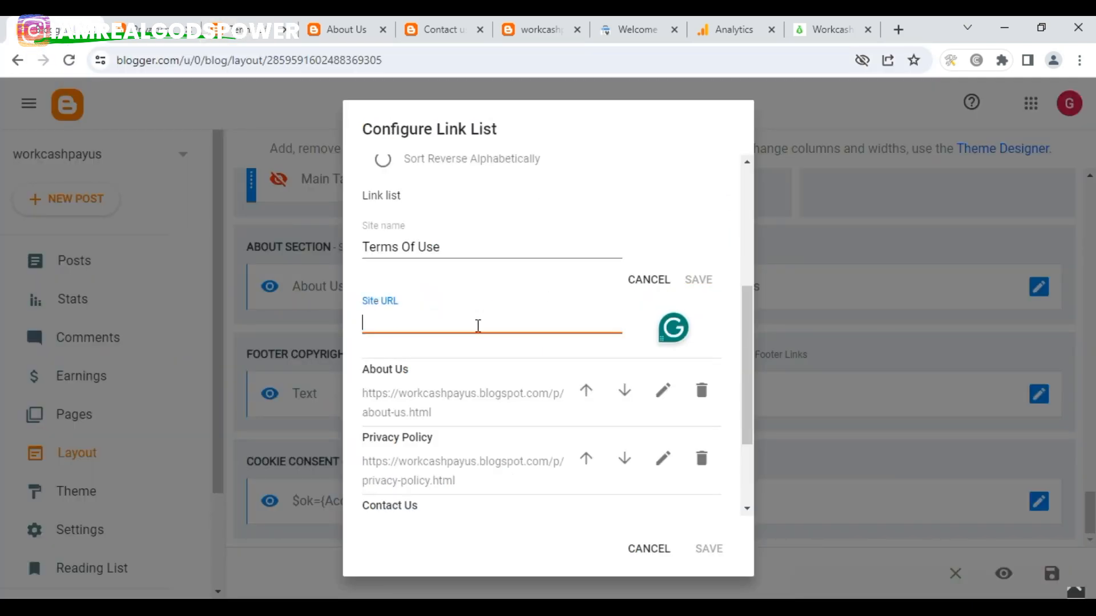
right_click(474, 324)
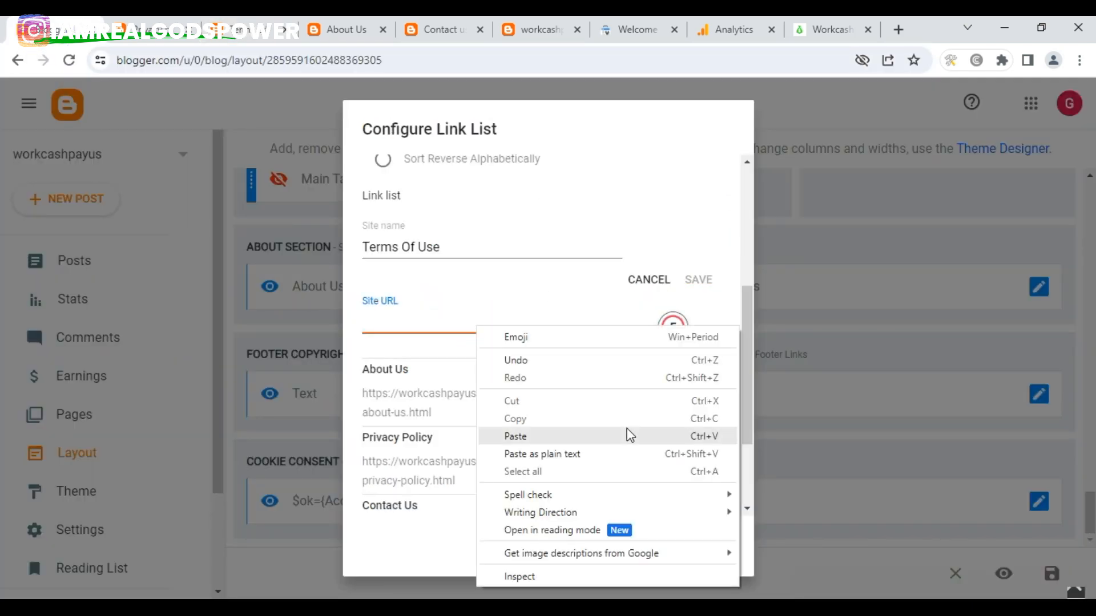
left_click(537, 441)
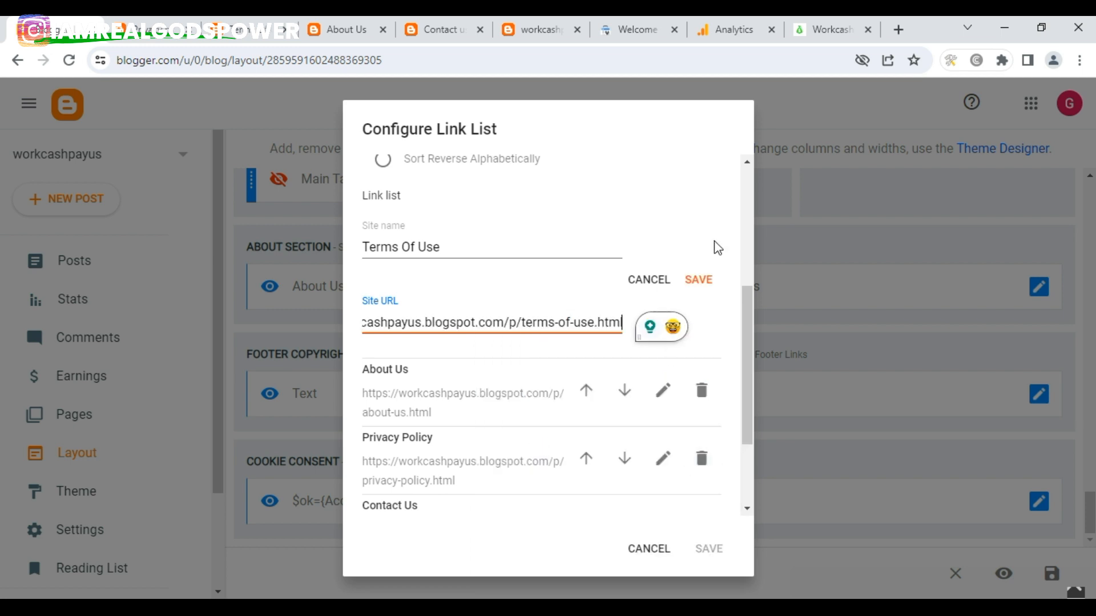
left_click(700, 280)
left_click(703, 549)
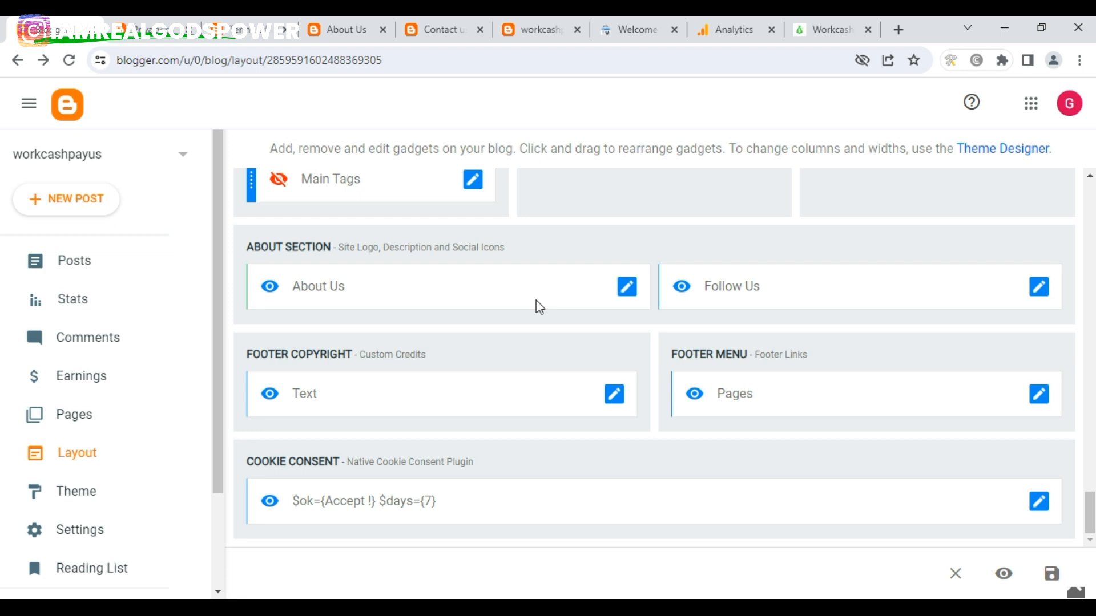
- Return to Blogger's page list and close the browser tabs of the published pages
left_click(71, 429)
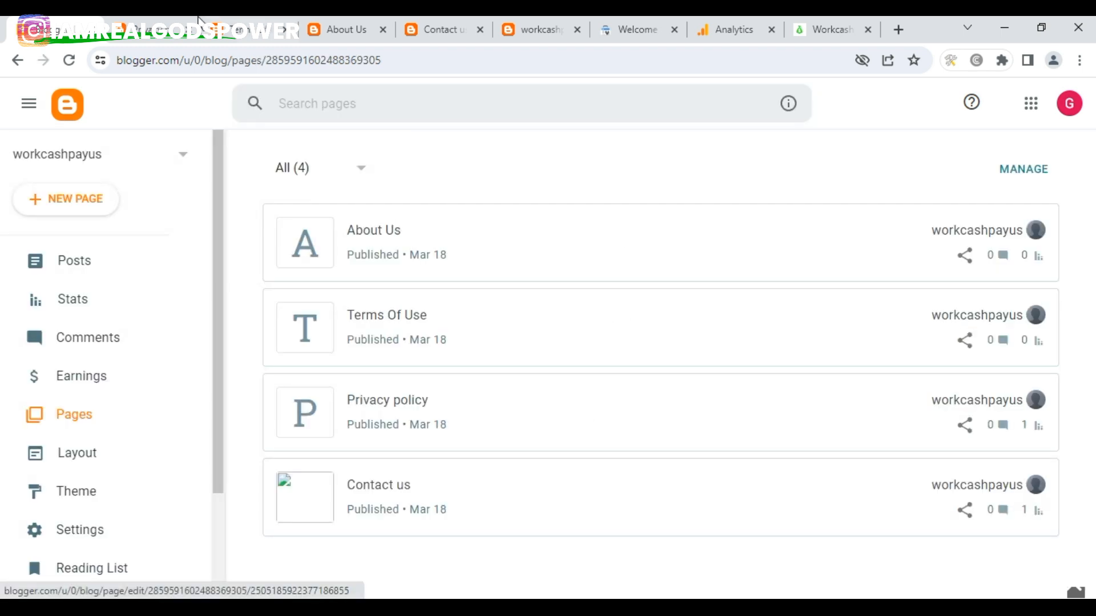
left_click(282, 30)
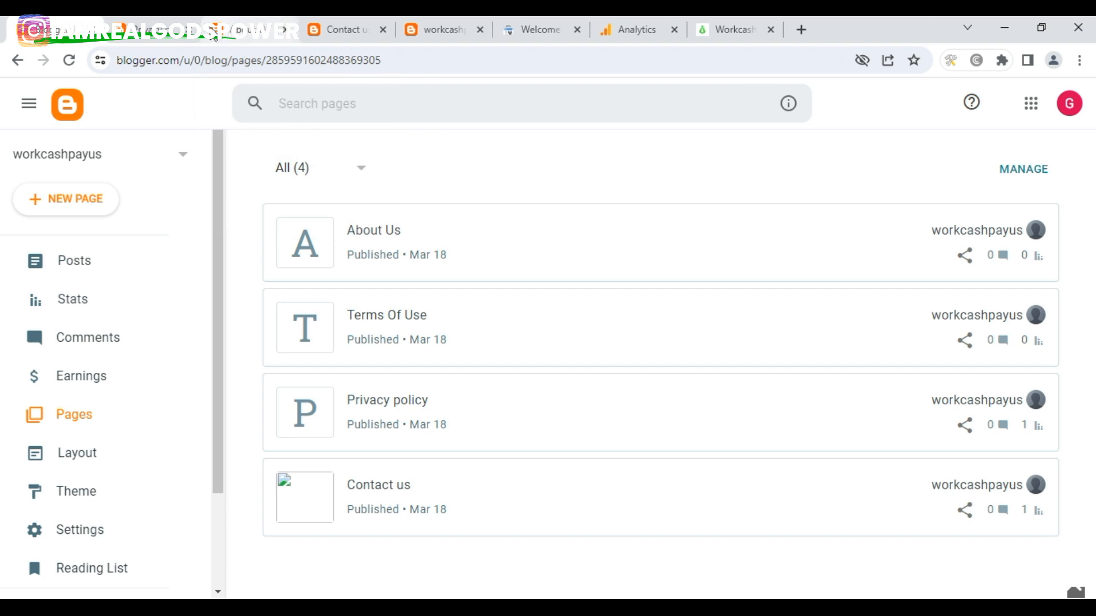
left_click(190, 31)
left_click(192, 31)
left_click(190, 31)
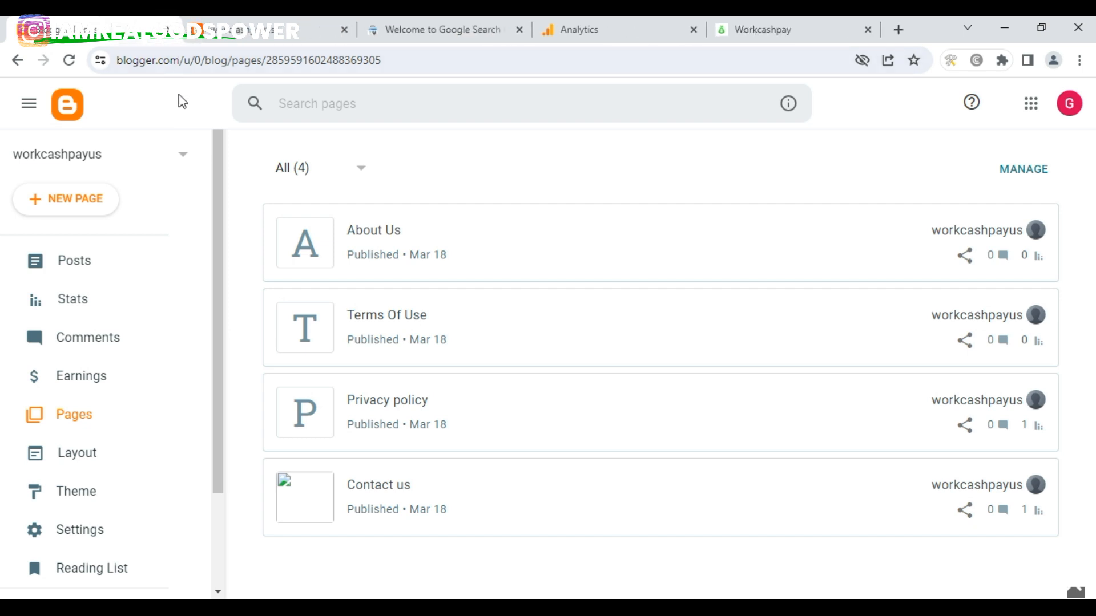
- Reload the blog's home page, check the footer menu's Terms Of Use link, and go back to the home page
left_click(275, 34)
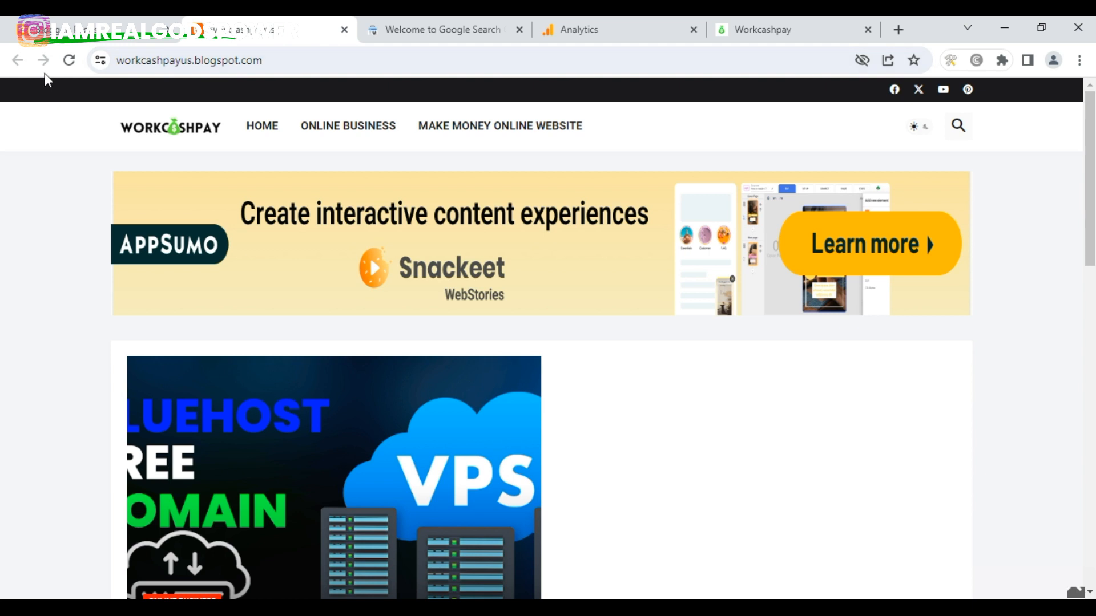
left_click(69, 61)
scroll(798, 556, "down", 20)
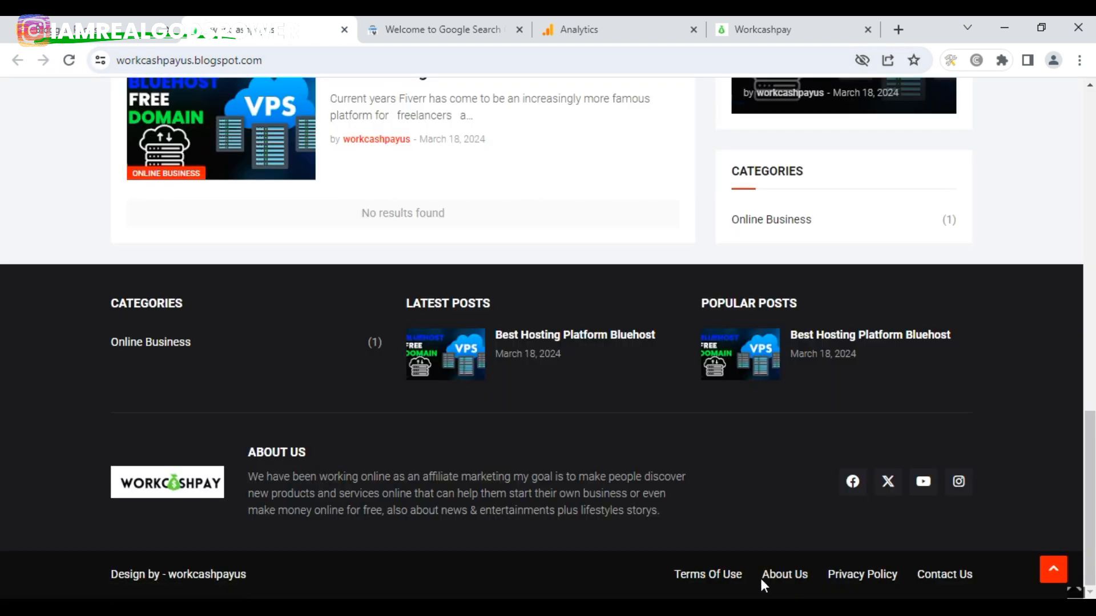
left_click(708, 574)
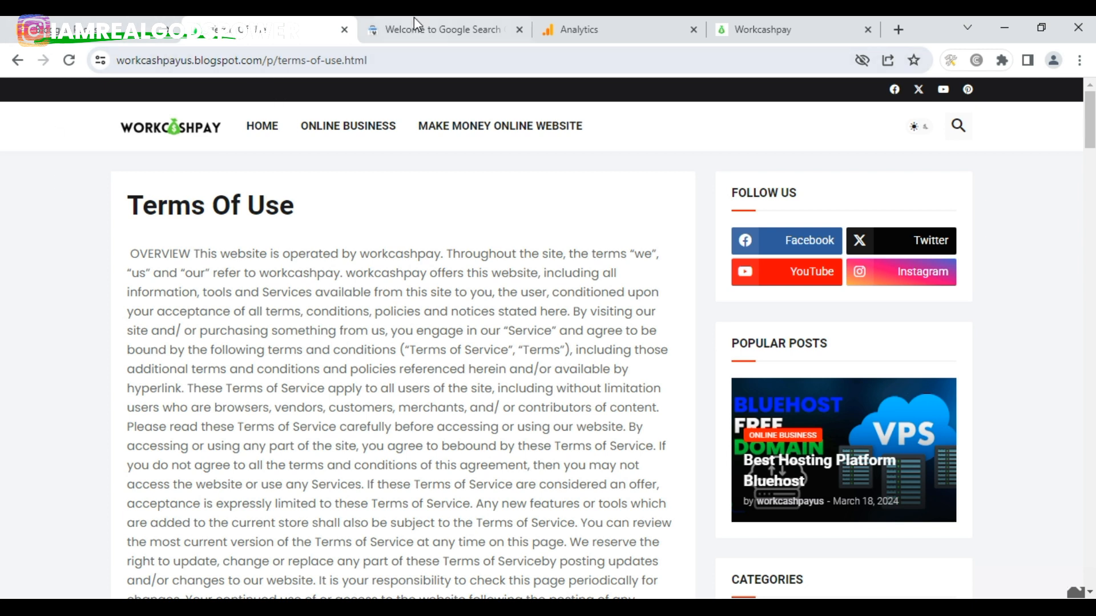
left_click(174, 135)
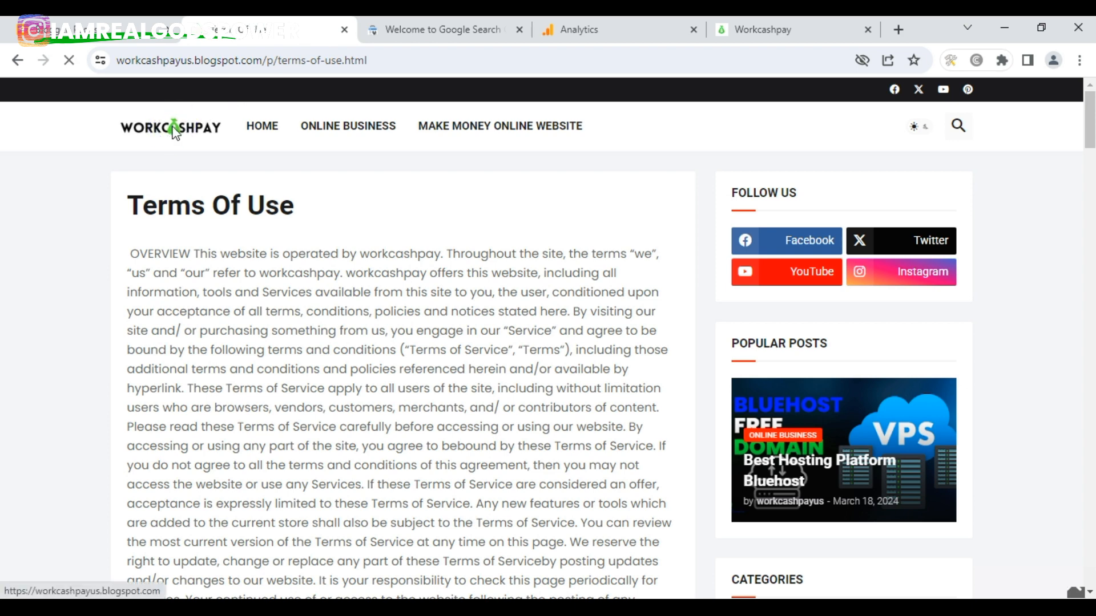
- Return to Blogger and open the workcashpayus blog's settings
left_click(122, 30)
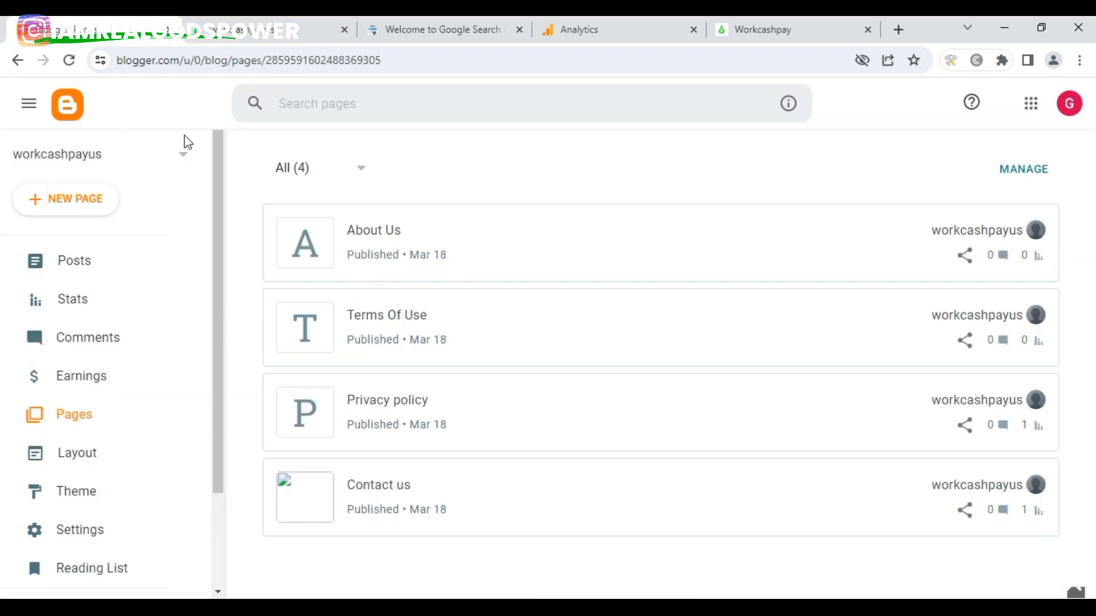
left_click(100, 266)
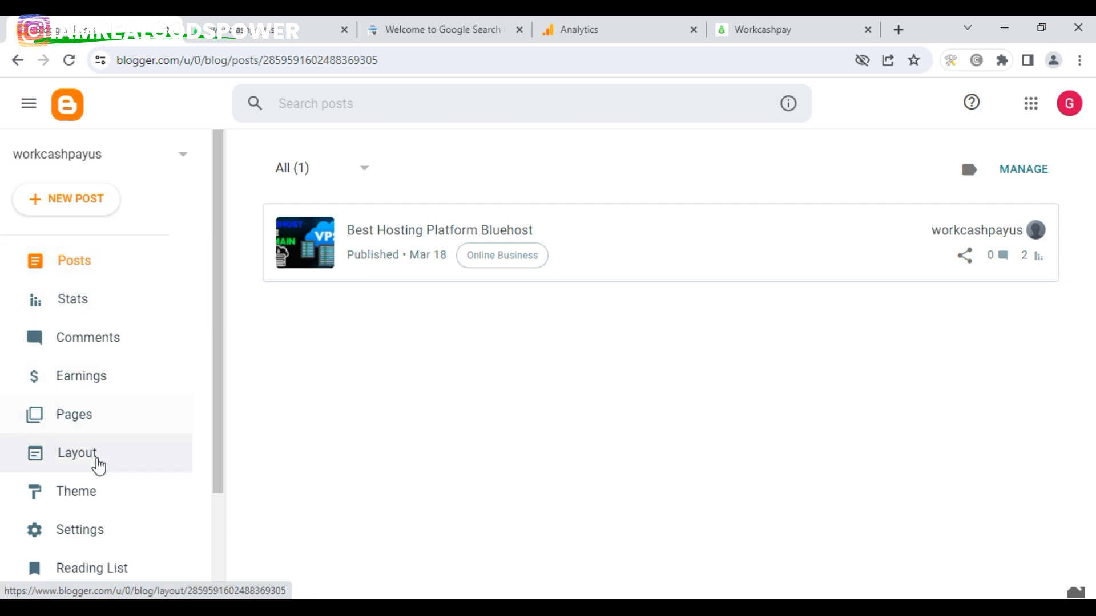
left_click(81, 532)
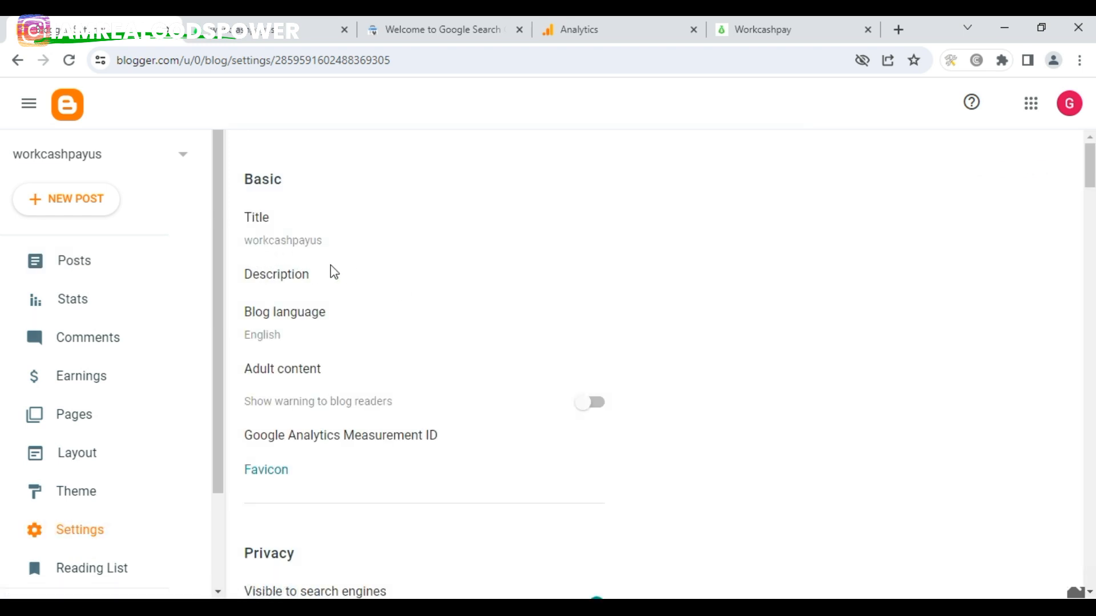
- Copy the About Us description text from the footer of the workcashpay.blogspot.com site
left_click(766, 29)
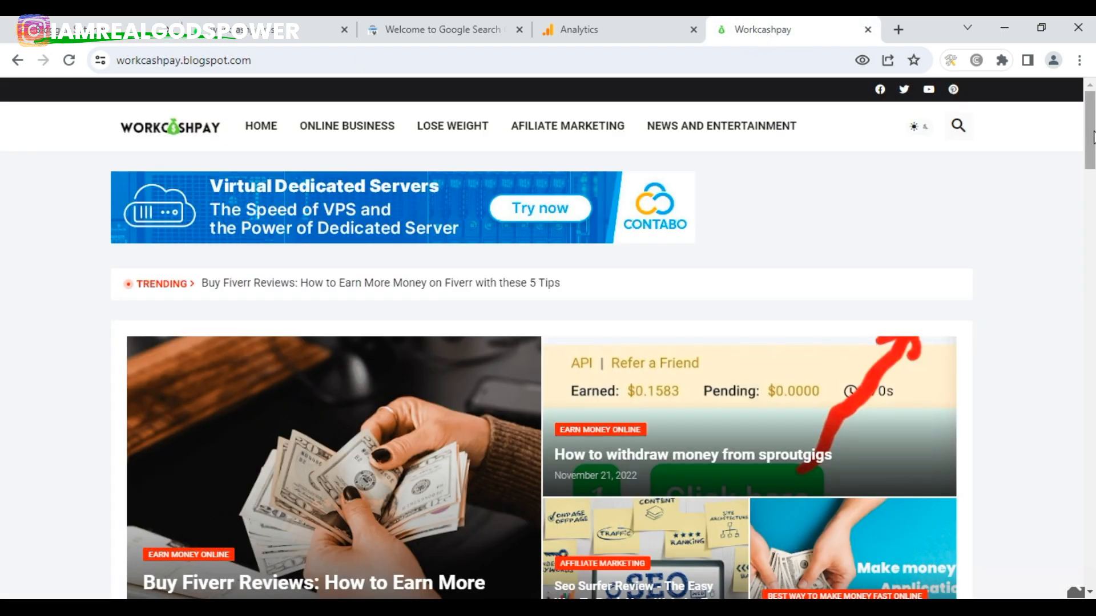
scroll(1067, 285, "down", 20)
scroll(1060, 380, "down", 15)
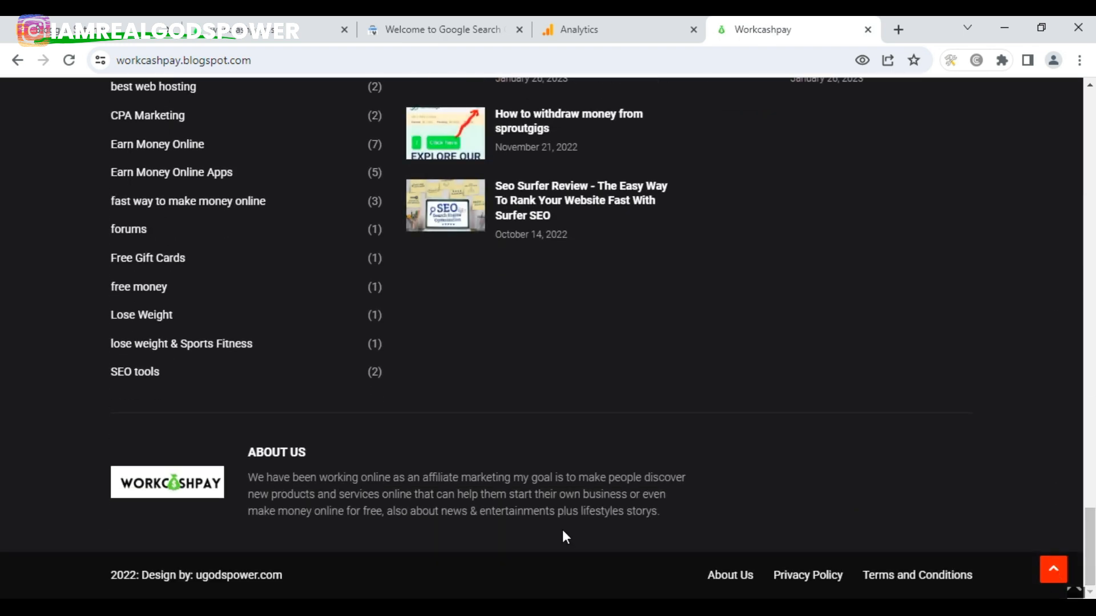
left_click_drag(253, 477, 666, 511)
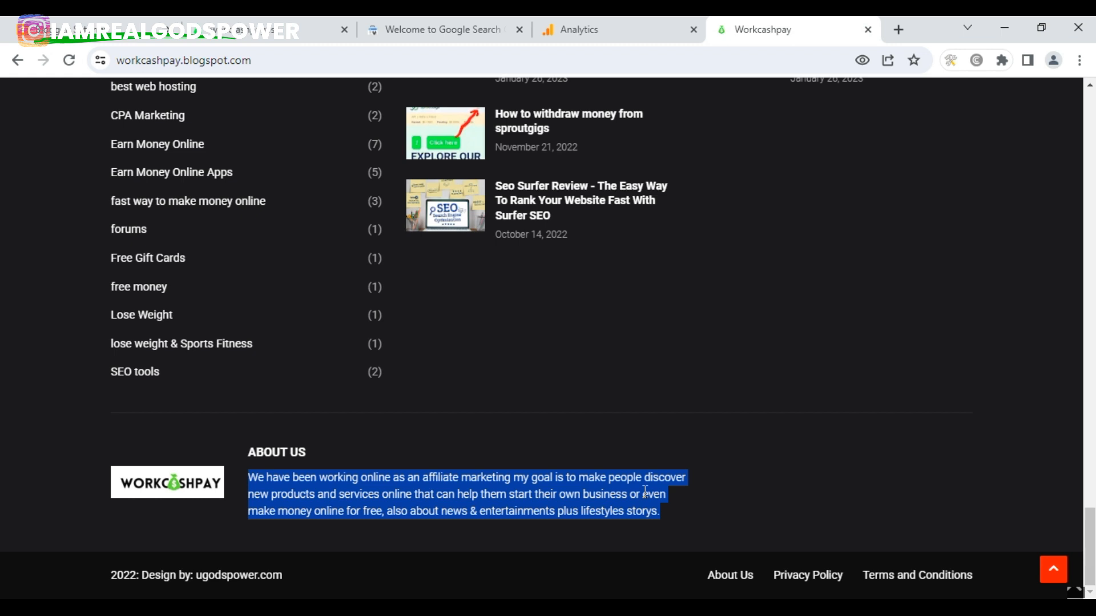
right_click(645, 491)
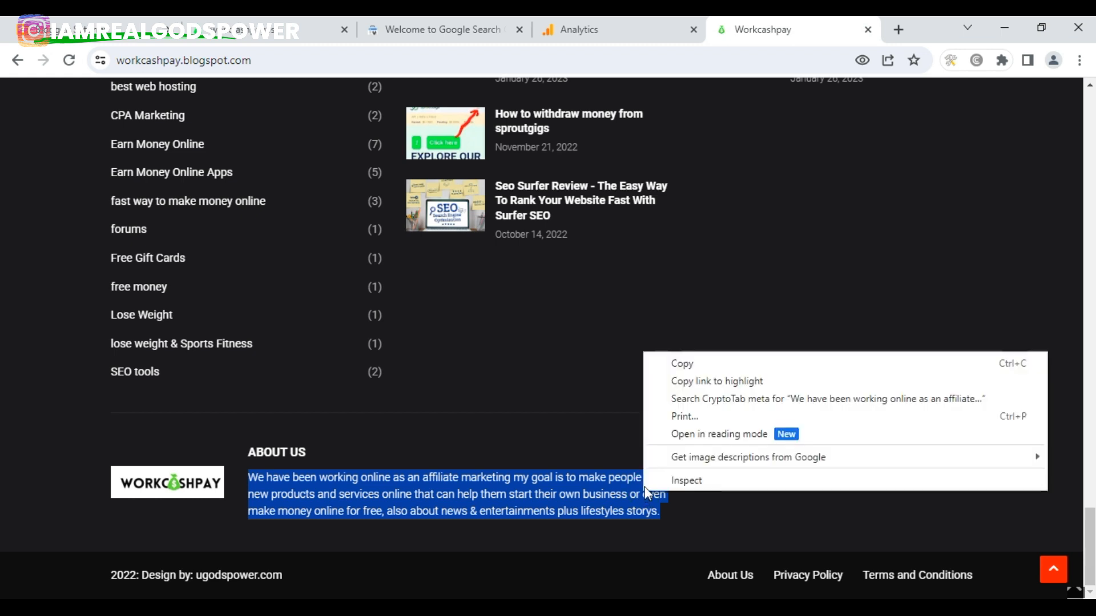
left_click(679, 365)
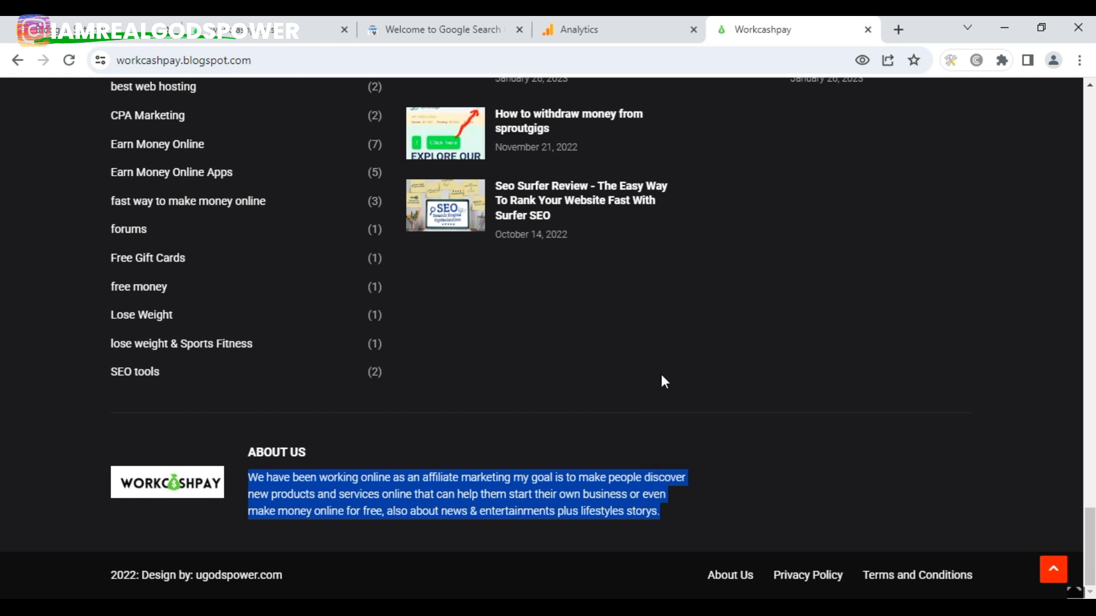
right_click(545, 488)
left_click(585, 360)
- Return to Blogger's settings, fill the blog's Description with the copied About Us text, and save it
left_click(120, 29)
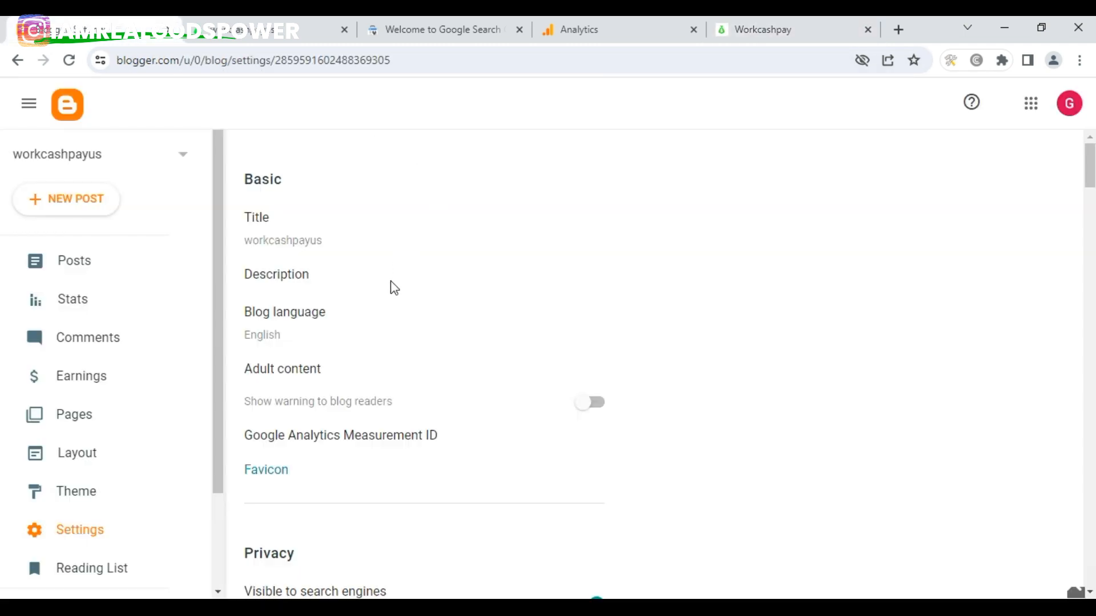
left_click(285, 278)
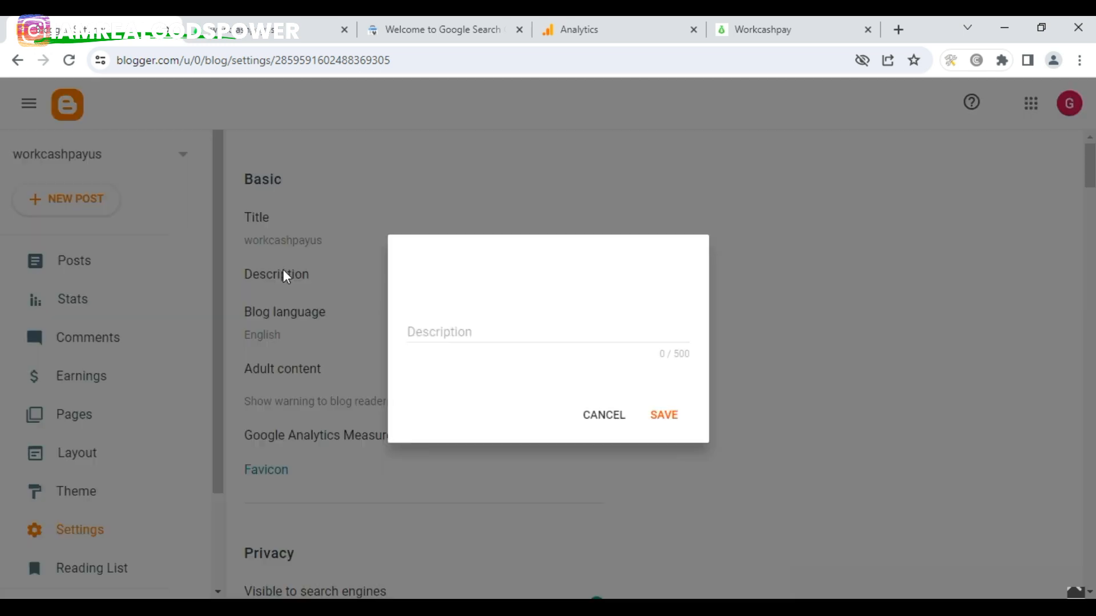
left_click(449, 328)
right_click(448, 330)
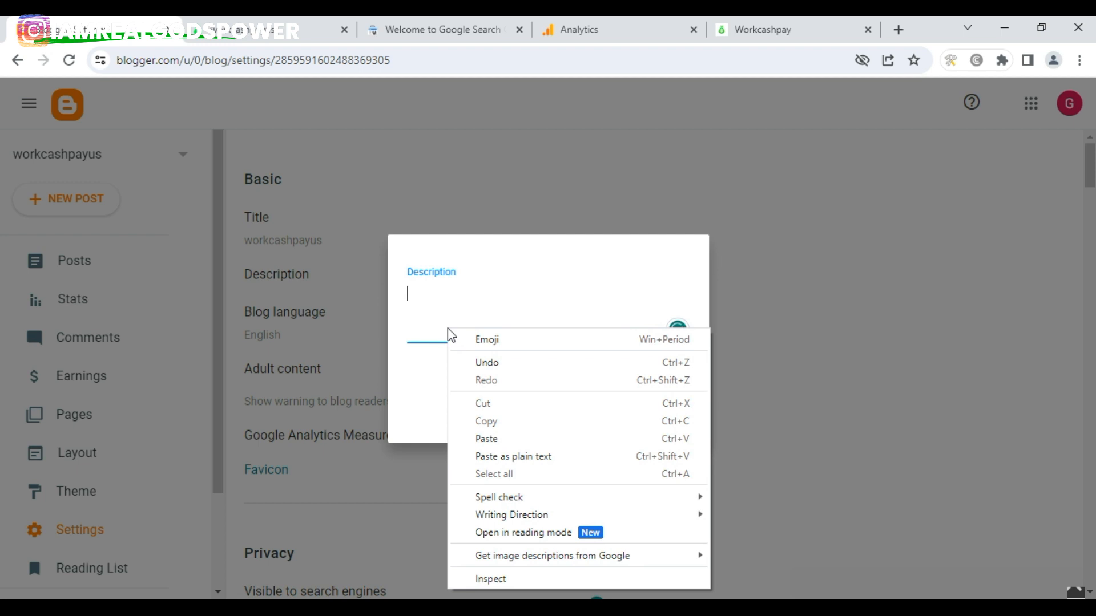
left_click(498, 439)
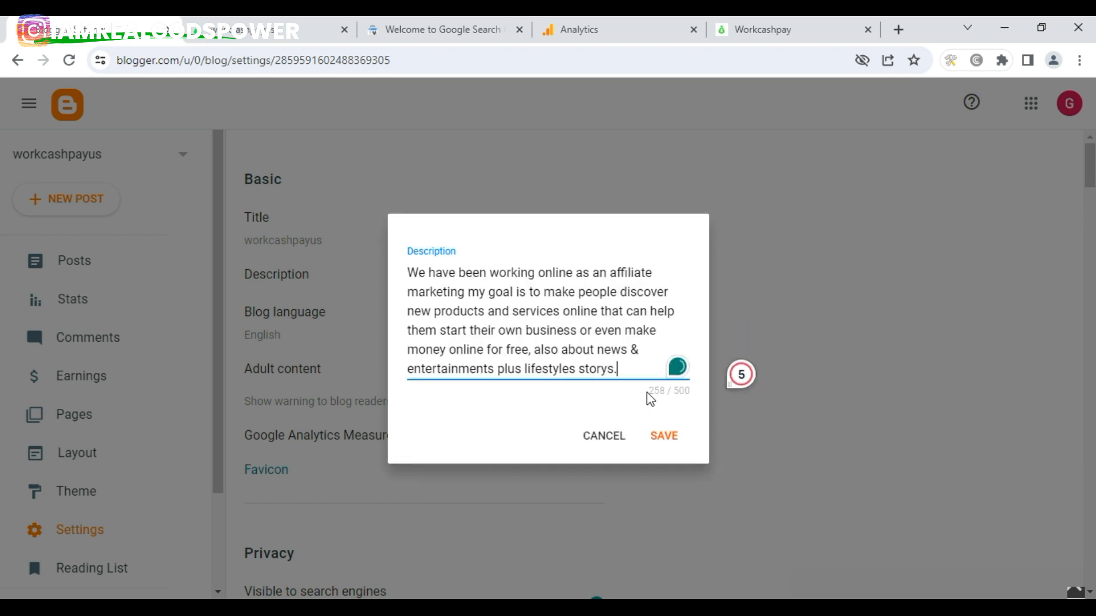
left_click(662, 441)
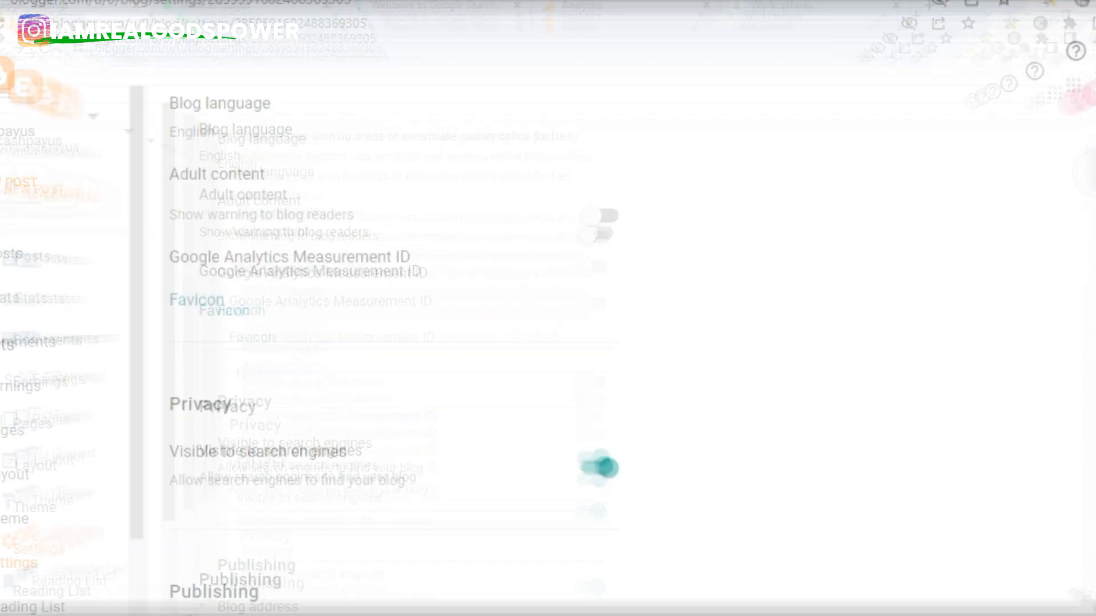
- Save the copied text as the meta tags' search description, cut after "new products and services" and ended with a period
scroll(514, 260, "down", 1)
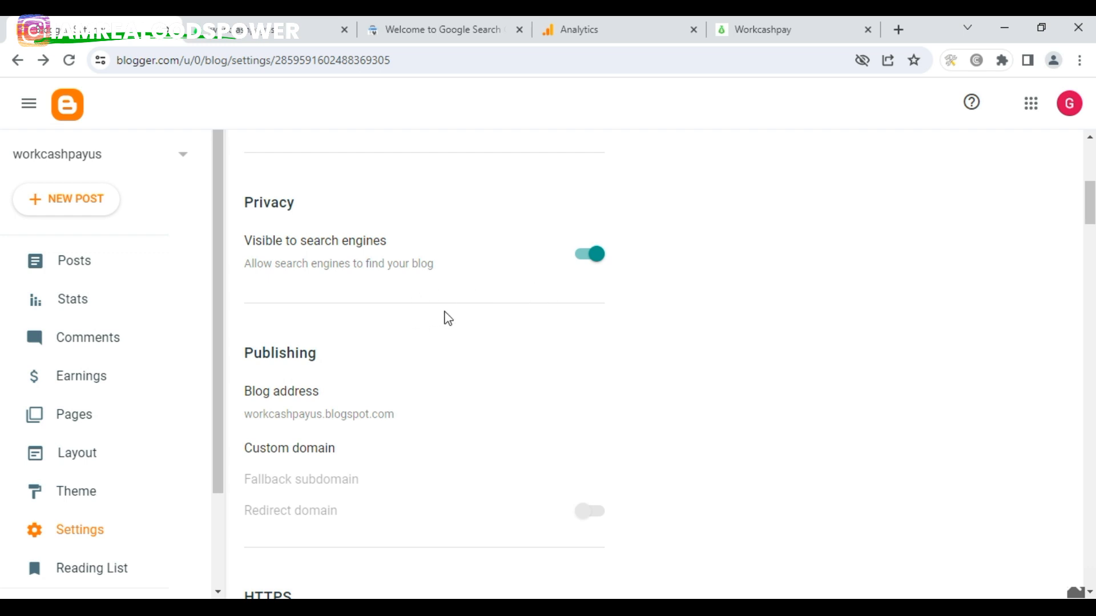
left_click_drag(1091, 220, 1091, 436)
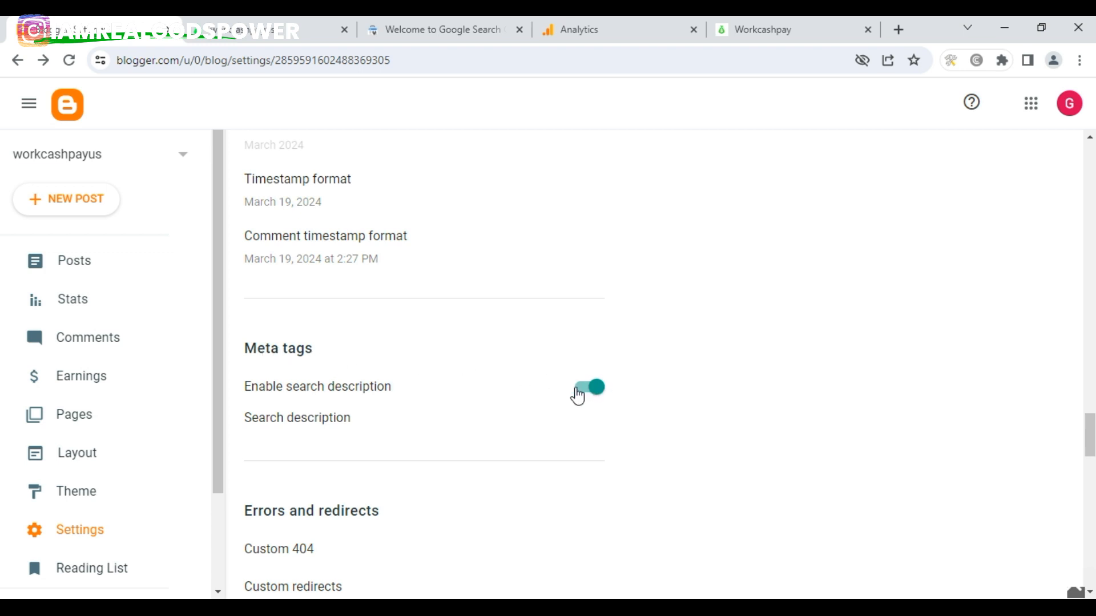
left_click(315, 421)
left_click(463, 341)
right_click(461, 341)
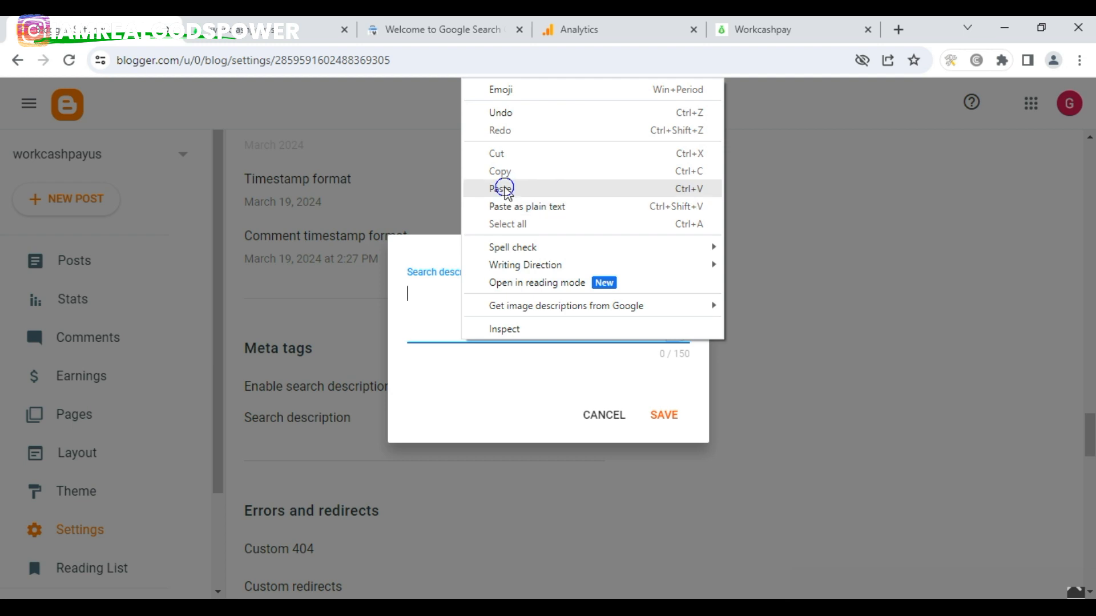
left_click(501, 189)
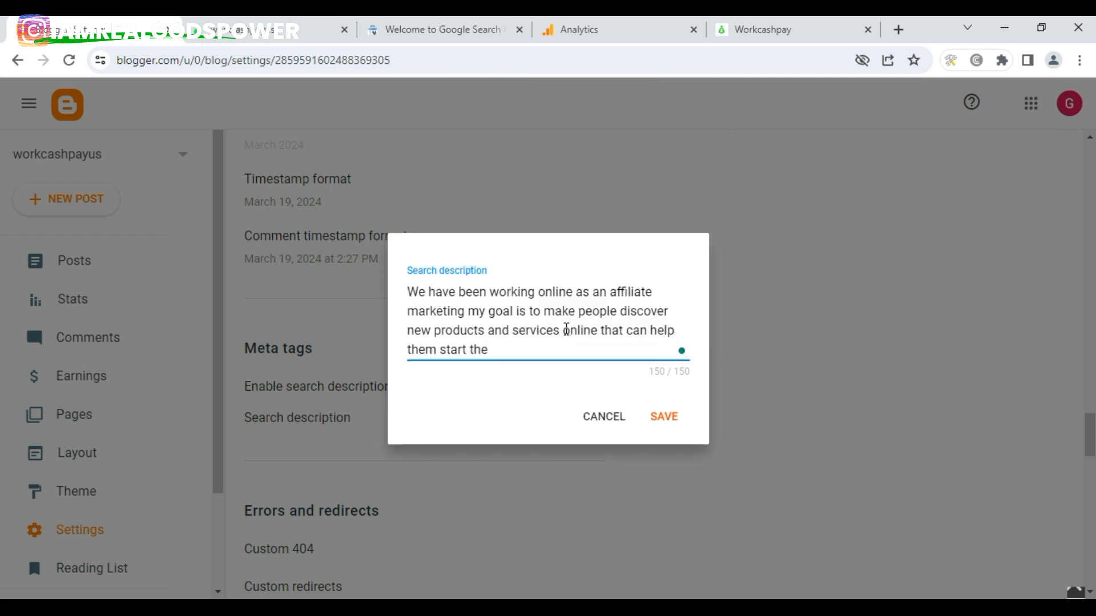
left_click_drag(564, 330, 667, 387)
key("BackSpace")
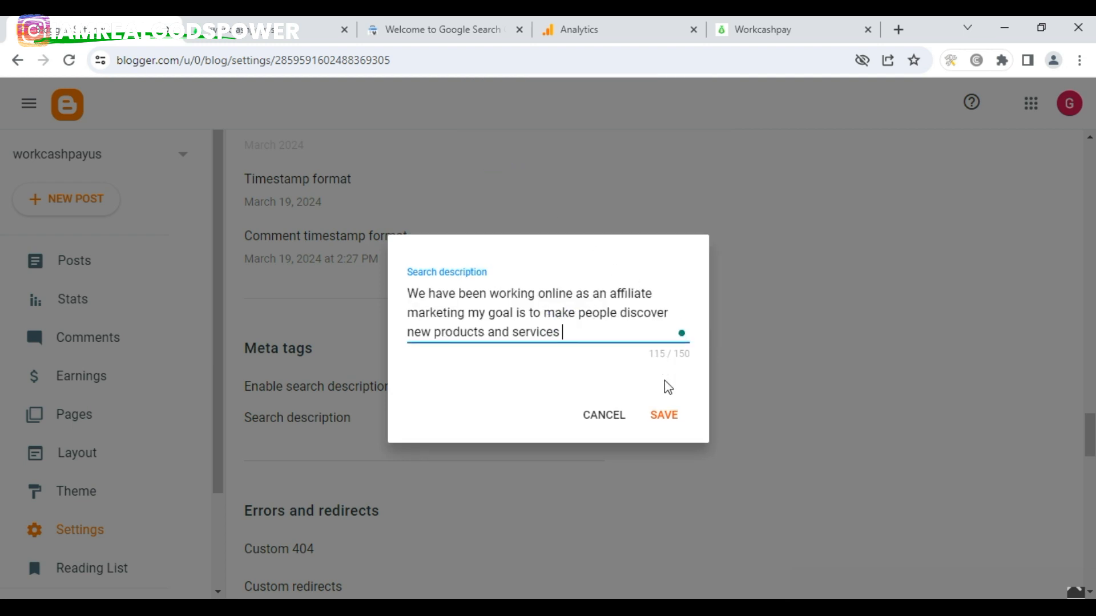
type(".")
left_click(677, 413)
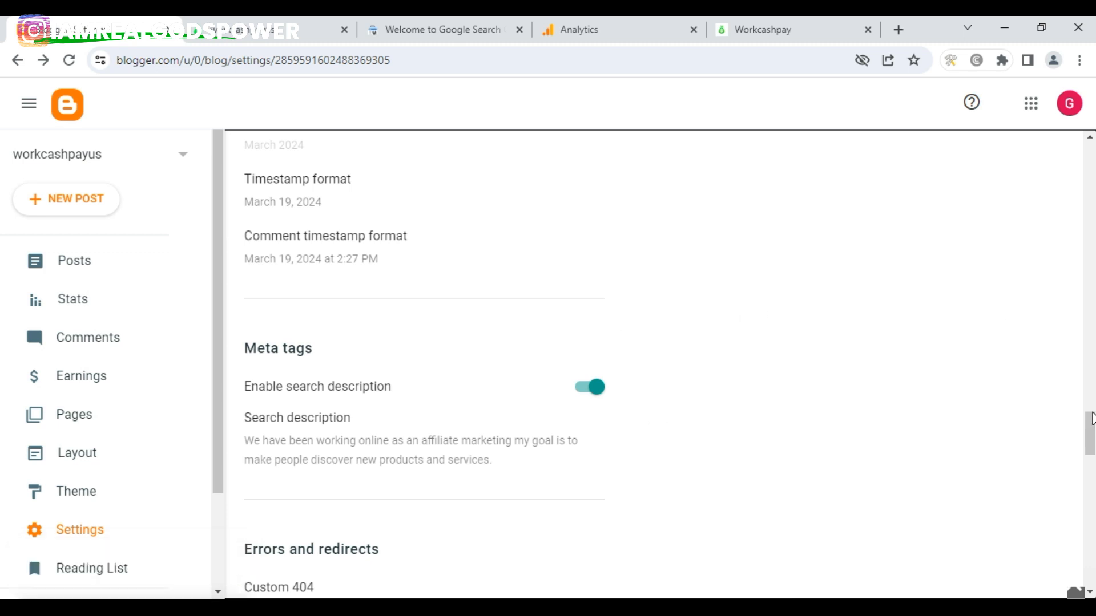
- Reopen the blog's settings and copy "robots.txt" from the custom robots.txt label under Crawlers and indexing
left_click_drag(1090, 425, 1088, 165)
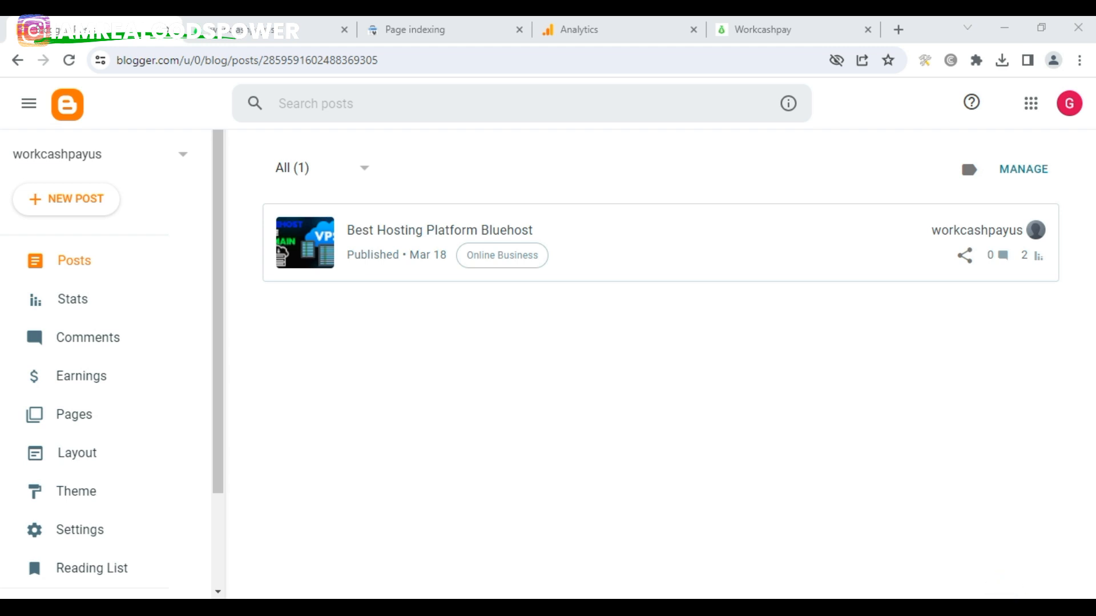
left_click(82, 529)
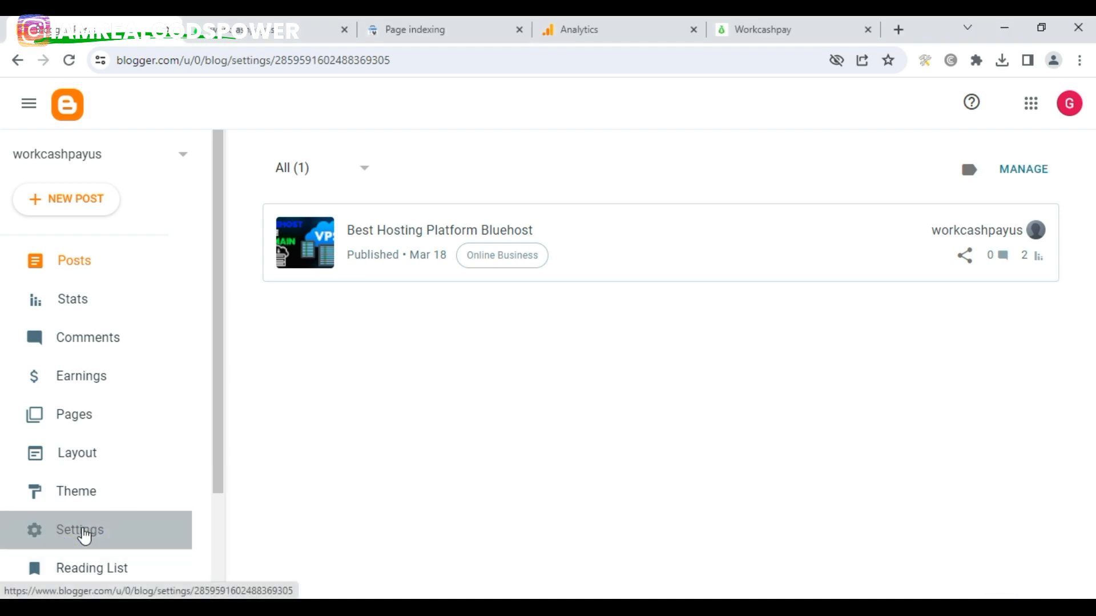
left_click_drag(1090, 170, 1091, 477)
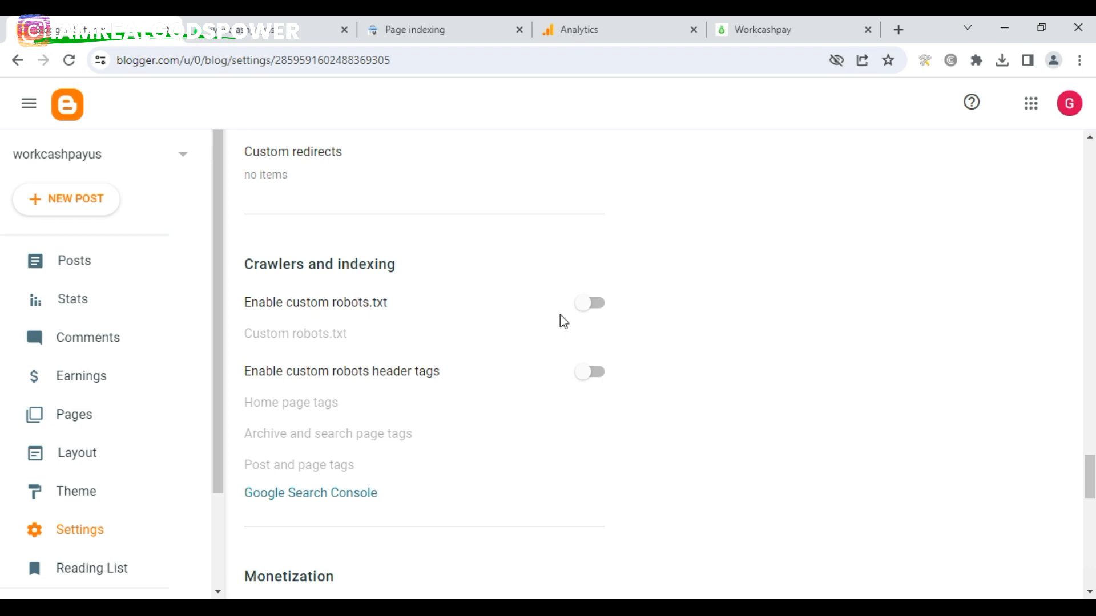
double_click(359, 302)
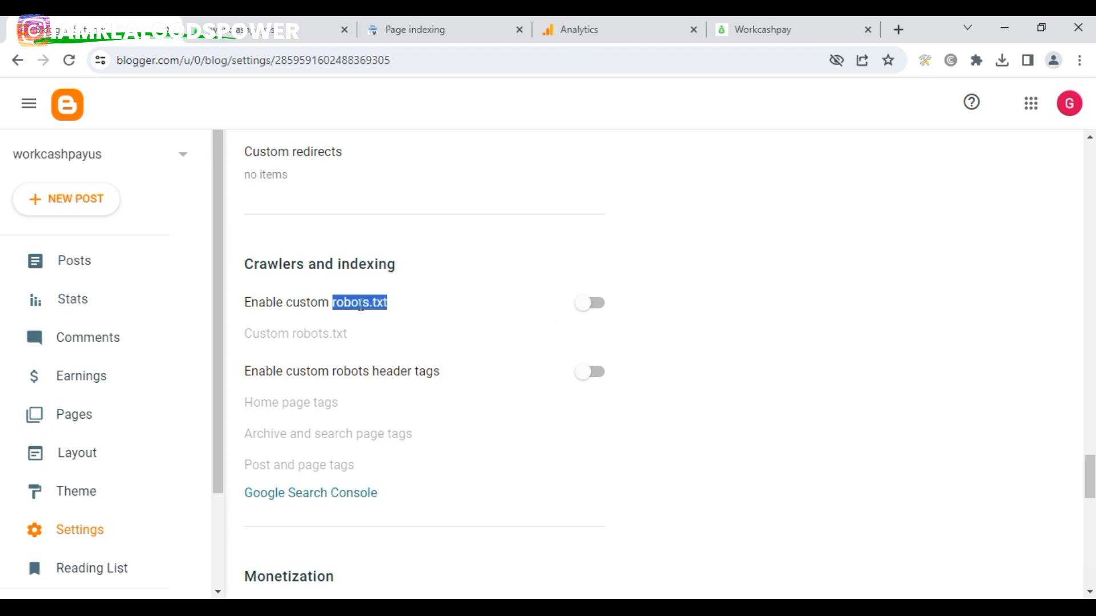
right_click(361, 308)
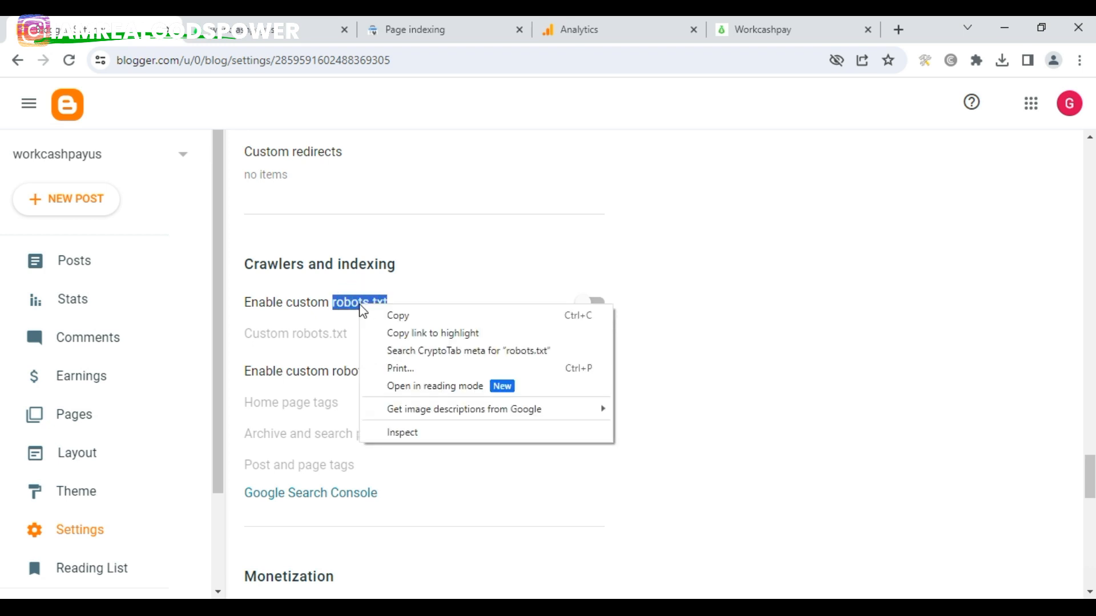
left_click(394, 316)
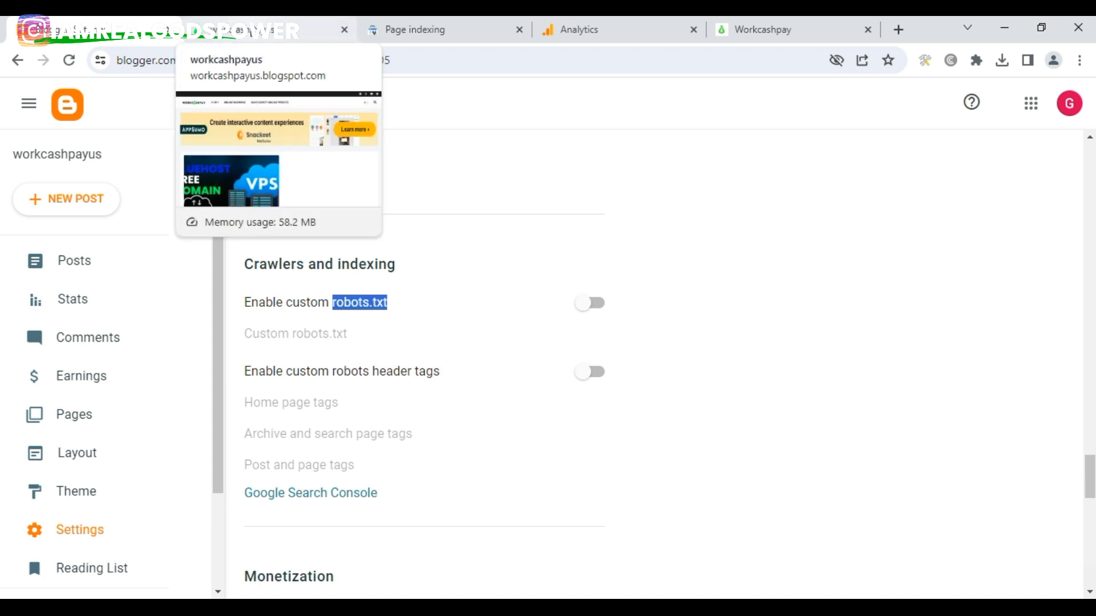
- View the blog in a new tab and open its robots.txt file at workcashpayus.blogspot.com/robots.txt
left_click_drag(220, 311, 189, 565)
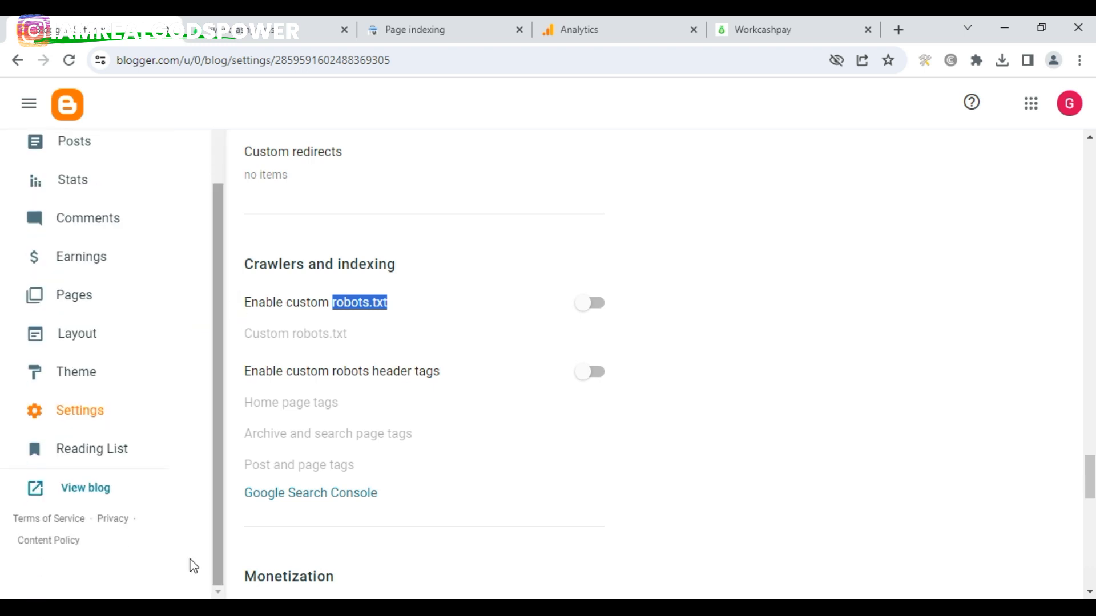
left_click(84, 490)
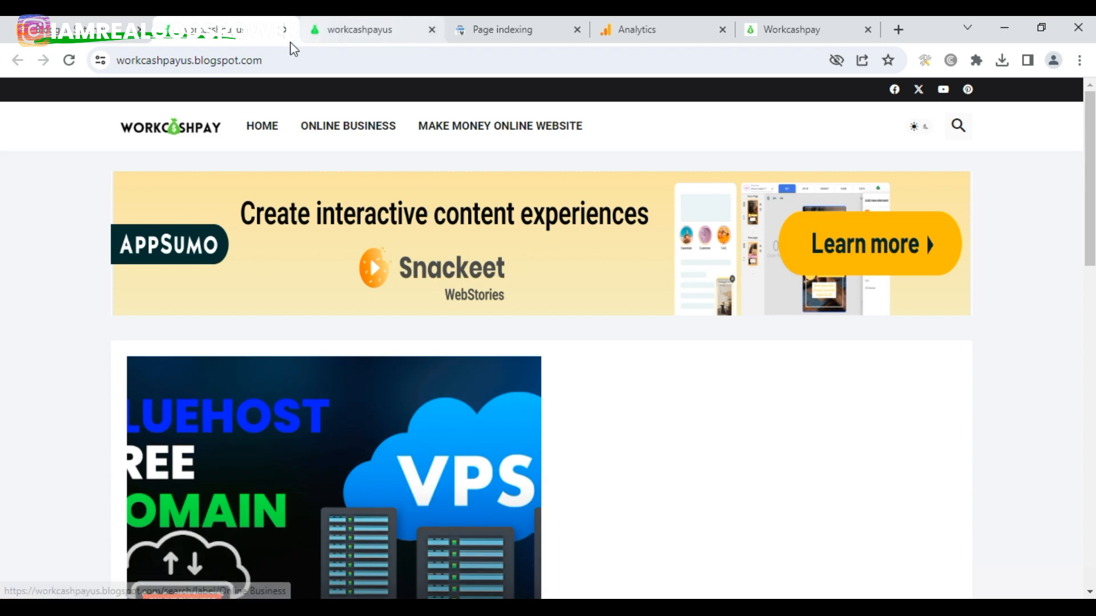
left_click(287, 56)
left_click(288, 56)
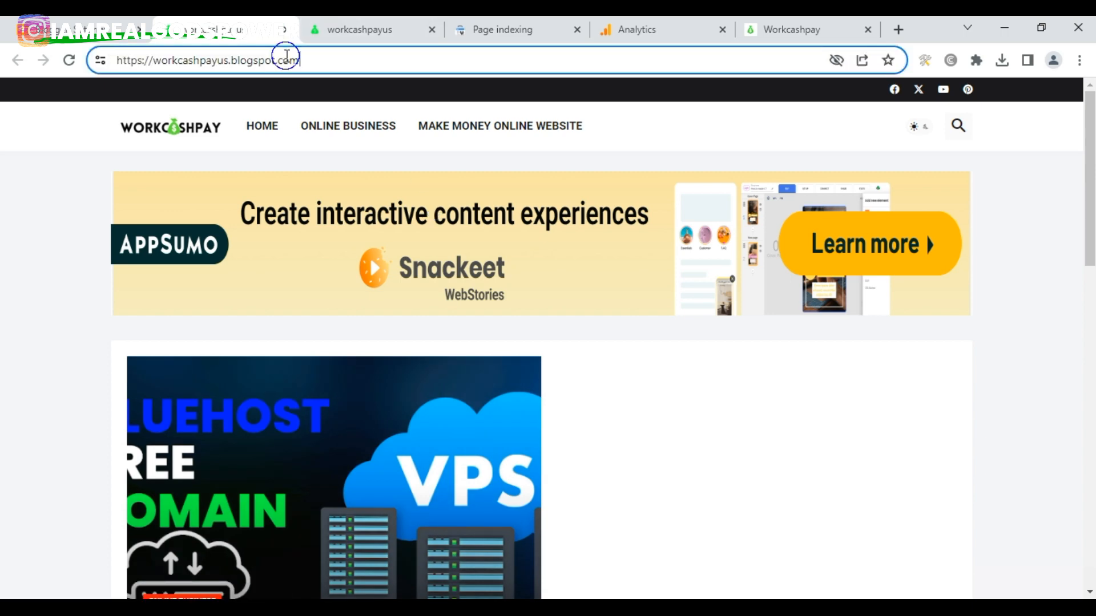
type("/")
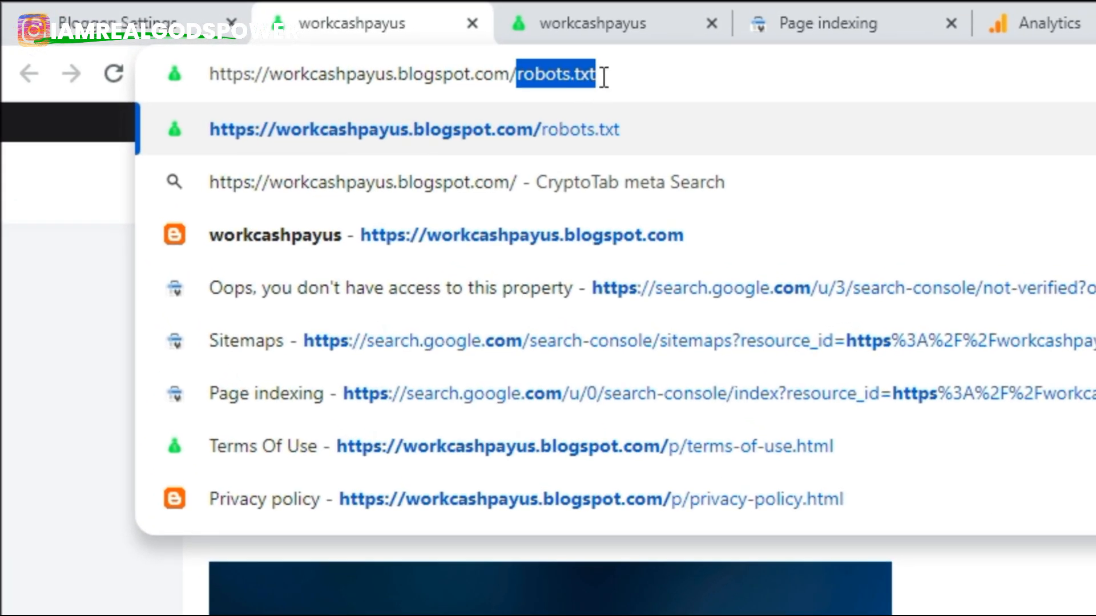
left_click(608, 77)
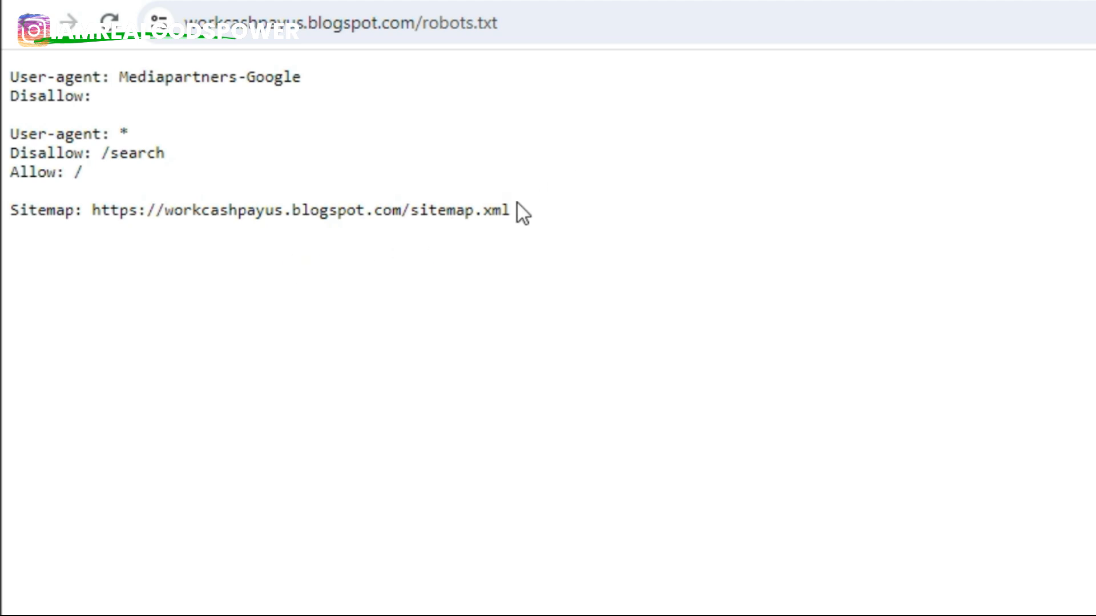
left_click_drag(406, 212, 92, 210)
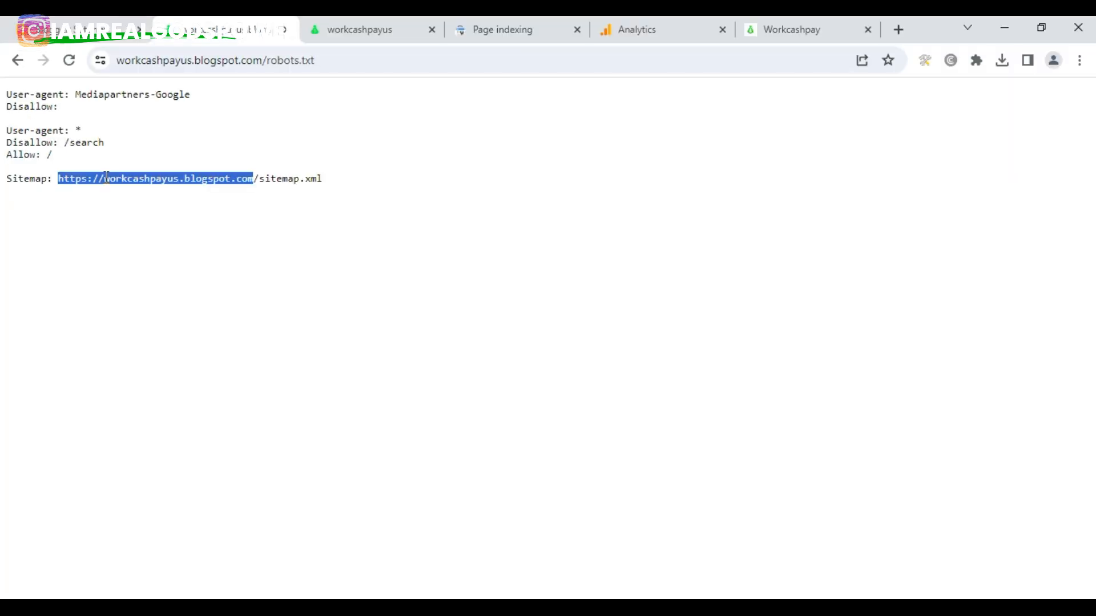
right_click(106, 178)
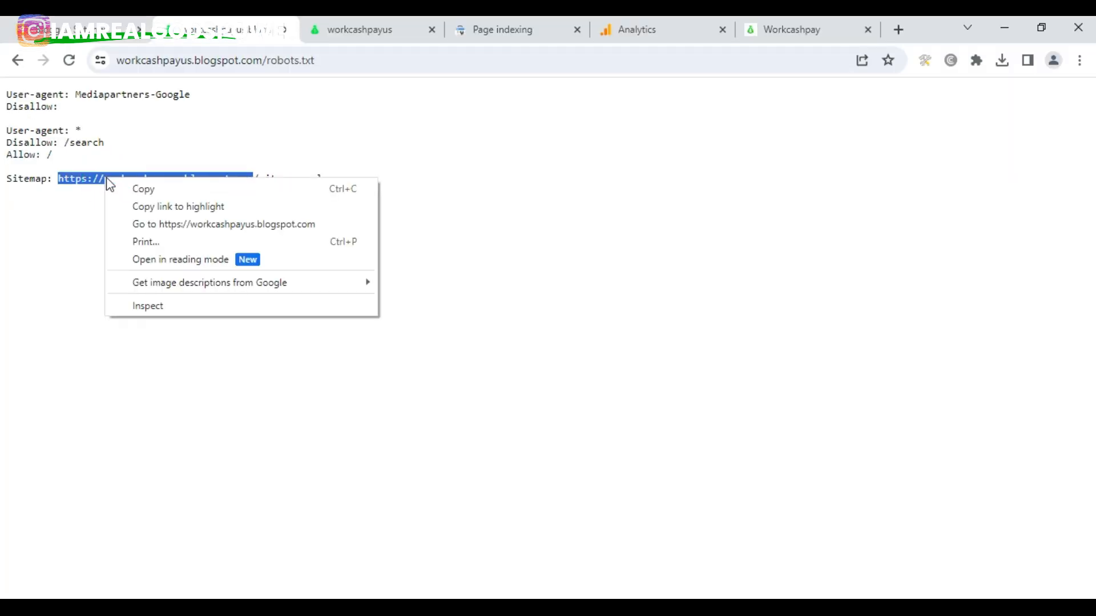
left_click(141, 193)
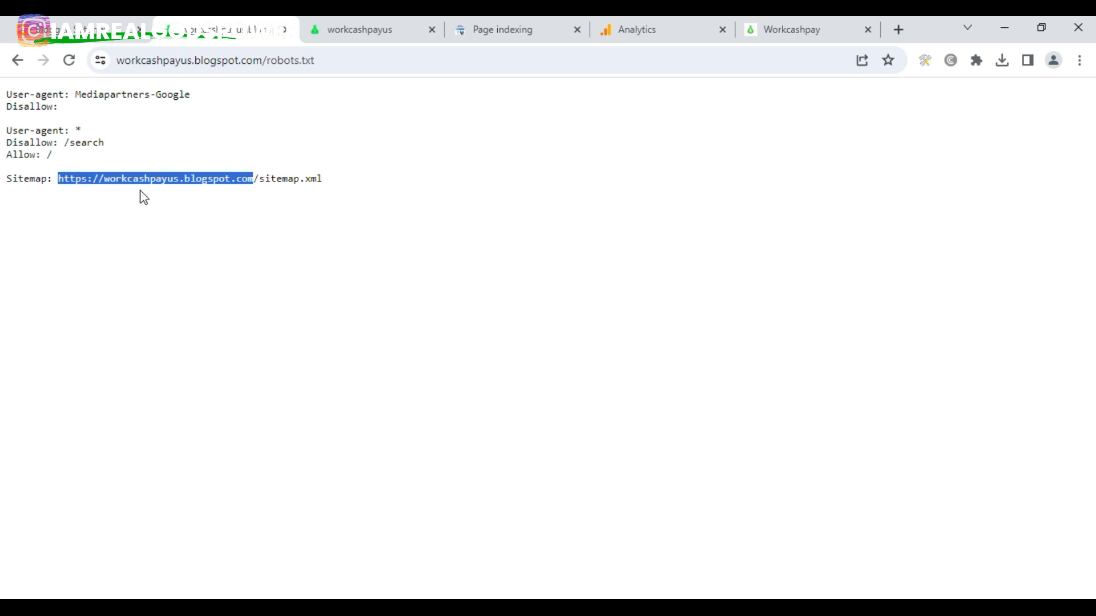
left_click(518, 26)
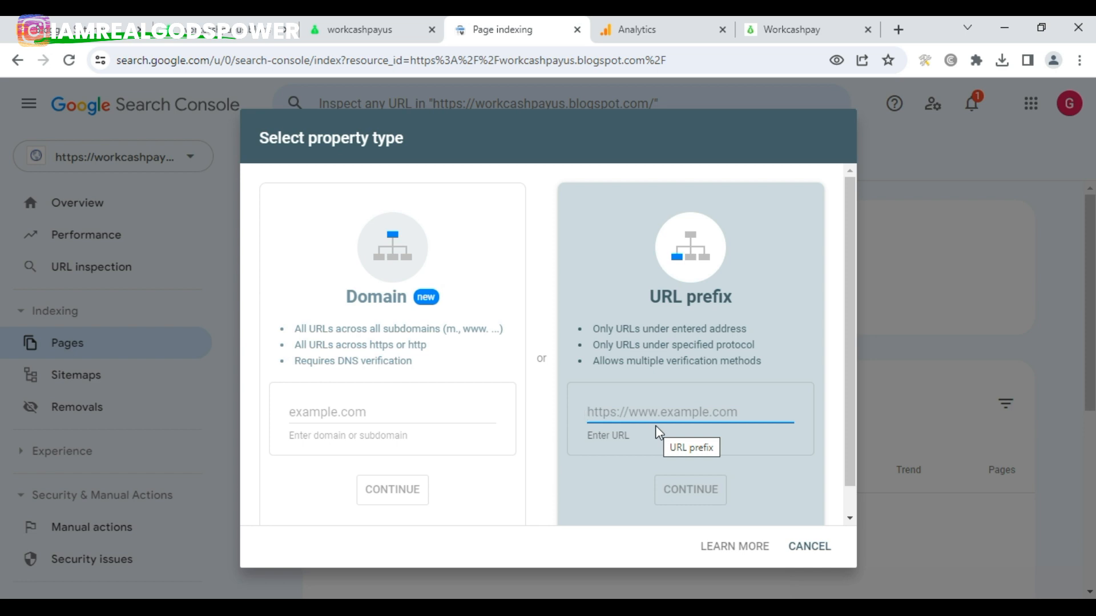
right_click(614, 412)
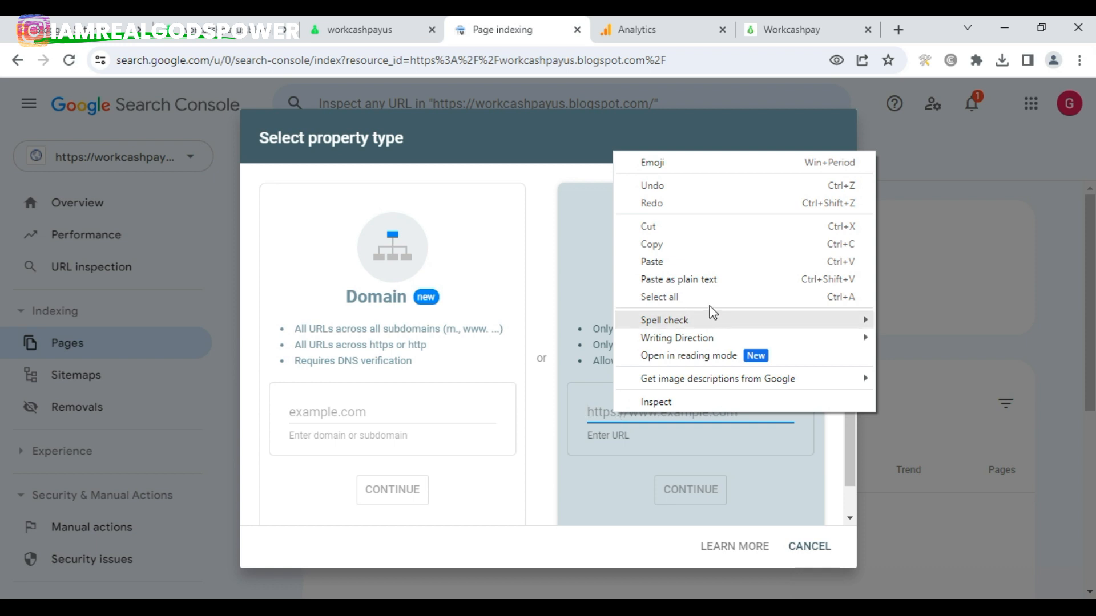
left_click(665, 262)
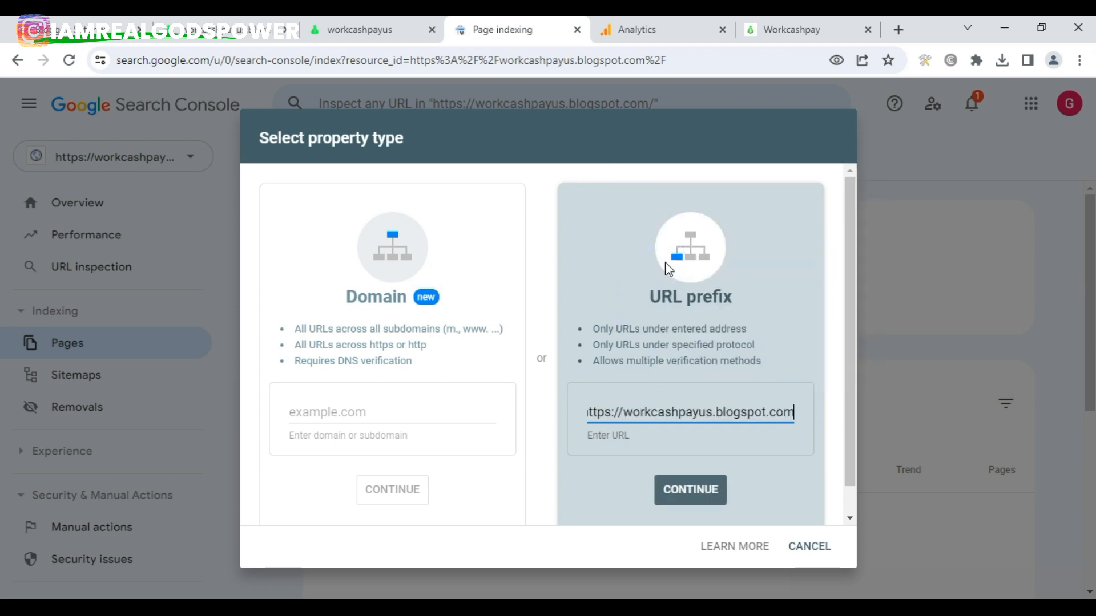
left_click(697, 490)
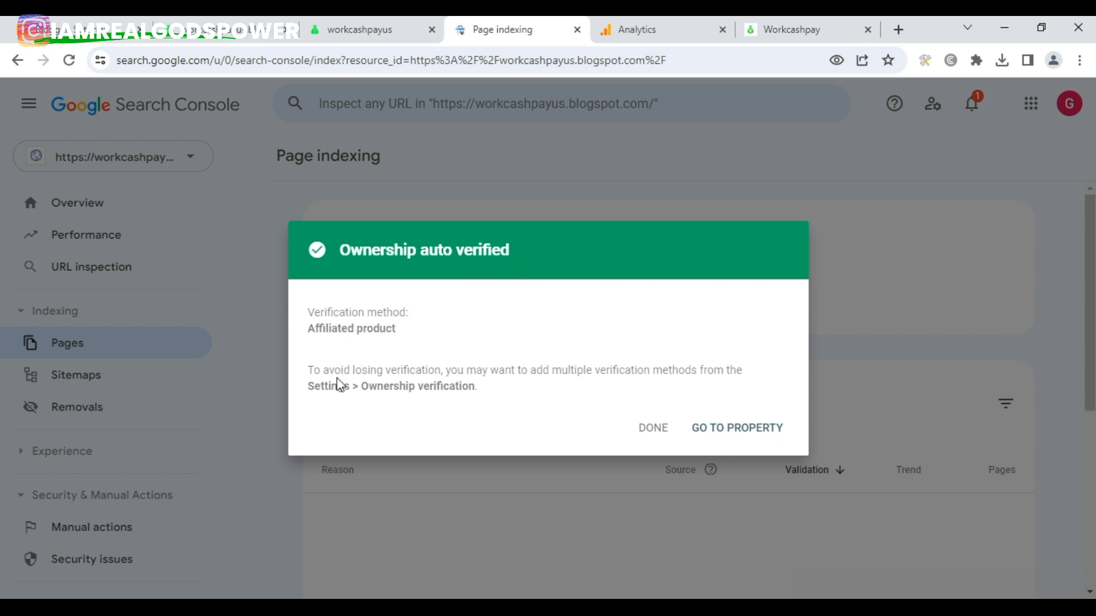
left_click(730, 436)
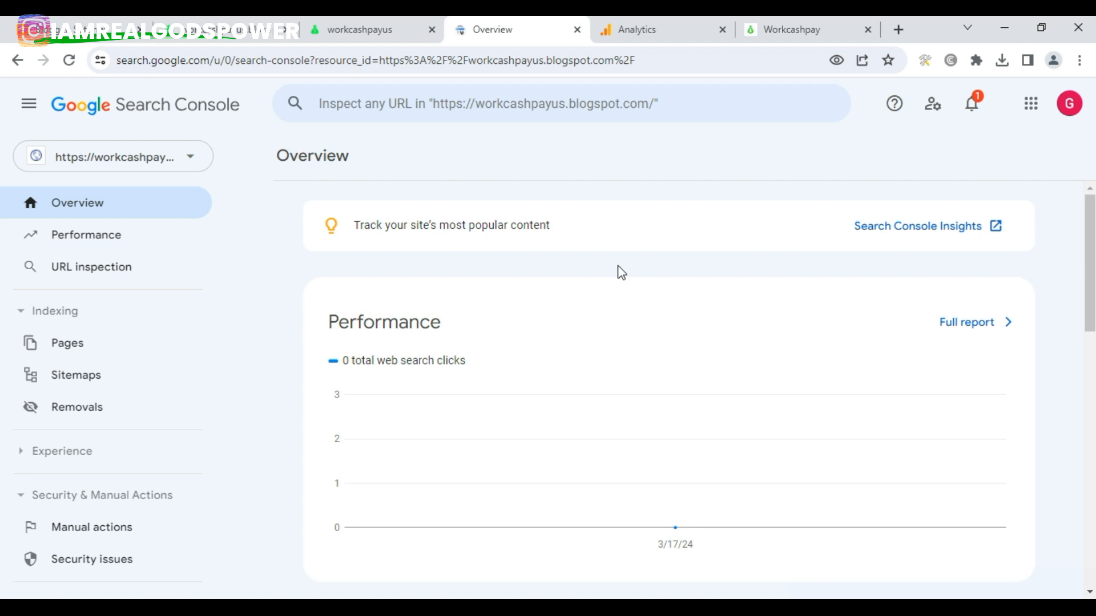
- Open the property's Sitemaps page, switch to the blog's robots.txt file, and copy "sitemap.xml" from its Sitemap line
left_click(94, 376)
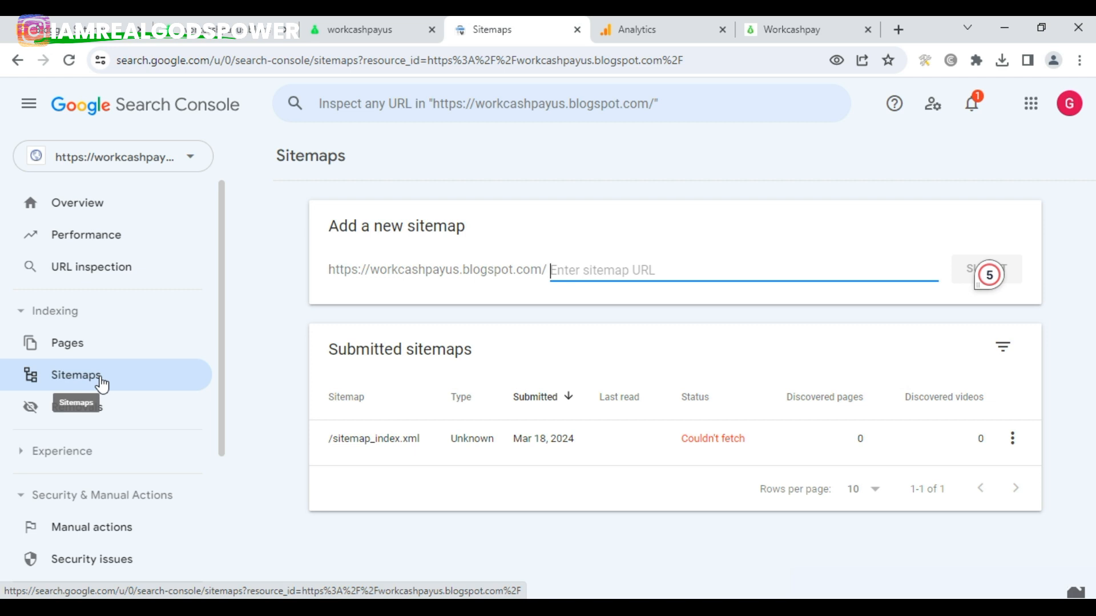
left_click(376, 26)
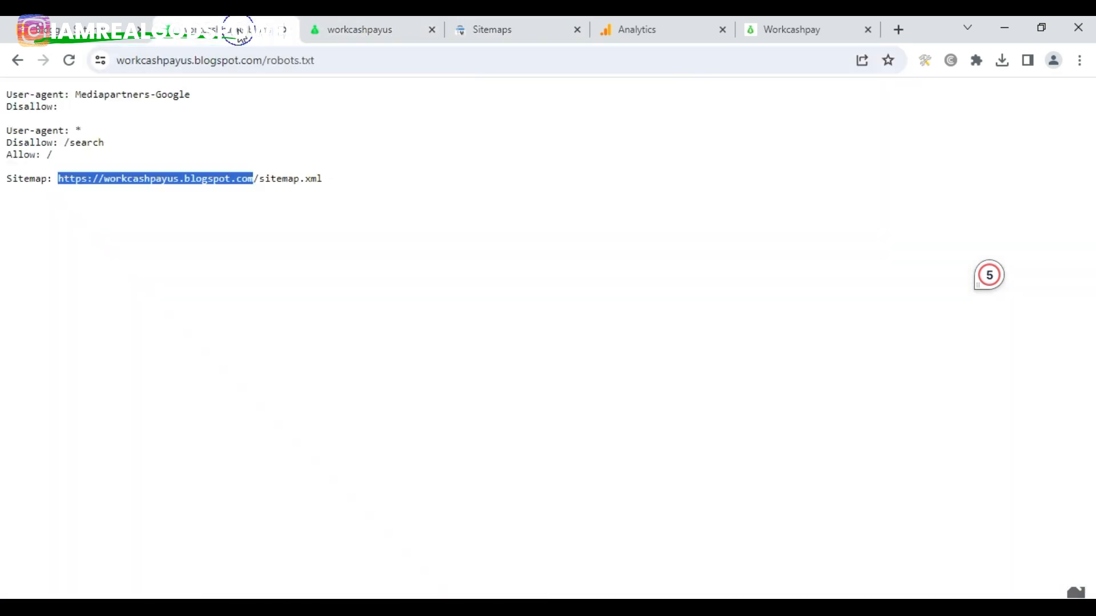
left_click(240, 31)
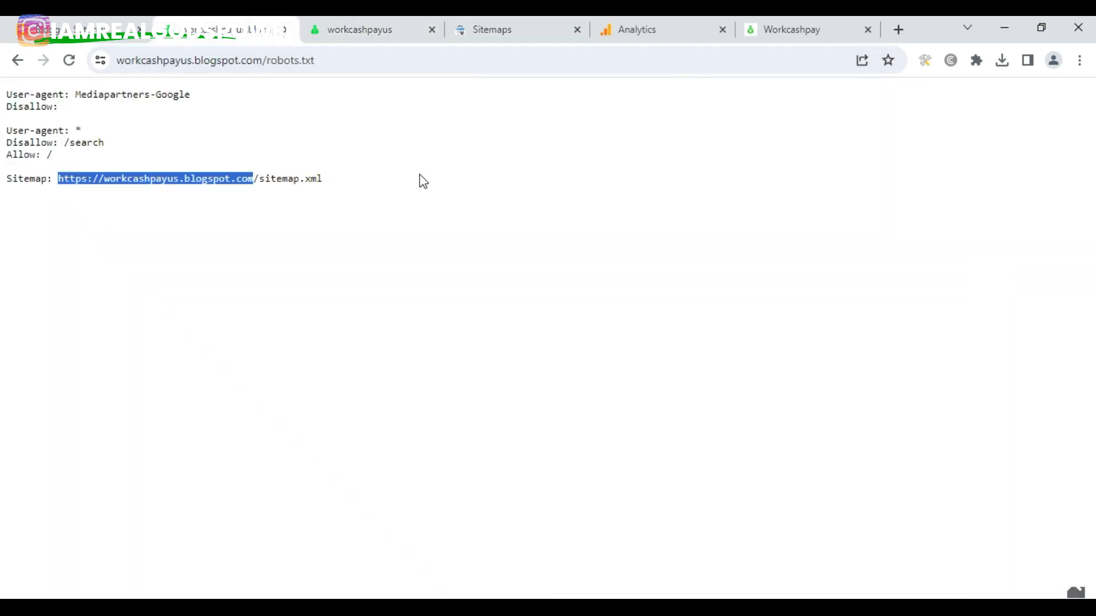
left_click(304, 199)
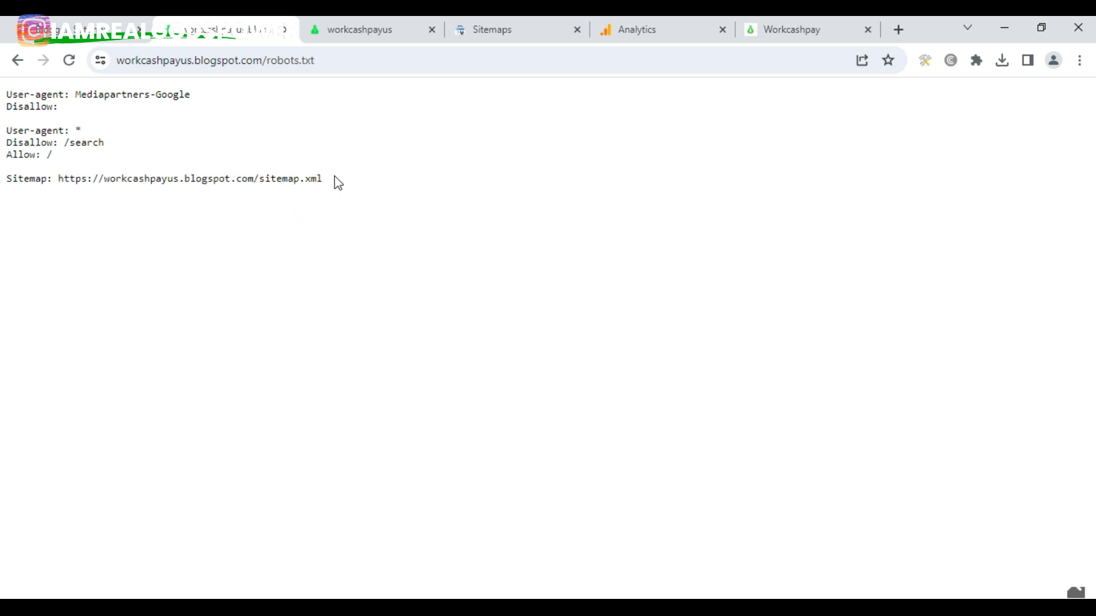
left_click_drag(325, 178, 259, 177)
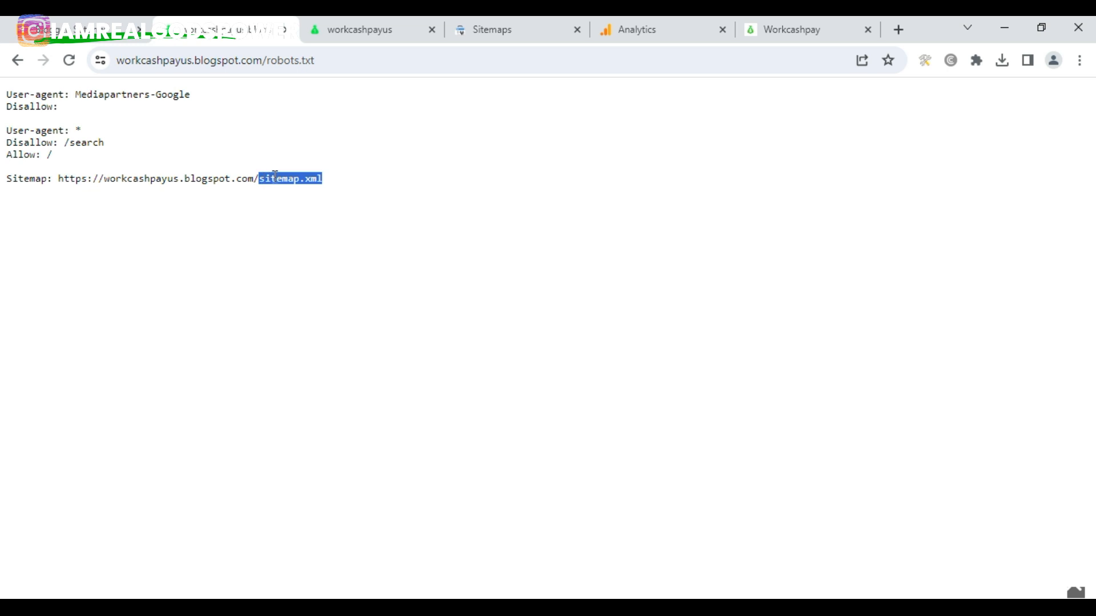
right_click(315, 180)
left_click(348, 188)
- Switch back to Google Search Console, submit sitemap.xml as a new sitemap for the blog, and return to the property overview
left_click(505, 30)
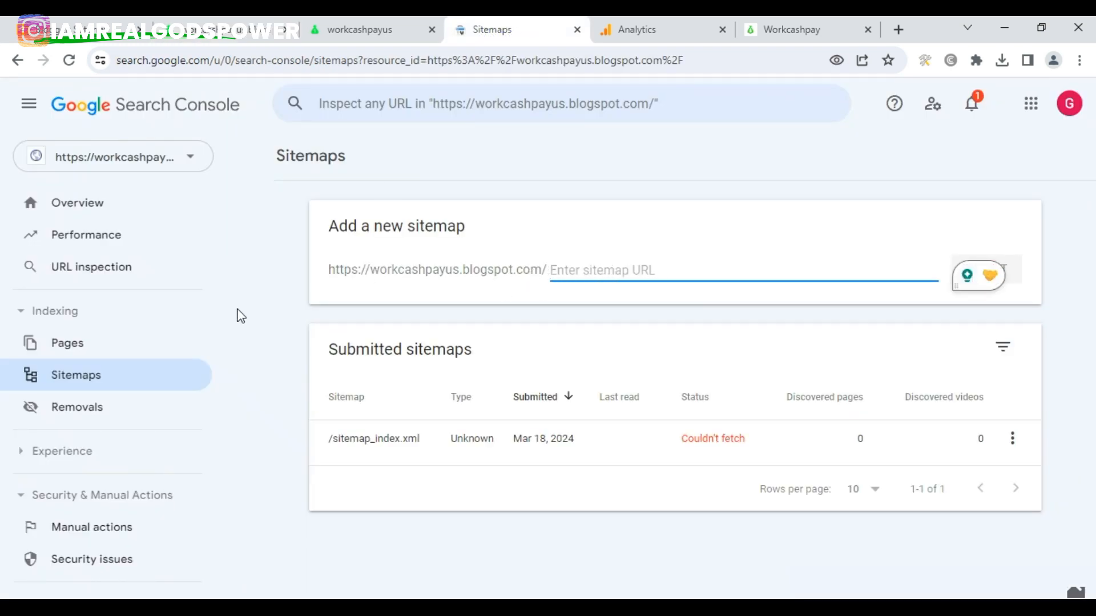
right_click(589, 272)
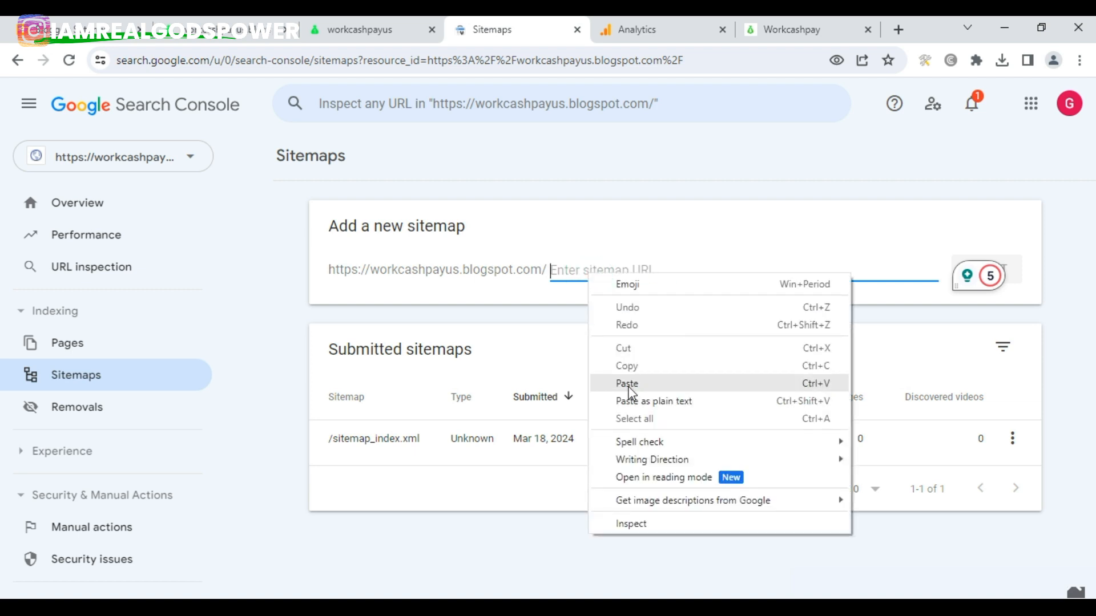
left_click(630, 392)
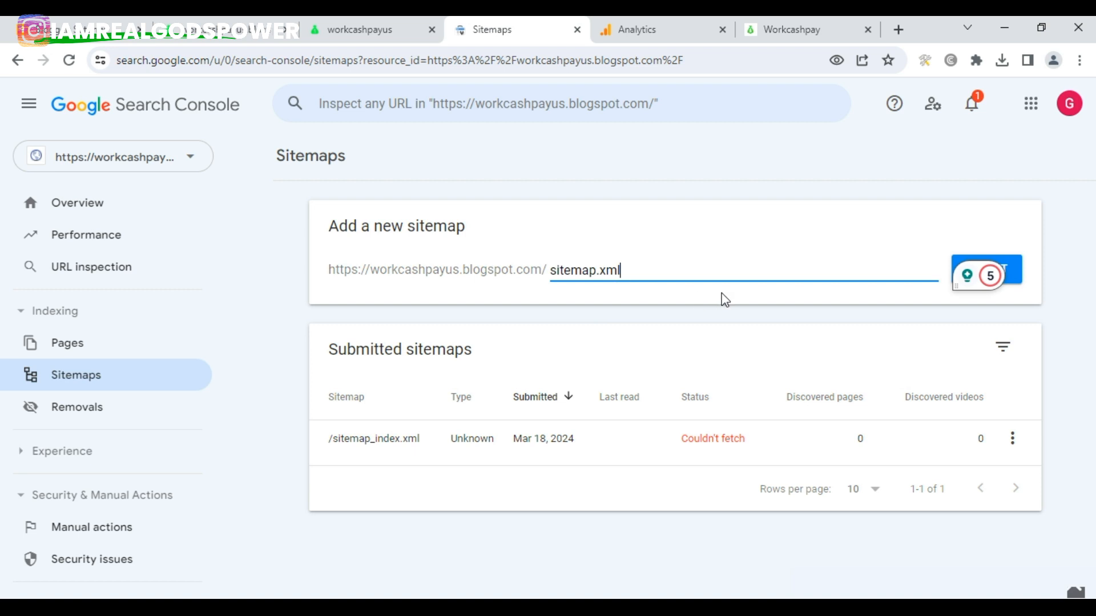
left_click(1005, 306)
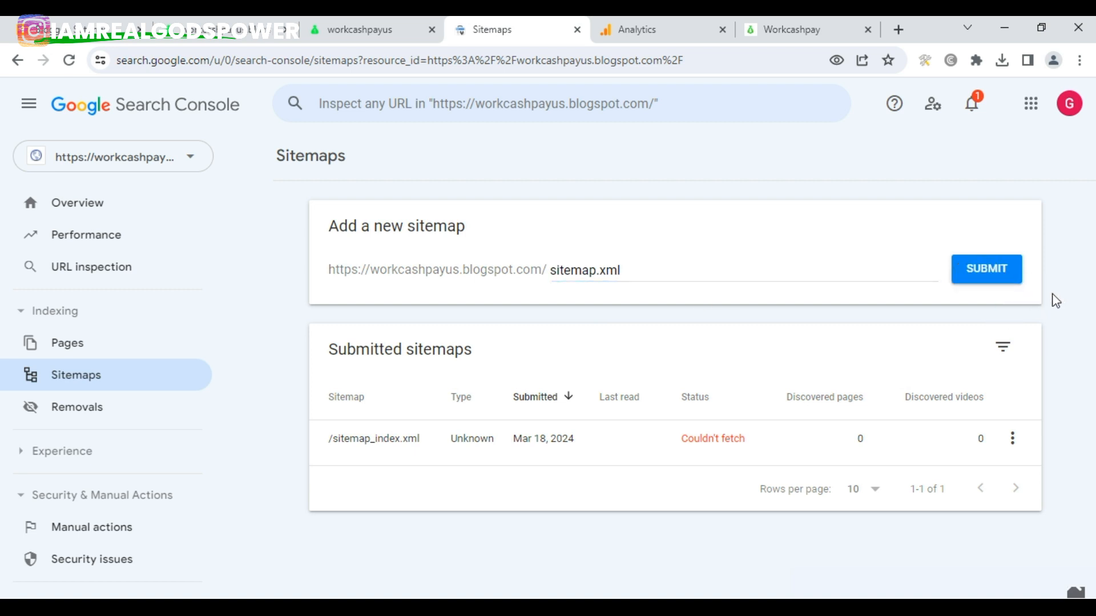
left_click(988, 276)
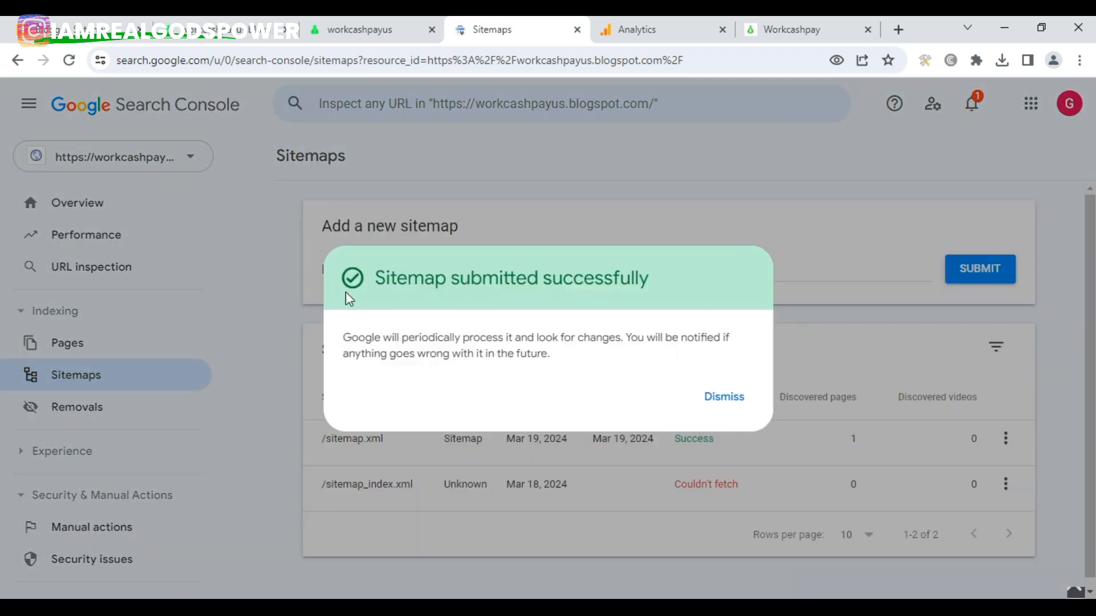
left_click(722, 401)
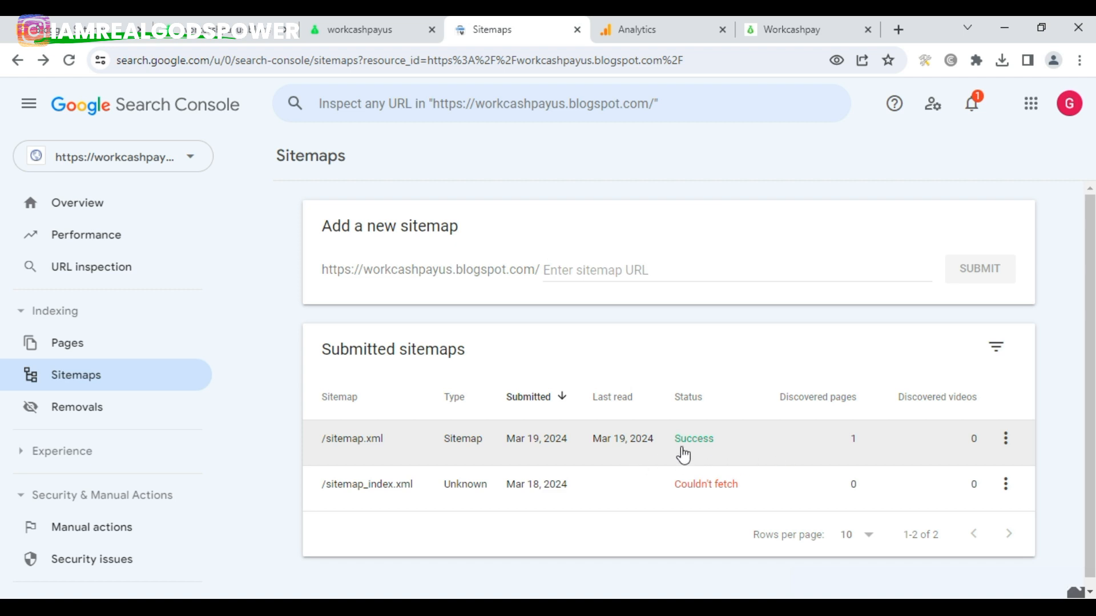
left_click(1006, 485)
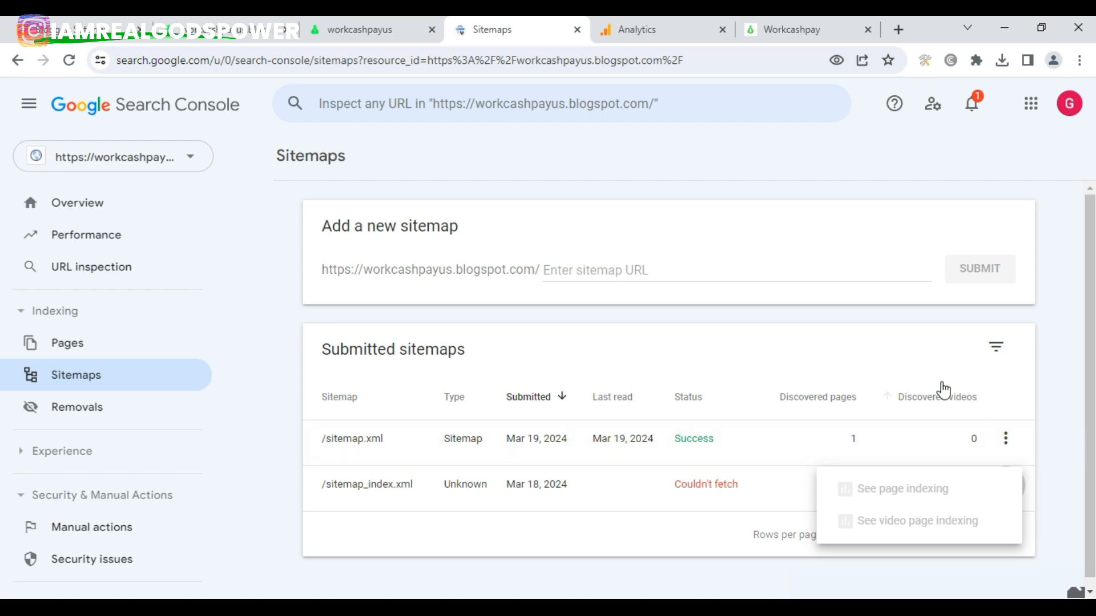
left_click(94, 208)
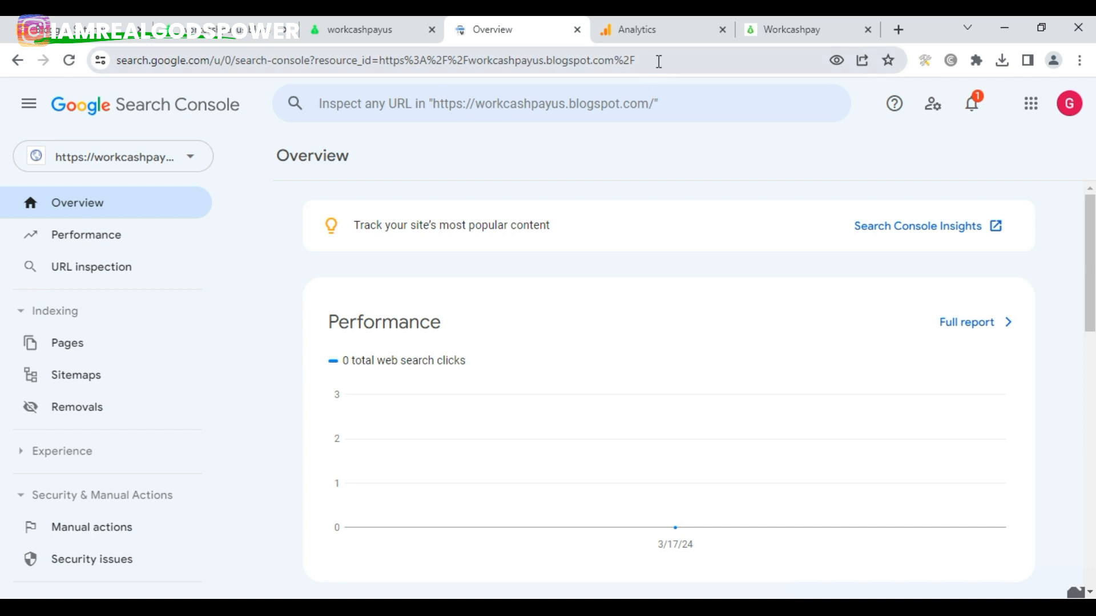
- Switch to Google Analytics, start an account named Workcashpayus, enable Google products & services data sharing, and continue to property creation
left_click(644, 31)
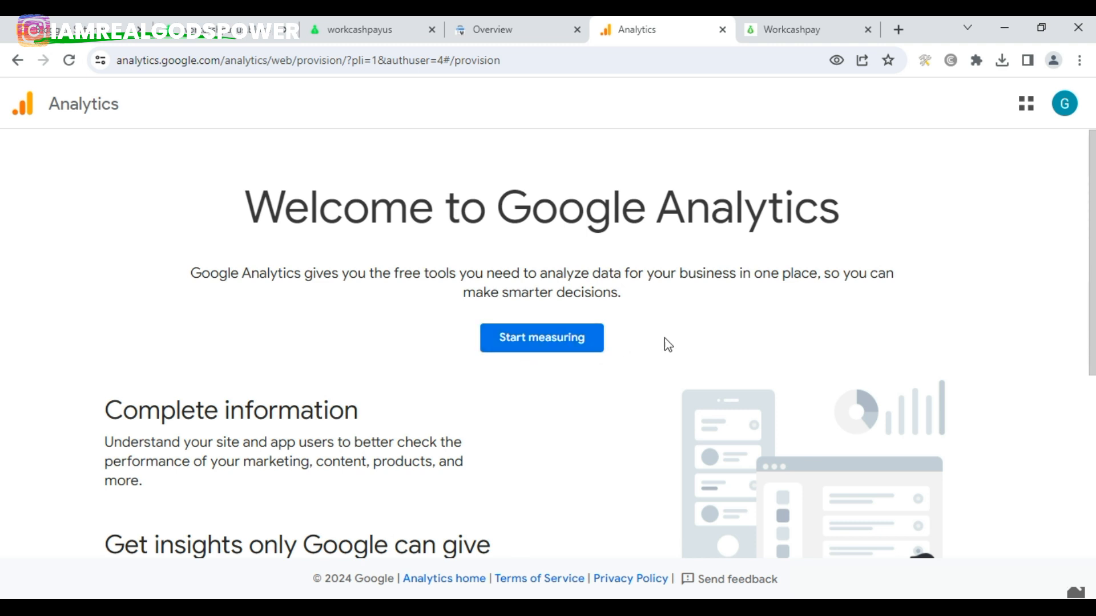
left_click(559, 341)
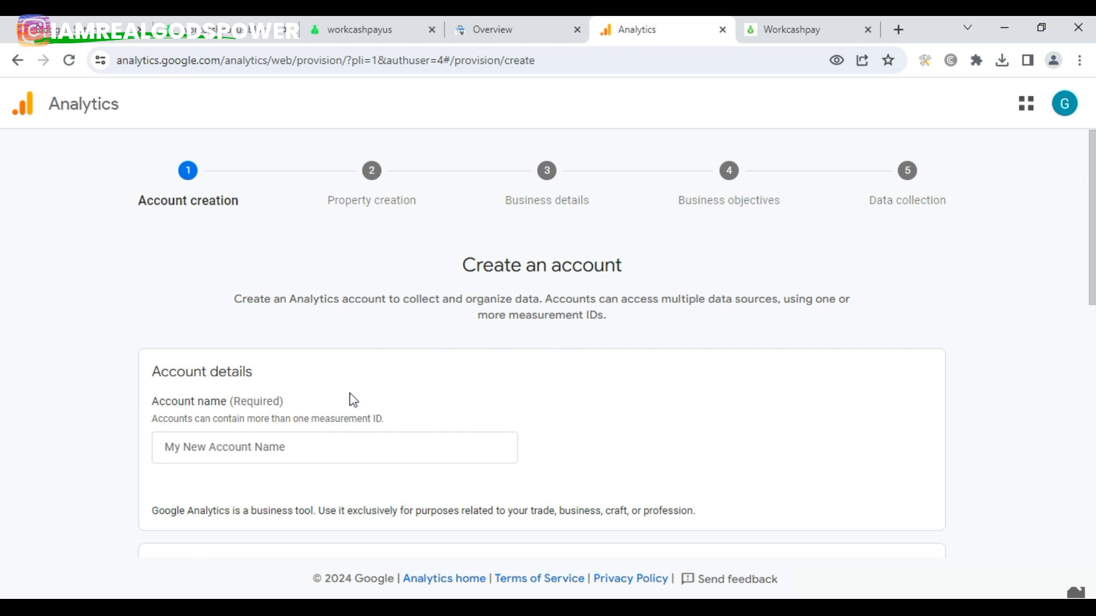
left_click(211, 444)
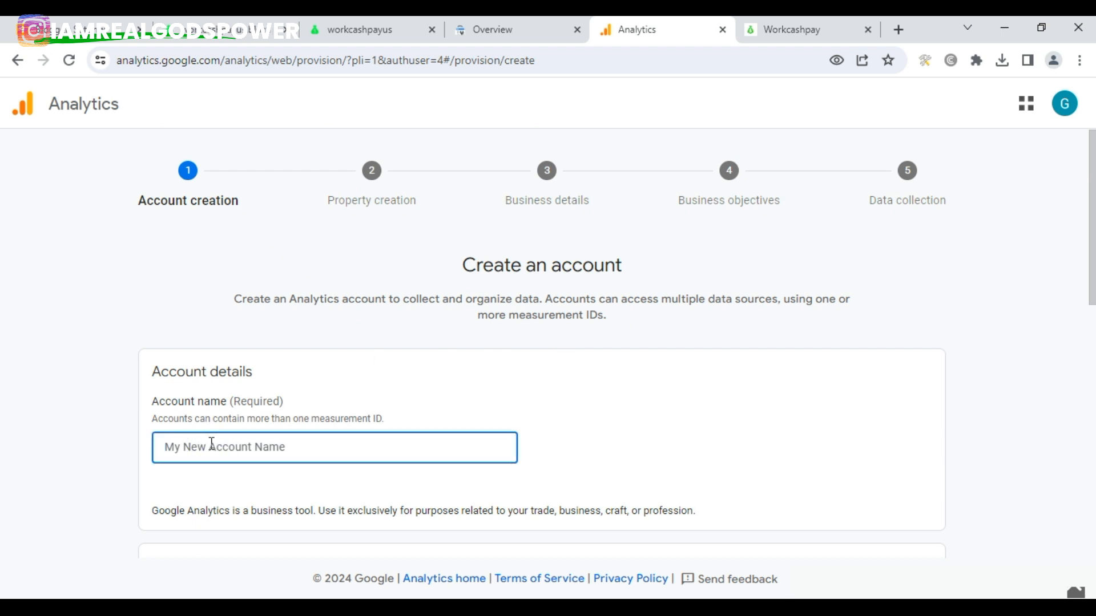
type("Workcashpayus")
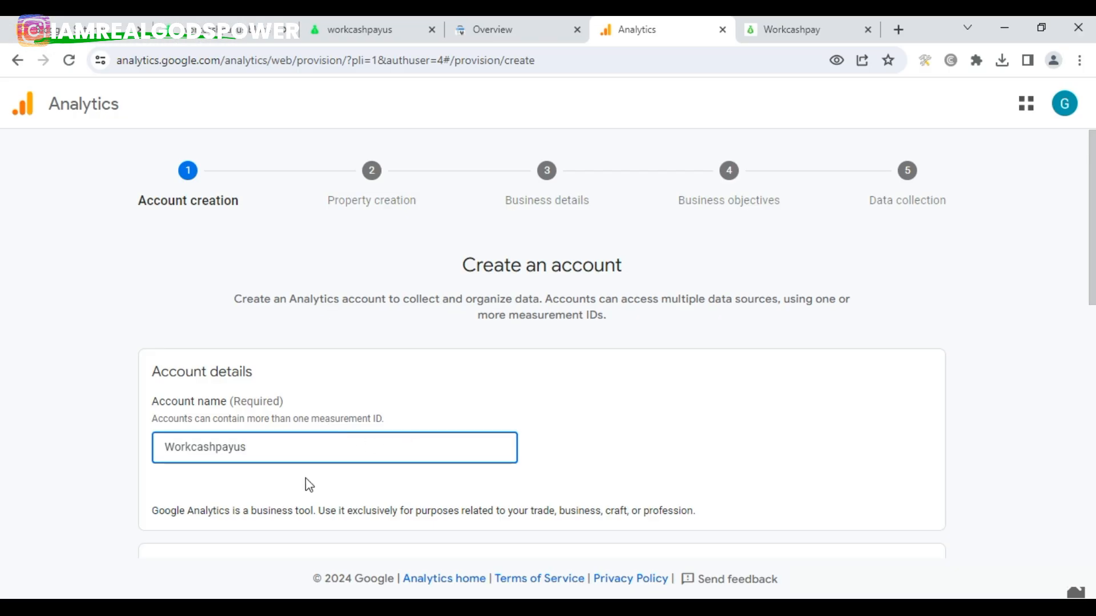
left_click_drag(1084, 246, 1045, 398)
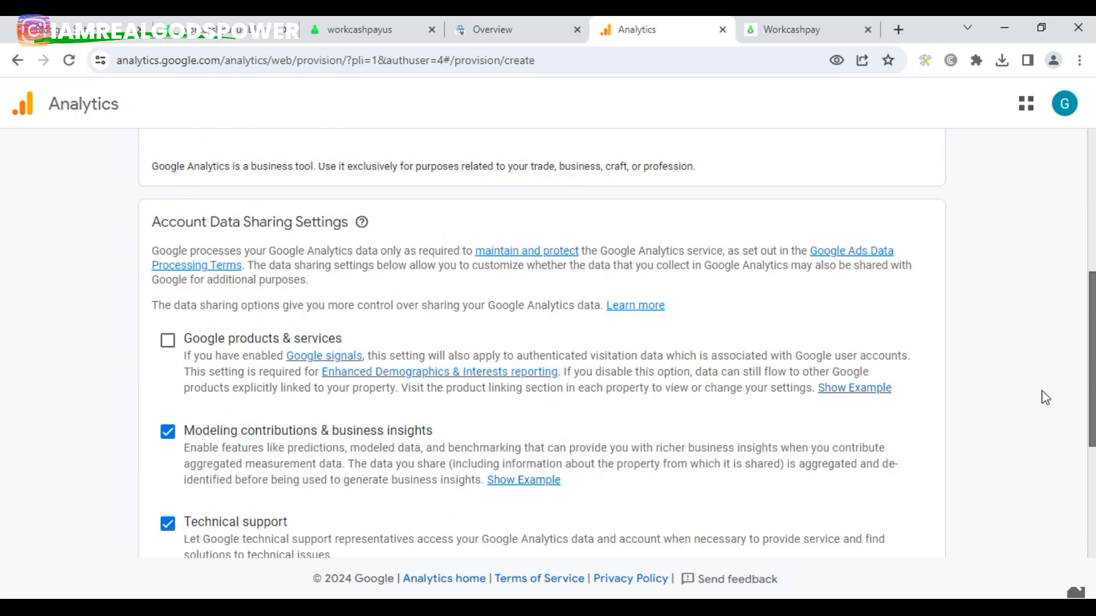
left_click(167, 341)
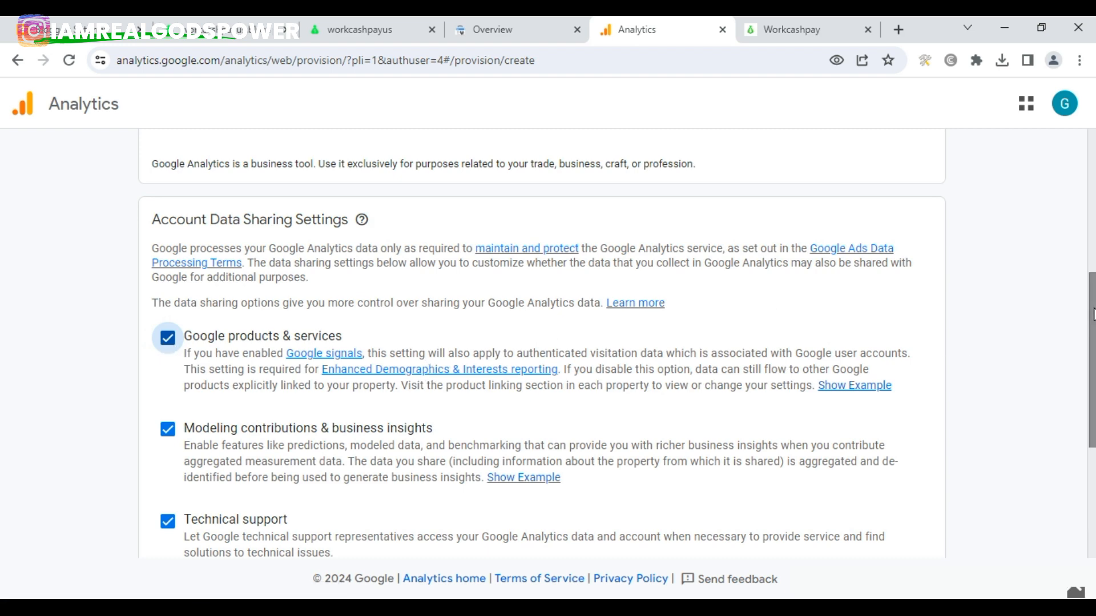
left_click_drag(1091, 314, 1092, 424)
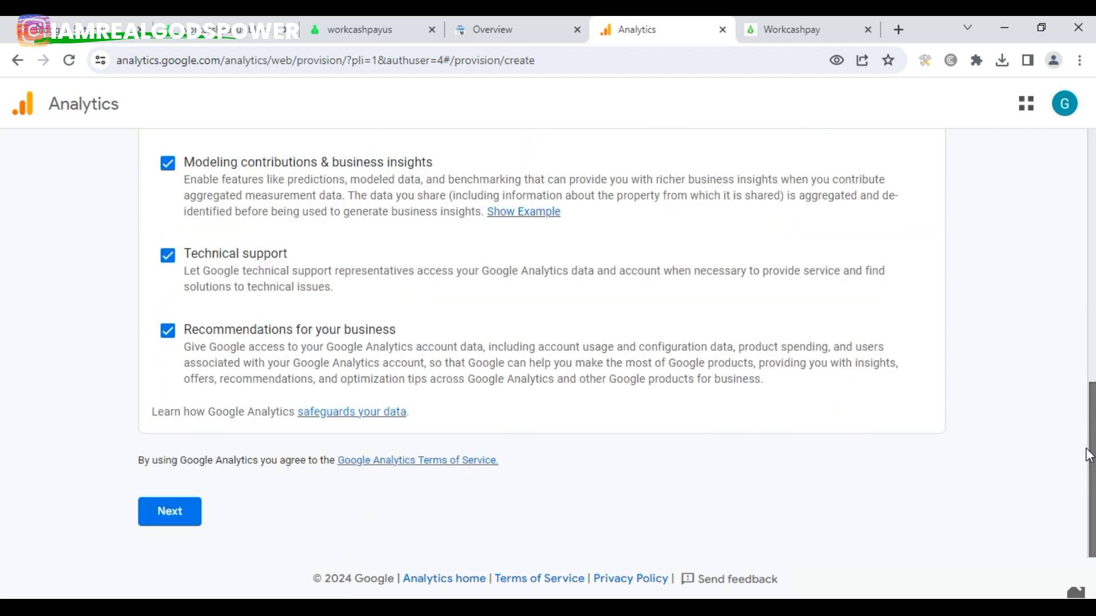
left_click(173, 520)
- Name the Analytics property workcashpayus and set its reporting time zone country to France
left_click(408, 446)
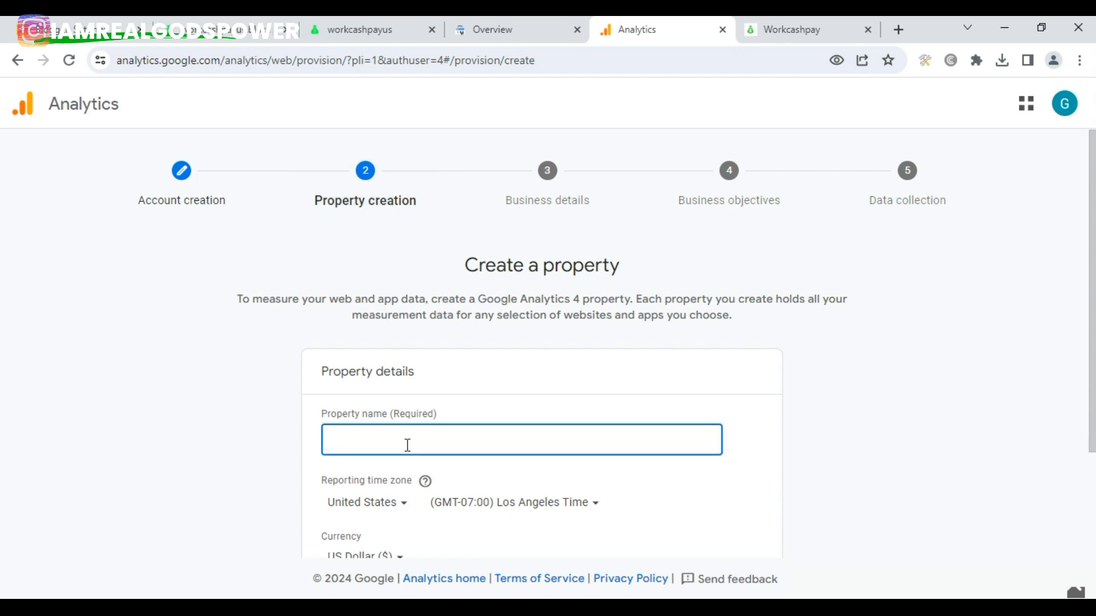
type("w")
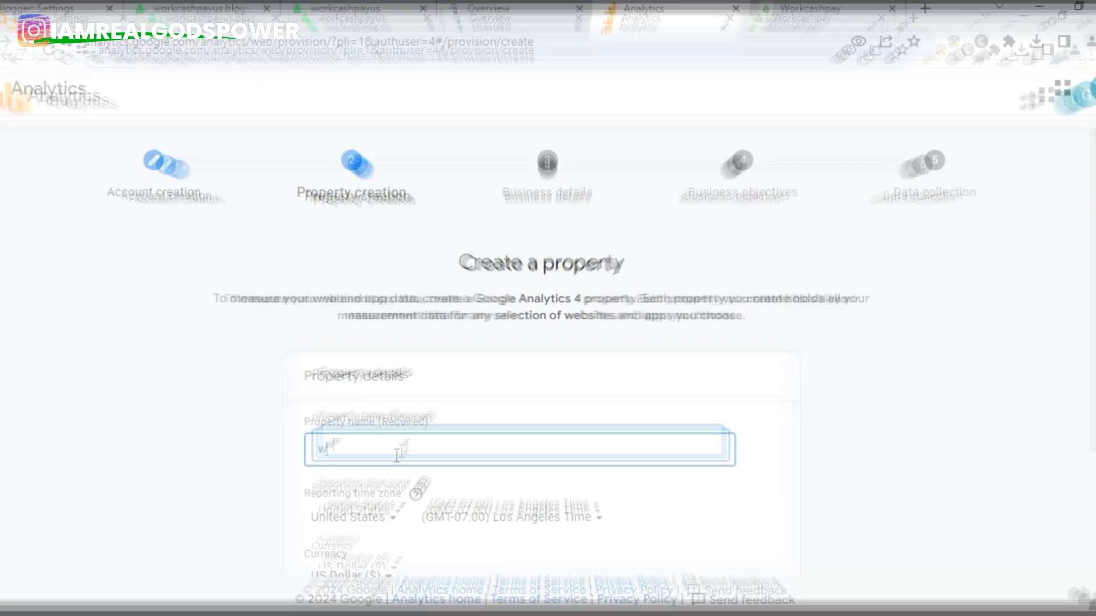
type("orkcashpayus")
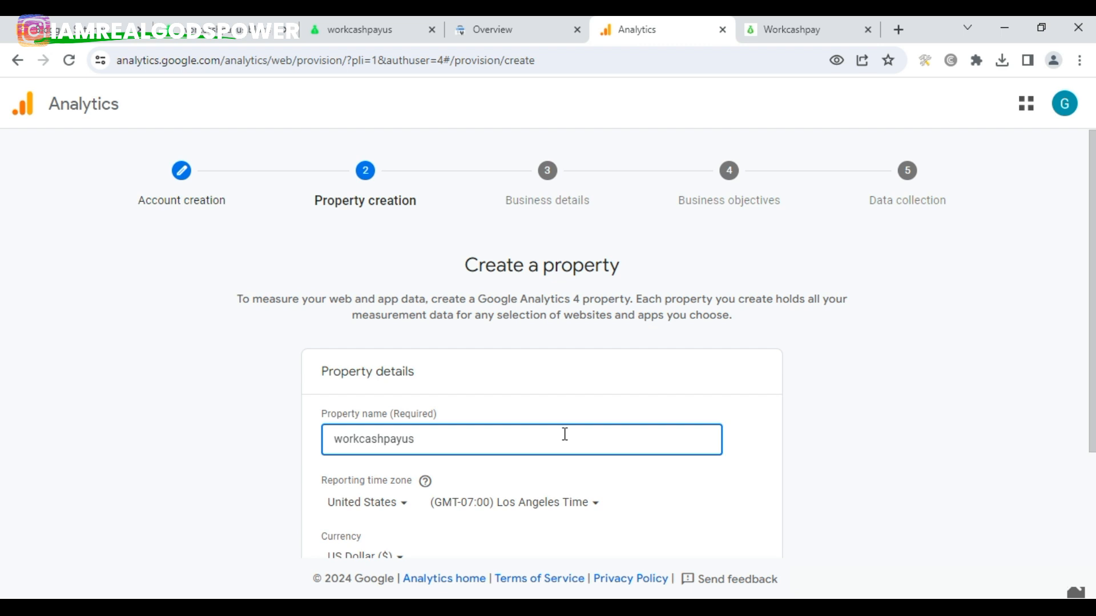
left_click(1050, 294)
scroll(1064, 411, "down", 3)
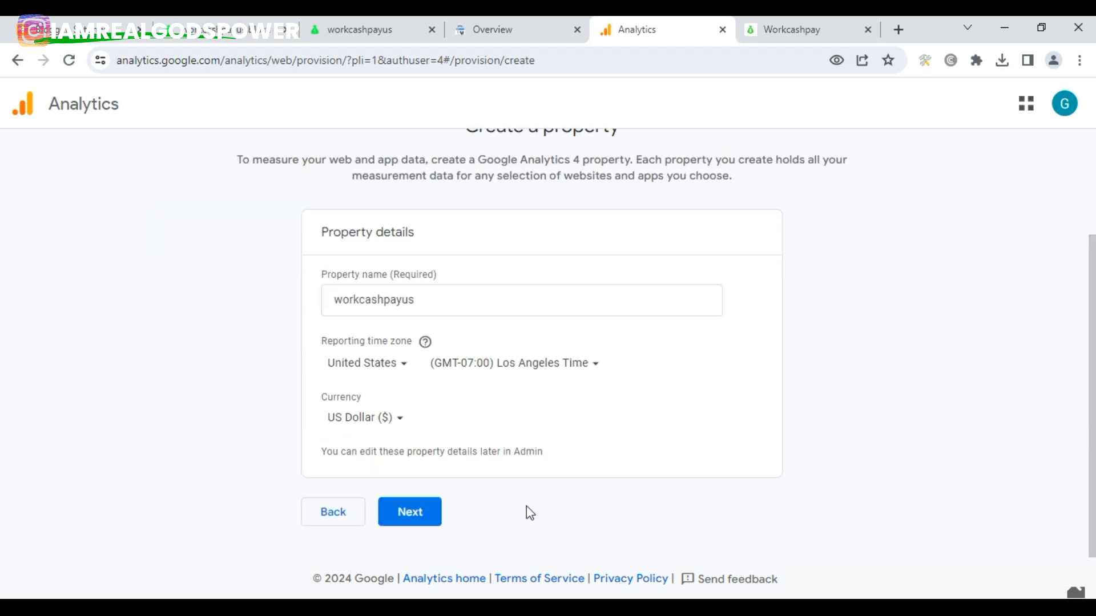
left_click(393, 375)
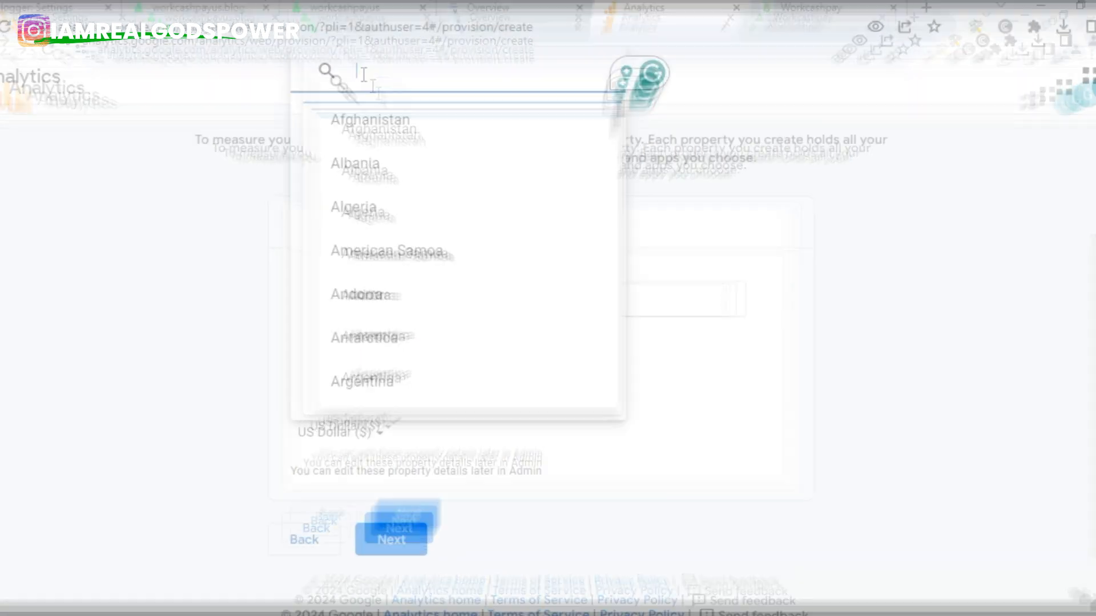
type("fr")
left_click(384, 184)
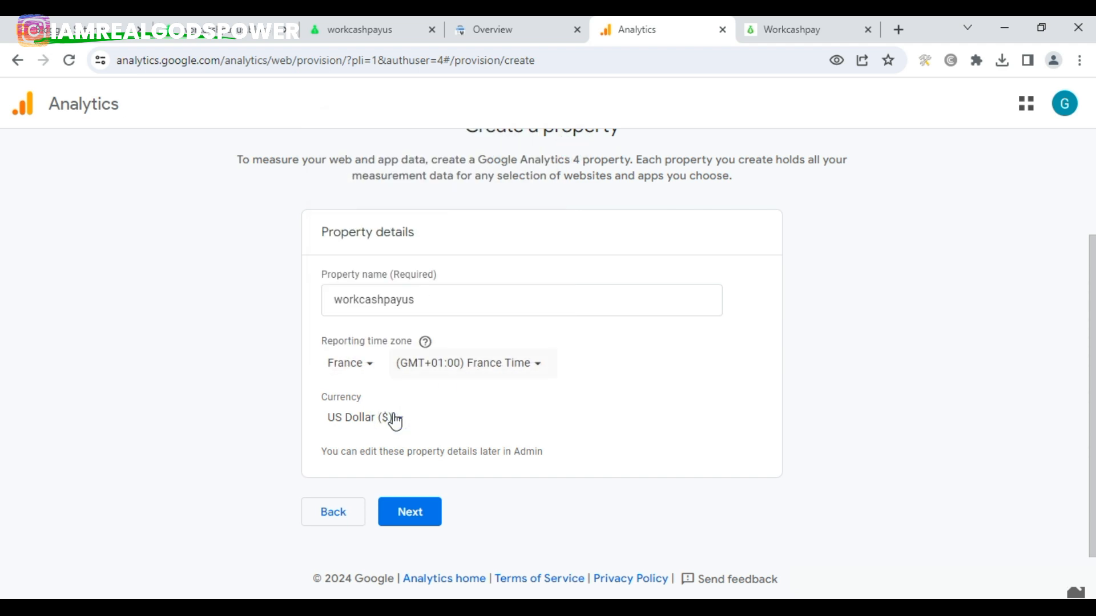
- Set the property's currency to Euro (€) and continue to the business details
left_click(372, 419)
left_click(374, 423)
left_click(374, 423)
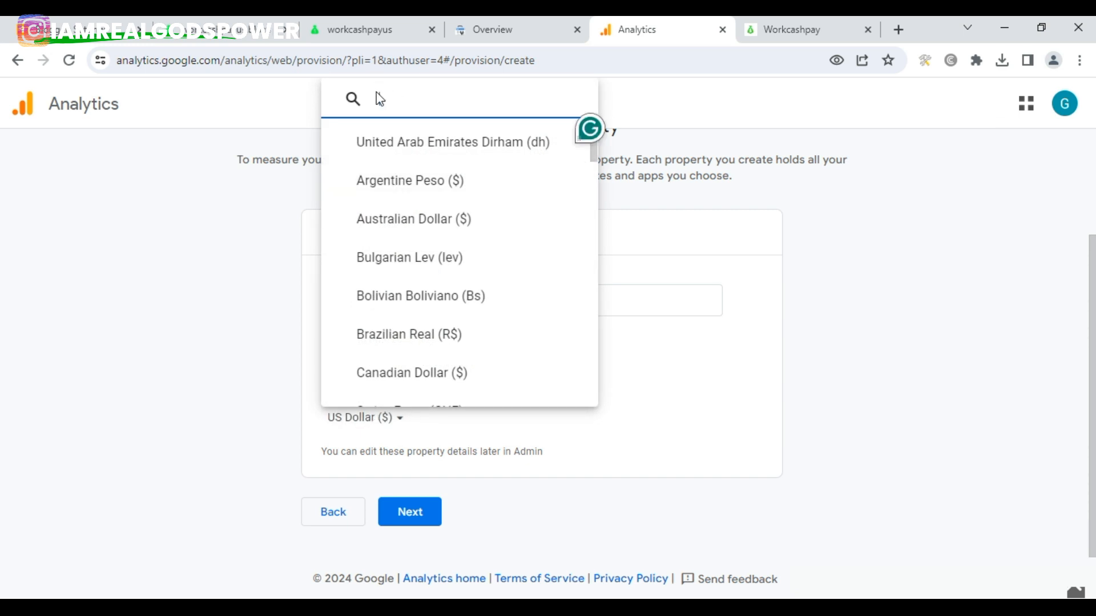
type("E")
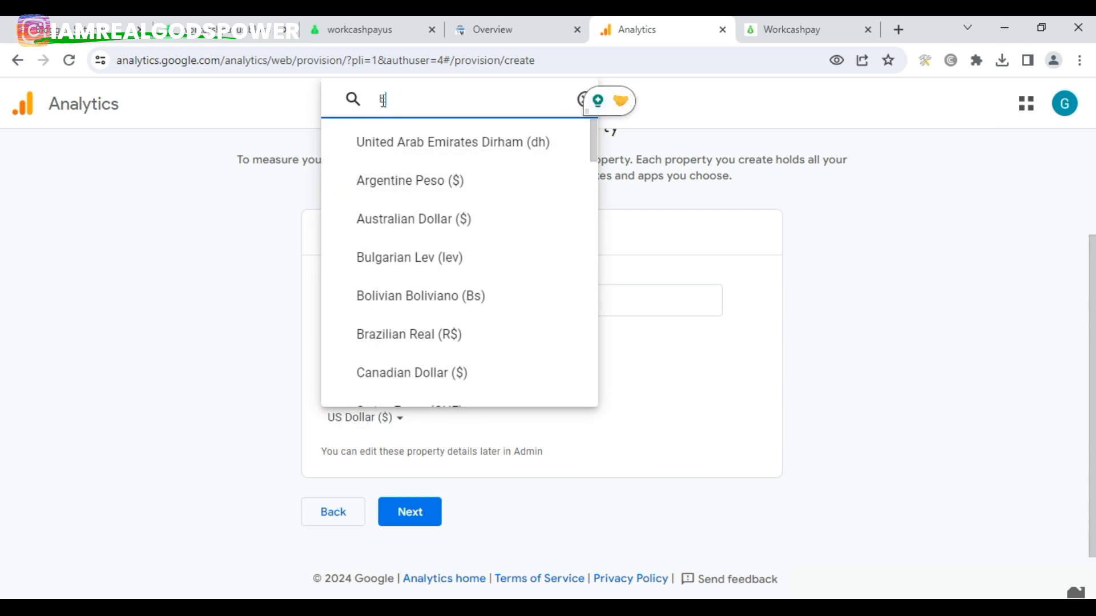
type("UR")
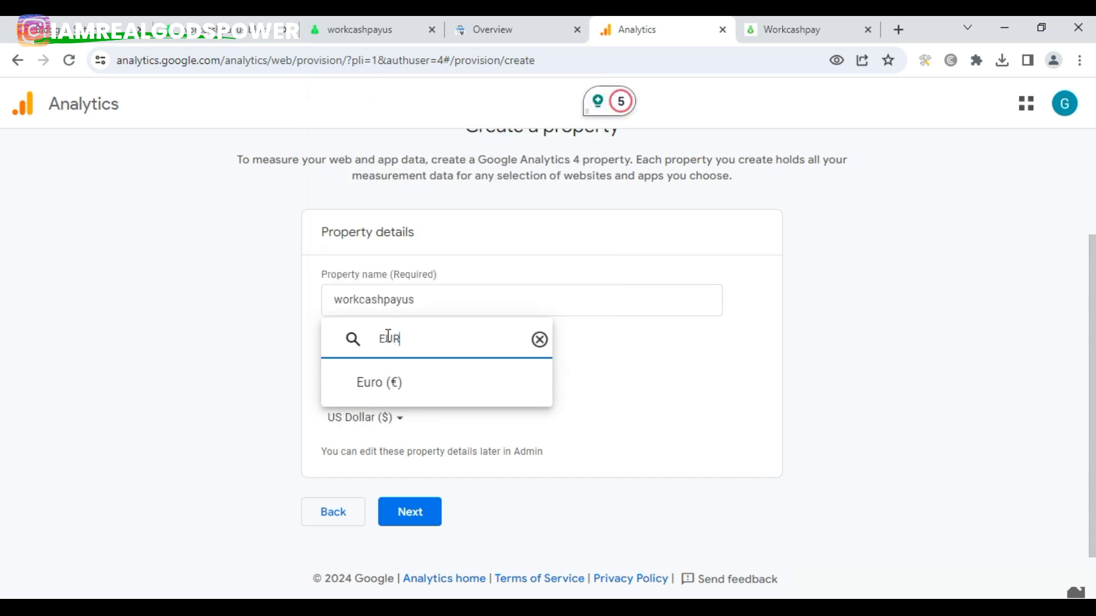
left_click(375, 389)
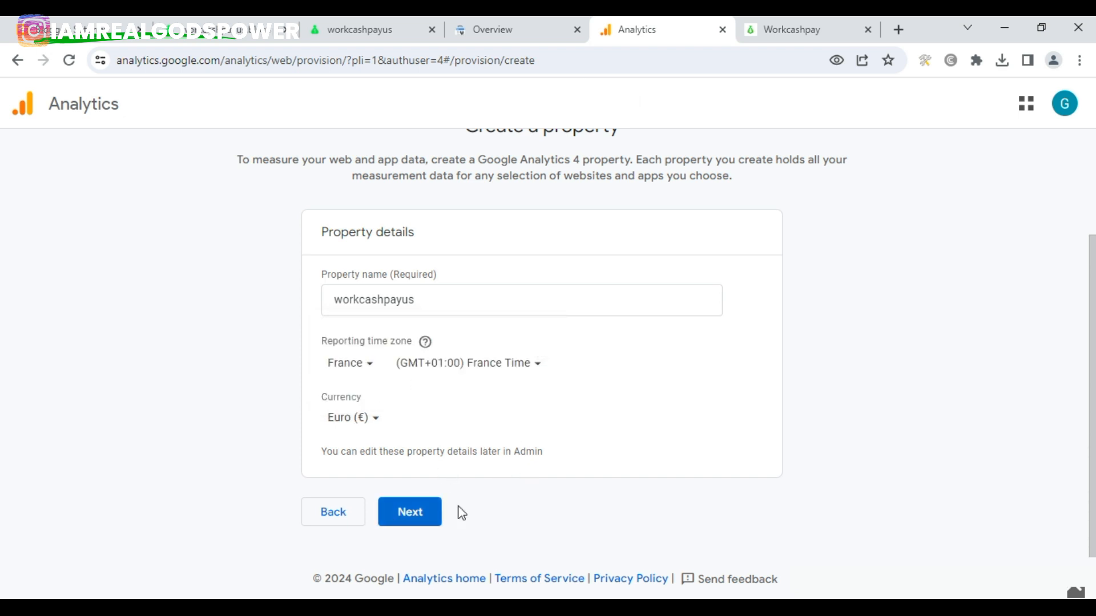
left_click(419, 514)
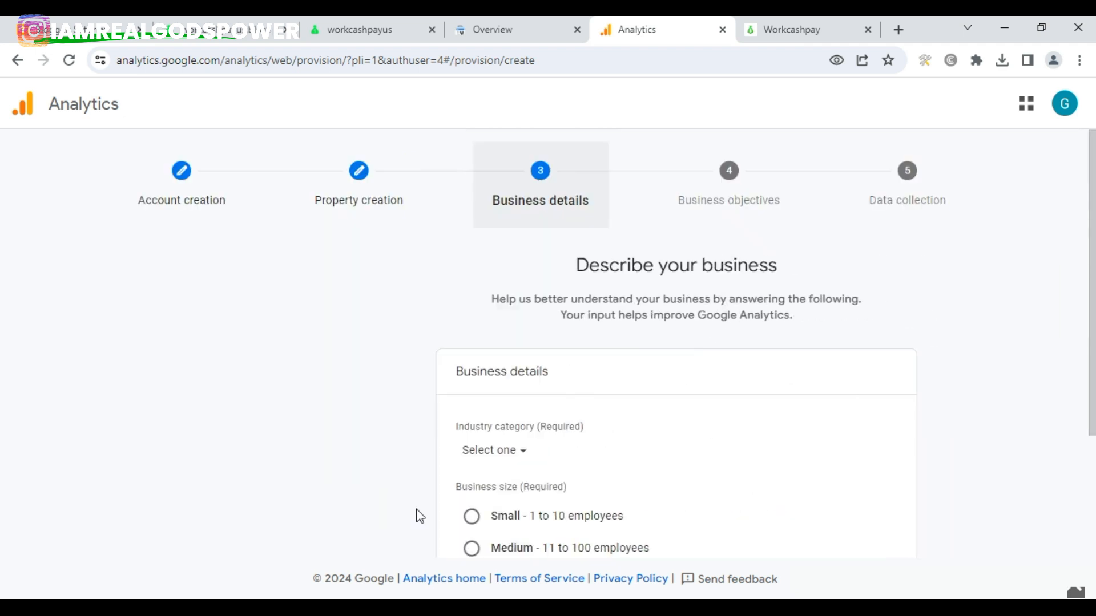
- Set the industry category to Arts & Entertainment and the business size to Small - 1 to 10 employees
left_click_drag(1095, 246, 1076, 367)
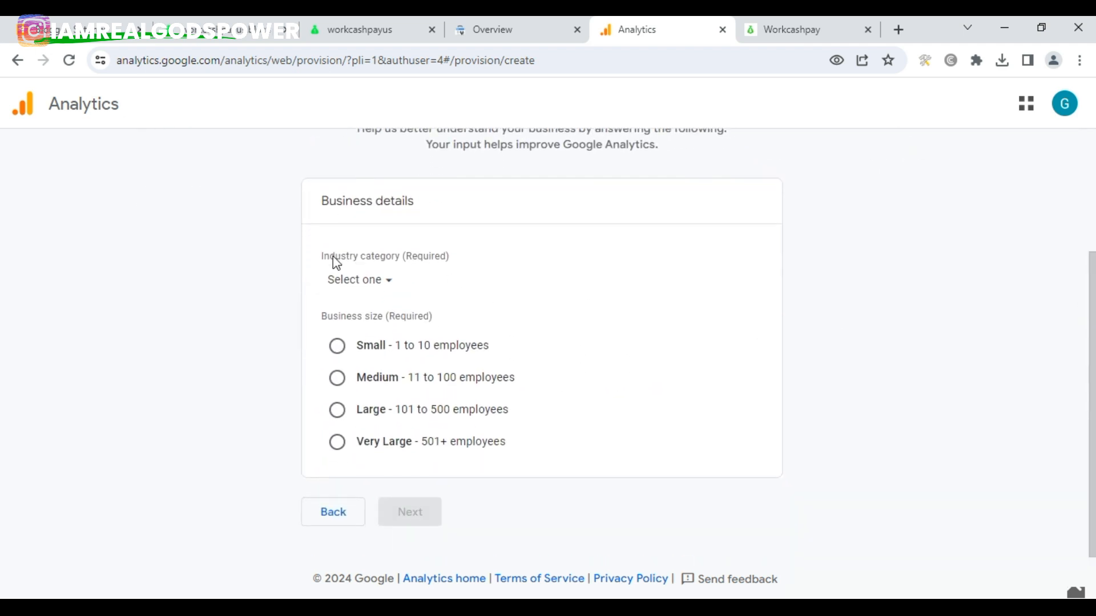
left_click(363, 280)
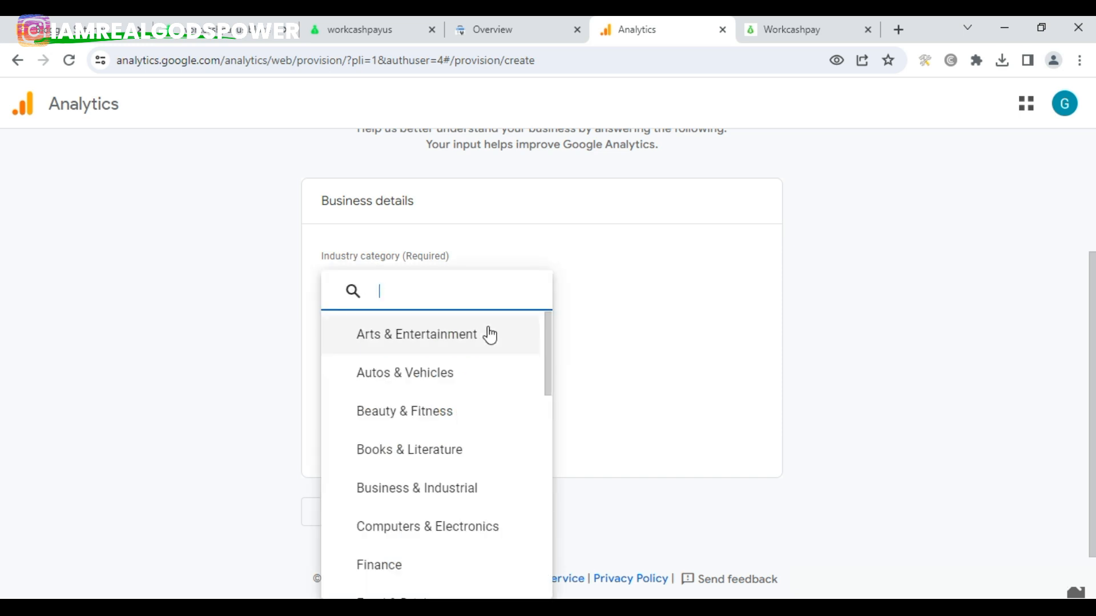
left_click(429, 346)
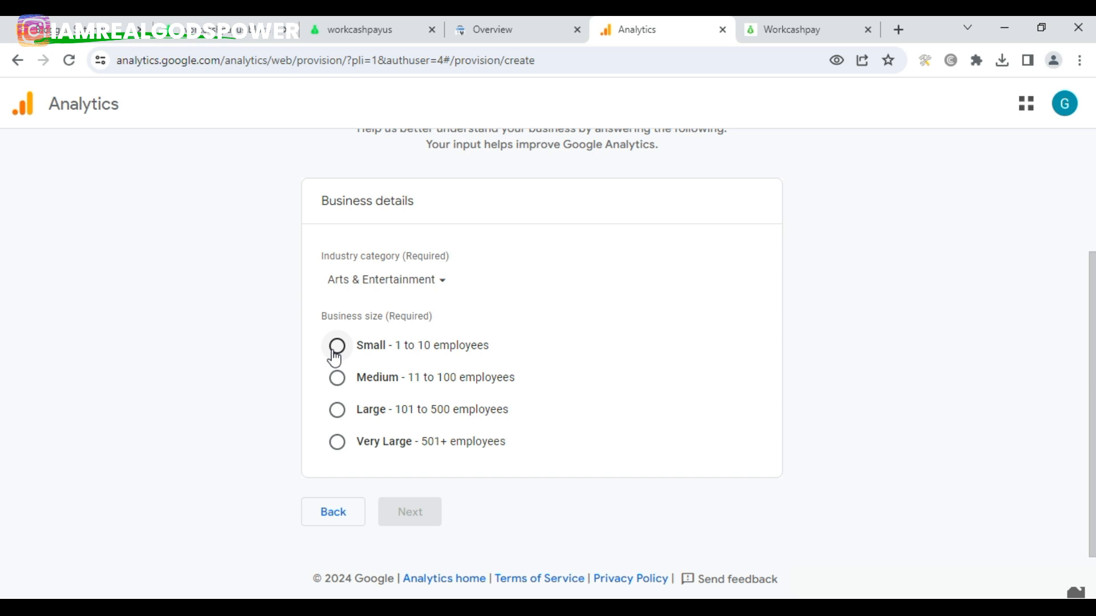
left_click(340, 349)
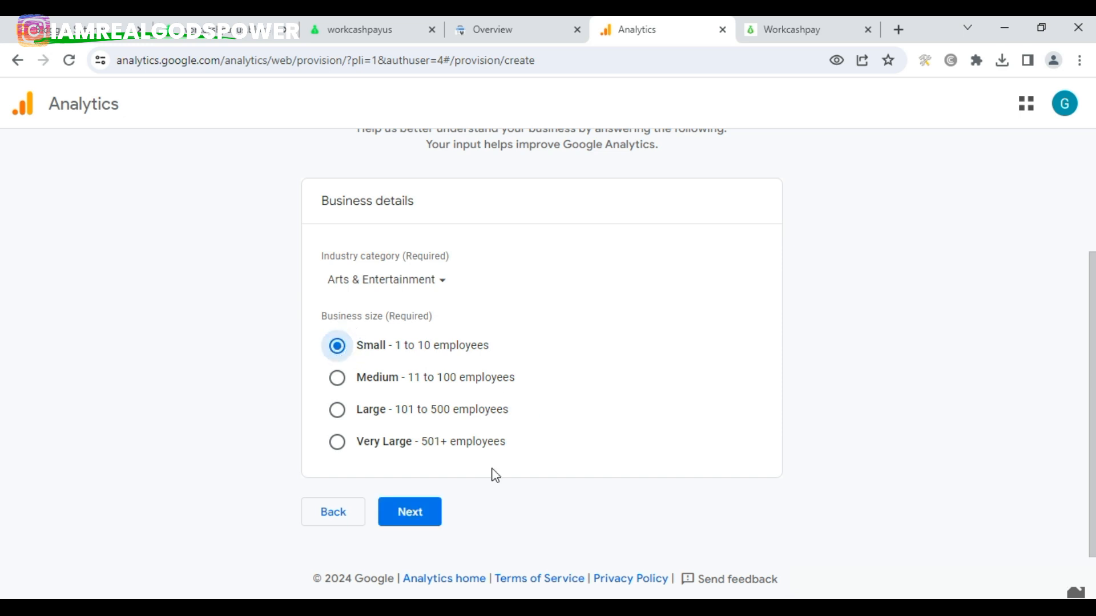
- Continue to the business objectives, select Generate leads, Drive online sales and Raise brand awareness, and create the property
left_click(421, 514)
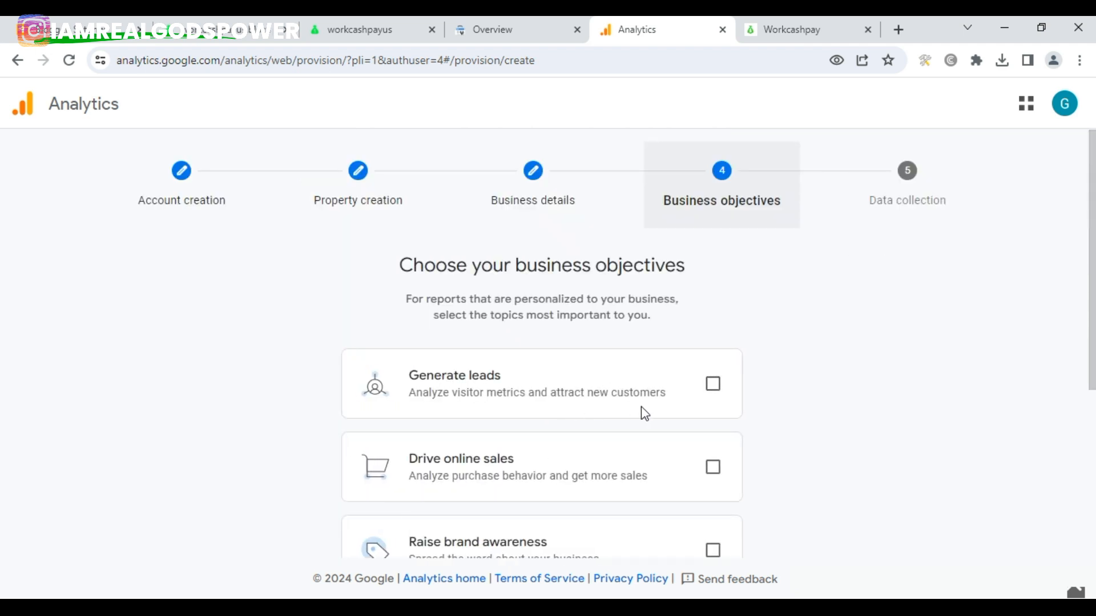
scroll(1091, 295, "down", 1)
scroll(1091, 295, "down", 2)
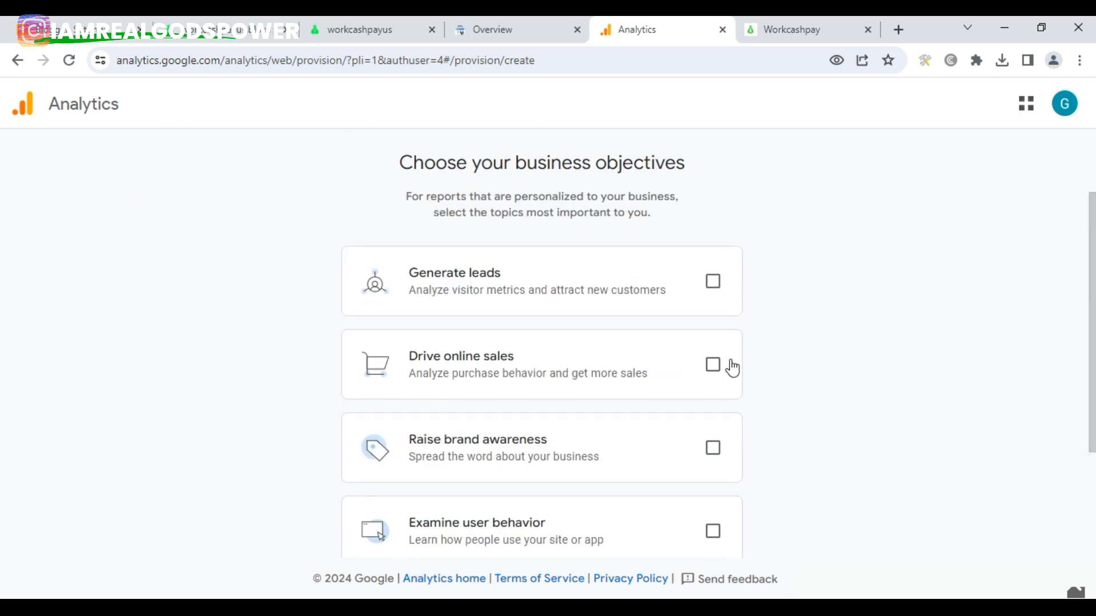
left_click(712, 366)
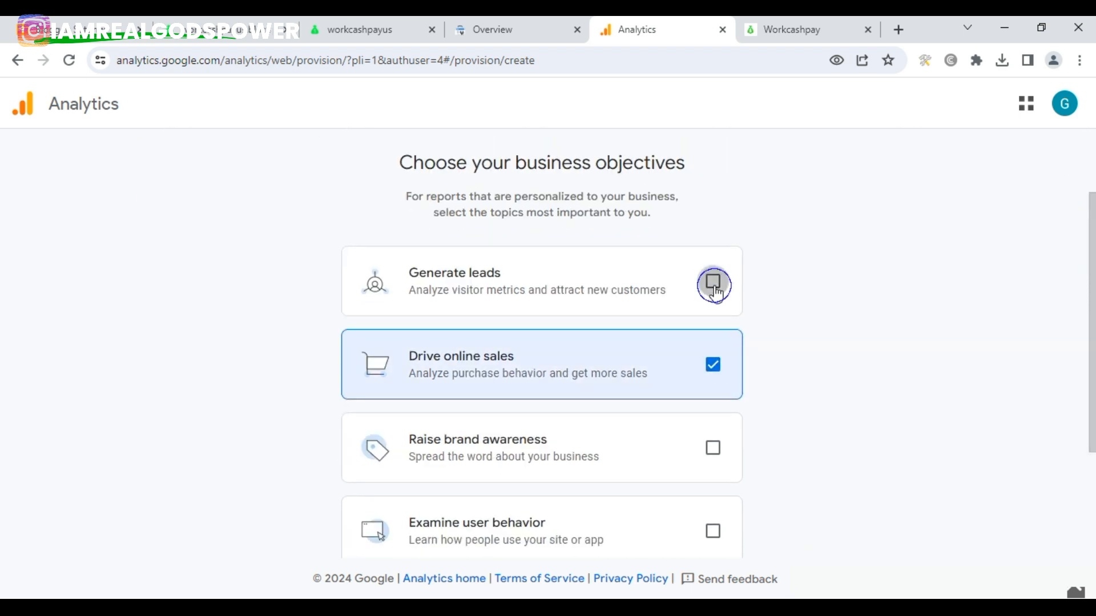
left_click(713, 283)
left_click(713, 449)
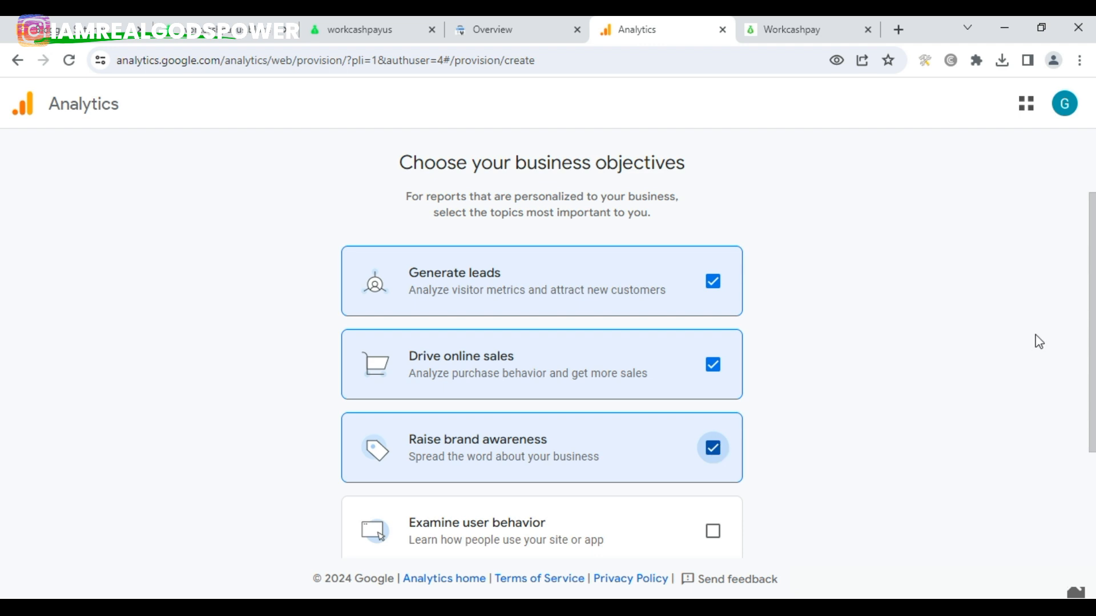
left_click_drag(1088, 233, 1057, 370)
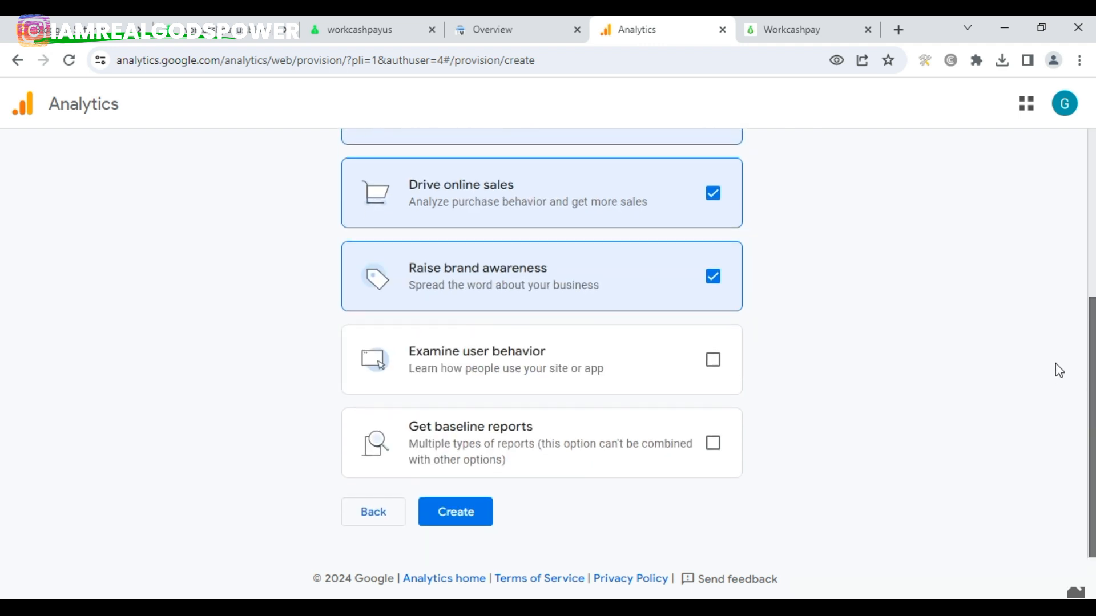
left_click(466, 520)
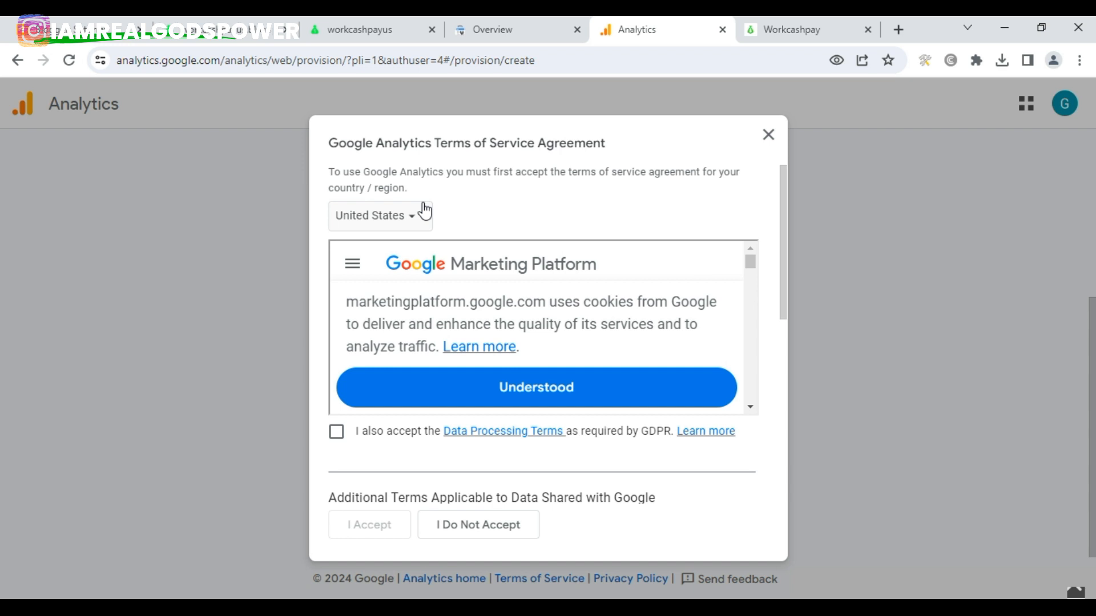
- Set the country of the Google Analytics Terms of Service Agreement to France
left_click(400, 222)
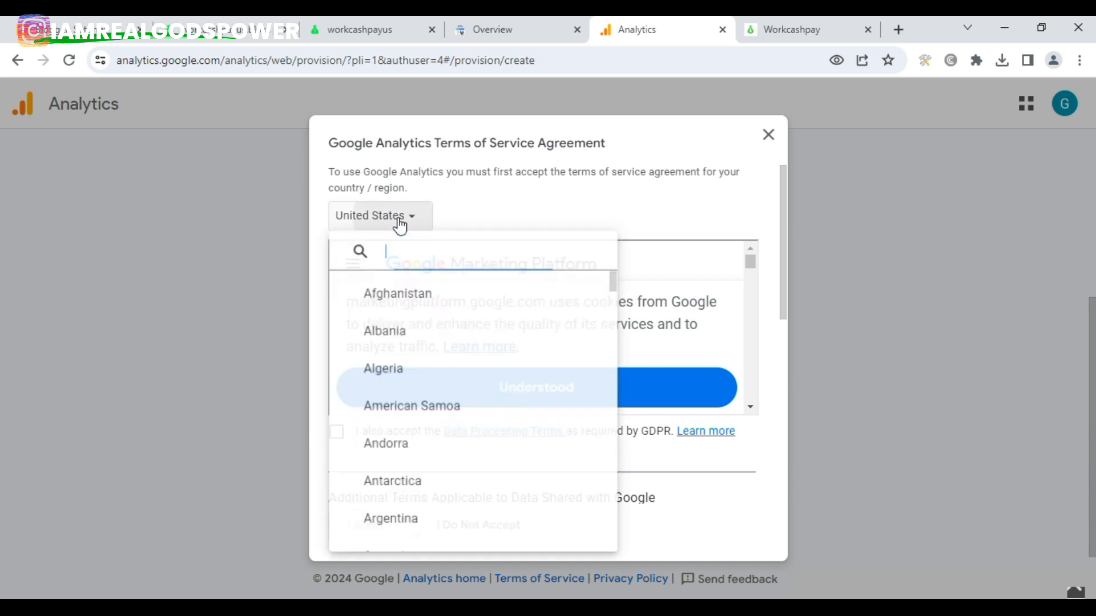
left_click(391, 250)
type("FR")
left_click(399, 296)
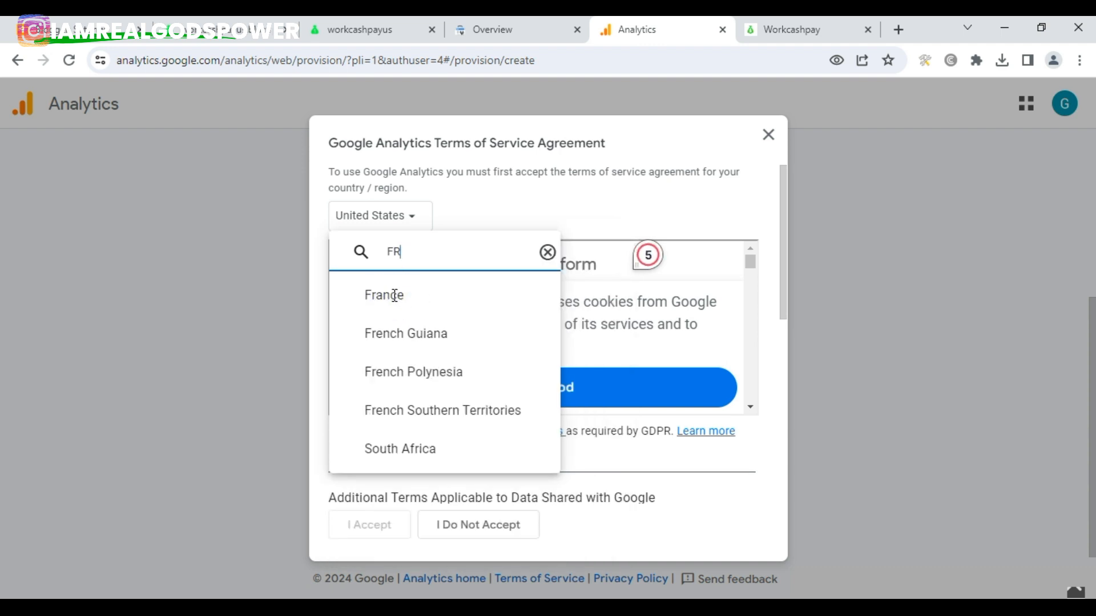
- Accept the GDPR Data Processing Terms and the Measurement Controller-Controller Data Protection Terms, and agree to the terms of service
scroll(588, 281, "down", 3)
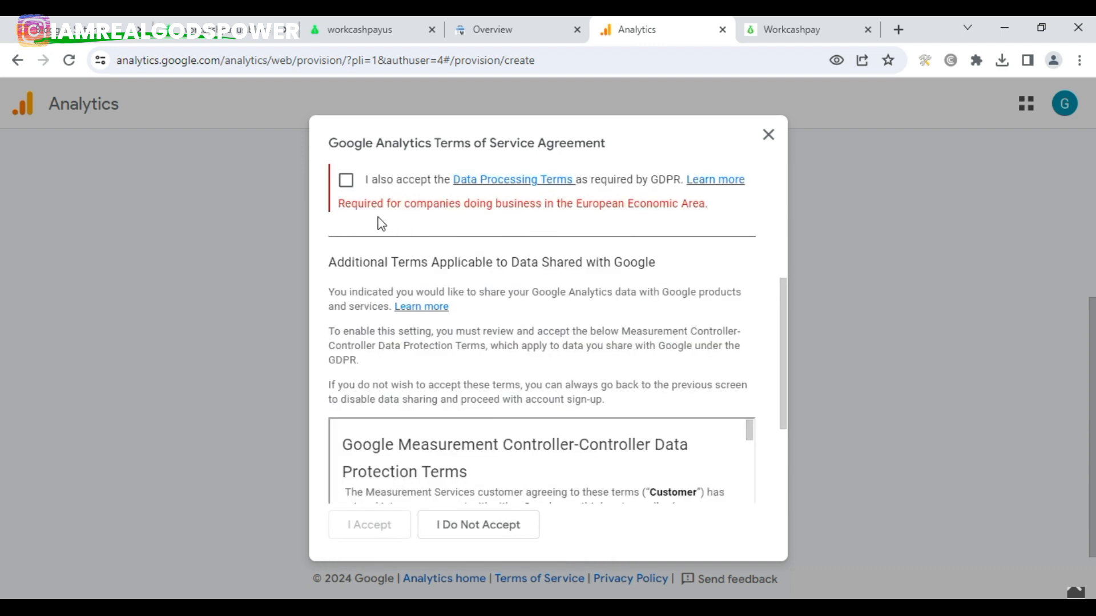
left_click(345, 179)
left_click(348, 181)
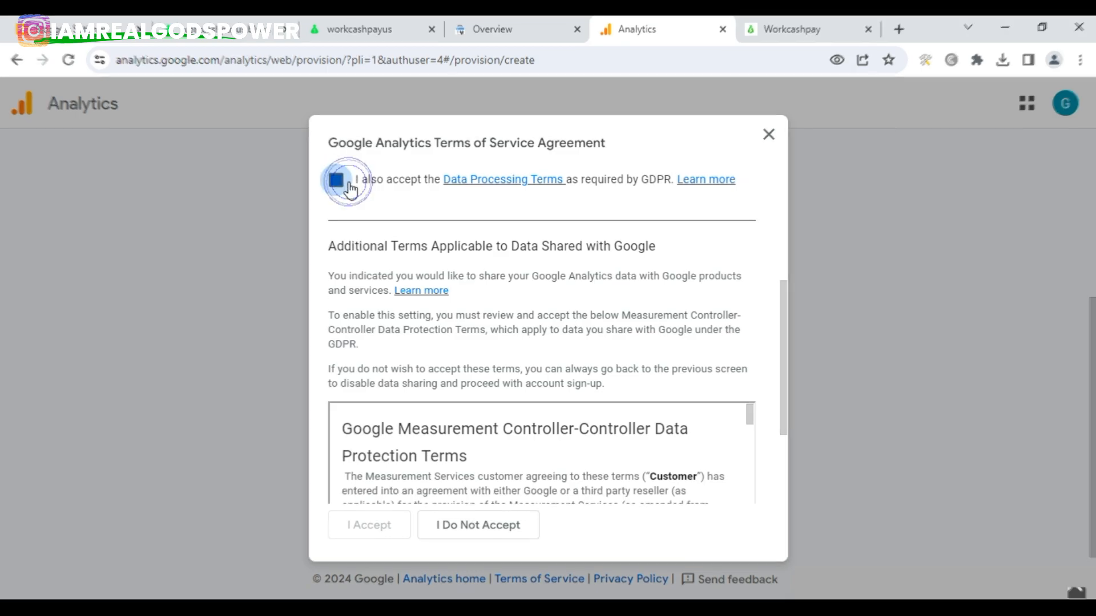
left_click_drag(782, 325, 781, 433)
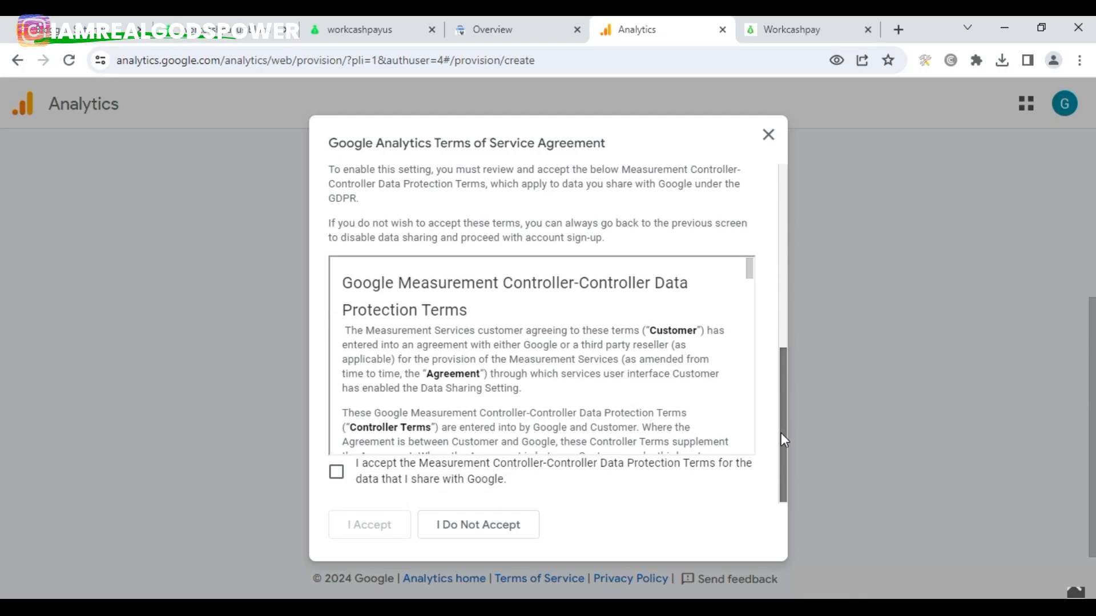
left_click(338, 473)
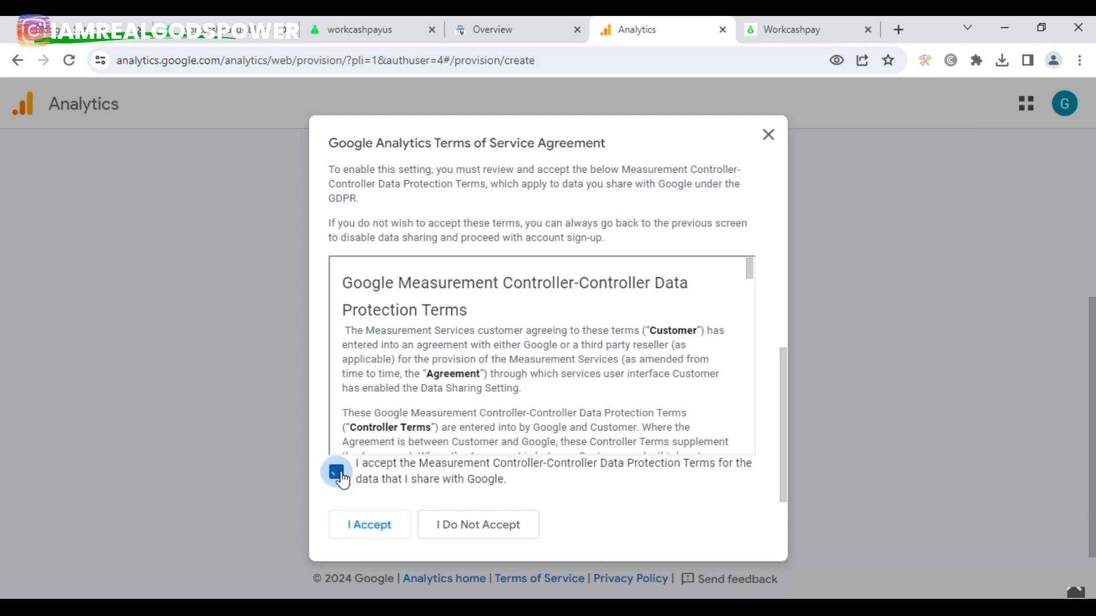
left_click(373, 533)
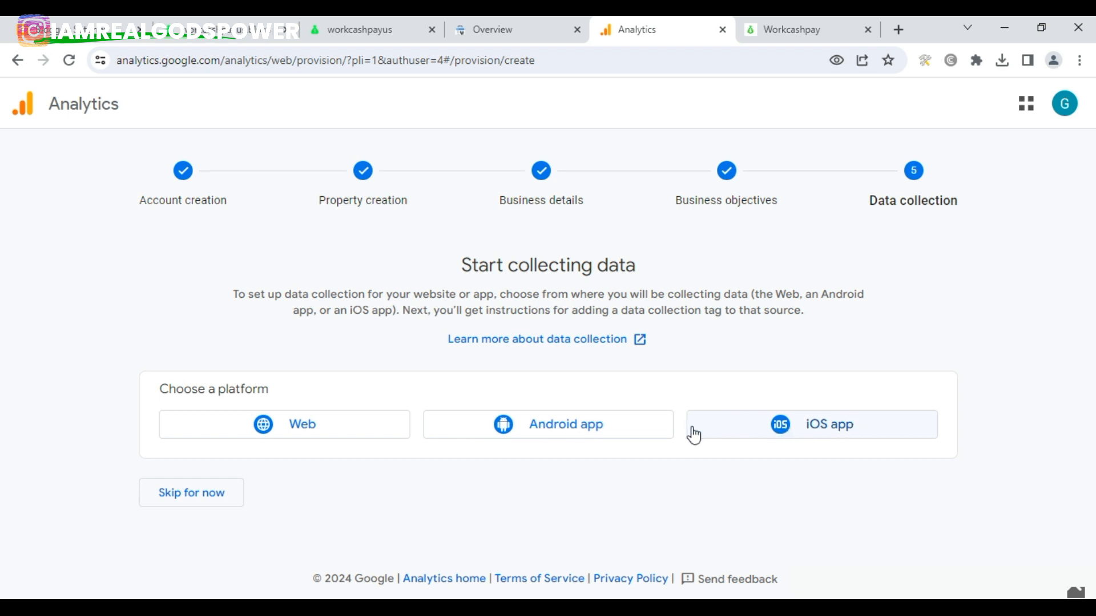
left_click(311, 432)
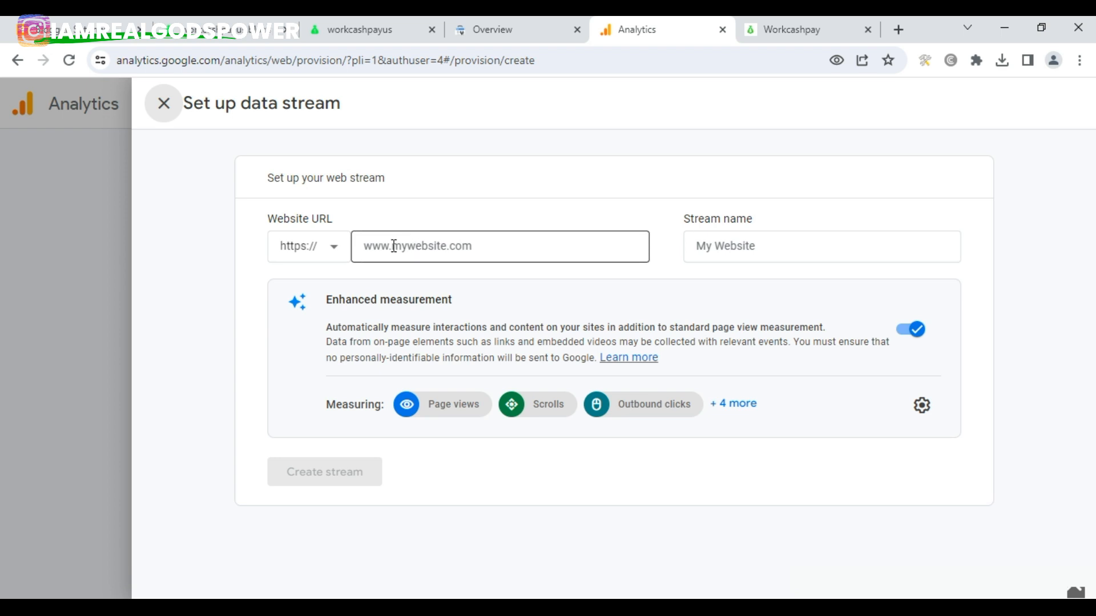
left_click(252, 34)
left_click(341, 27)
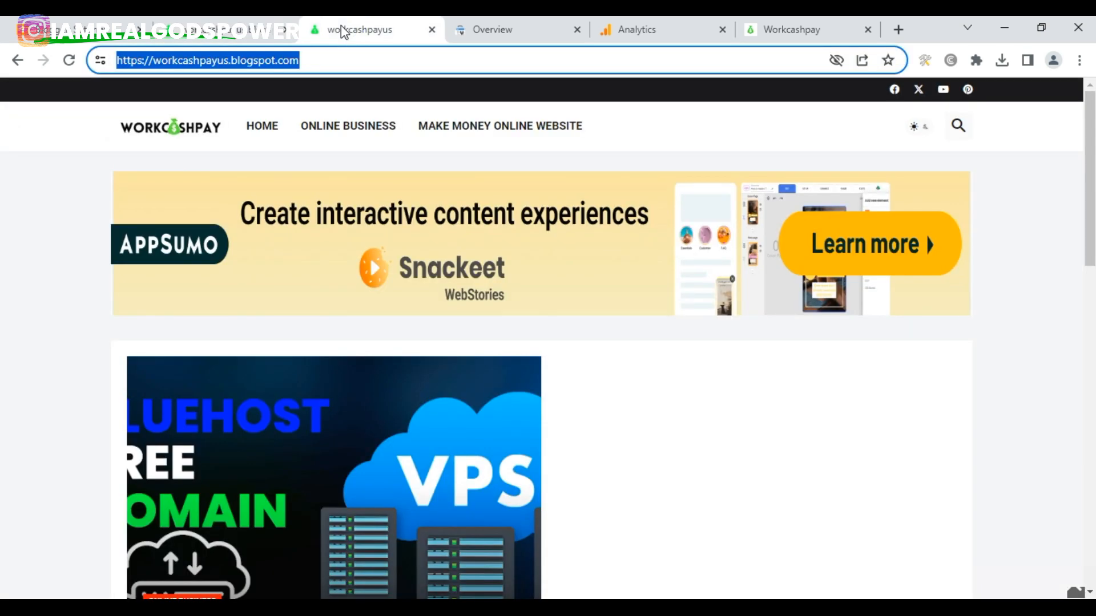
right_click(274, 59)
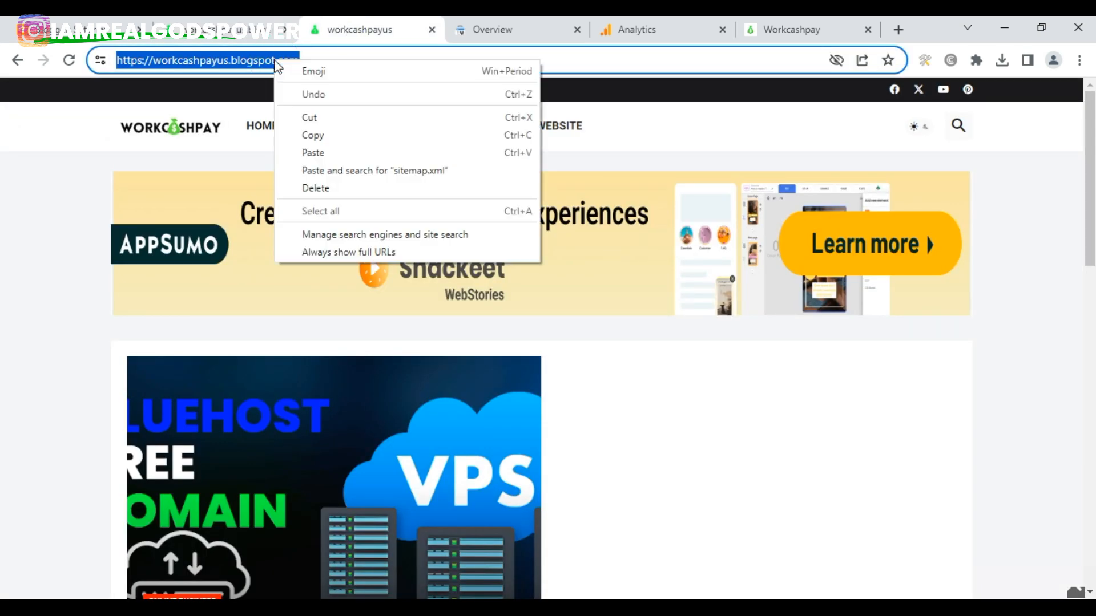
left_click(311, 135)
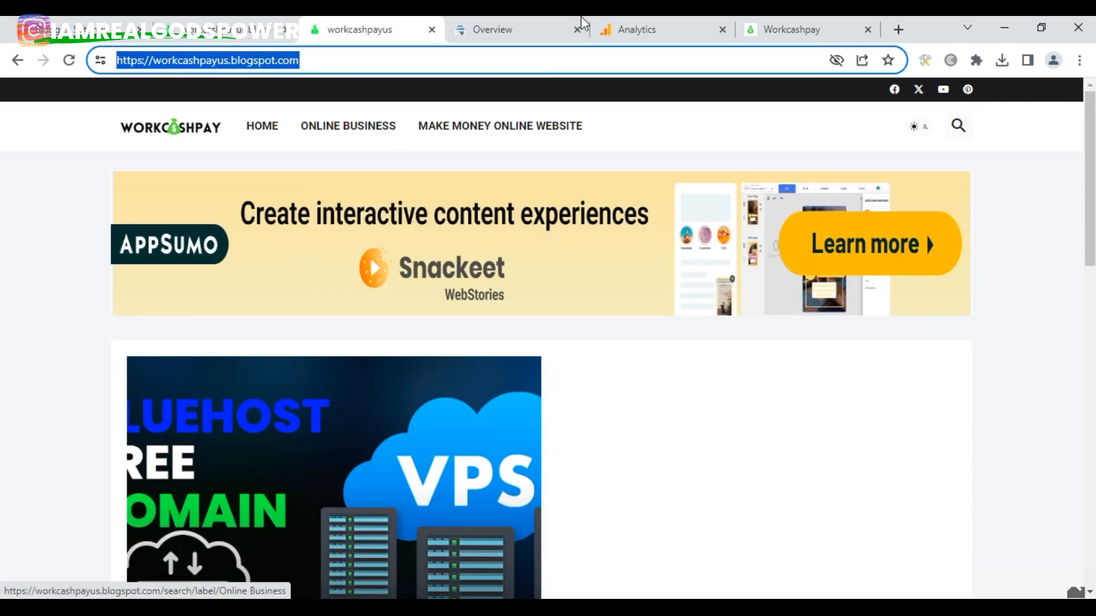
left_click(654, 33)
left_click(382, 245)
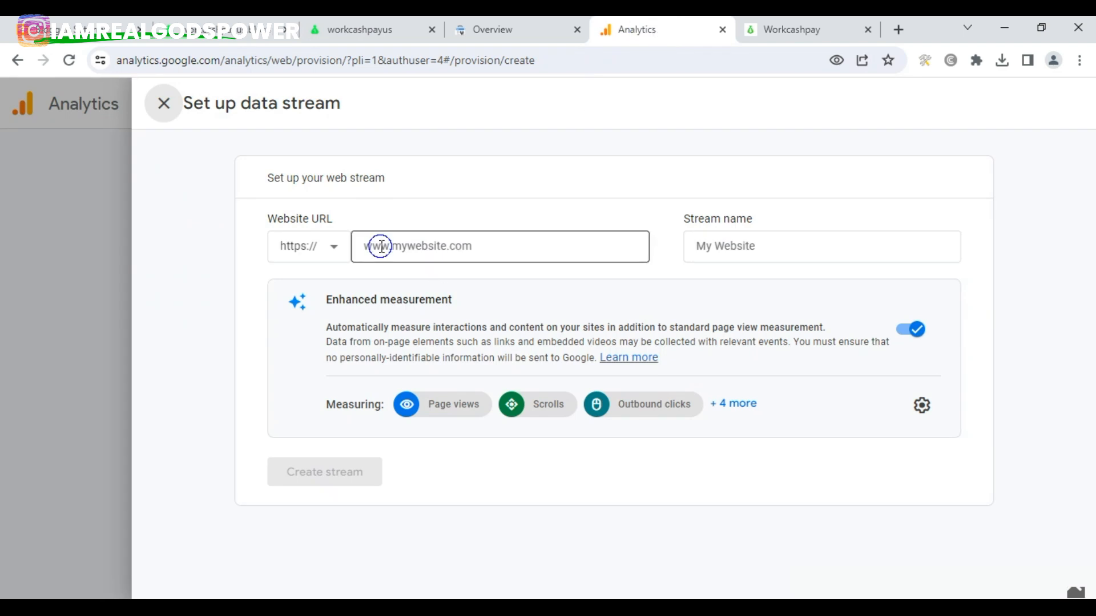
right_click(382, 247)
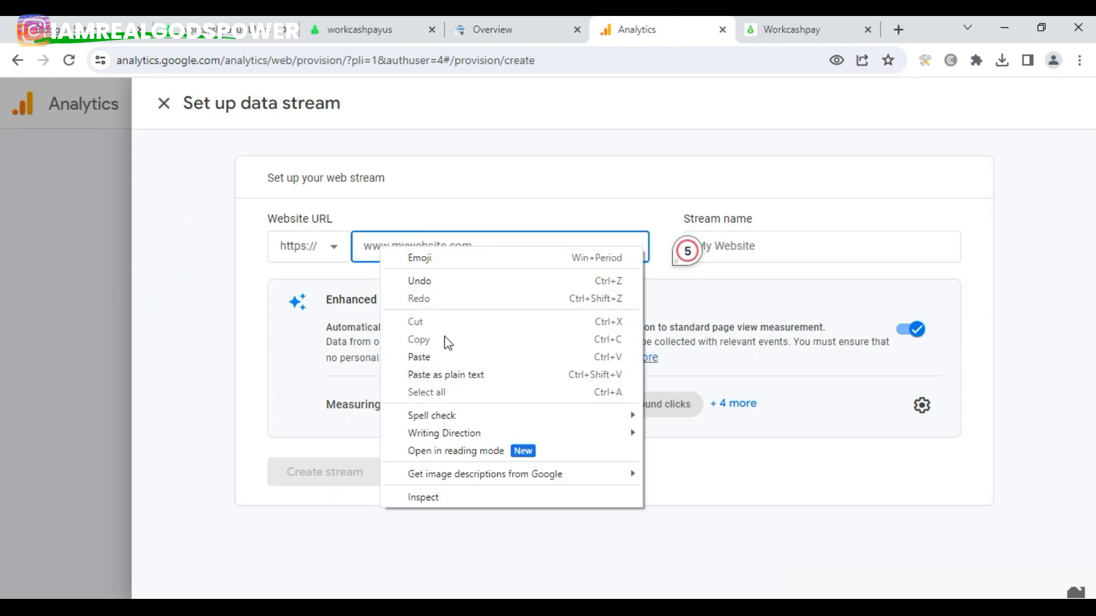
left_click(432, 358)
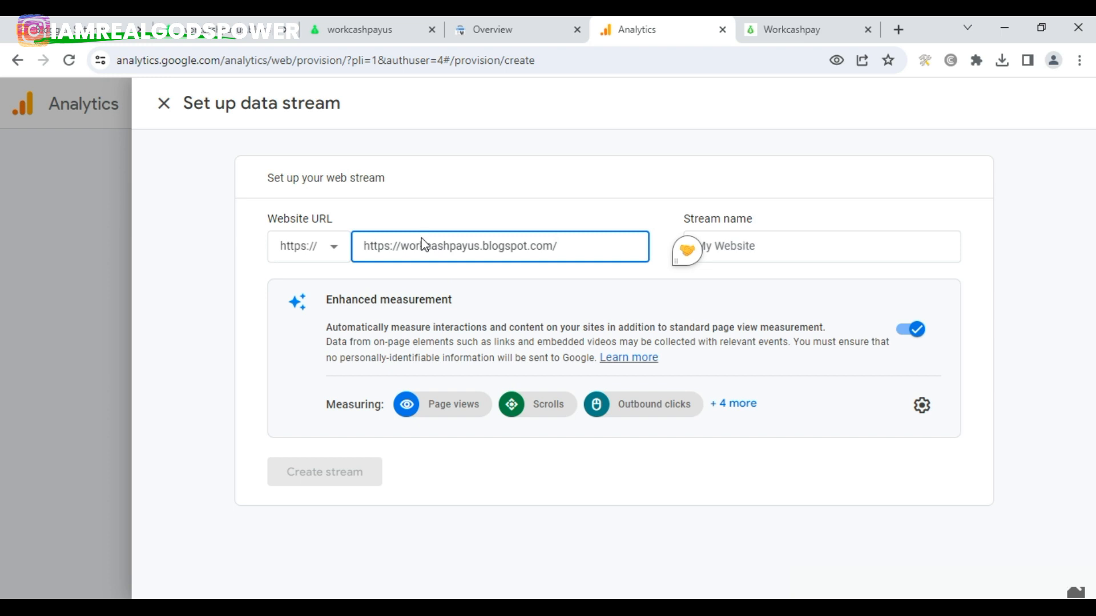
left_click(404, 247)
key("BackSpace")
key("BackSpace")
key("BackSpace")
key("BackSpace")
key("BackSpace")
key("BackSpace")
key("BackSpace")
key("BackSpace")
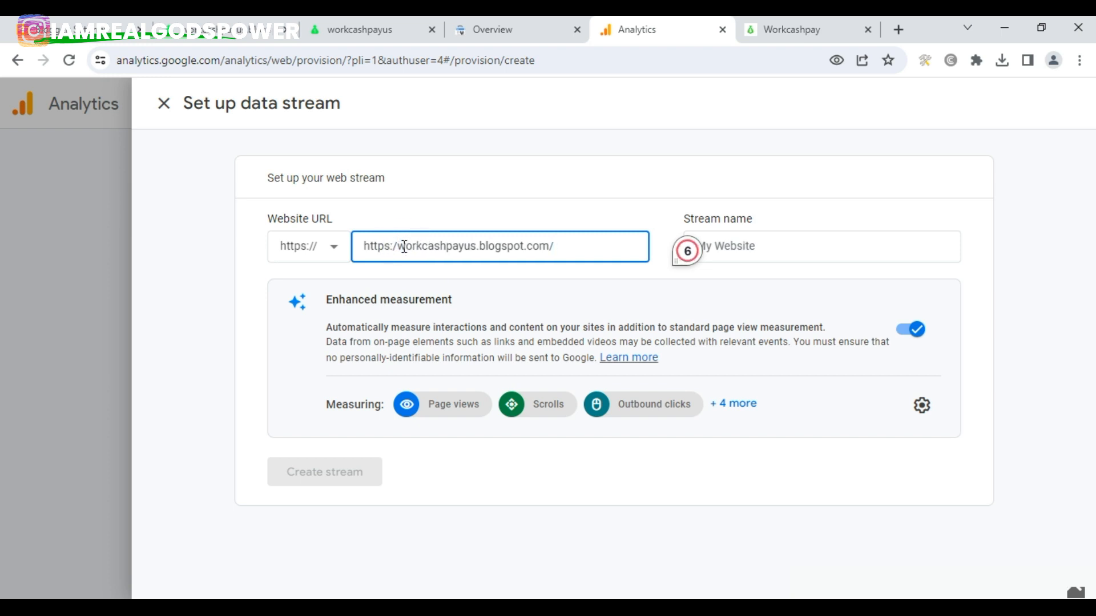
- Name the web stream workcashpayus and create it
left_click(760, 251)
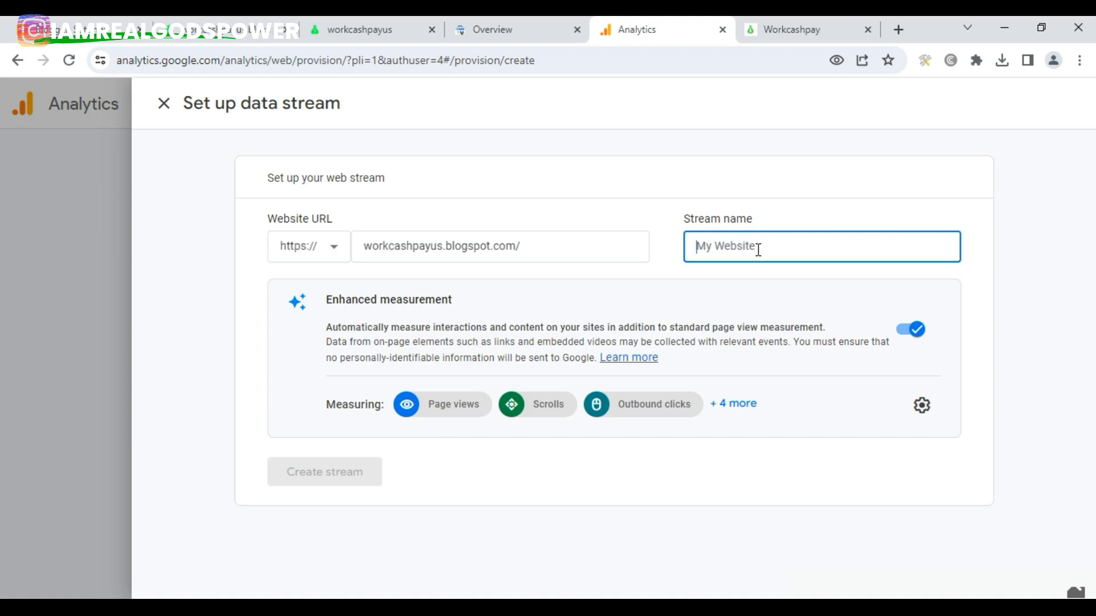
type("Wo")
key("BackSpace")
key("BackSpace")
type("wo")
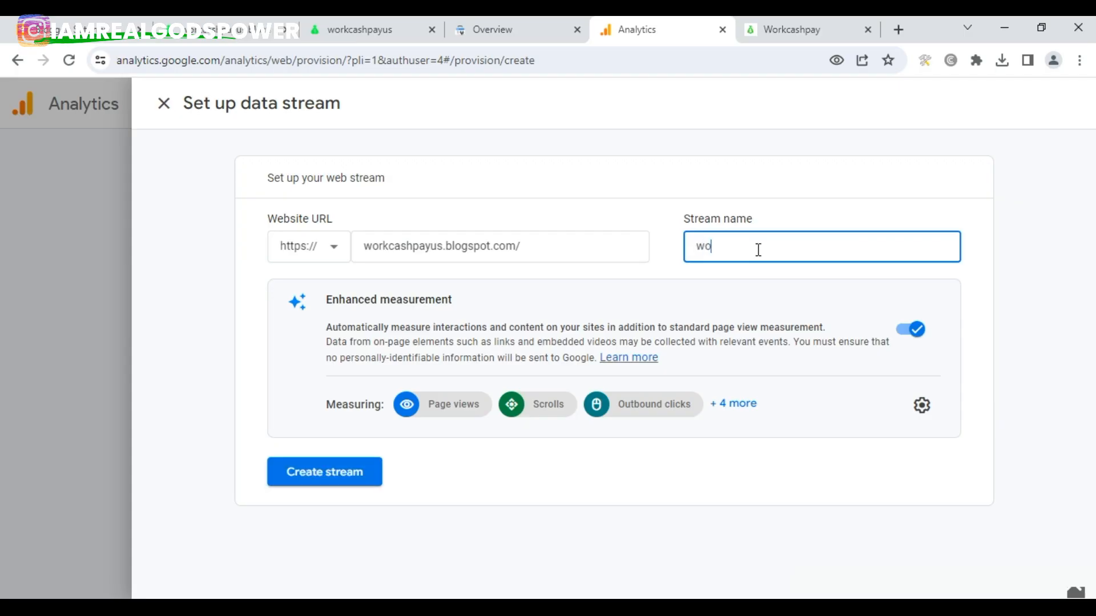
type("rkcashpayus")
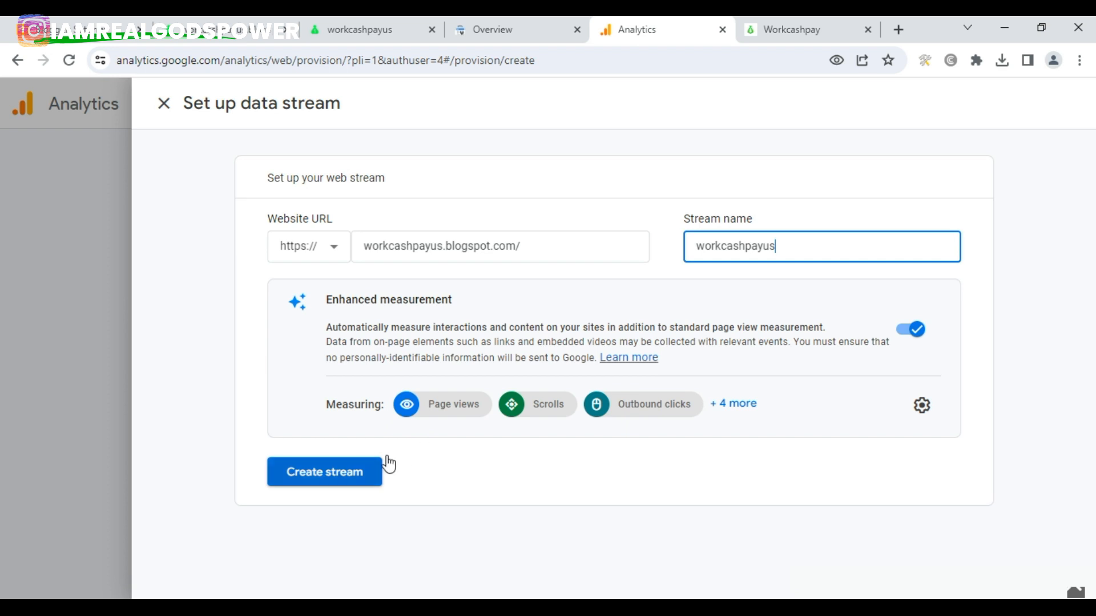
left_click(336, 485)
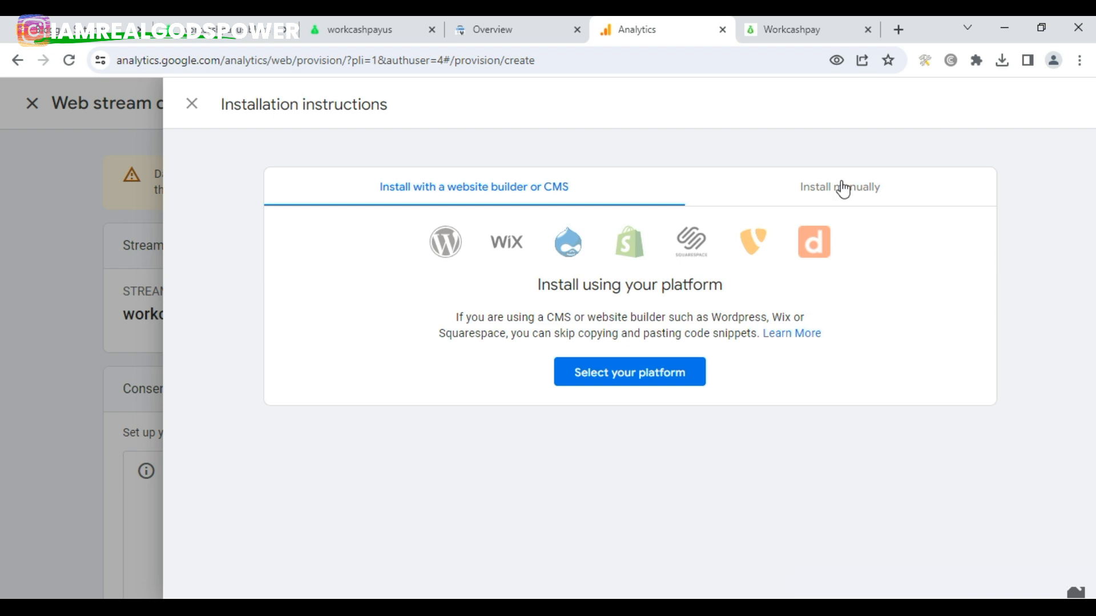
- Display the manual installation instructions and copy the complete Google tag (gtag.js) code
left_click(839, 186)
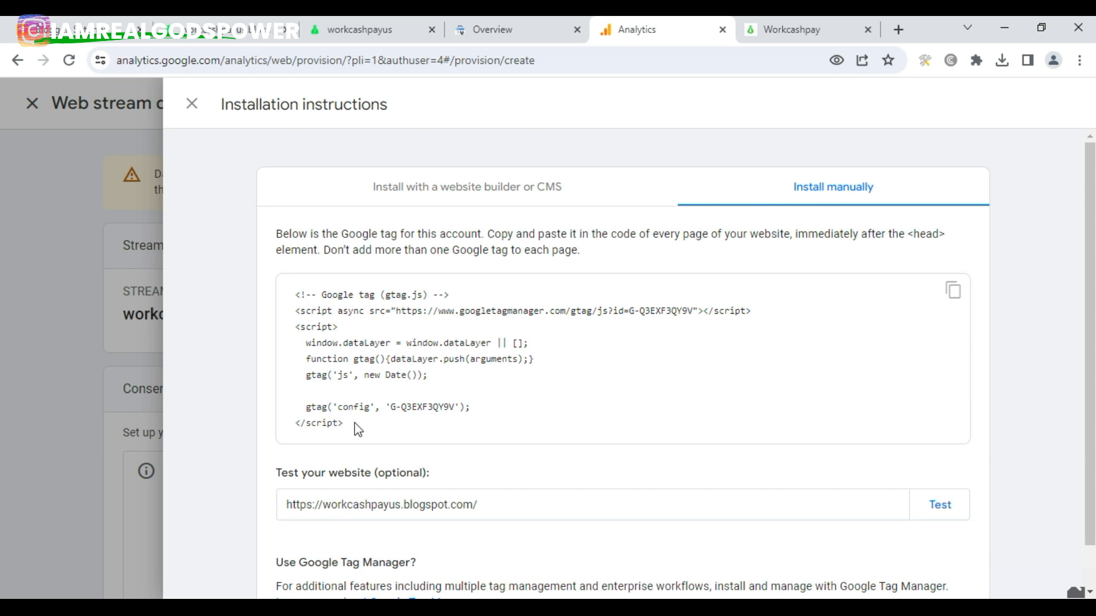
left_click_drag(349, 423, 306, 296)
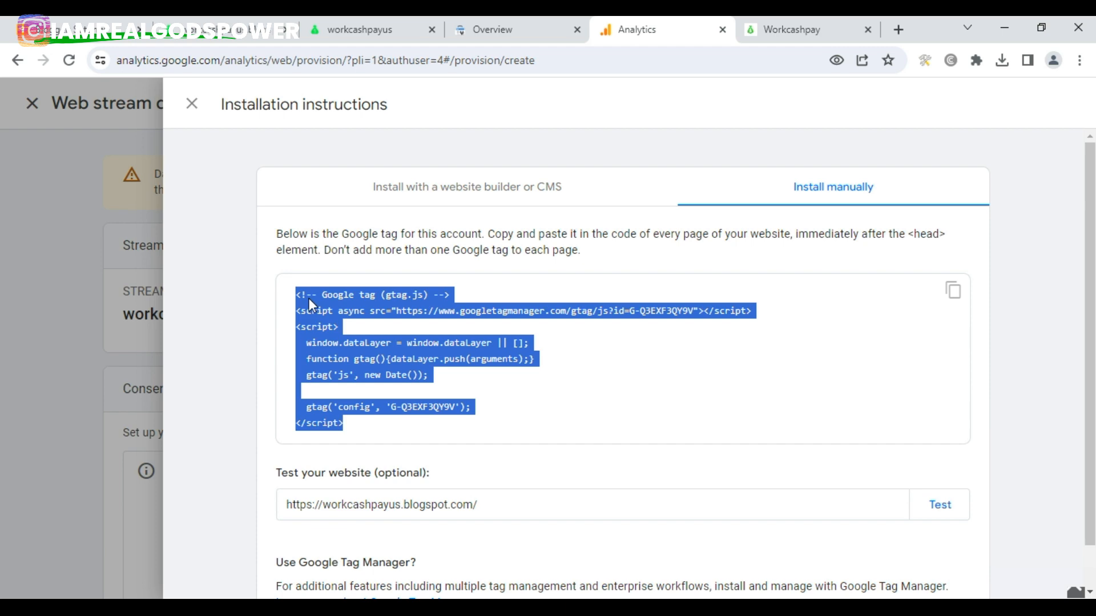
right_click(310, 298)
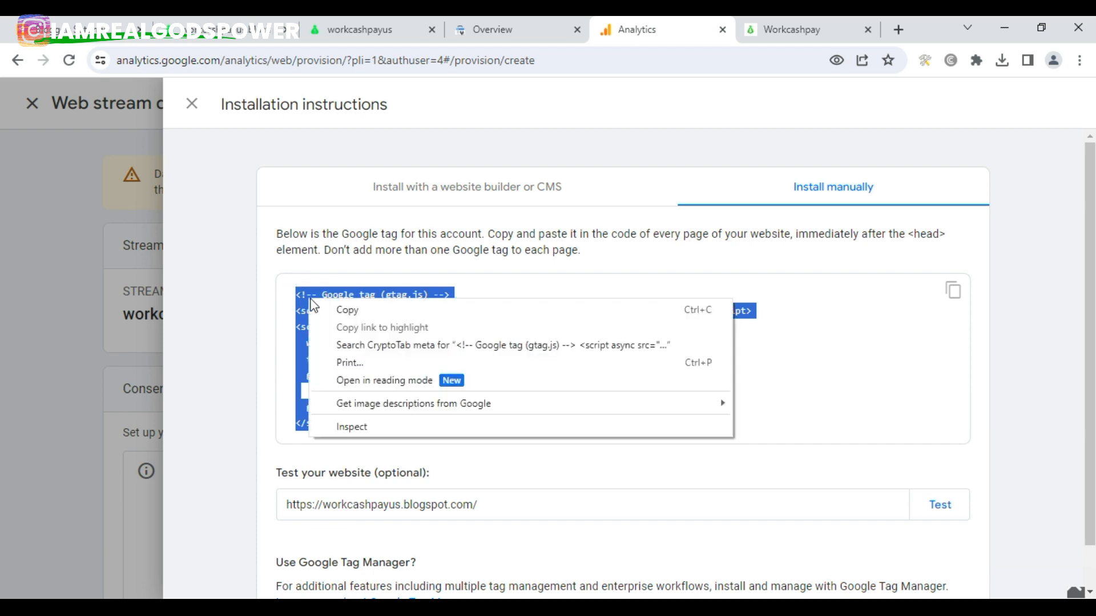
left_click(349, 311)
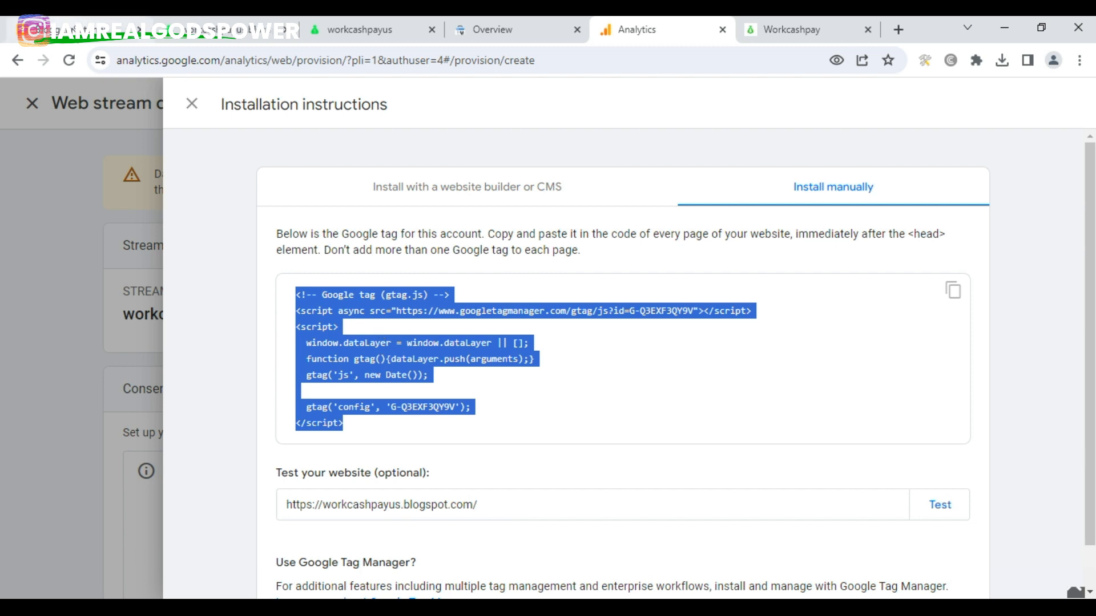
- Switch to Blogger and open the blog theme's HTML for editing
left_click(86, 30)
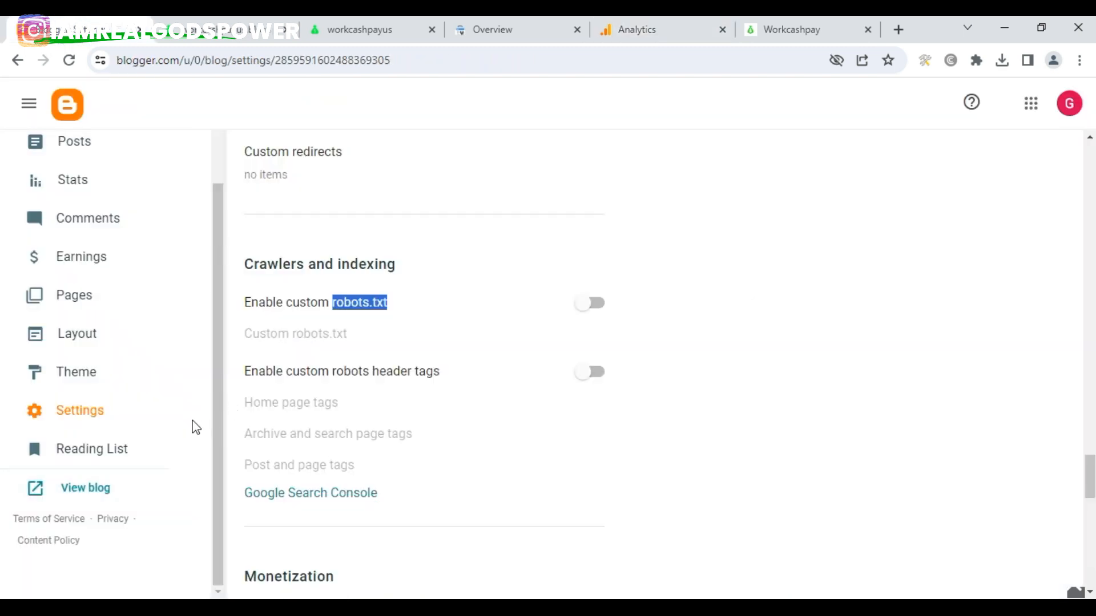
left_click(93, 381)
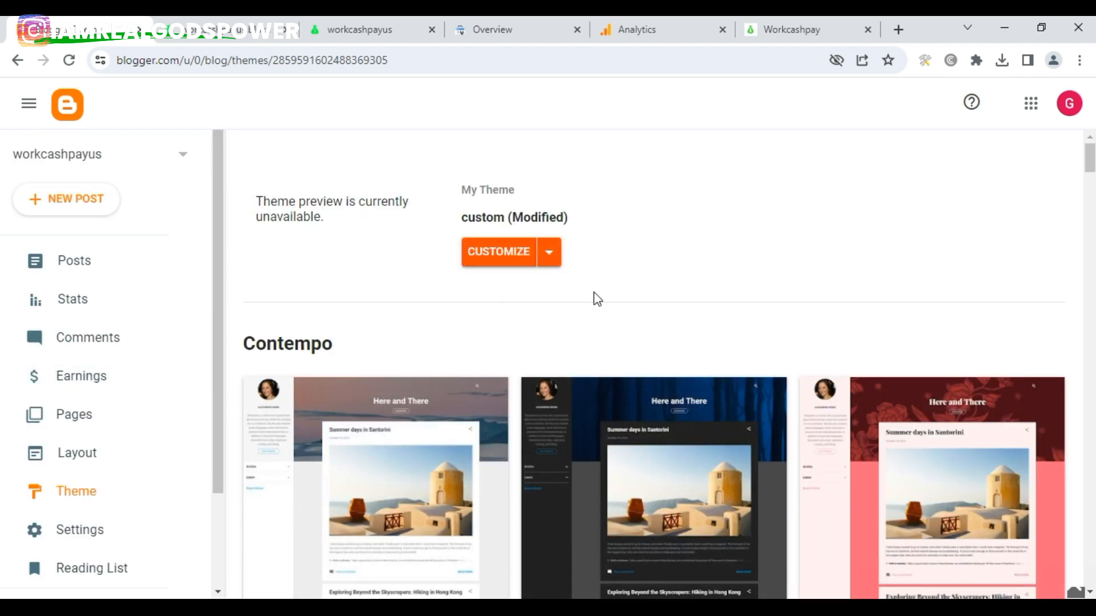
left_click(549, 258)
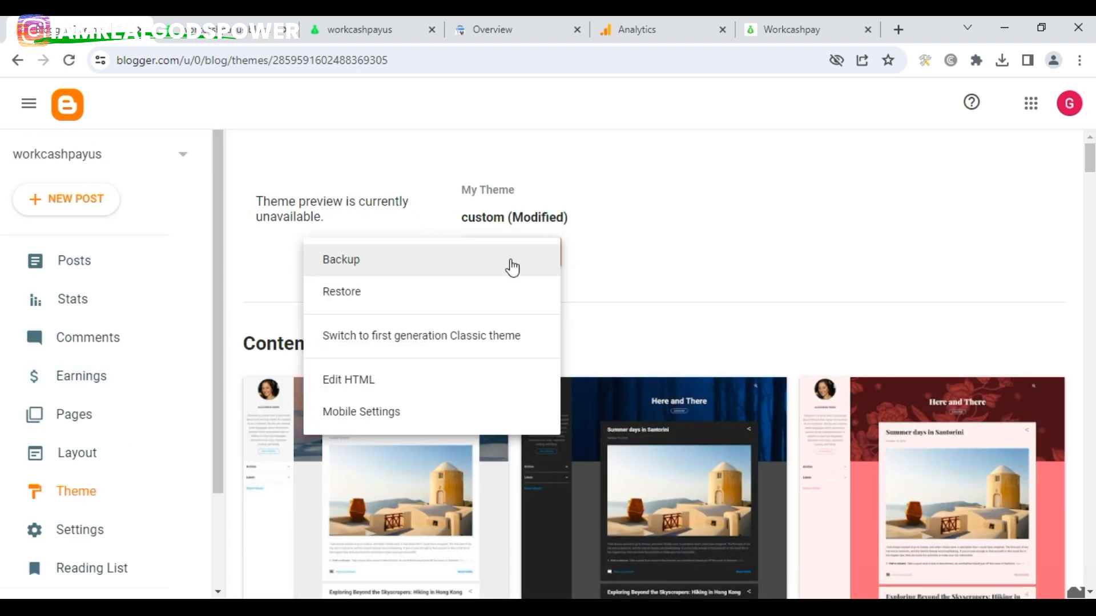
left_click(355, 383)
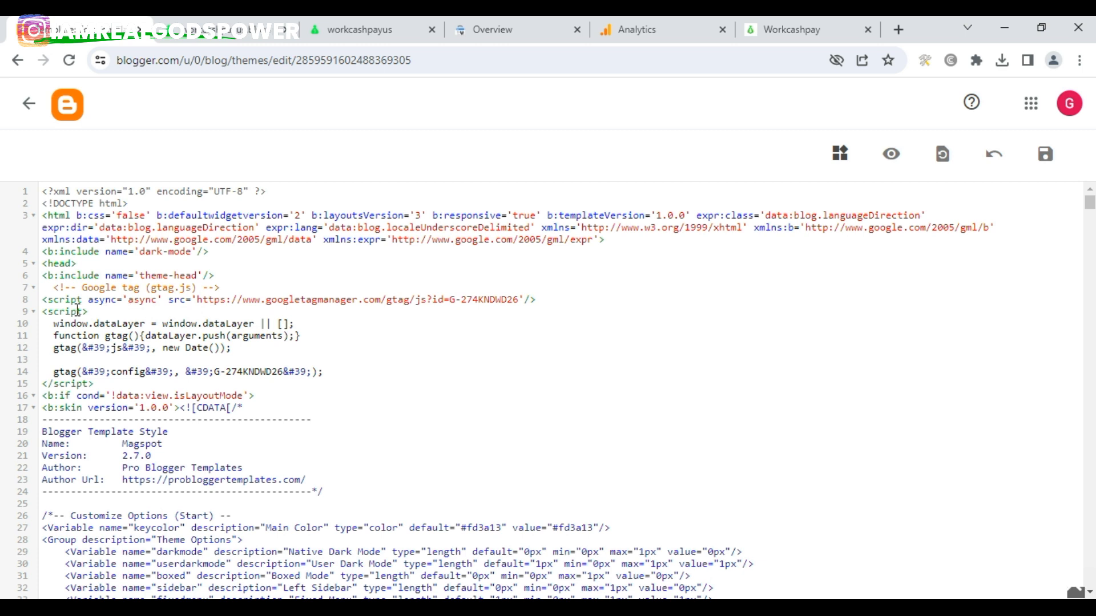
- Replace the old Google tag's opening lines below the theme-head include with the copied Google Analytics tag code and save the theme
left_click_drag(53, 291, 100, 308)
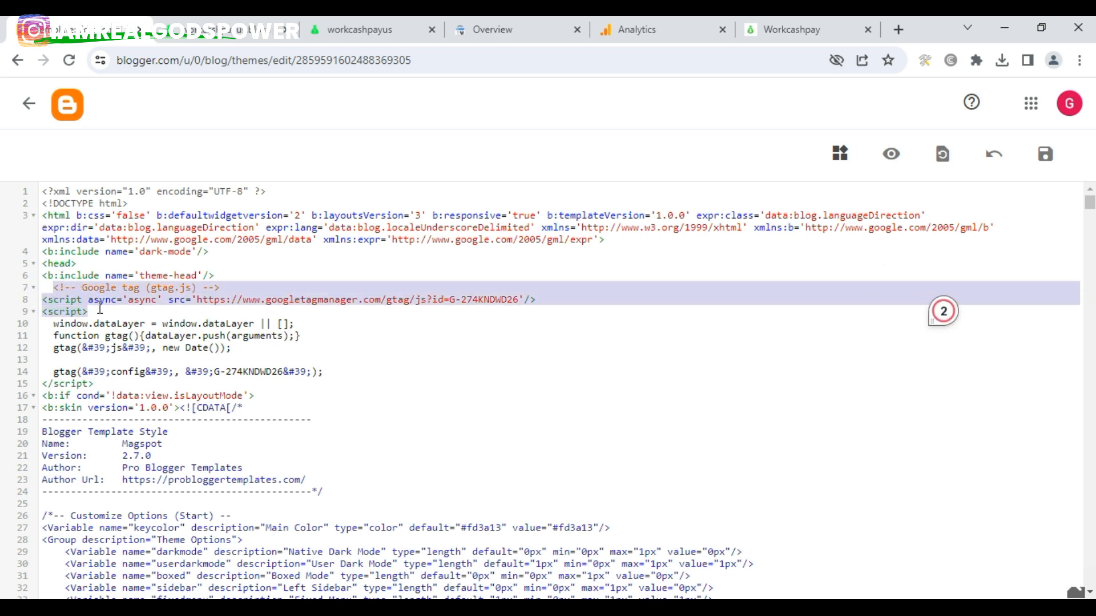
key("BackSpace")
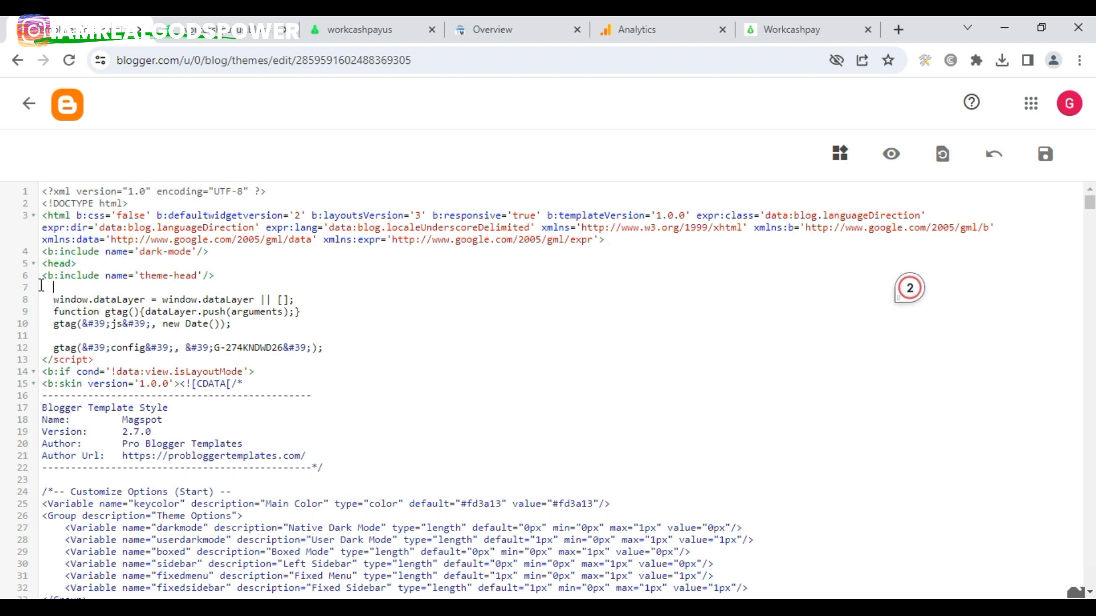
left_click(71, 285)
left_click(678, 28)
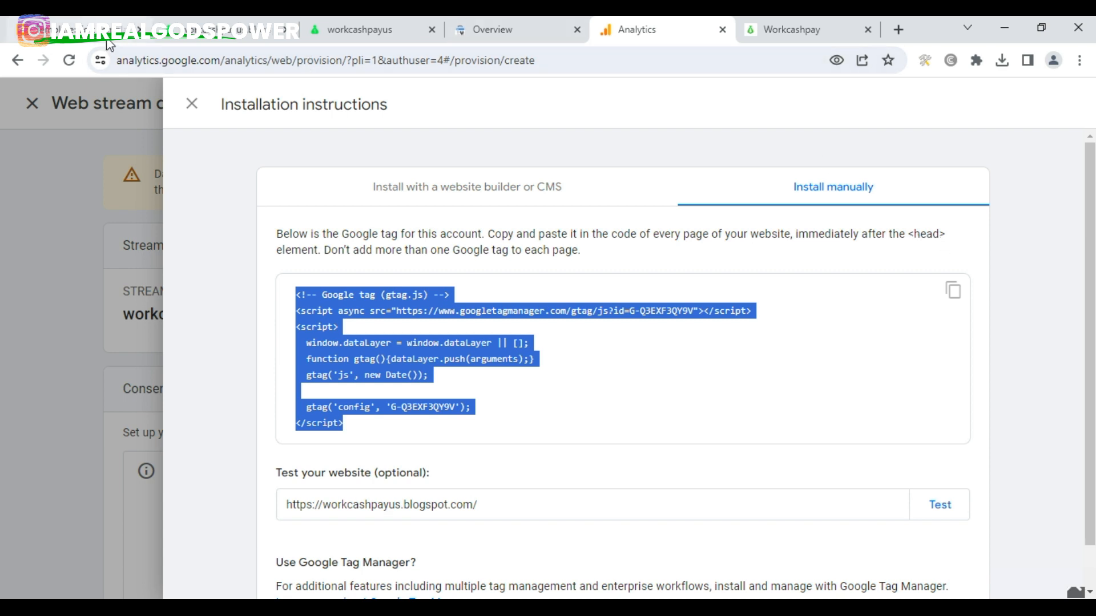
left_click(91, 29)
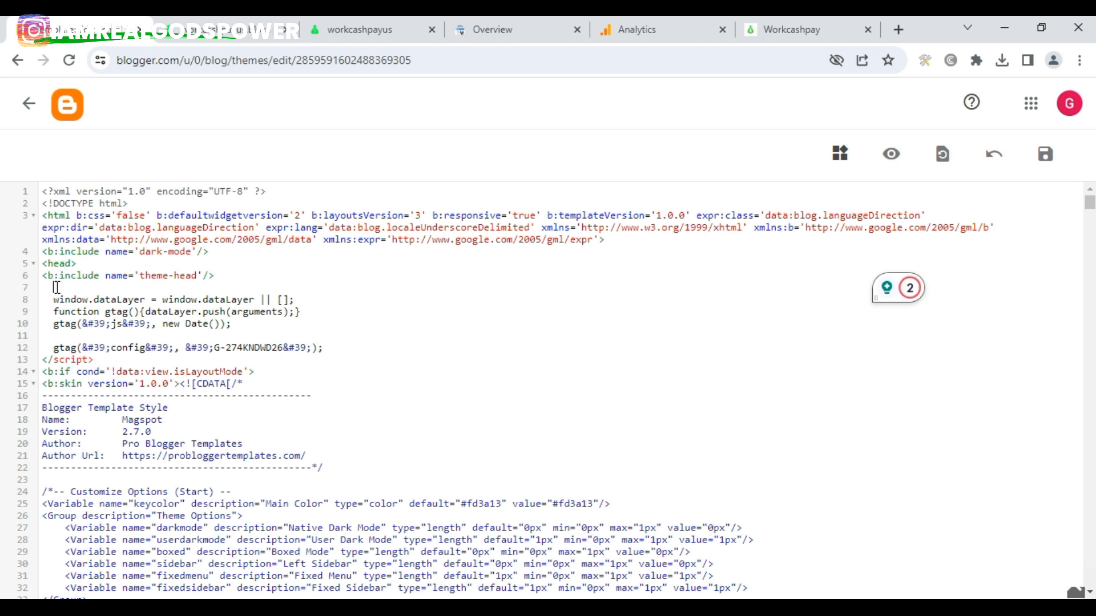
right_click(57, 287)
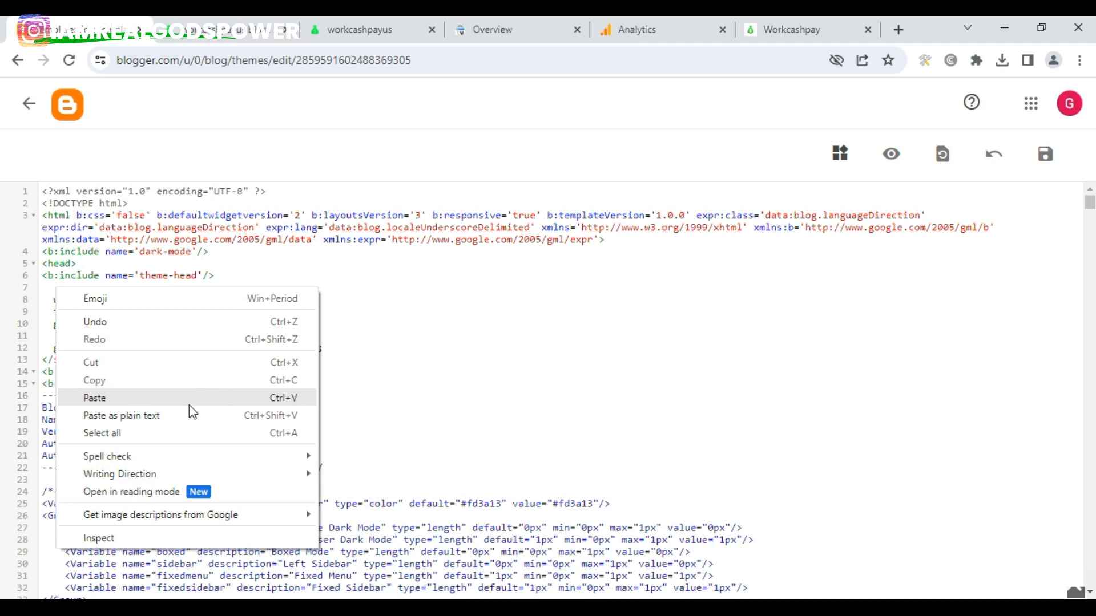
left_click(112, 396)
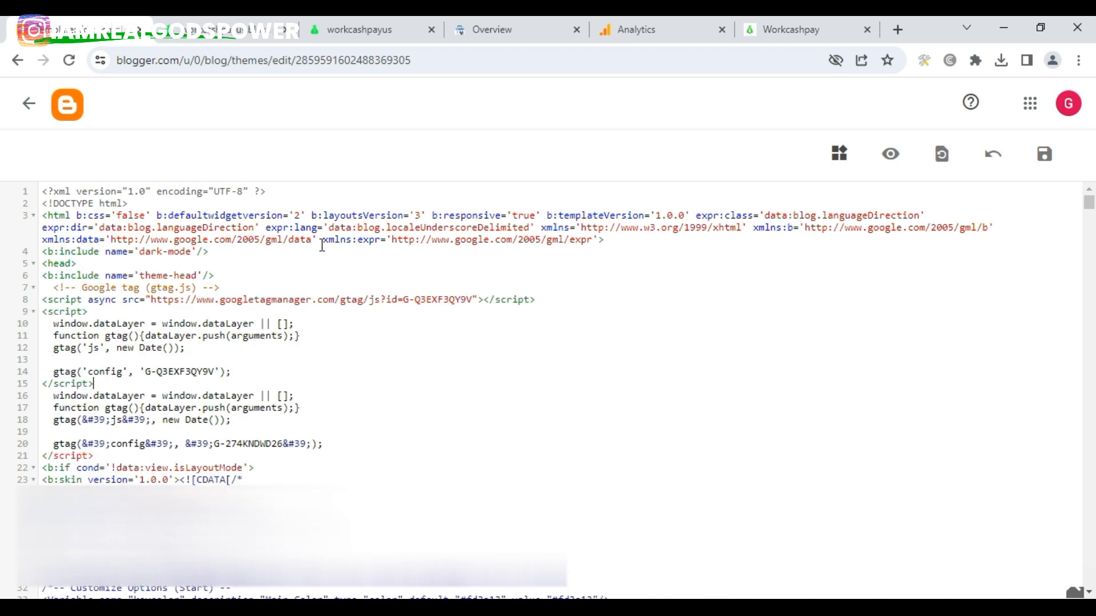
left_click(1045, 154)
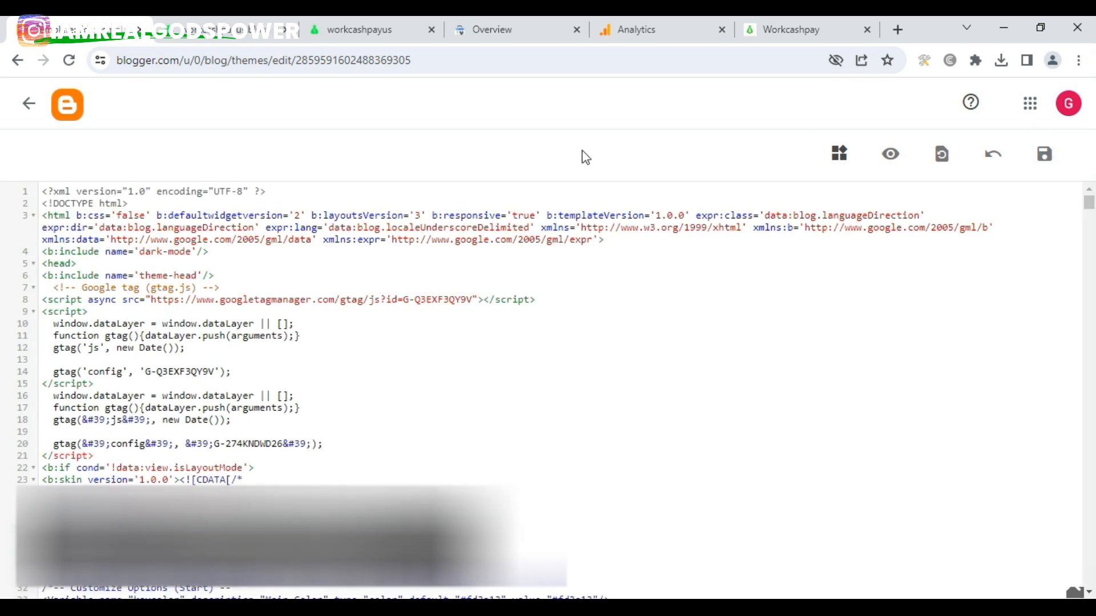
- Switch to Google Analytics, close the installation instructions and web stream details, and proceed past the data collection stage
left_click(666, 28)
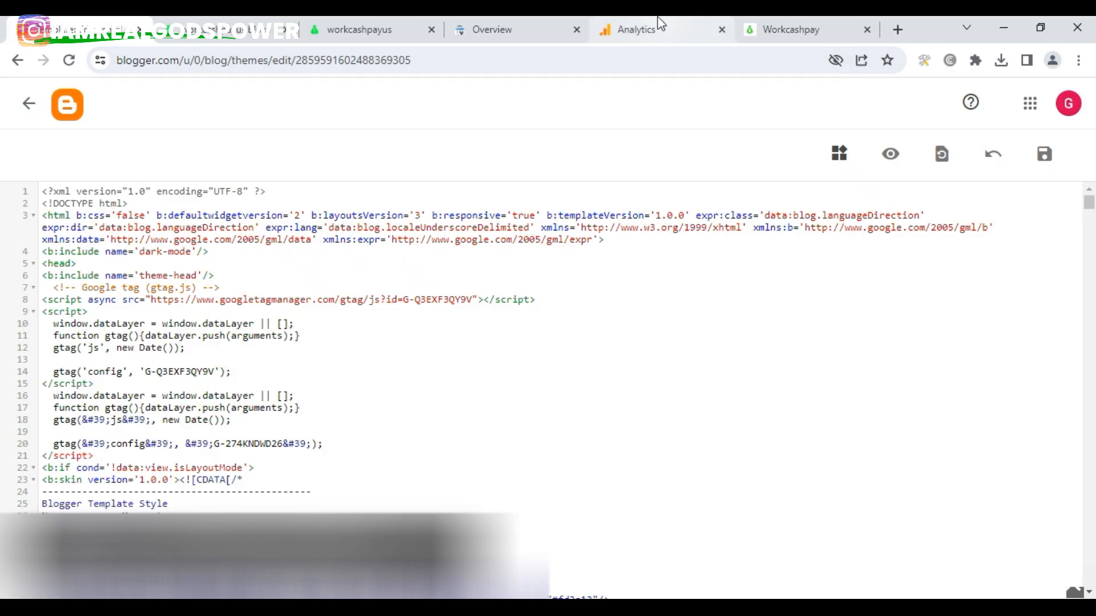
left_click(660, 24)
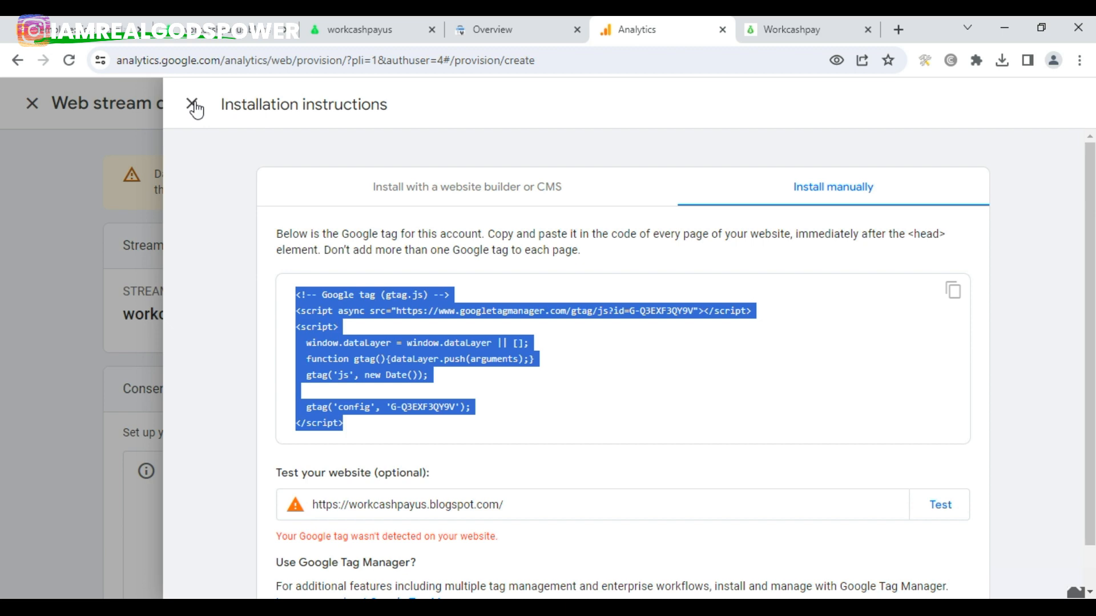
left_click(192, 105)
left_click(162, 103)
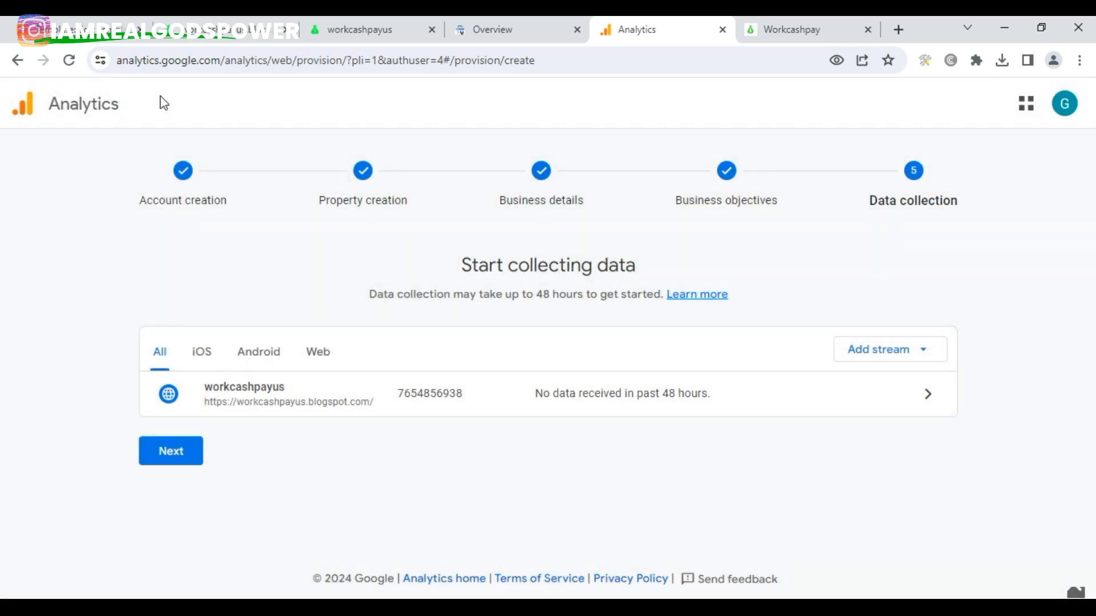
left_click(179, 451)
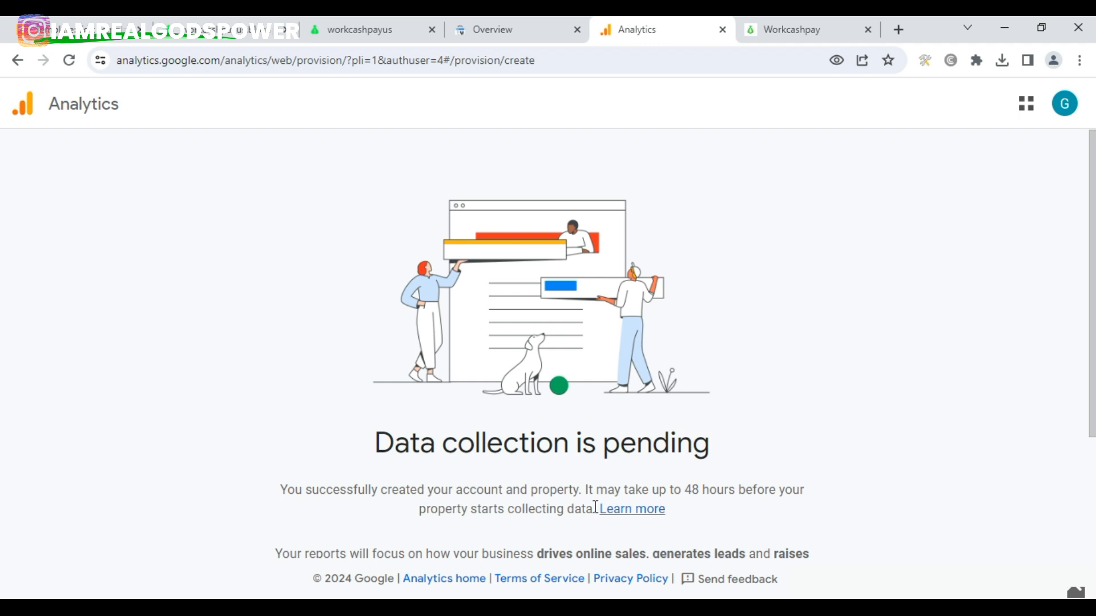
left_click_drag(596, 507, 588, 509)
- Switch to Blogger, leave the theme HTML editor and open the settings of the workcashpayus blog
left_click(79, 38)
left_click(29, 104)
left_click(621, 154)
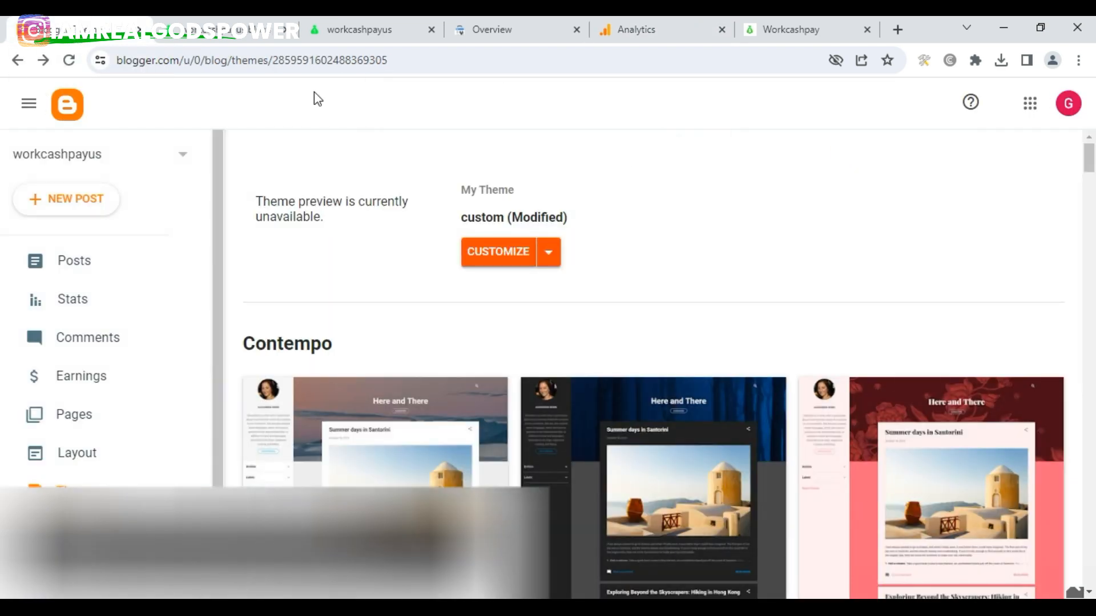
left_click(72, 276)
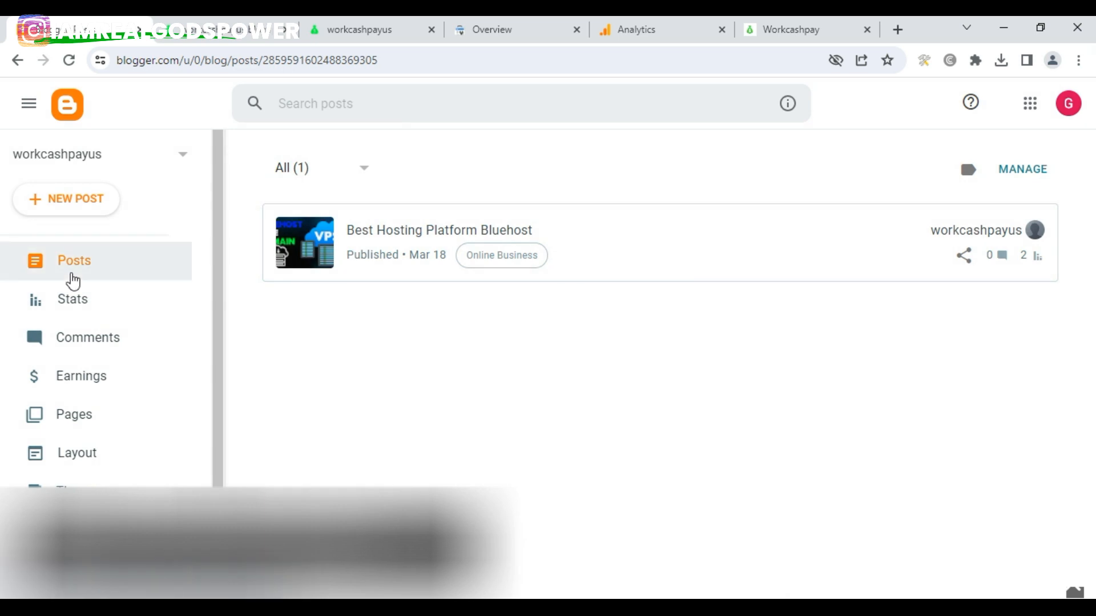
left_click_drag(216, 248, 215, 360)
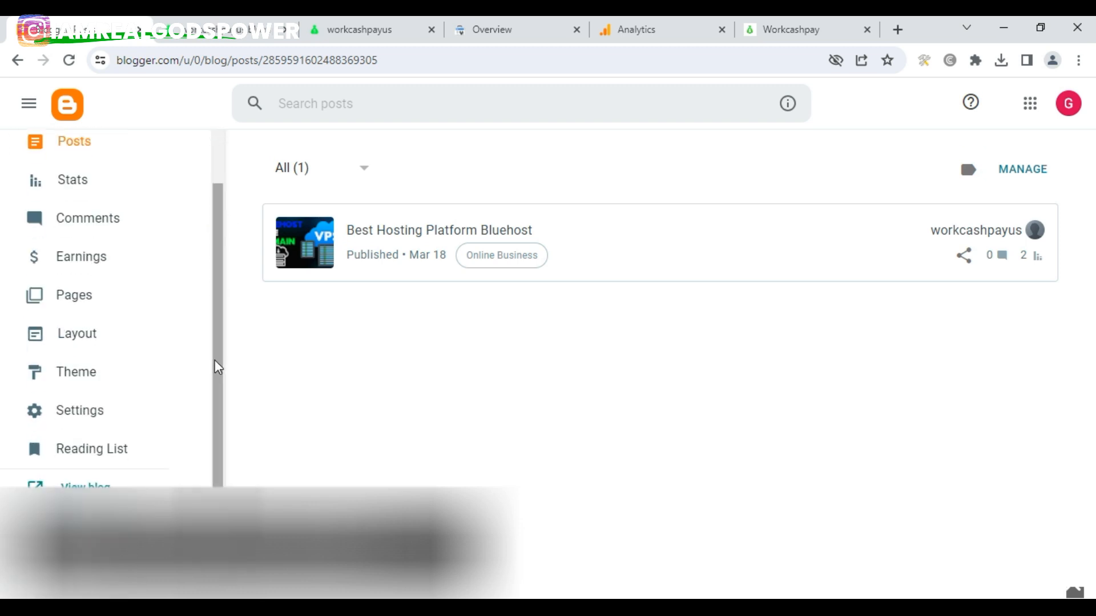
left_click(80, 411)
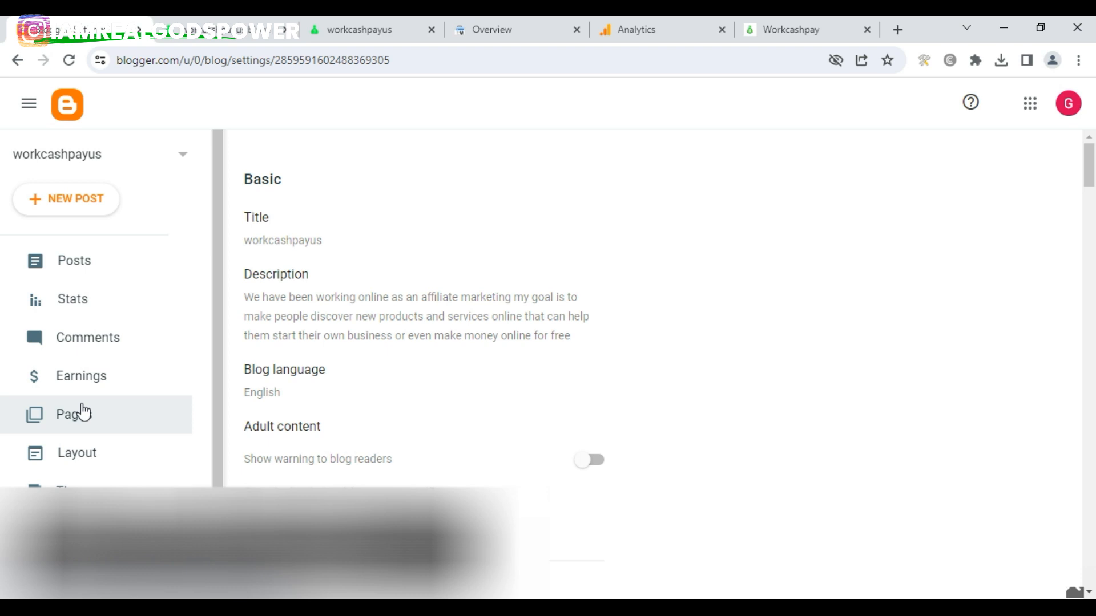
left_click(375, 33)
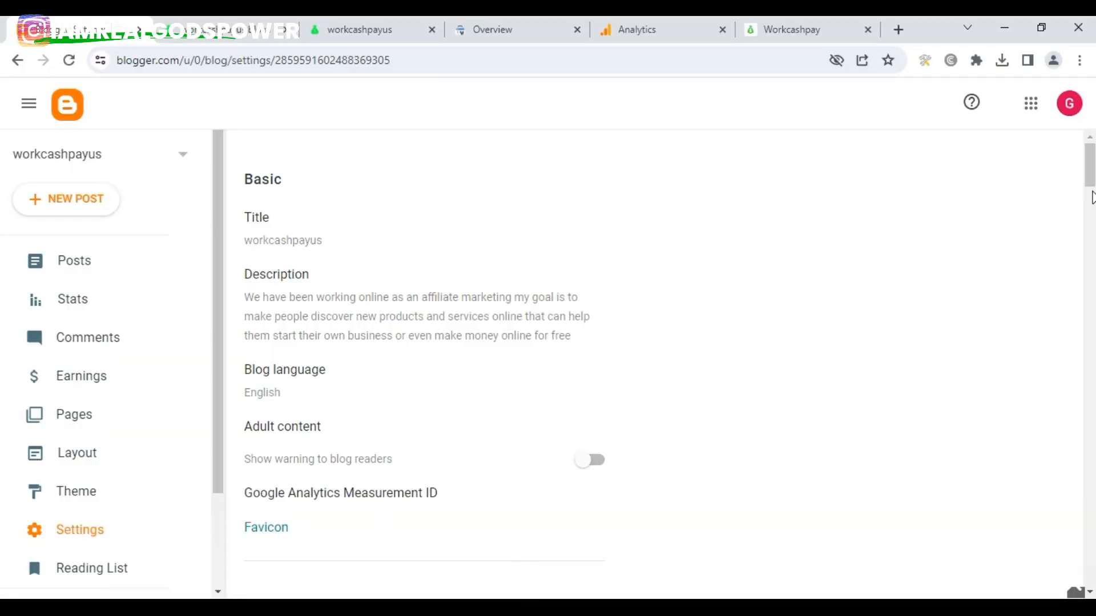
- Open the blog's favicon configuration, choose cash.png from the RAW folder and save it as the custom favicon
scroll(1087, 188, "down", 3)
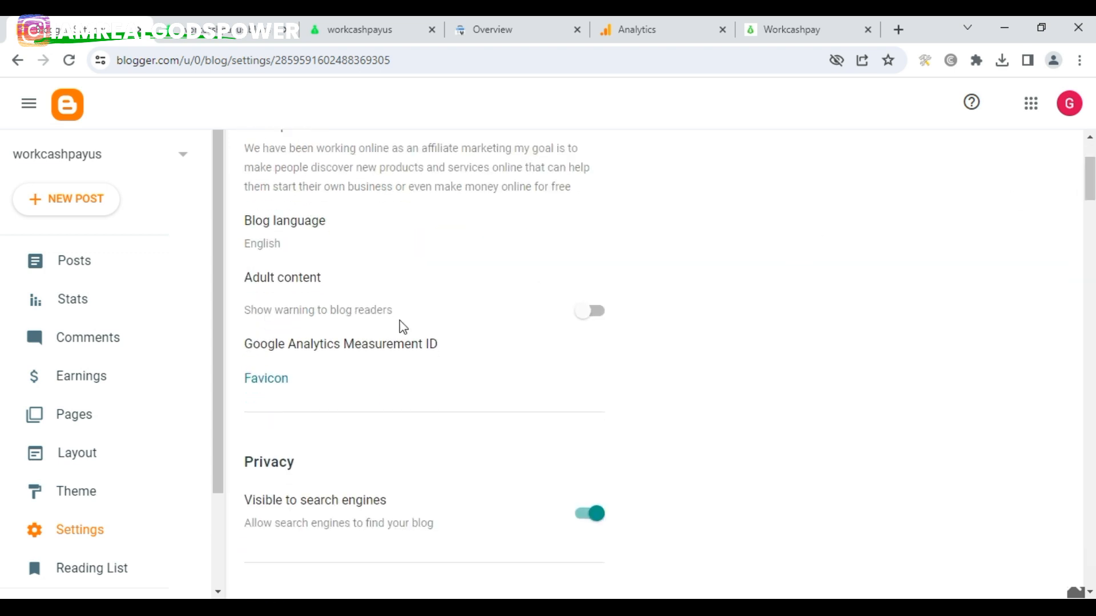
left_click(279, 380)
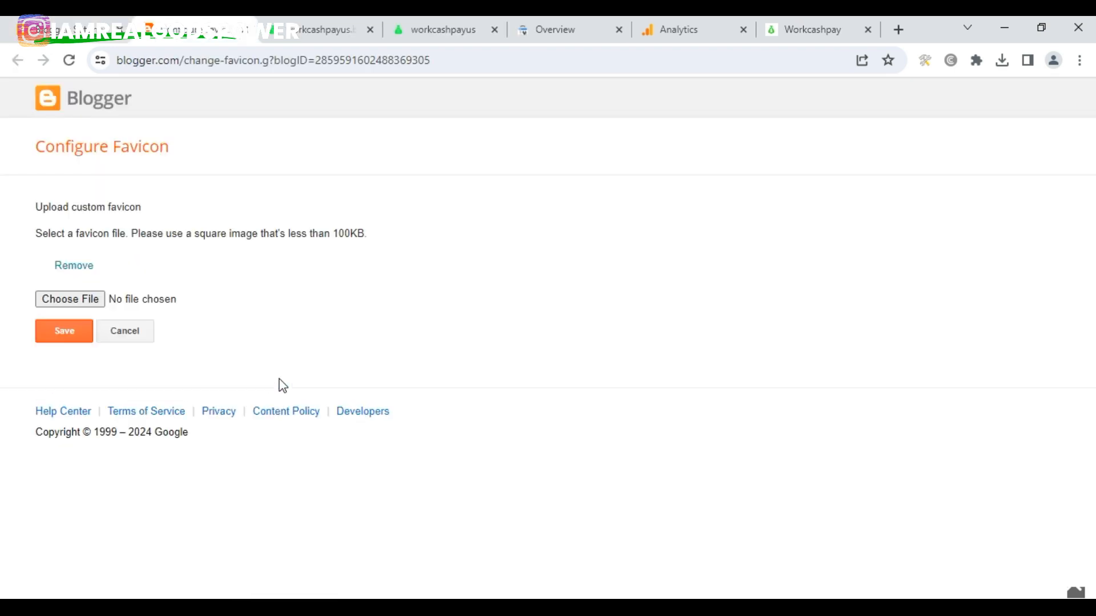
left_click_drag(279, 379, 217, 310)
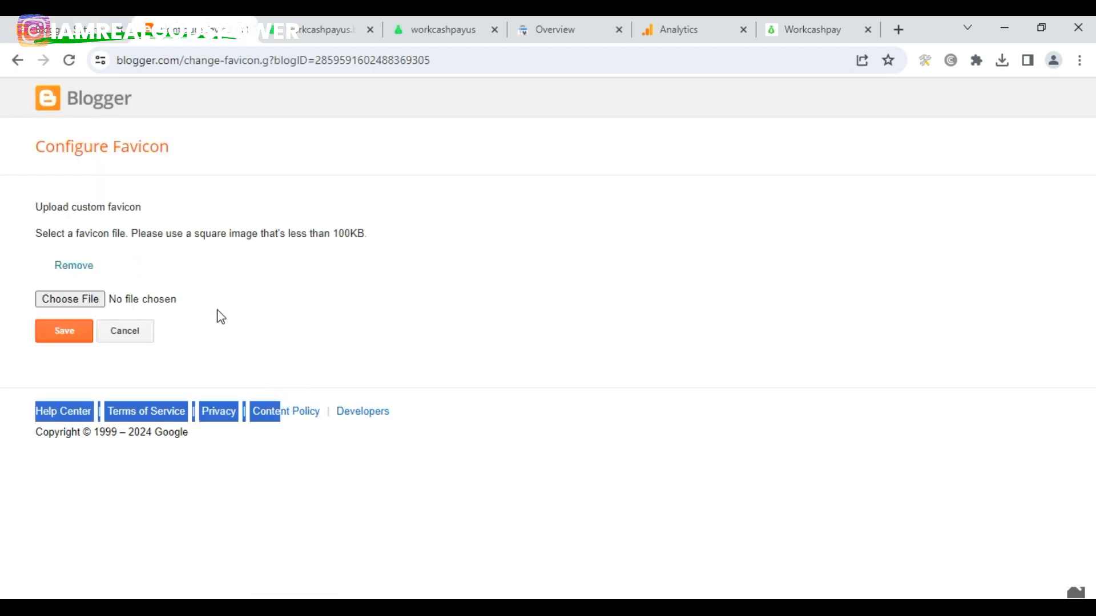
left_click(222, 313)
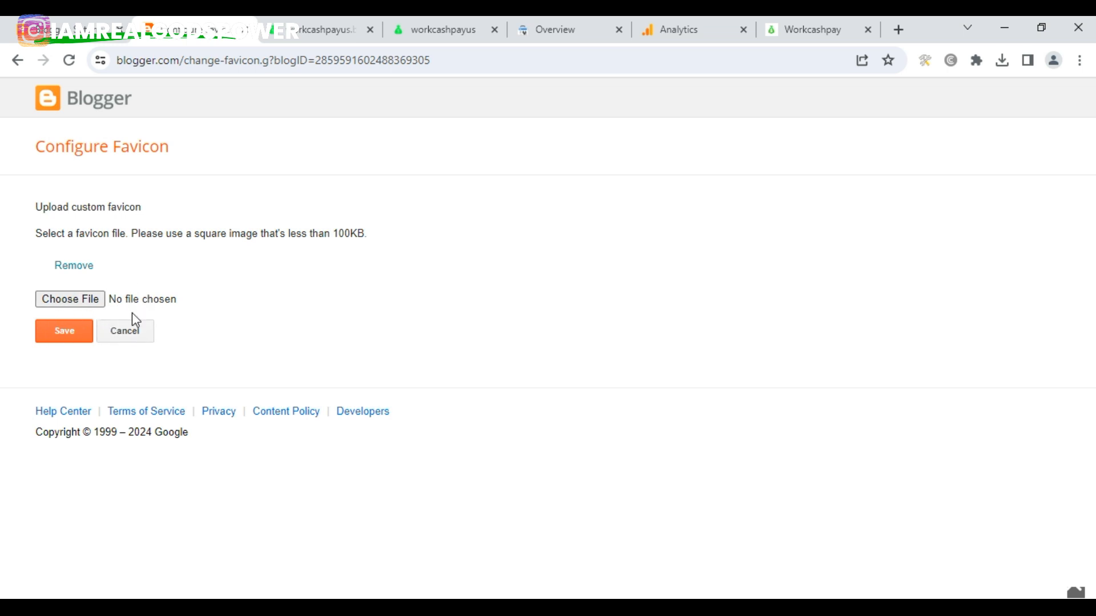
left_click(67, 299)
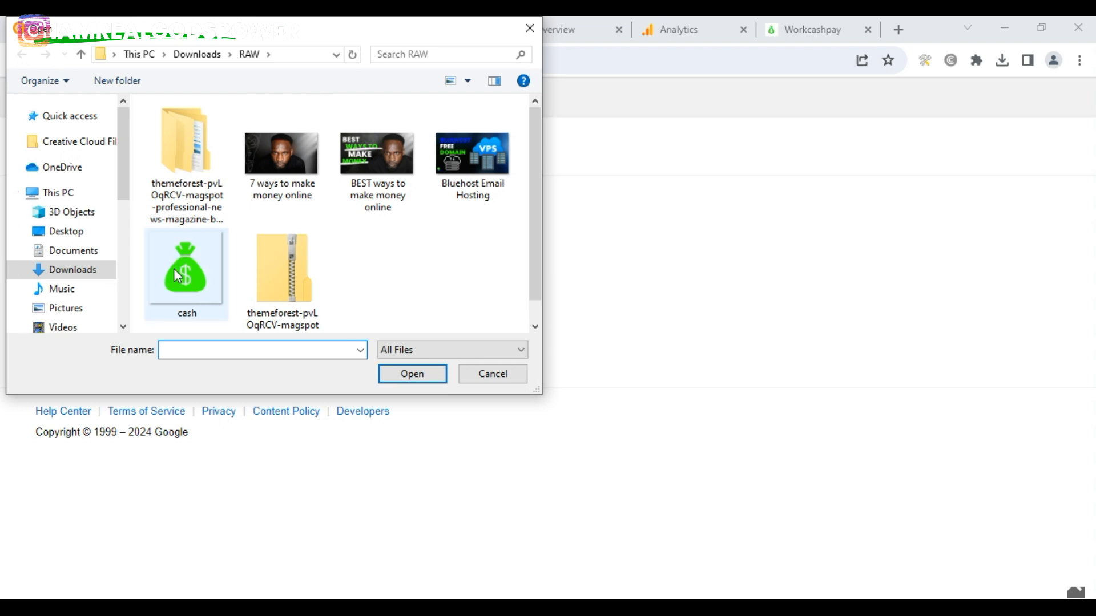
left_click(191, 261)
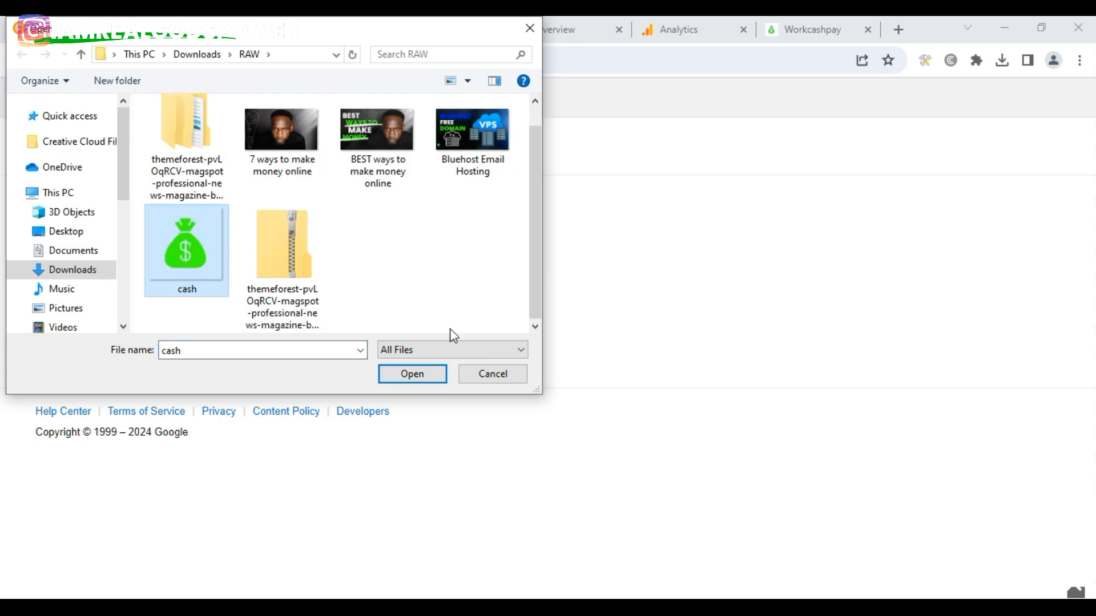
left_click(421, 375)
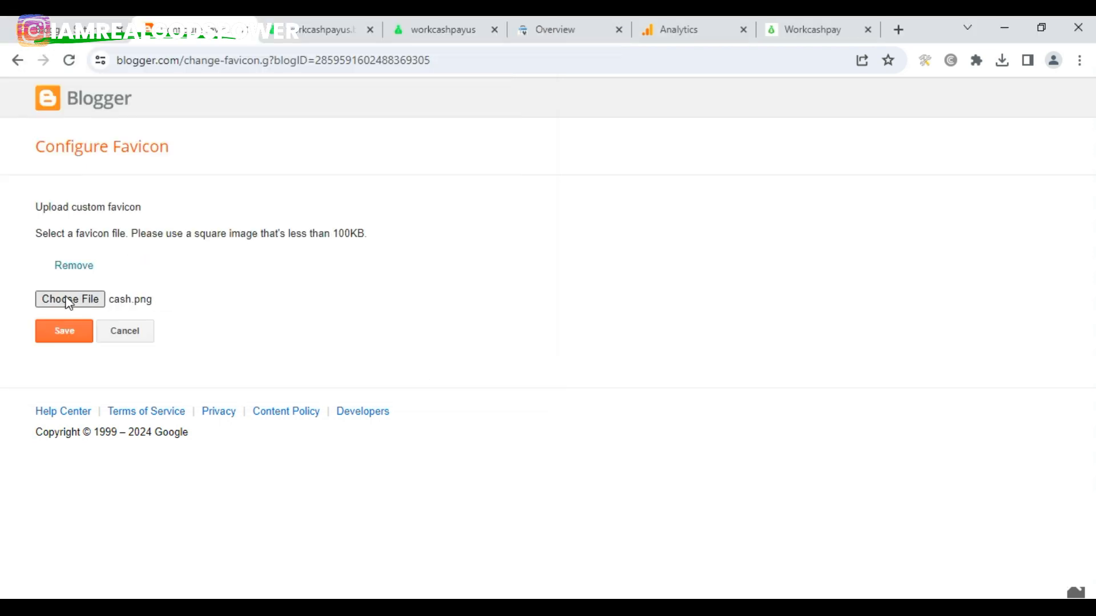
left_click(77, 335)
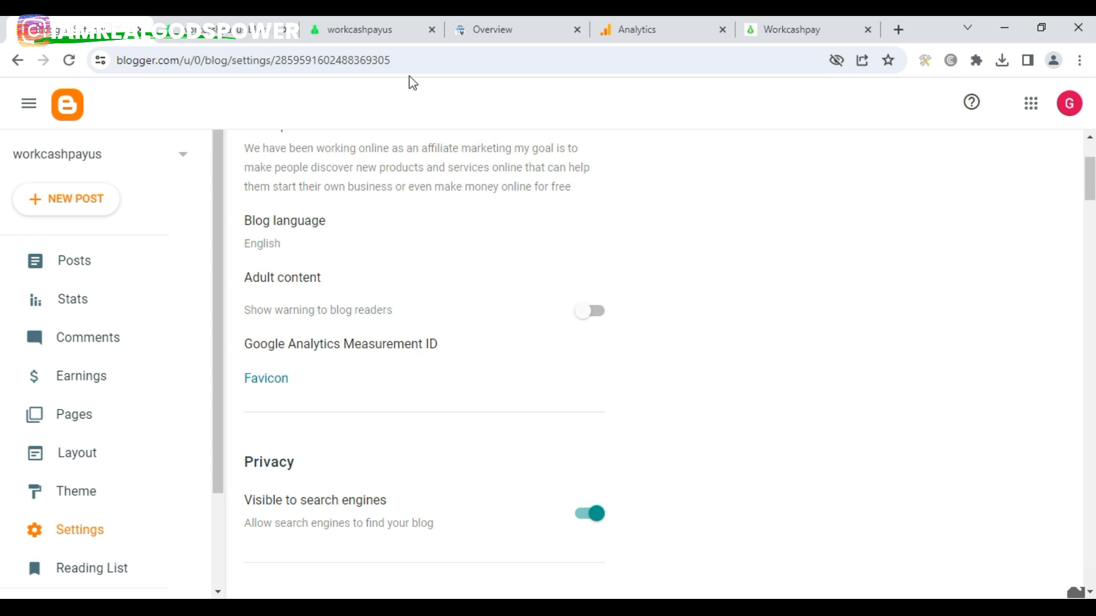
- Switch to the live workcashpayus blog and reload it to check the favicon
left_click(371, 29)
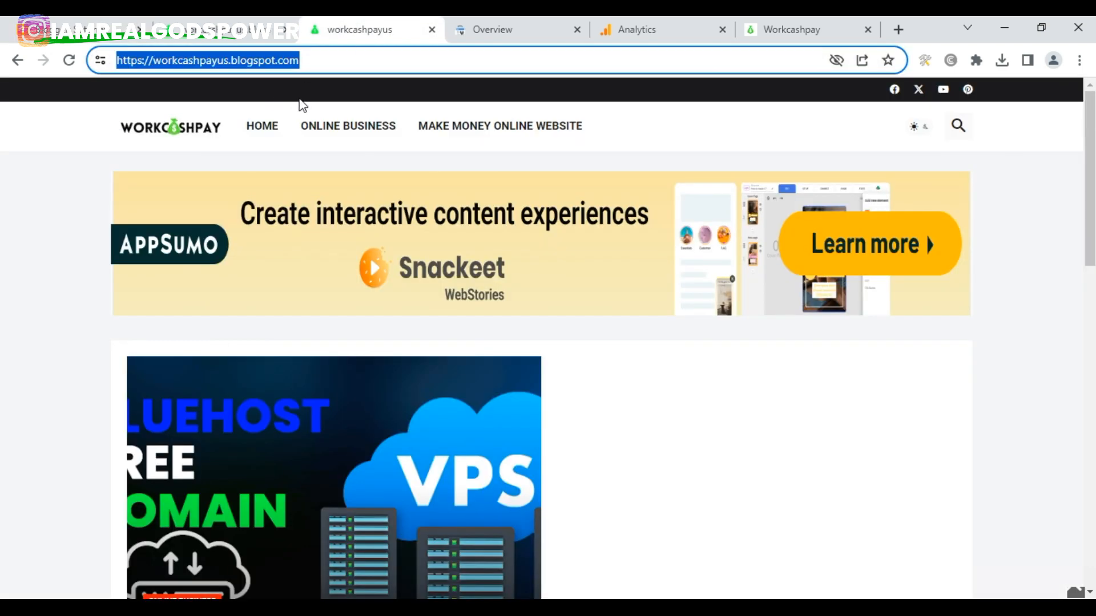
left_click(68, 60)
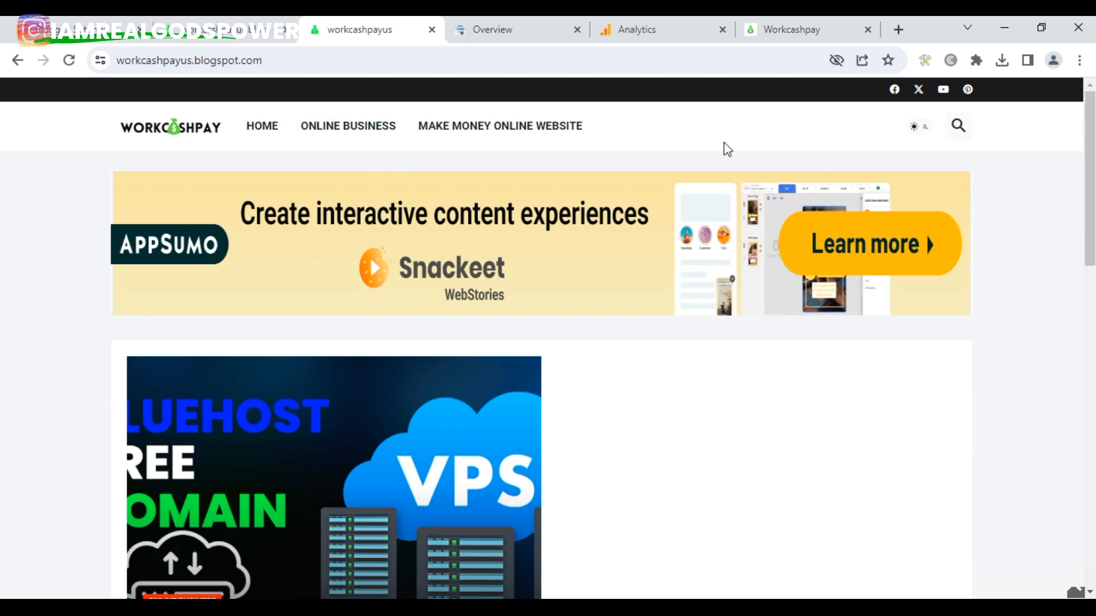
left_click_drag(1092, 190, 1095, 21)
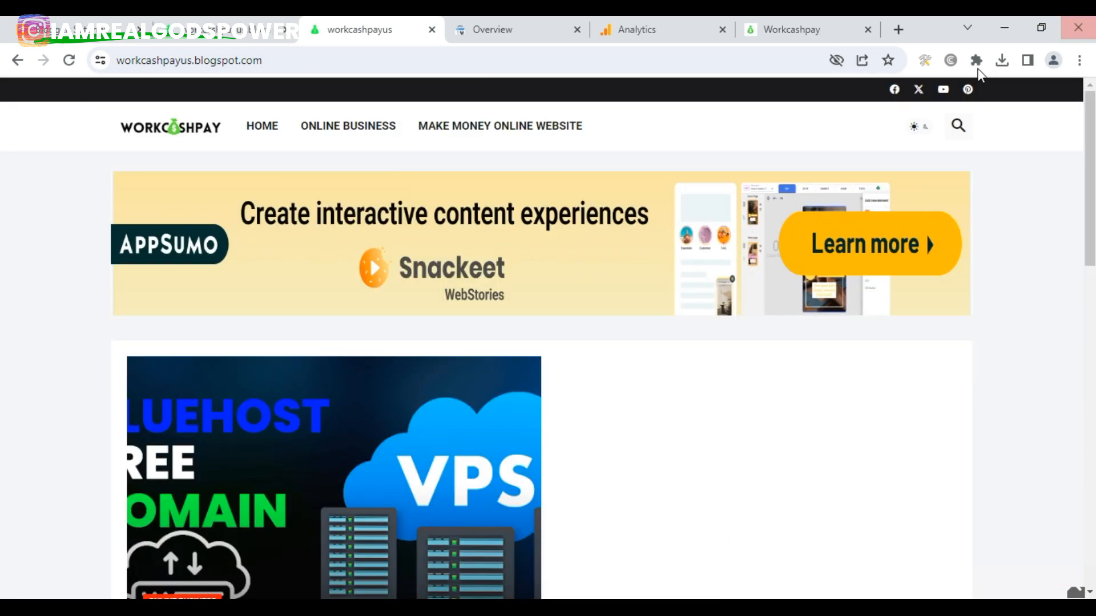
- Compare the existing Workcashpay site's homepage, from header to footer, with the homepage of the new workcashpayus blog
left_click(780, 32)
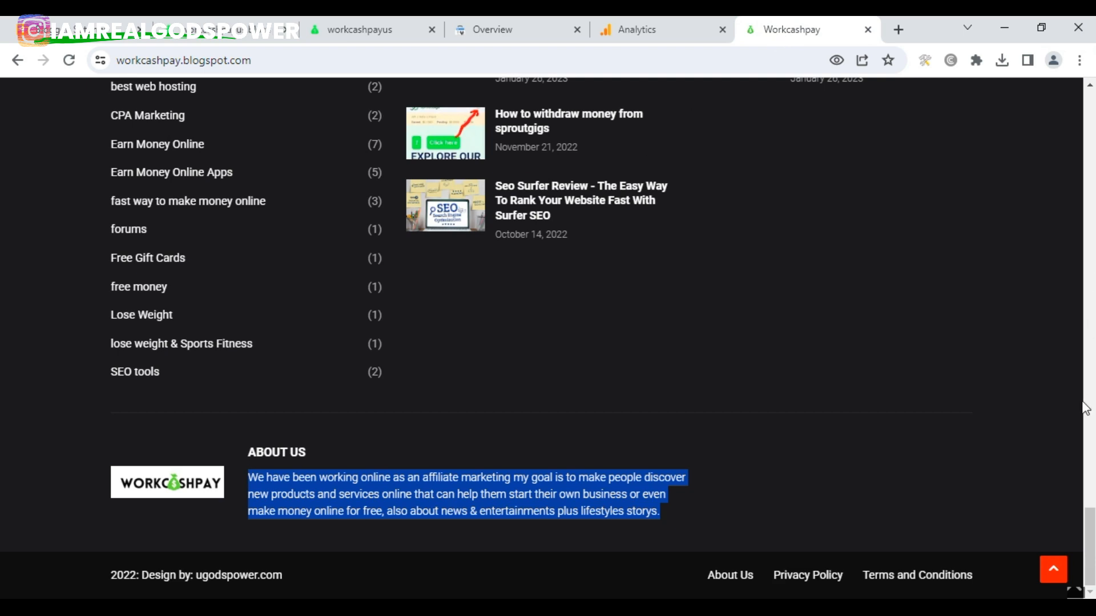
left_click_drag(1089, 516, 1094, 69)
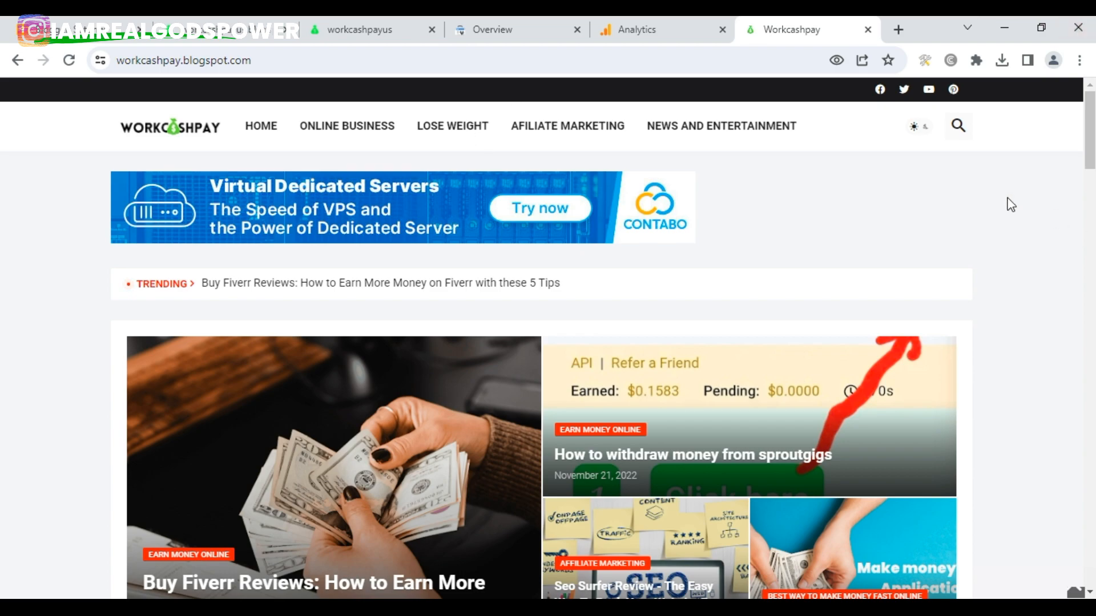
scroll(802, 216, "down", 20)
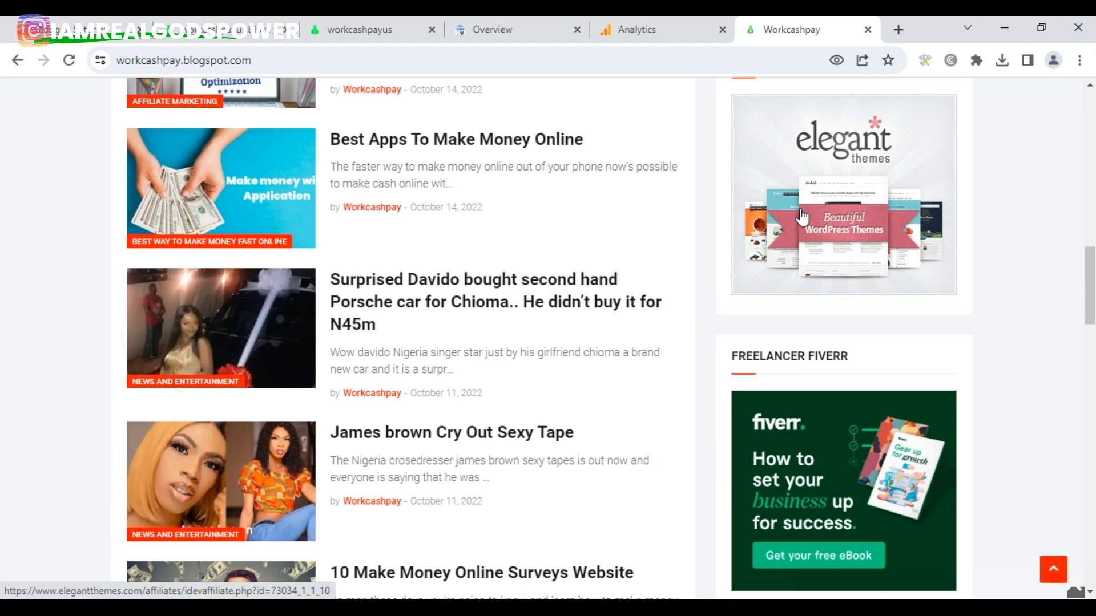
scroll(803, 215, "down", 8)
scroll(814, 217, "up", 16)
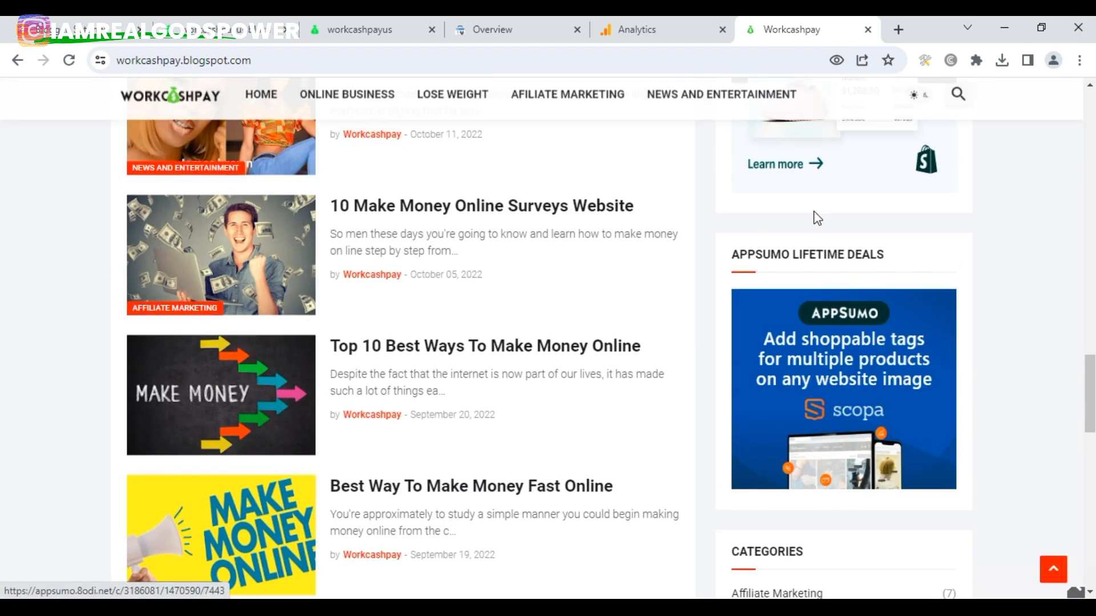
scroll(818, 217, "up", 10)
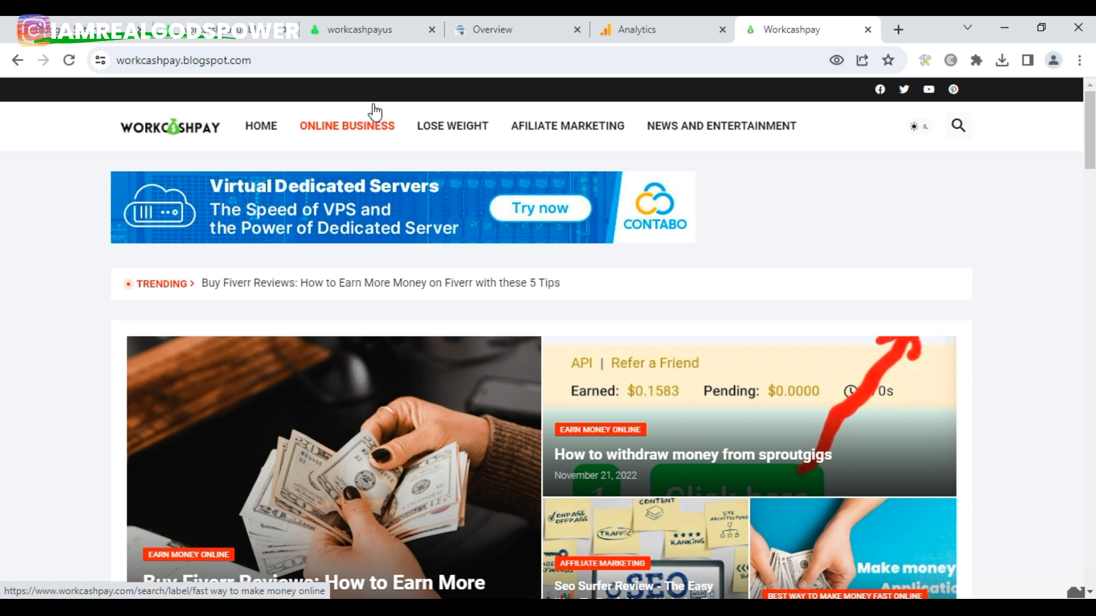
left_click(365, 34)
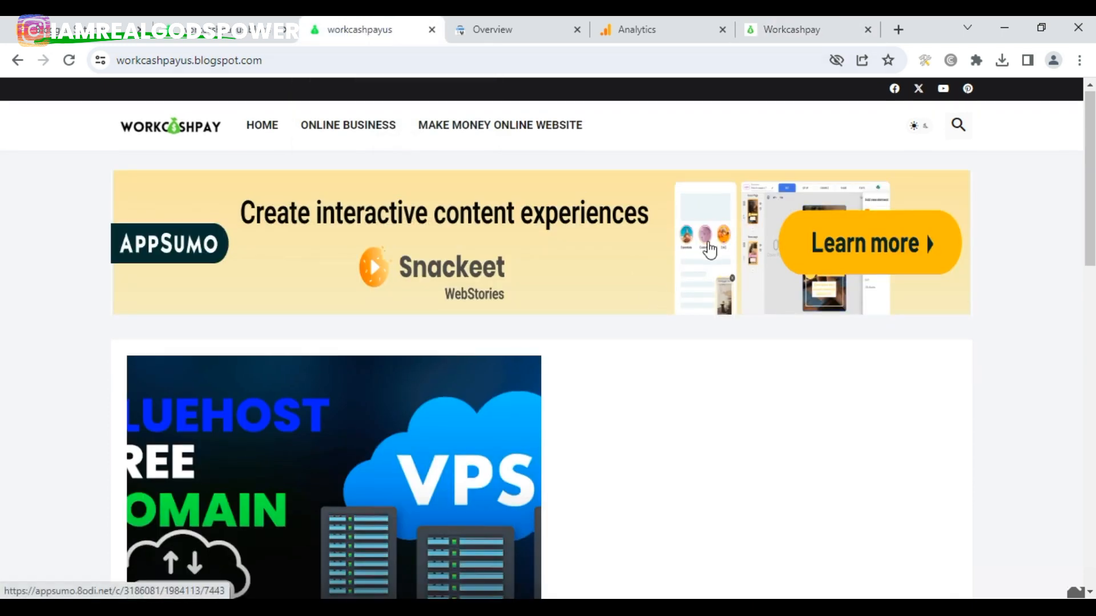
scroll(708, 241, "down", 8)
scroll(708, 241, "down", 4)
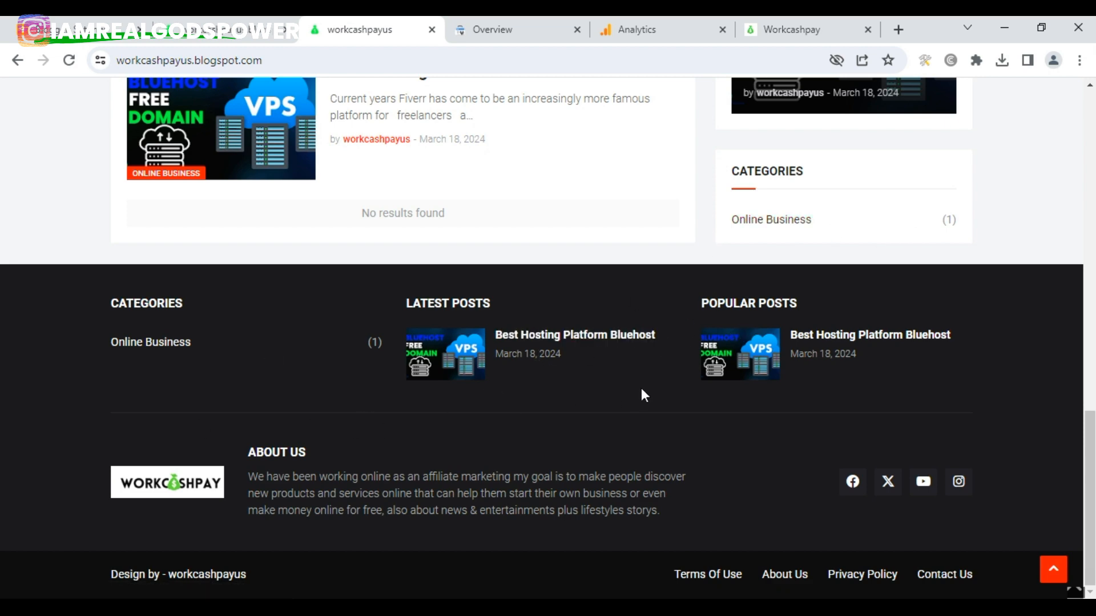
scroll(642, 395, "up", 15)
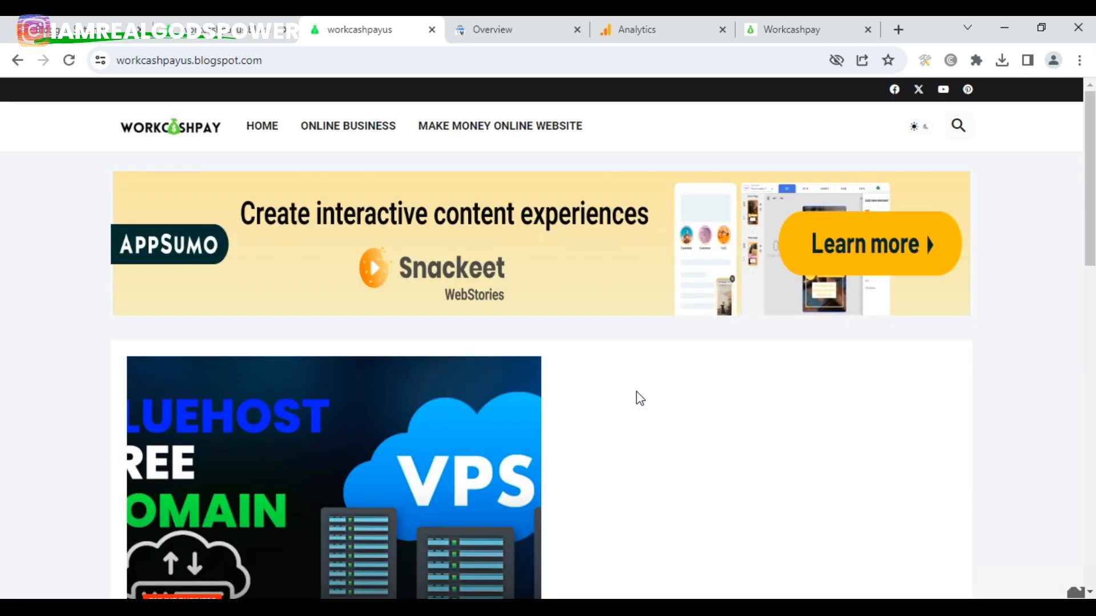